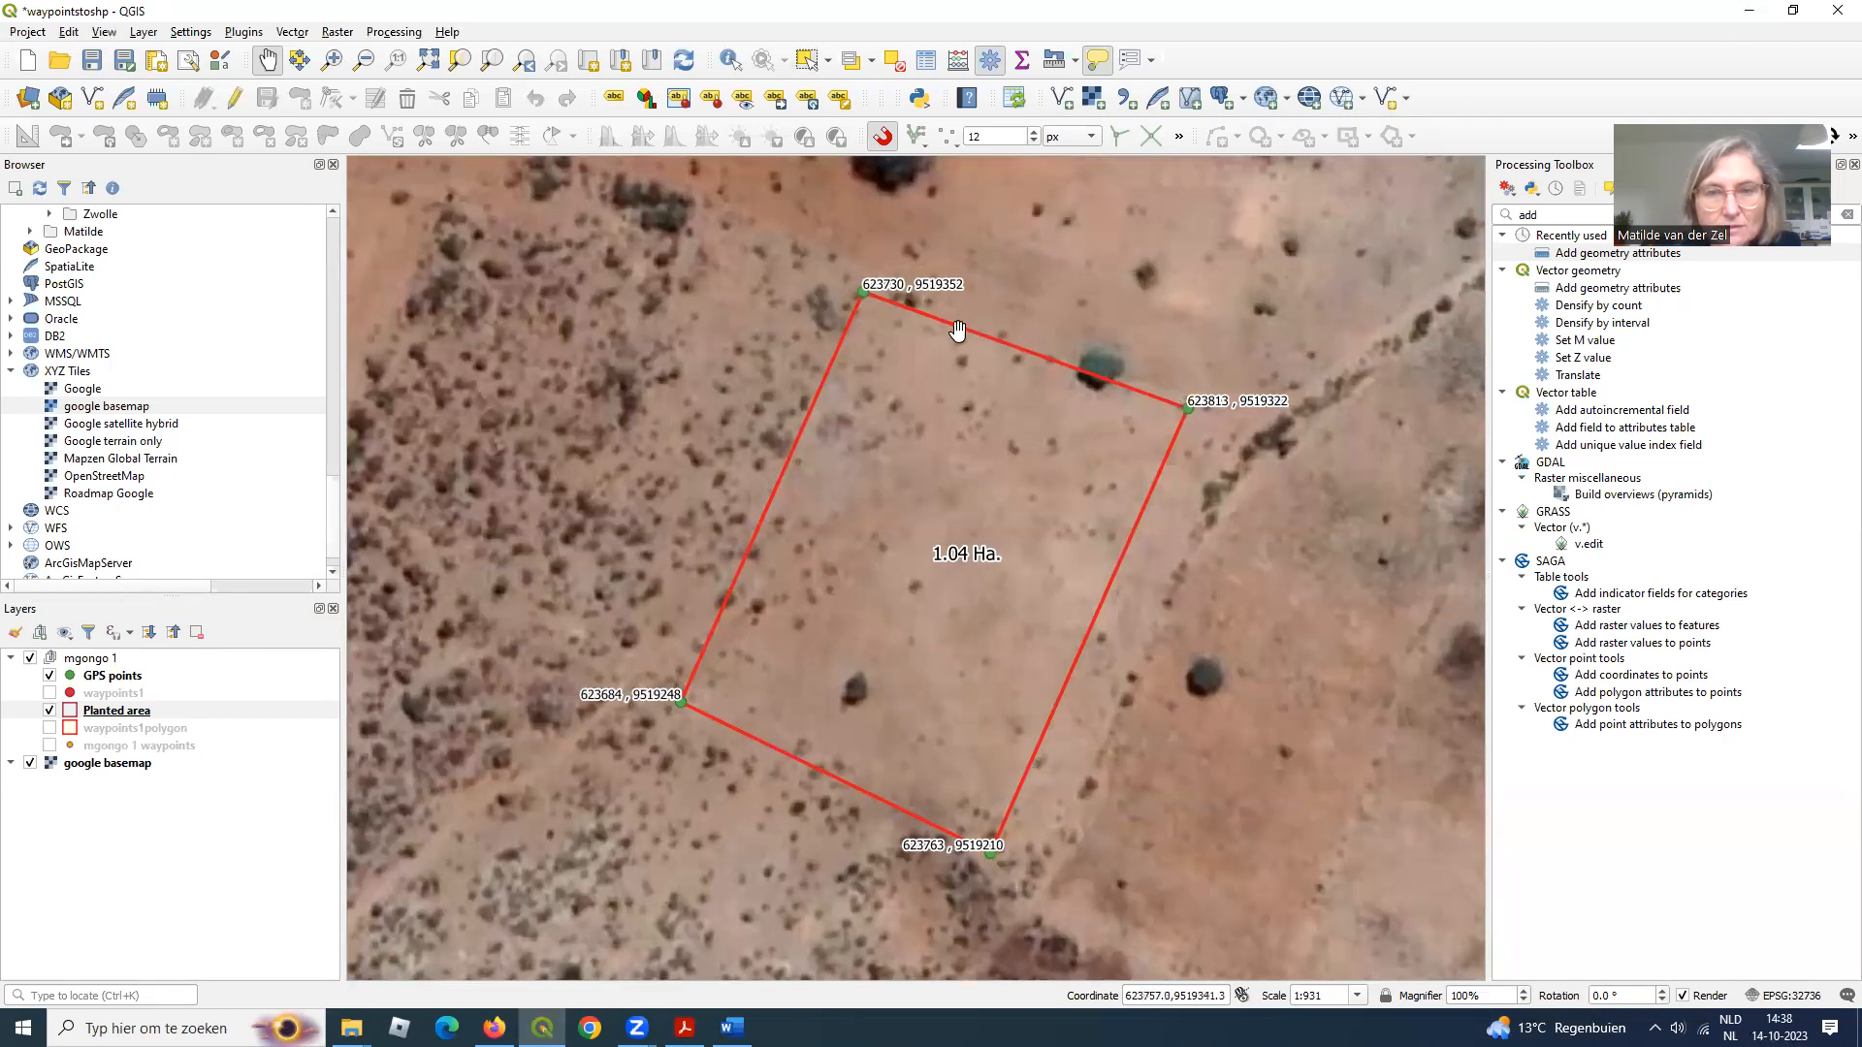
# - Examine the planted plot directly far south of the starting plot, beyond the main road, with its point coordinates and area label
pyautogui.scroll(-2, 892, 368)
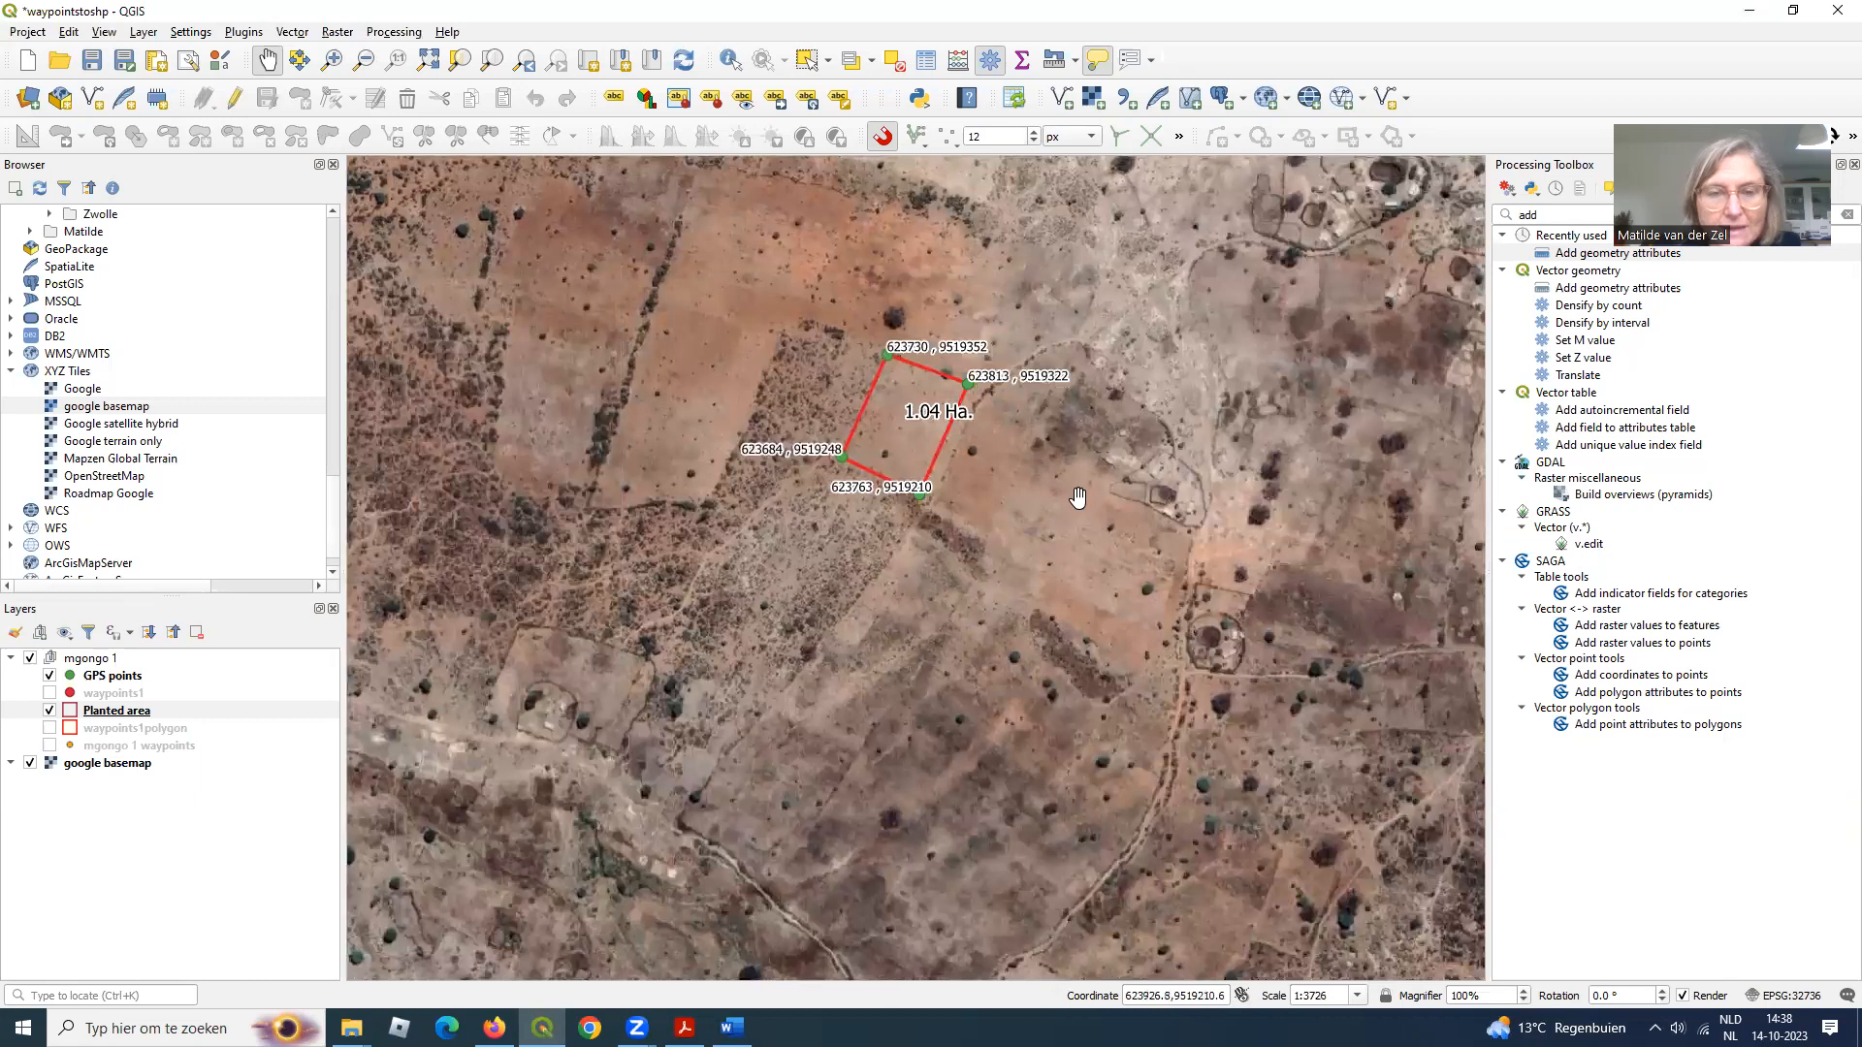
pyautogui.scroll(-1, 1077, 498)
pyautogui.scroll(-1, 1180, 465)
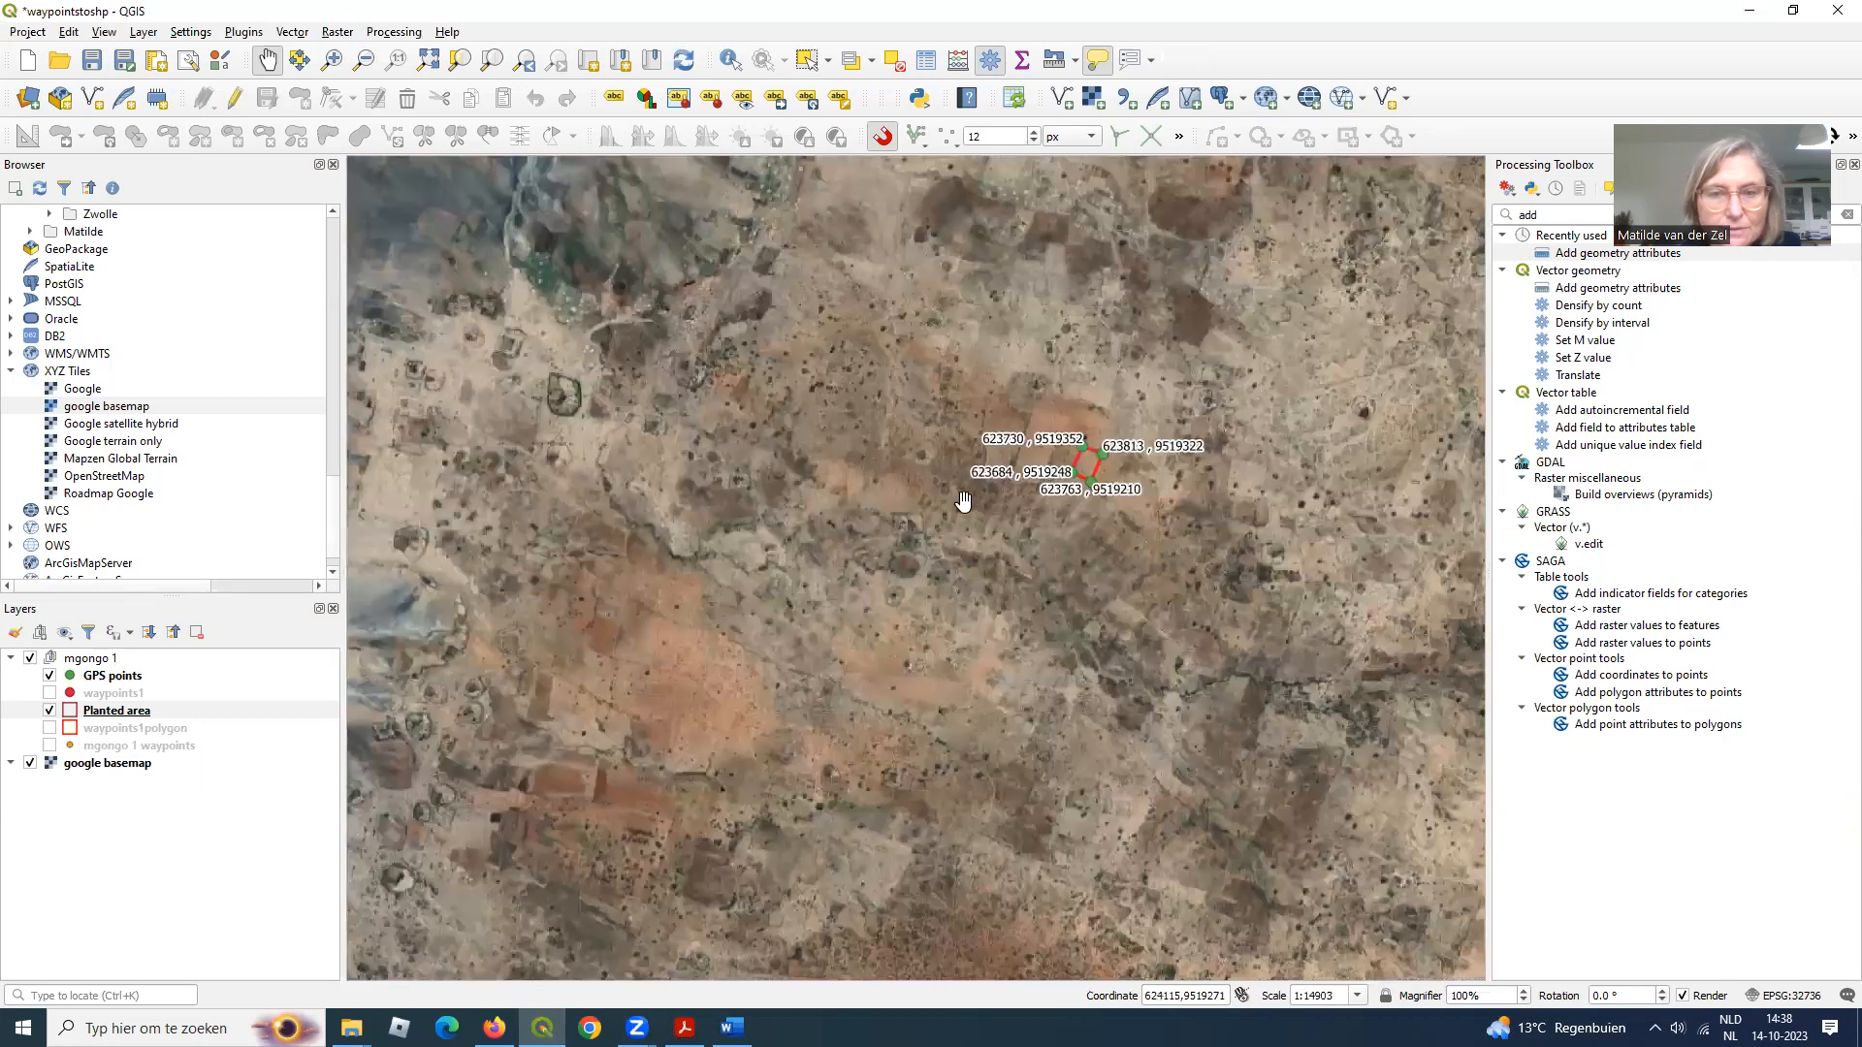
pyautogui.moveTo(810, 563); pyautogui.dragTo(1165, 505)
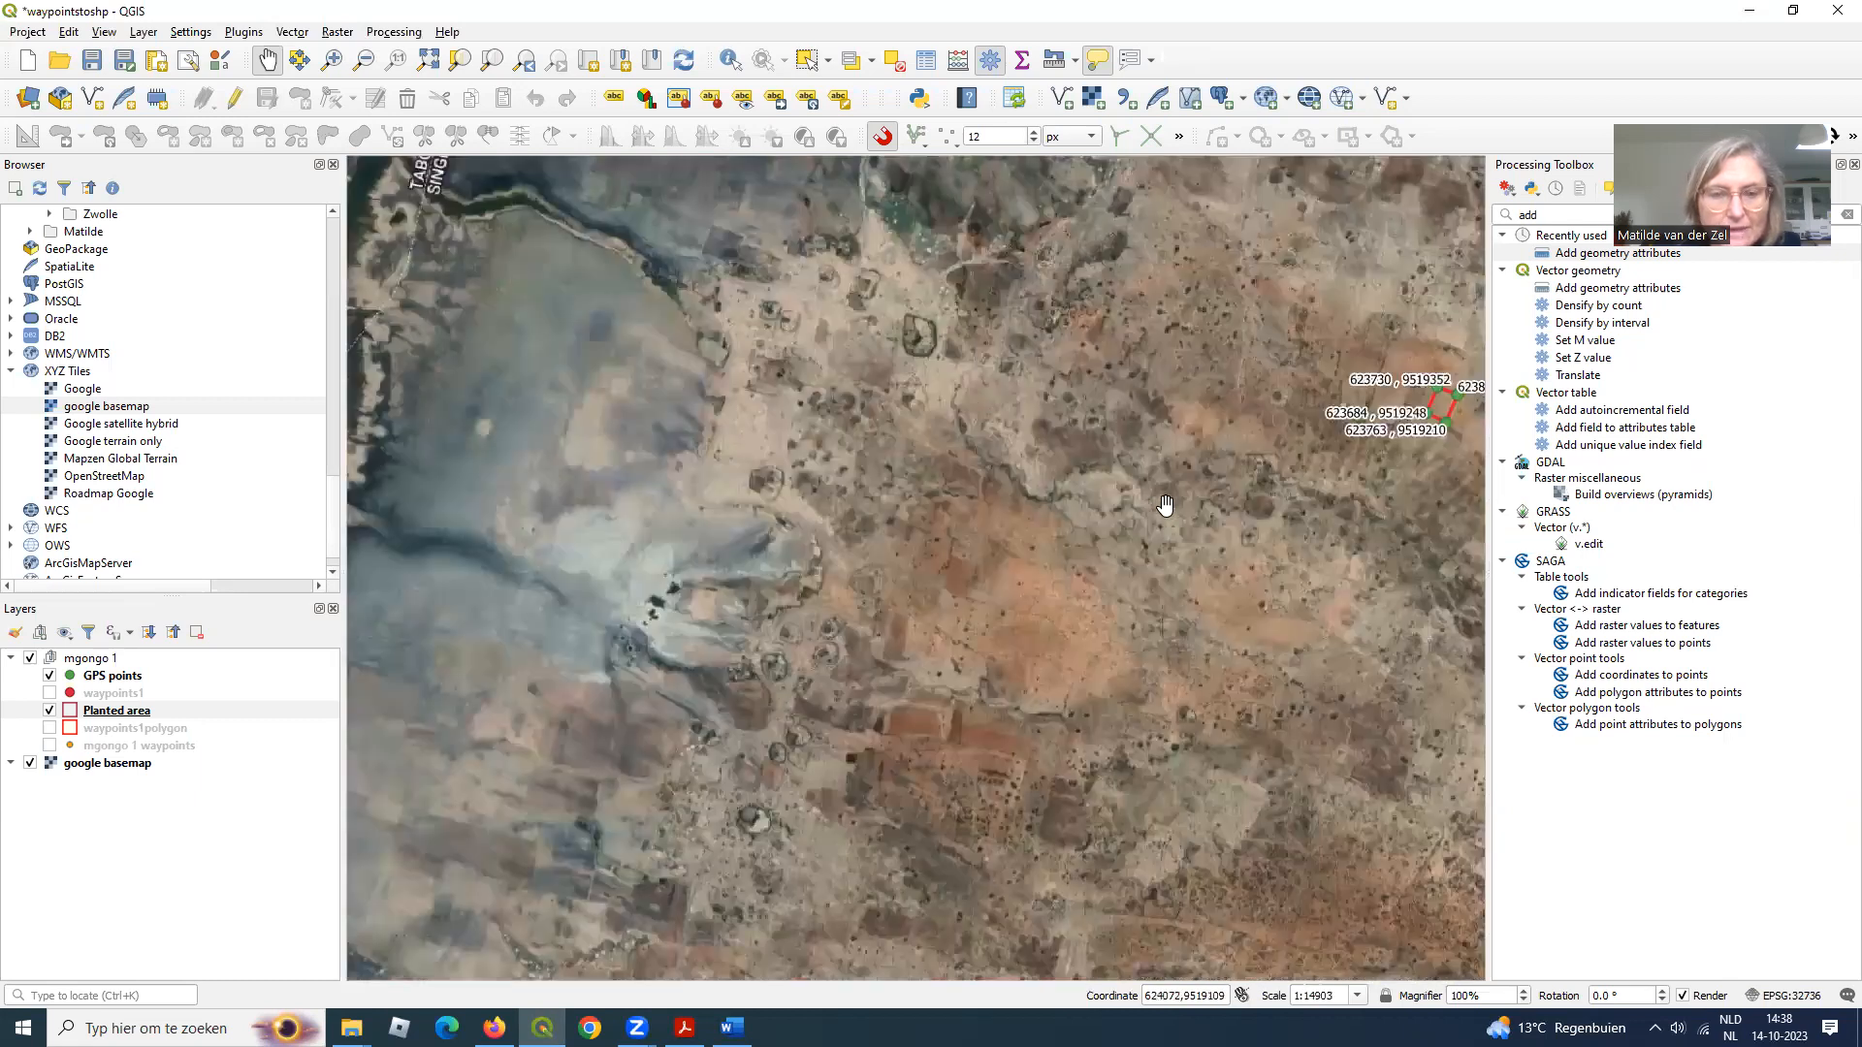
pyautogui.scroll(-1, 1166, 505)
pyautogui.moveTo(1198, 577); pyautogui.dragTo(887, 393)
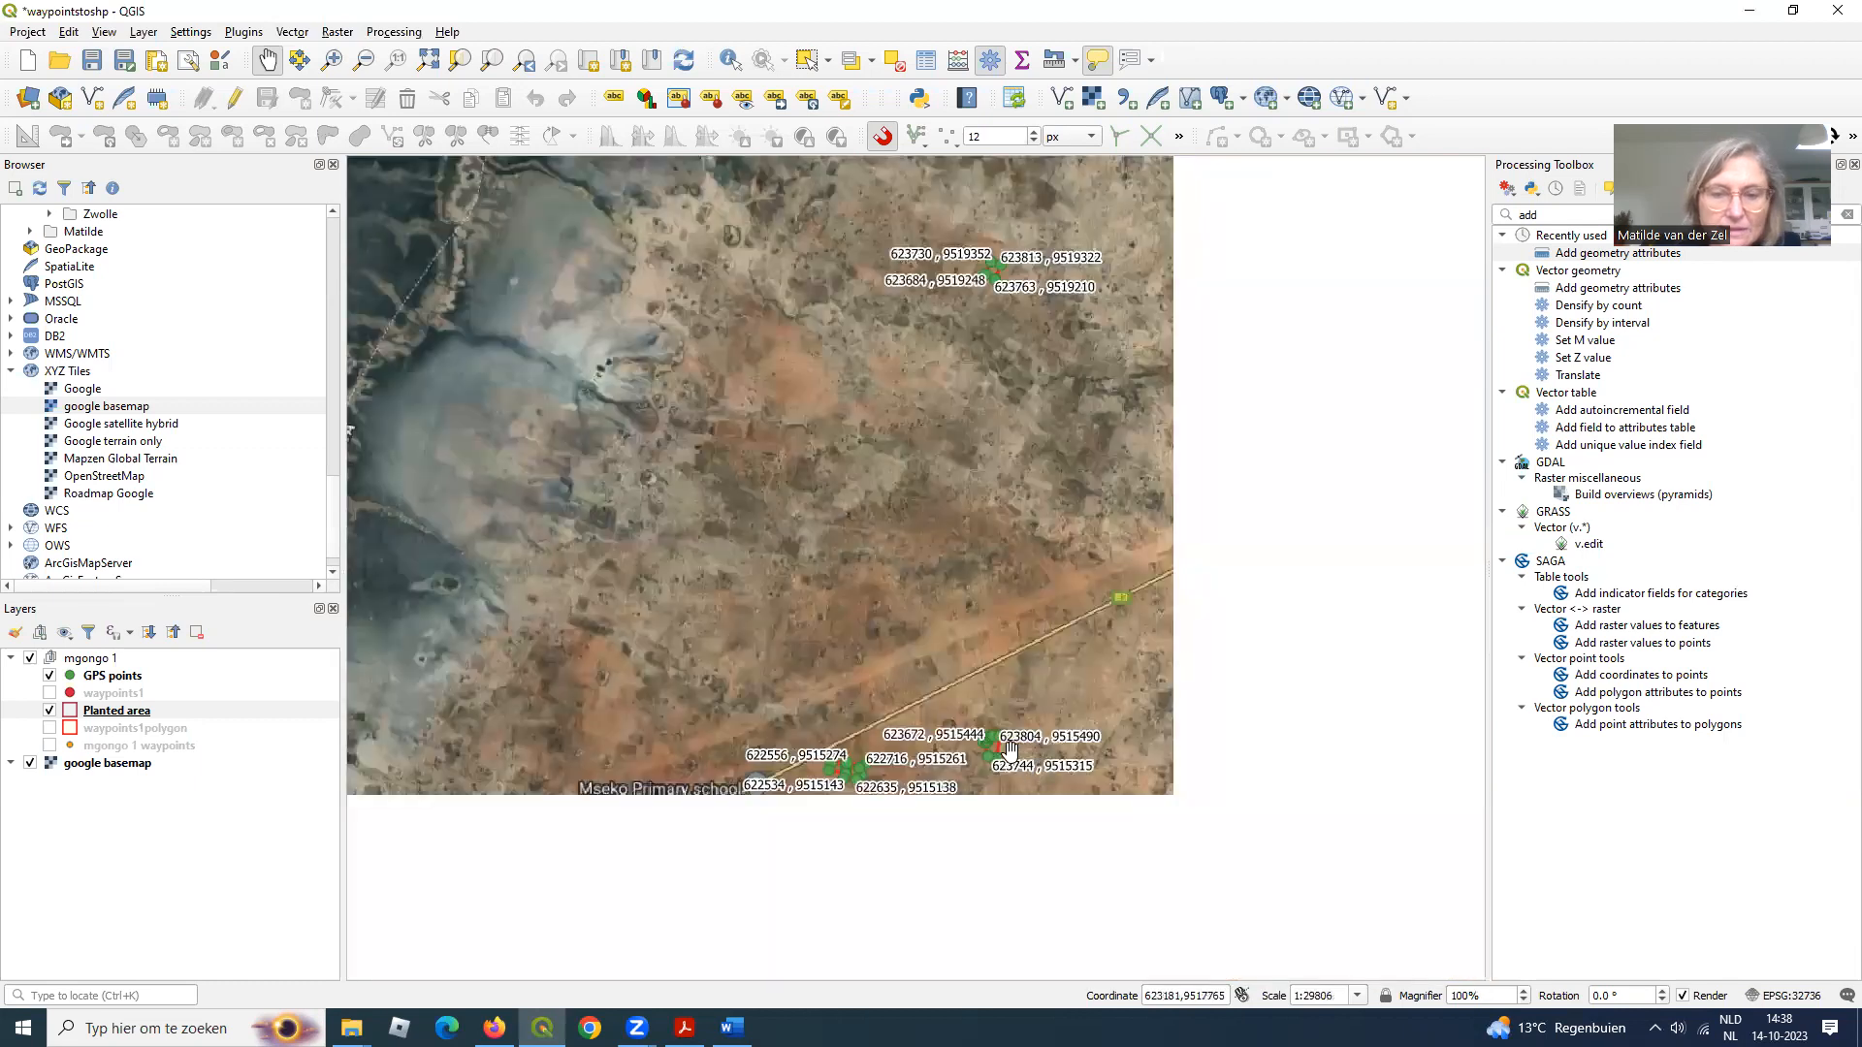
pyautogui.scroll(1, 1014, 748)
pyautogui.scroll(2, 992, 747)
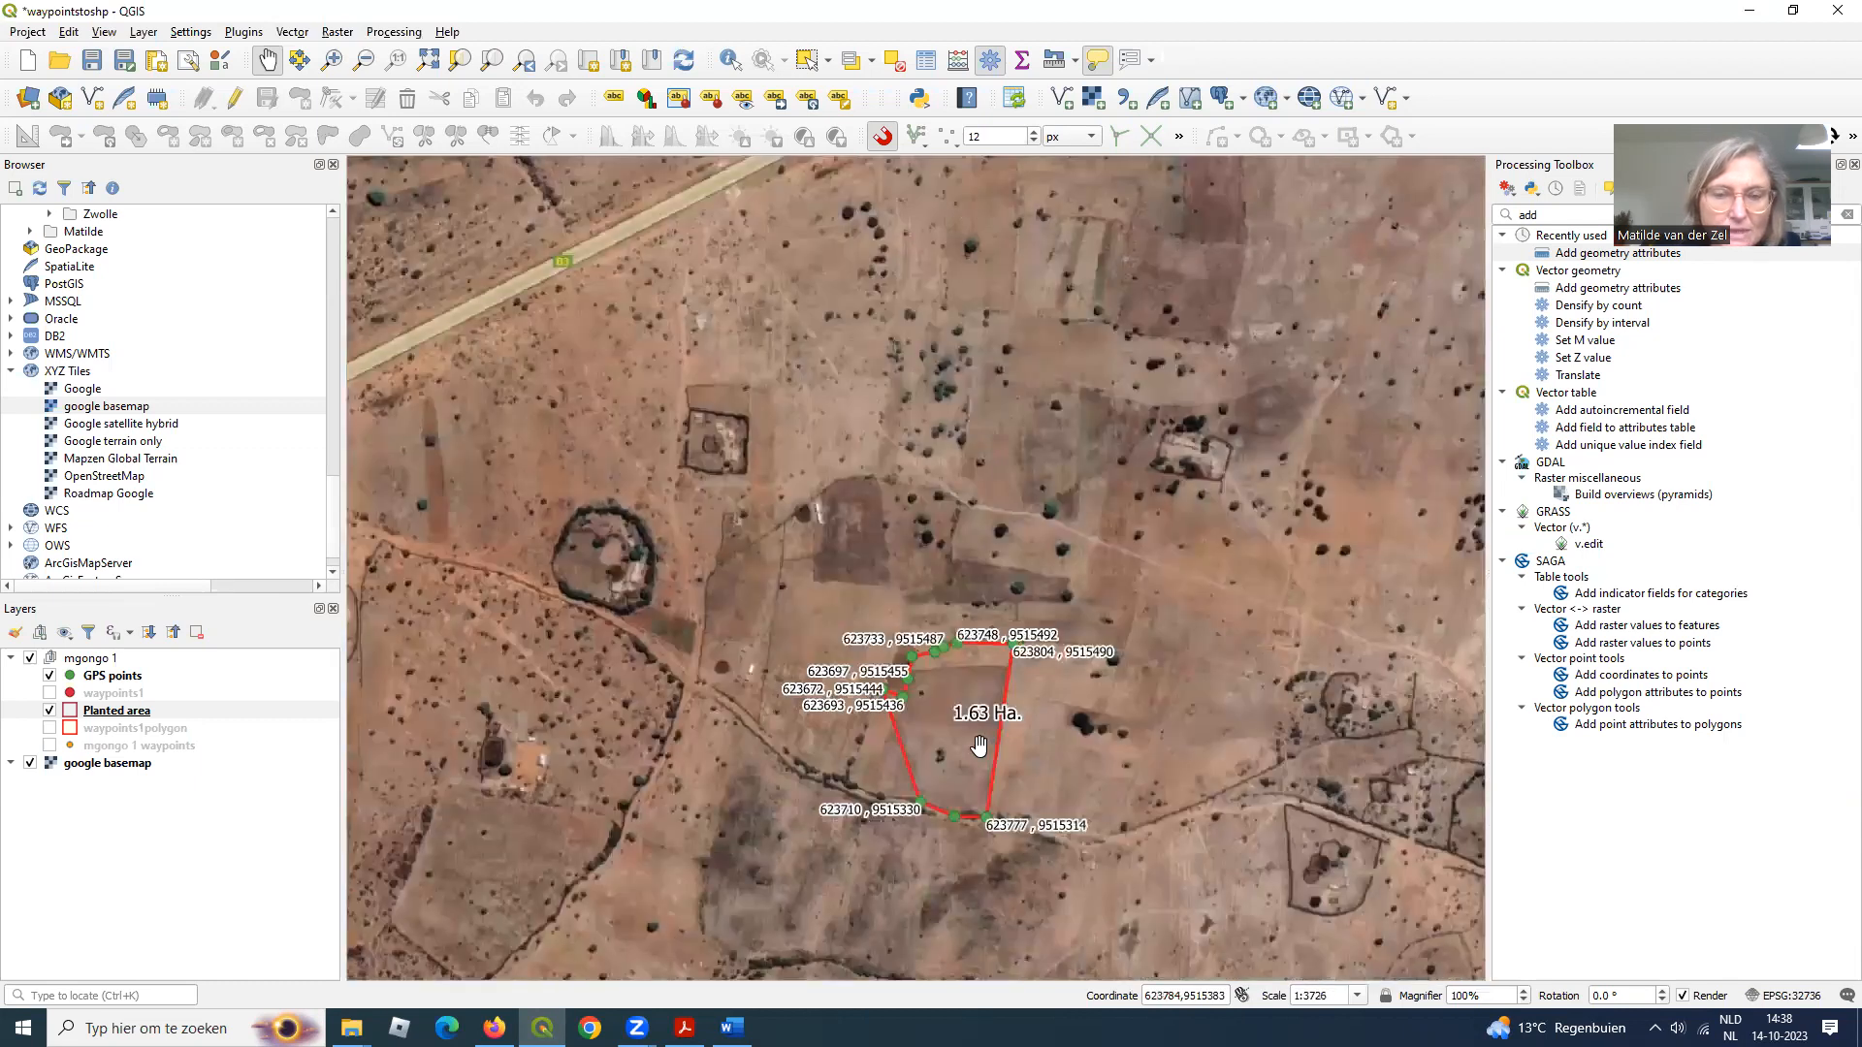
pyautogui.scroll(1, 979, 745)
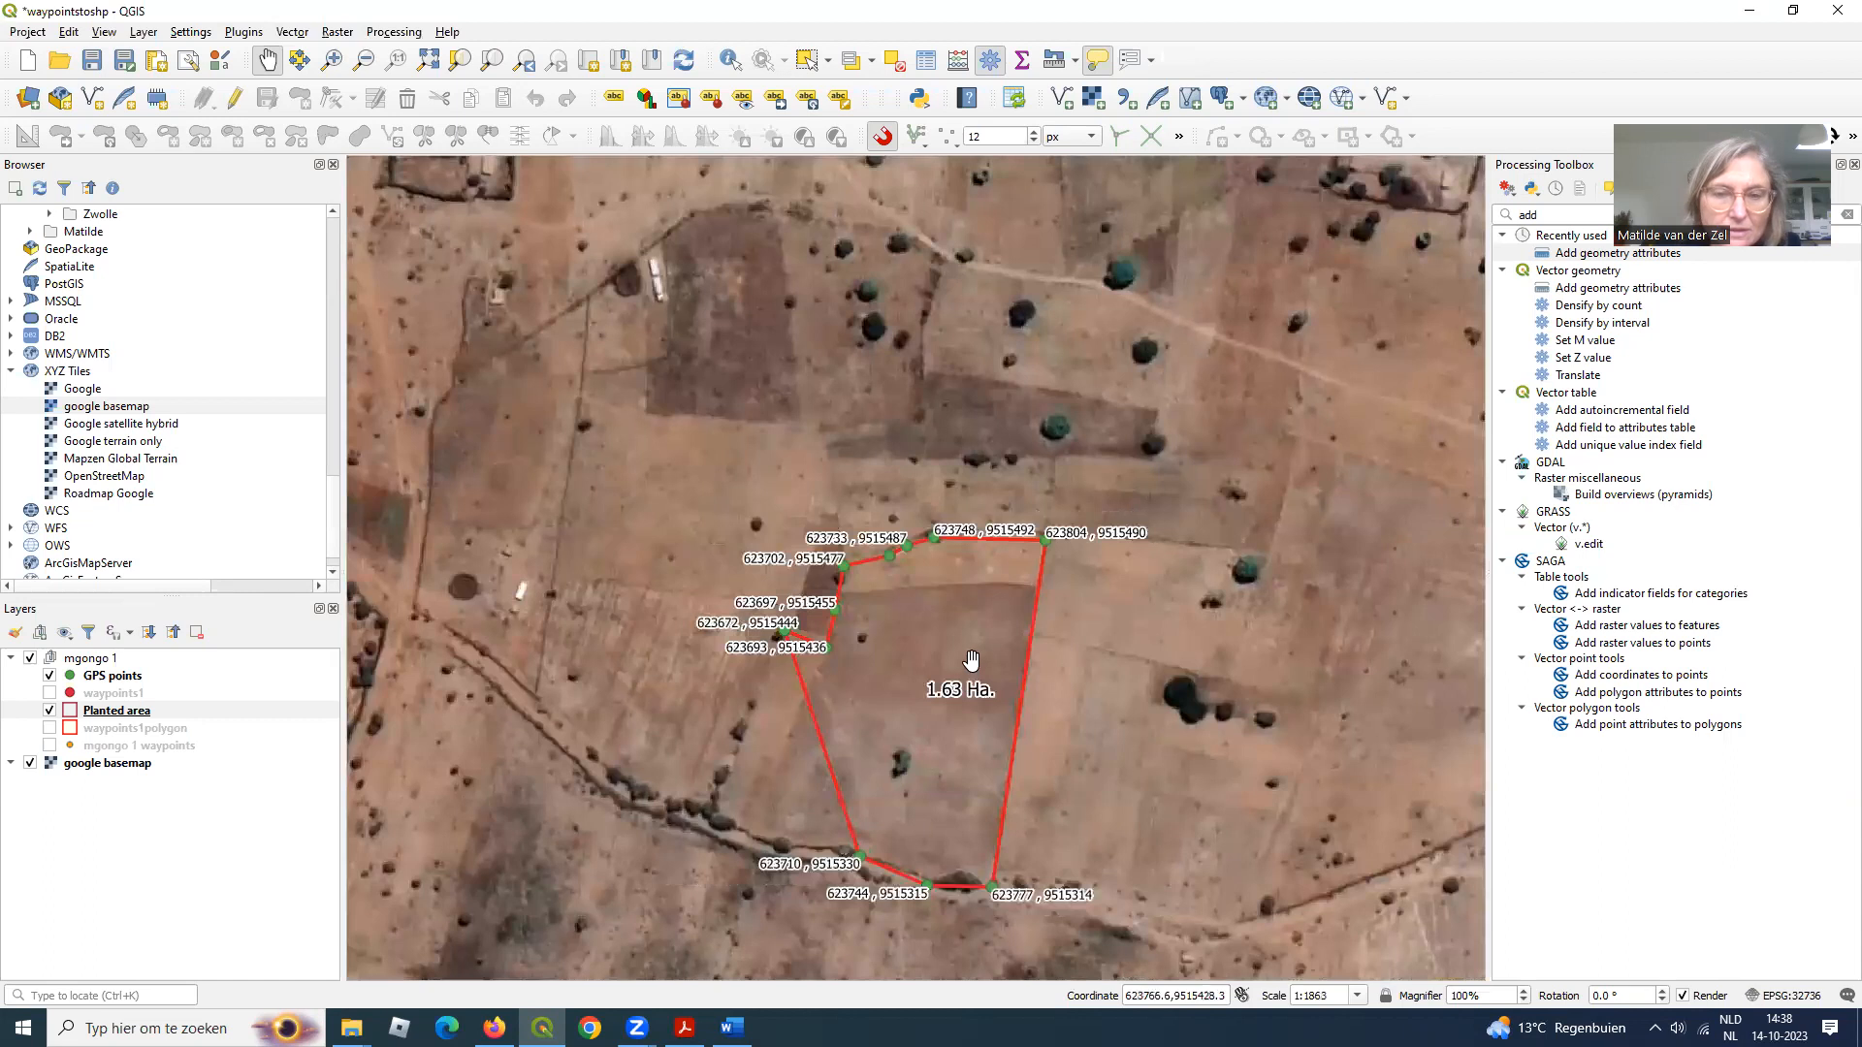
pyautogui.moveTo(951, 640); pyautogui.dragTo(947, 543)
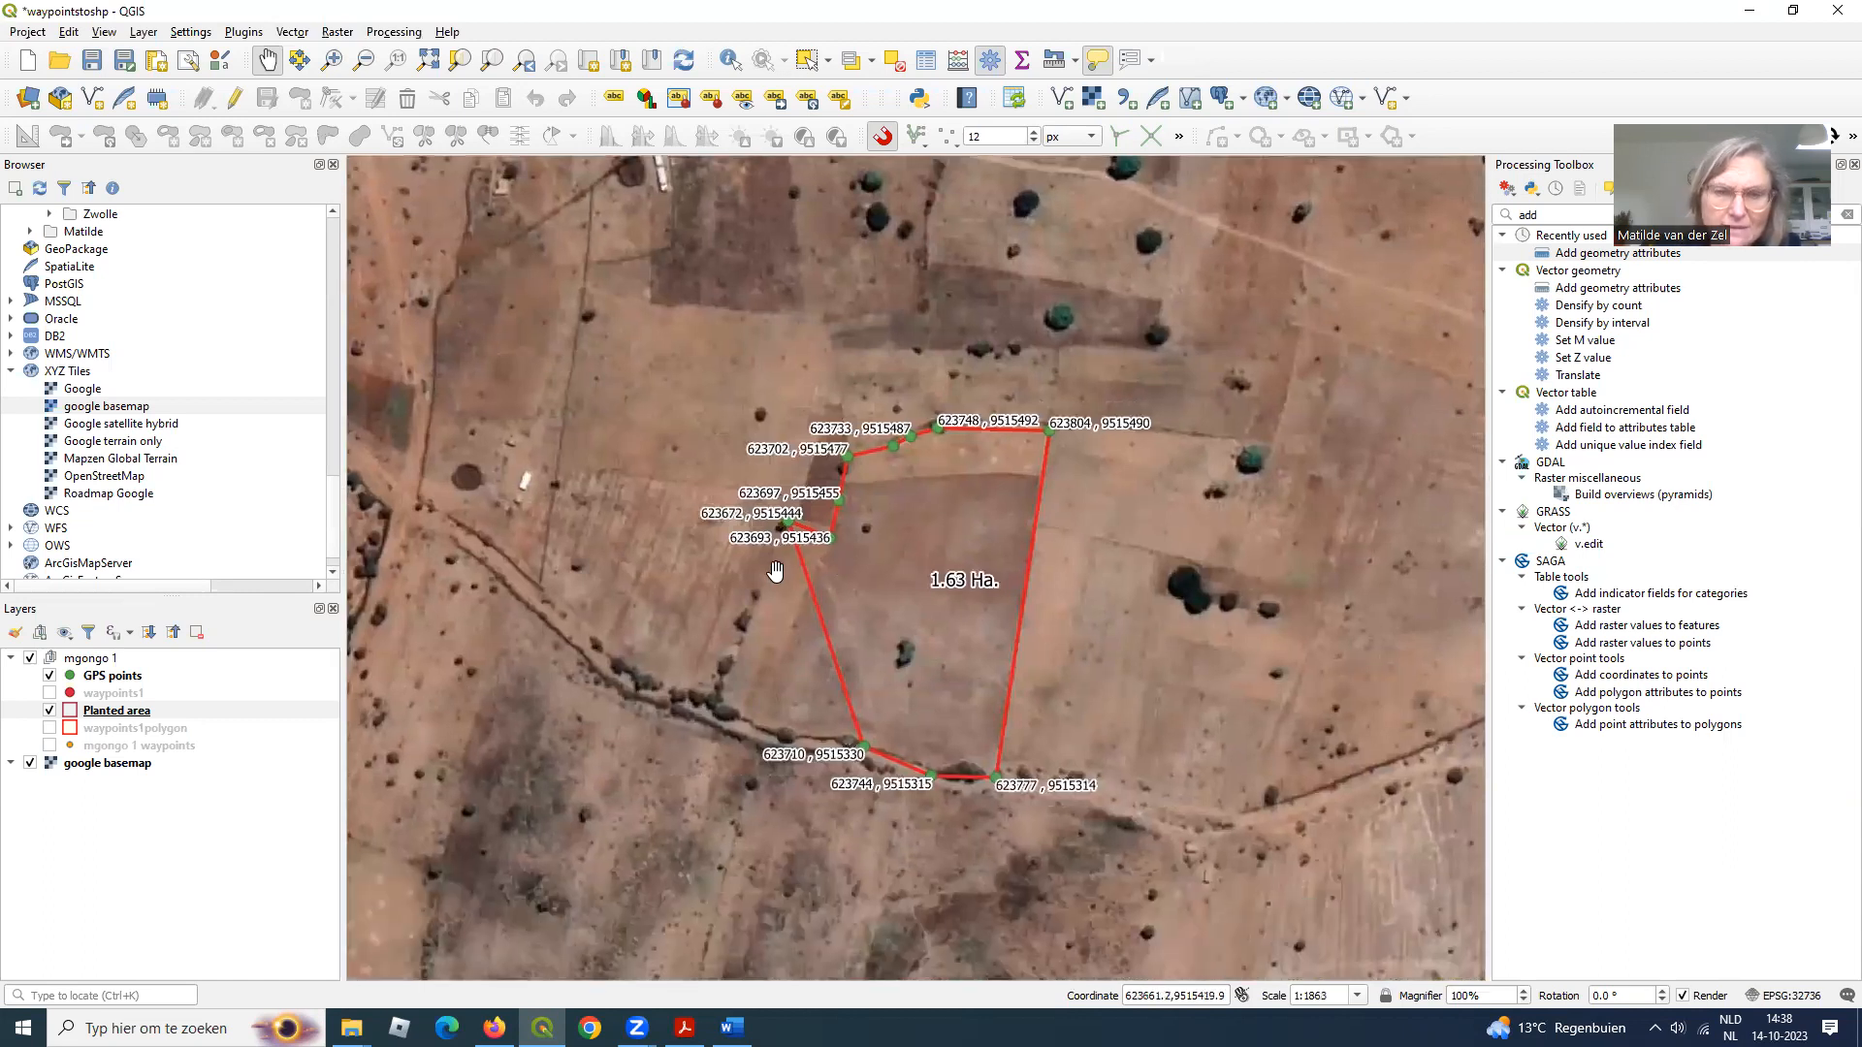
# - Inspect the two adjoining planted plots just south of the main road, west of the previous plot, with their area labels
pyautogui.scroll(-1, 830, 587)
pyautogui.scroll(-1, 801, 603)
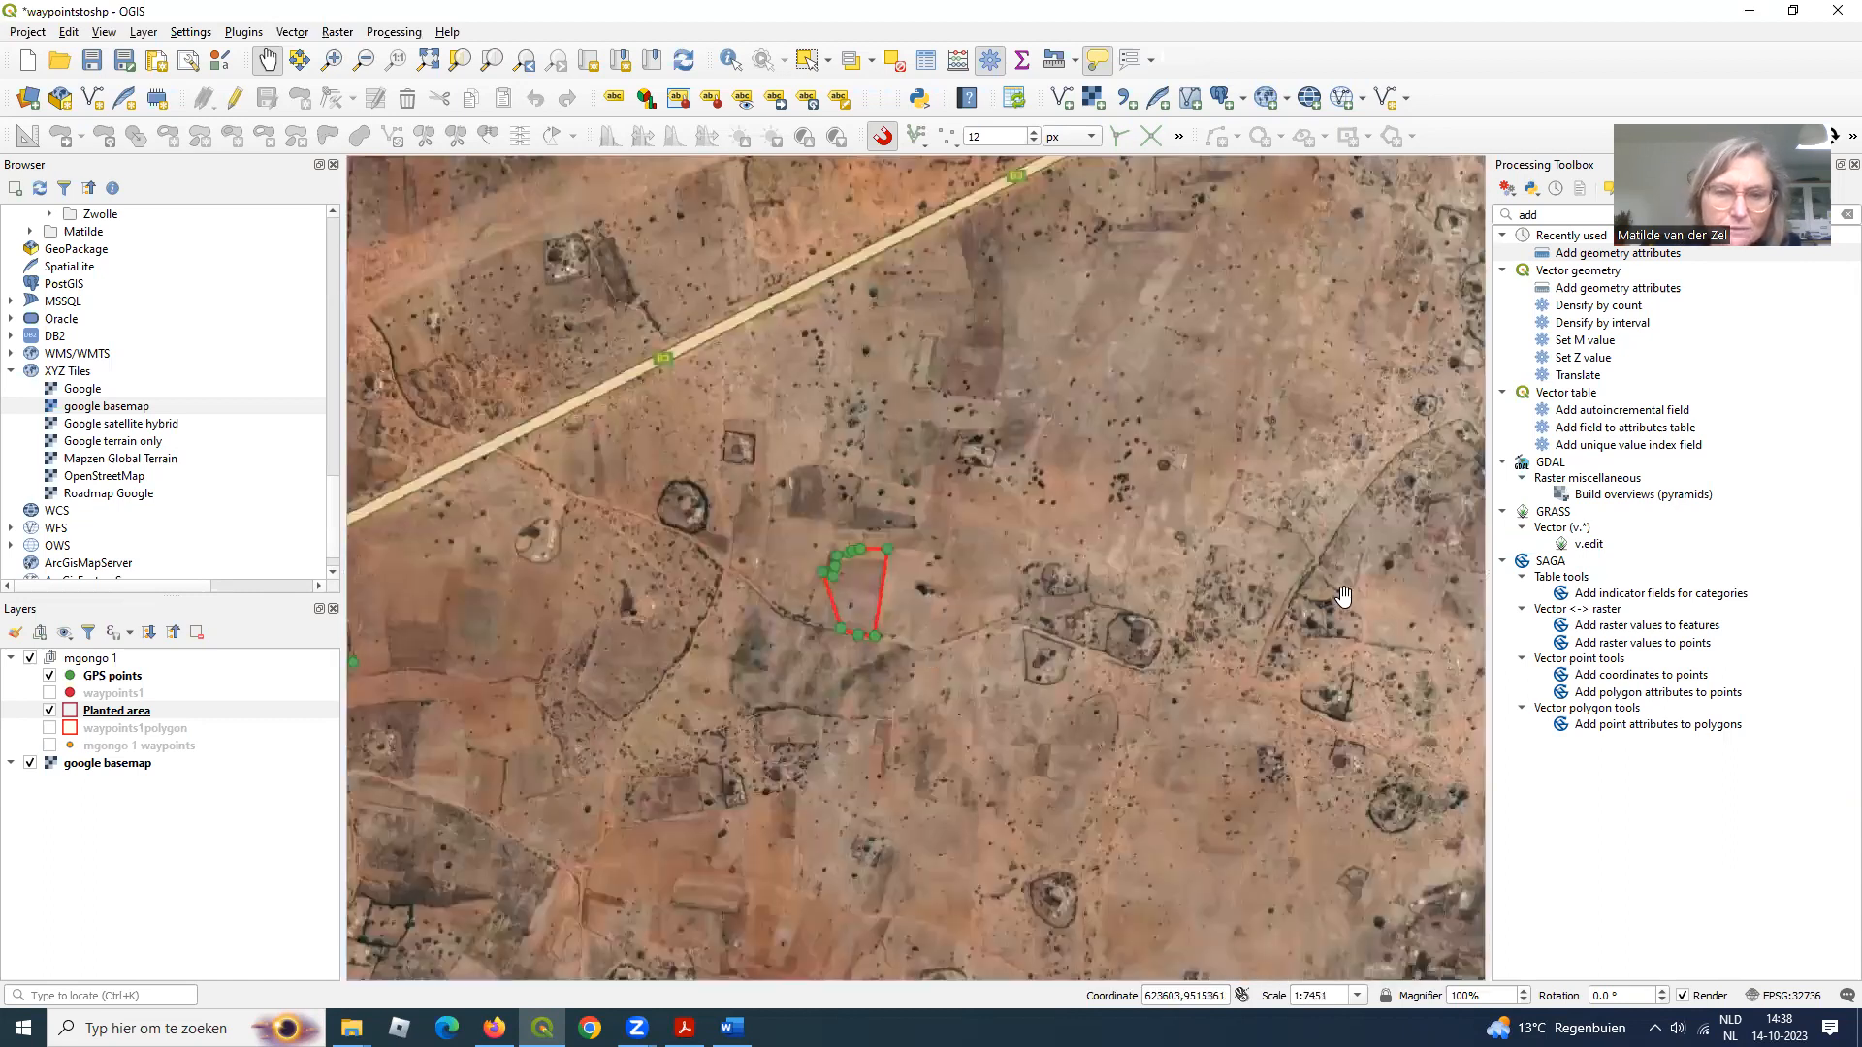
pyautogui.scroll(1, 1086, 597)
pyautogui.scroll(1, 1081, 591)
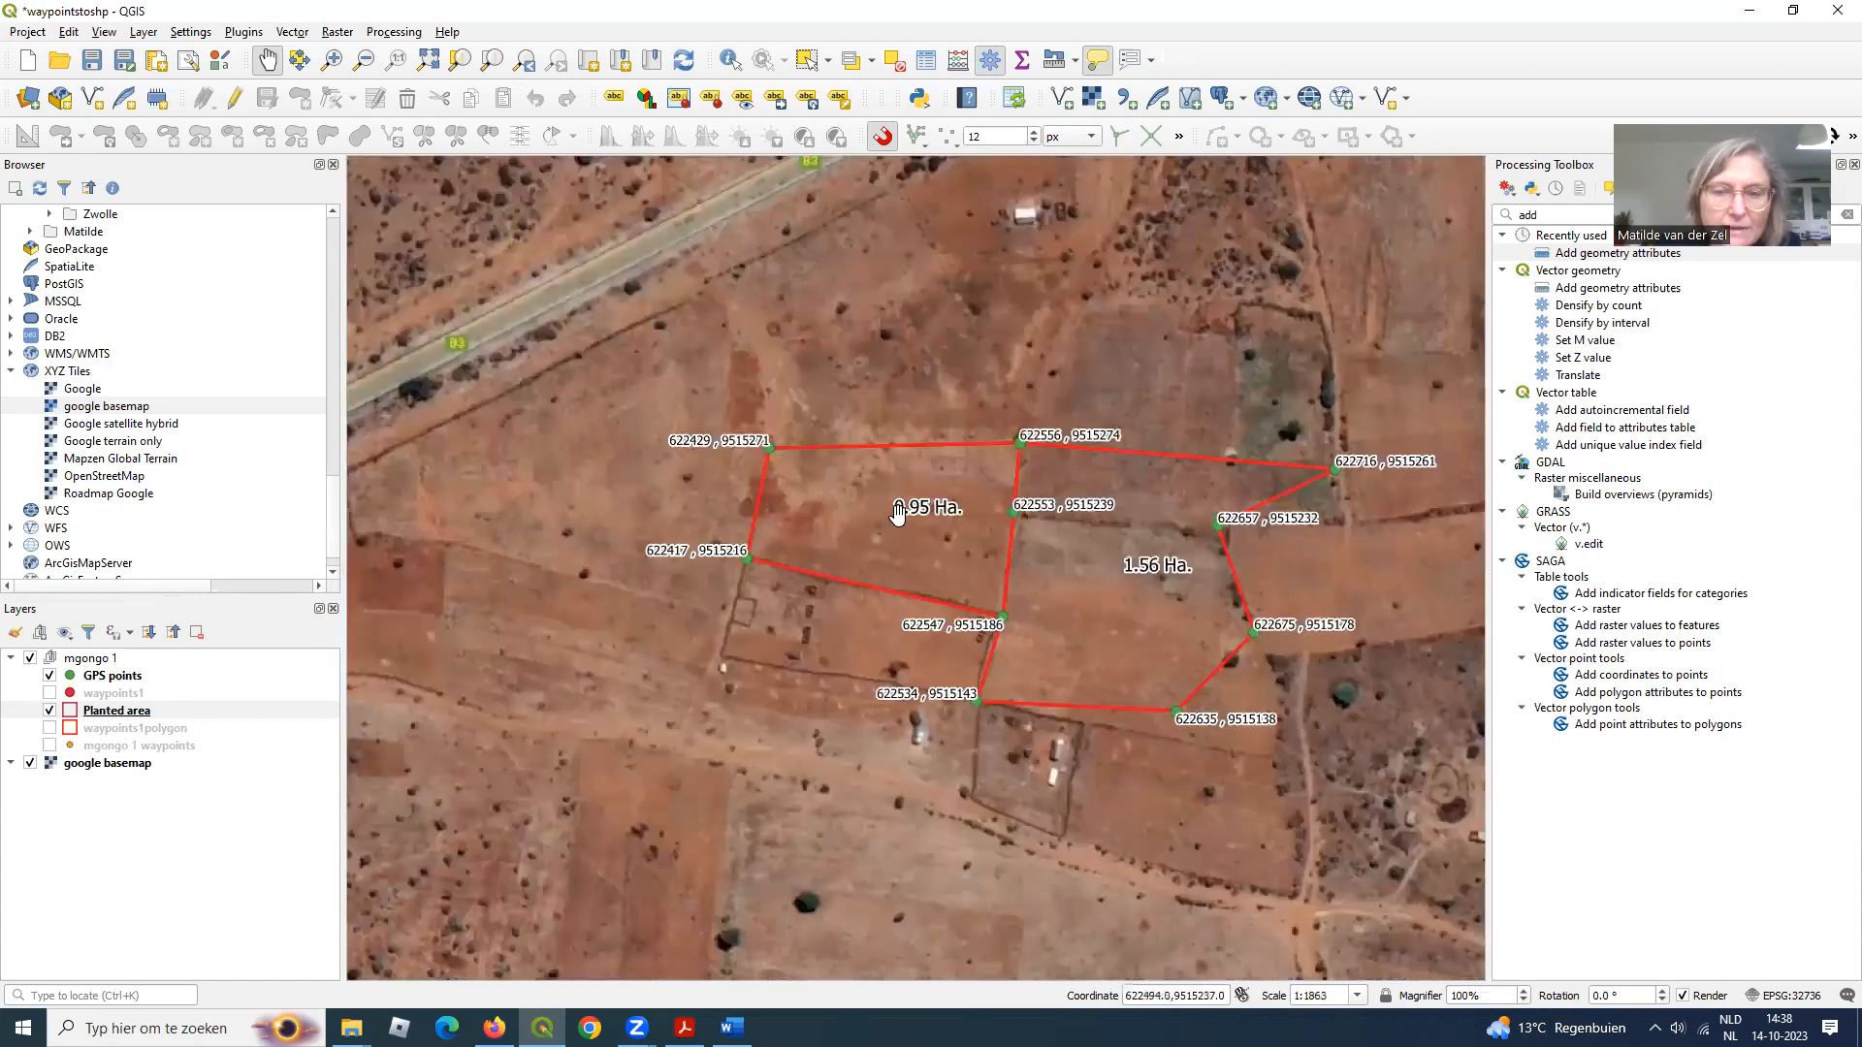
pyautogui.scroll(1, 898, 506)
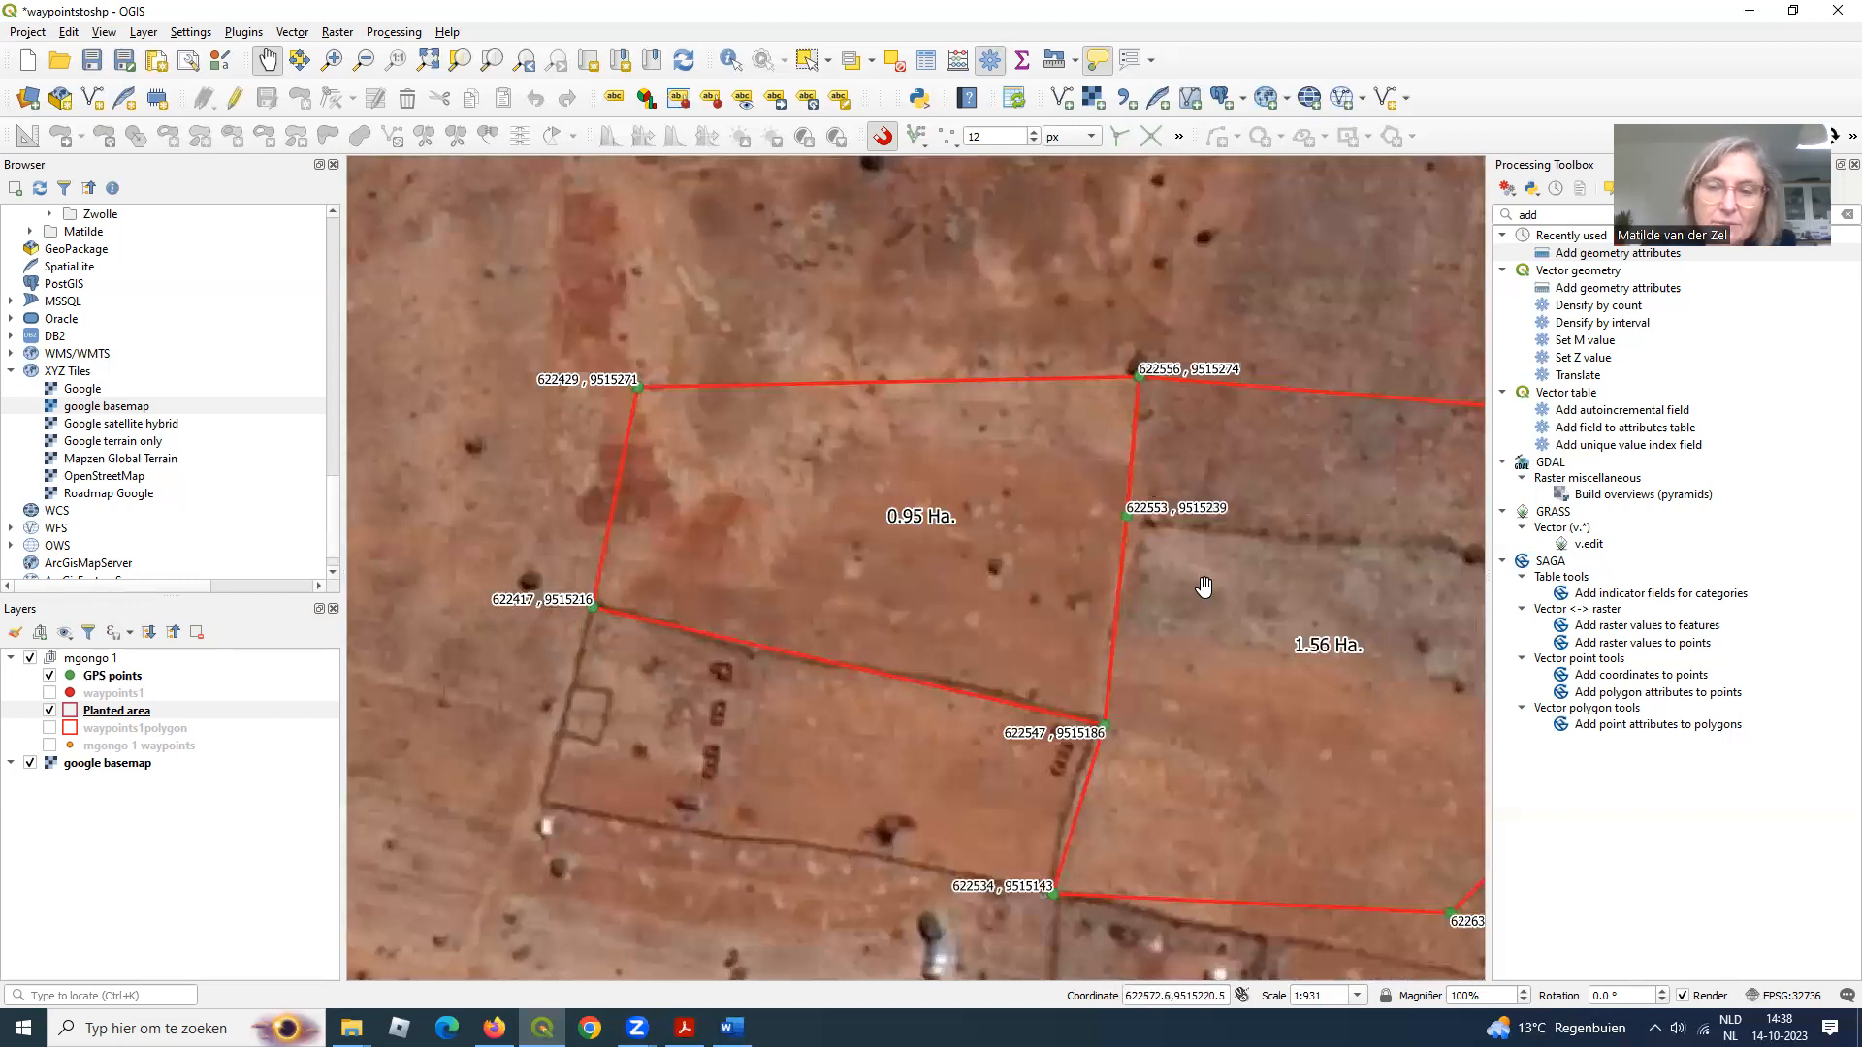
pyautogui.scroll(-3, 906, 483)
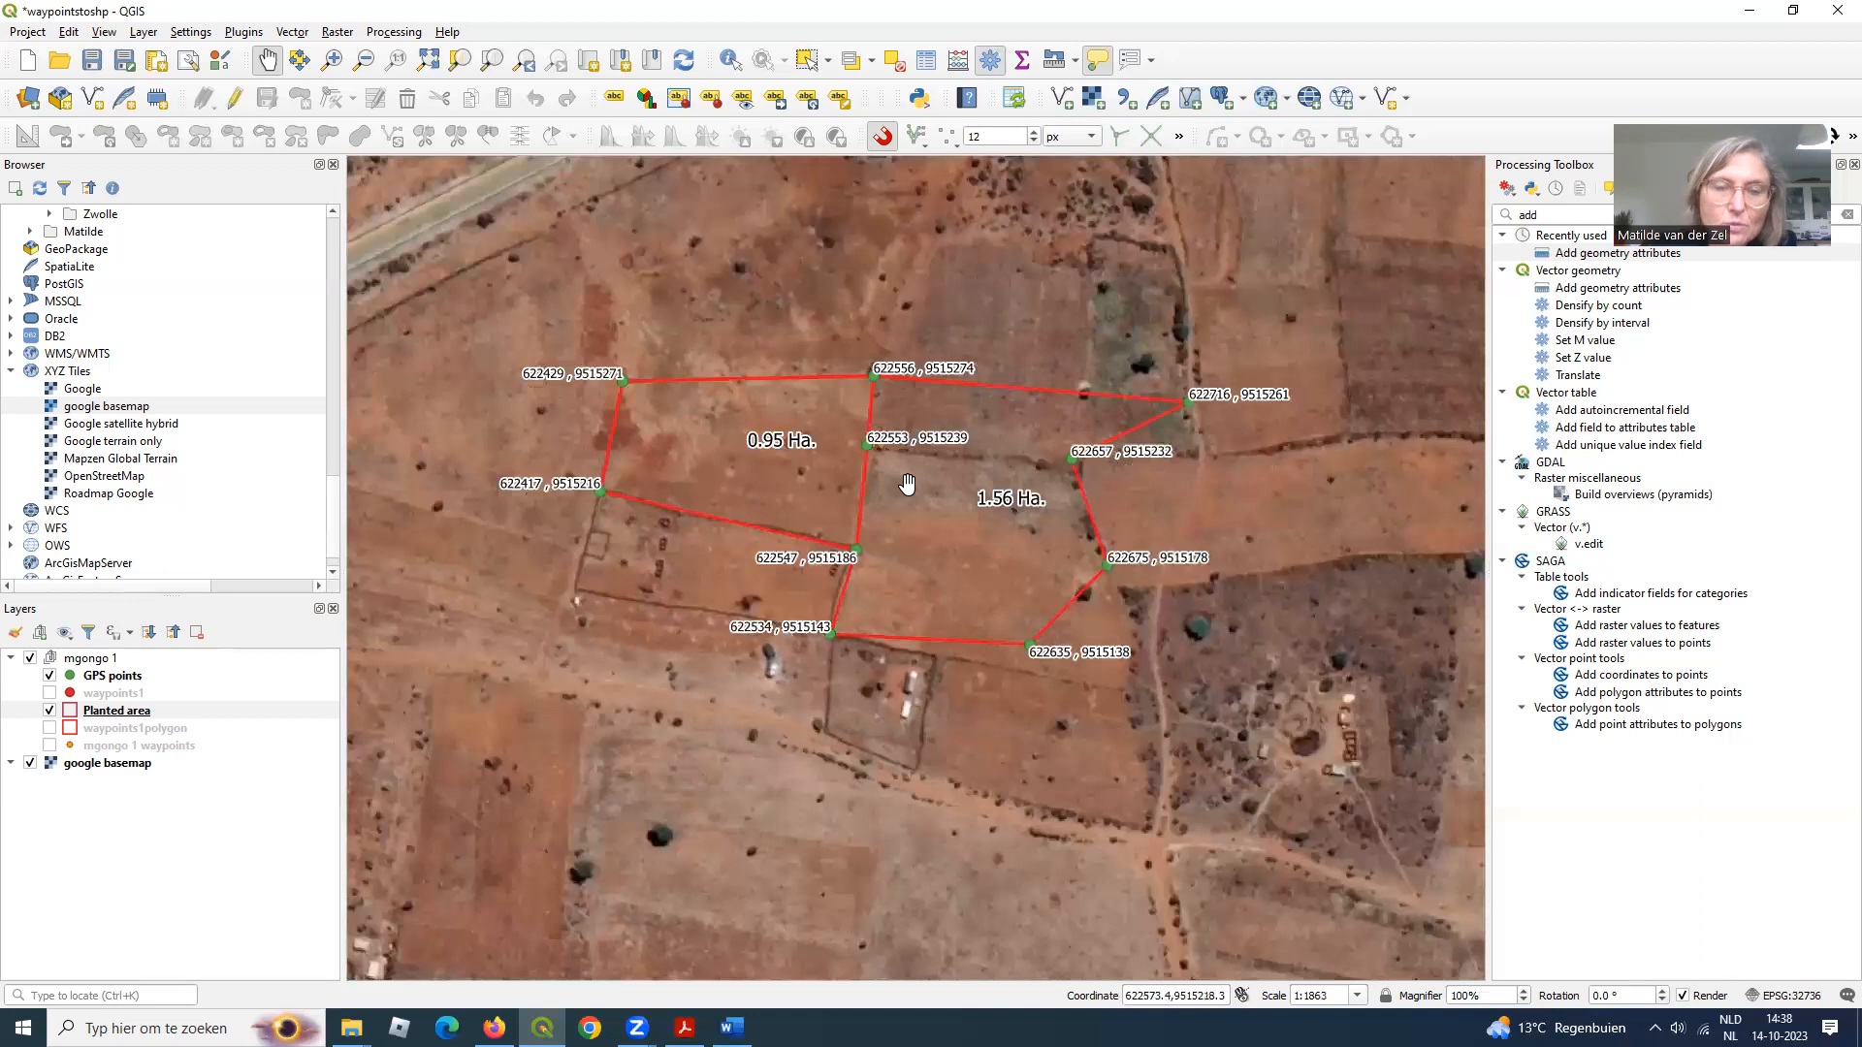
# - Examine the narrow planted plot southeast of the starting plot, just north of the main road, with its coordinates and area label
pyautogui.scroll(-1, 906, 483)
pyautogui.scroll(-2, 1108, 456)
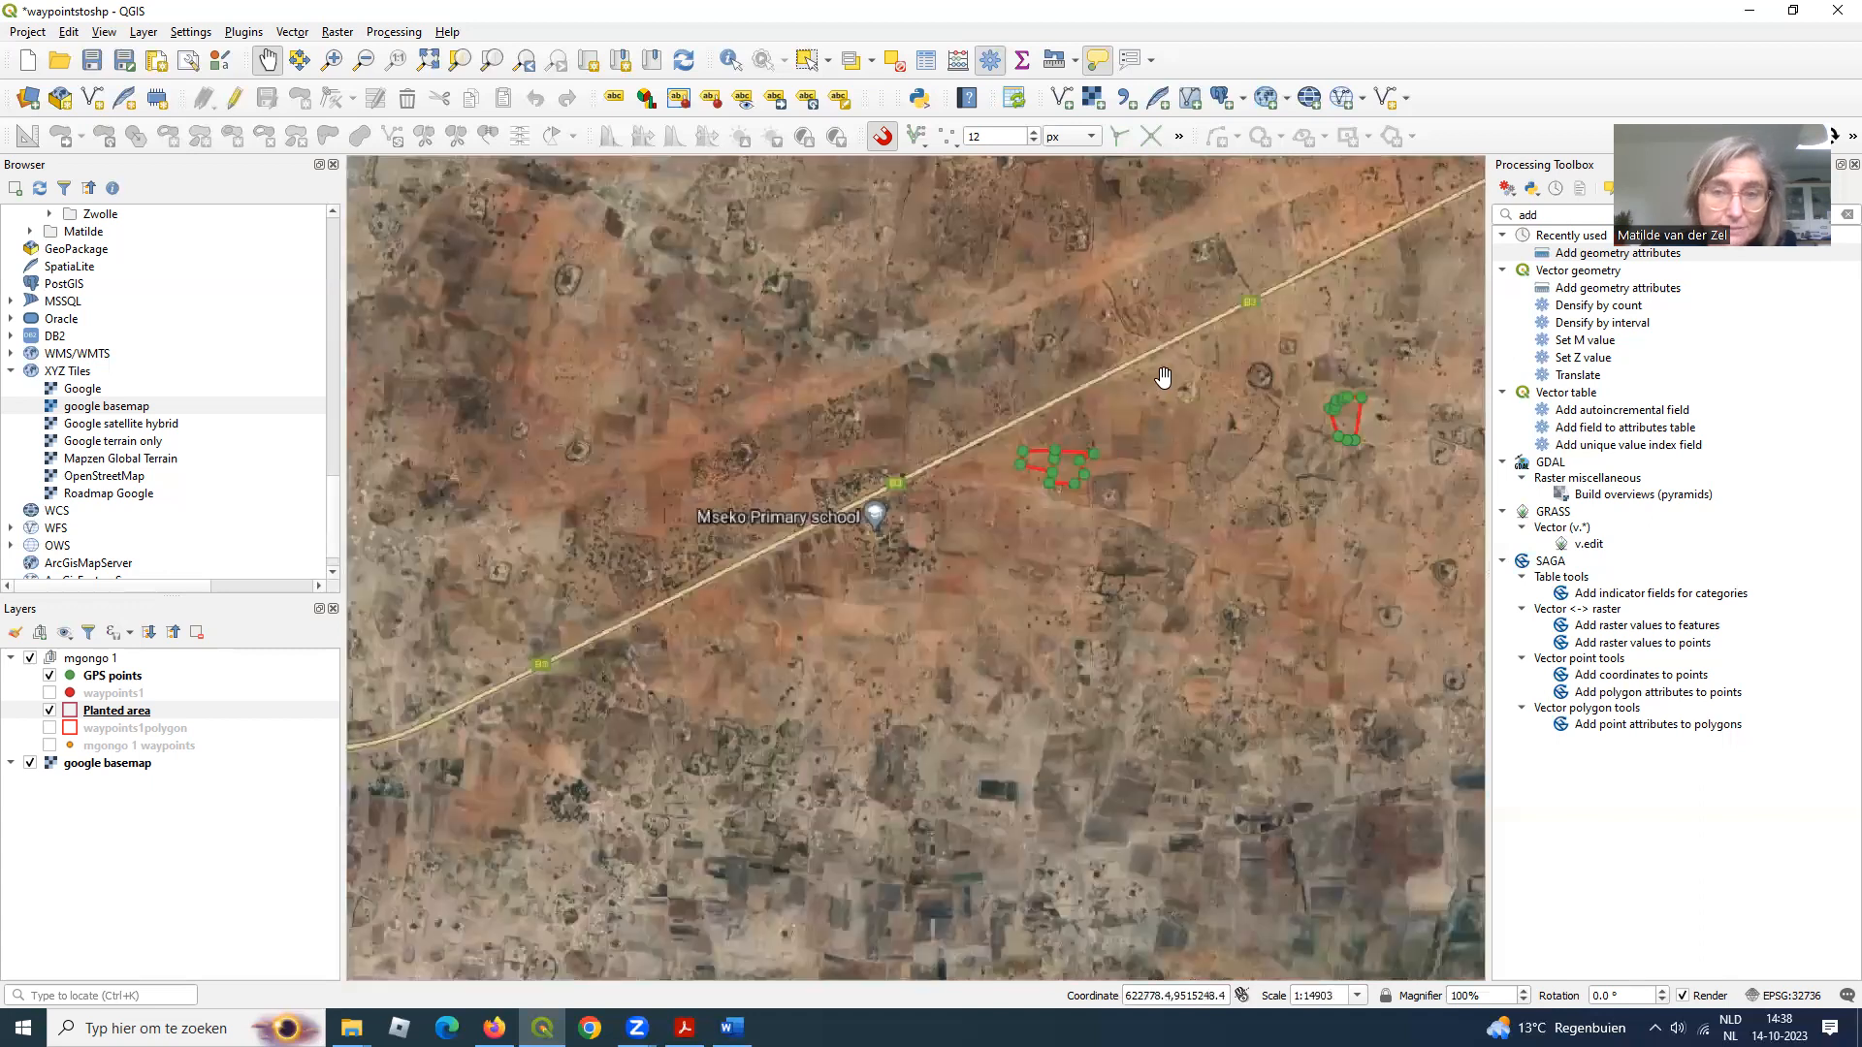
pyautogui.moveTo(1159, 381); pyautogui.dragTo(871, 732)
pyautogui.moveTo(1149, 439); pyautogui.dragTo(845, 917)
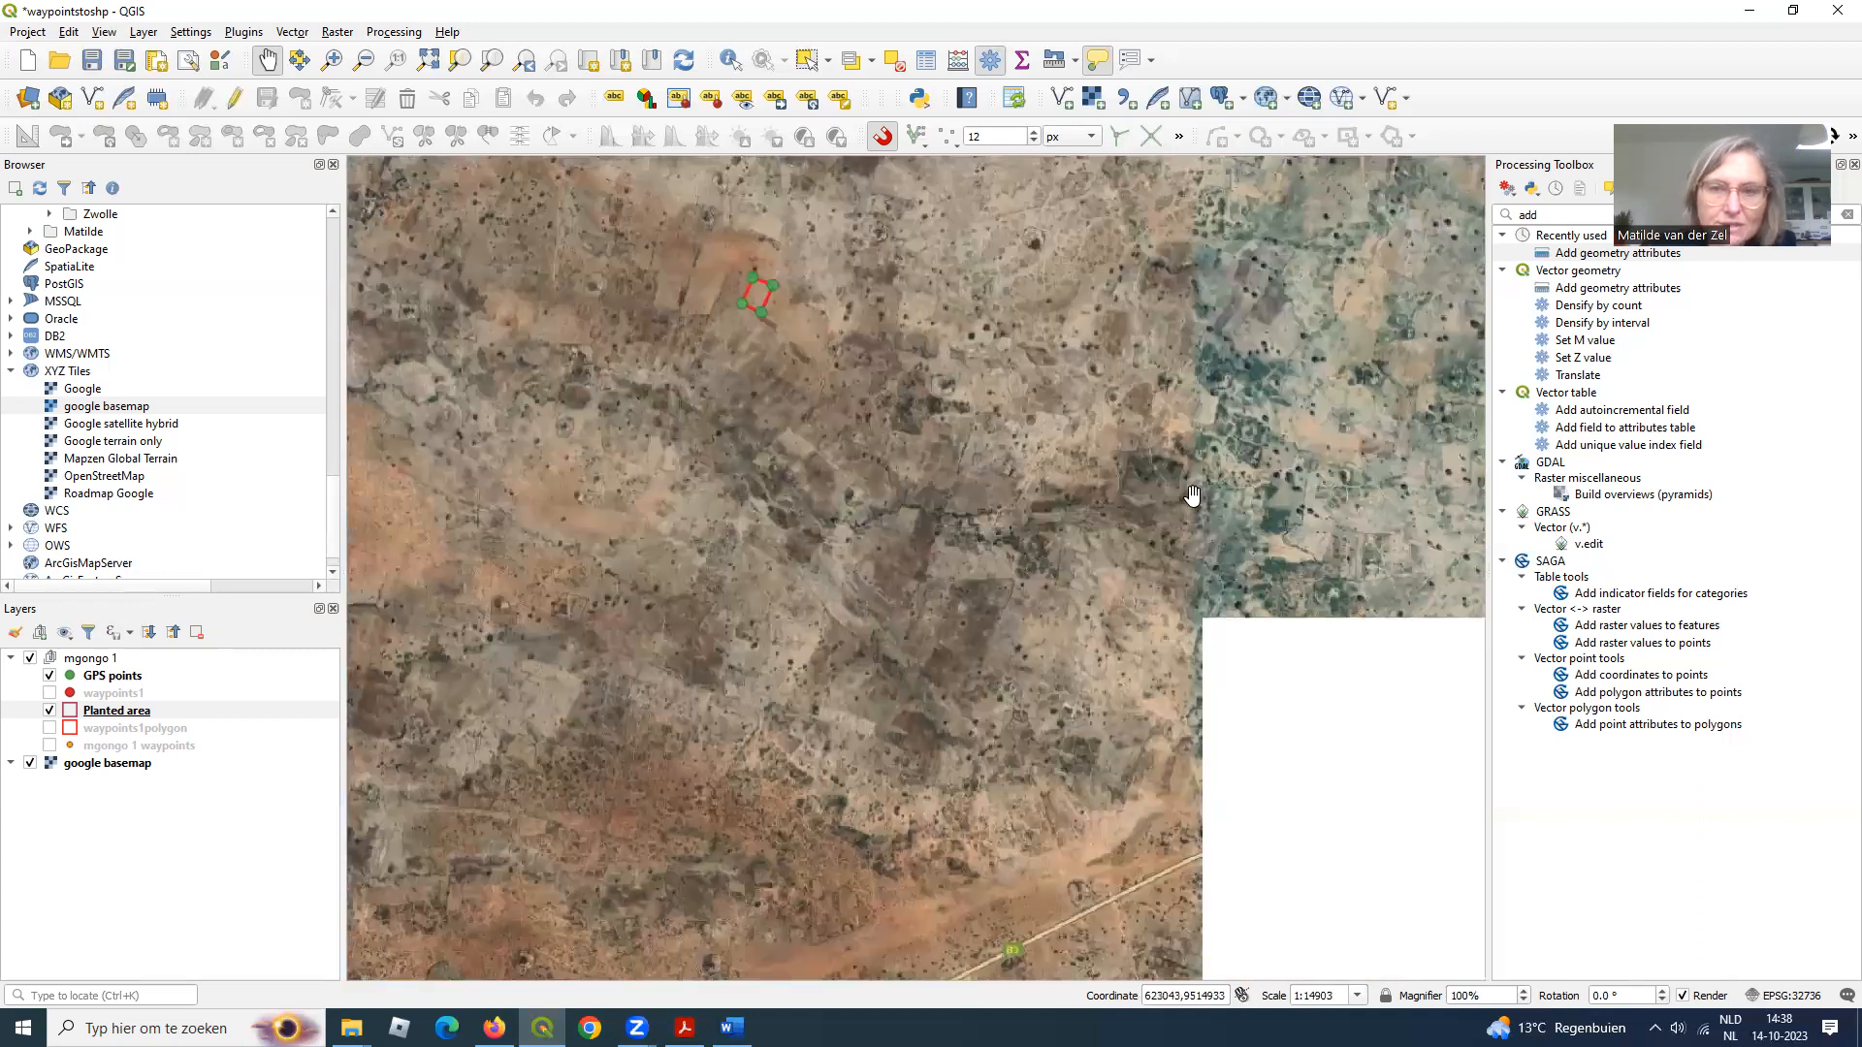
pyautogui.moveTo(787, 436); pyautogui.dragTo(847, 543)
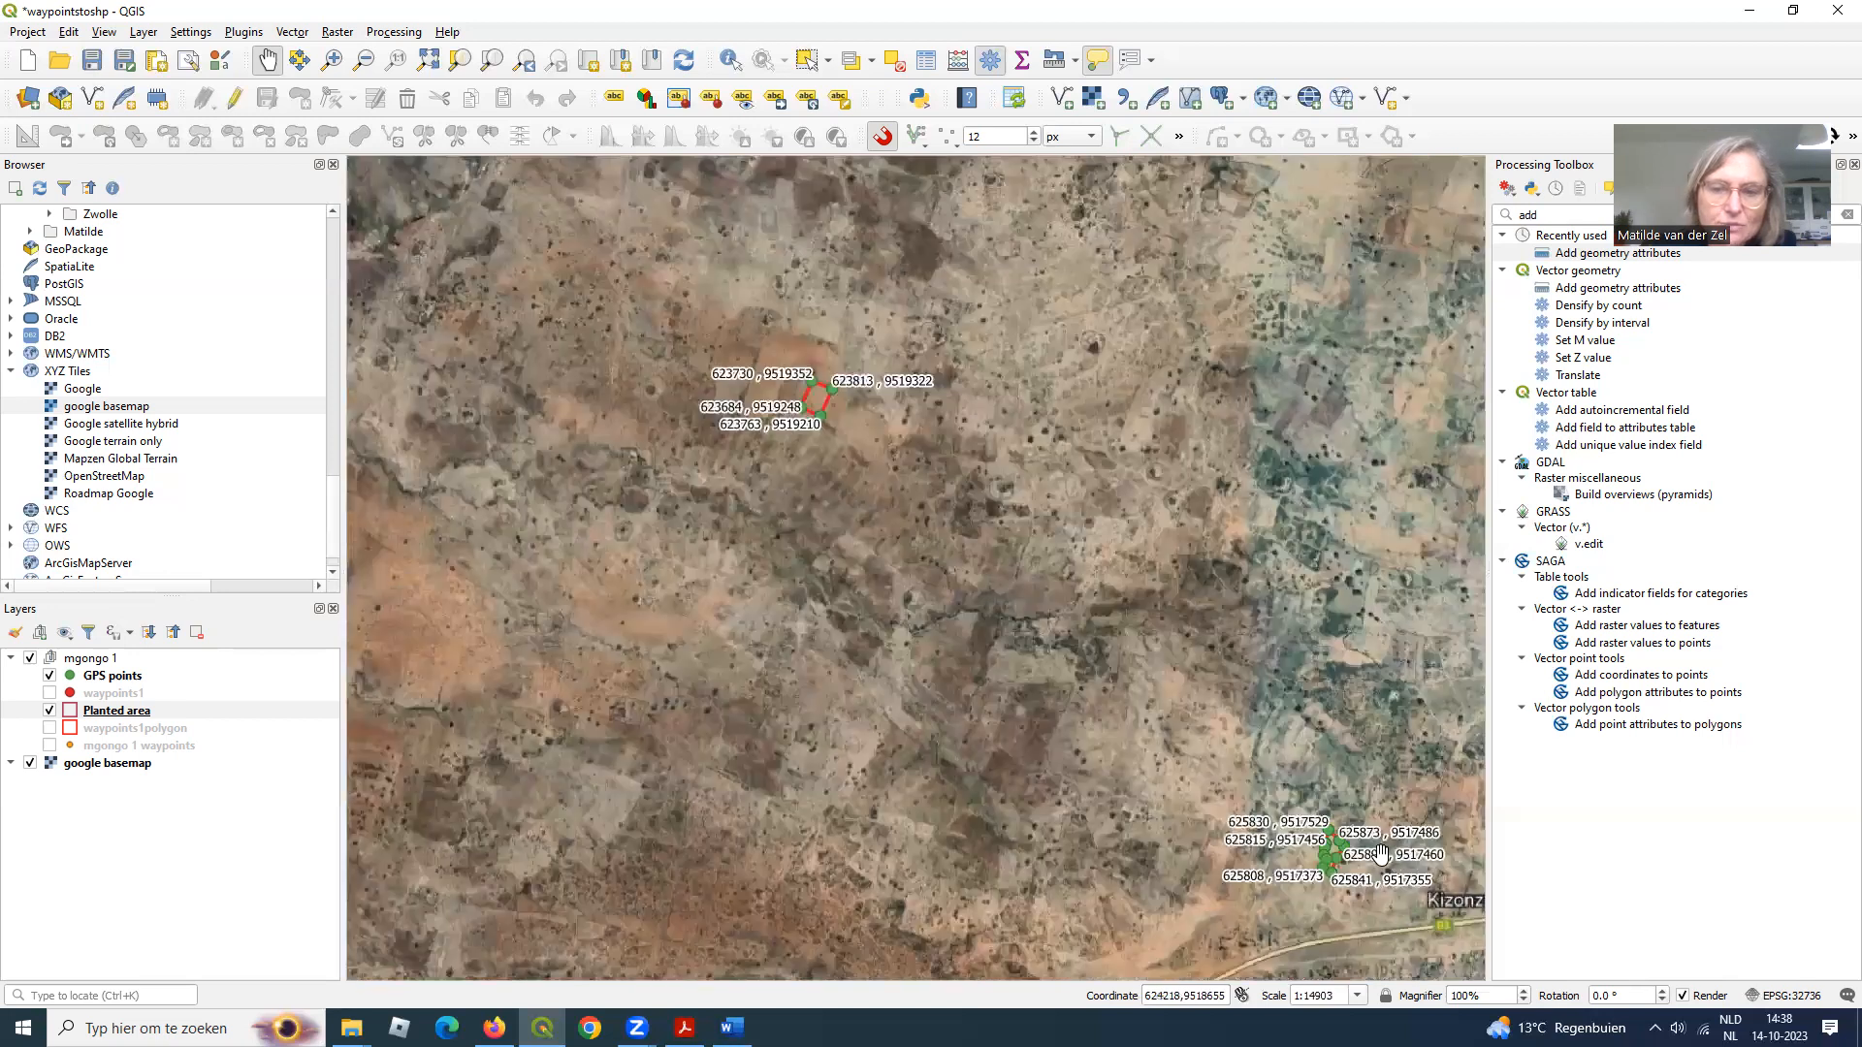
pyautogui.scroll(2, 1367, 848)
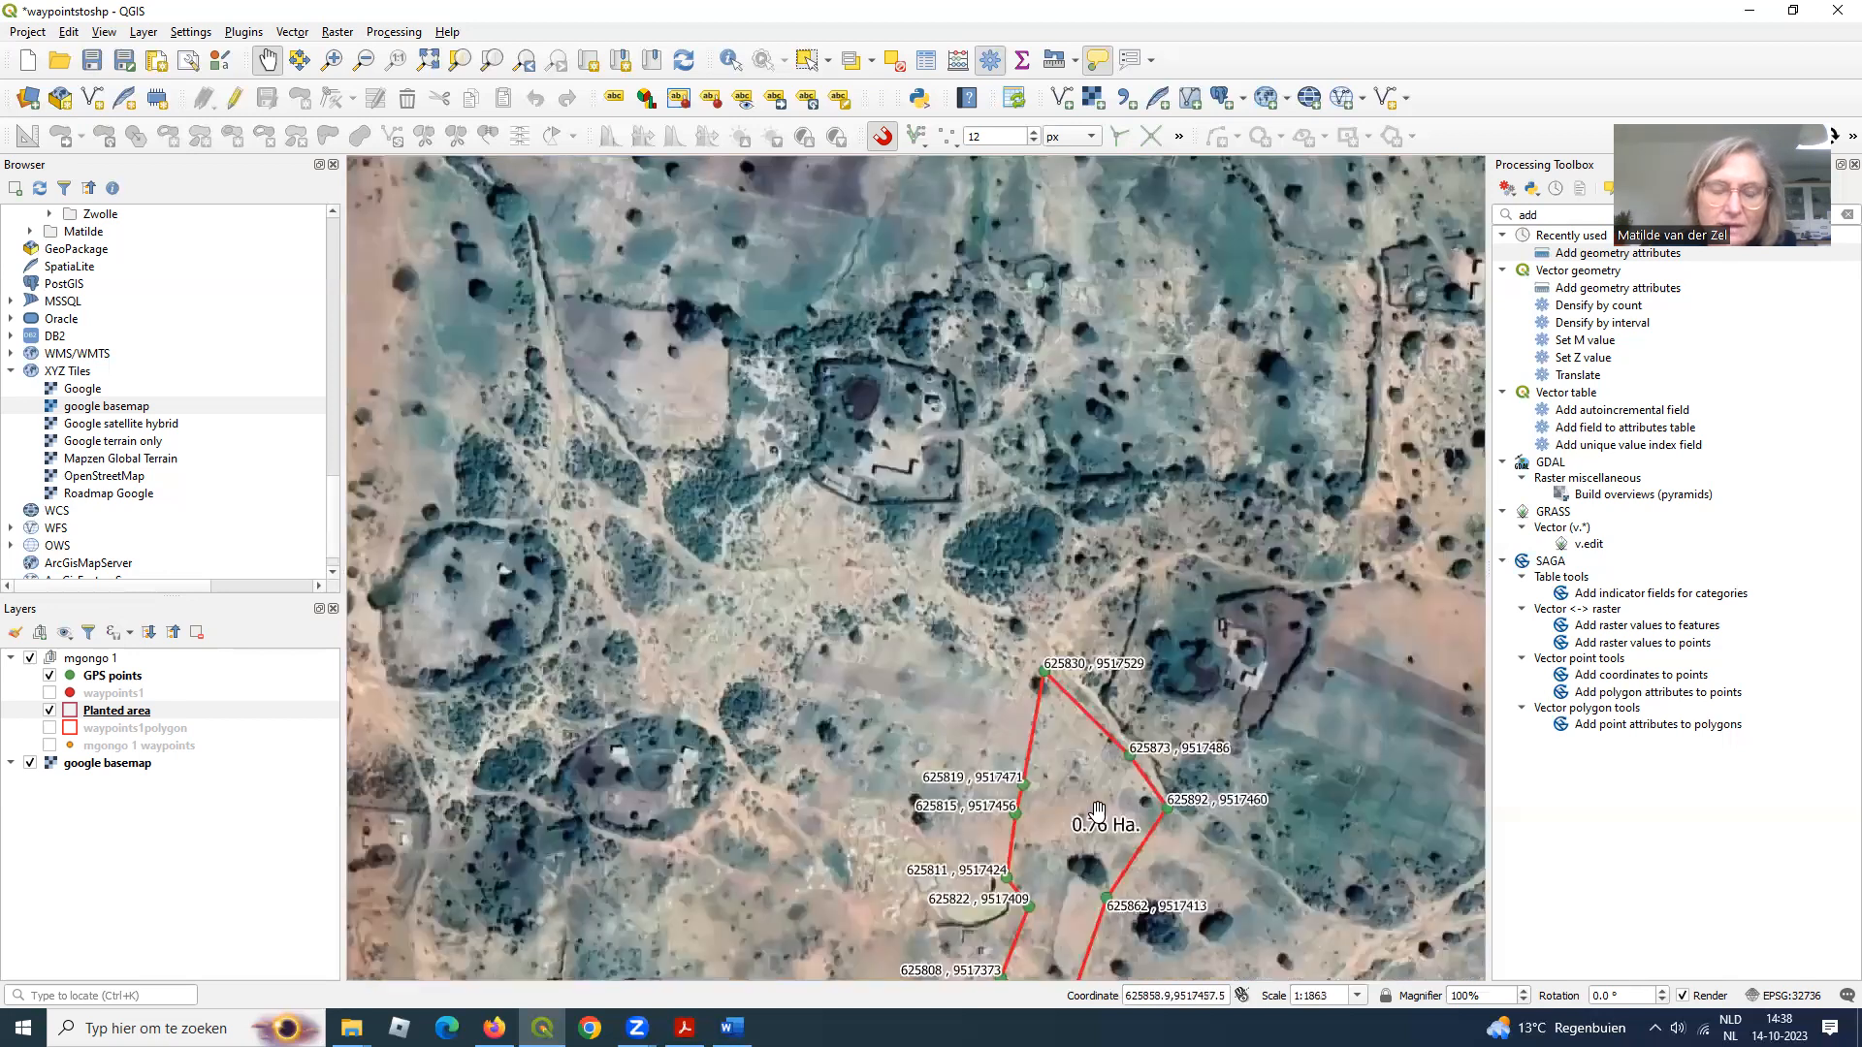
pyautogui.scroll(1, 1050, 563)
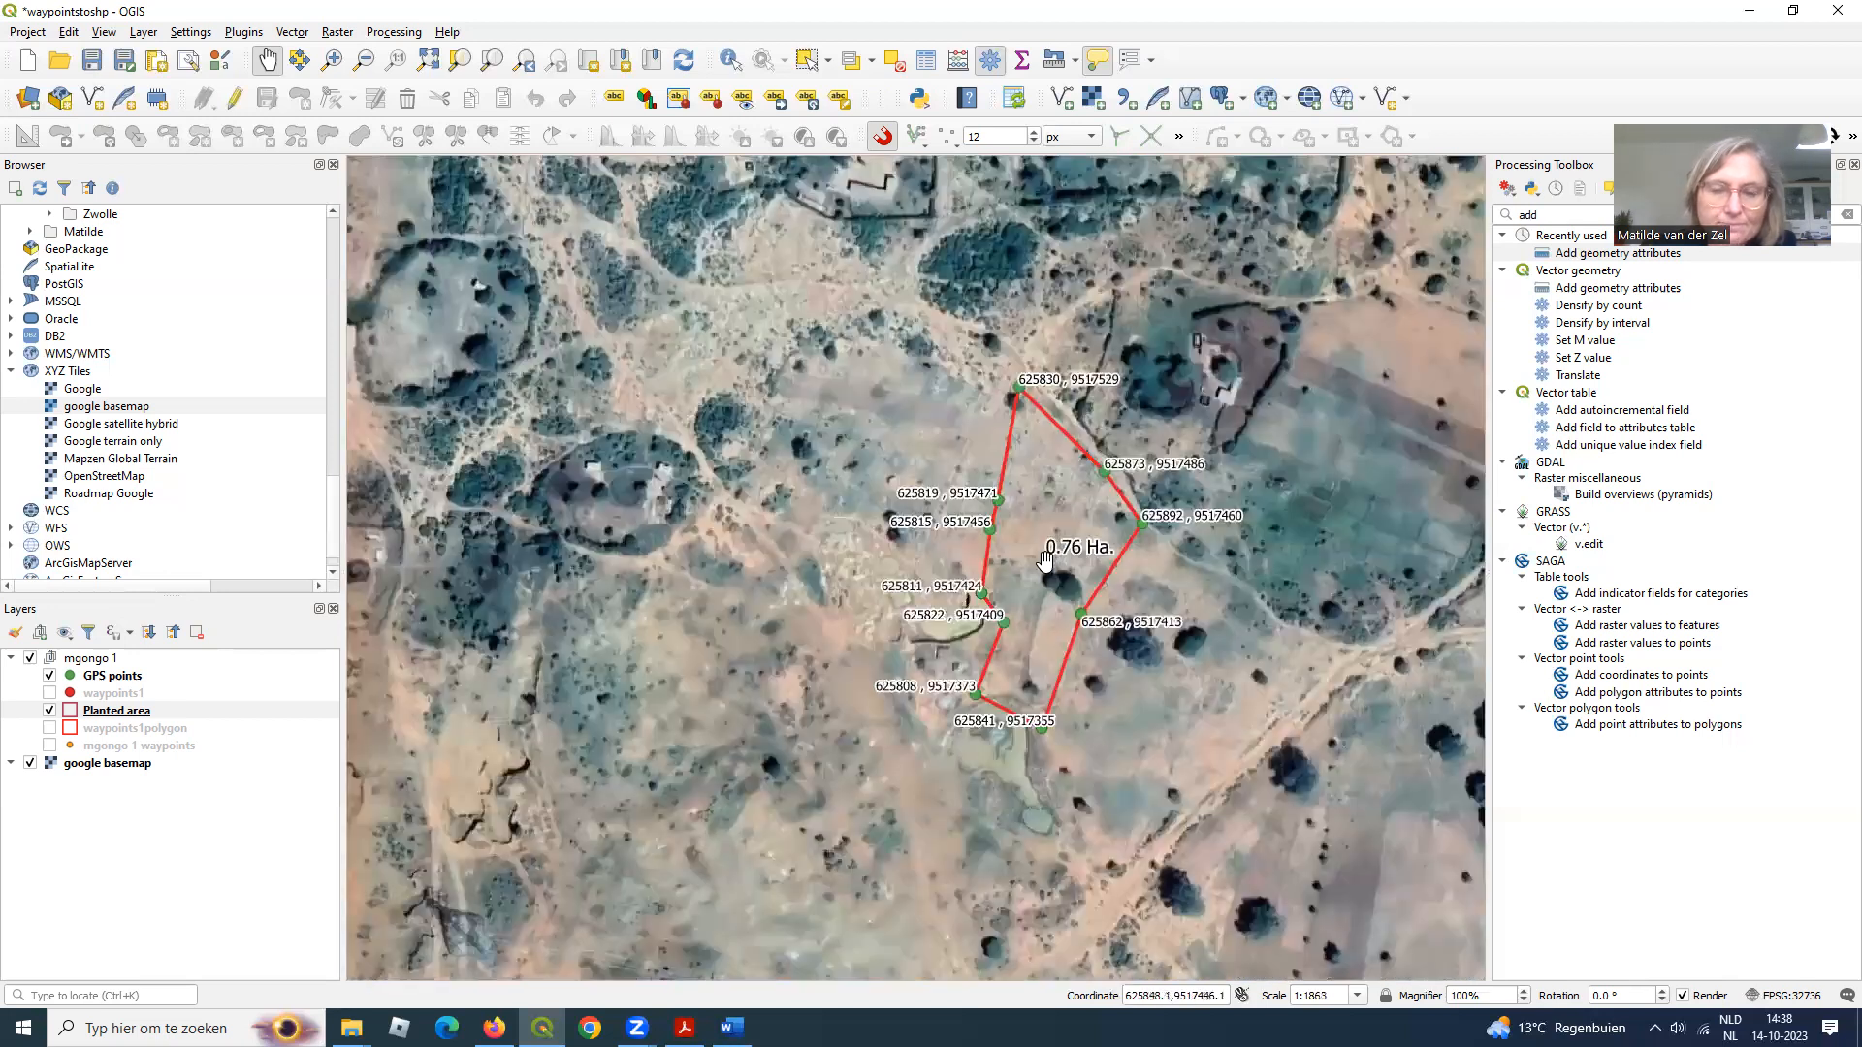
pyautogui.moveTo(1065, 531); pyautogui.dragTo(1022, 540)
pyautogui.moveTo(871, 536); pyautogui.dragTo(725, 536)
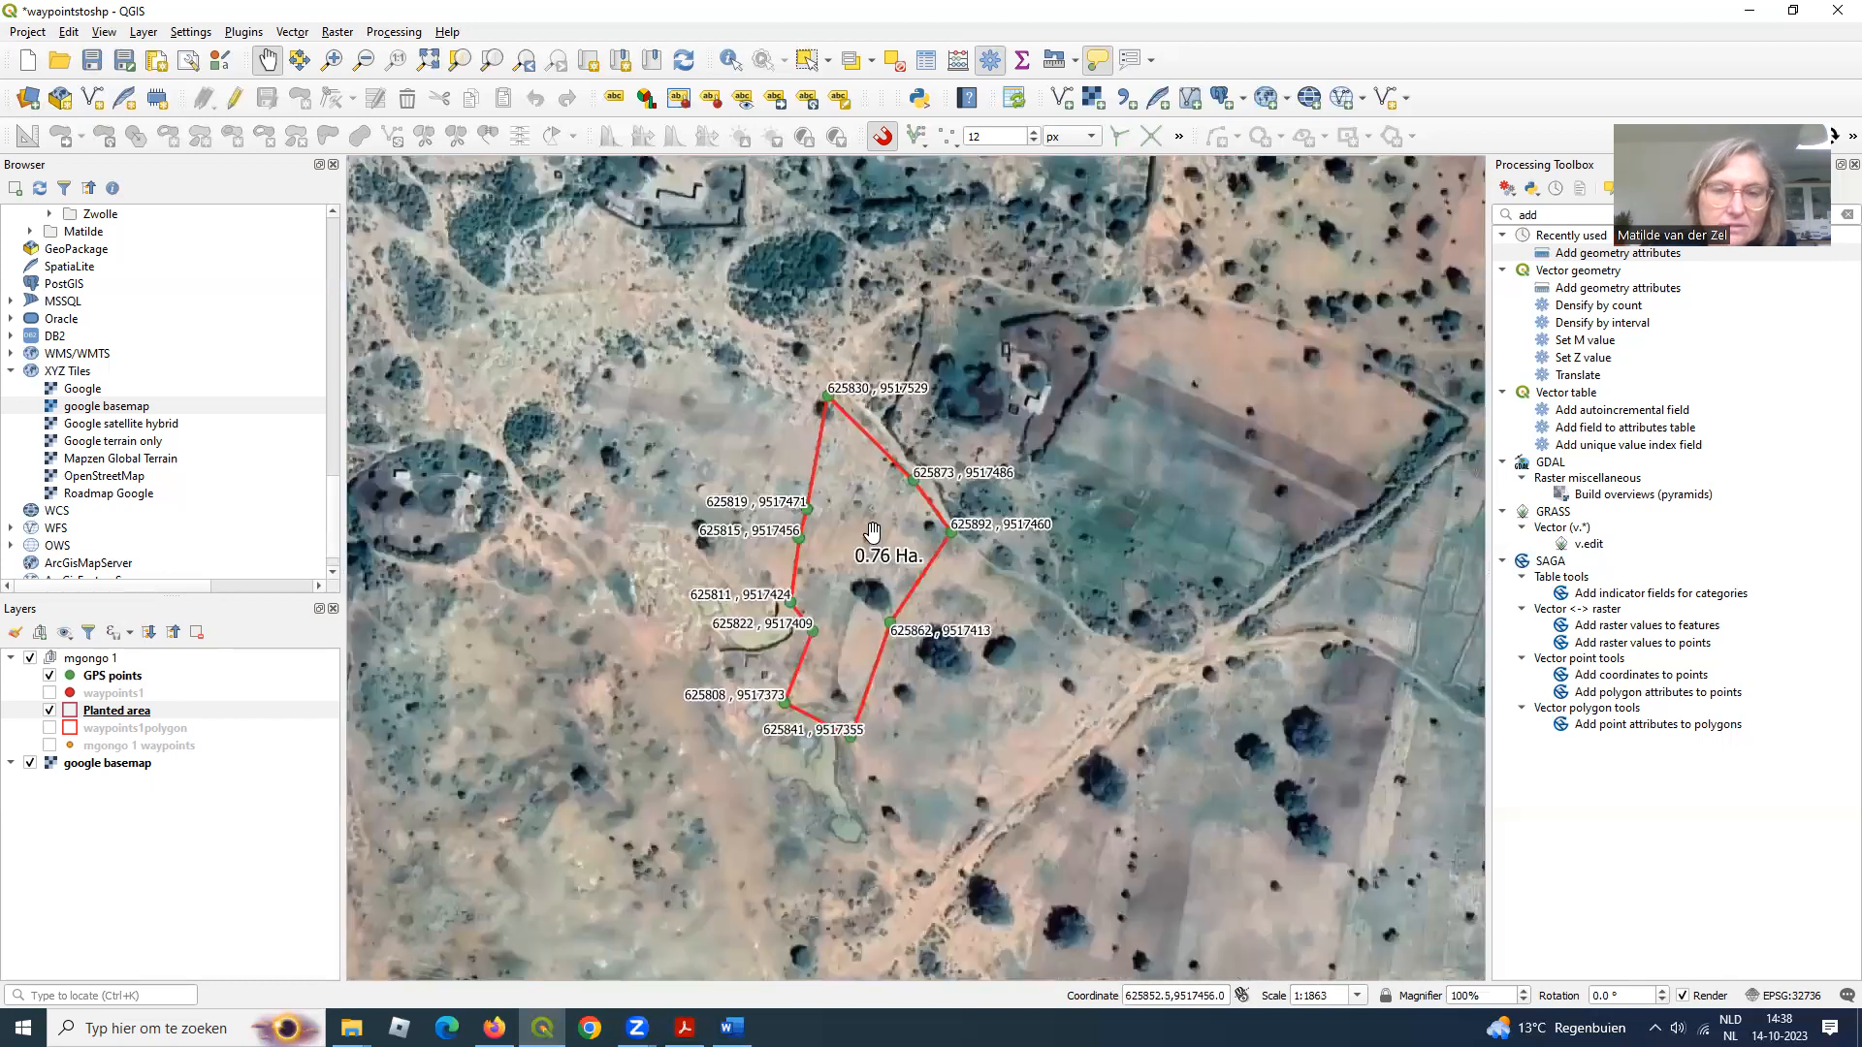
# - Remove the mgongo 1 waypoints and waypoints1polygon layers from the project
pyautogui.rightClick(110, 748)
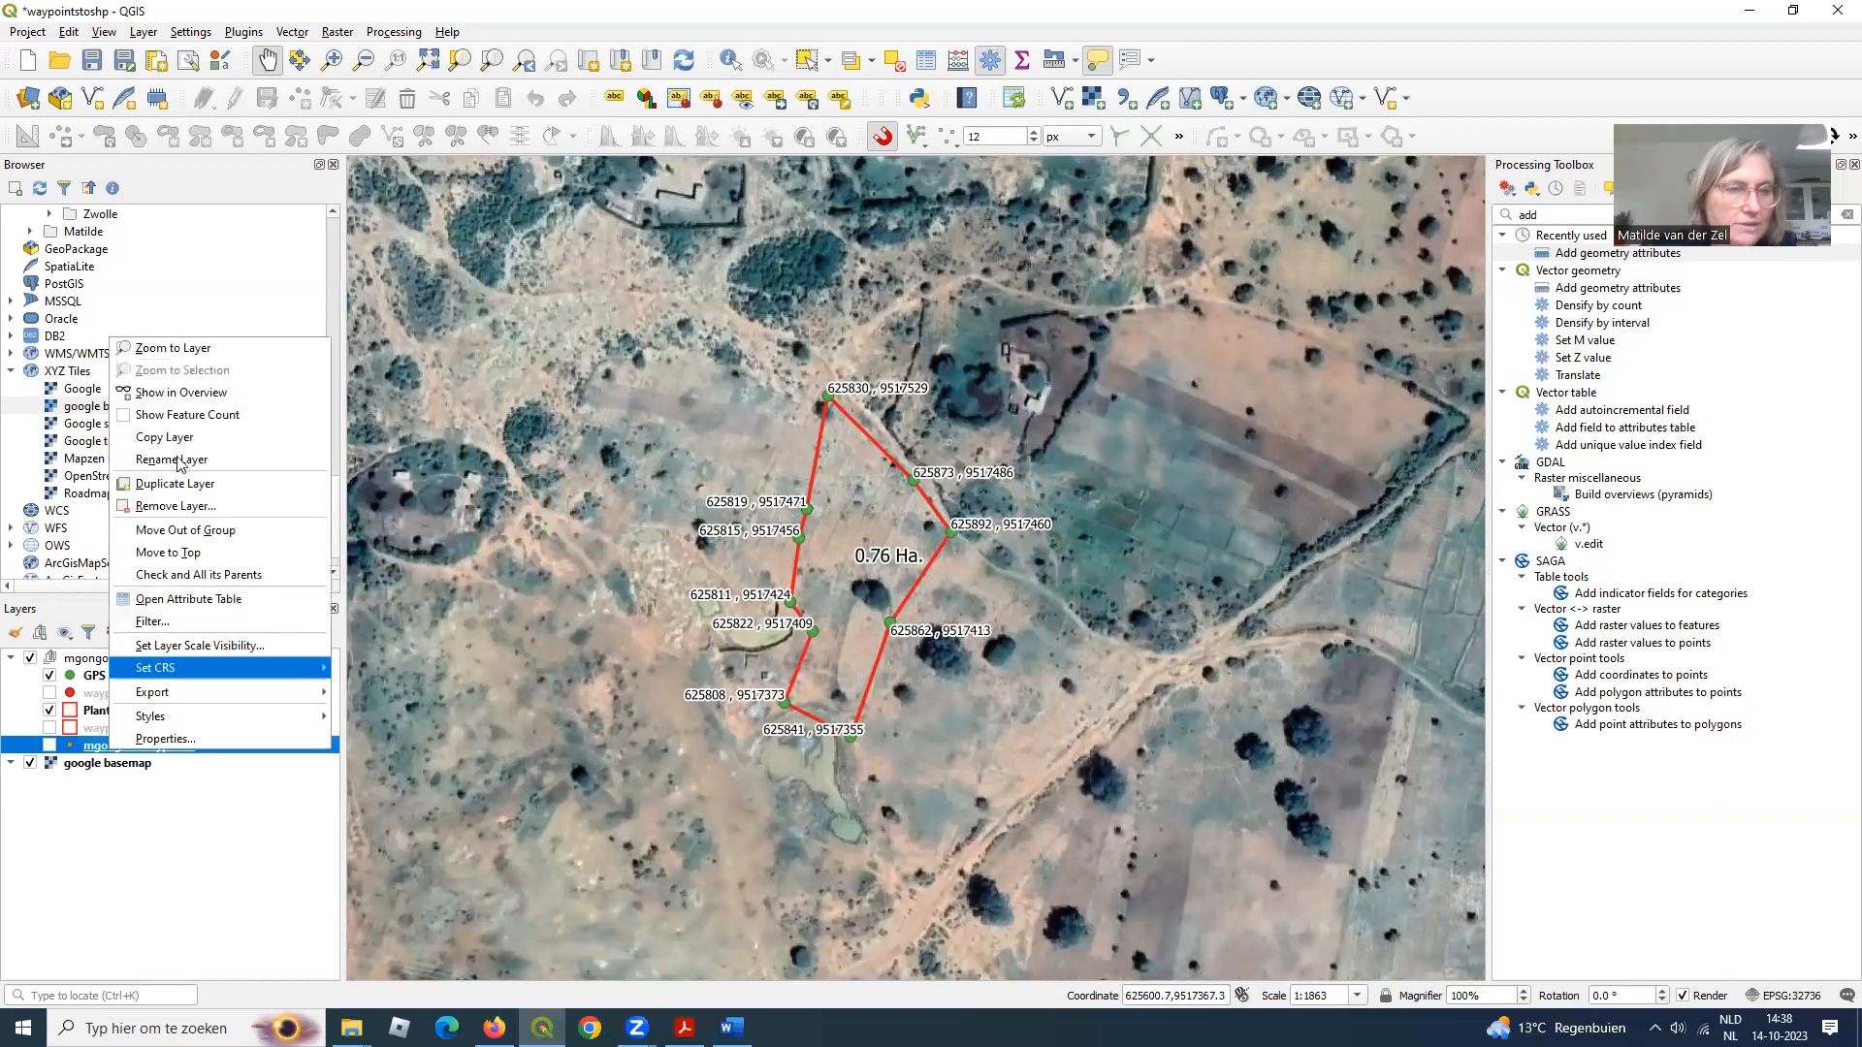
pyautogui.click(175, 506)
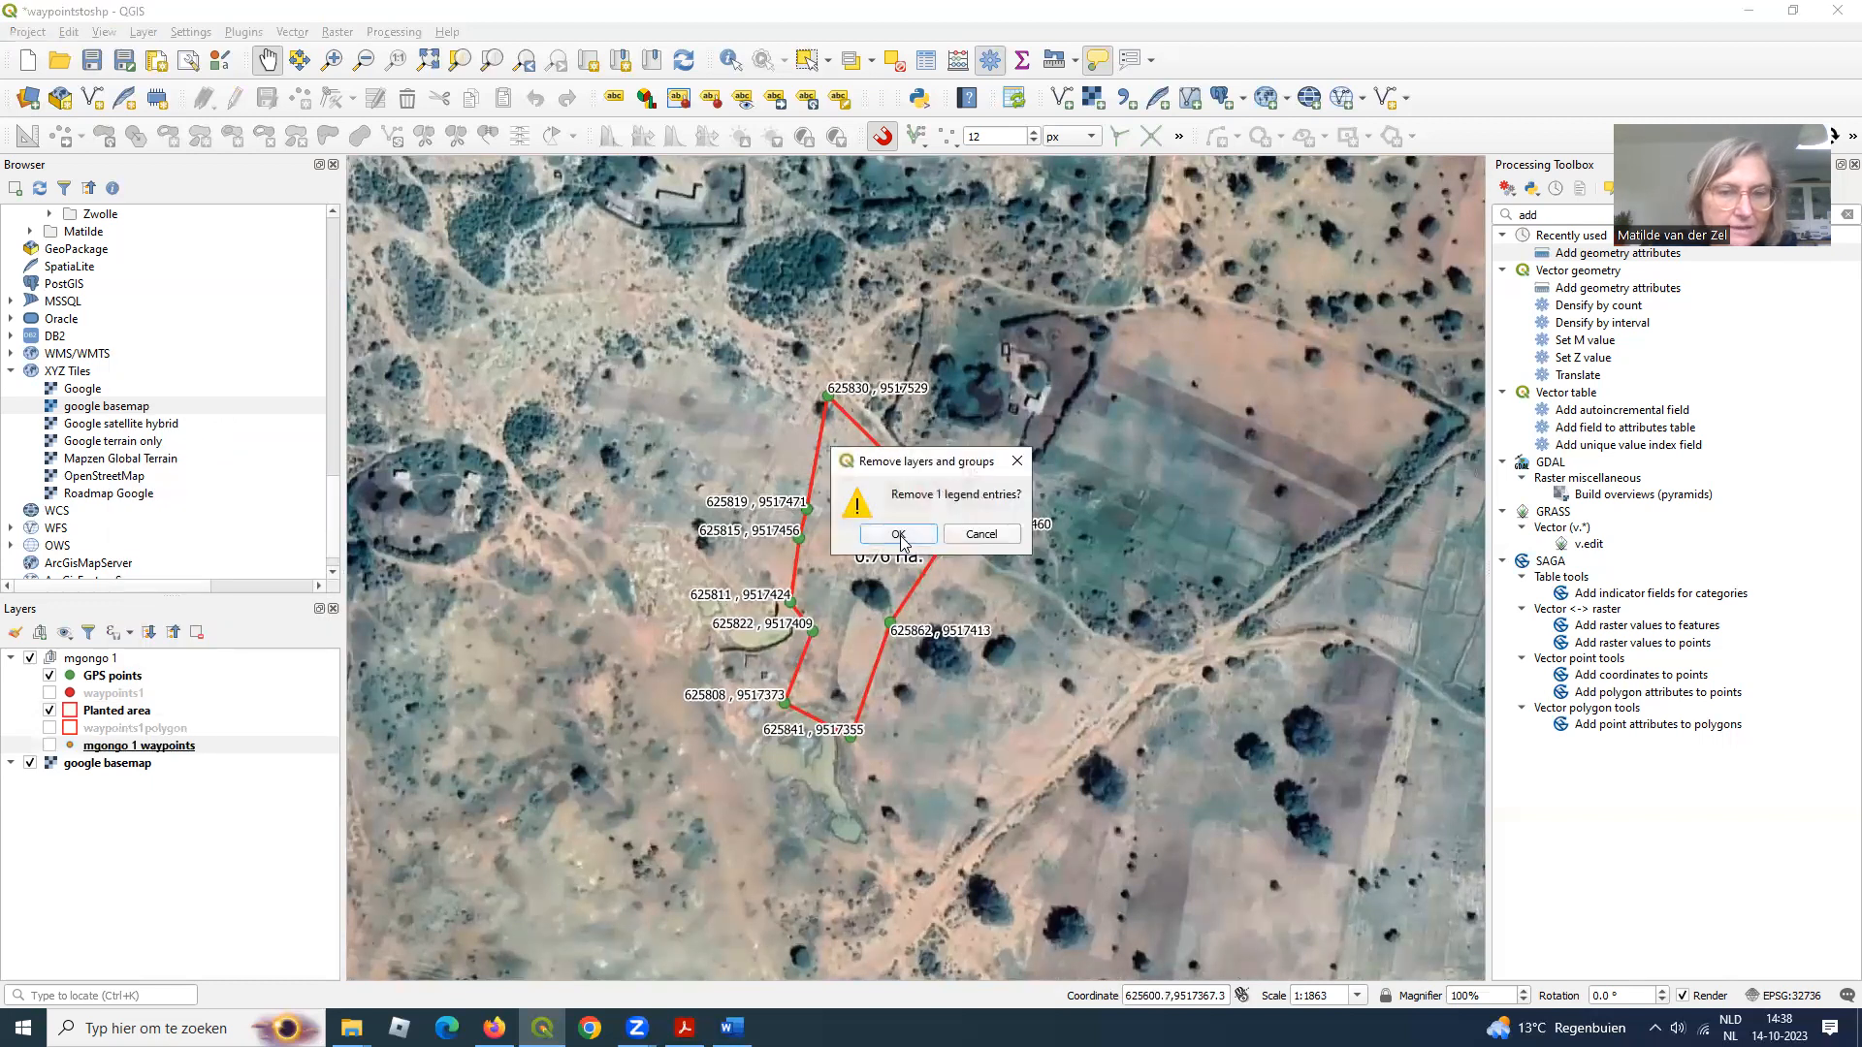
pyautogui.click(898, 534)
pyautogui.rightClick(136, 726)
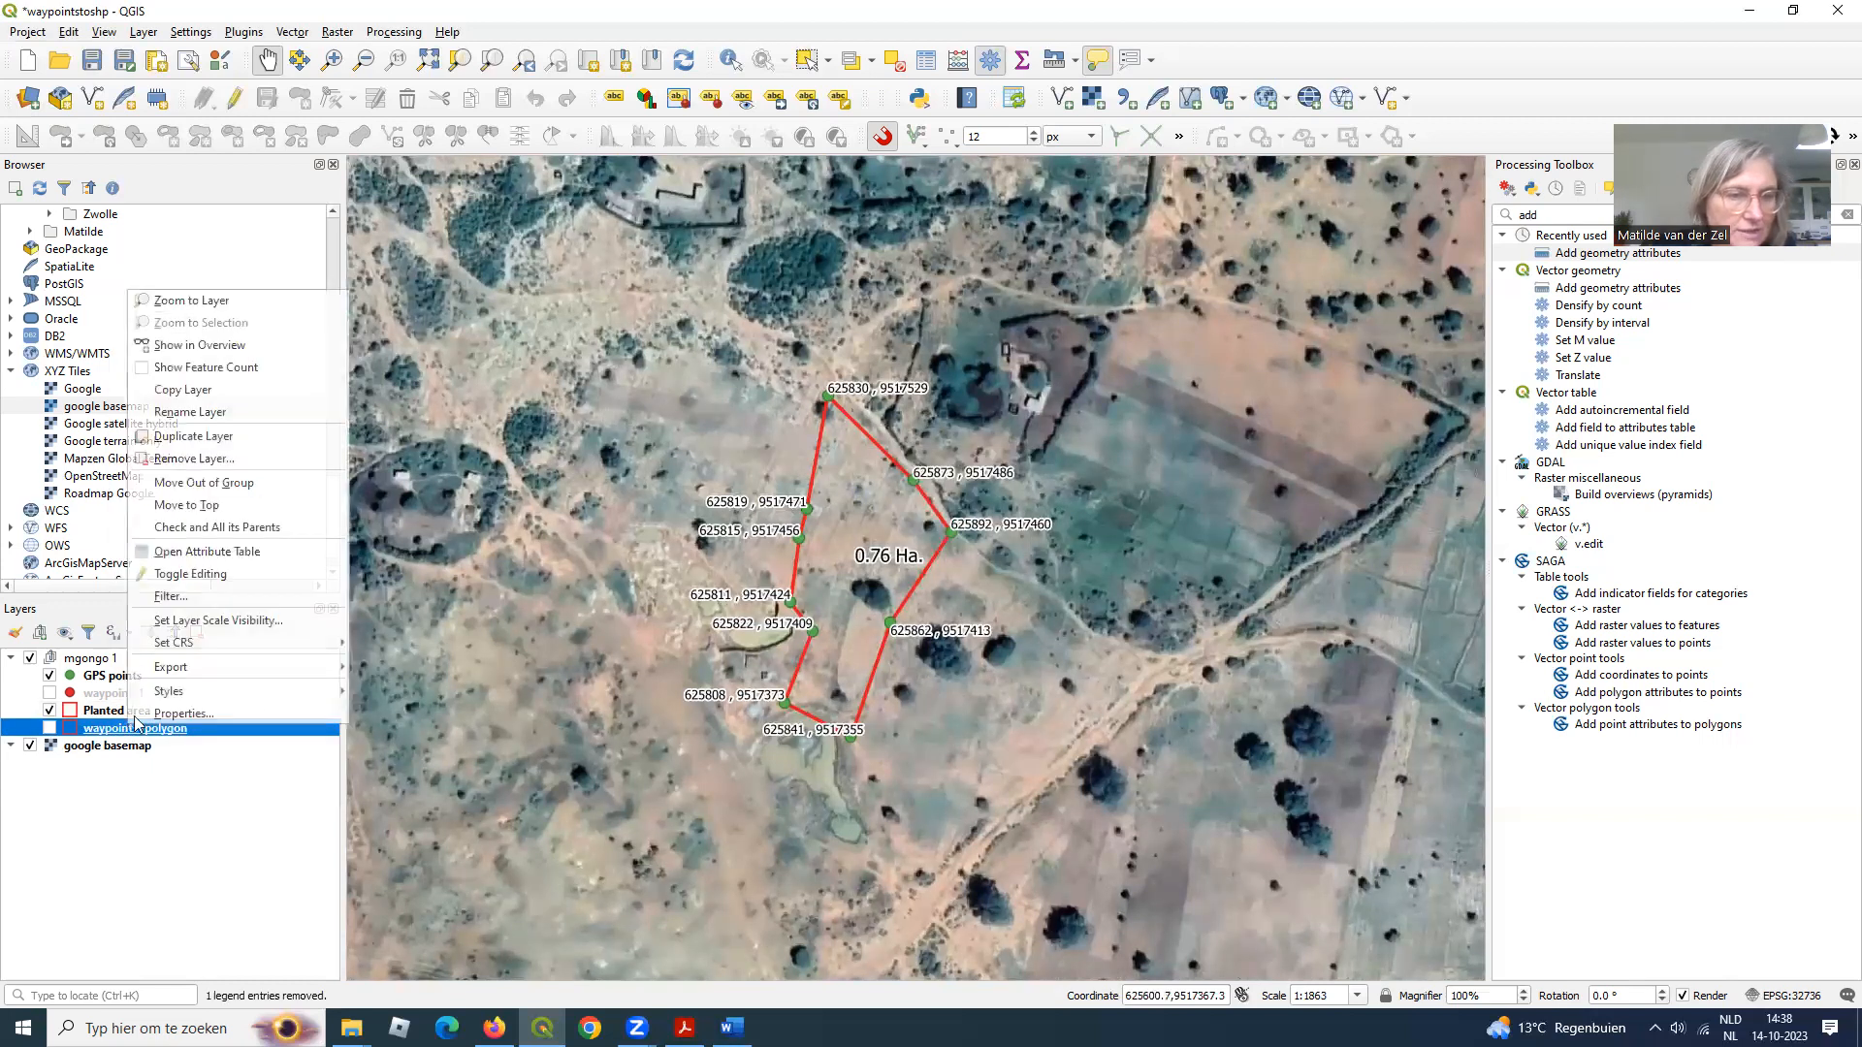
pyautogui.click(212, 464)
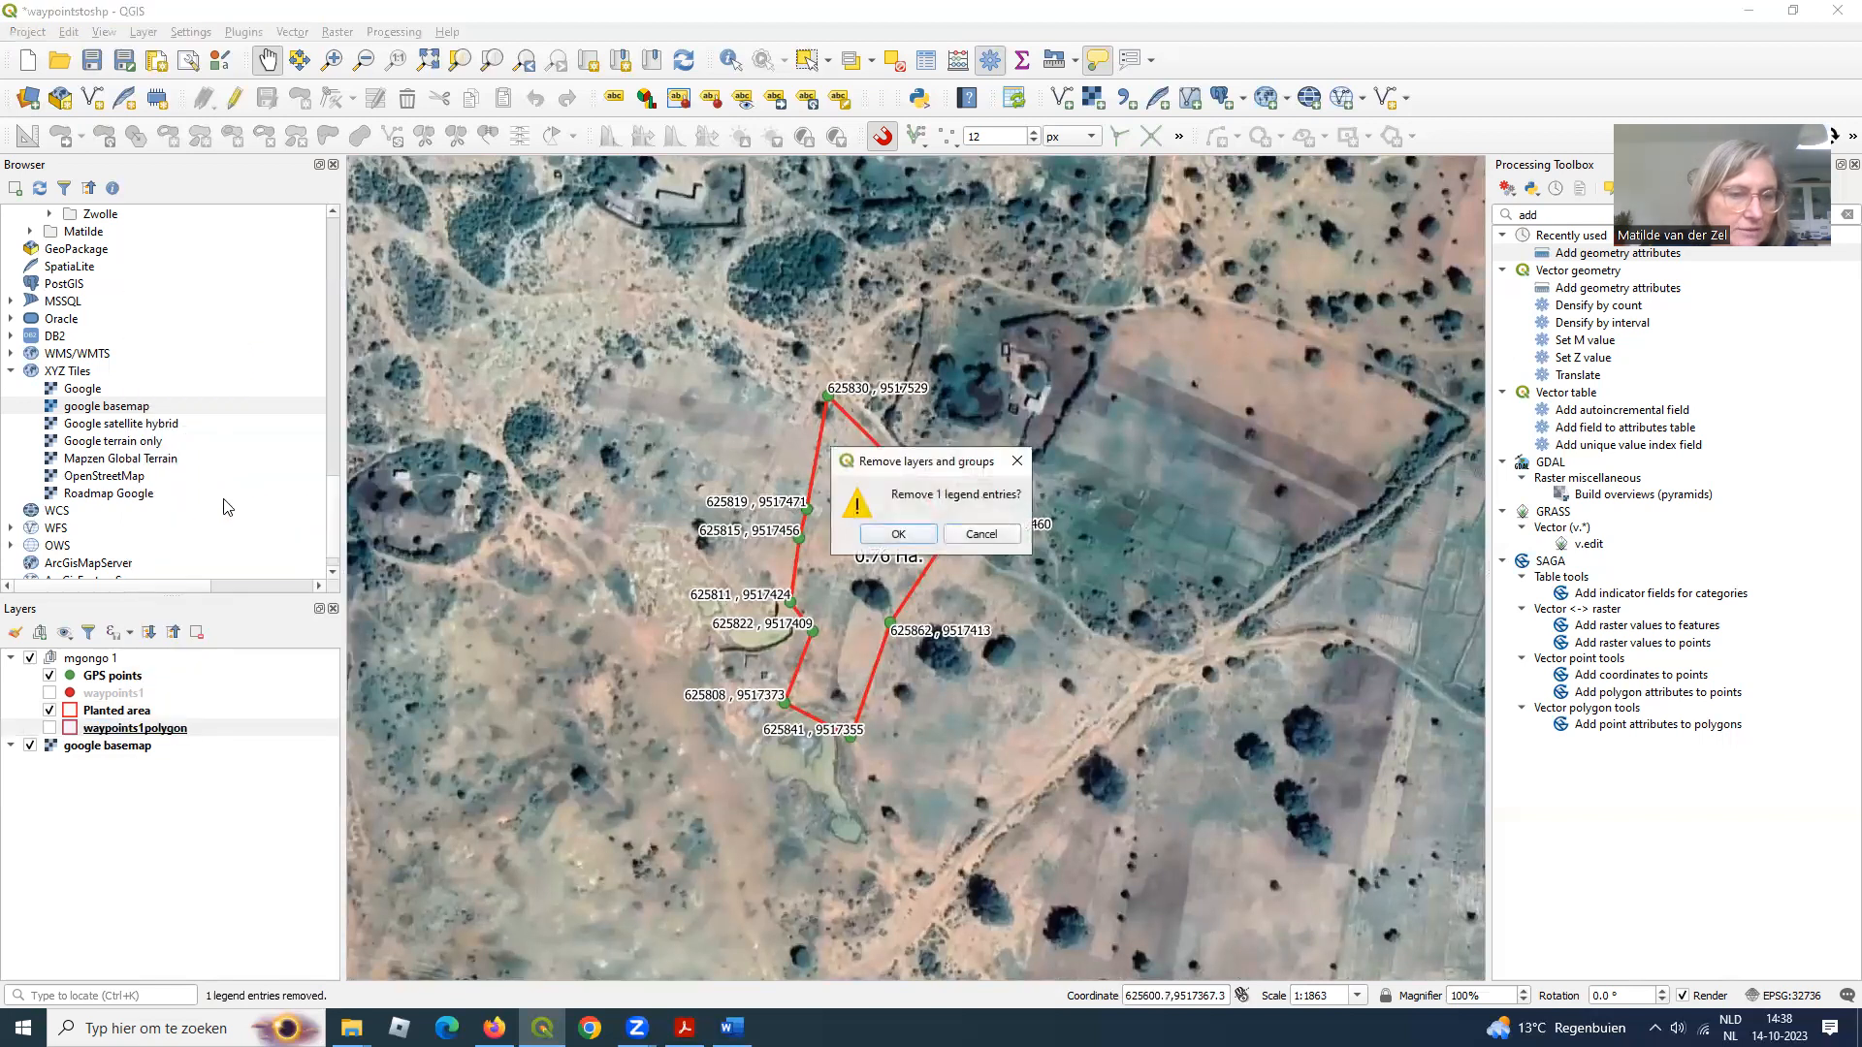
pyautogui.click(900, 536)
# - Remove the waypoints1 layer and save the project
pyautogui.rightClick(110, 694)
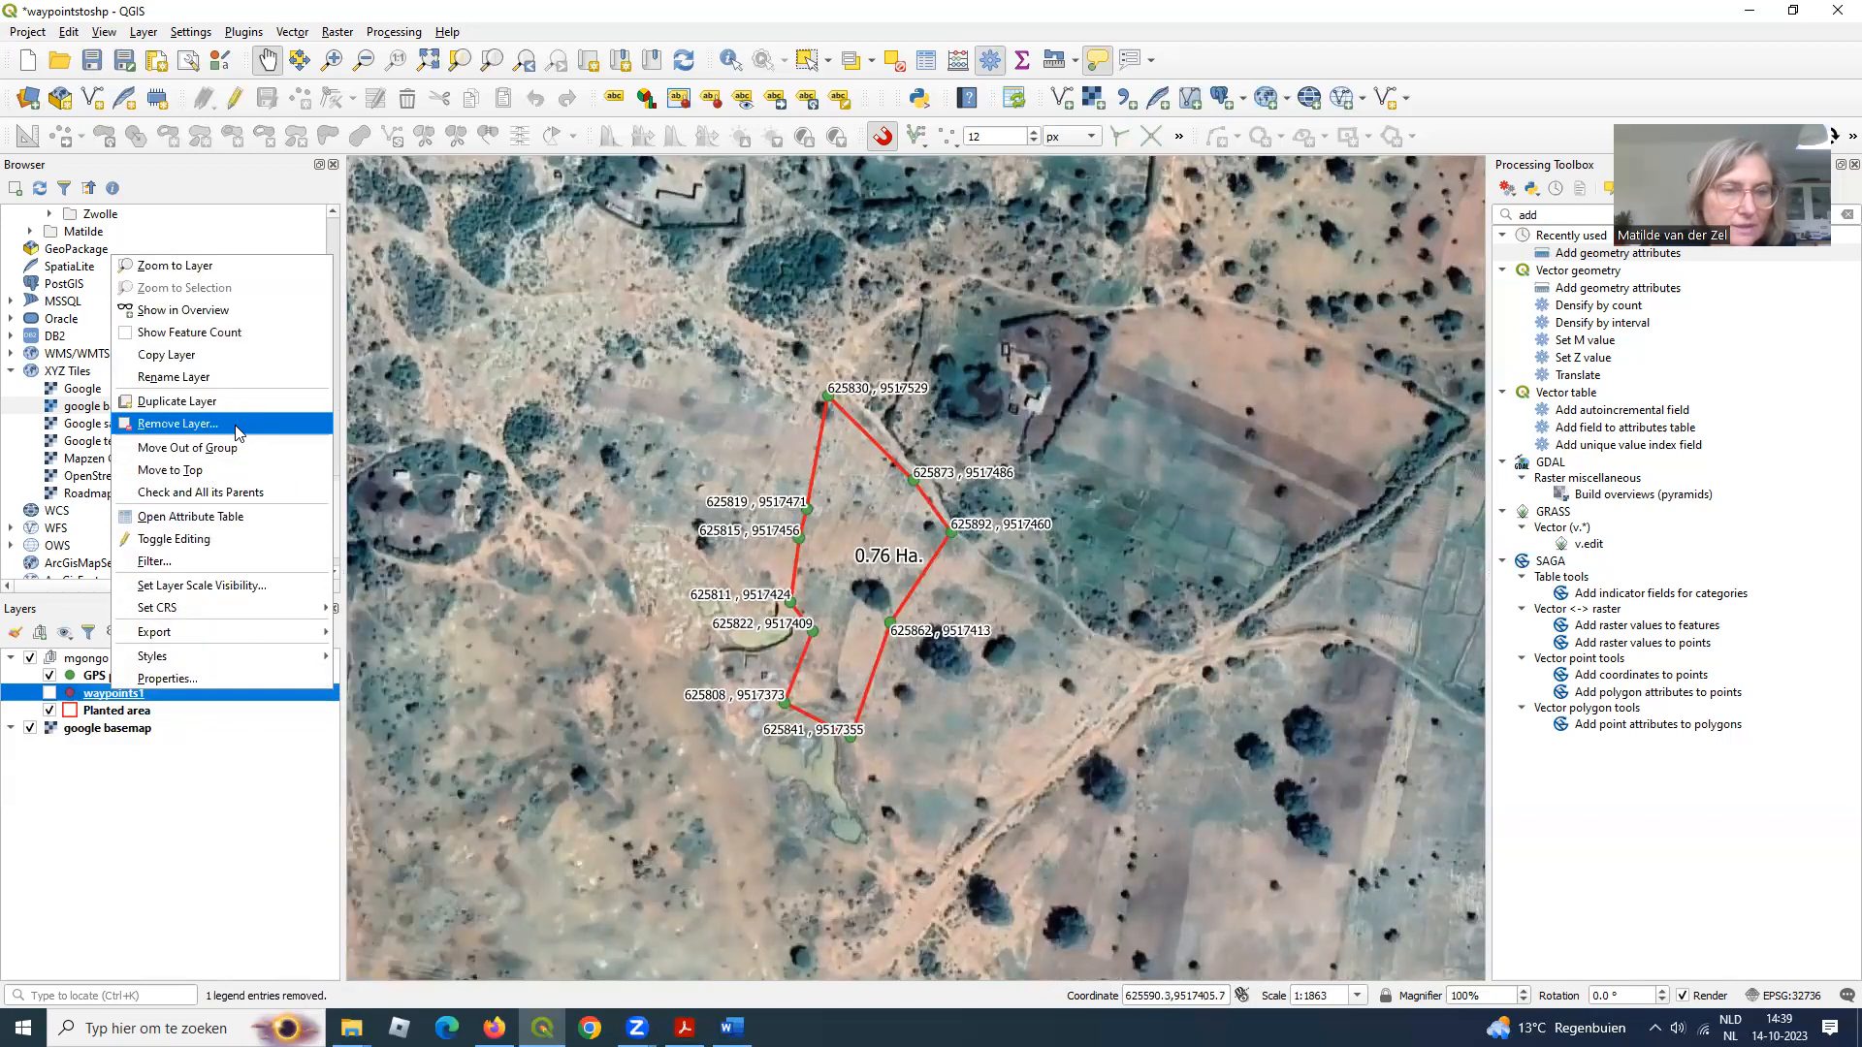
pyautogui.click(237, 432)
pyautogui.click(886, 532)
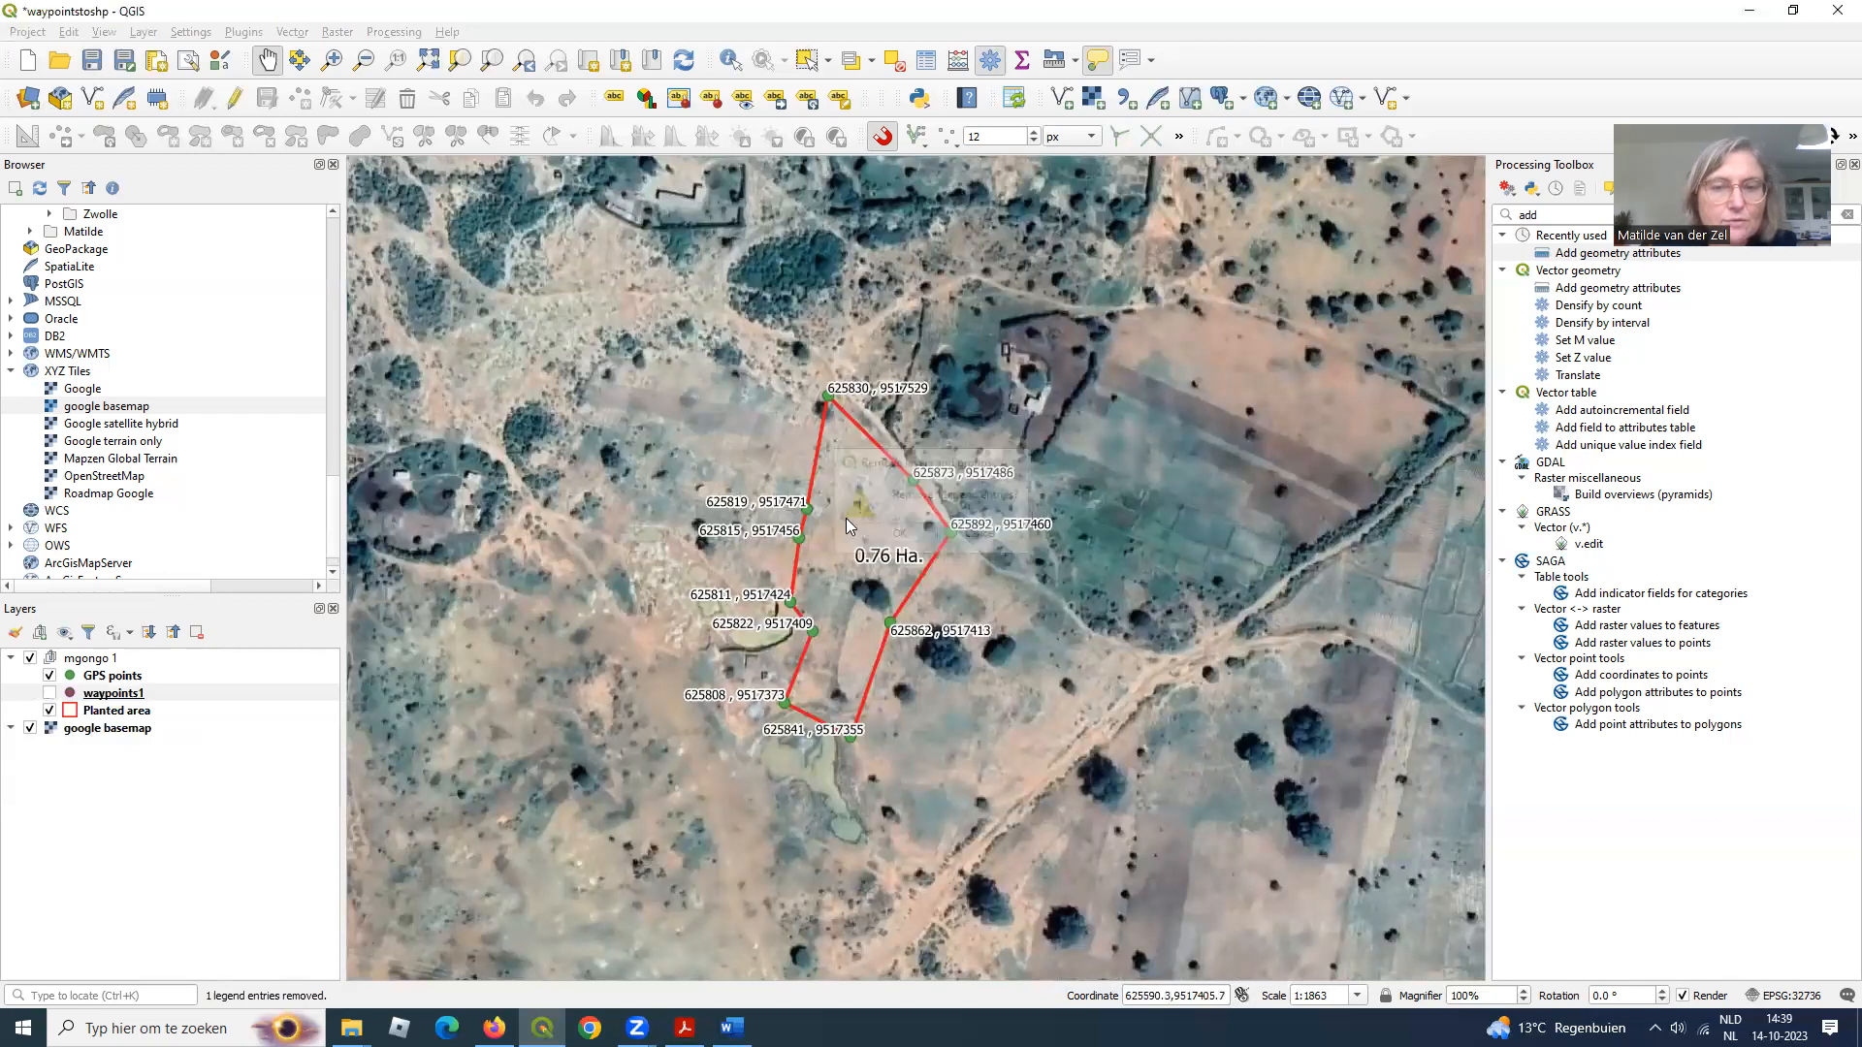
pyautogui.click(92, 62)
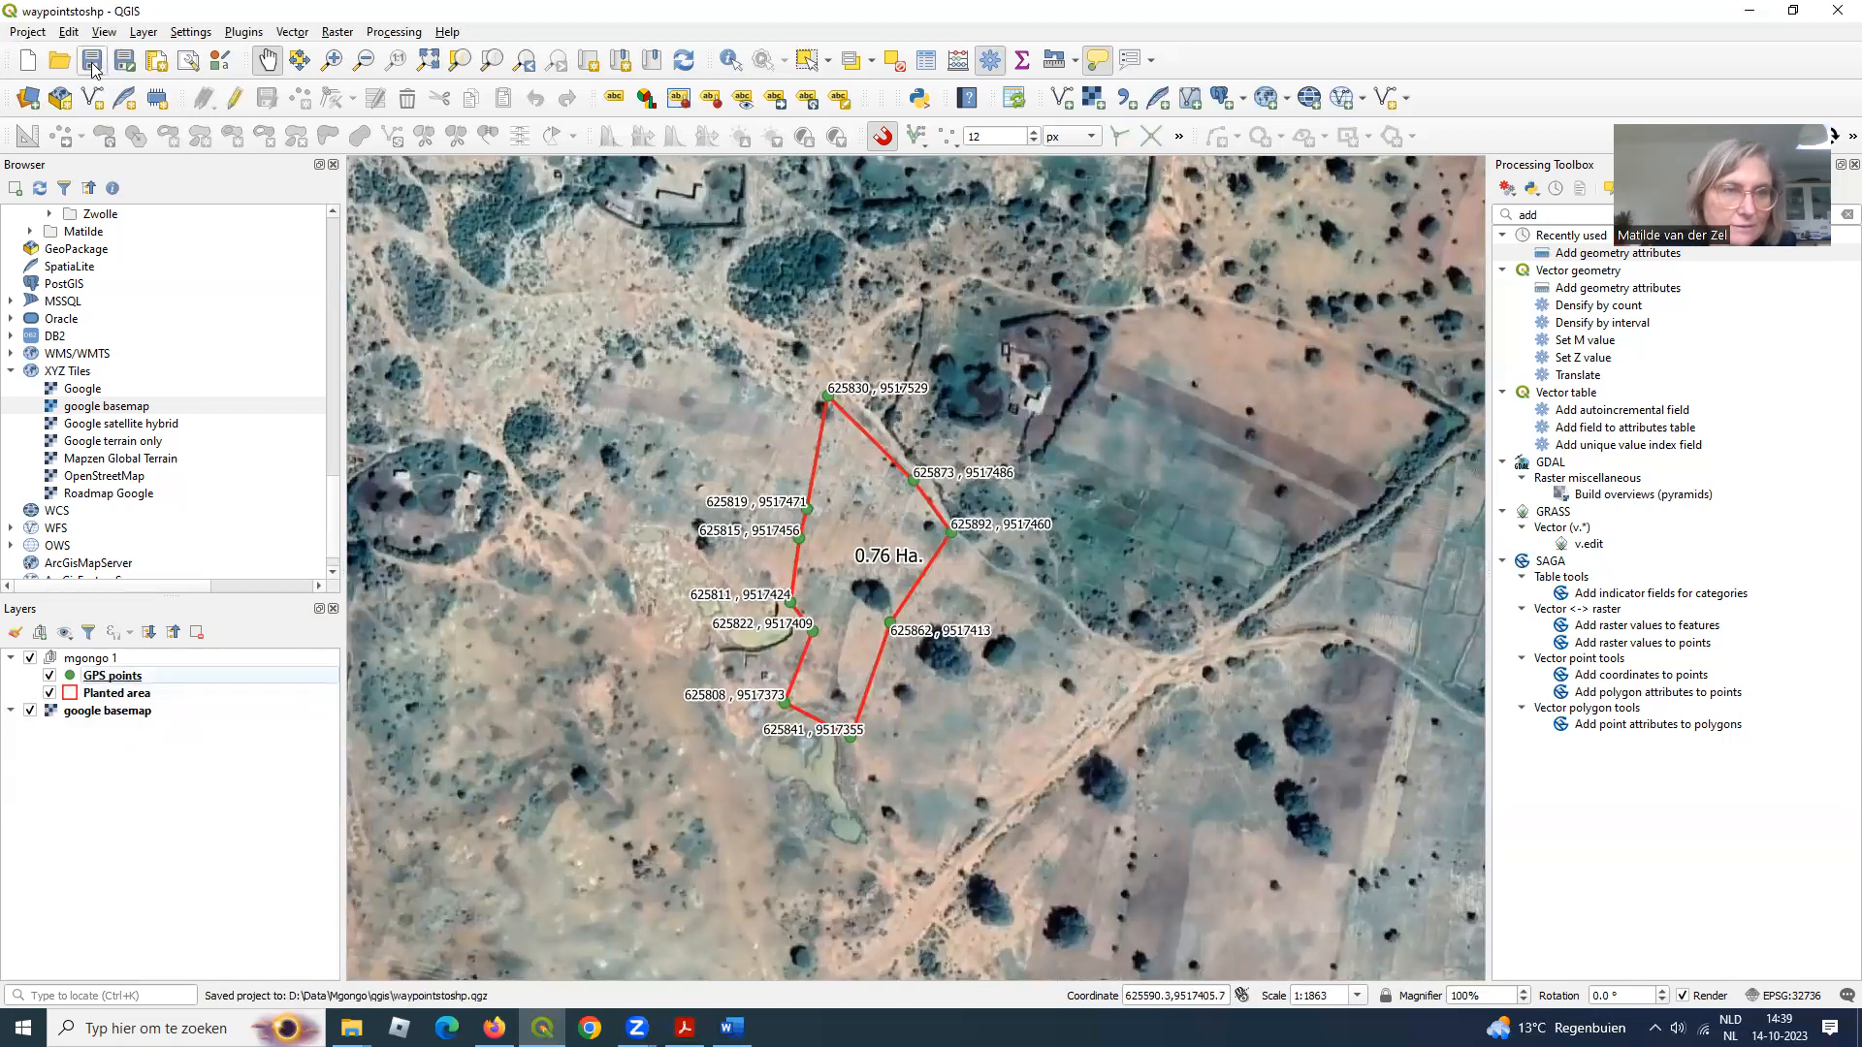
# - Rename the GPS points layer to "GPS measured points" in its layer properties
pyautogui.click(124, 680)
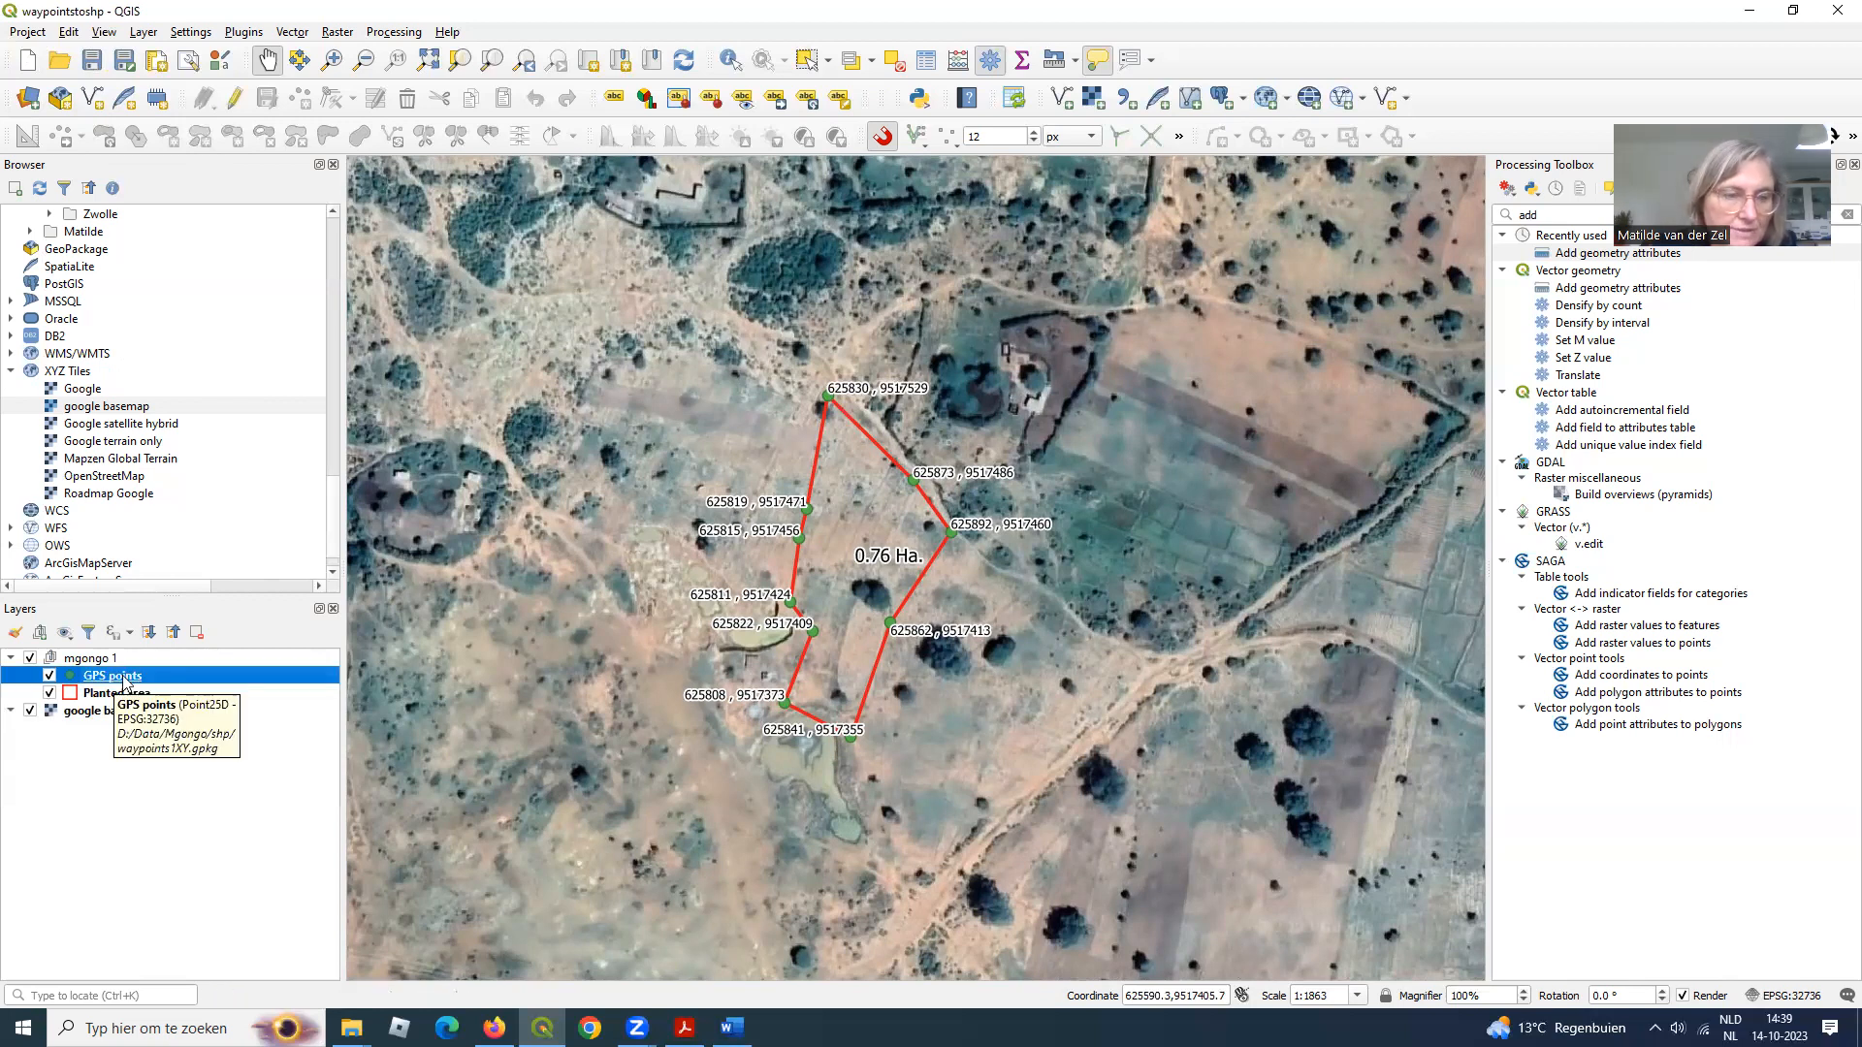
pyautogui.rightClick(124, 678)
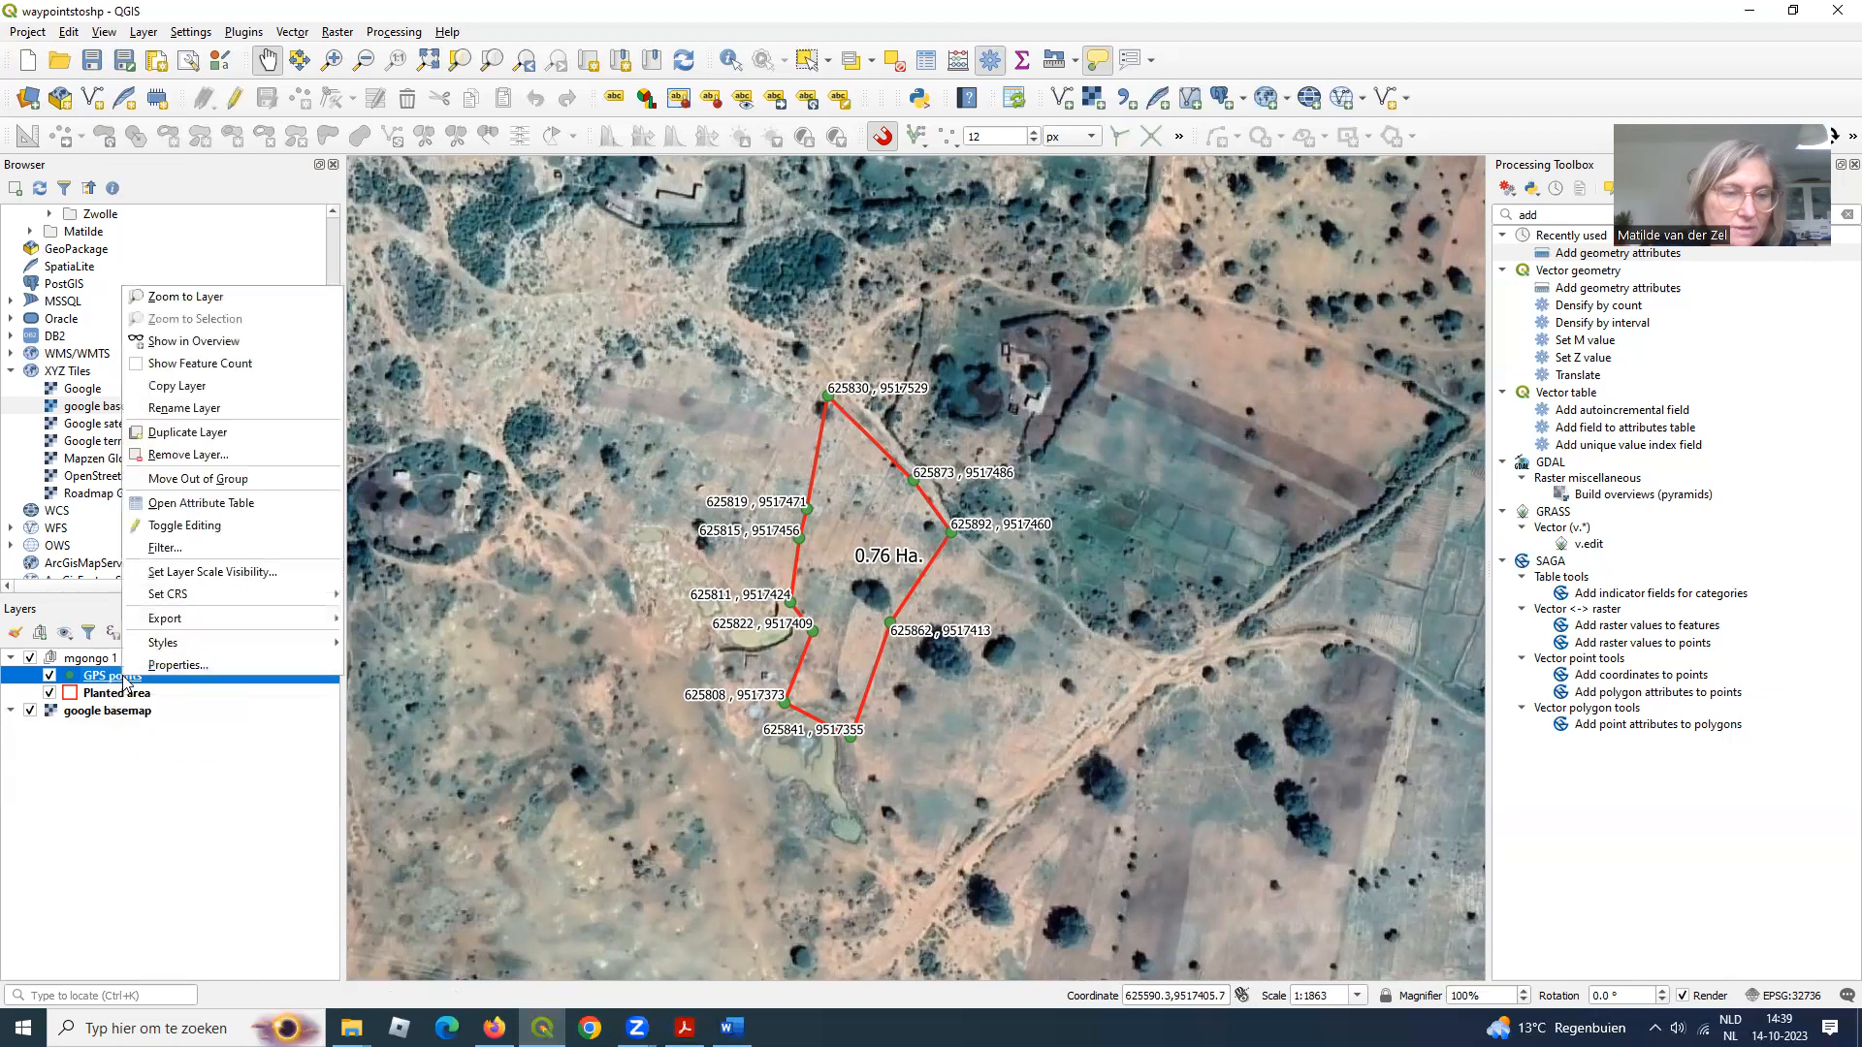
pyautogui.click(184, 663)
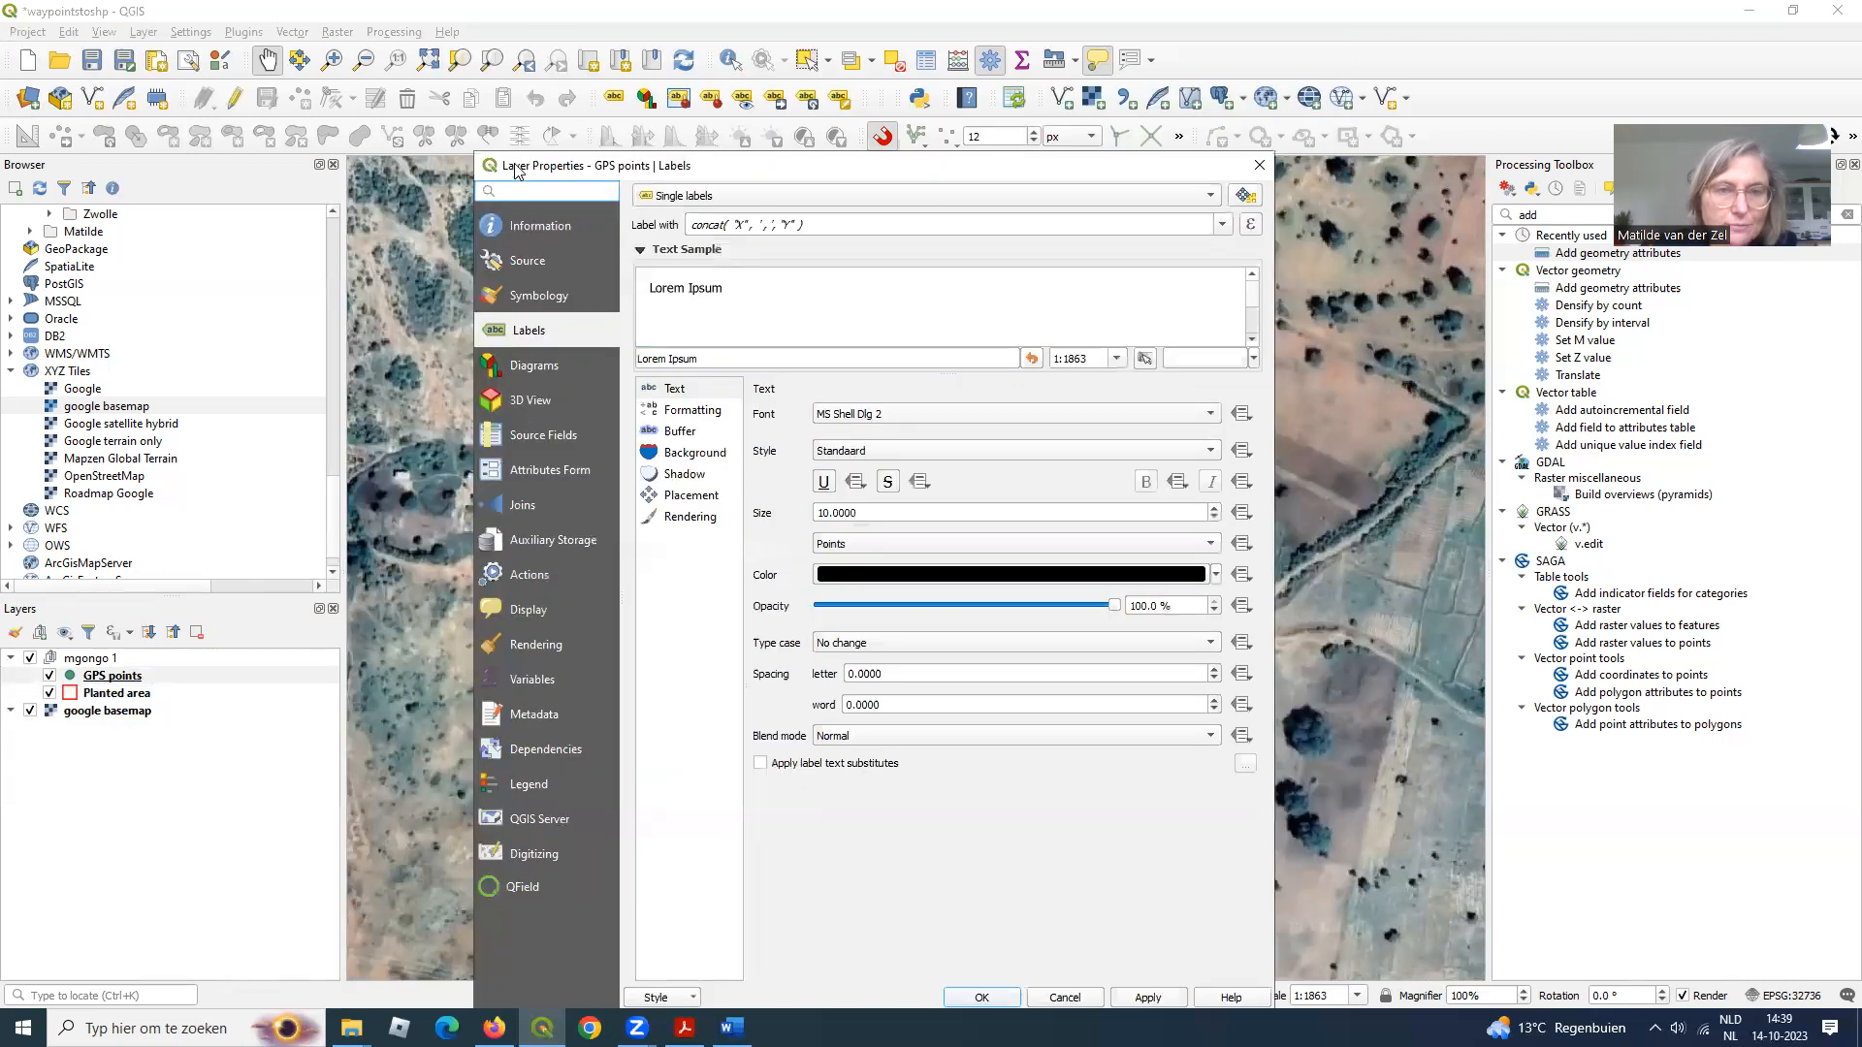
pyautogui.click(549, 229)
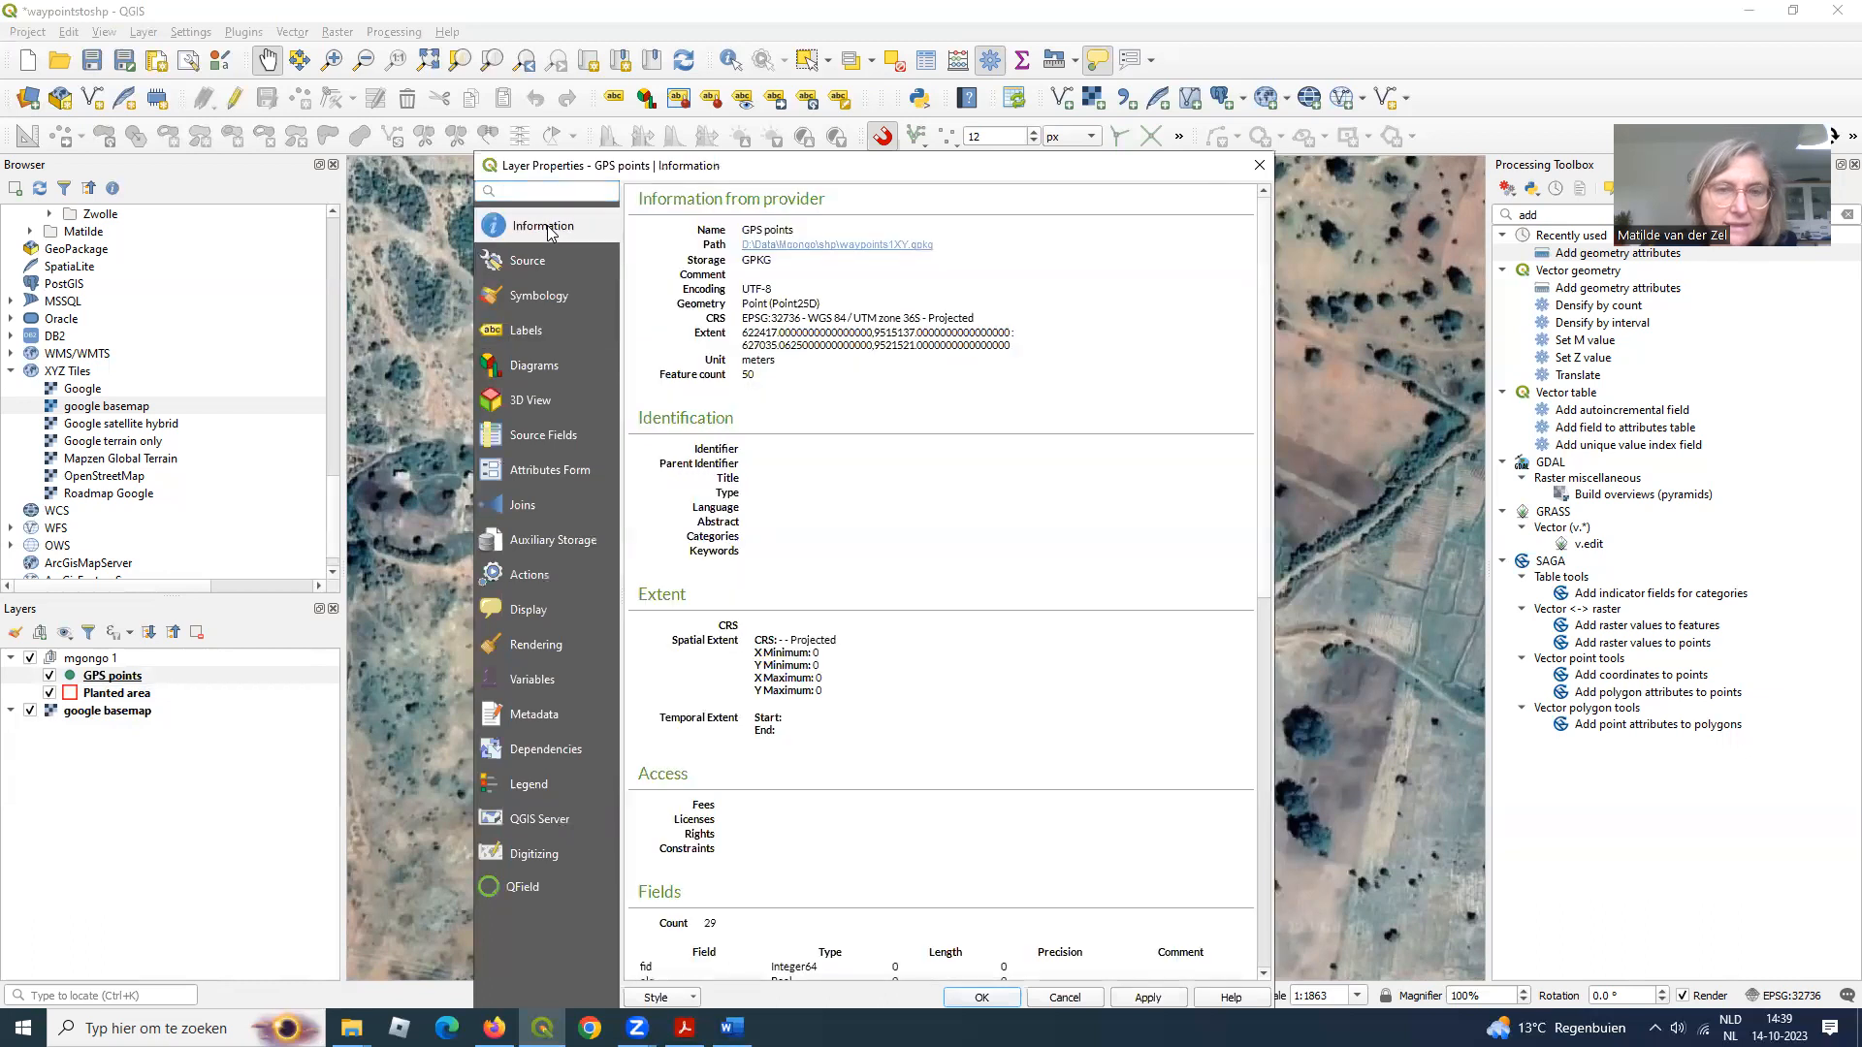
pyautogui.click(541, 264)
pyautogui.moveTo(784, 222); pyautogui.dragTo(695, 224)
pyautogui.click(724, 222)
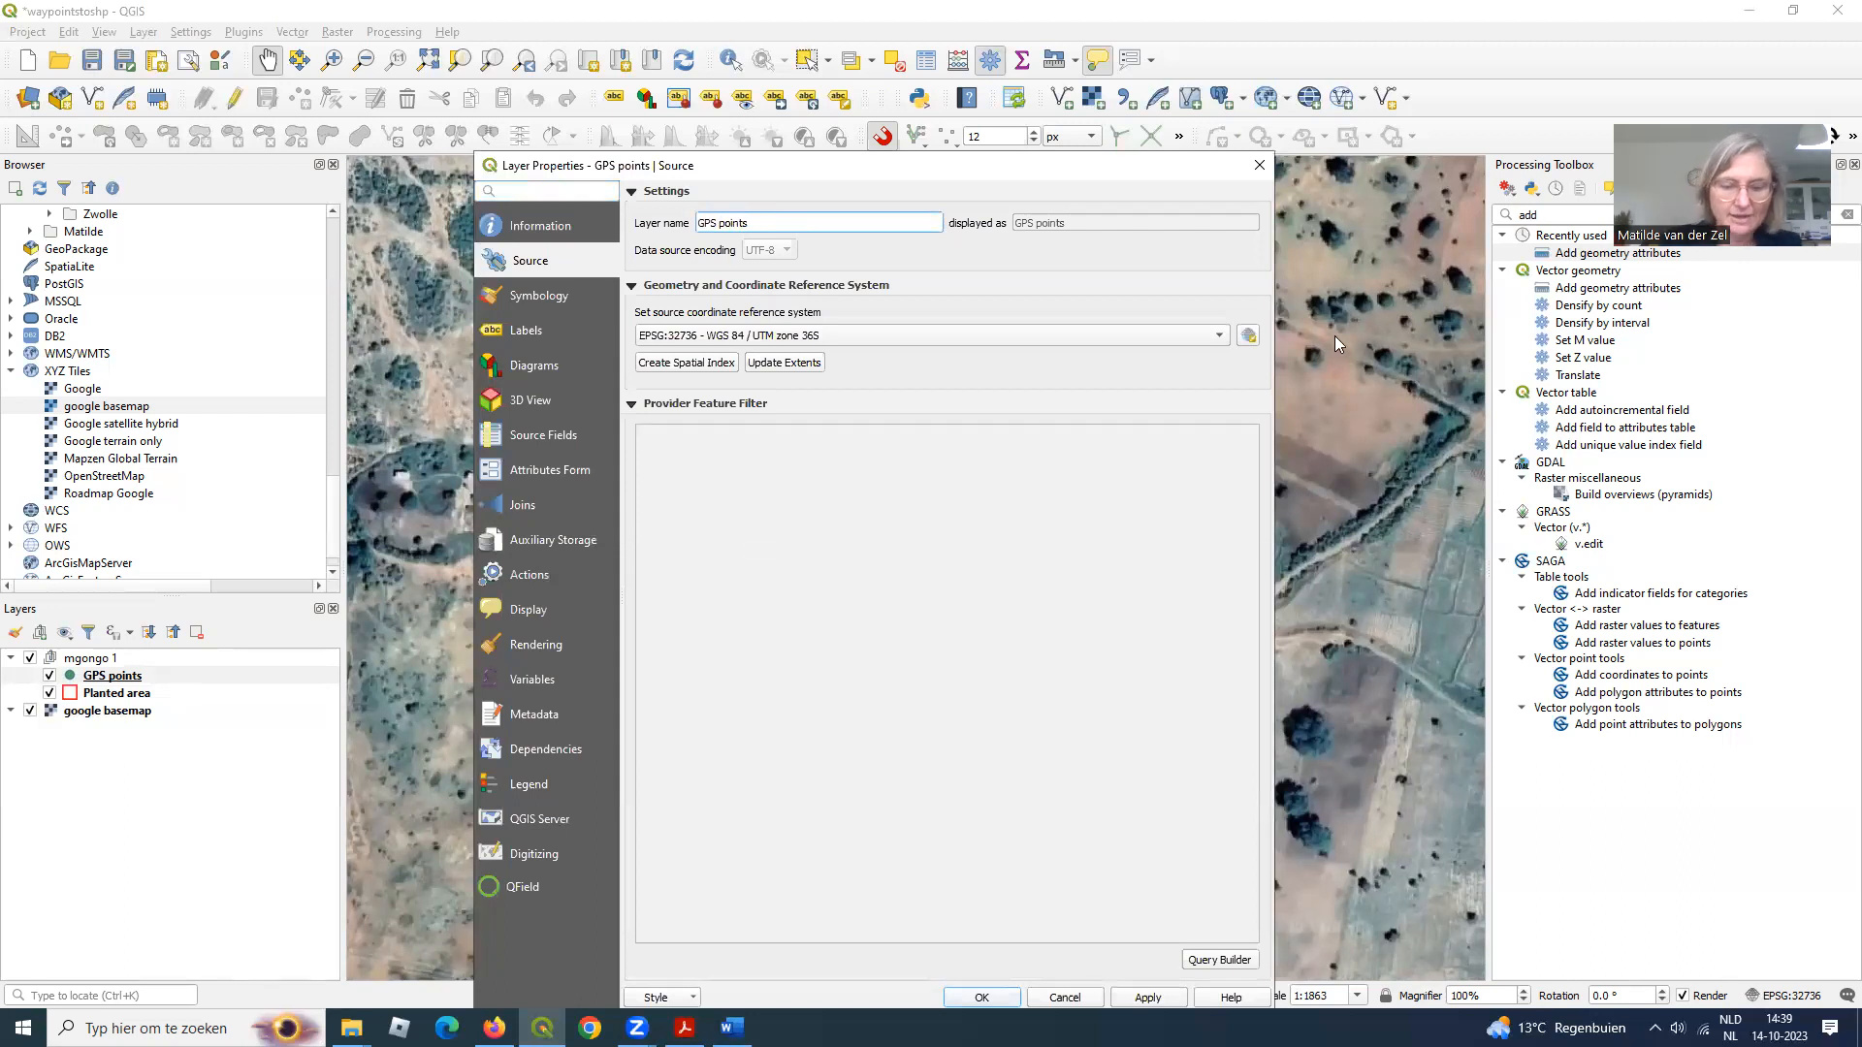
pyautogui.write('measured')
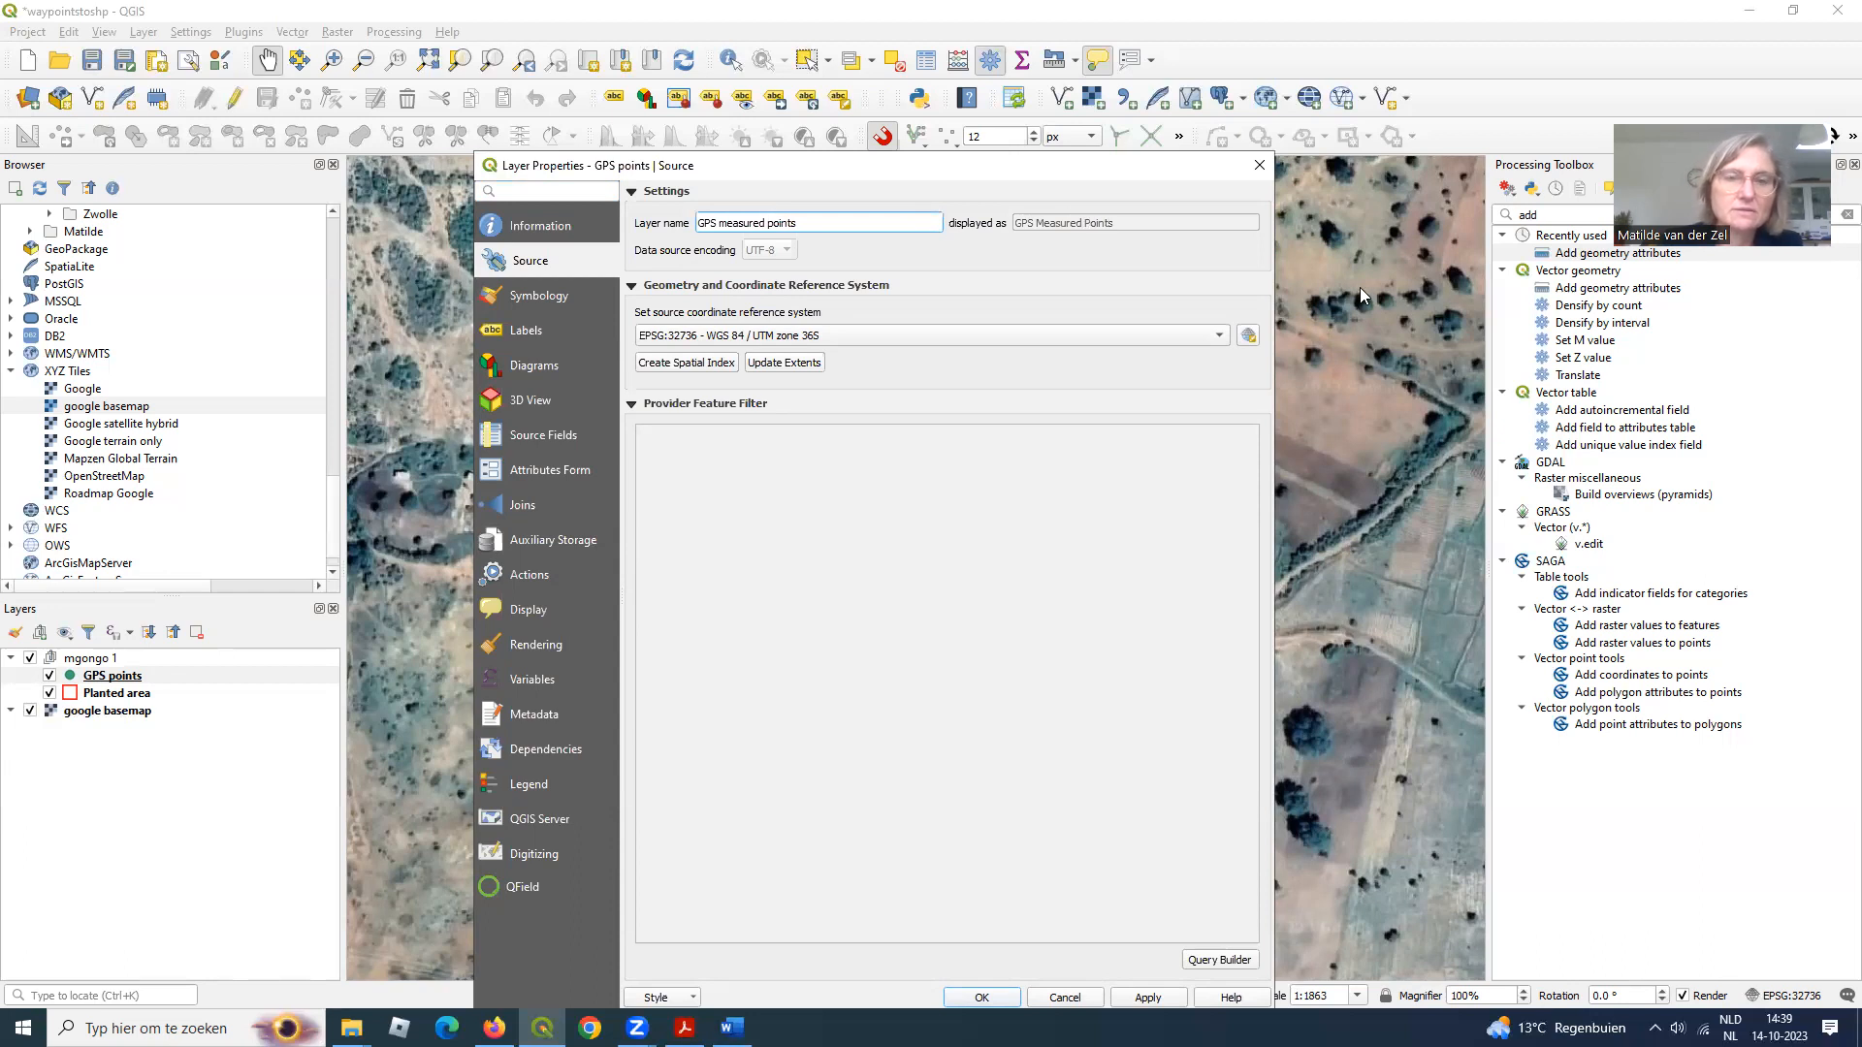
pyautogui.click(991, 1001)
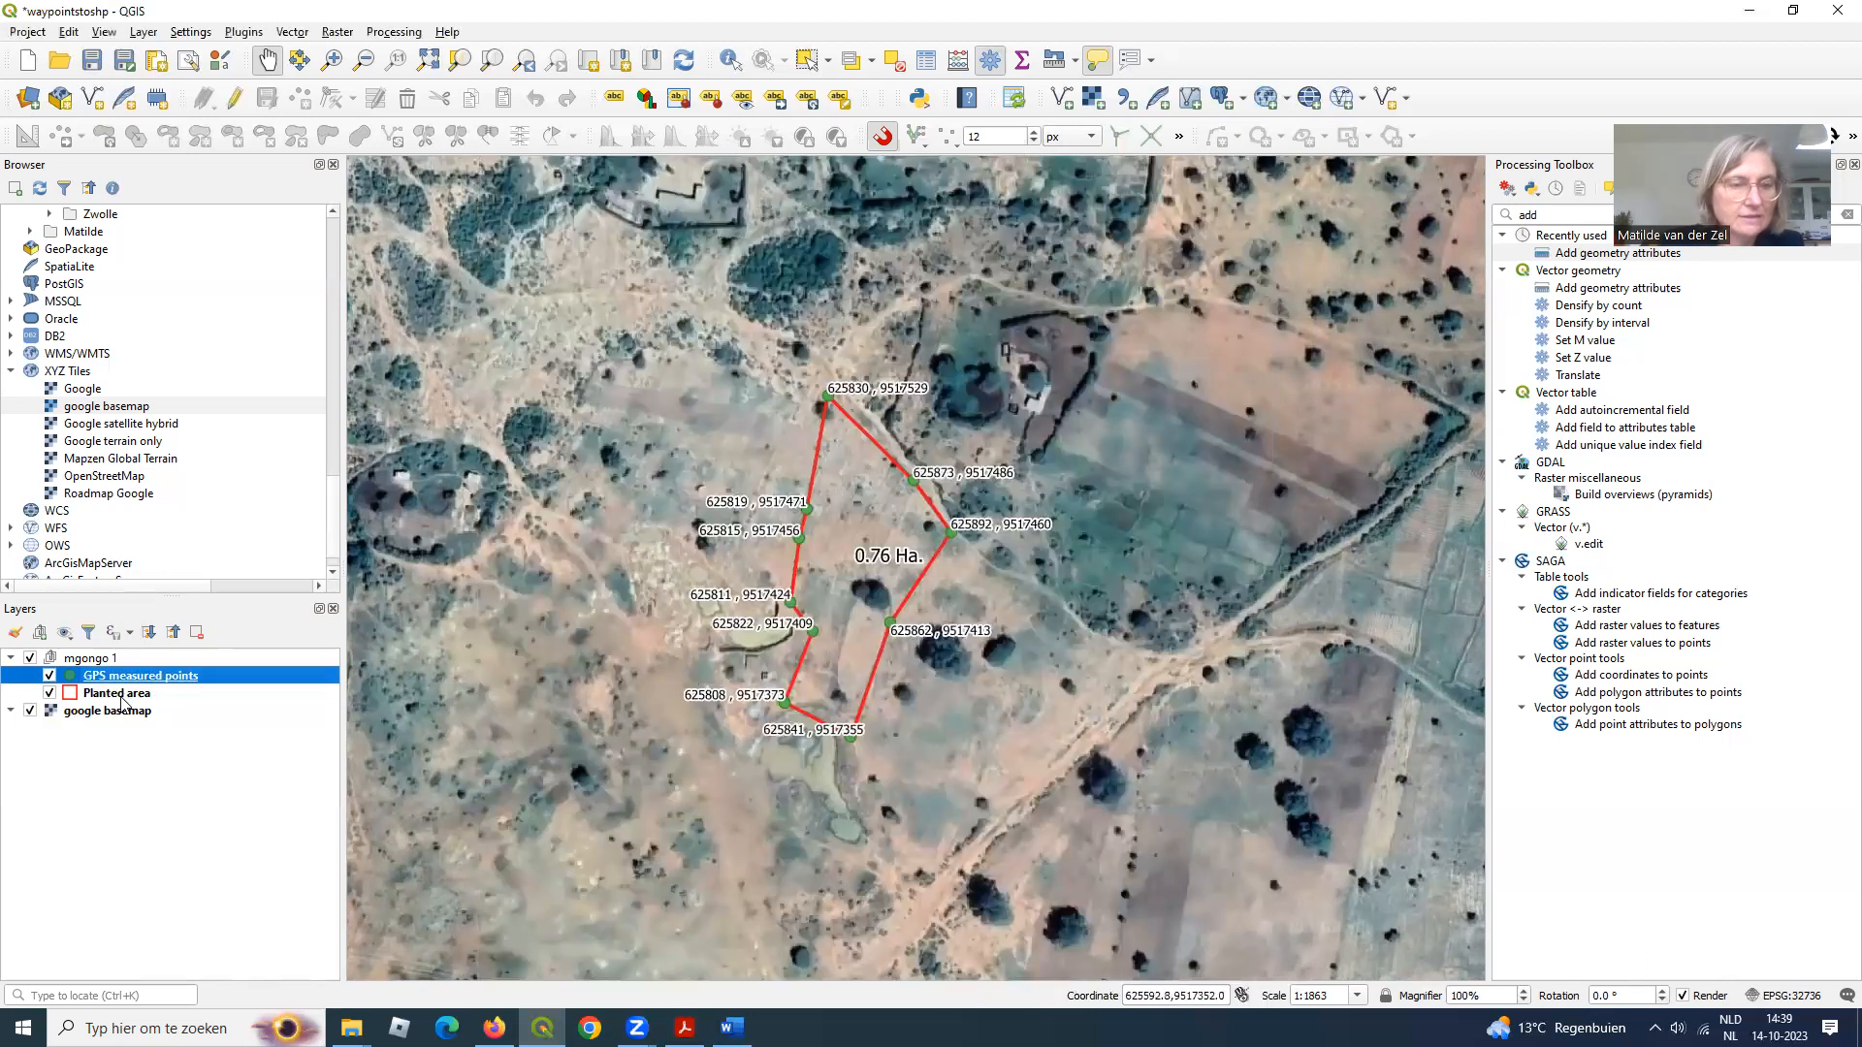
# - Rename the Planted area layer to "Planted area in hectares" in its layer properties
pyautogui.rightClick(118, 697)
pyautogui.click(158, 686)
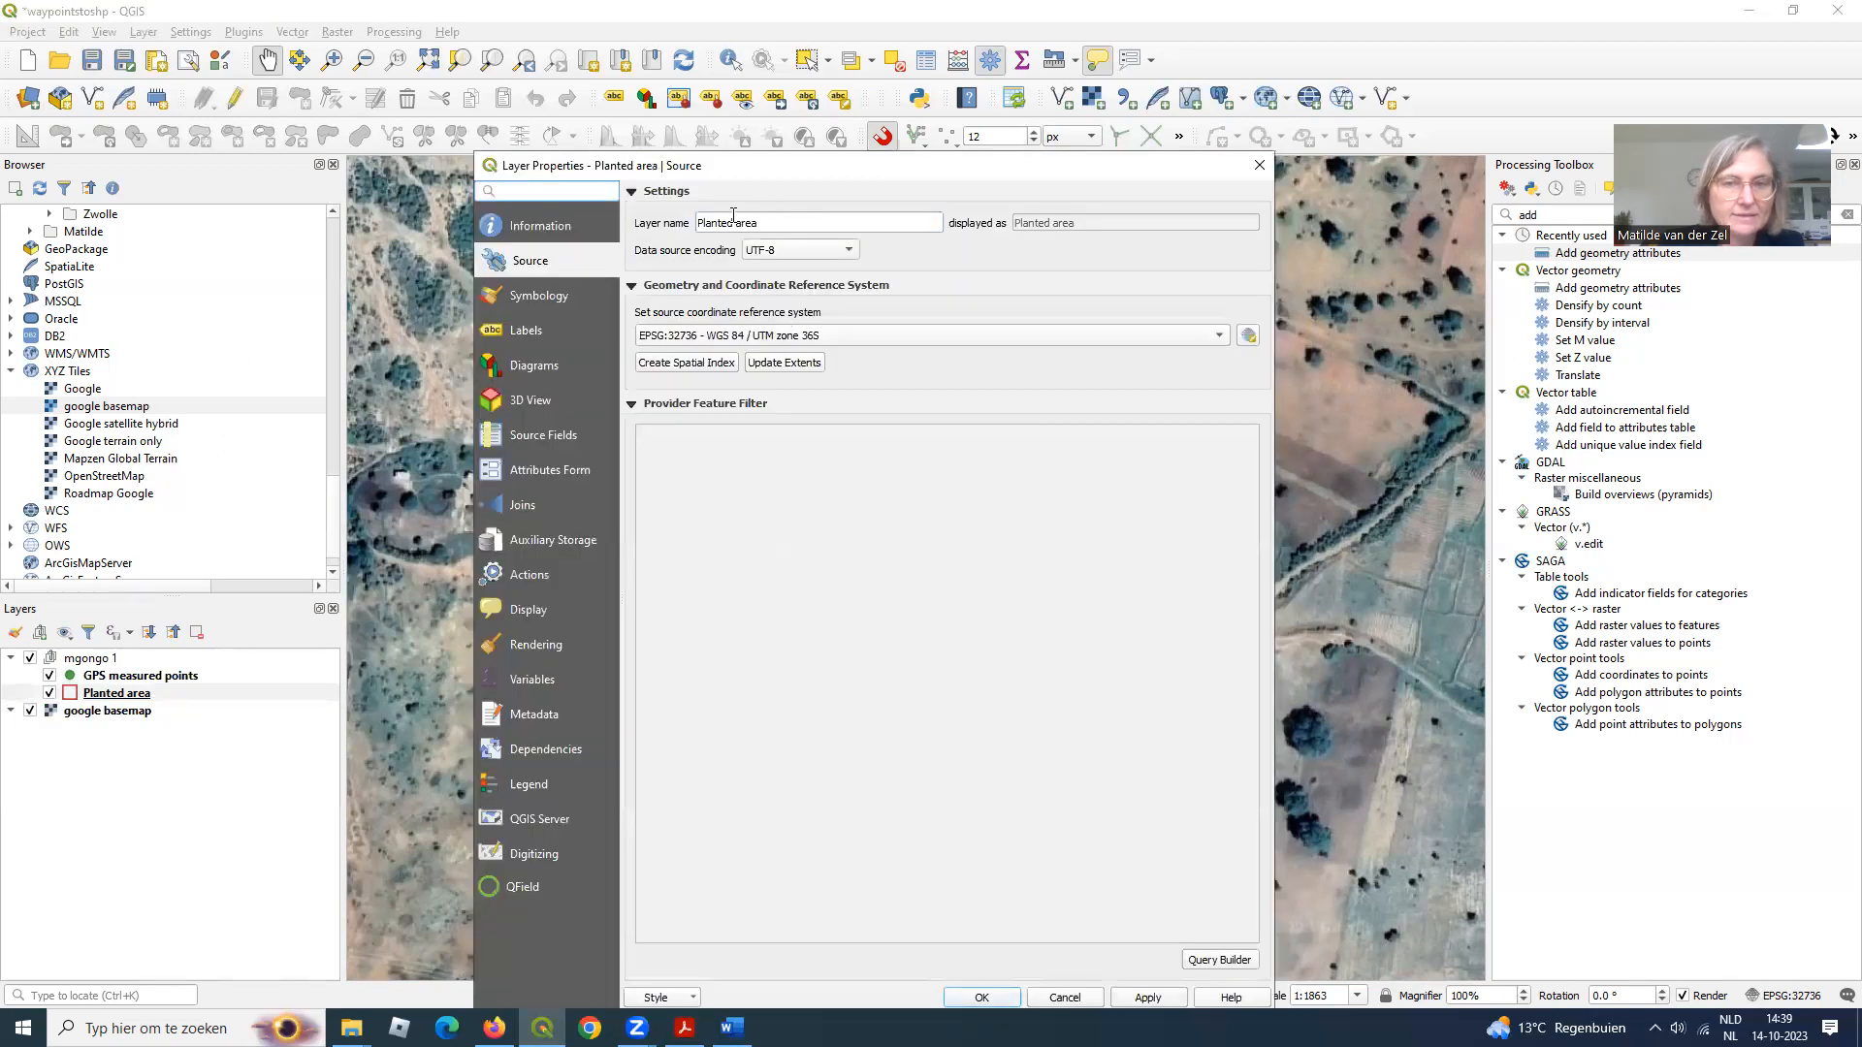
pyautogui.click(812, 223)
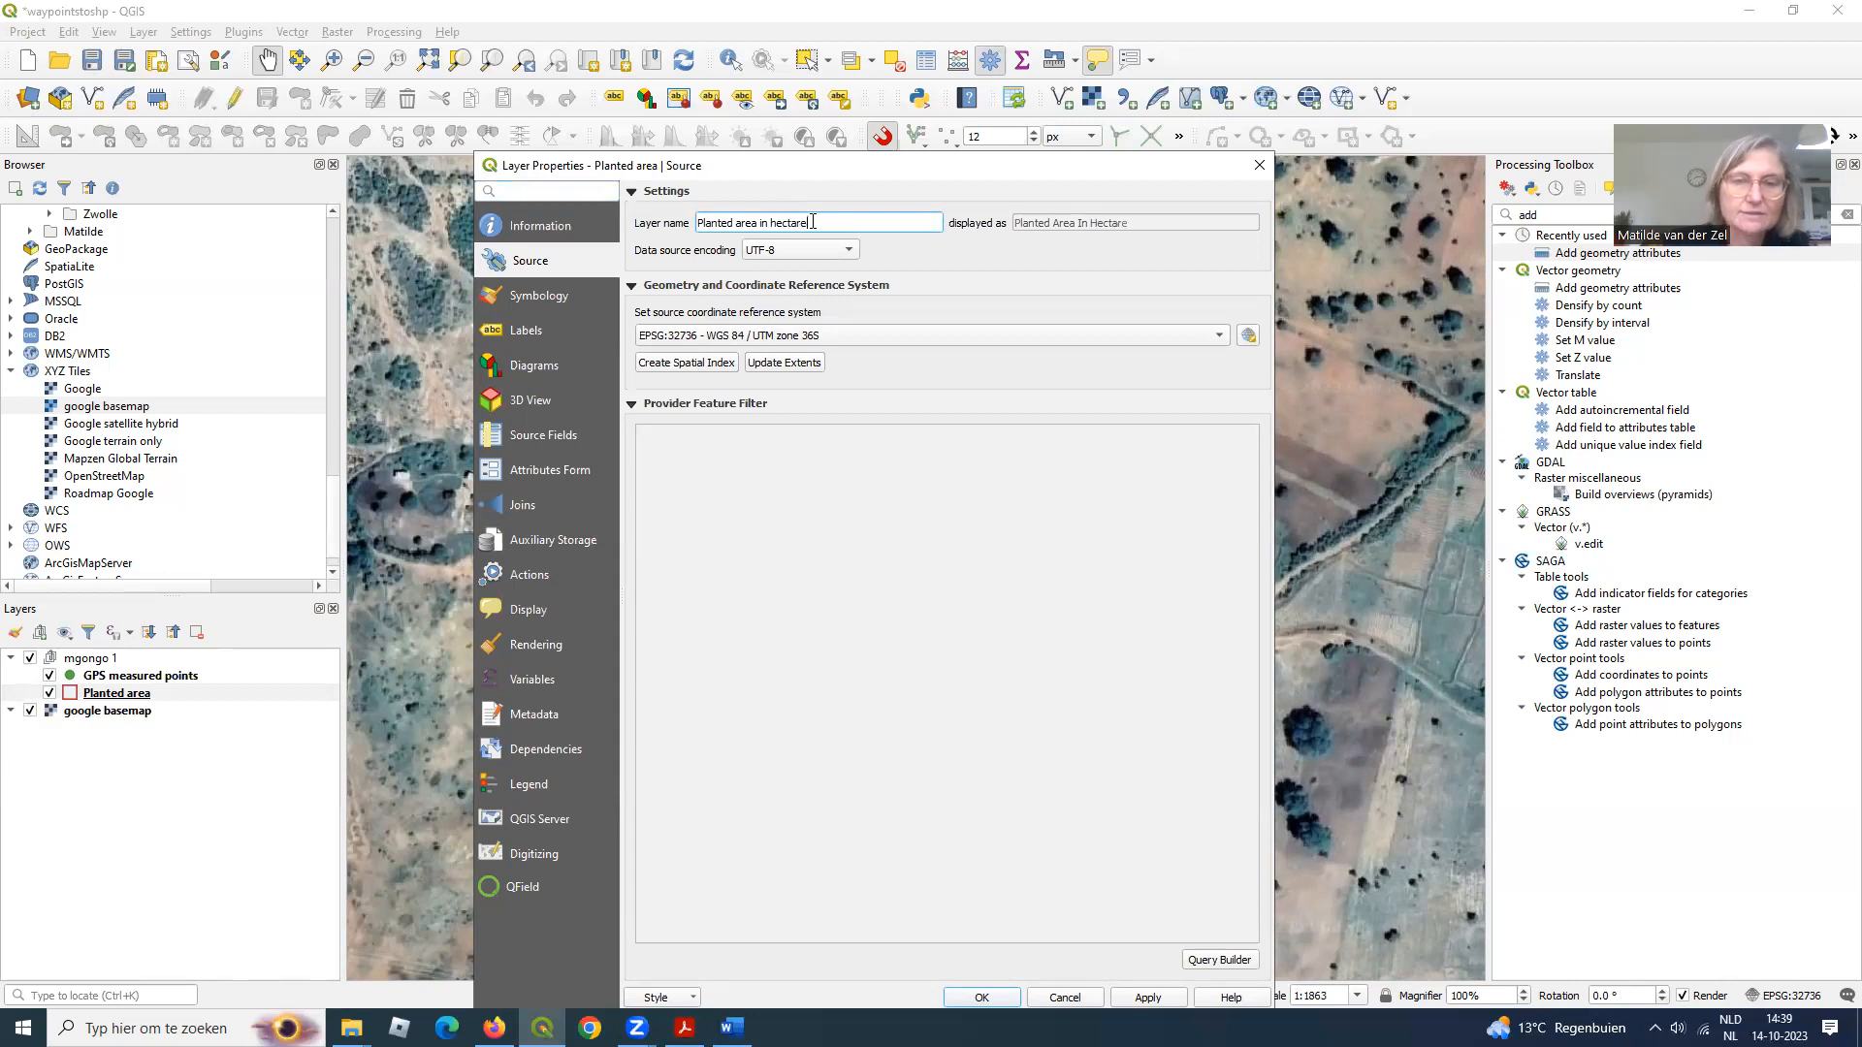
pyautogui.click(982, 997)
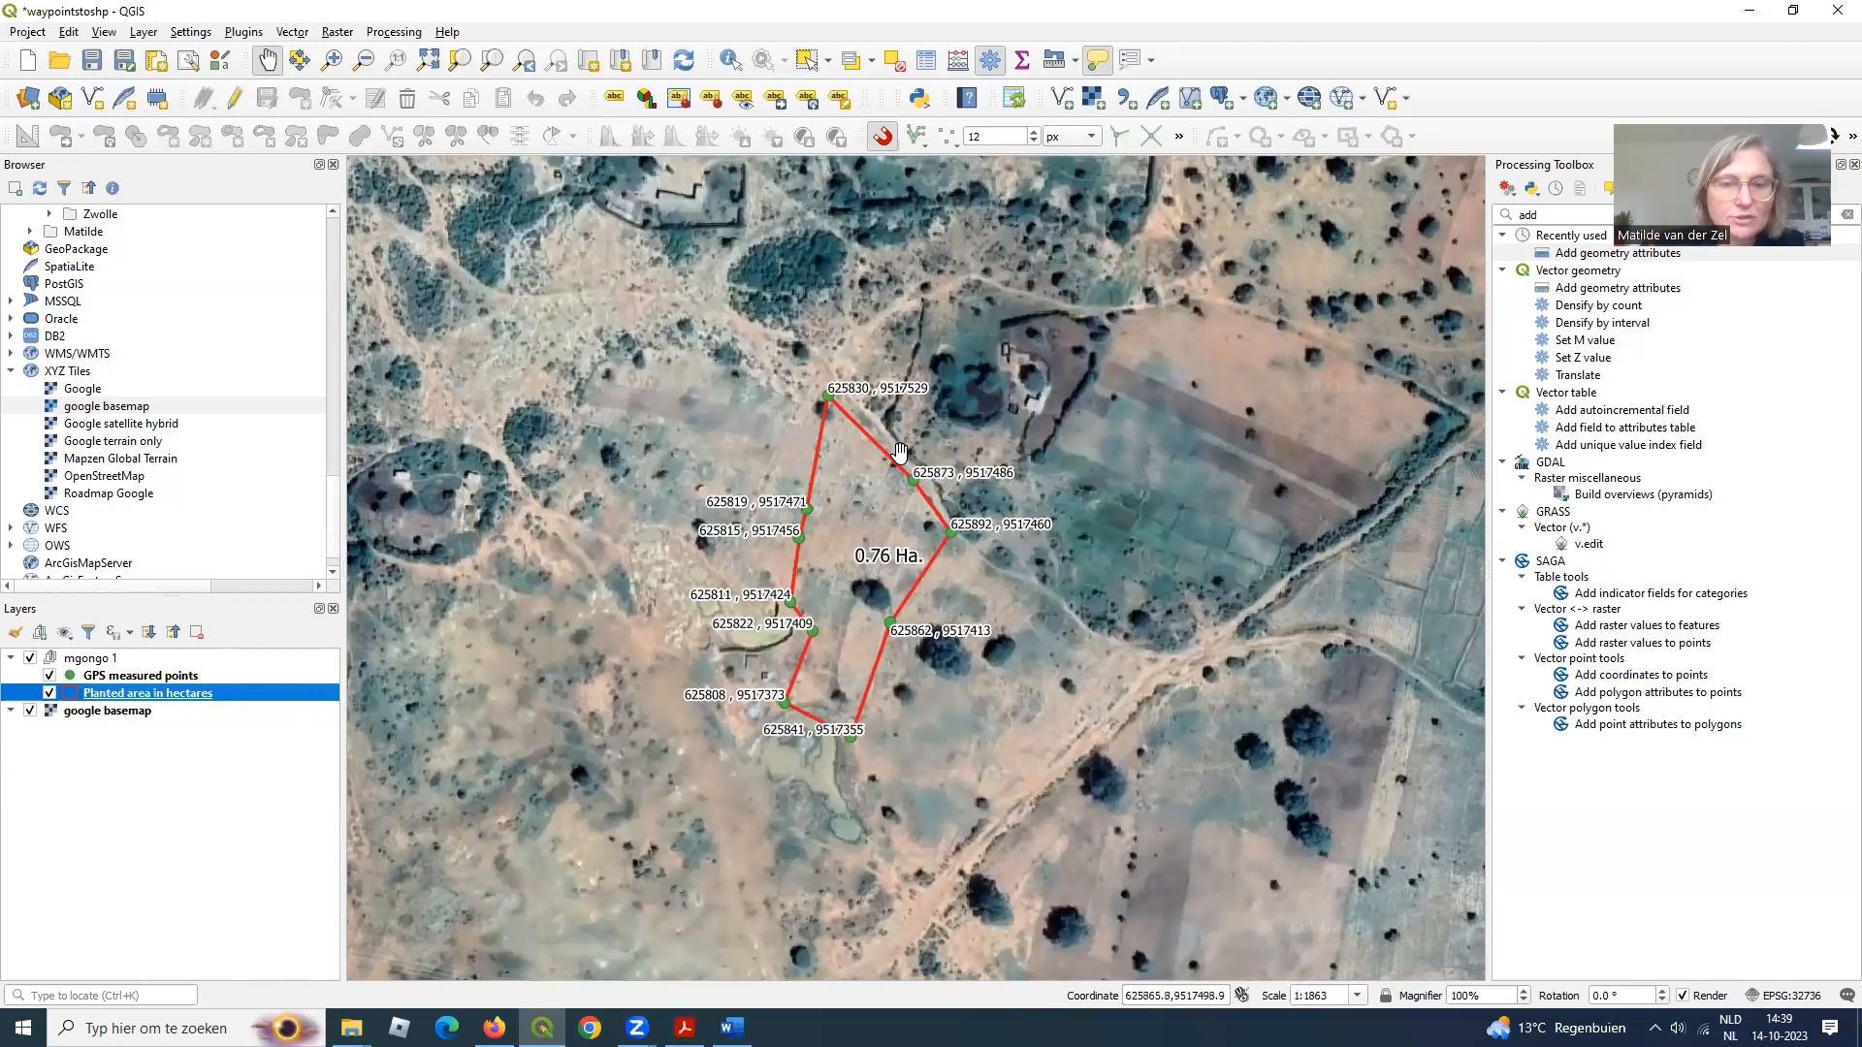
# - Open the GPS measured points layer's properties and review its symbology and label settings, including the available labelling modes
pyautogui.scroll(1, 847, 396)
pyautogui.scroll(1, 819, 393)
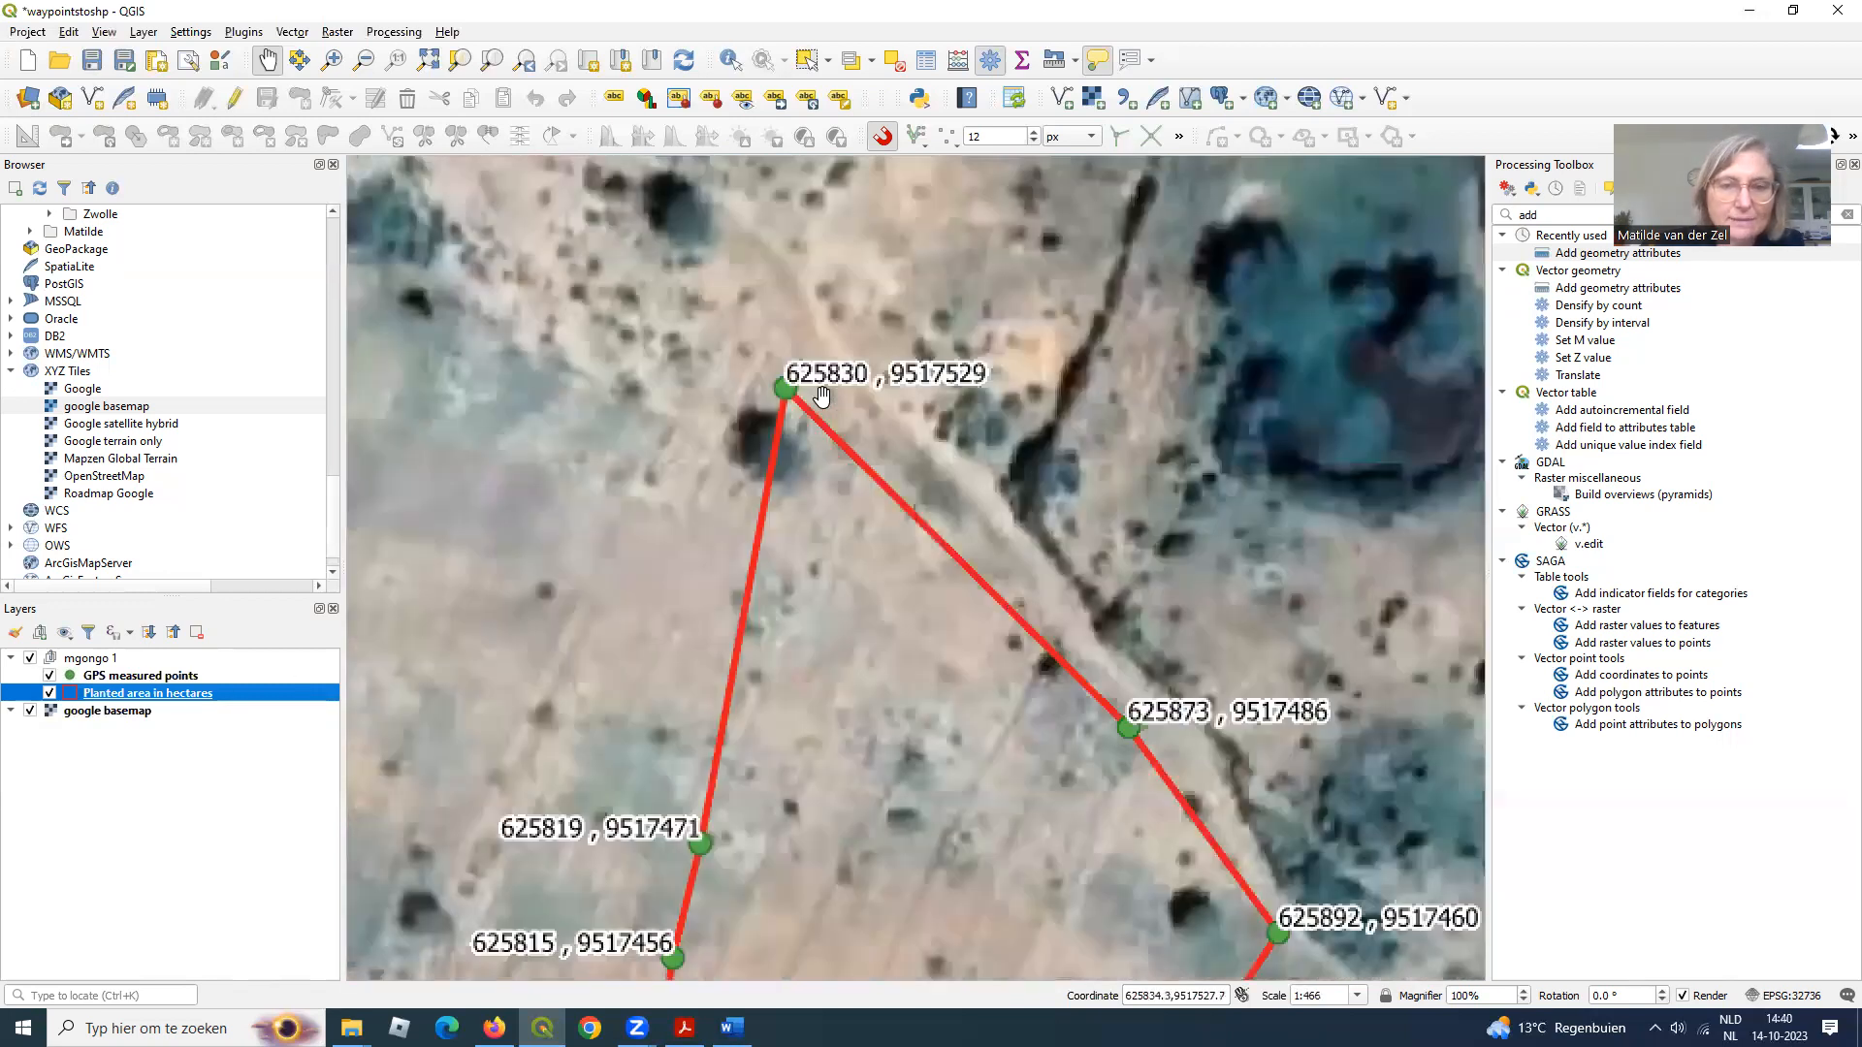
pyautogui.click(113, 677)
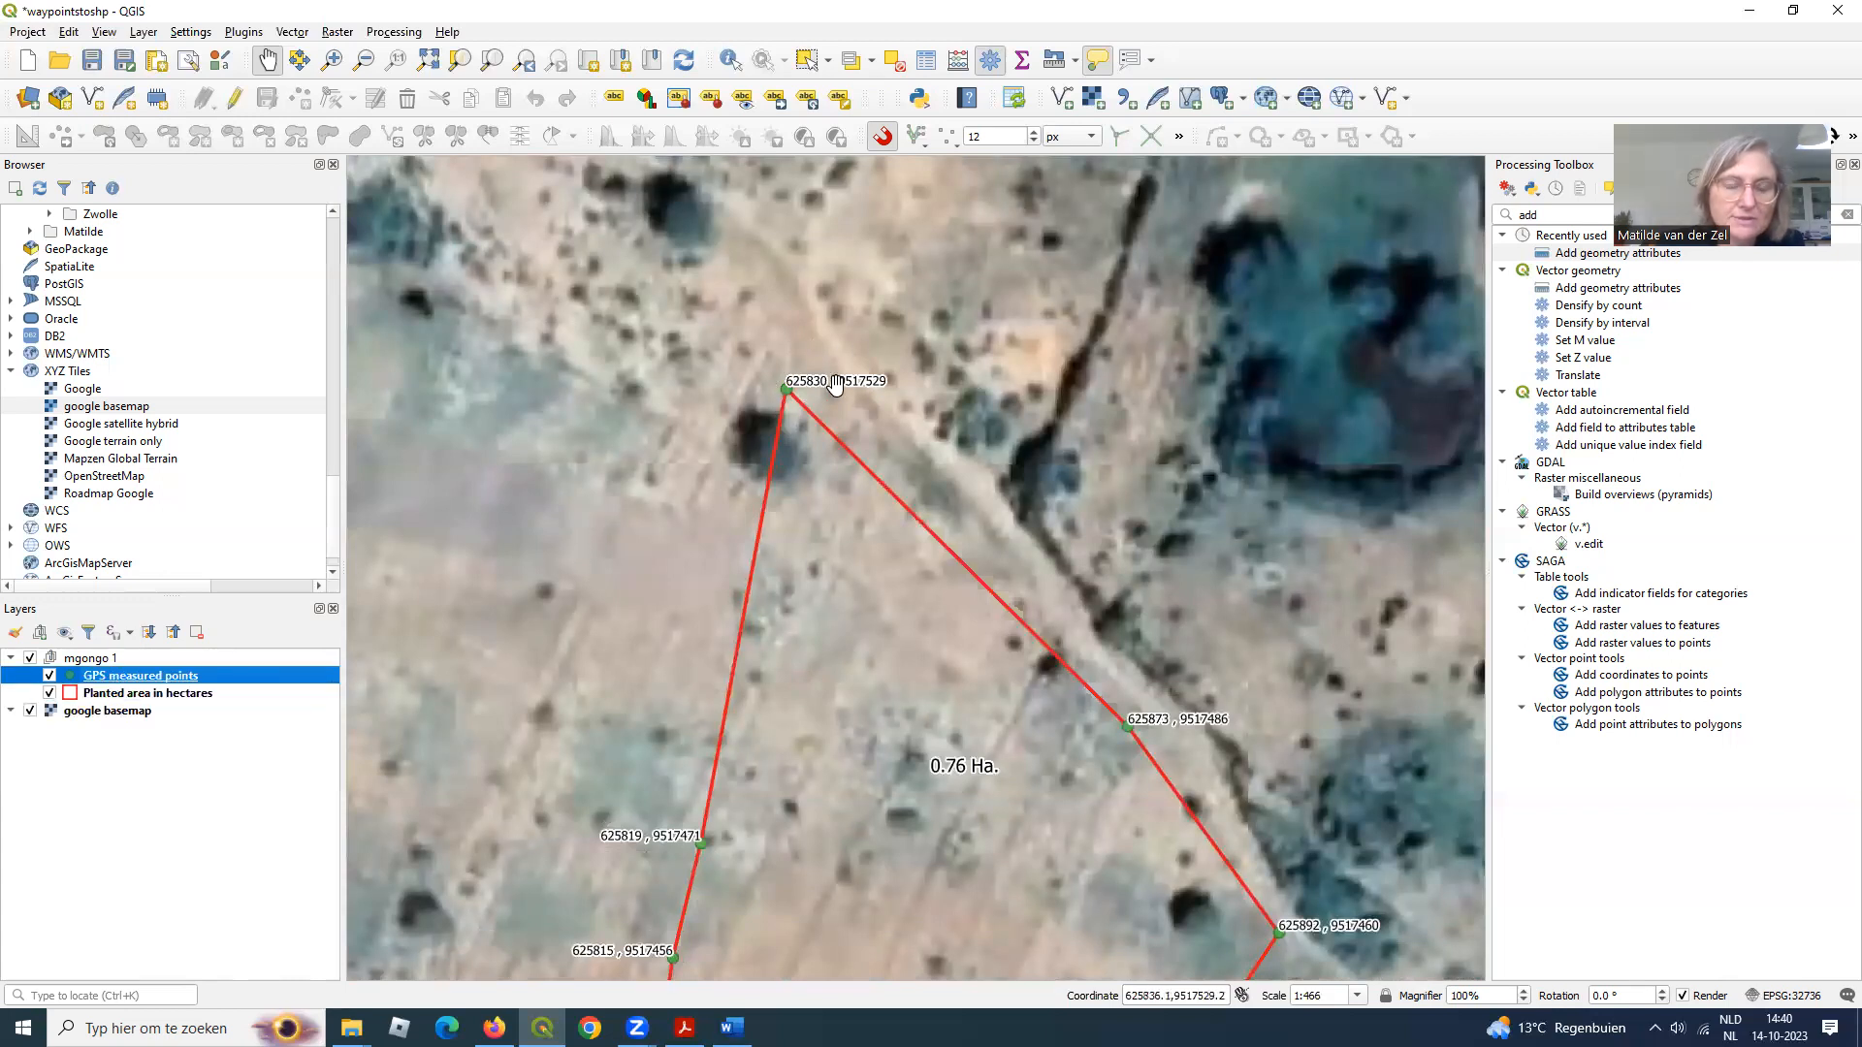
pyautogui.rightClick(186, 675)
pyautogui.click(232, 670)
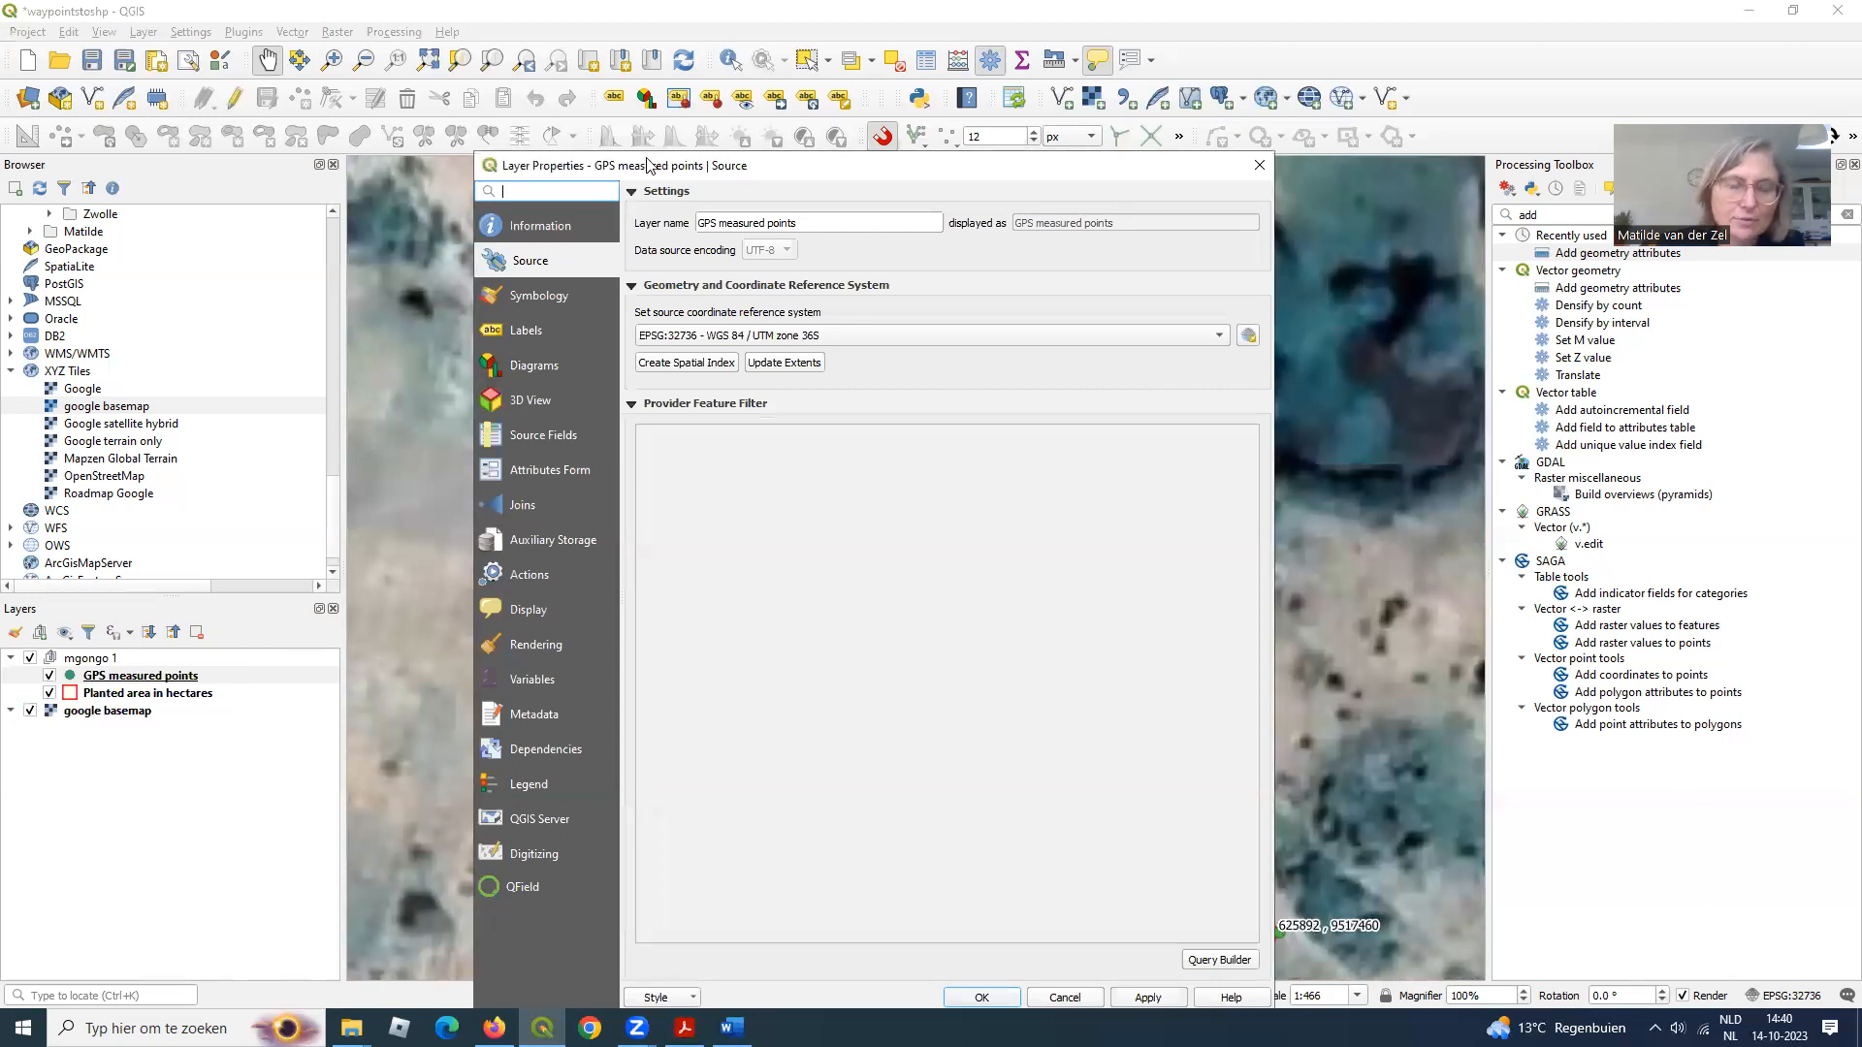
pyautogui.moveTo(647, 166); pyautogui.dragTo(654, 102)
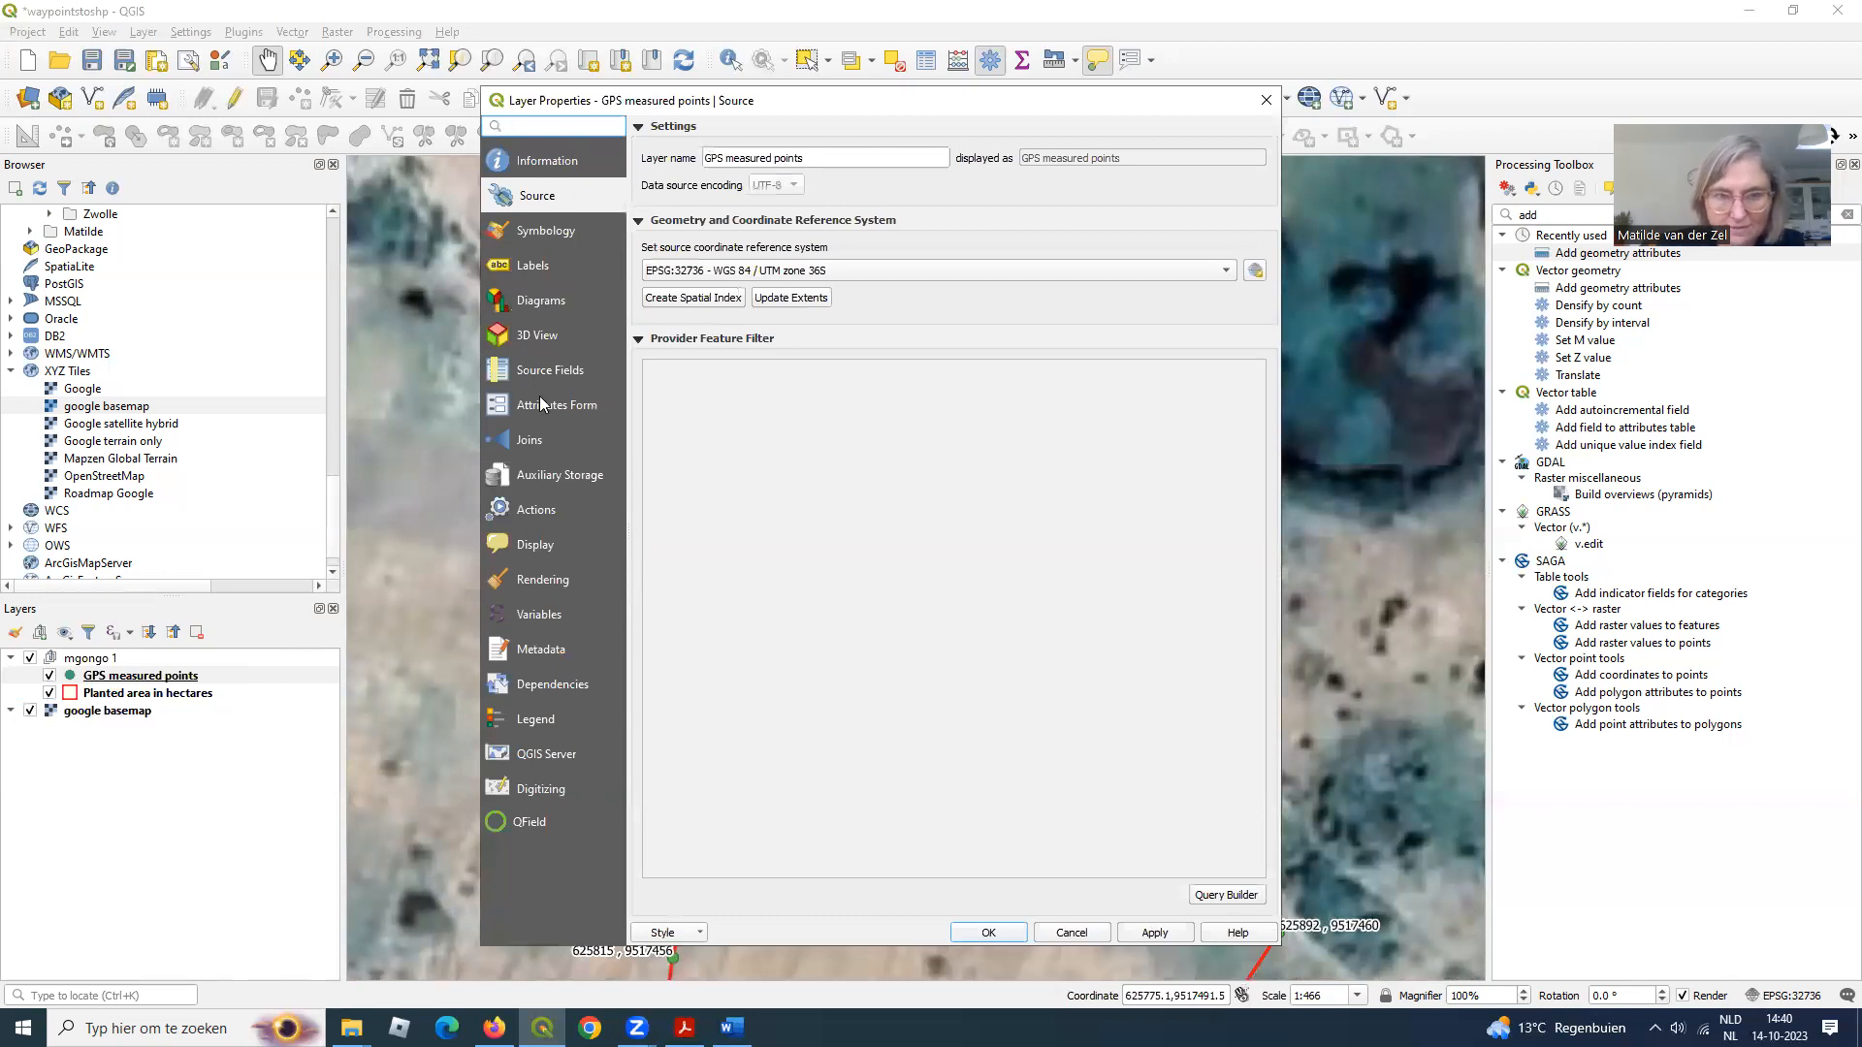
pyautogui.click(540, 234)
pyautogui.click(549, 202)
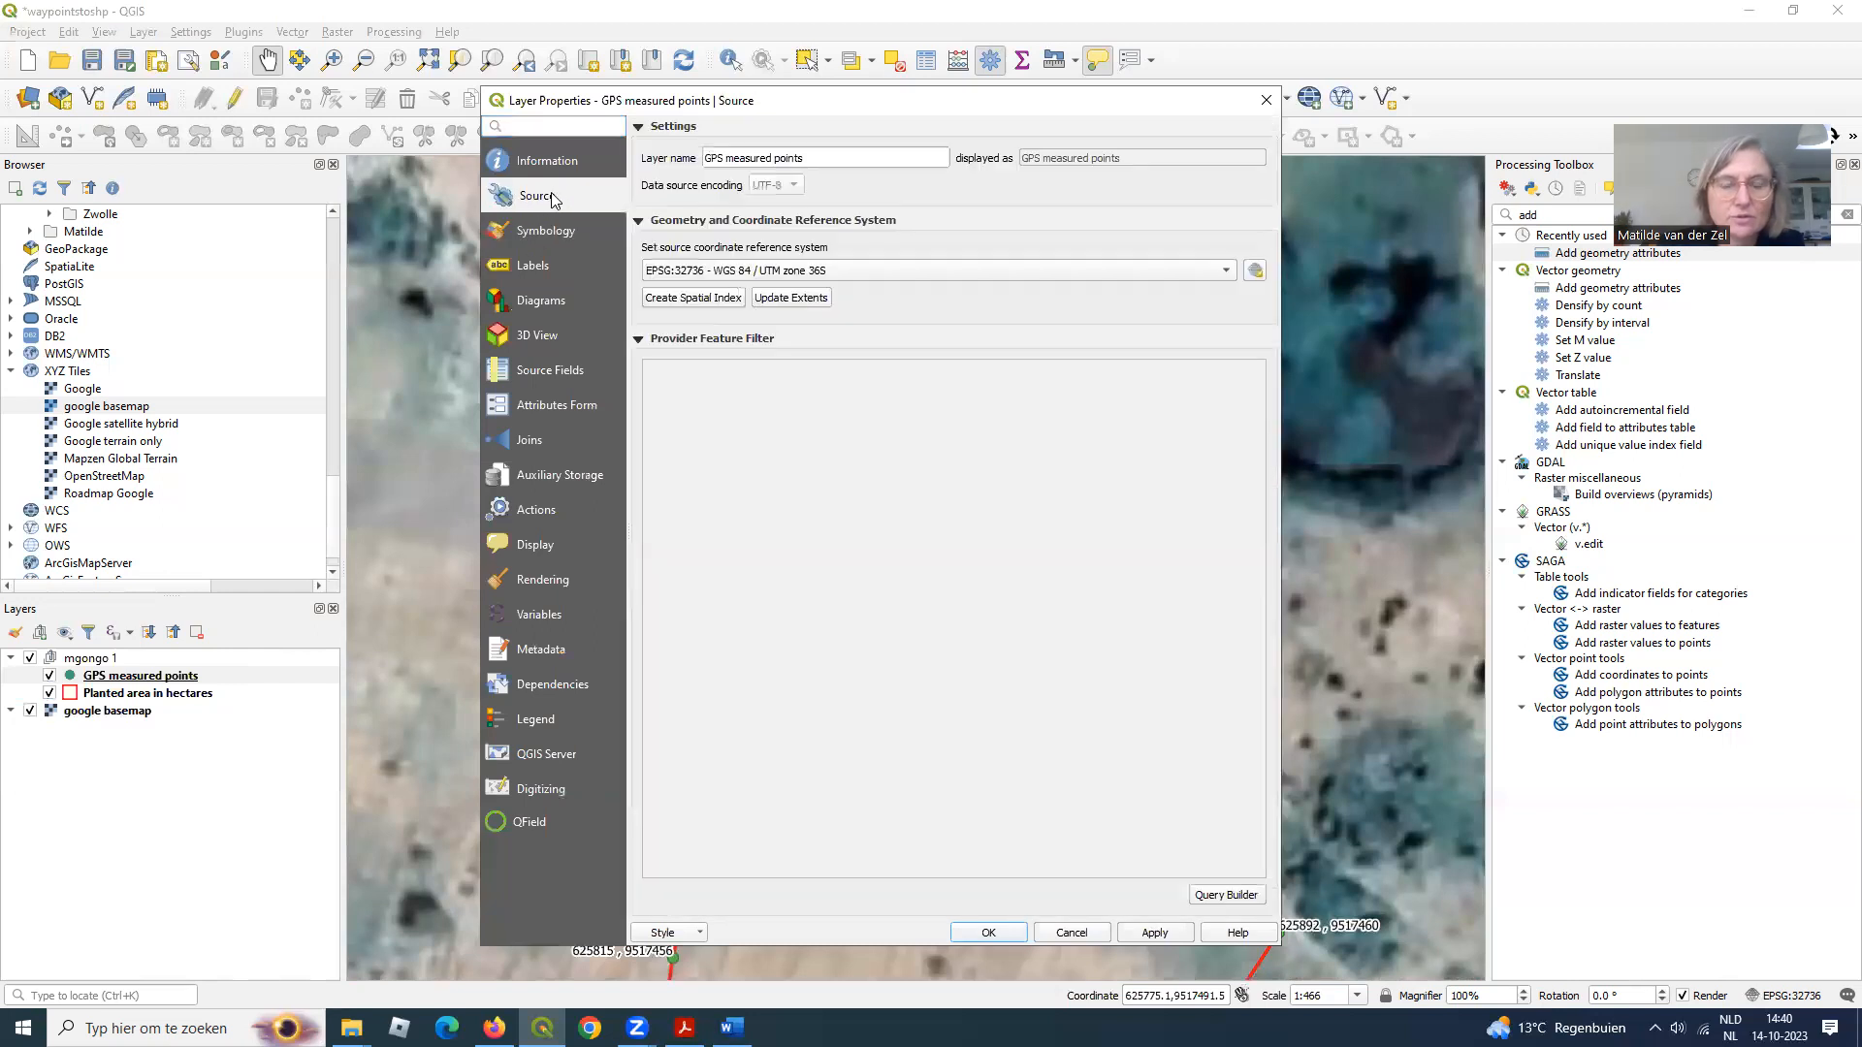
pyautogui.click(540, 234)
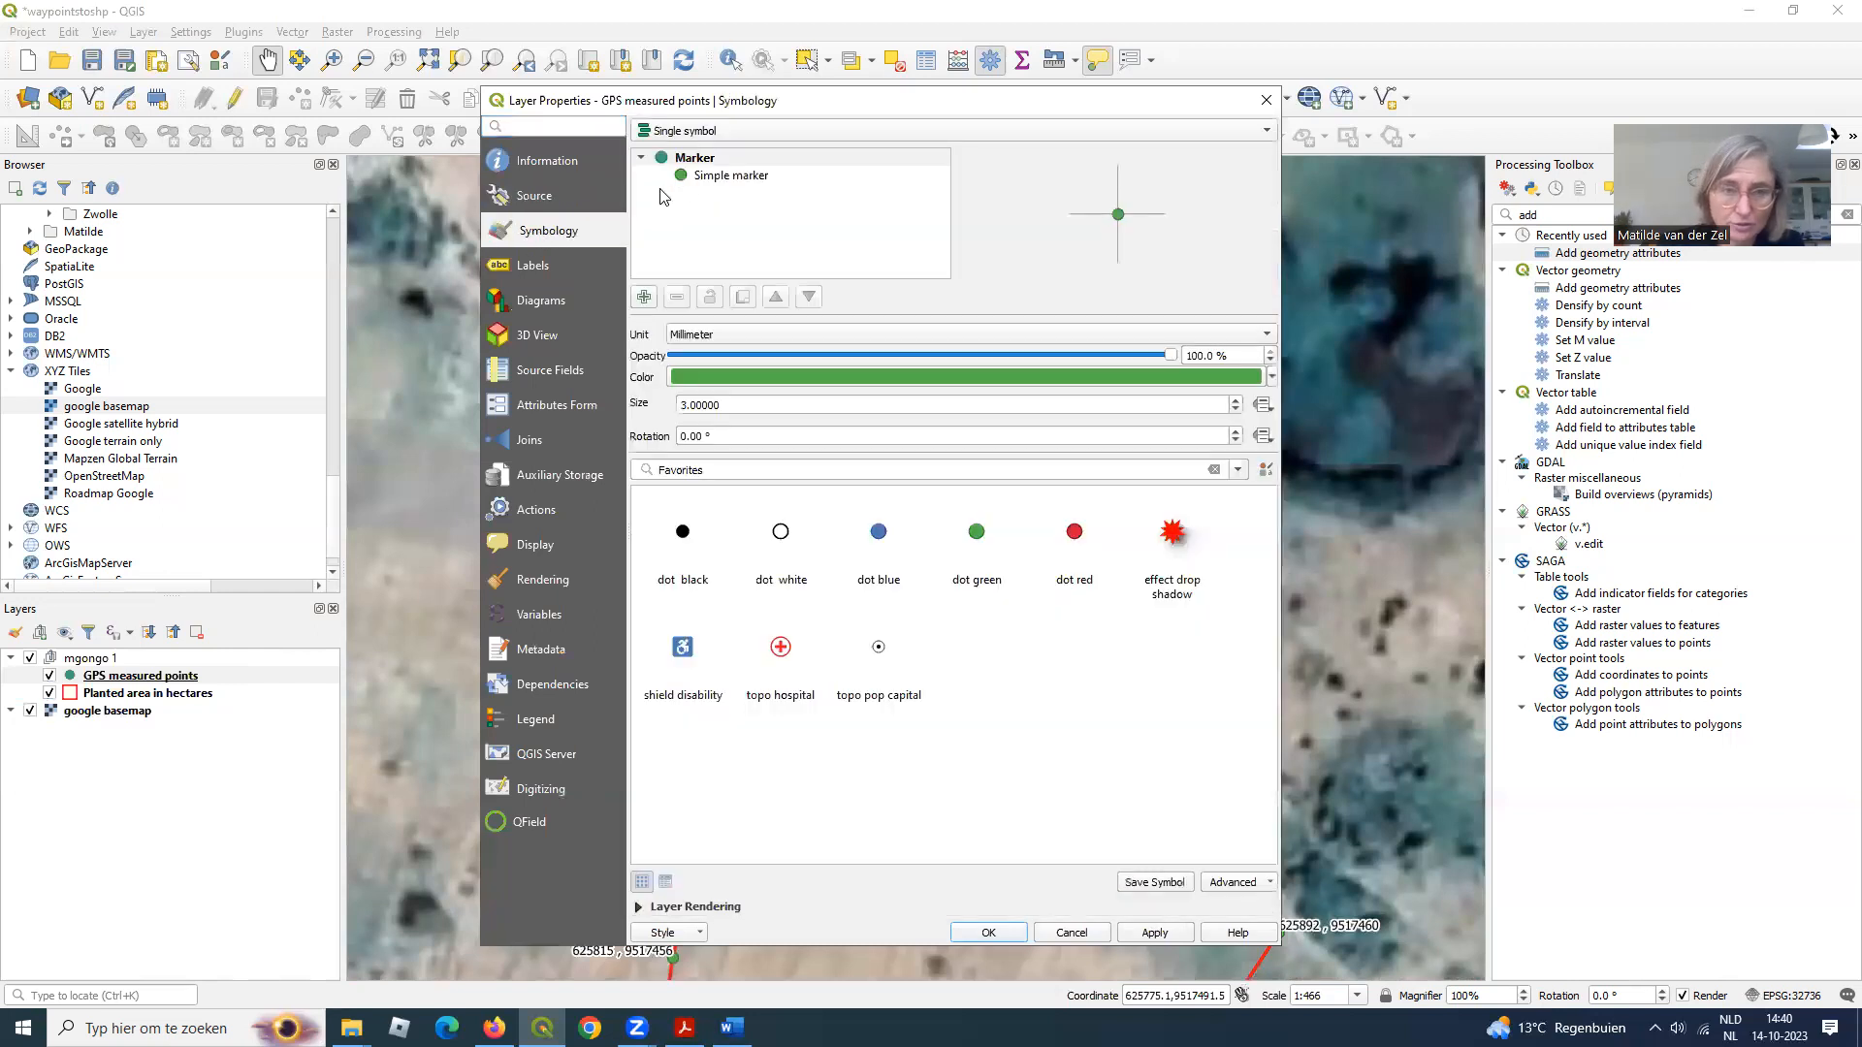
pyautogui.click(536, 267)
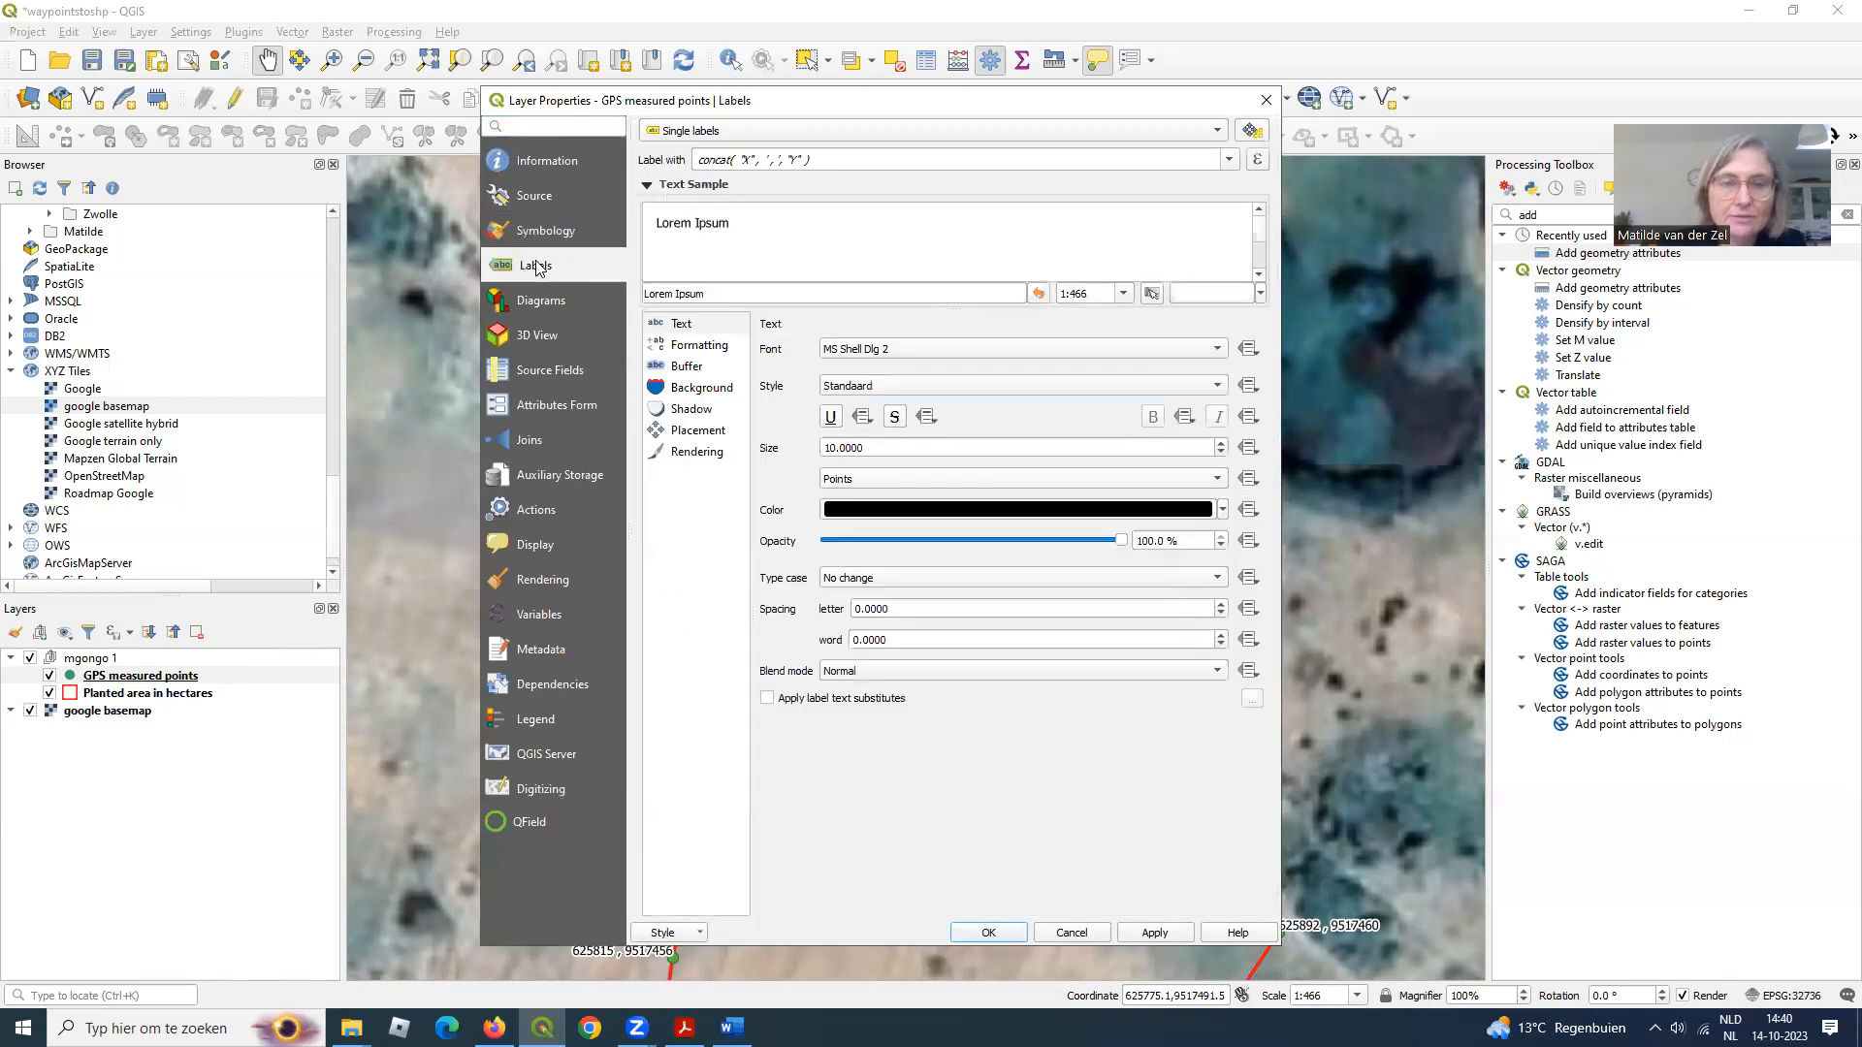
pyautogui.click(739, 132)
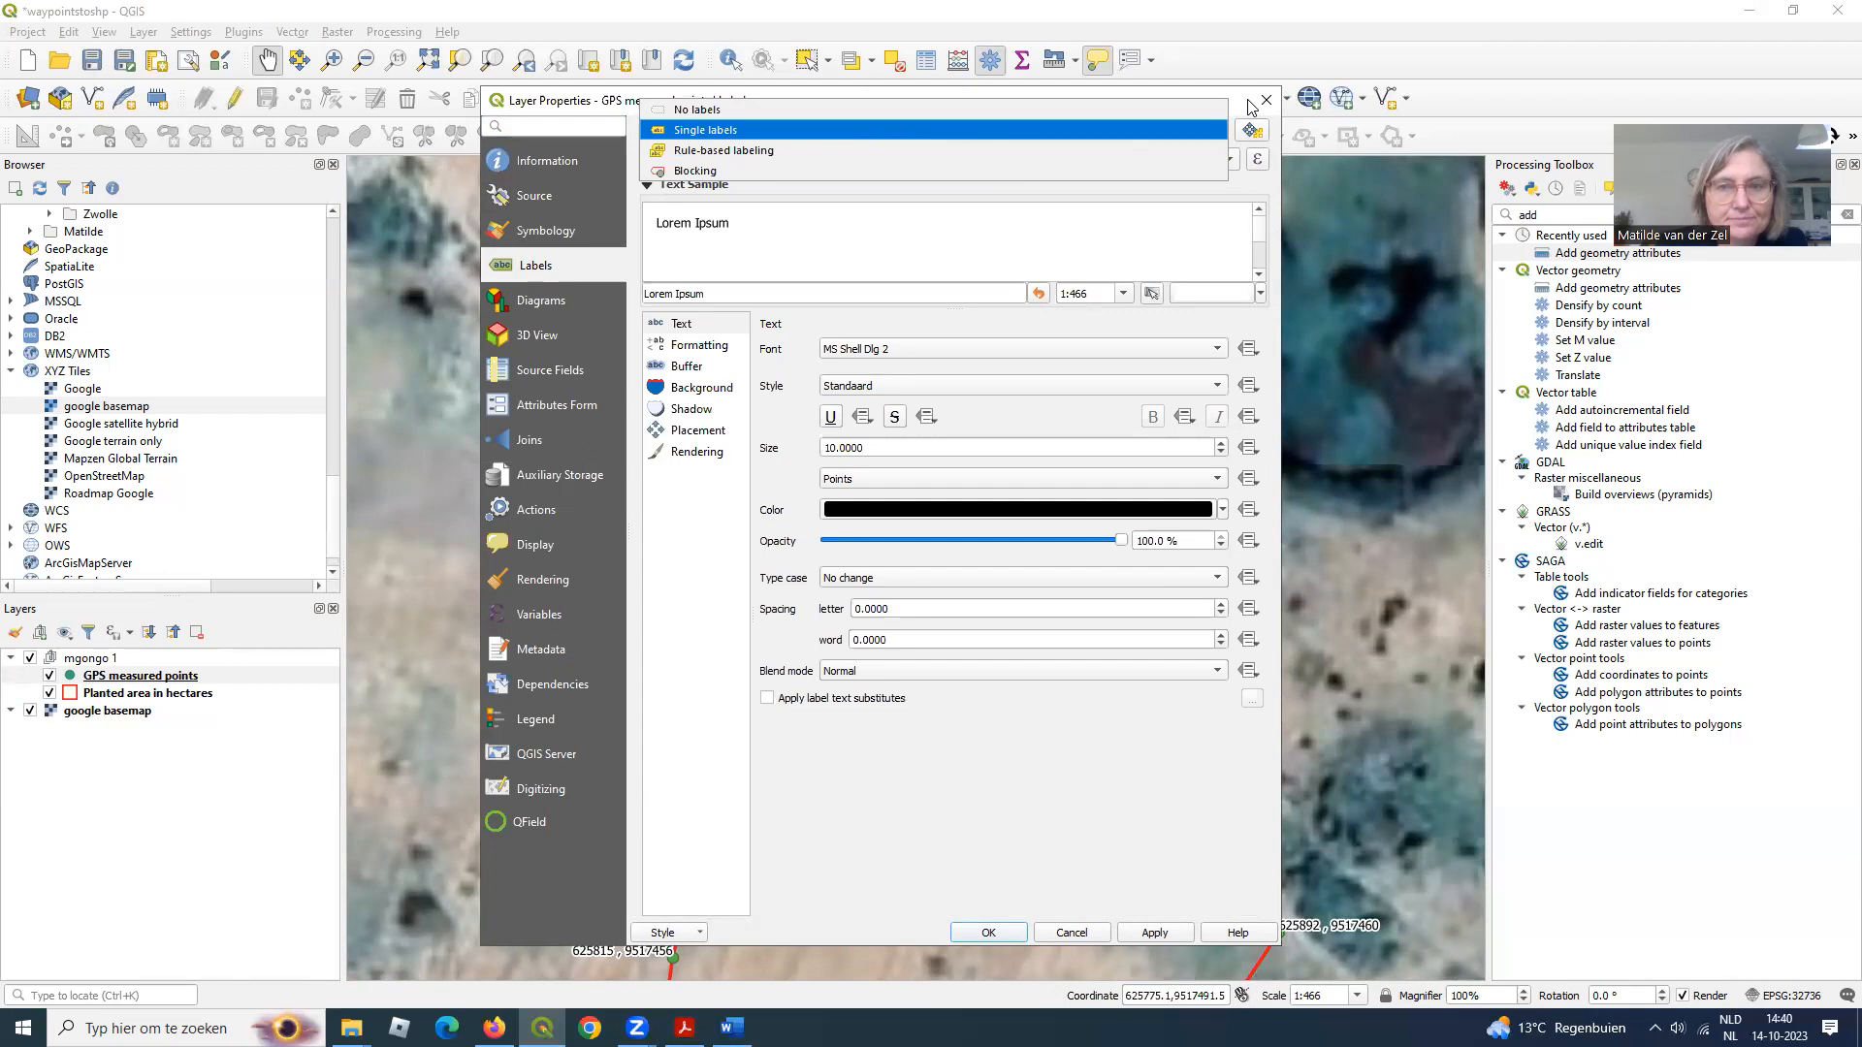
pyautogui.click(1147, 129)
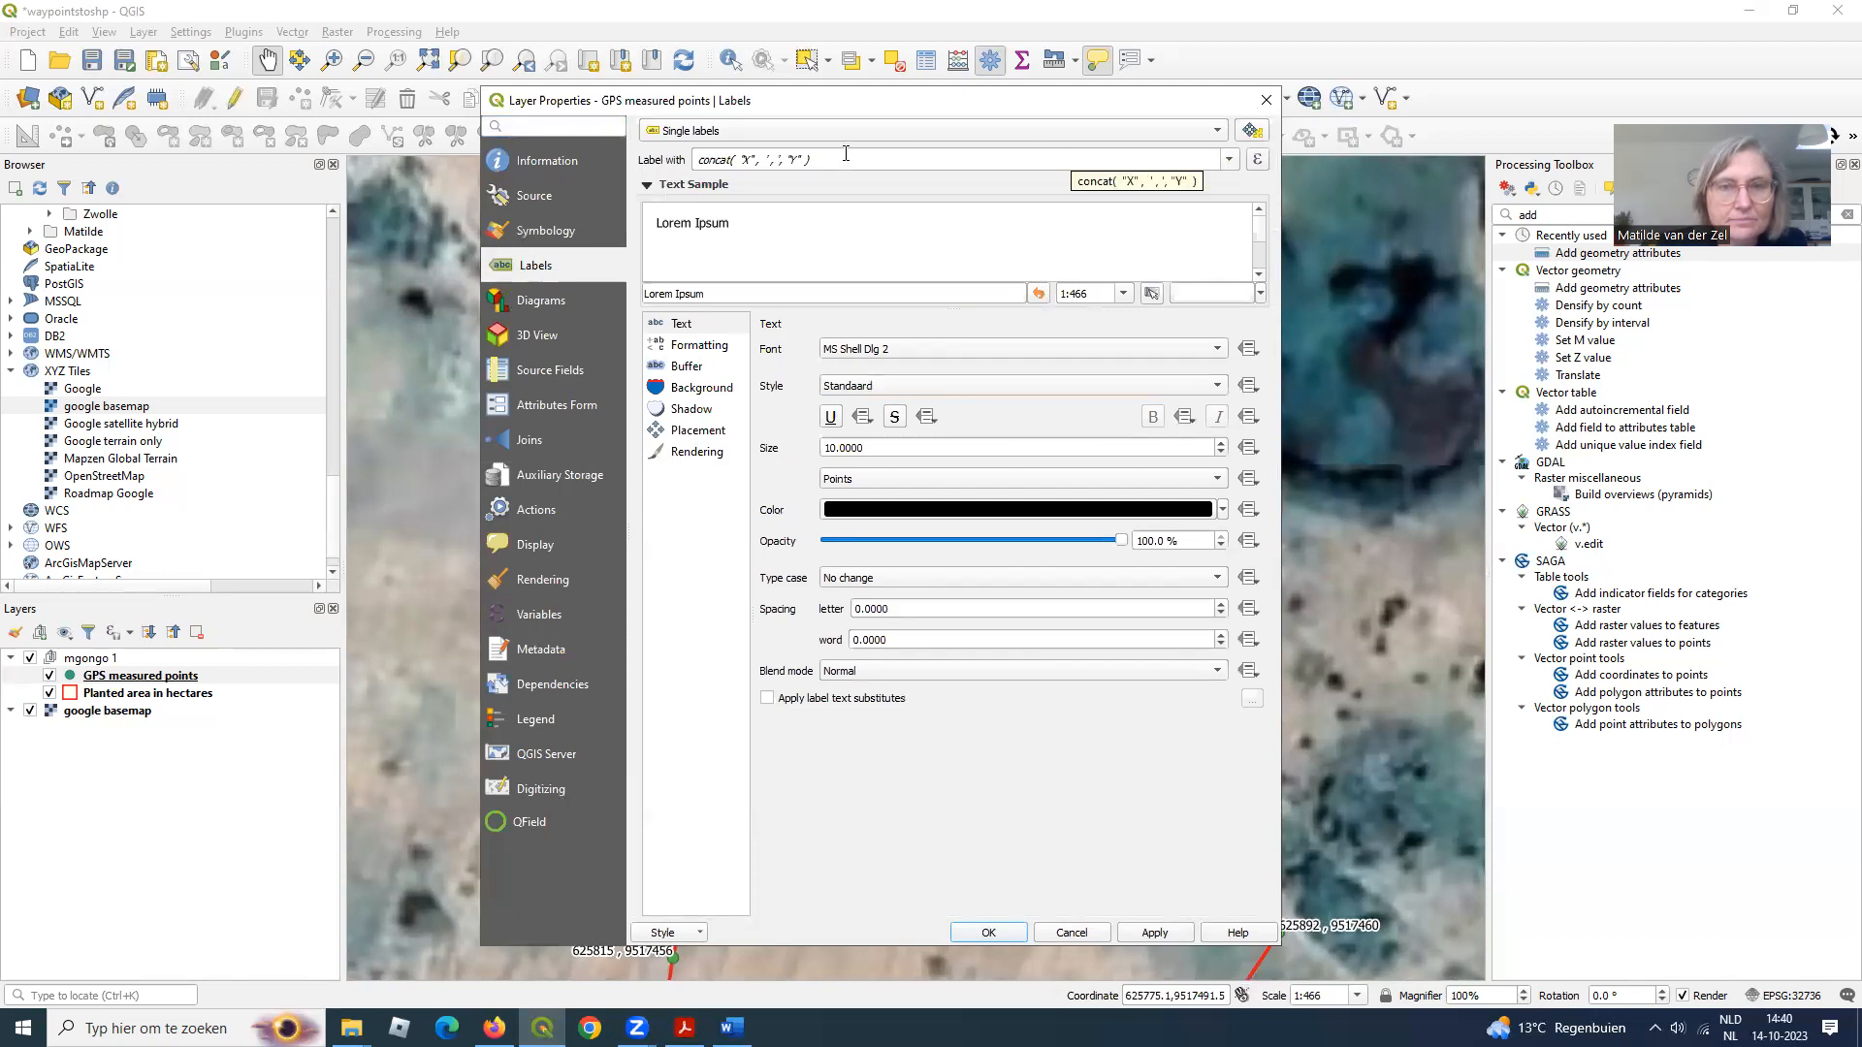
# - Replace the label expression of the GPS measured points layer with the single field X and apply it
pyautogui.moveTo(846, 153); pyautogui.dragTo(691, 158)
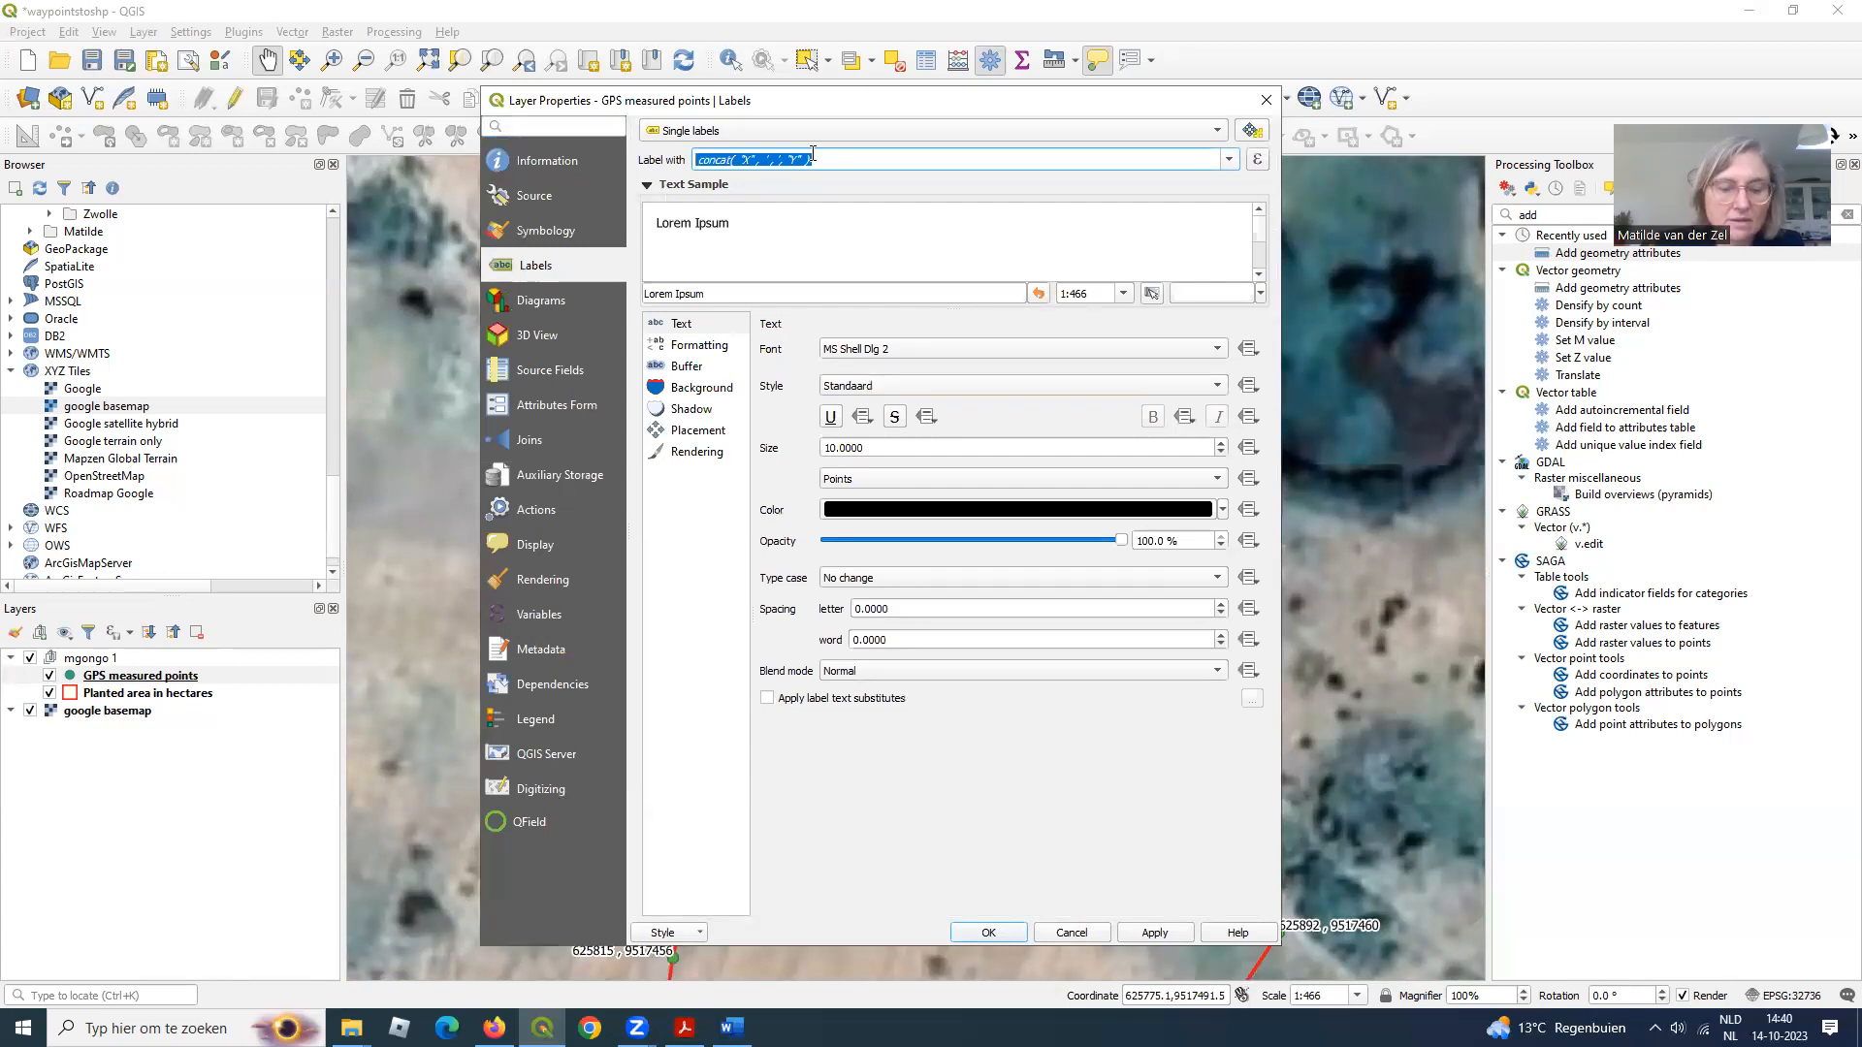
pyautogui.press('BackSpace')
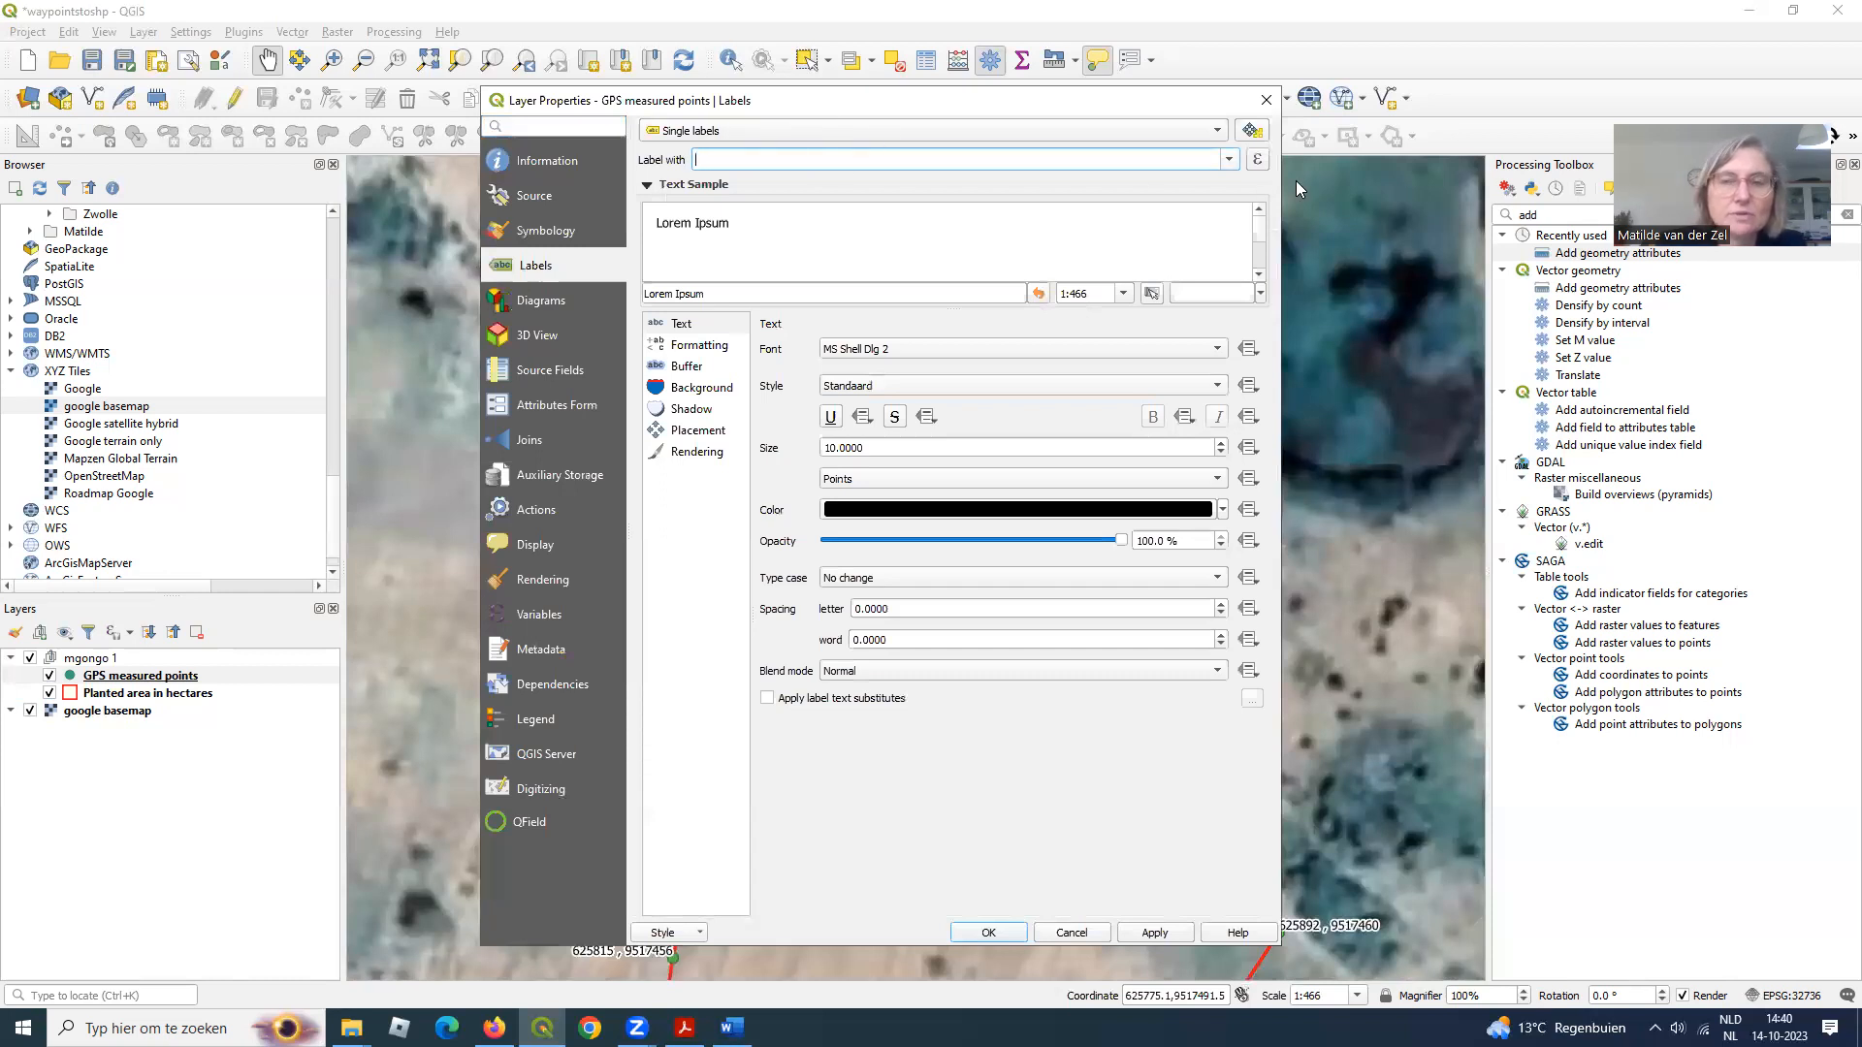
pyautogui.click(1229, 160)
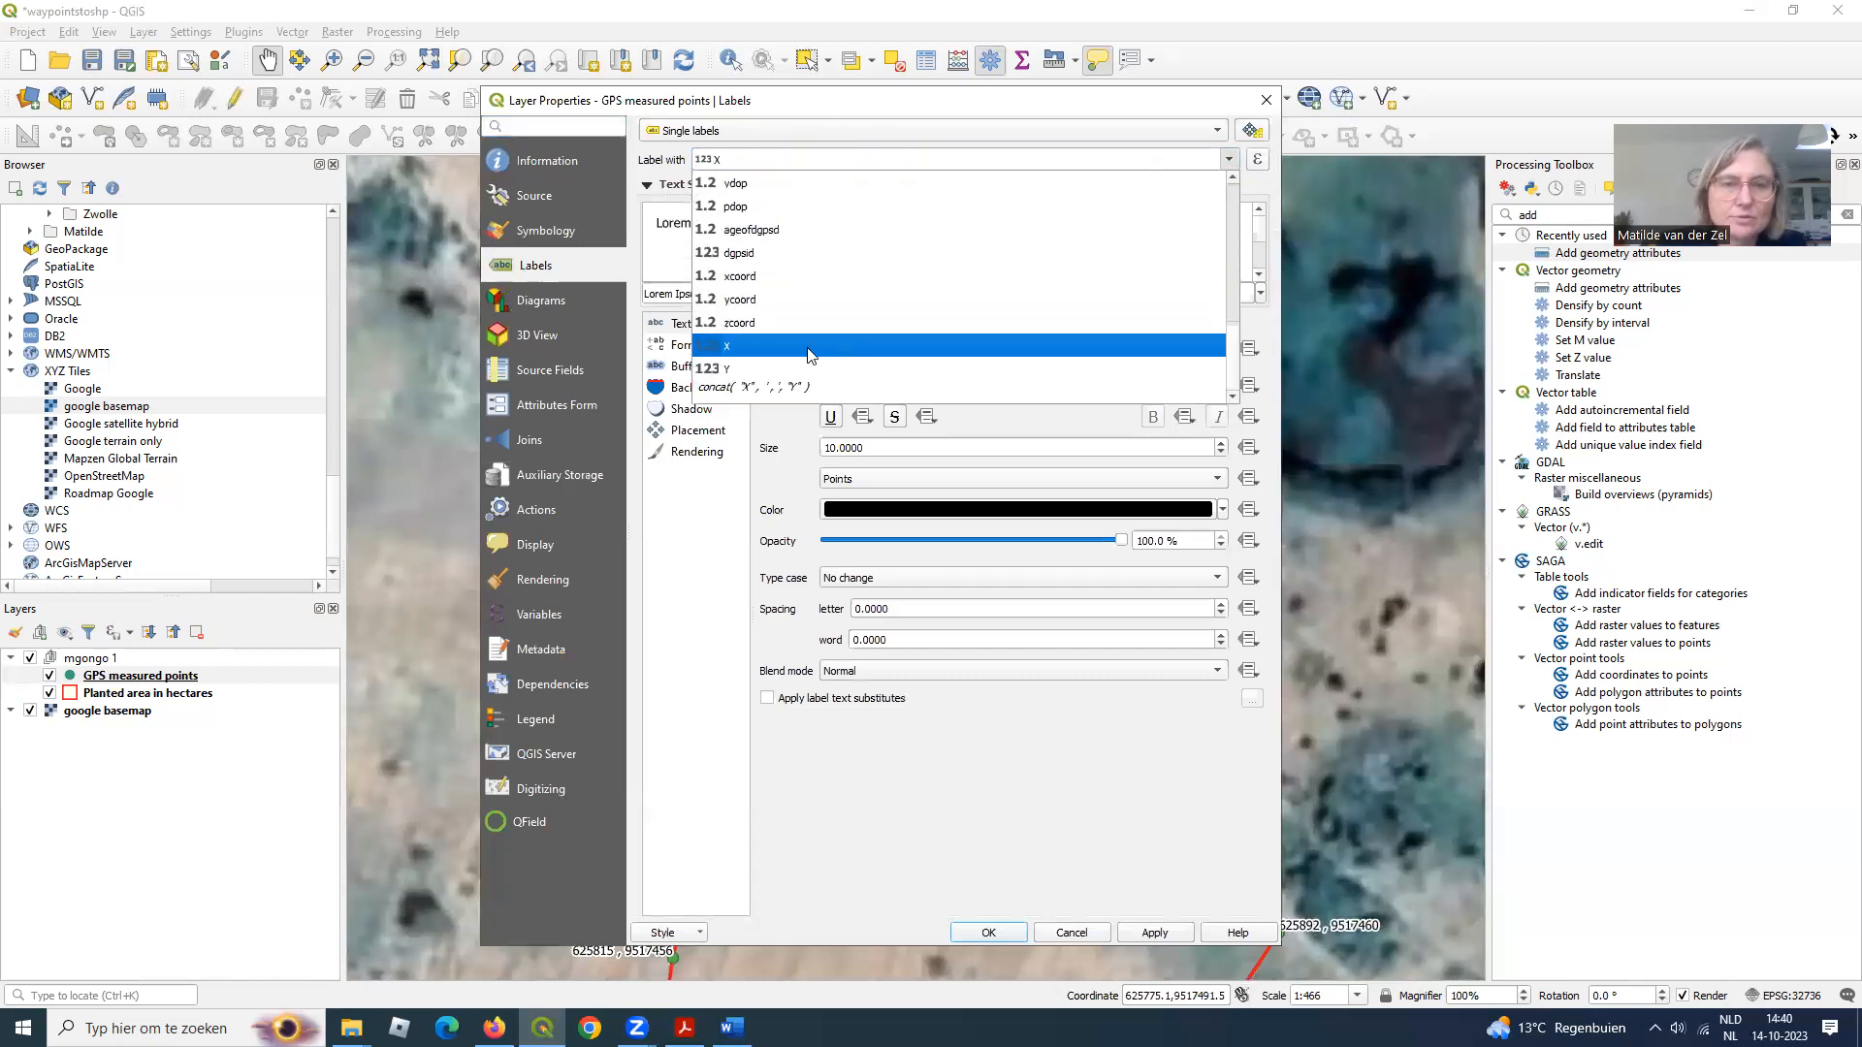
pyautogui.scroll(6, 793, 304)
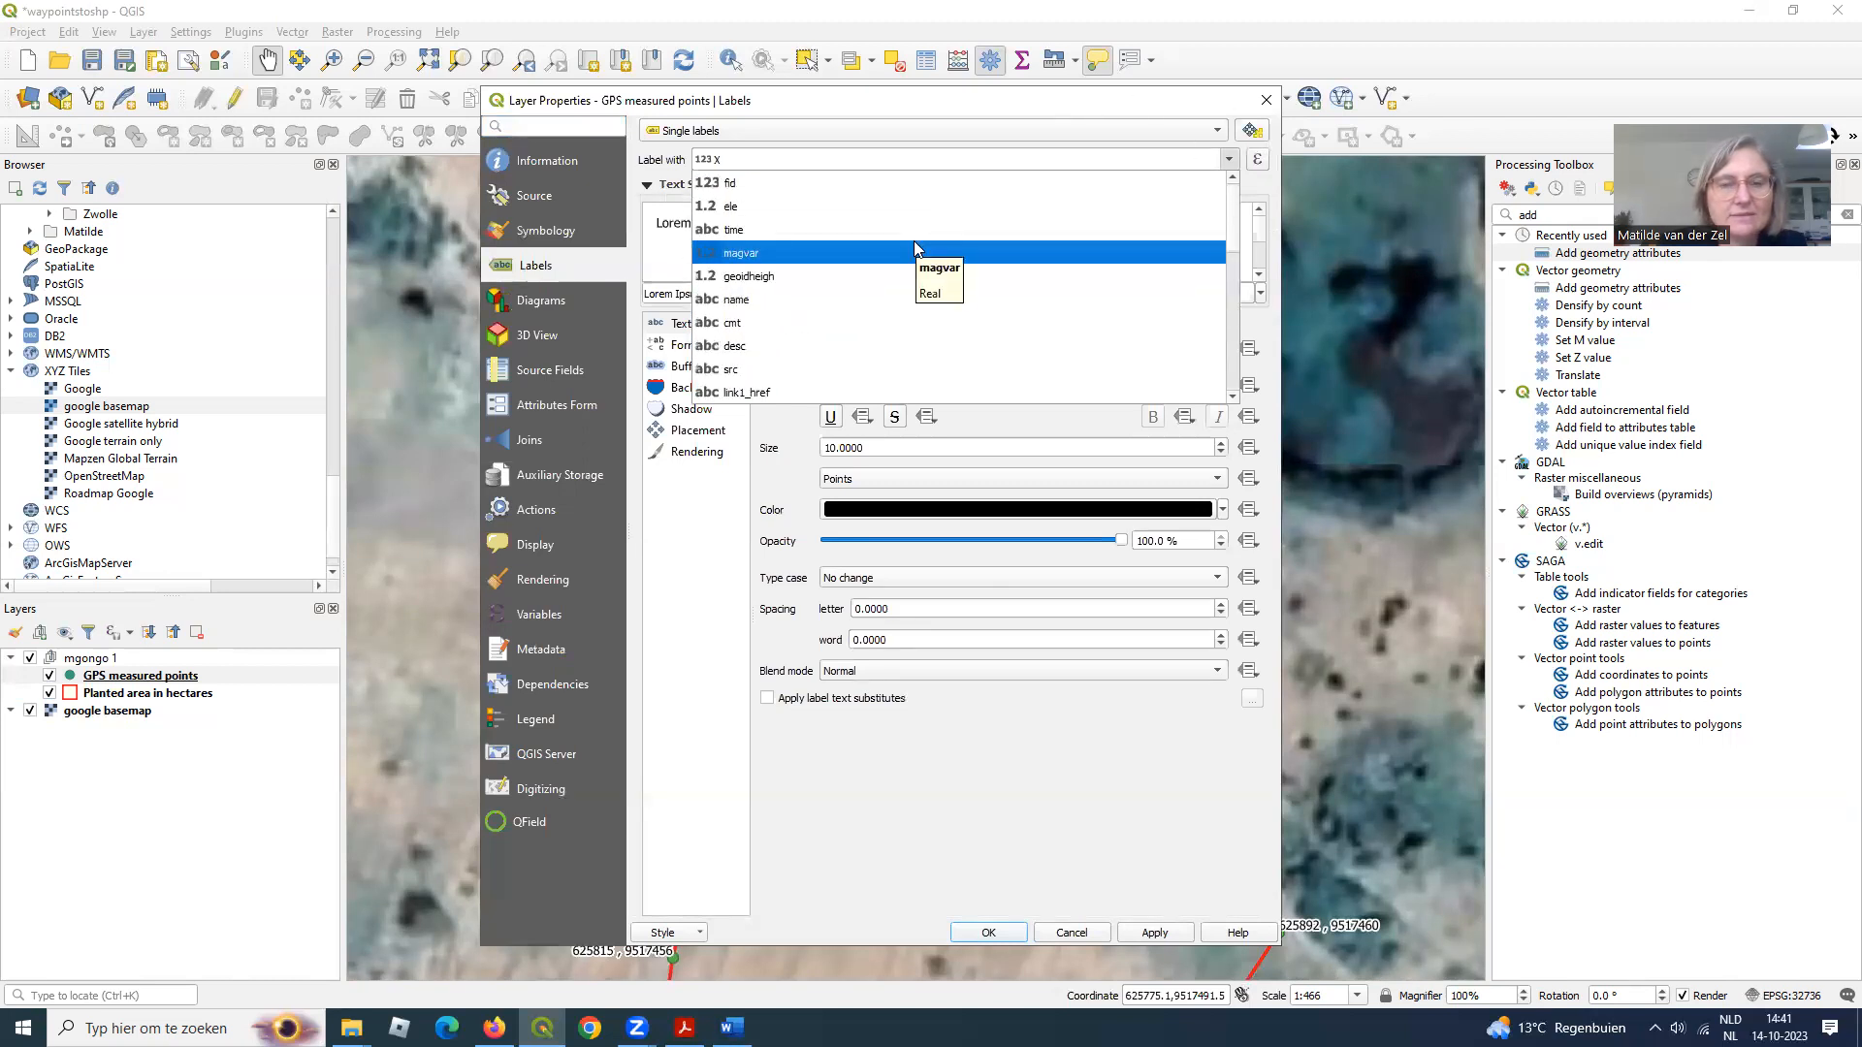
pyautogui.scroll(-5, 917, 244)
pyautogui.scroll(-2, 921, 252)
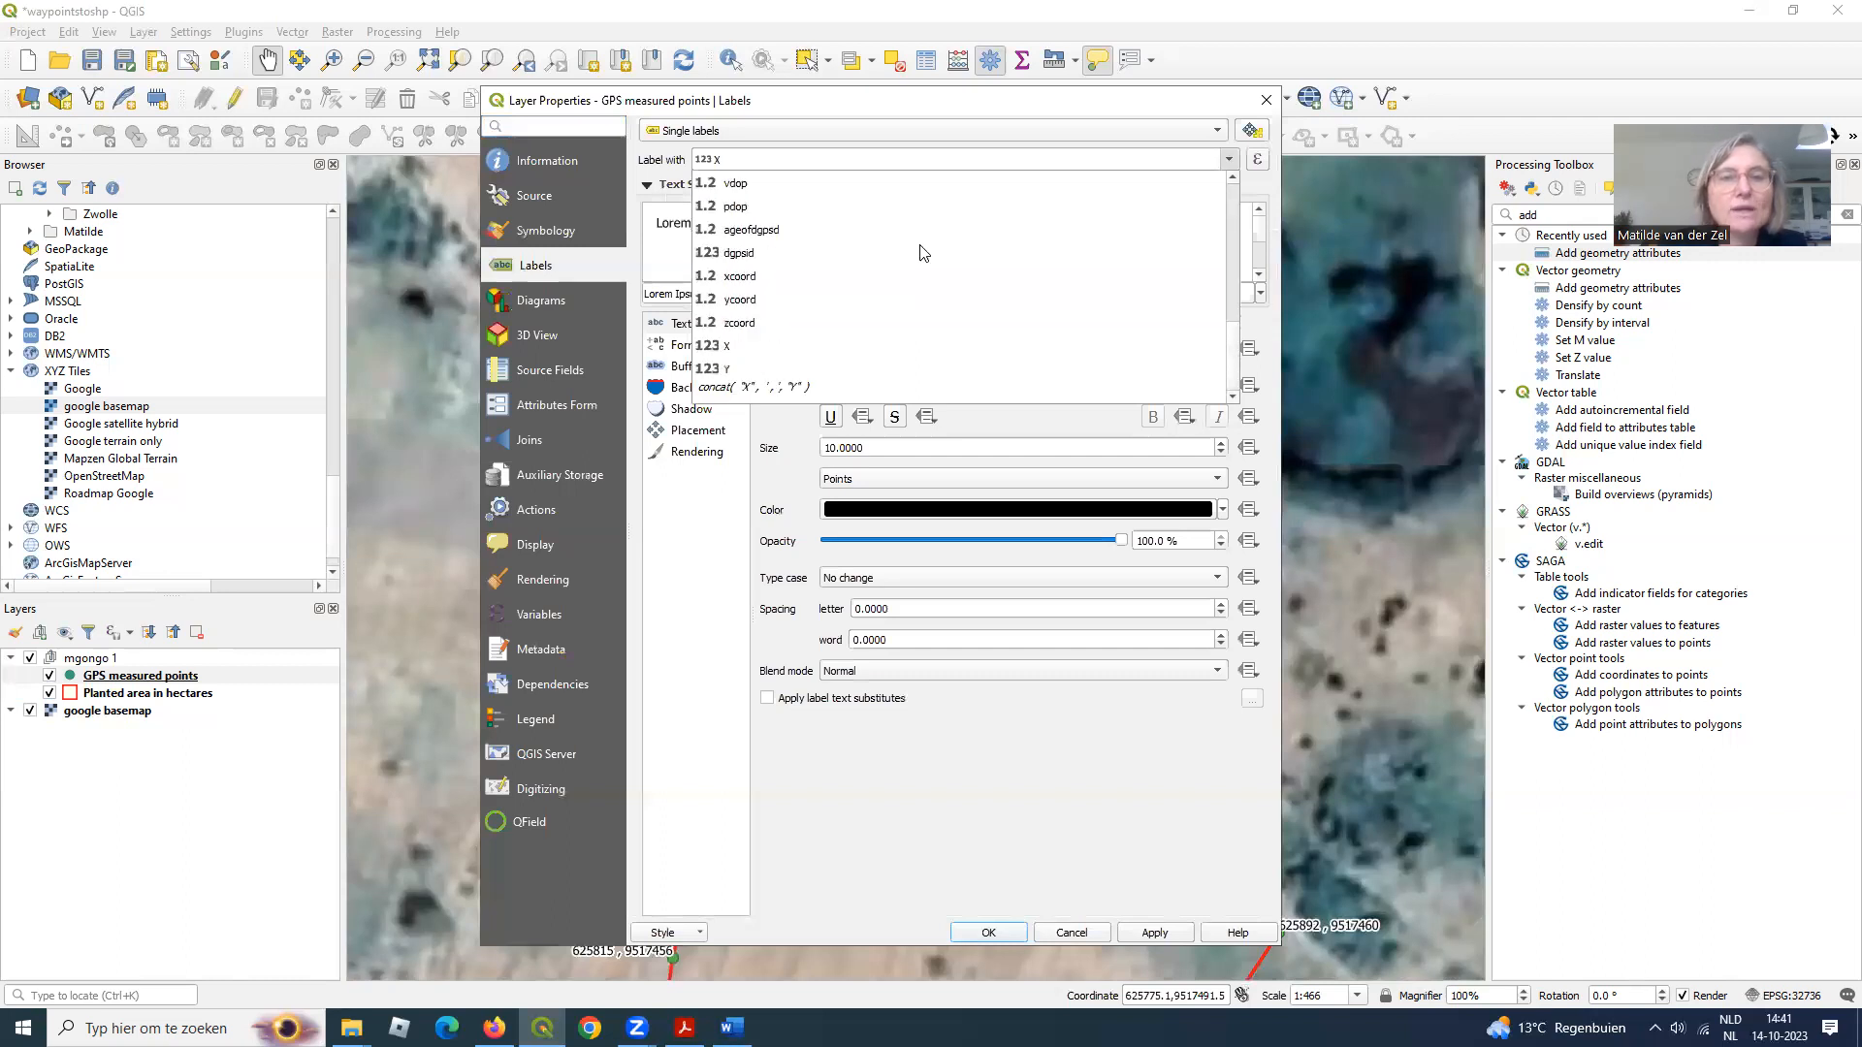
pyautogui.click(752, 349)
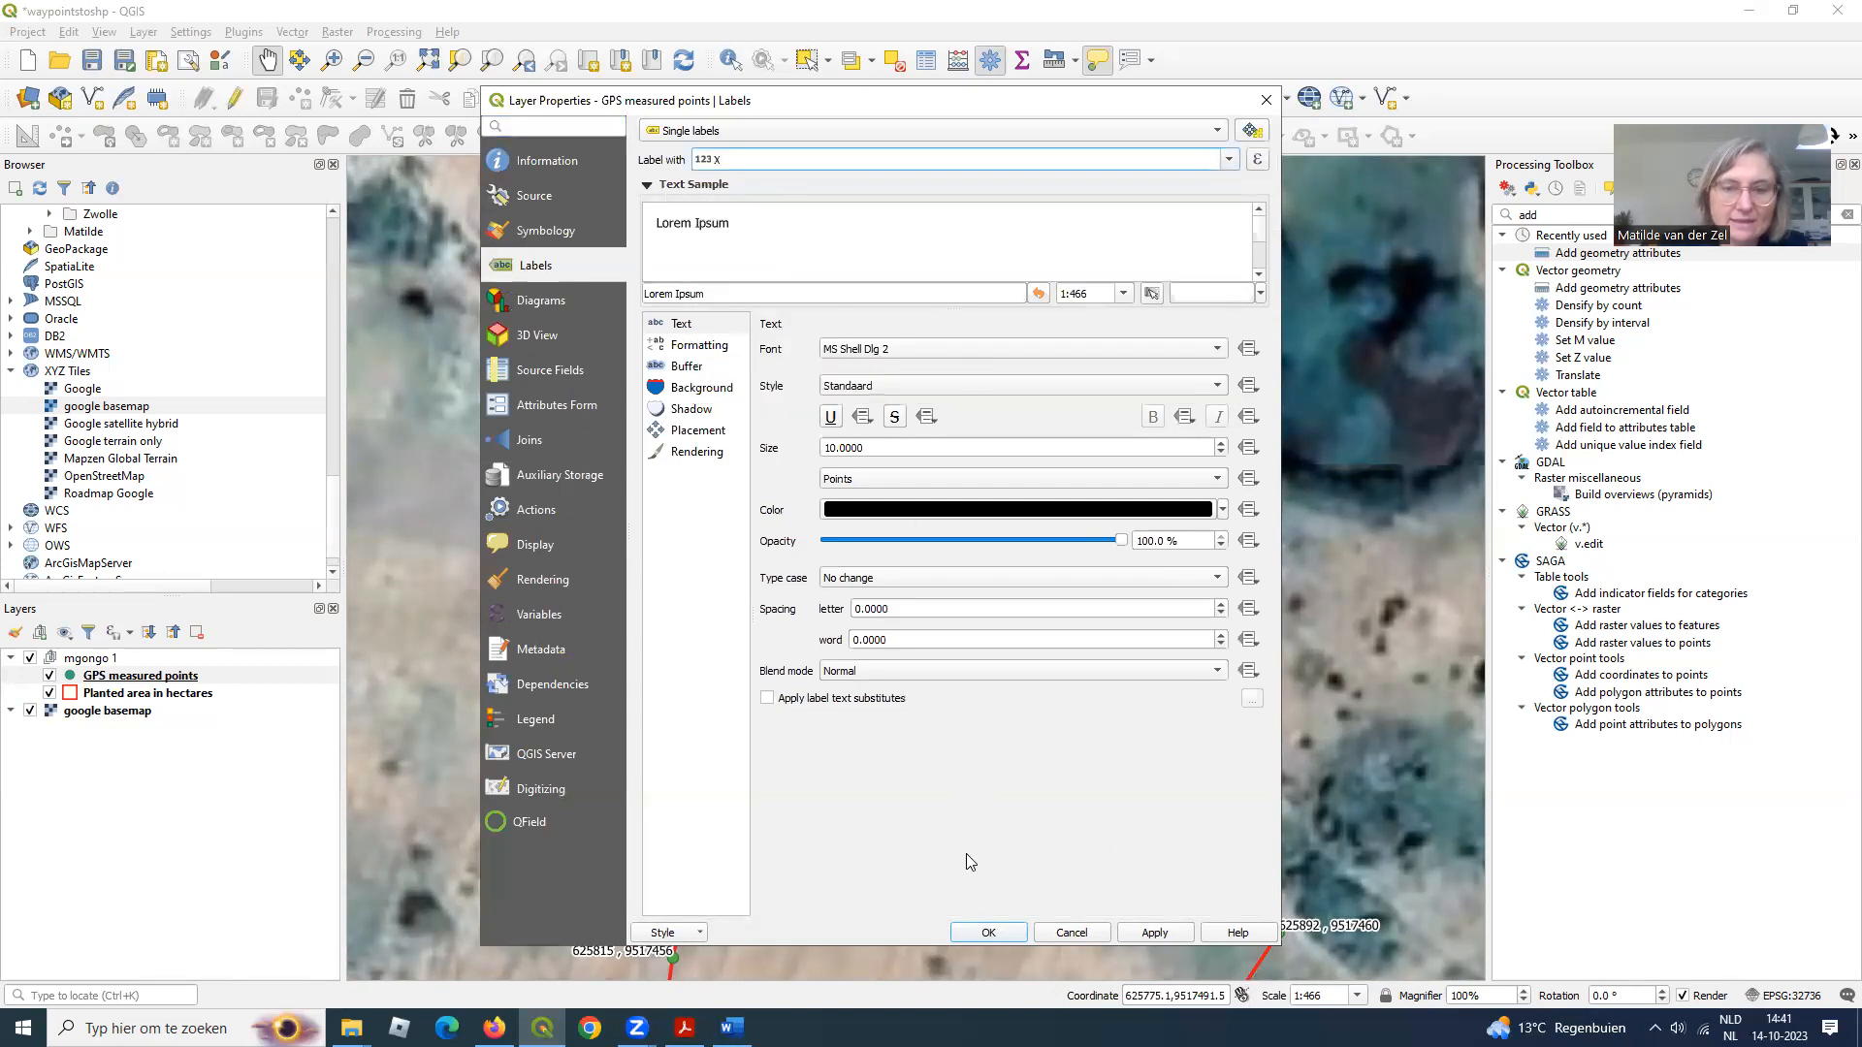
pyautogui.click(989, 933)
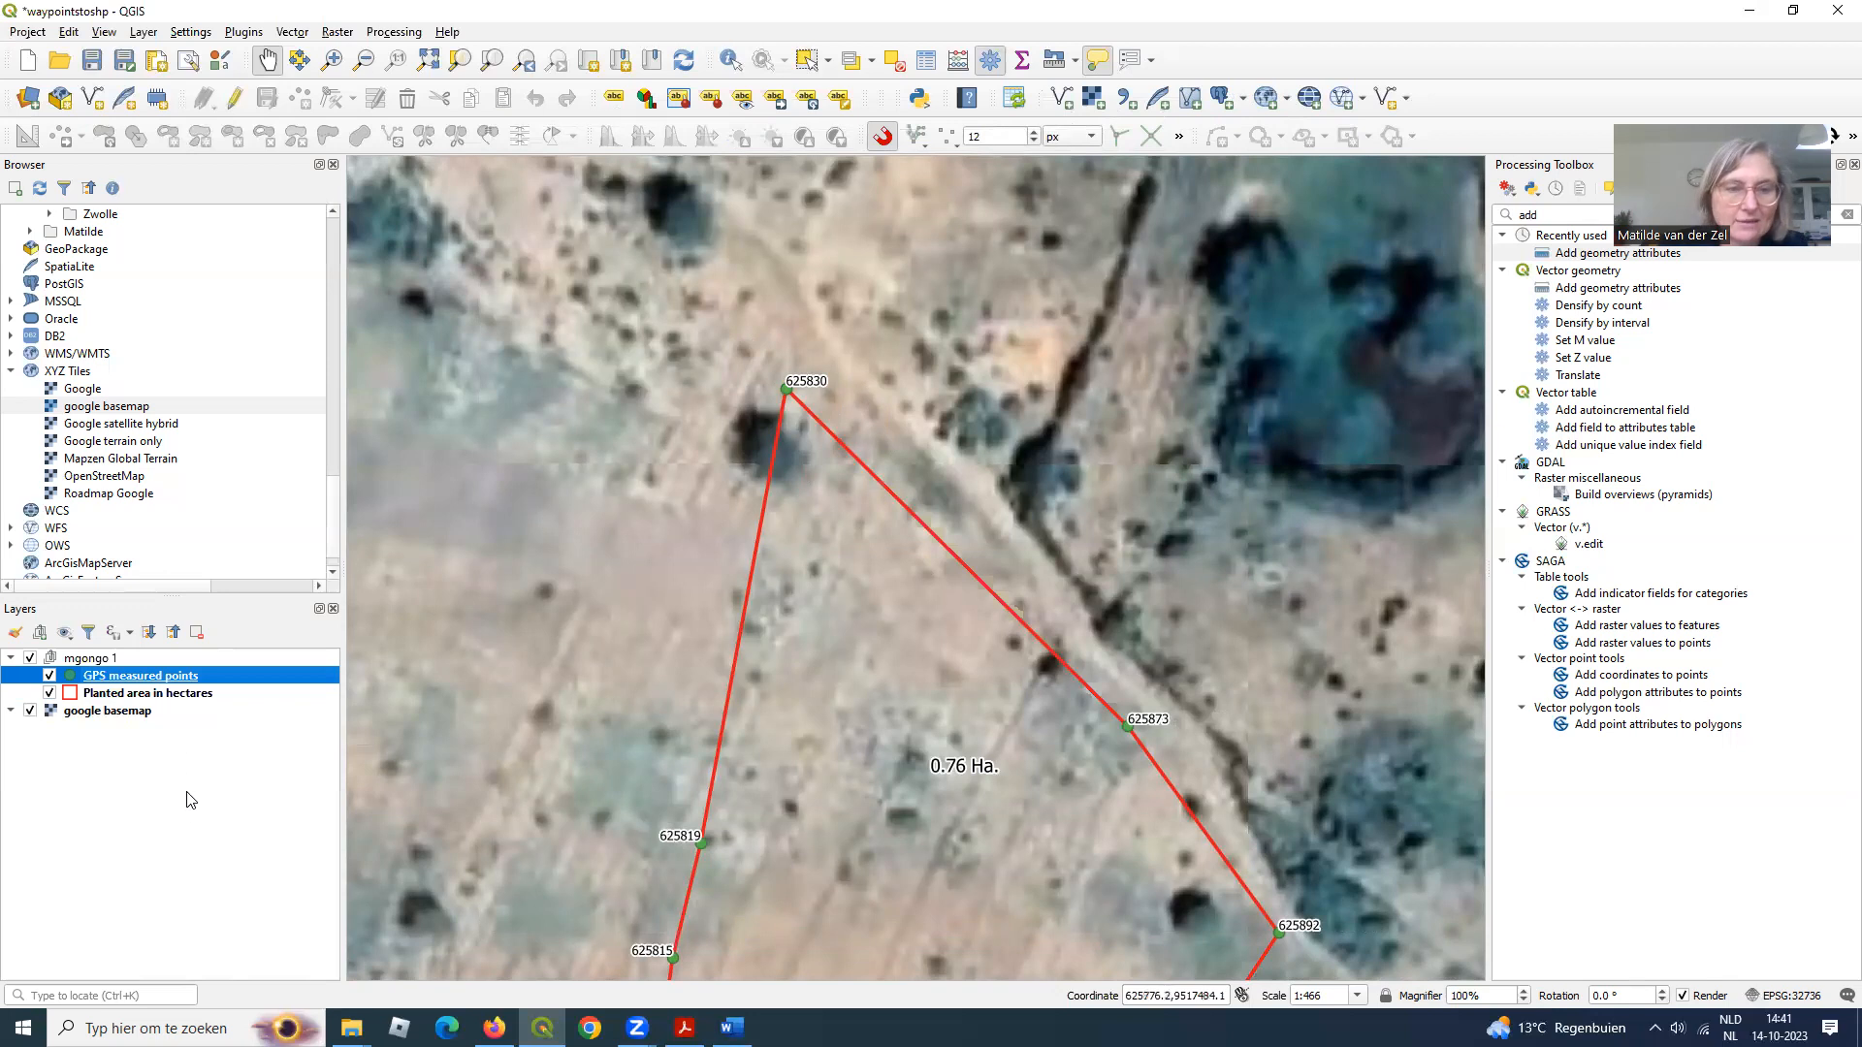
# - Label the GPS measured points with both coordinates, using the expression concat( "X" , ' , ', "Y" )
pyautogui.rightClick(212, 676)
pyautogui.click(252, 666)
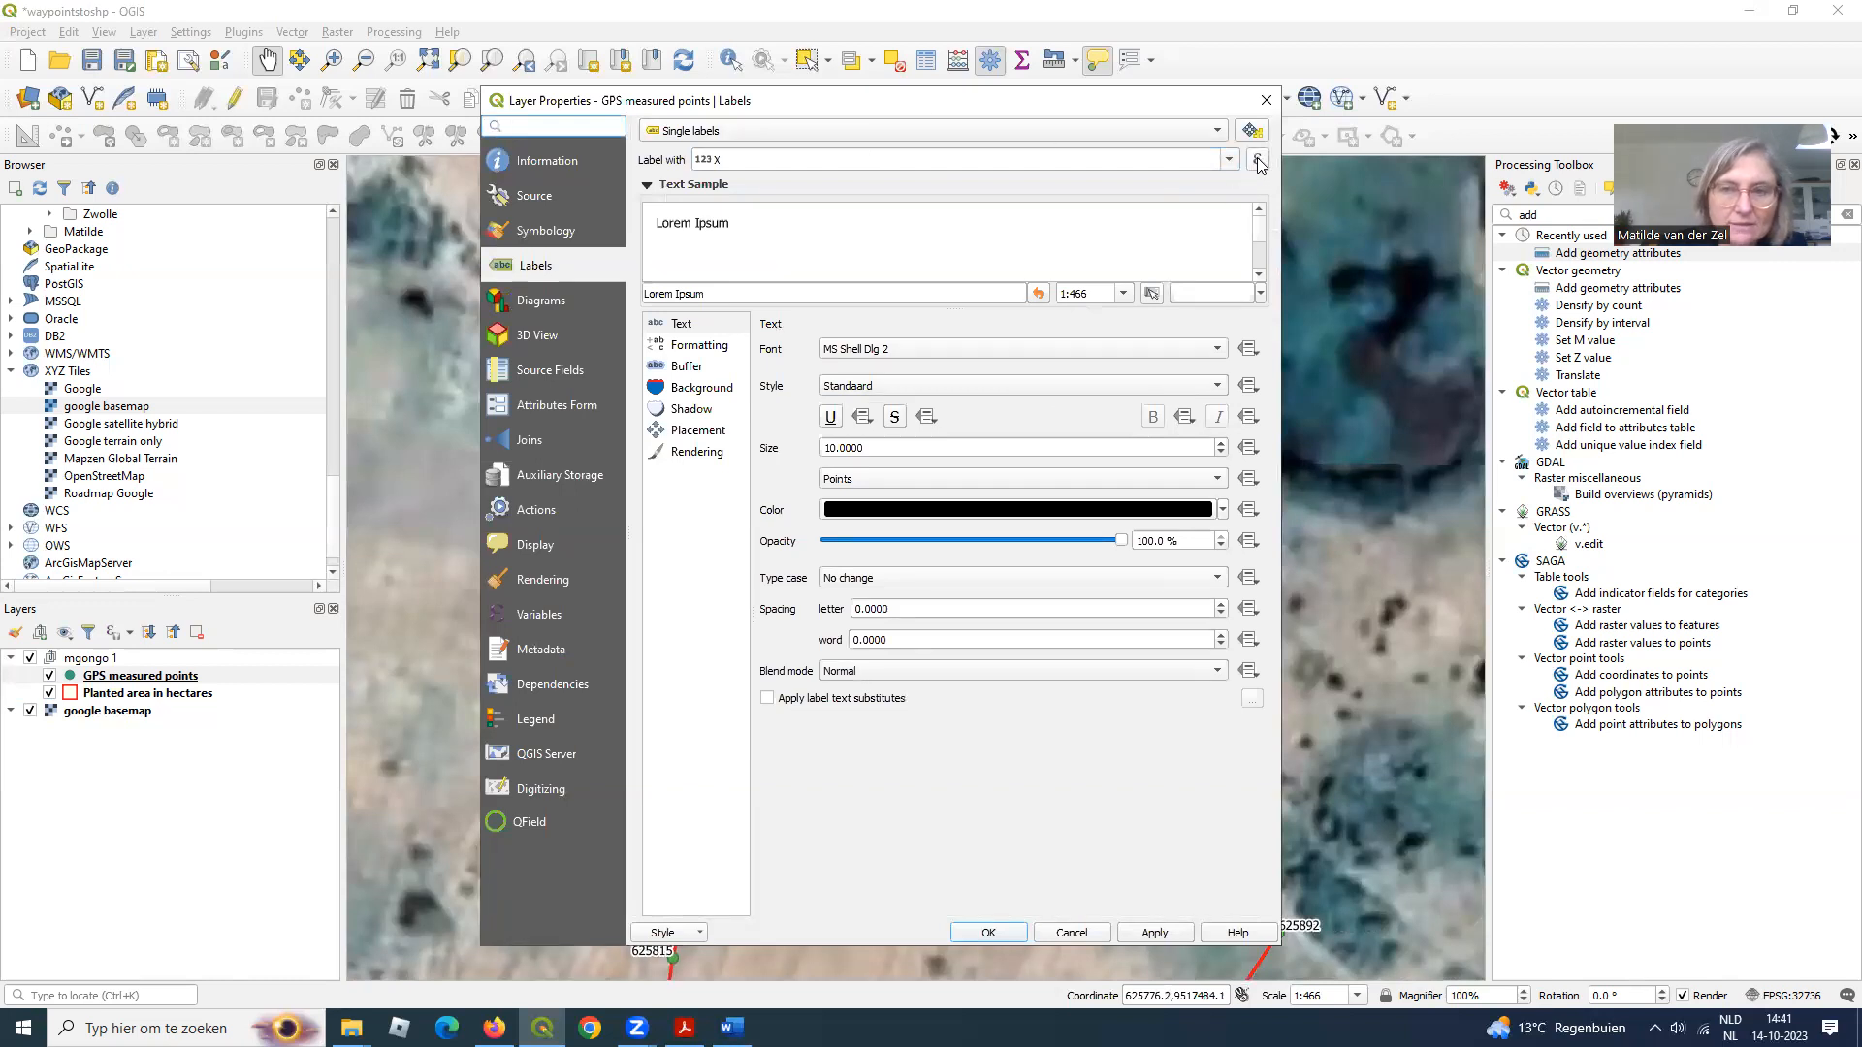
pyautogui.click(1259, 161)
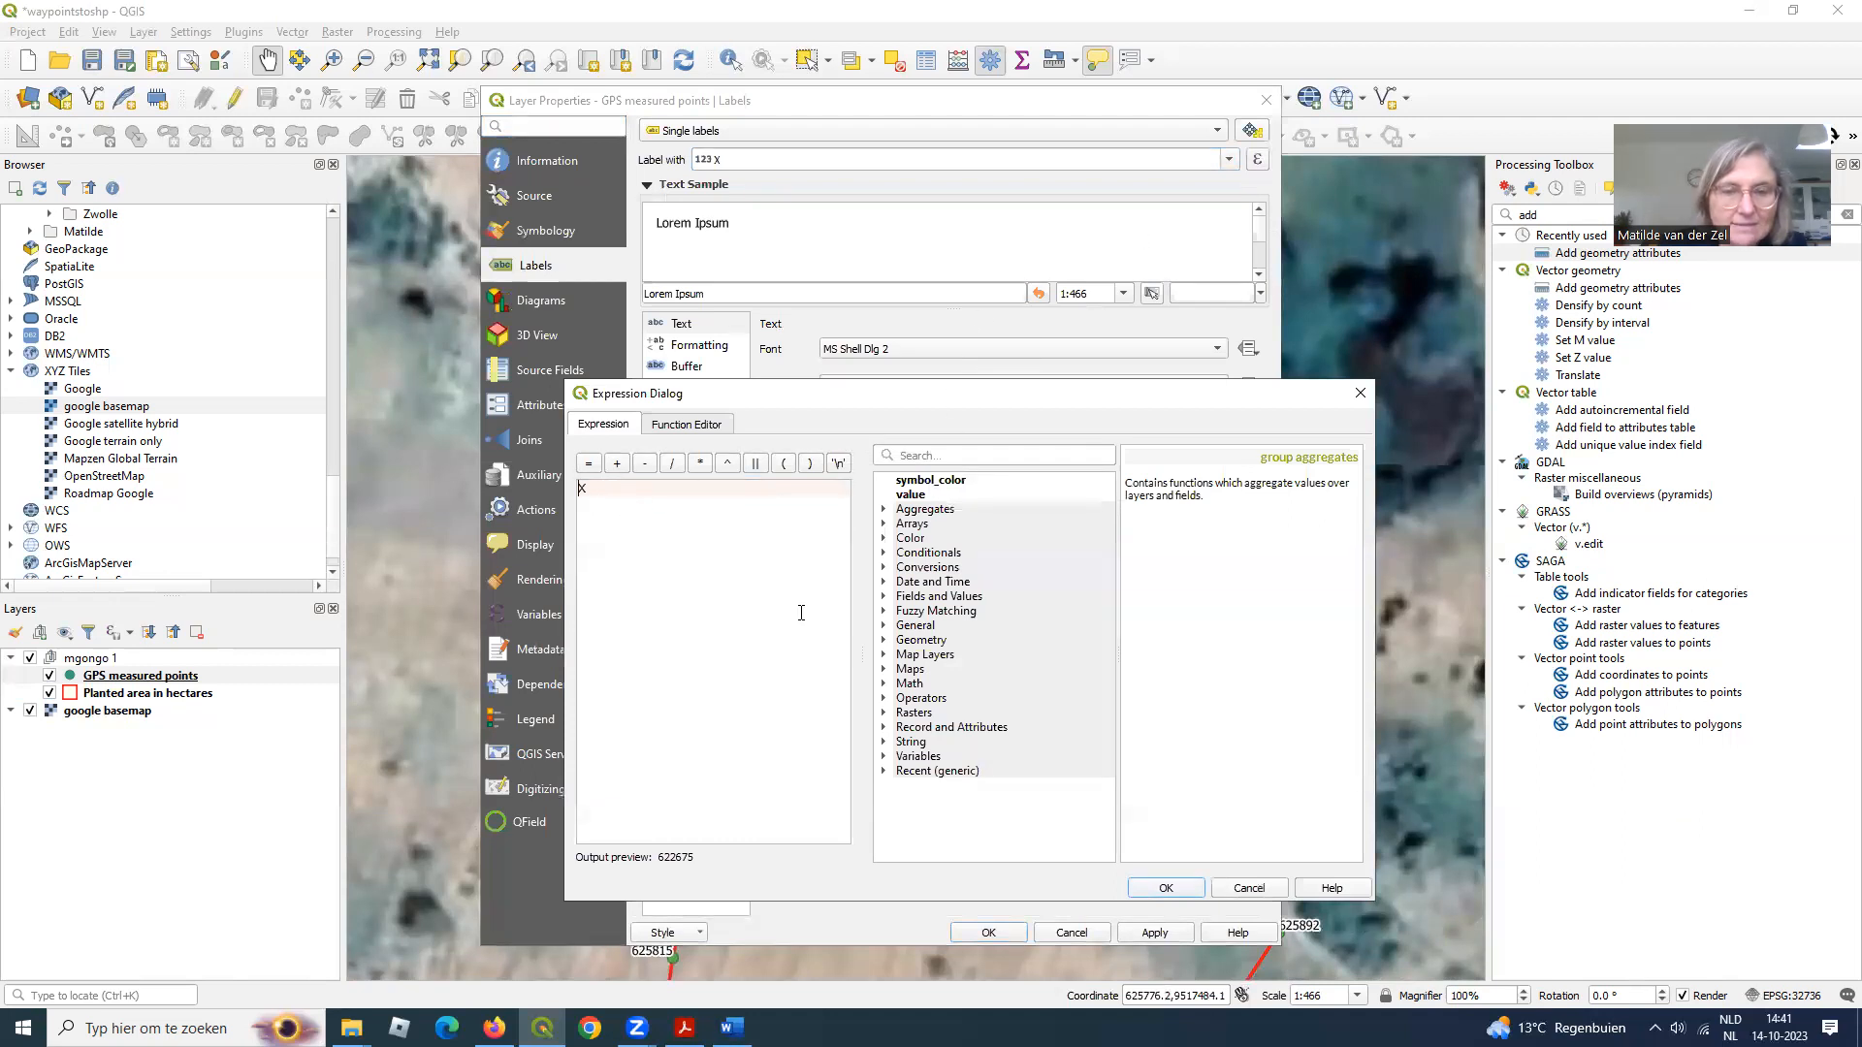
pyautogui.click(884, 743)
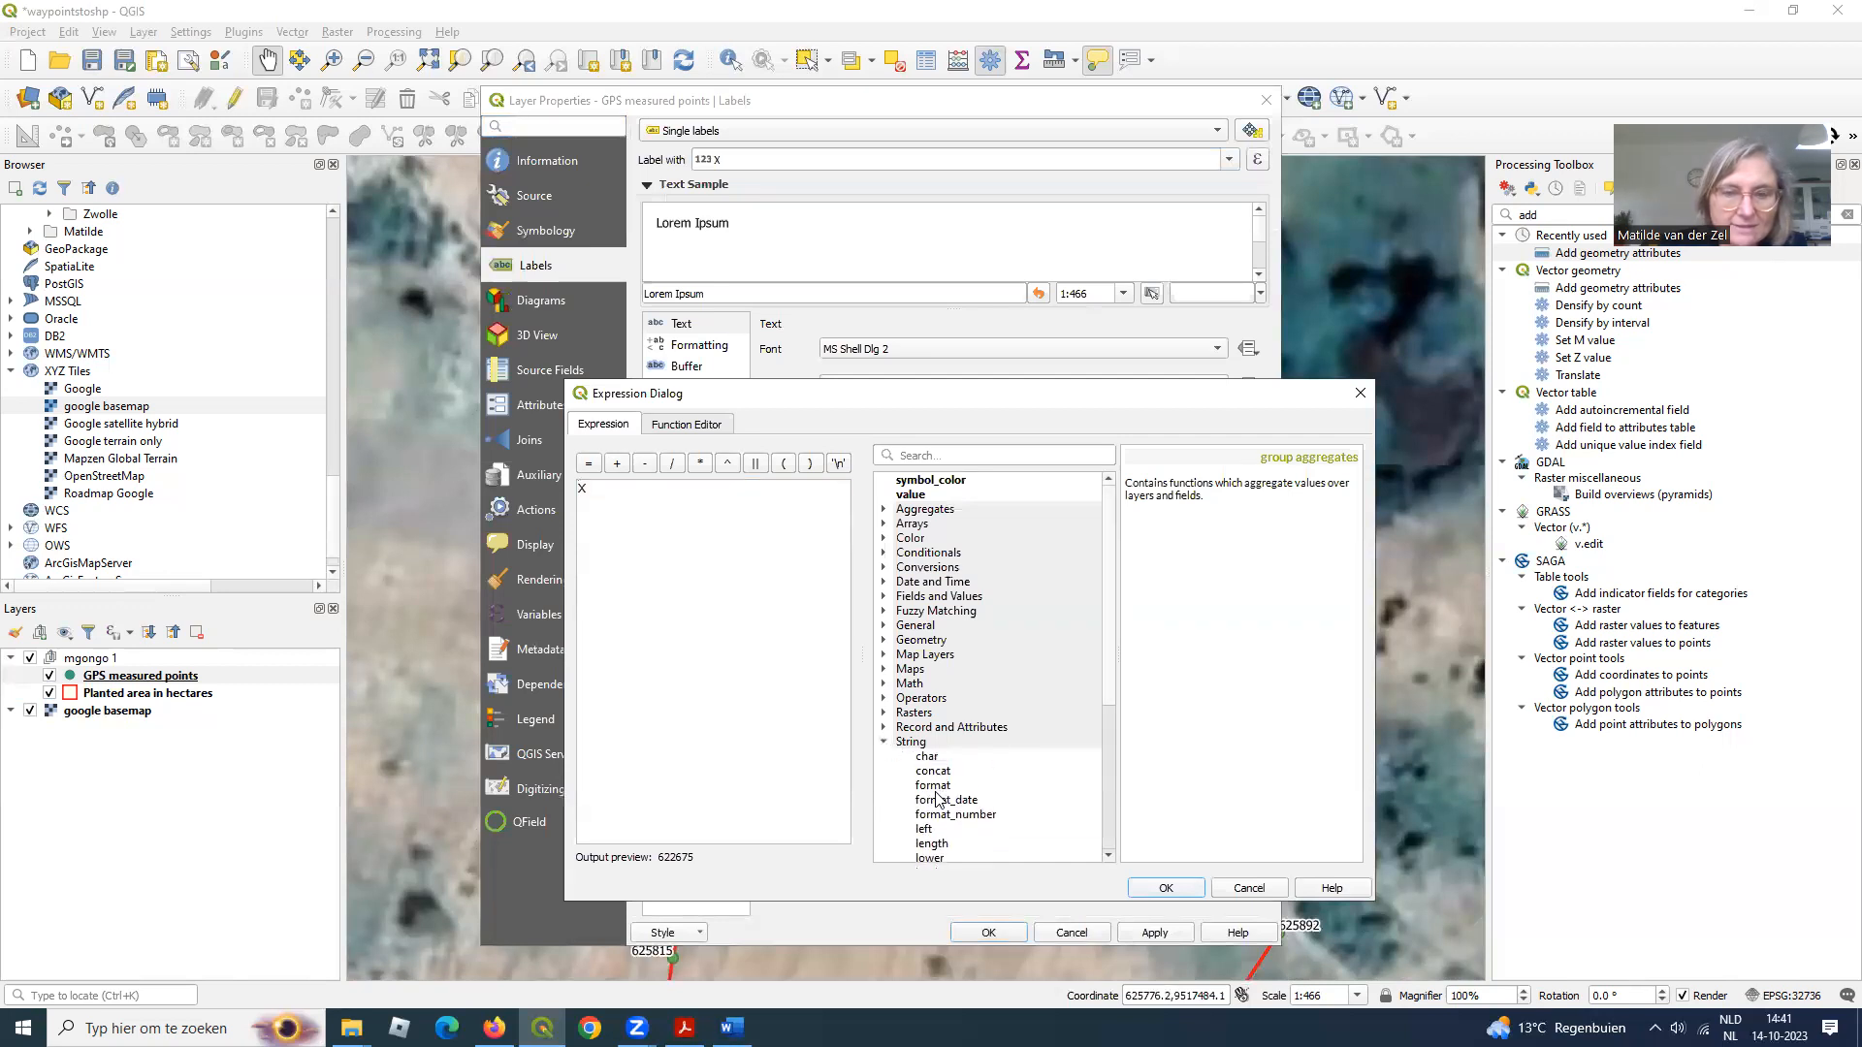
pyautogui.doubleClick(933, 771)
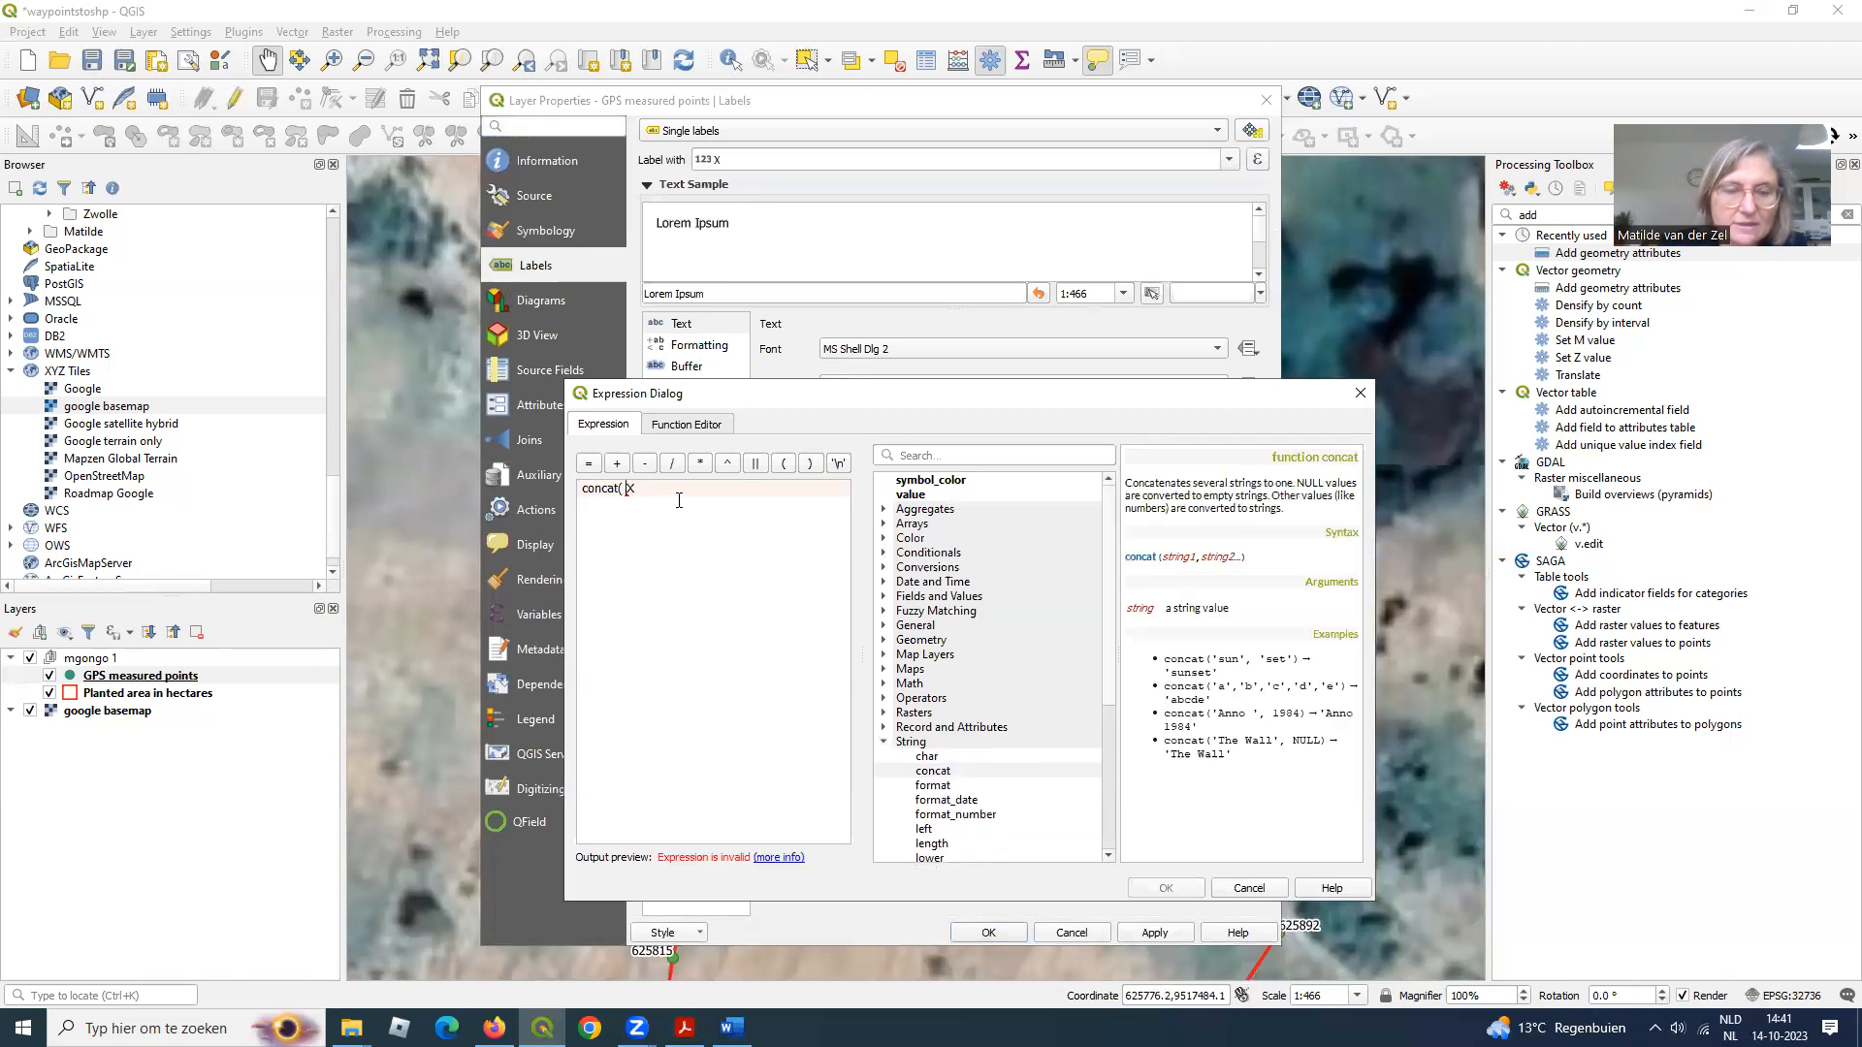
pyautogui.moveTo(685, 492); pyautogui.dragTo(514, 501)
pyautogui.write('concat( "X" , \',\' , "Y" )')
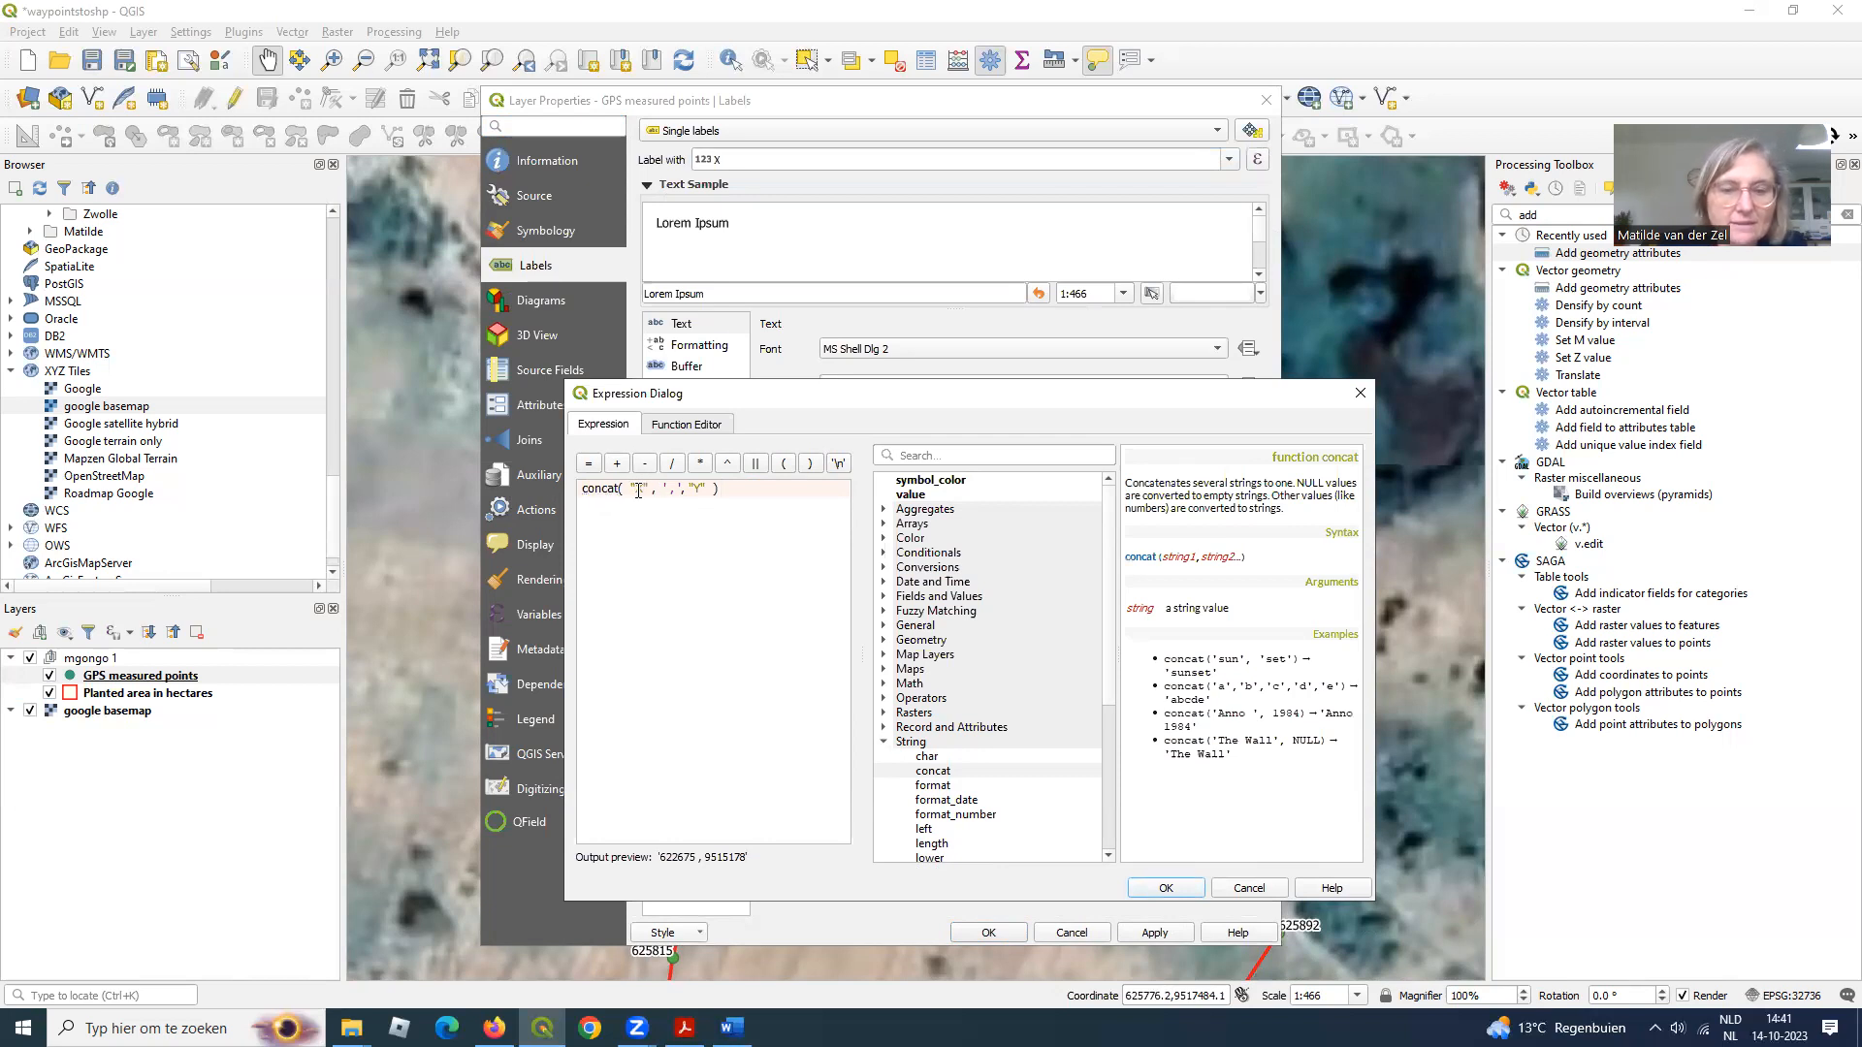
pyautogui.click(884, 597)
pyautogui.scroll(-5, 978, 700)
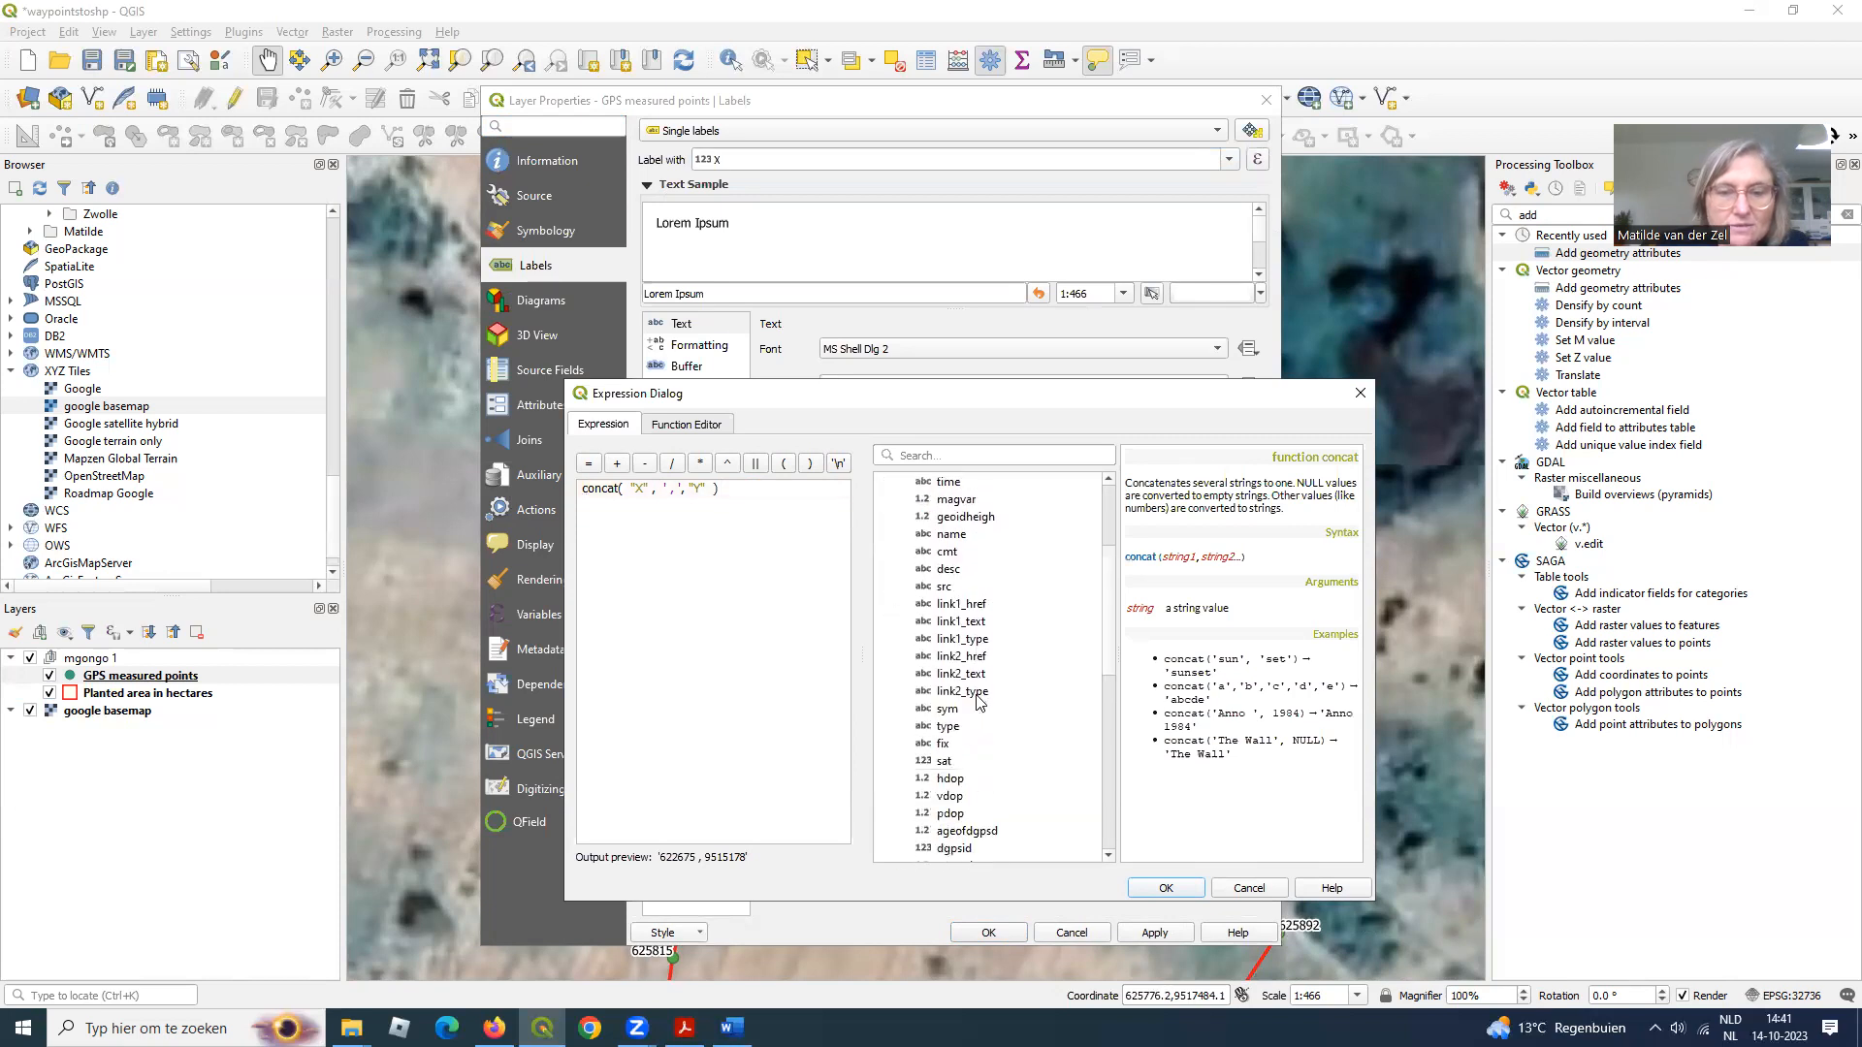
pyautogui.scroll(-1, 978, 700)
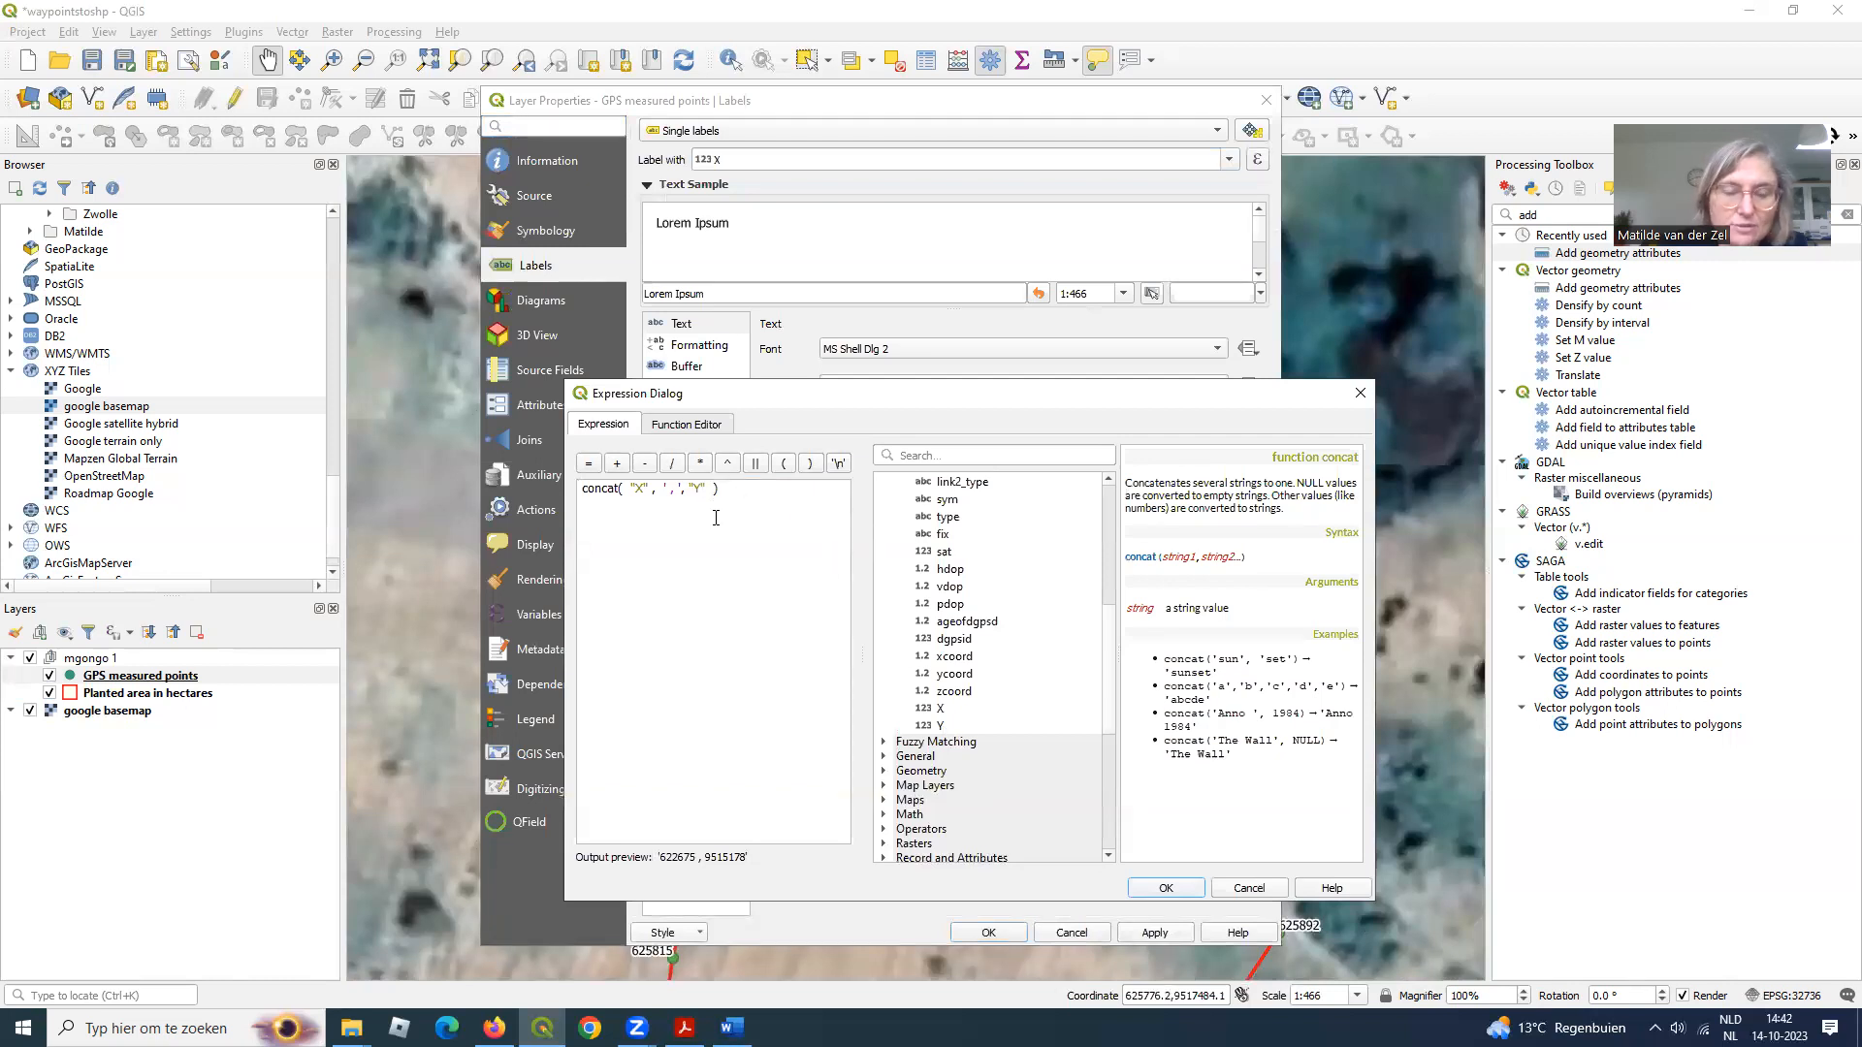
pyautogui.click(1167, 886)
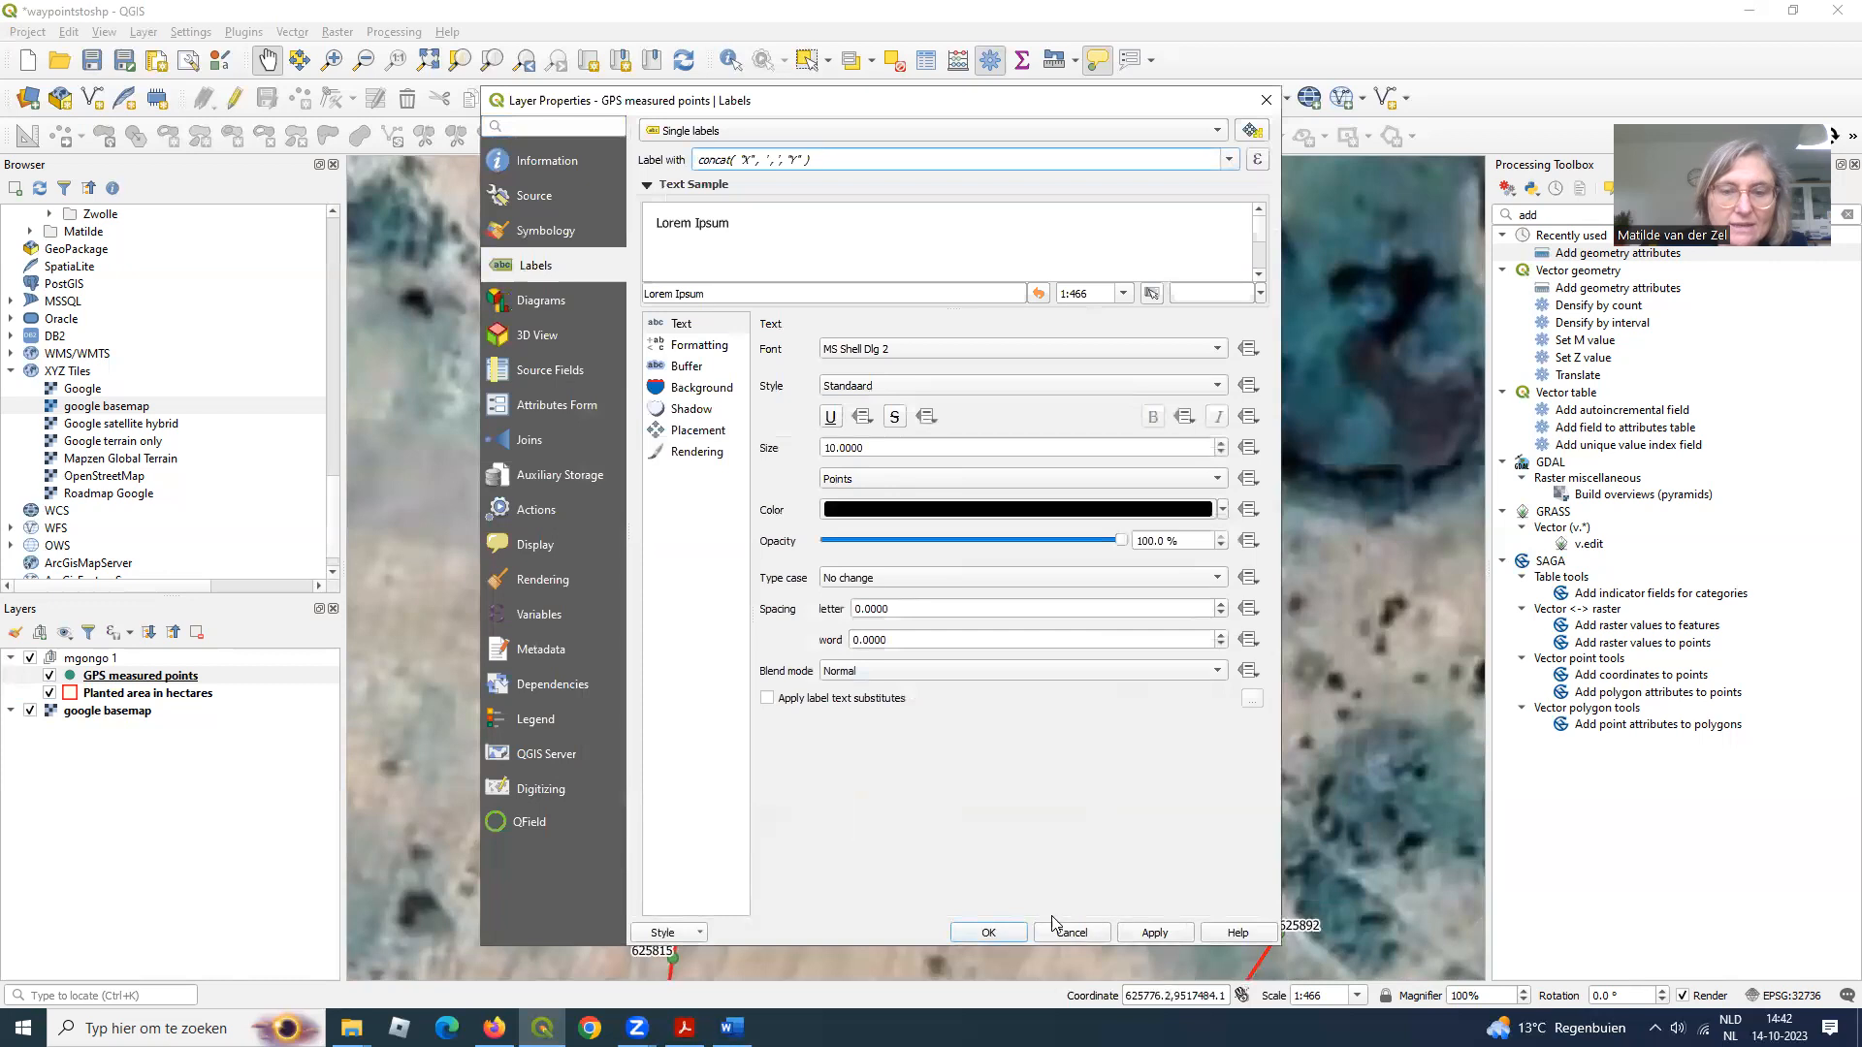
pyautogui.click(989, 932)
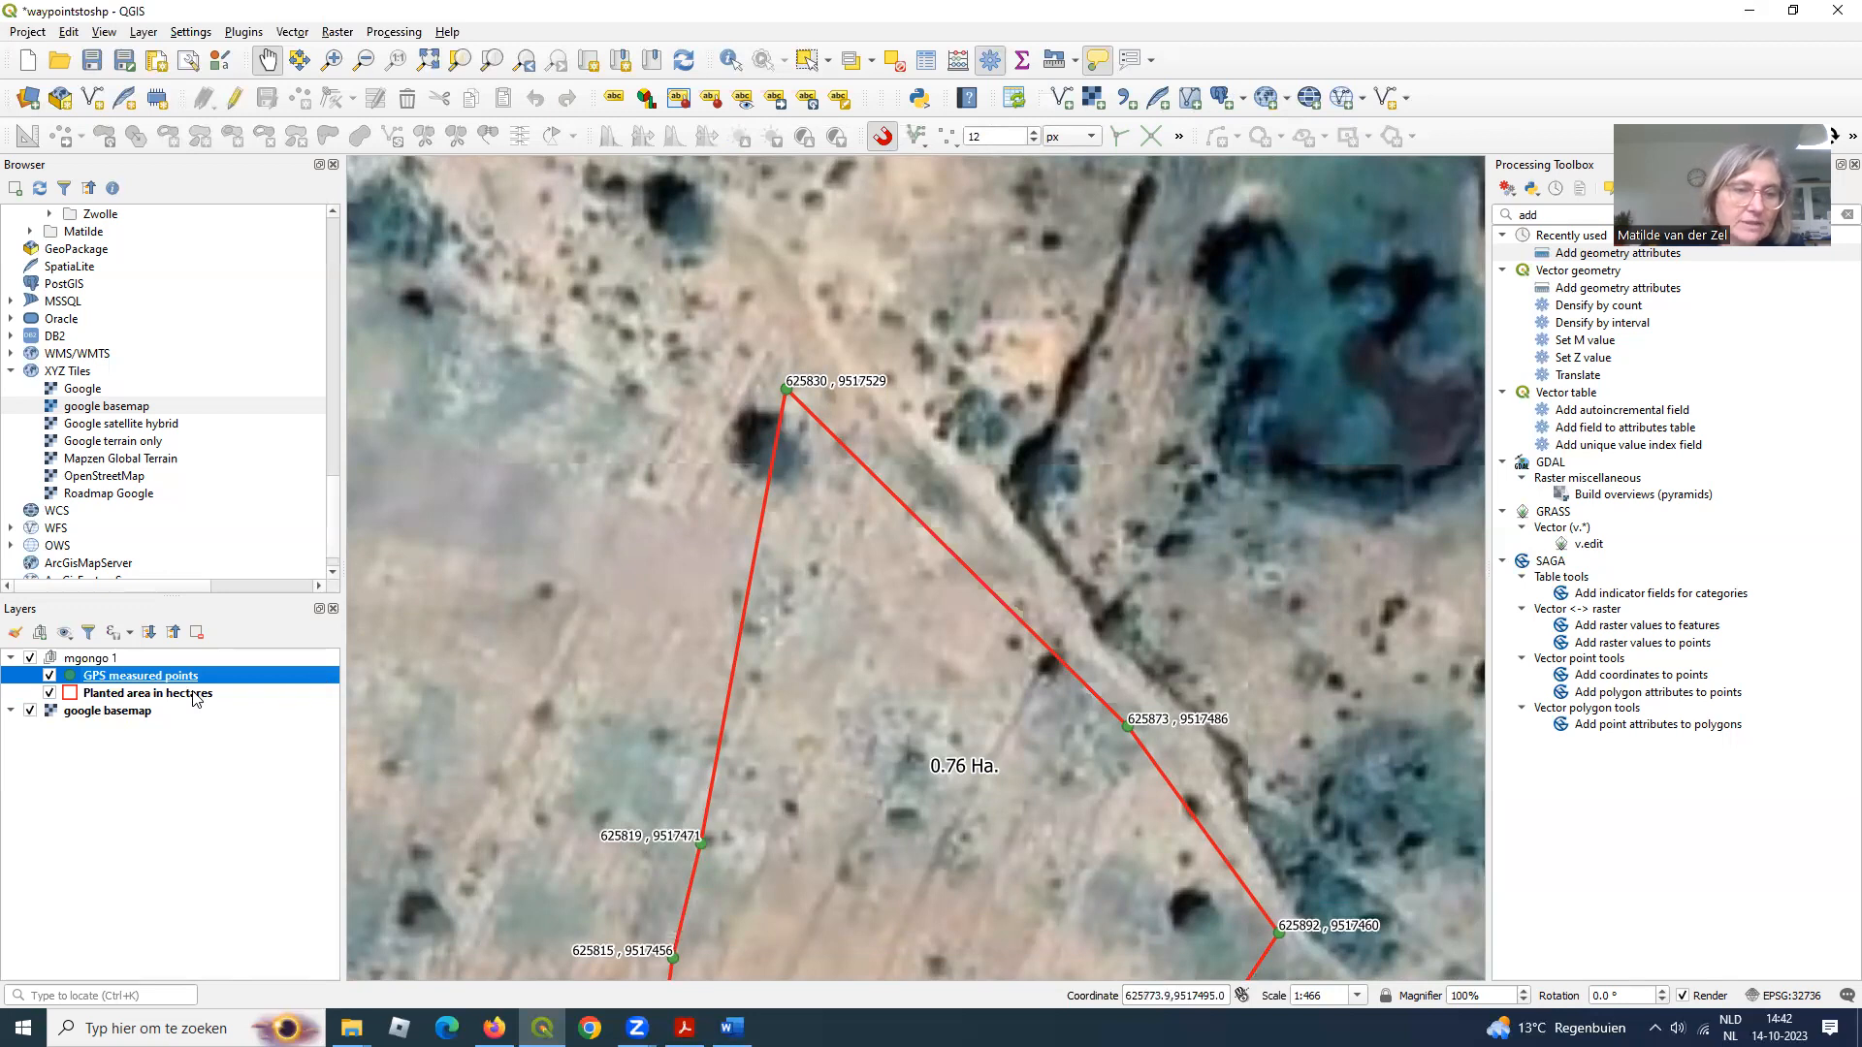
# - Label the polygon of the Planted area in hectares layer with its Name field
pyautogui.rightClick(194, 698)
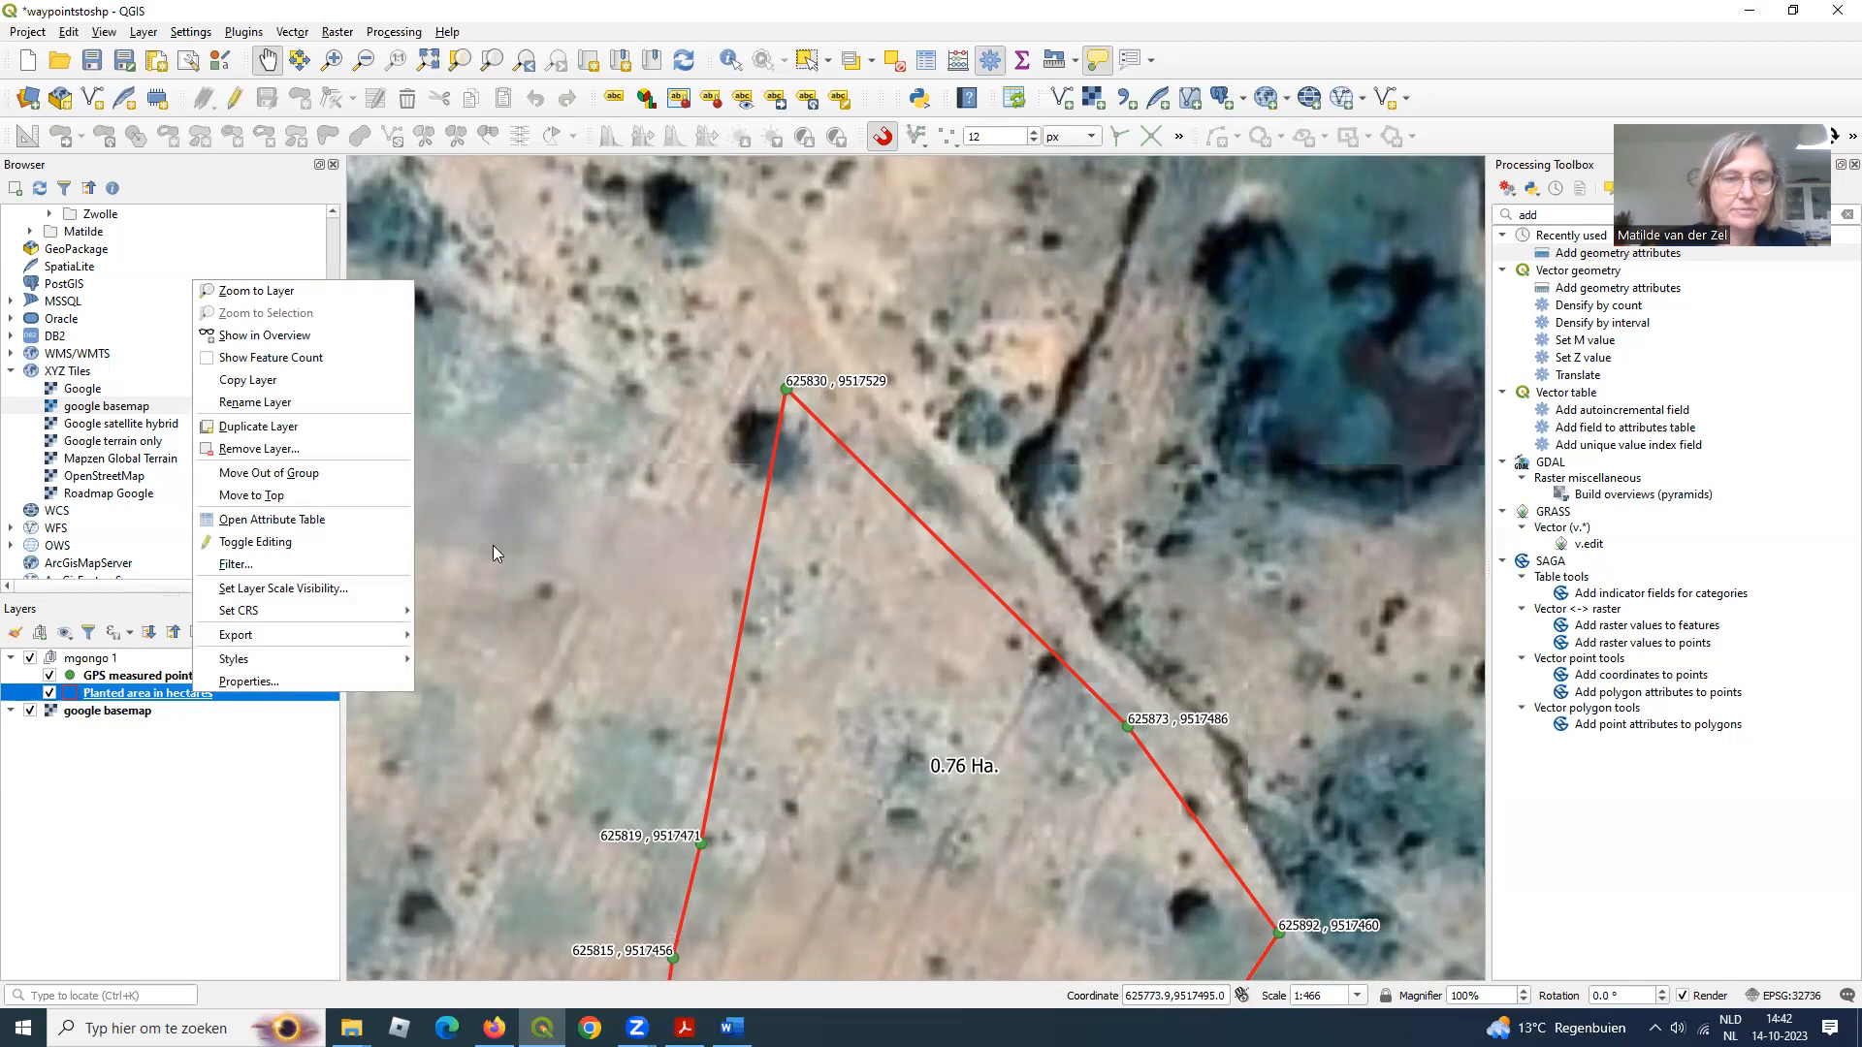
pyautogui.moveTo(432, 496); pyautogui.dragTo(694, 533)
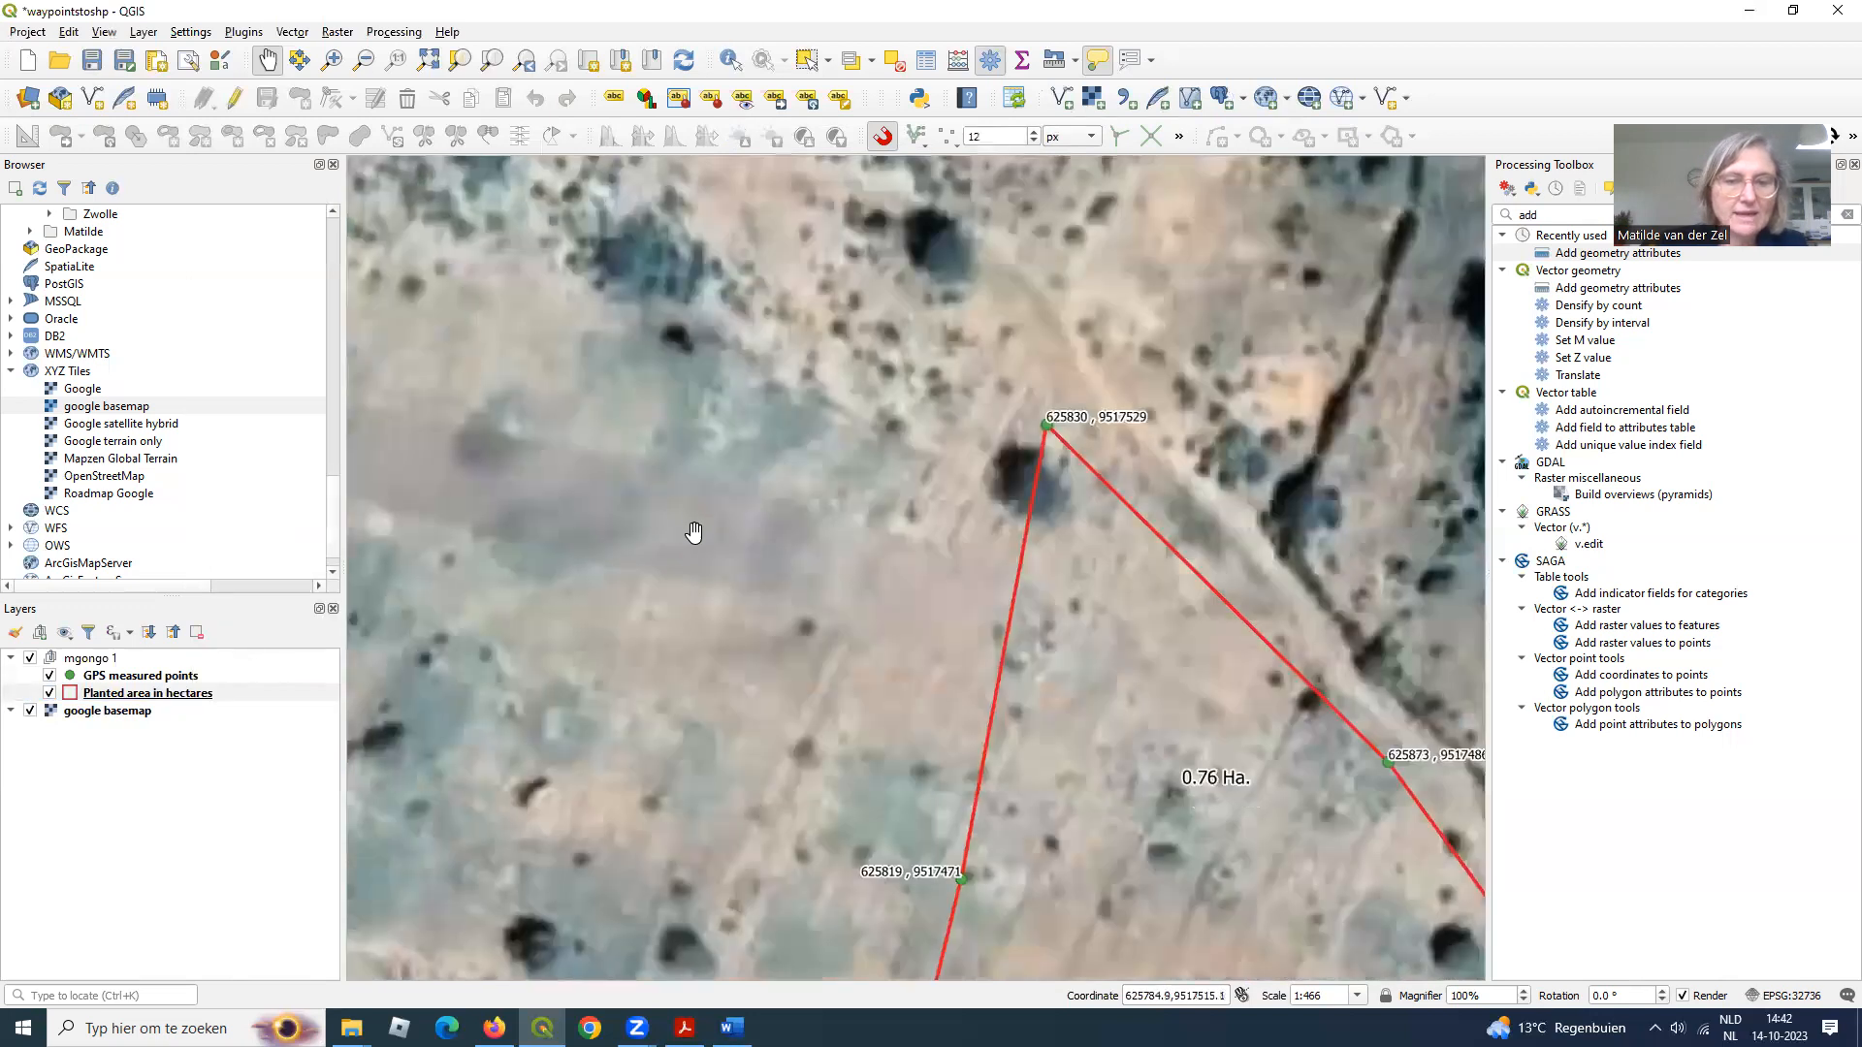
pyautogui.scroll(-2, 694, 533)
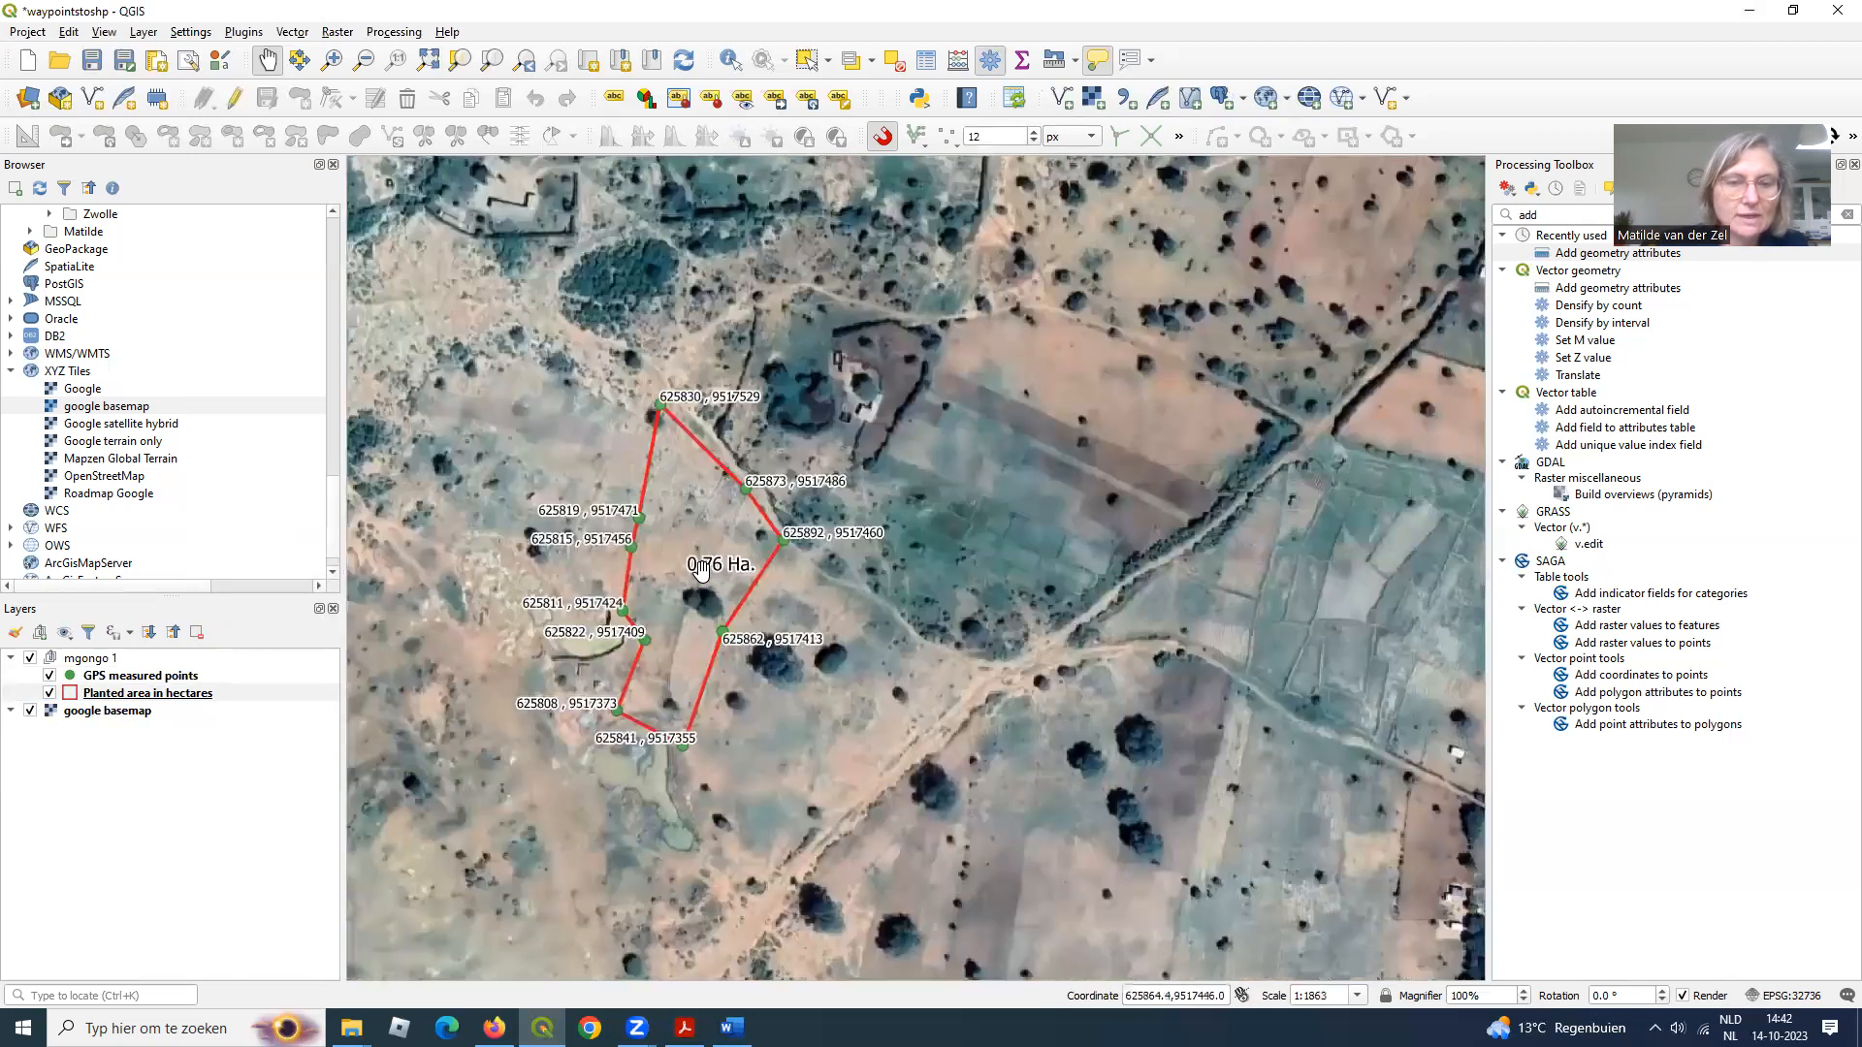
pyautogui.scroll(1, 834, 536)
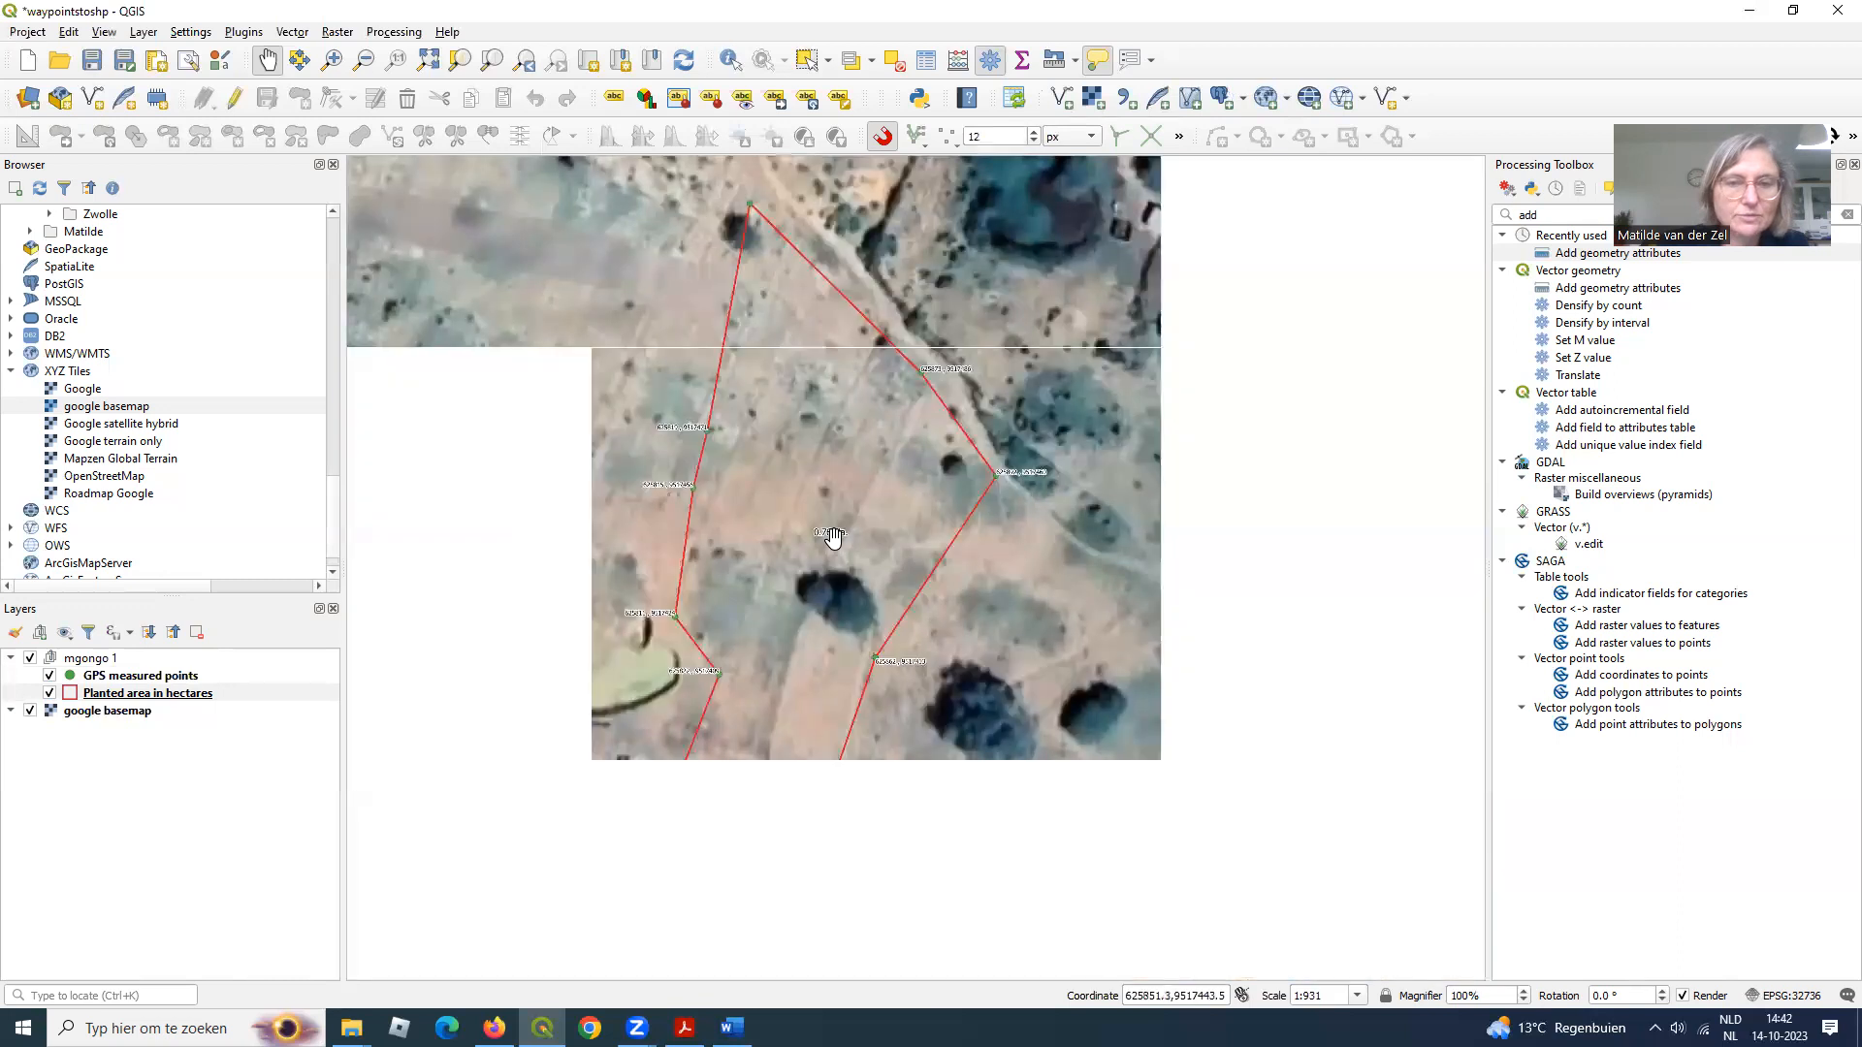
pyautogui.rightClick(130, 695)
pyautogui.click(156, 684)
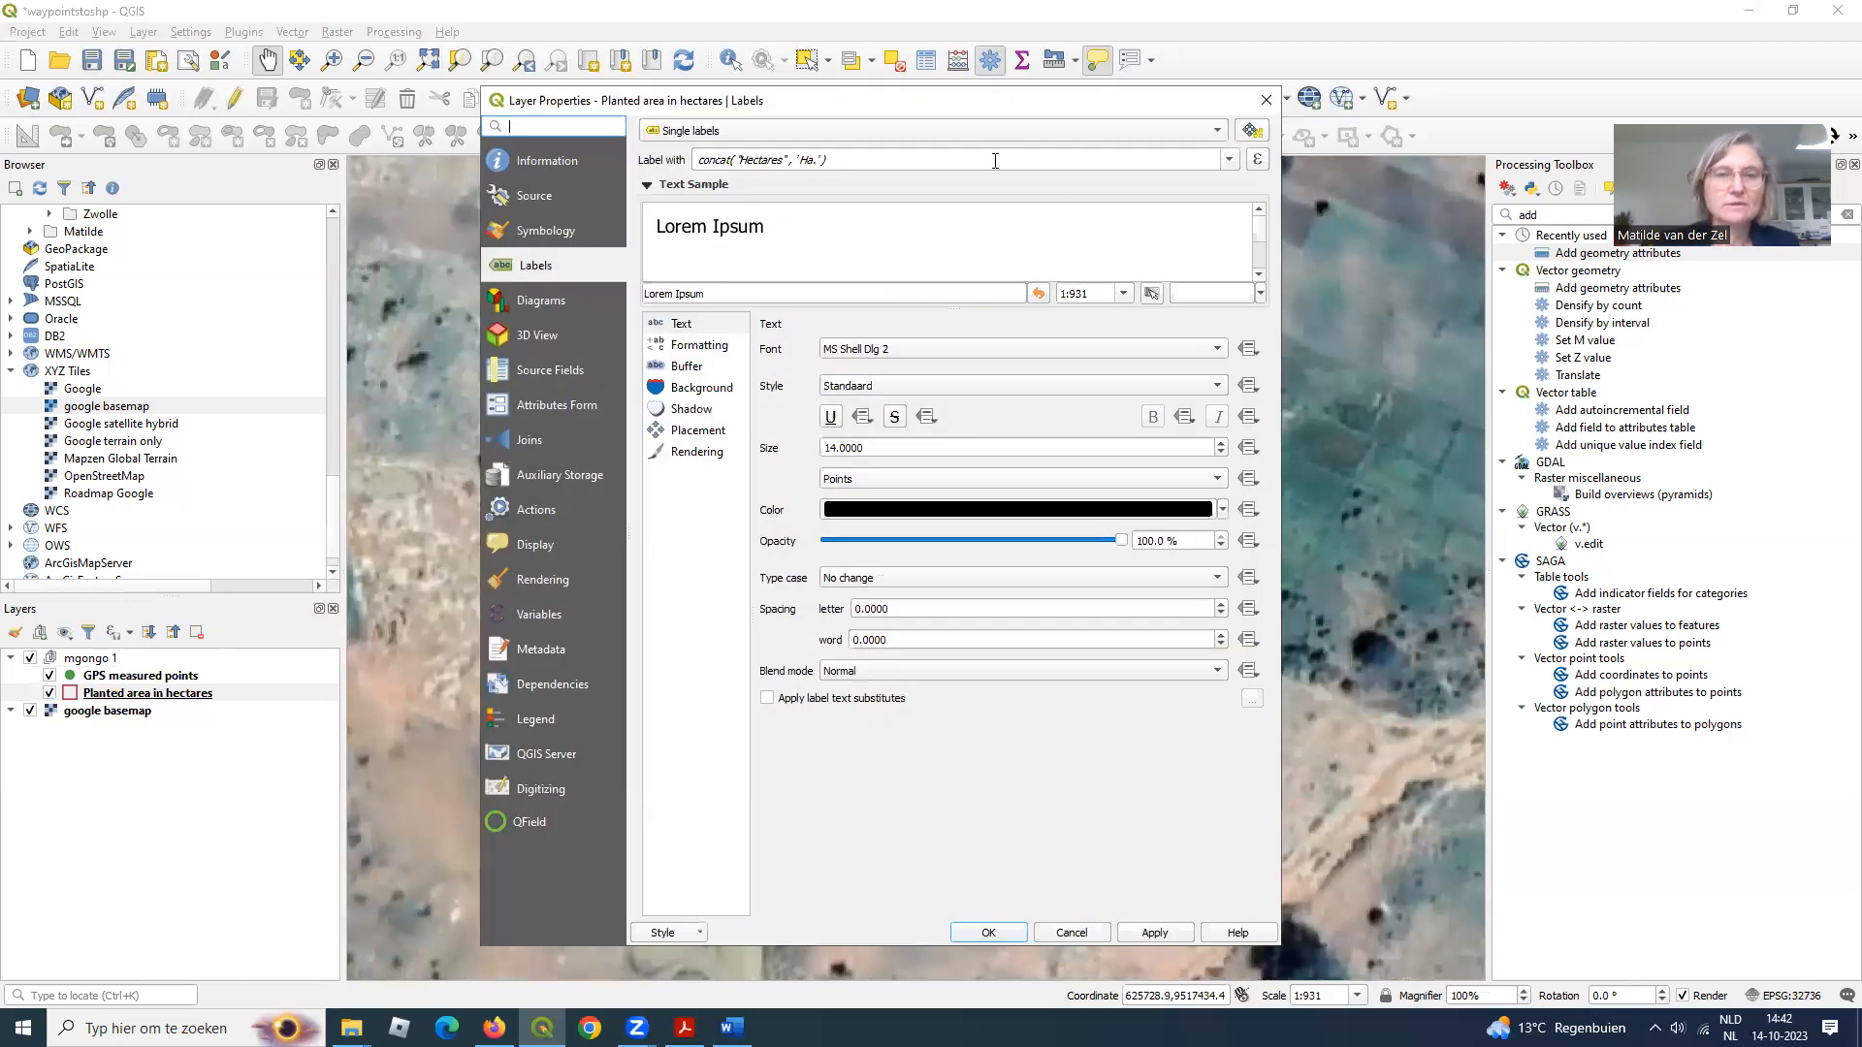
pyautogui.click(994, 161)
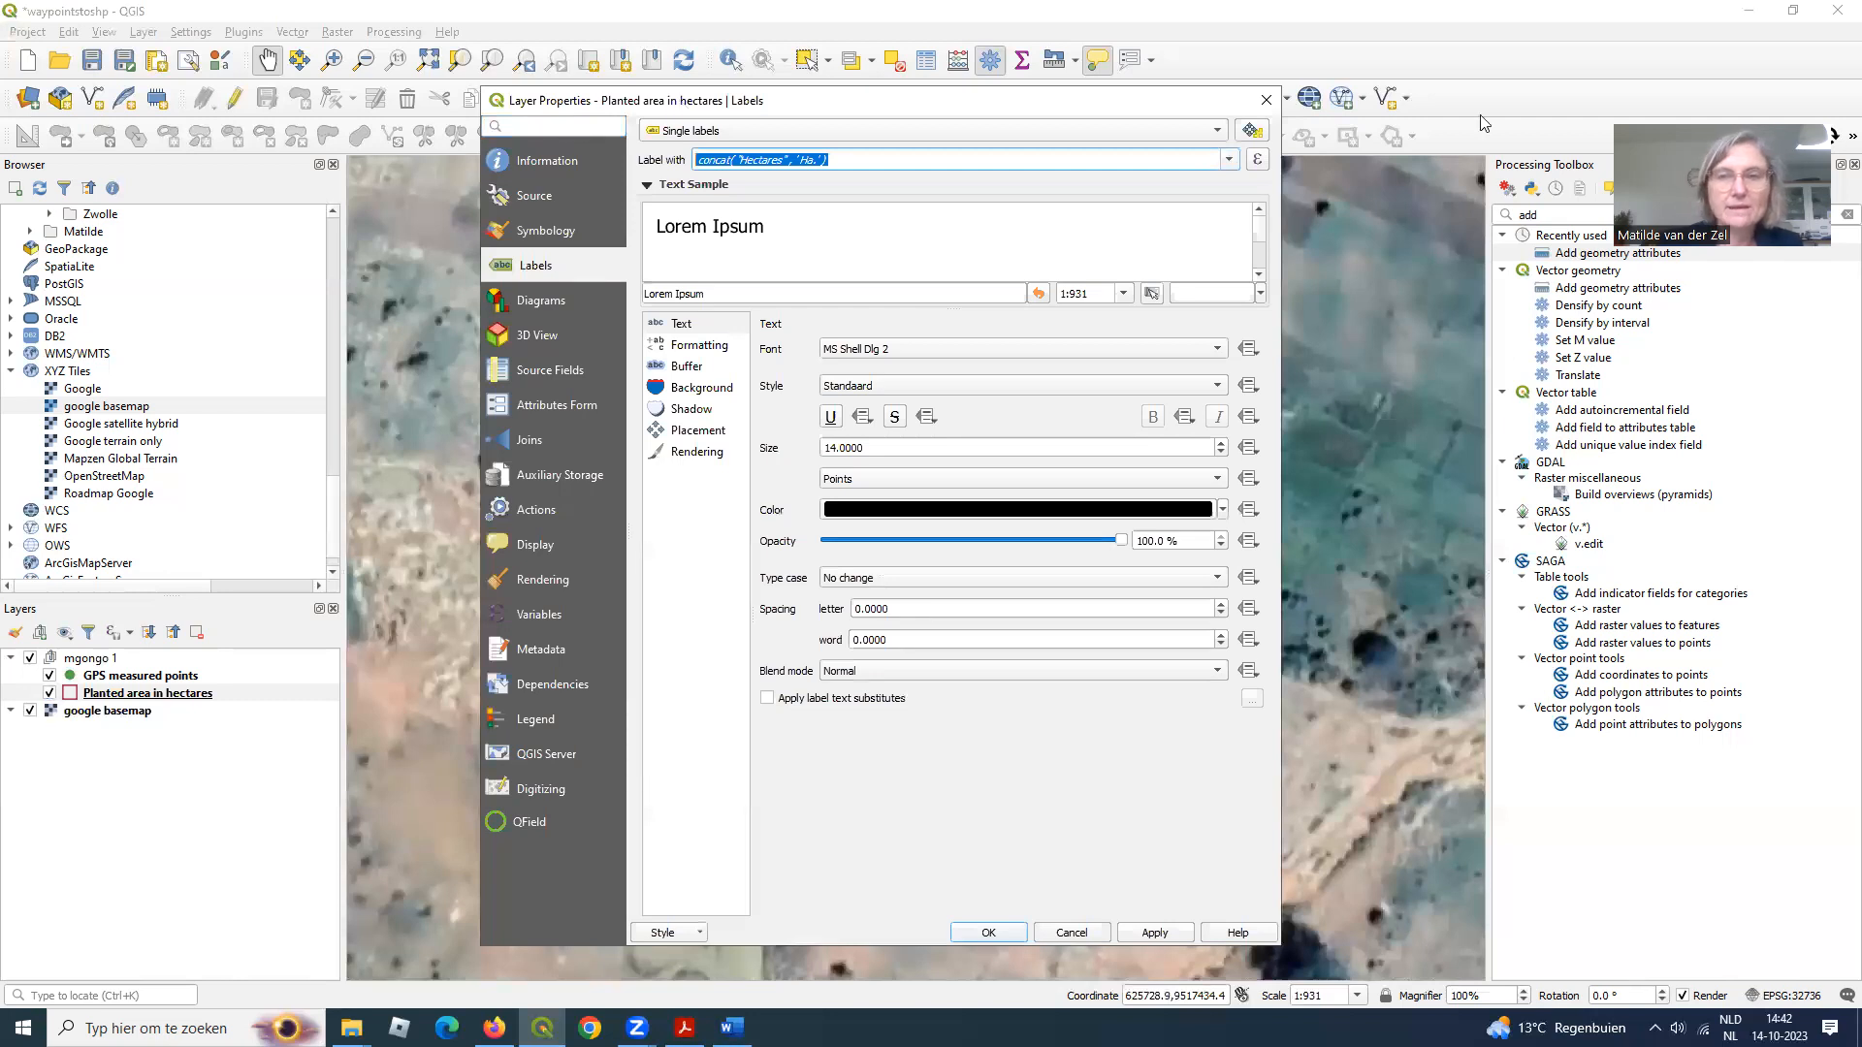
pyautogui.click(1228, 159)
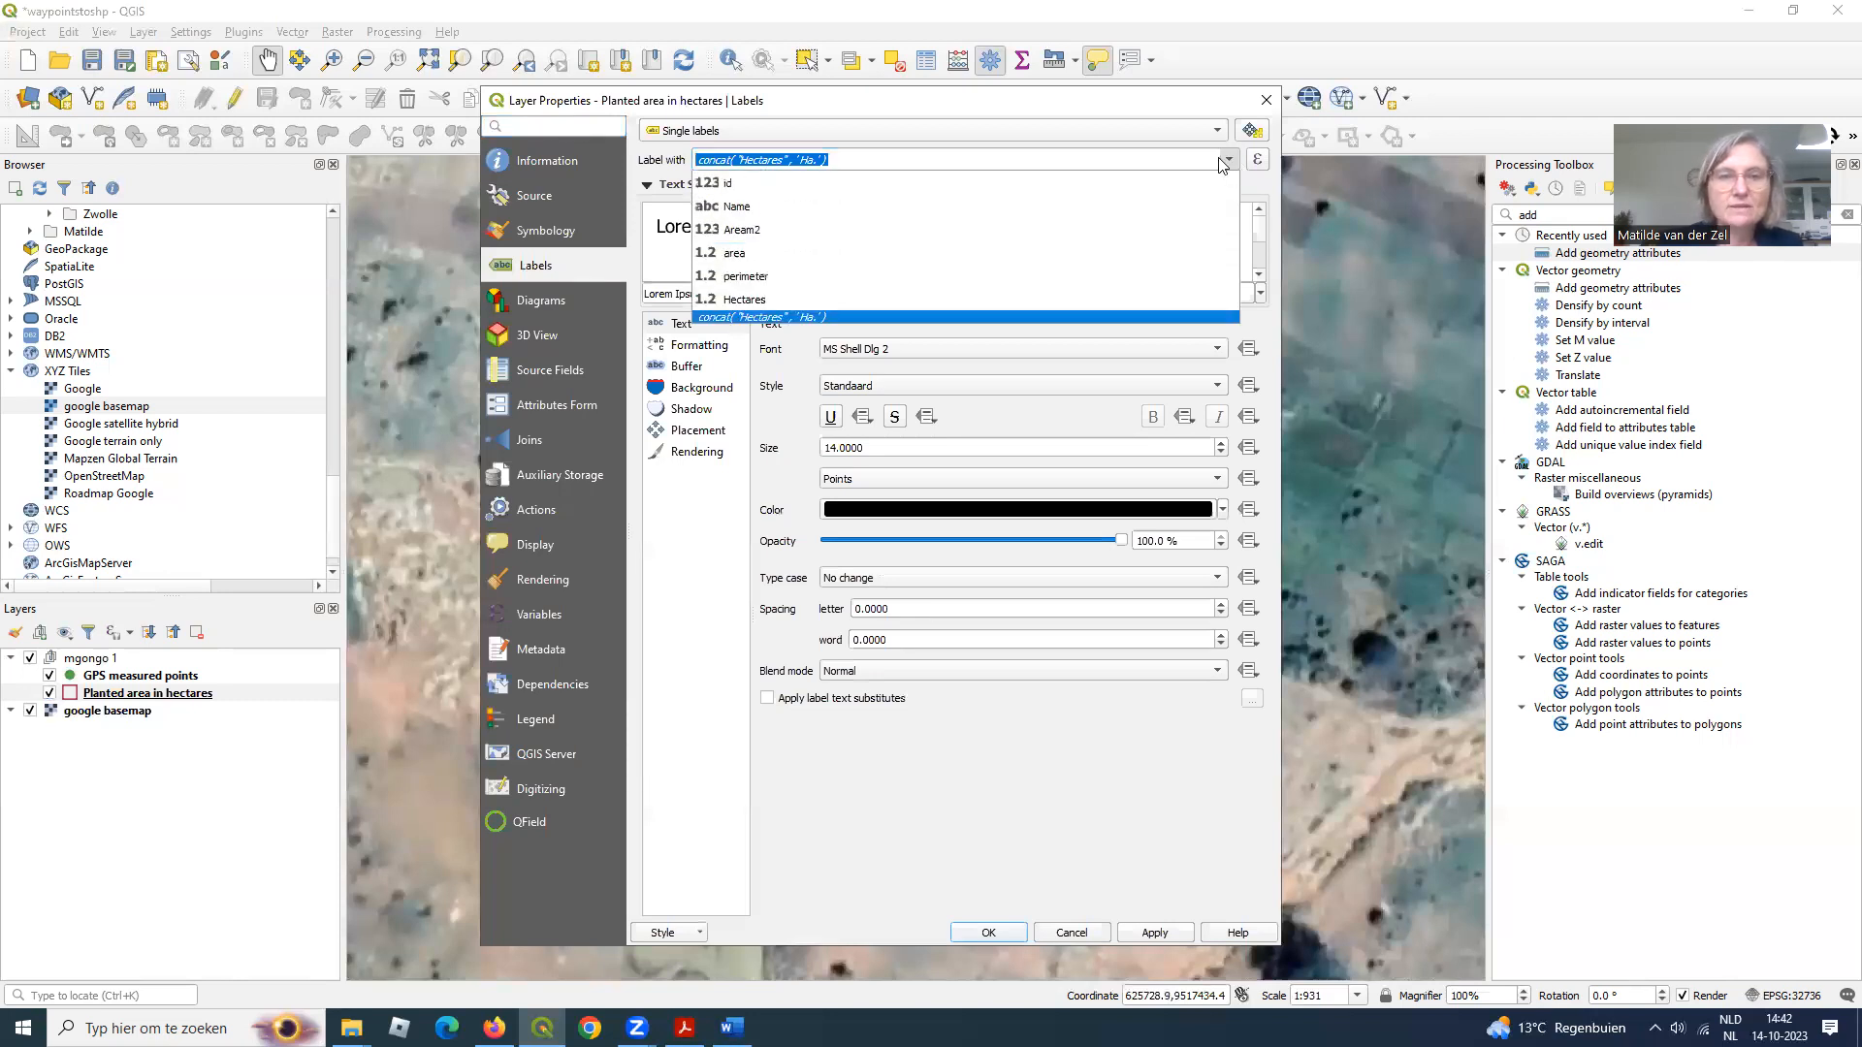
pyautogui.click(1014, 206)
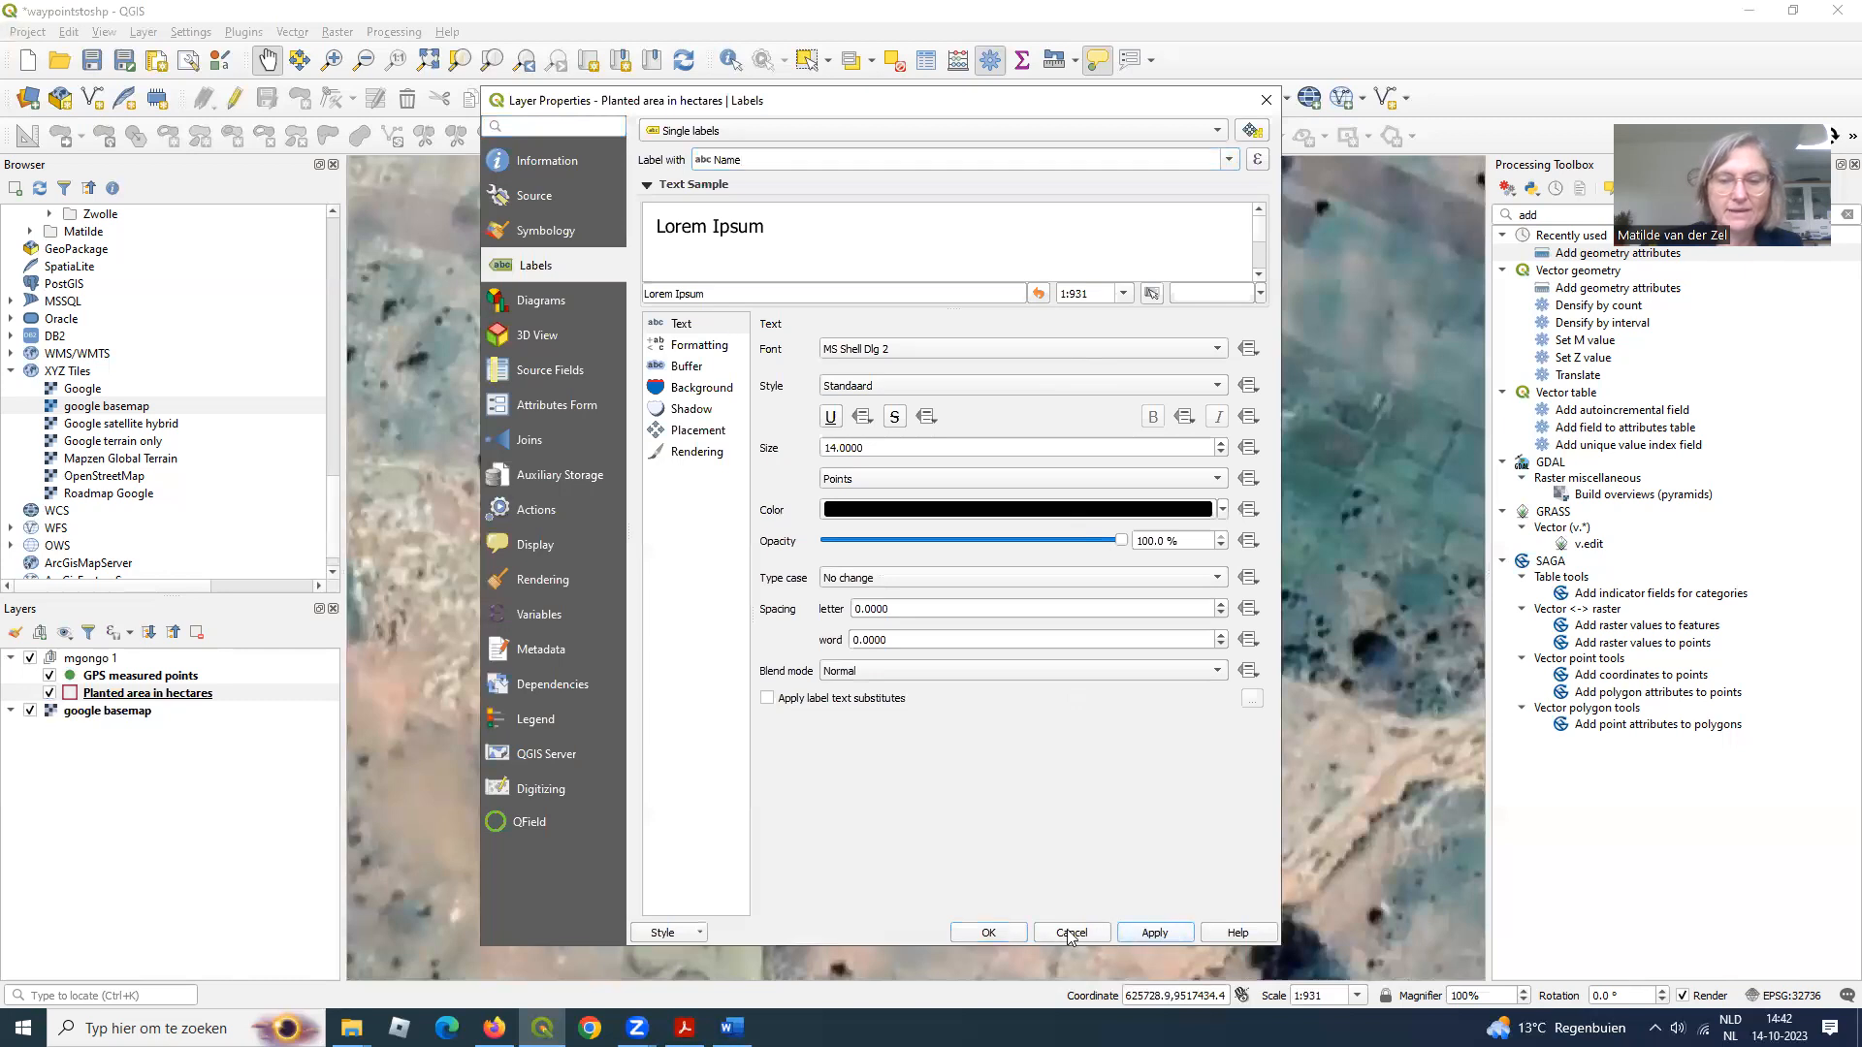
pyautogui.click(1016, 935)
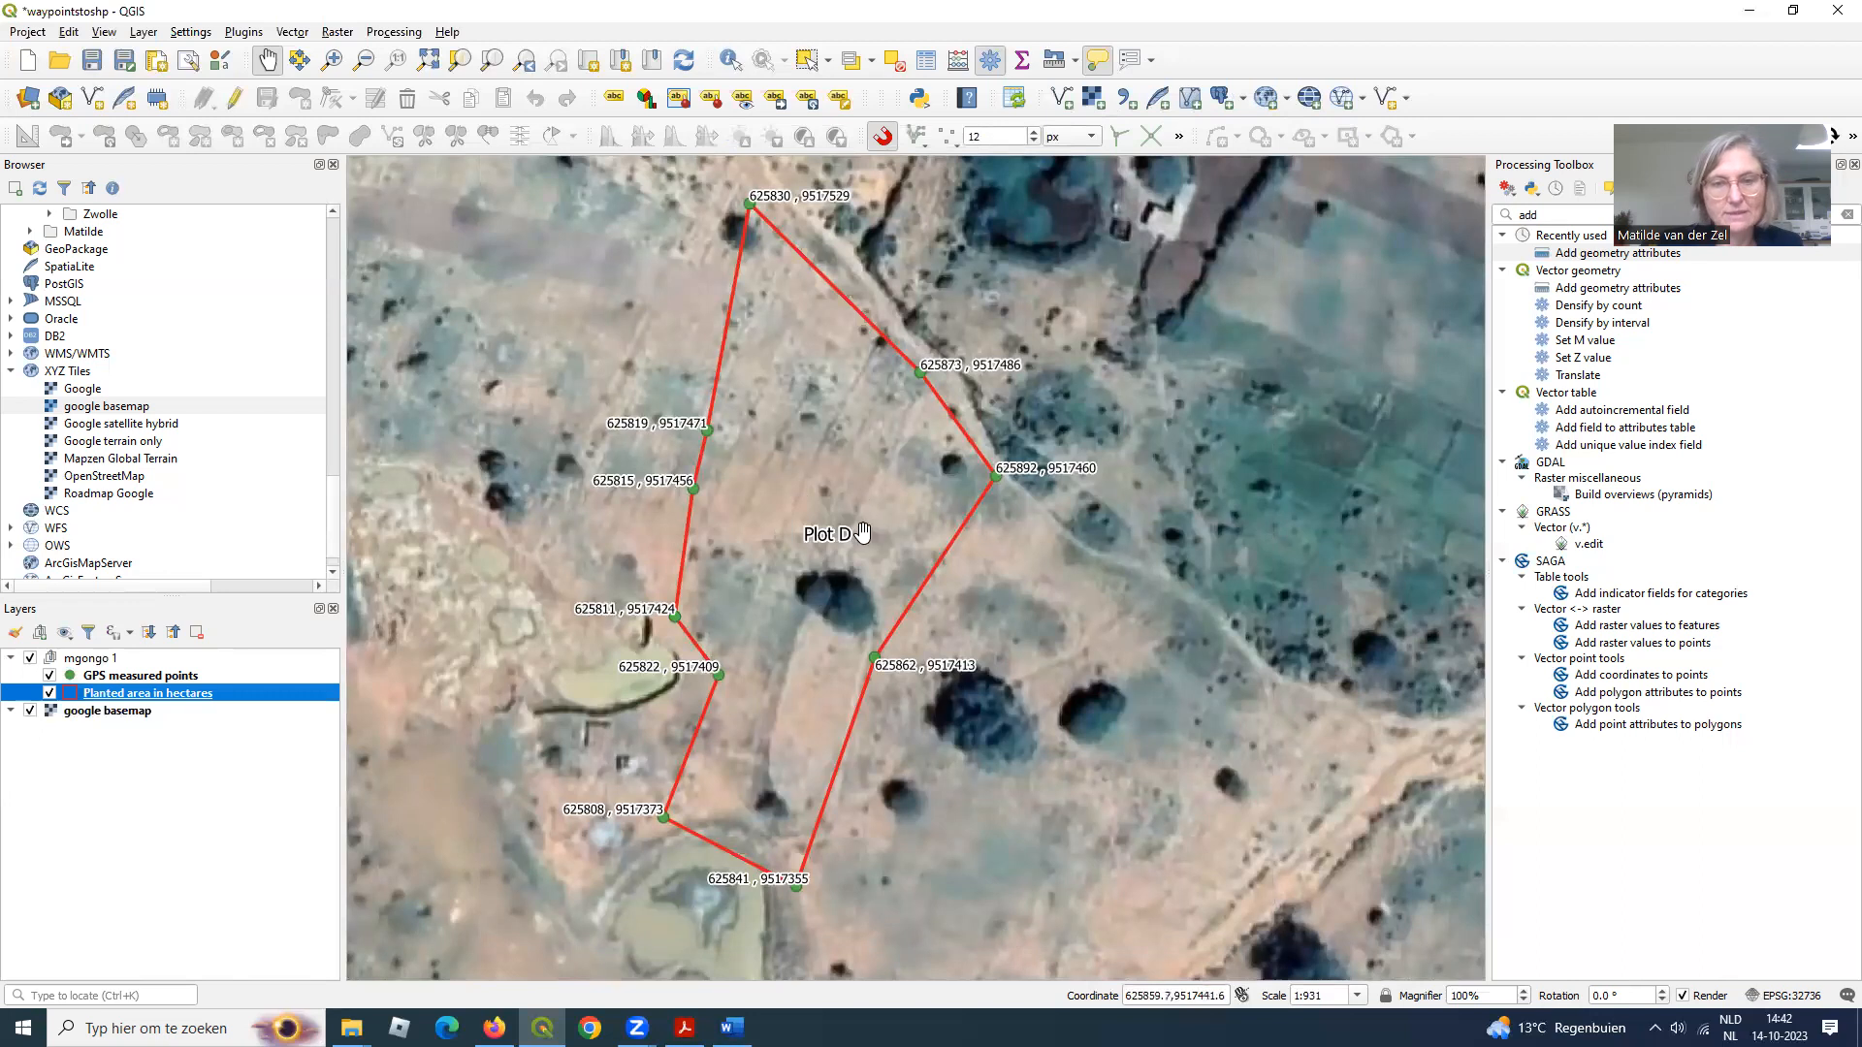
# - Review the Planted area in hectares attribute table and set the layer's label expression to concat( "Hectares" , ' Ha.' )
pyautogui.rightClick(171, 697)
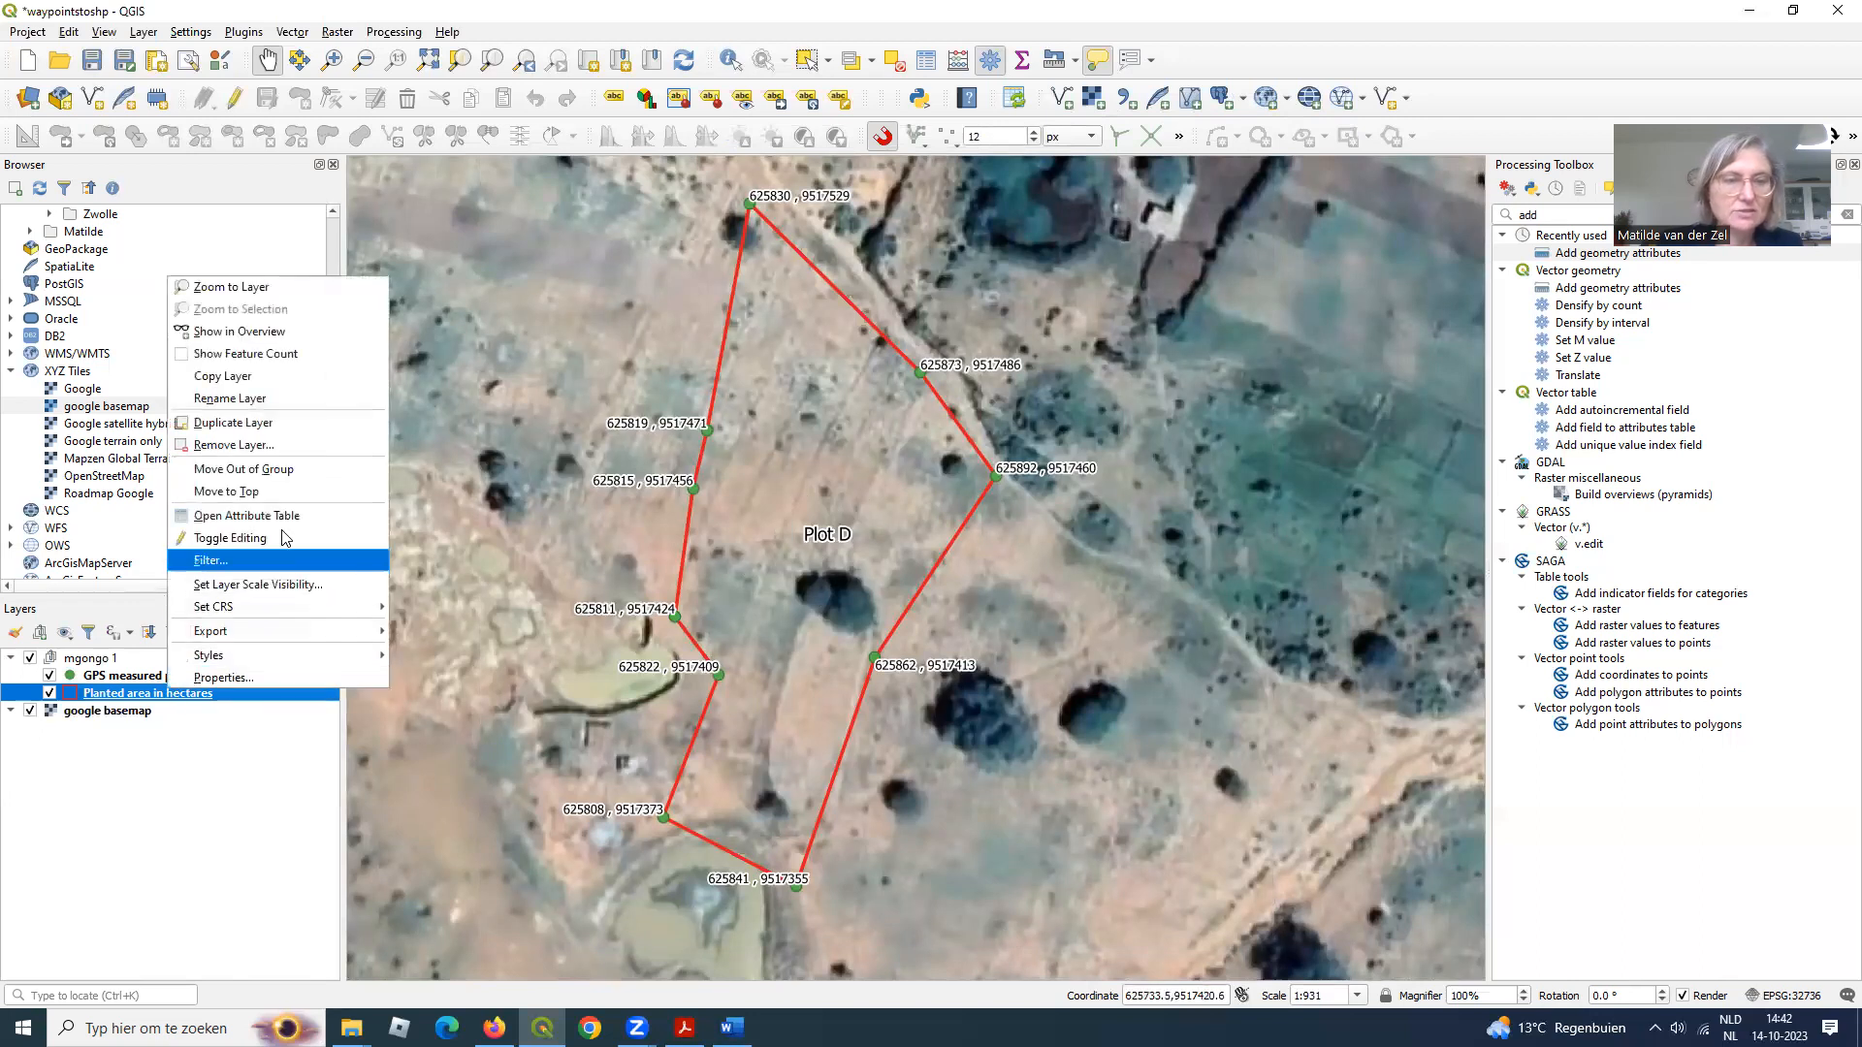
pyautogui.click(252, 517)
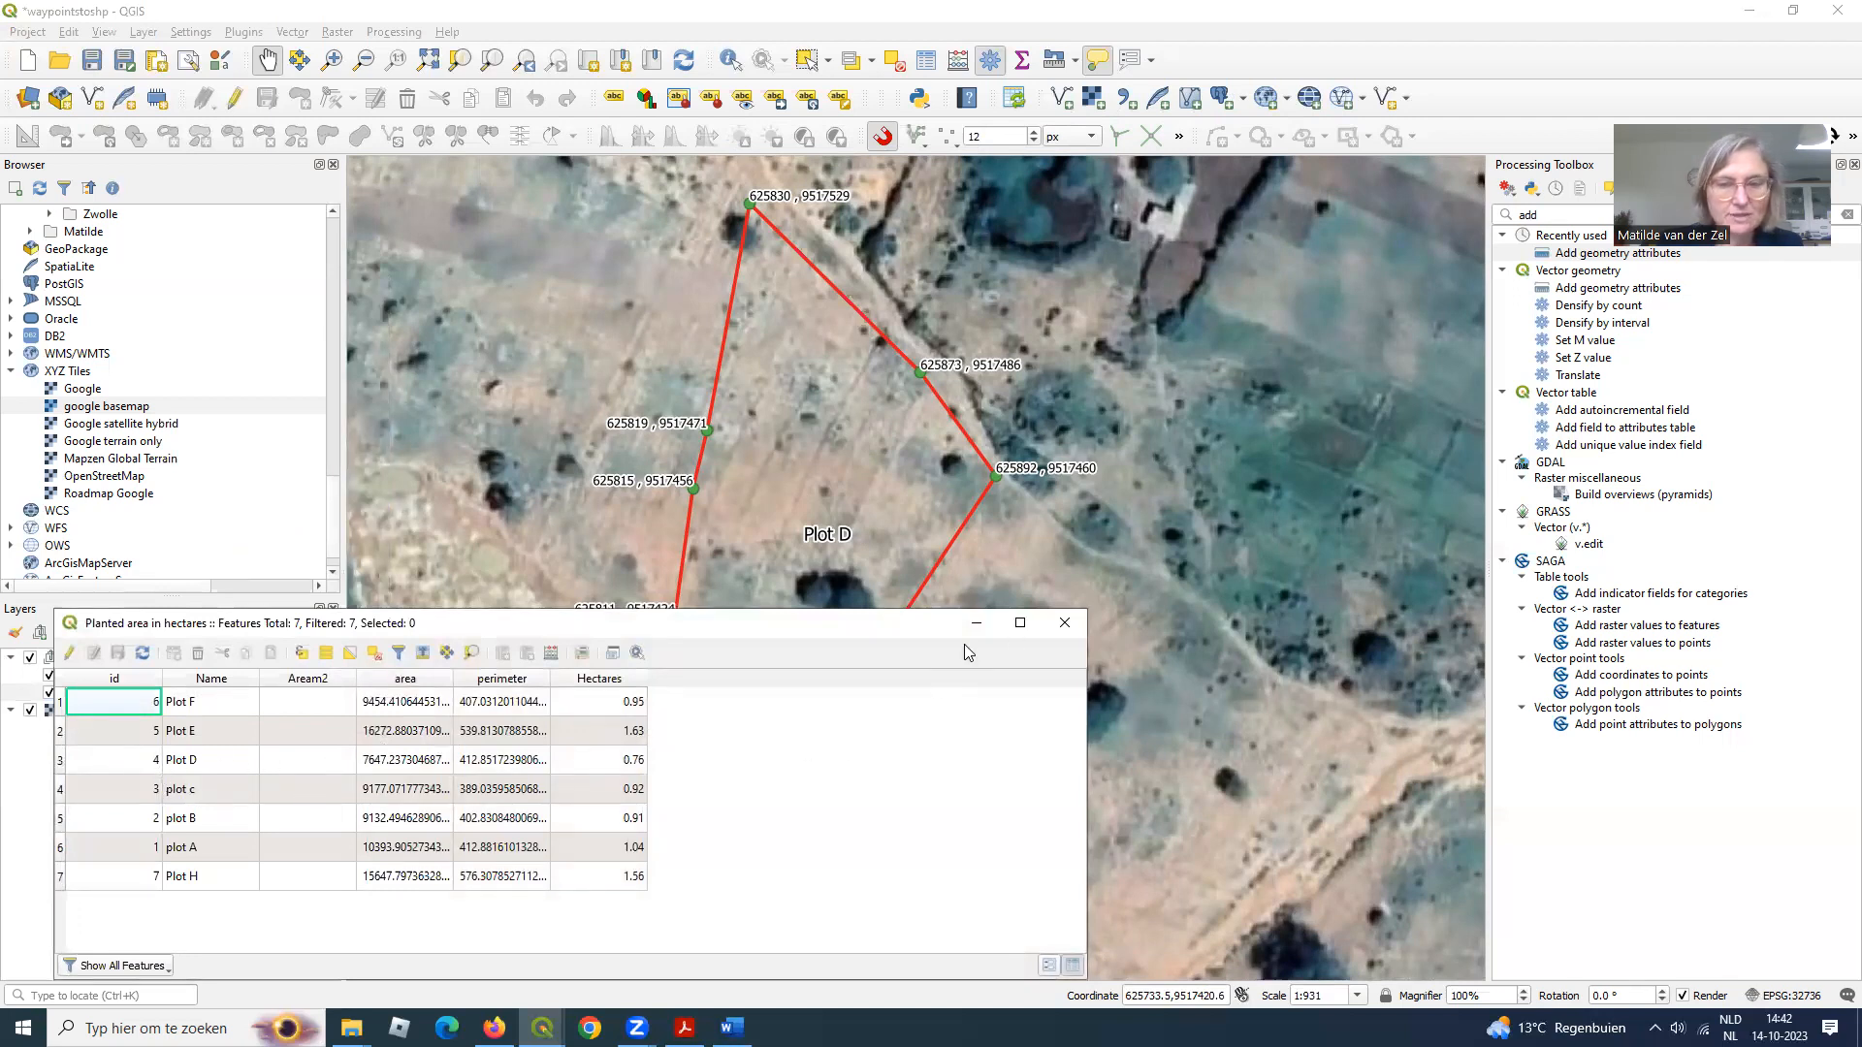
pyautogui.click(1065, 624)
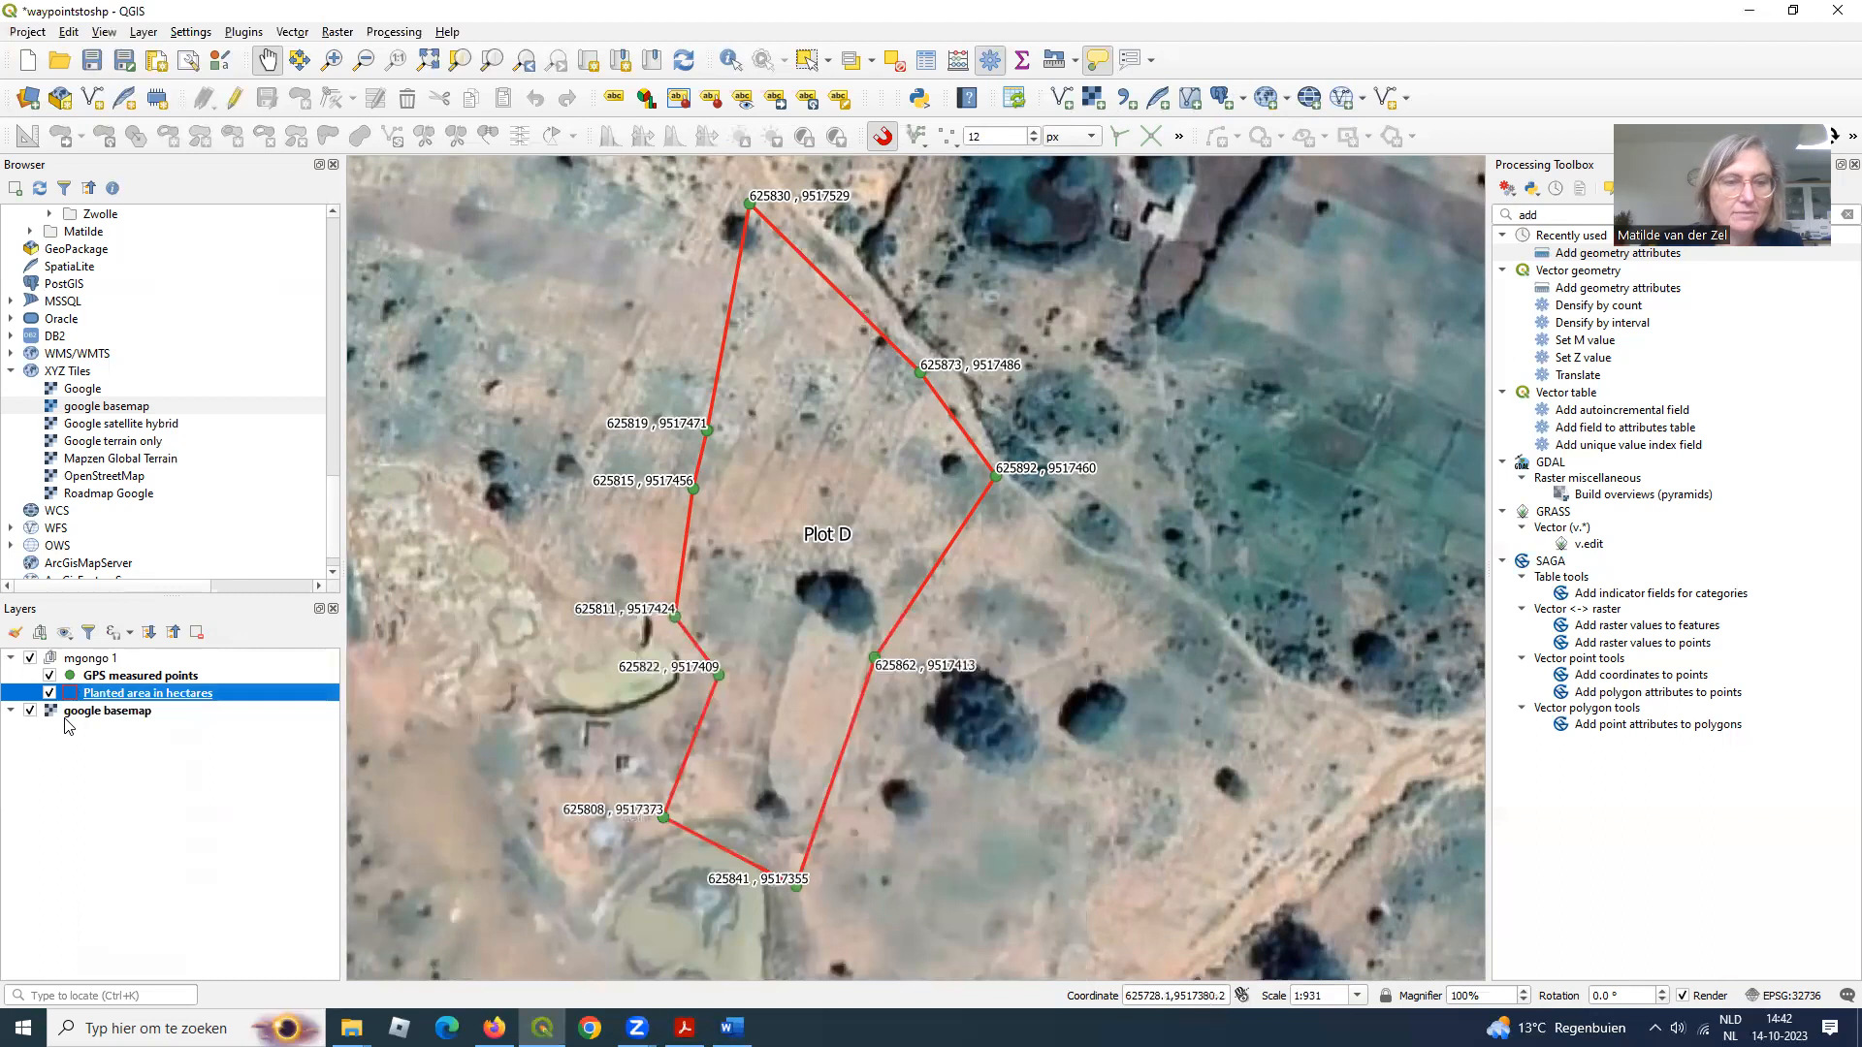
pyautogui.rightClick(150, 700)
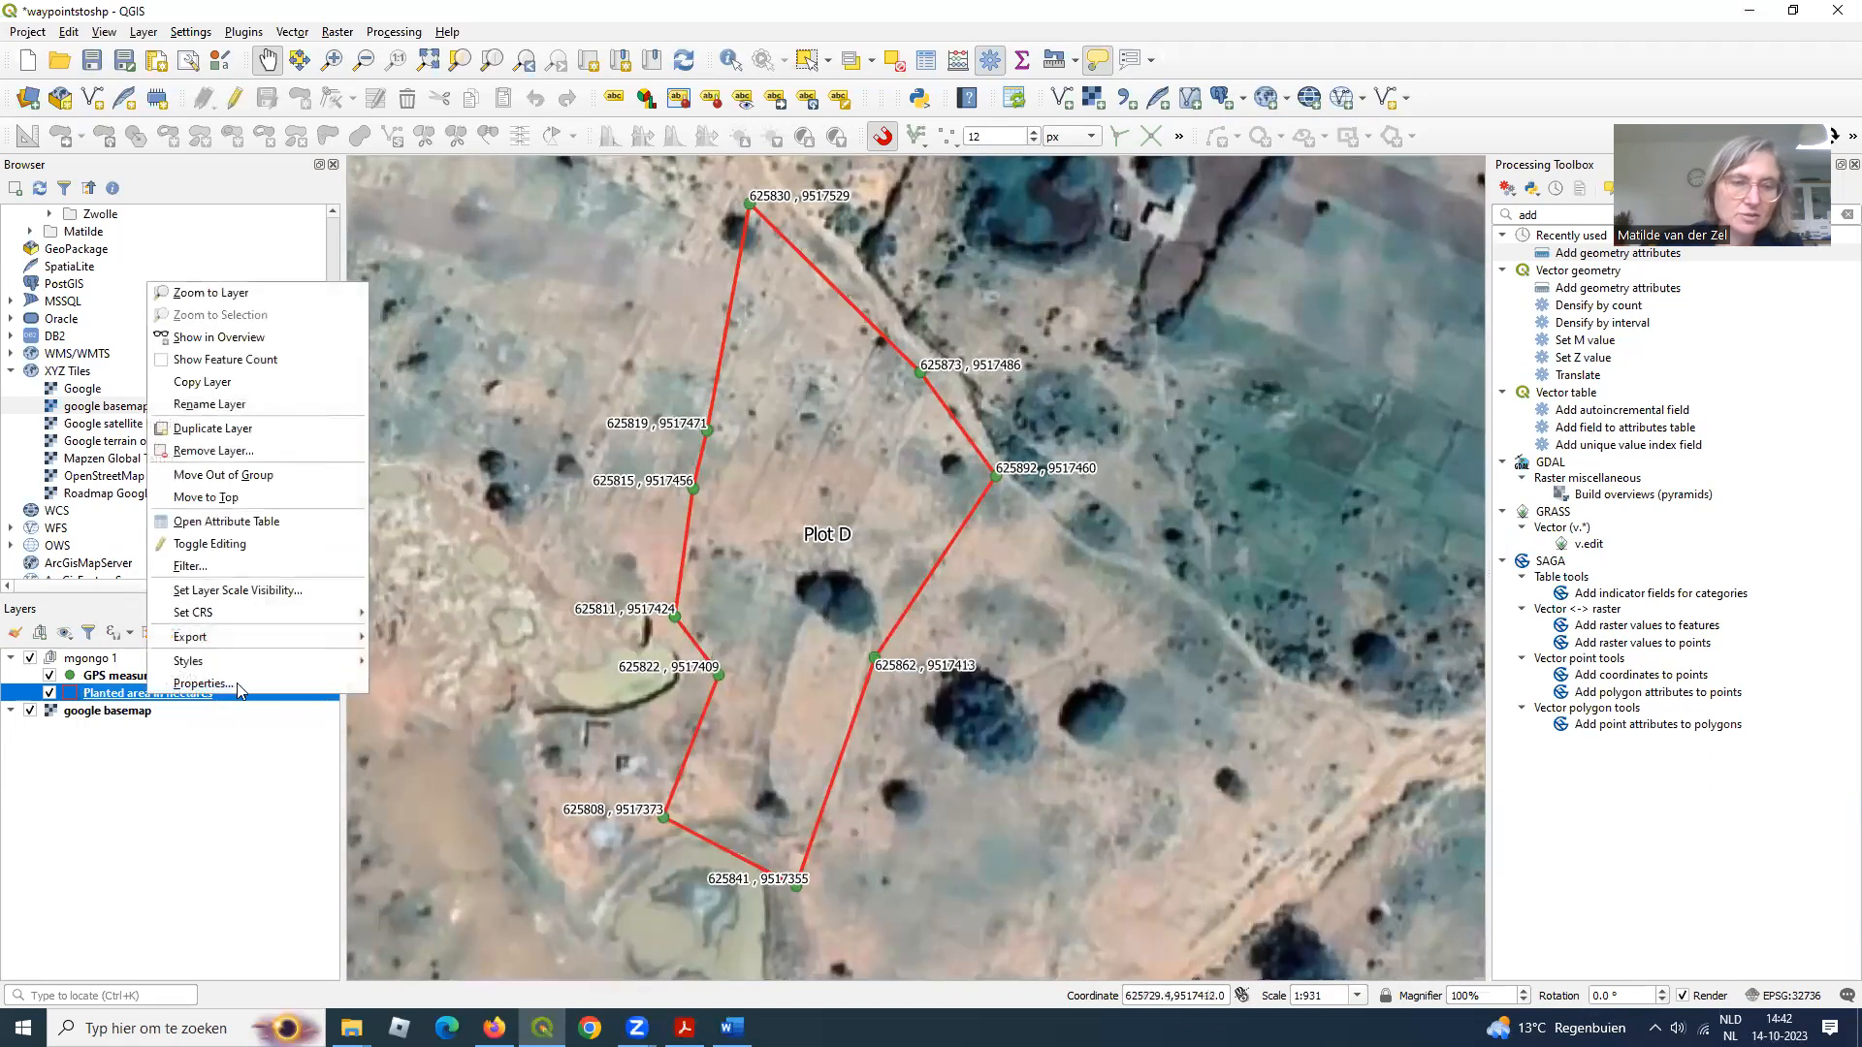
pyautogui.click(239, 684)
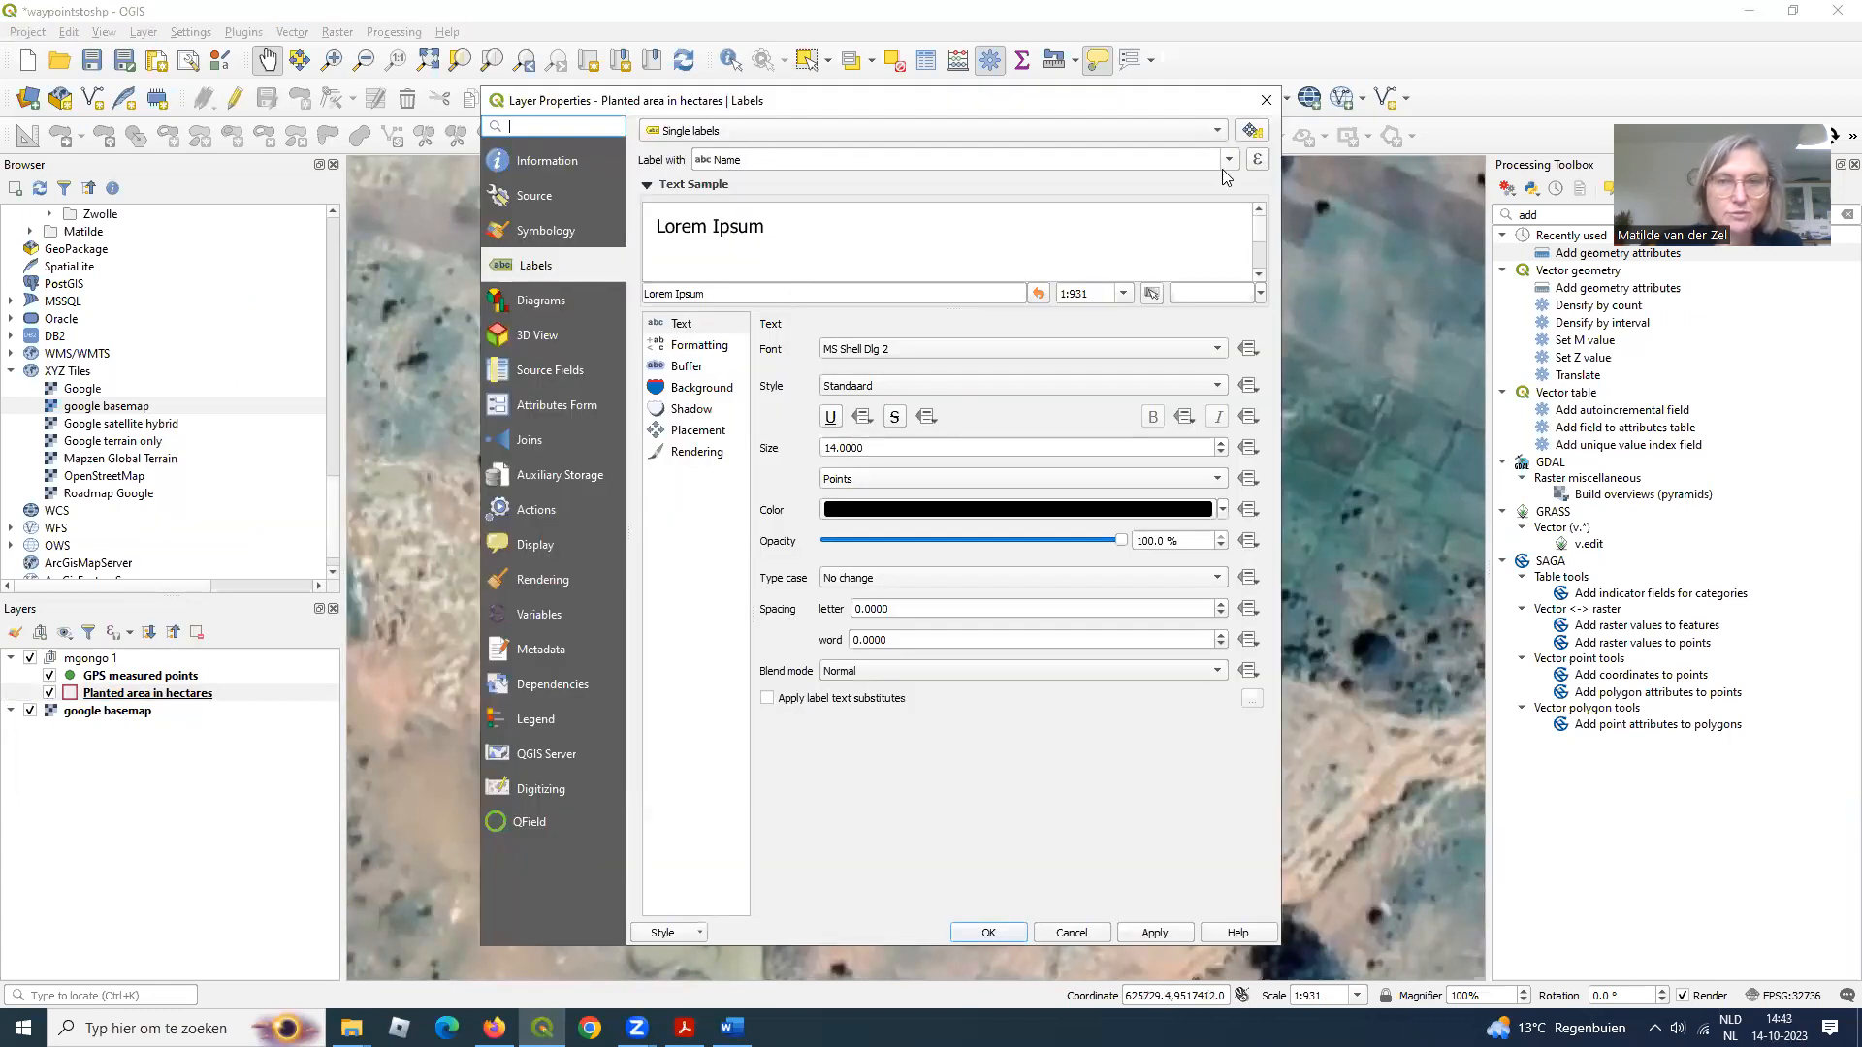
pyautogui.click(1258, 165)
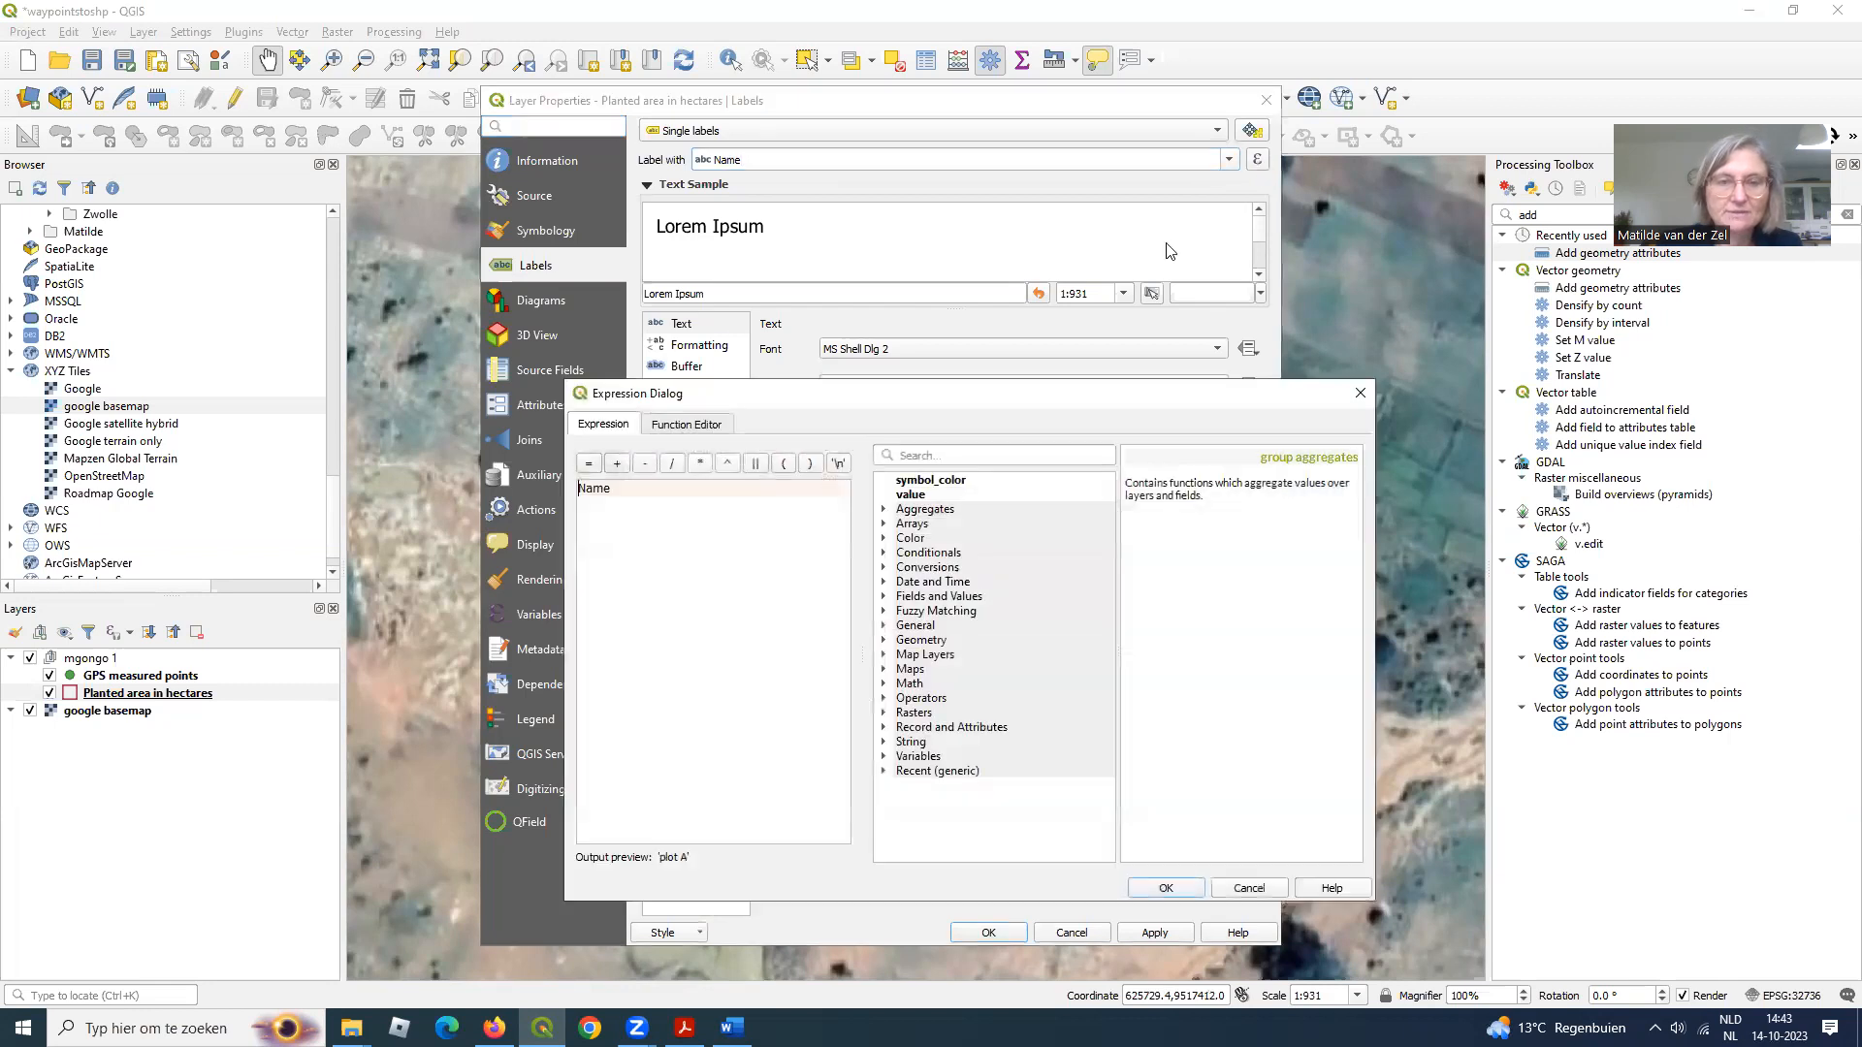
pyautogui.hotkey('ctrl', 'a')
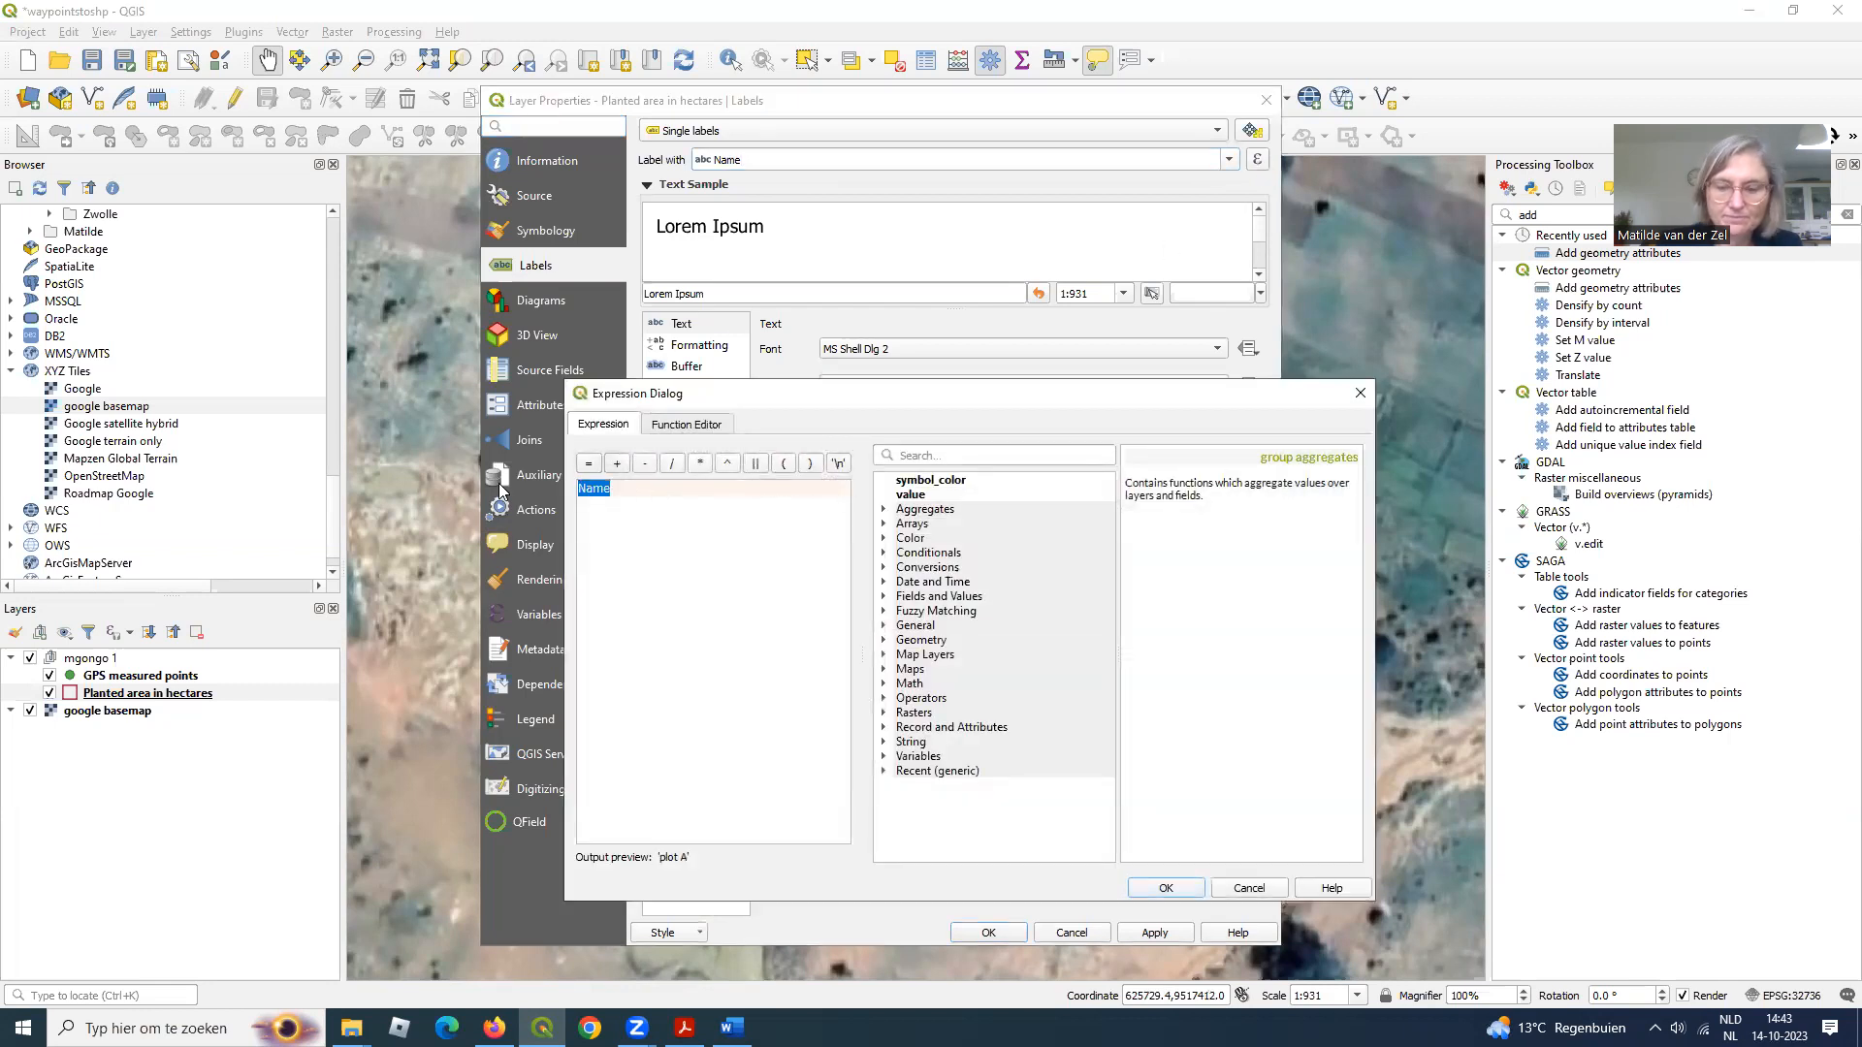
pyautogui.press('Delete')
pyautogui.write('concat( "Hectares" , \' Ha.\' )')
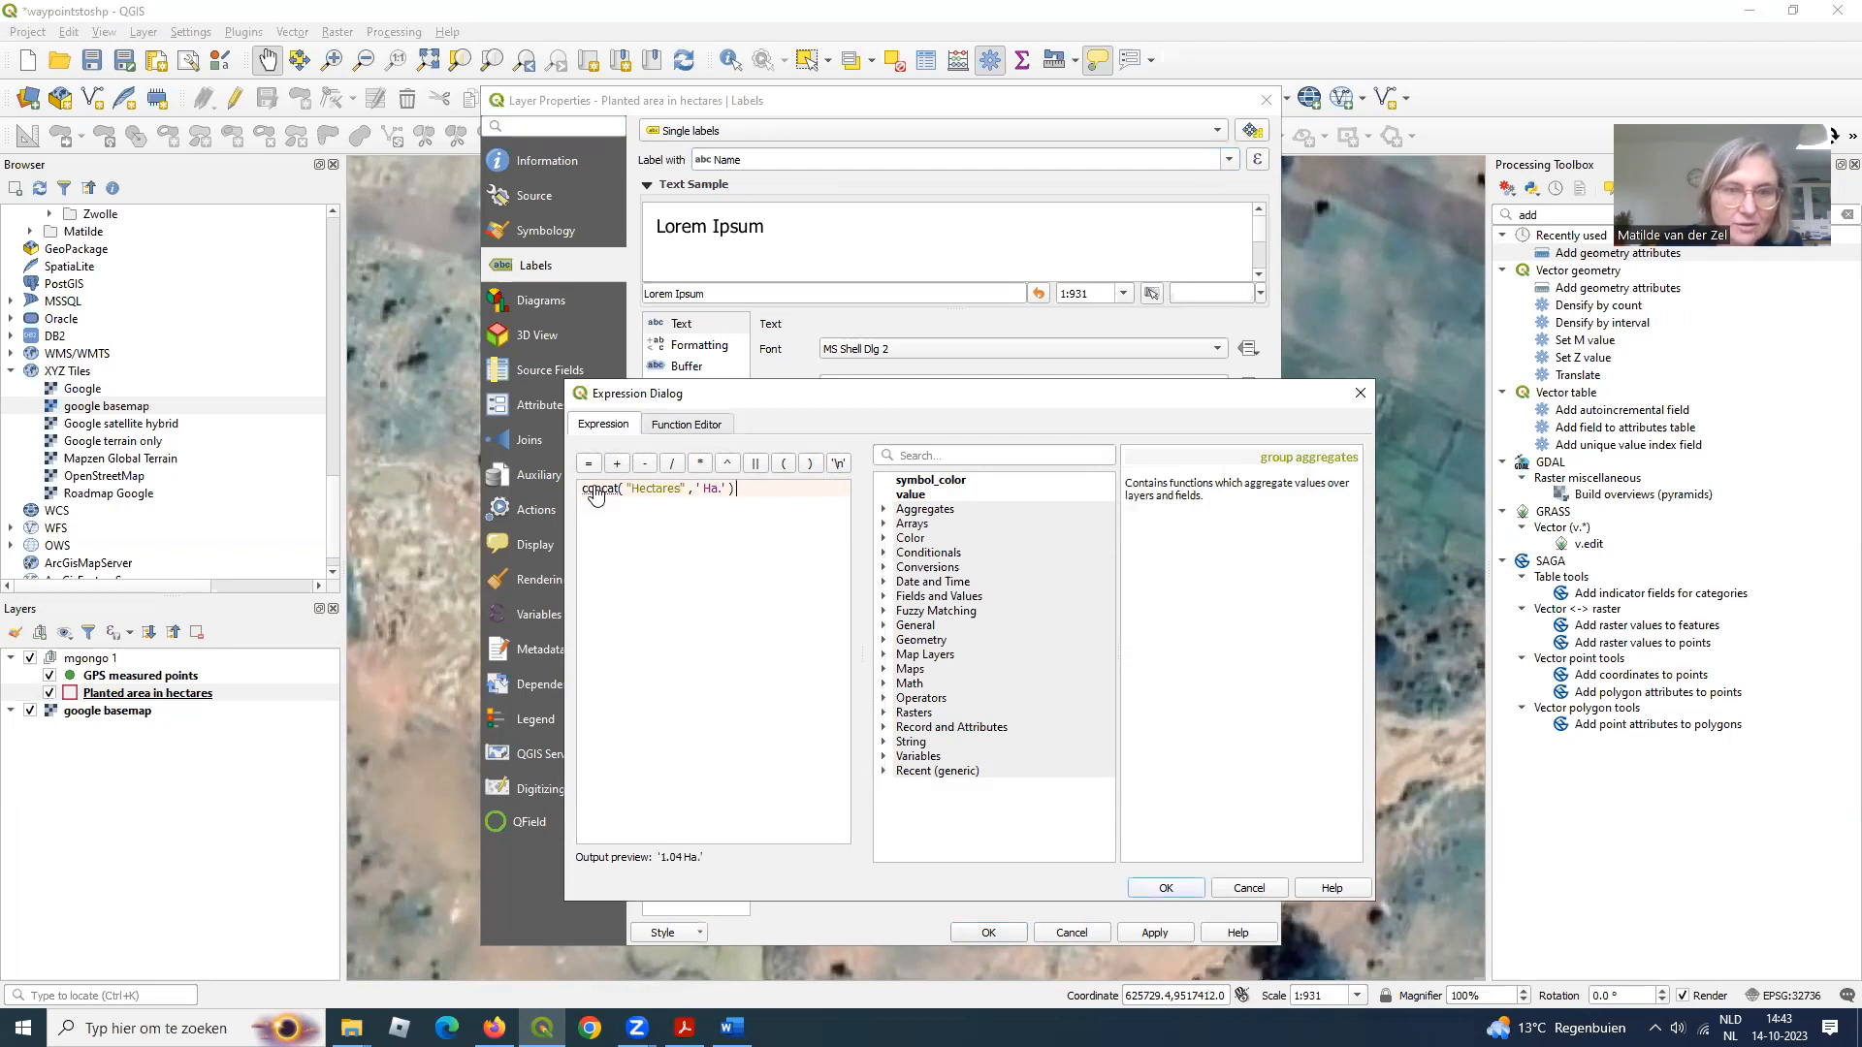
pyautogui.click(884, 596)
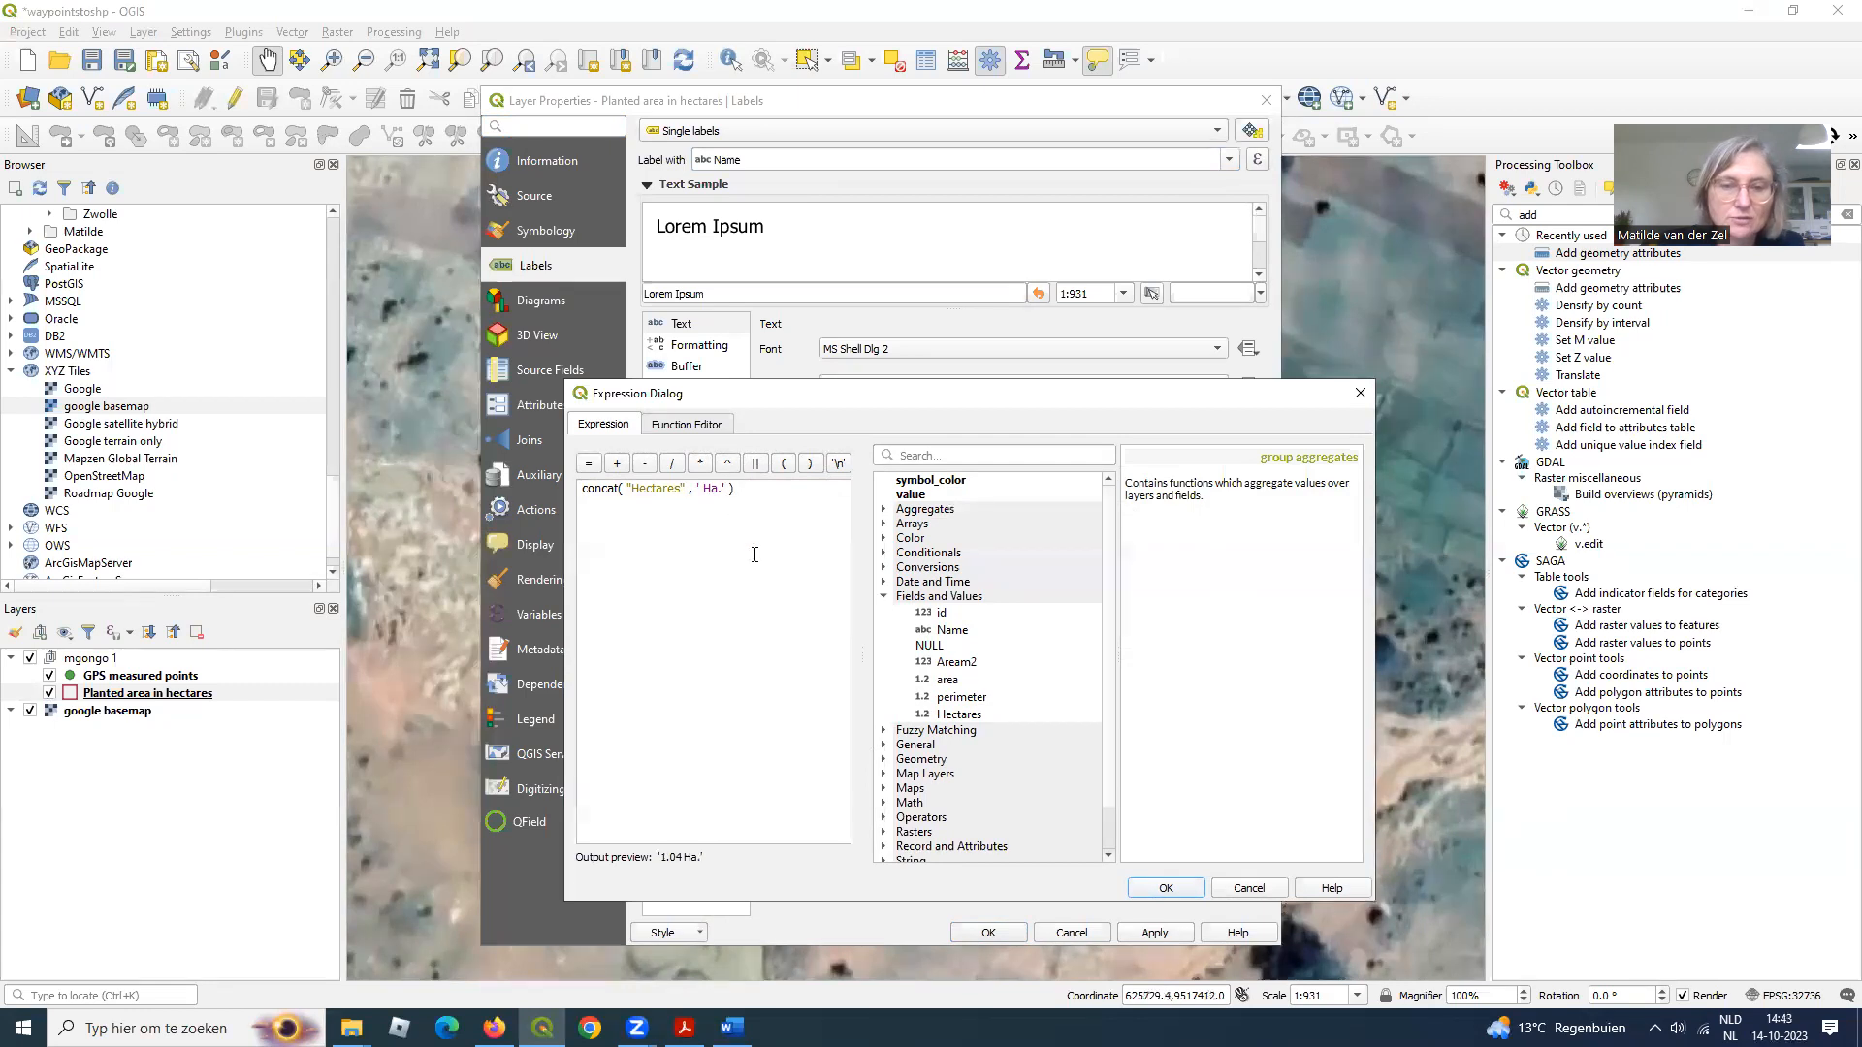
pyautogui.click(1162, 889)
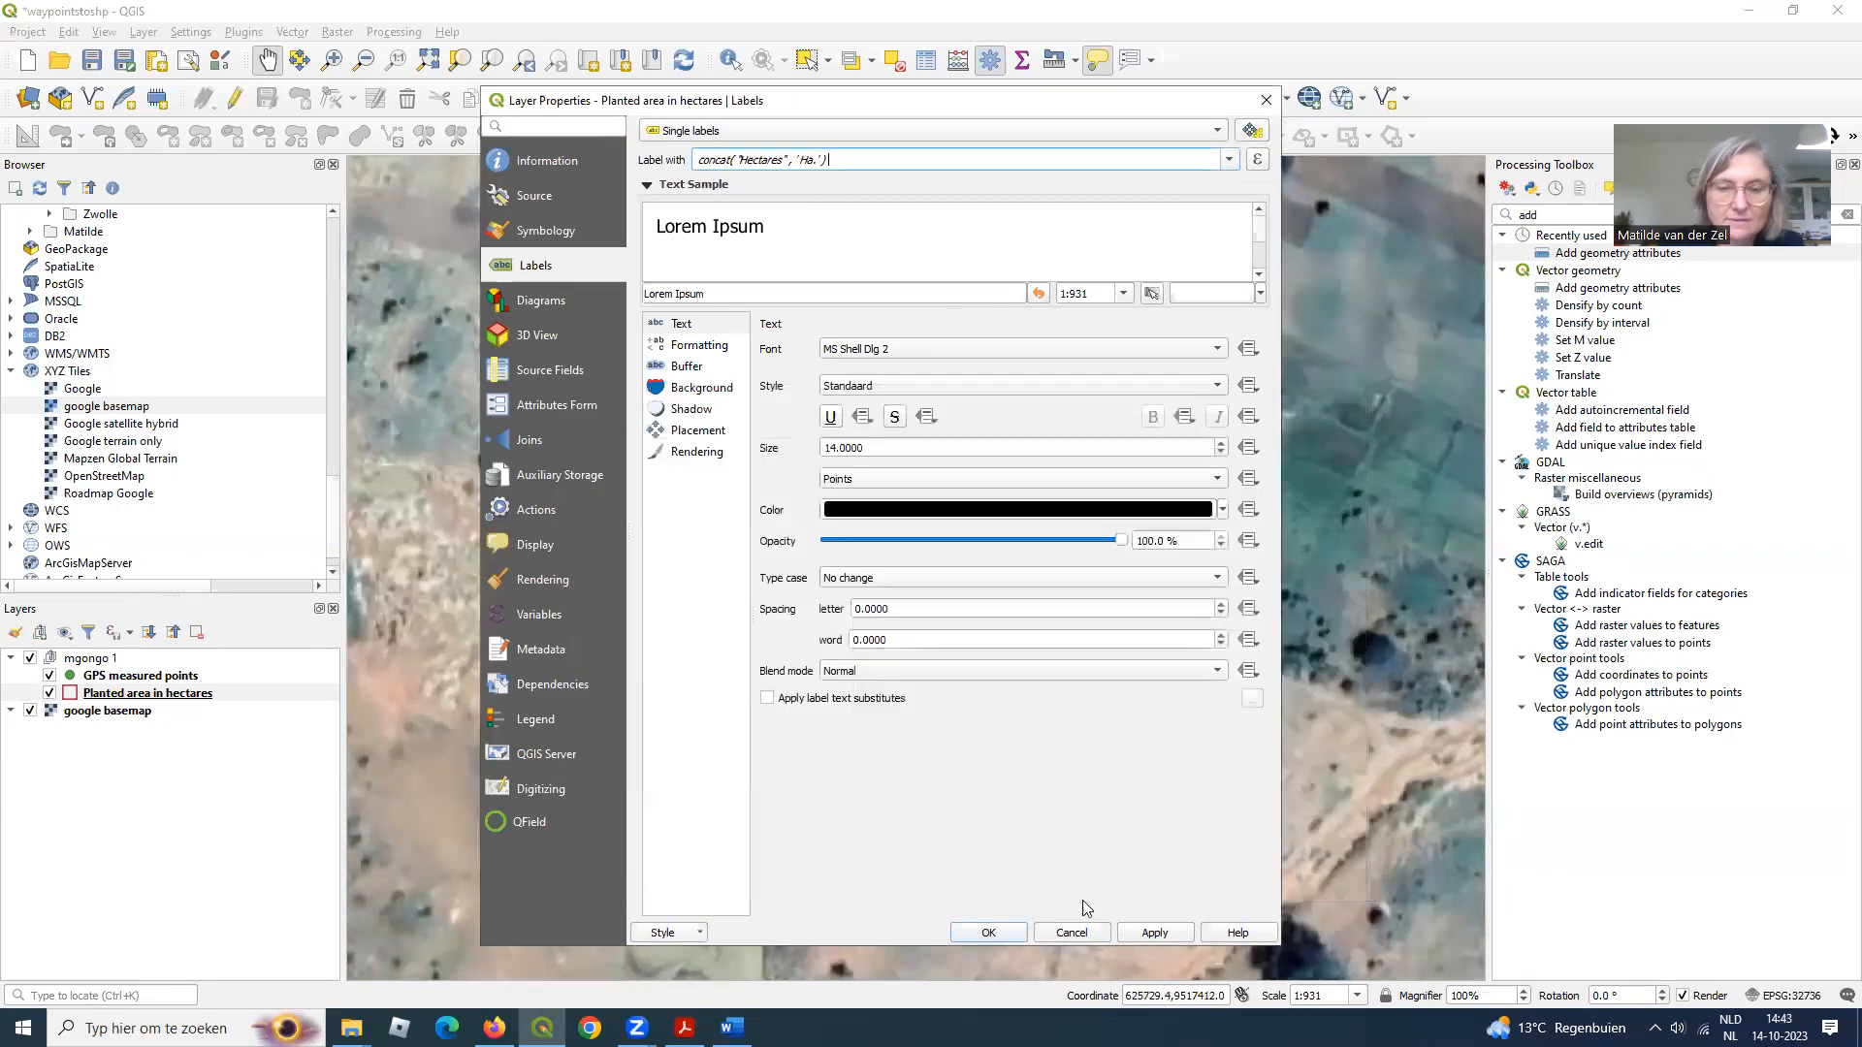
pyautogui.click(989, 933)
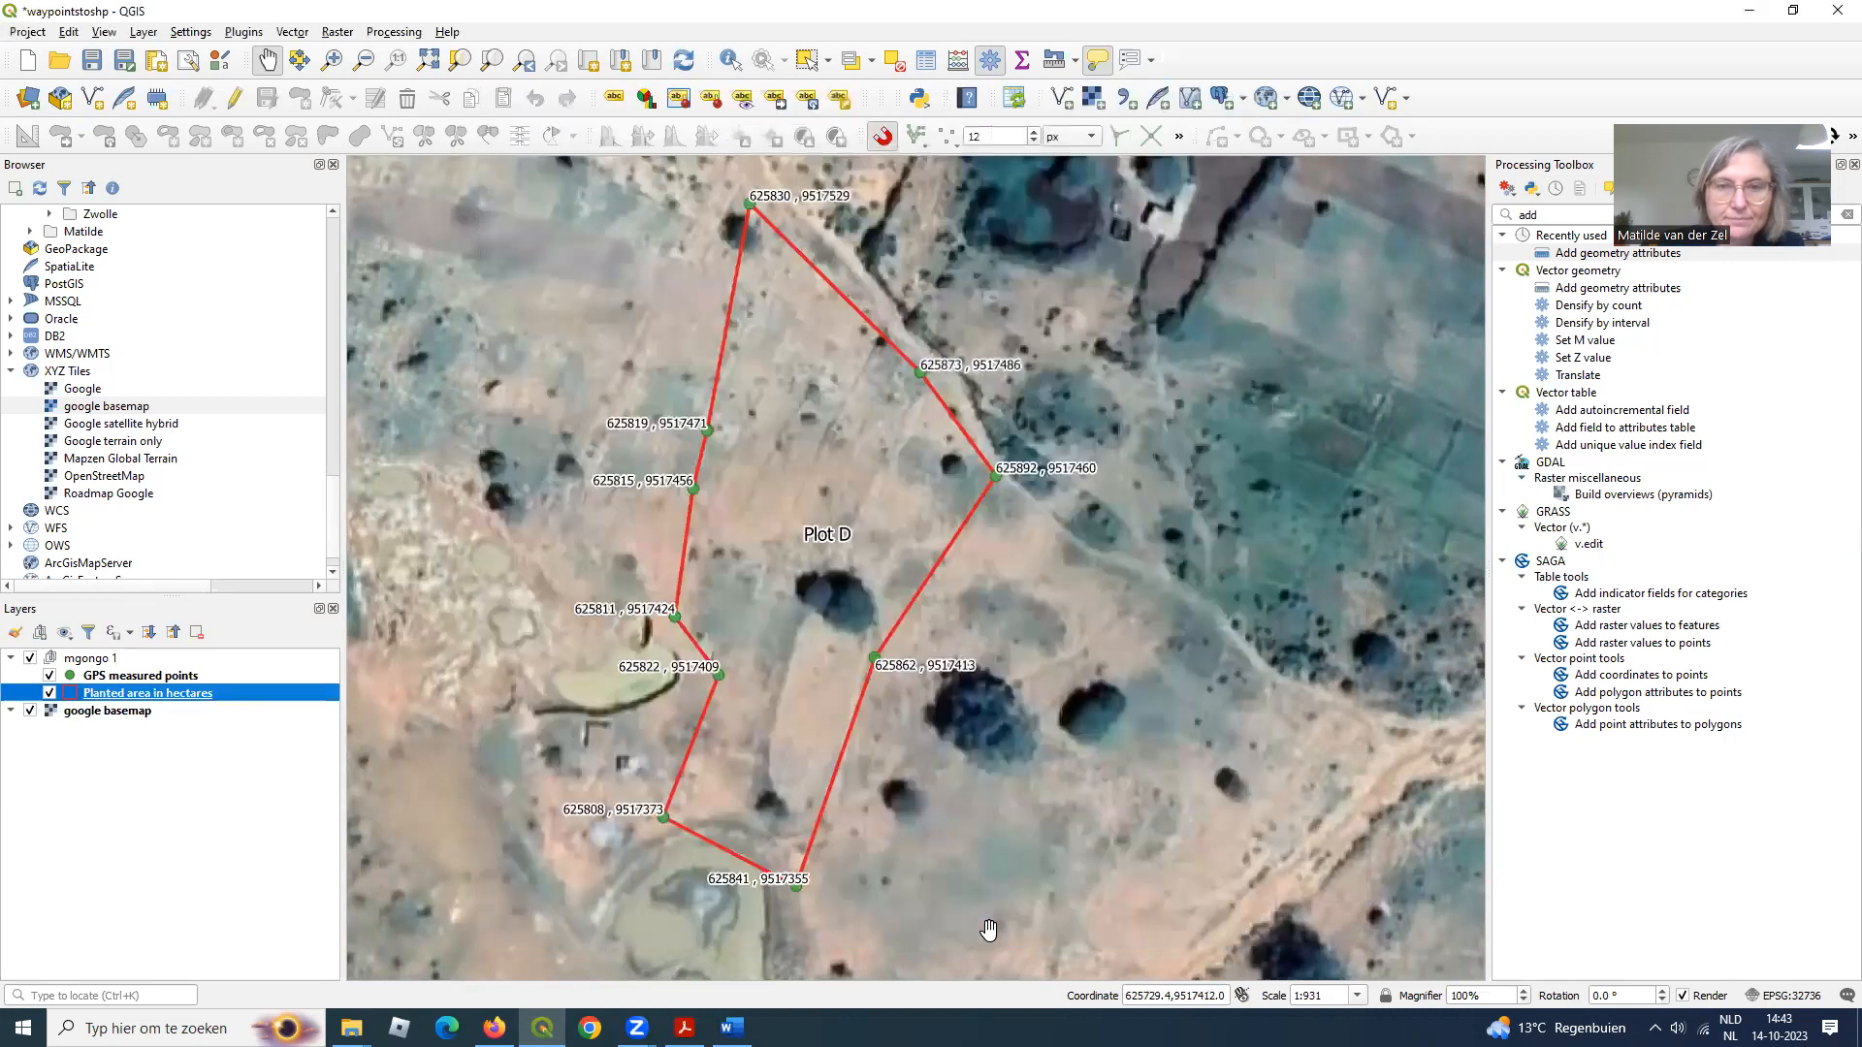
pyautogui.moveTo(829, 467); pyautogui.dragTo(896, 507)
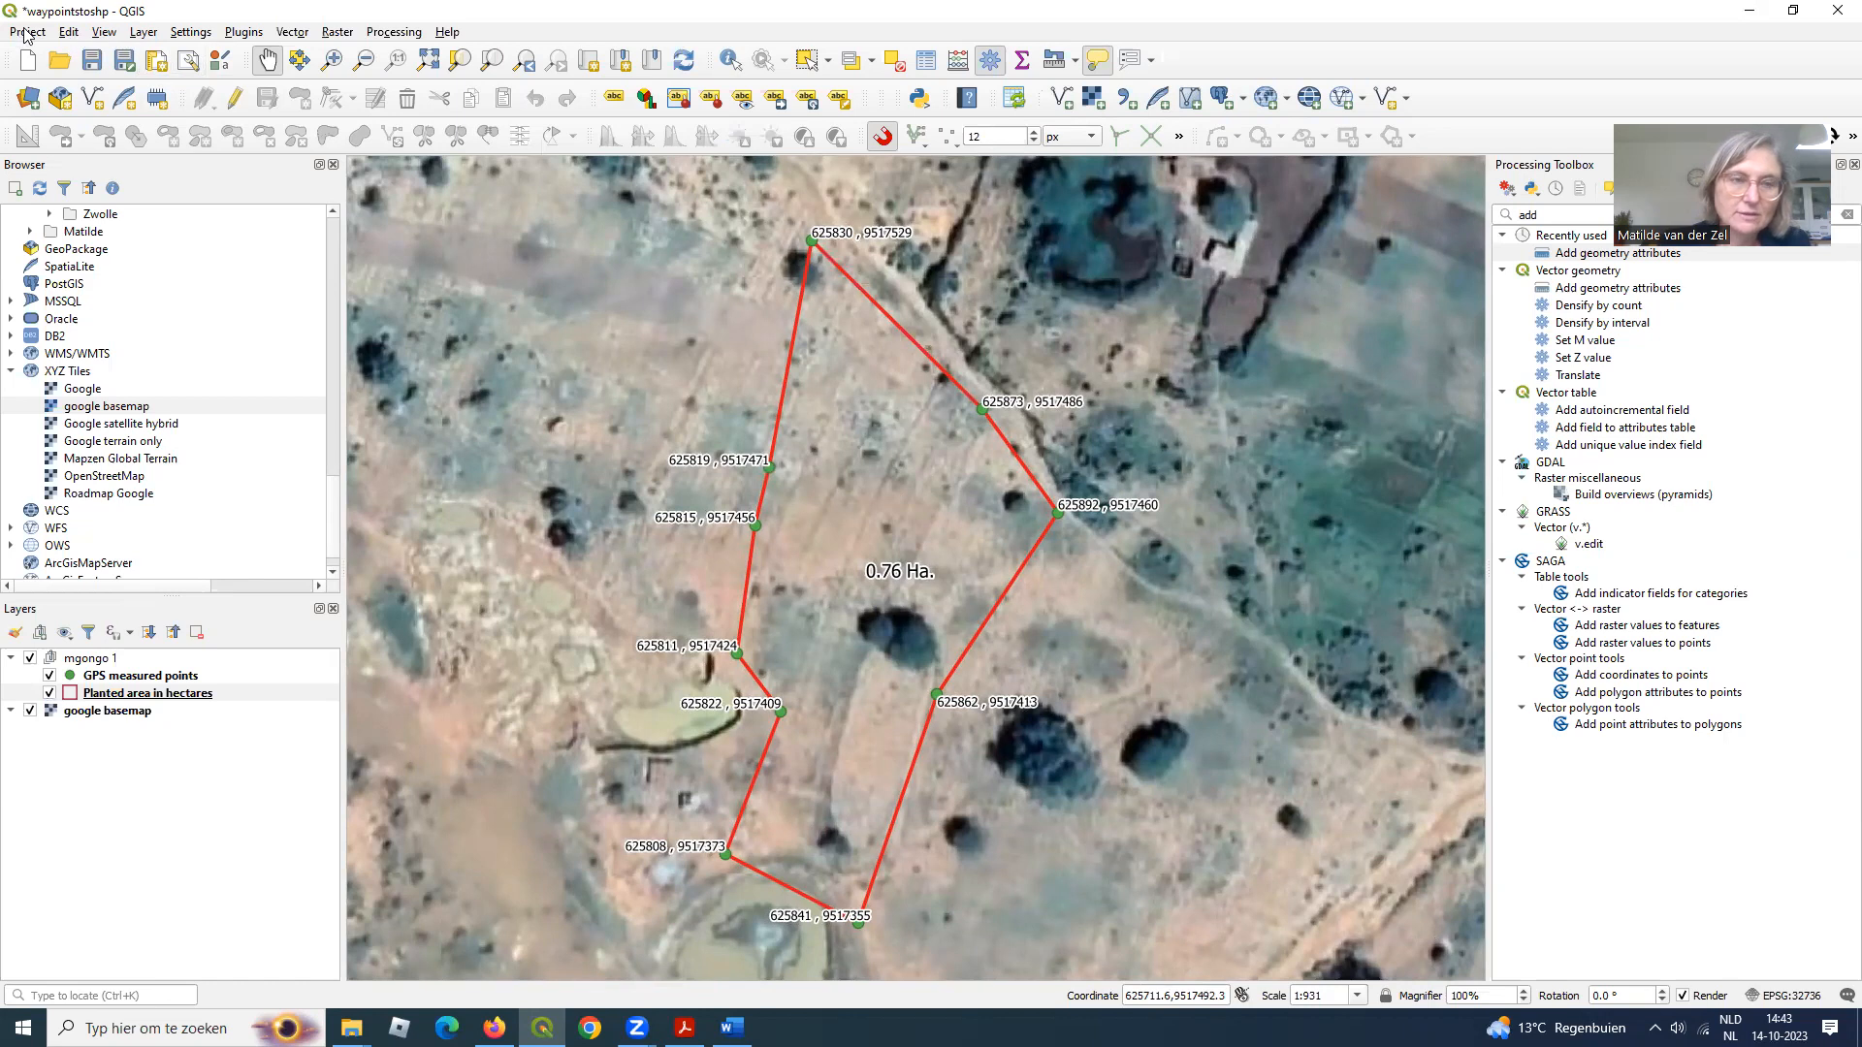
# - Save the project and create an empty print layout titled Plot A
pyautogui.click(92, 61)
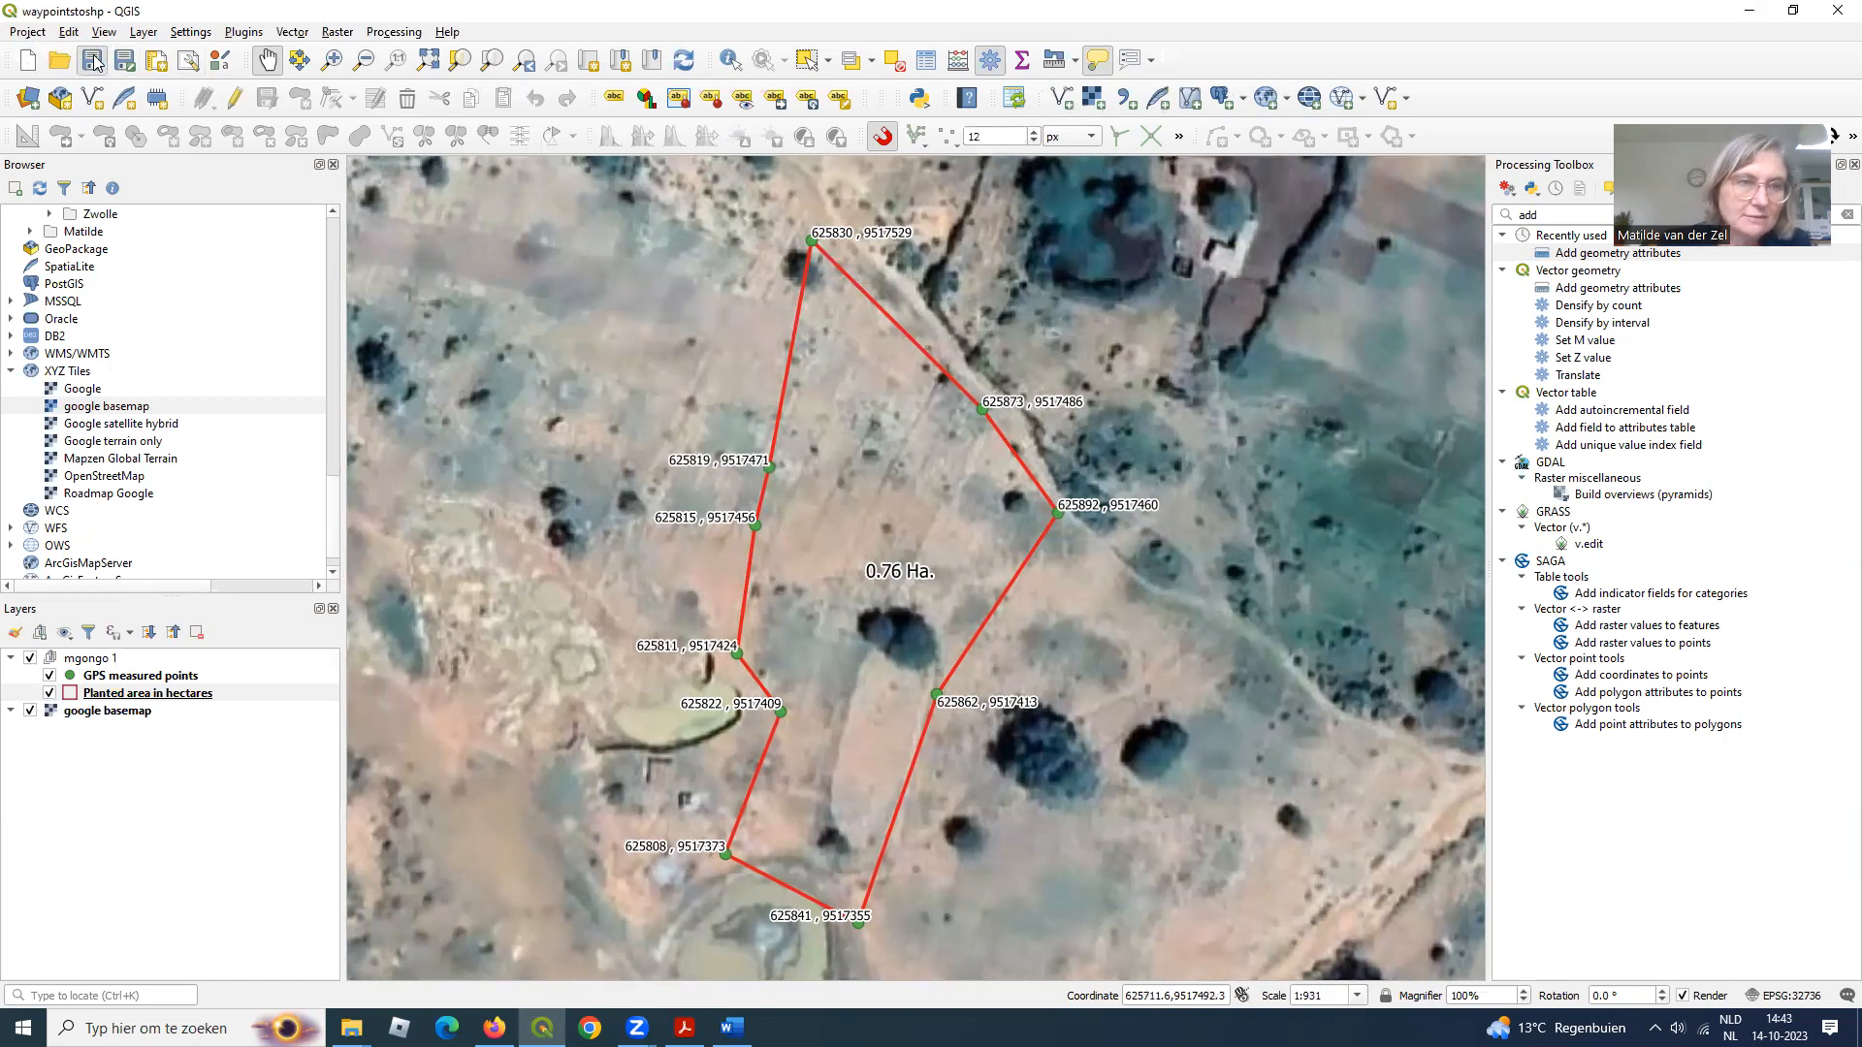
pyautogui.click(29, 32)
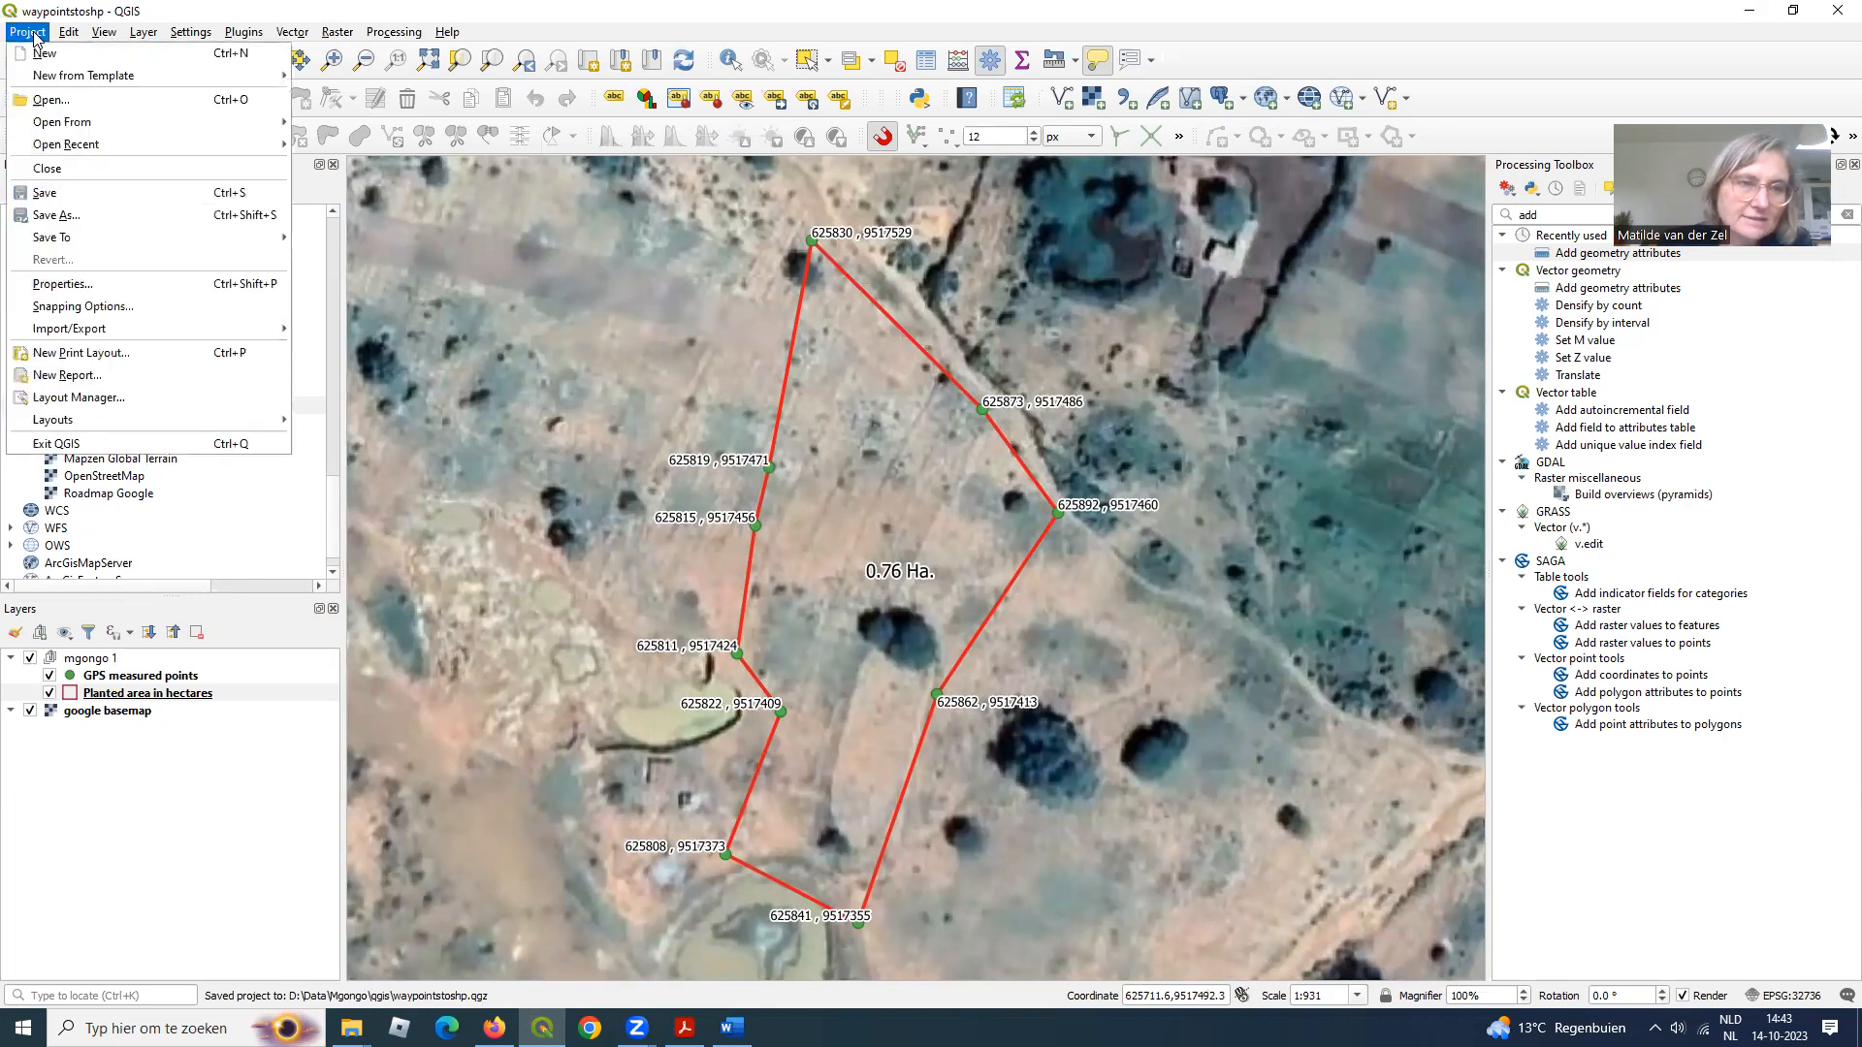
pyautogui.click(66, 399)
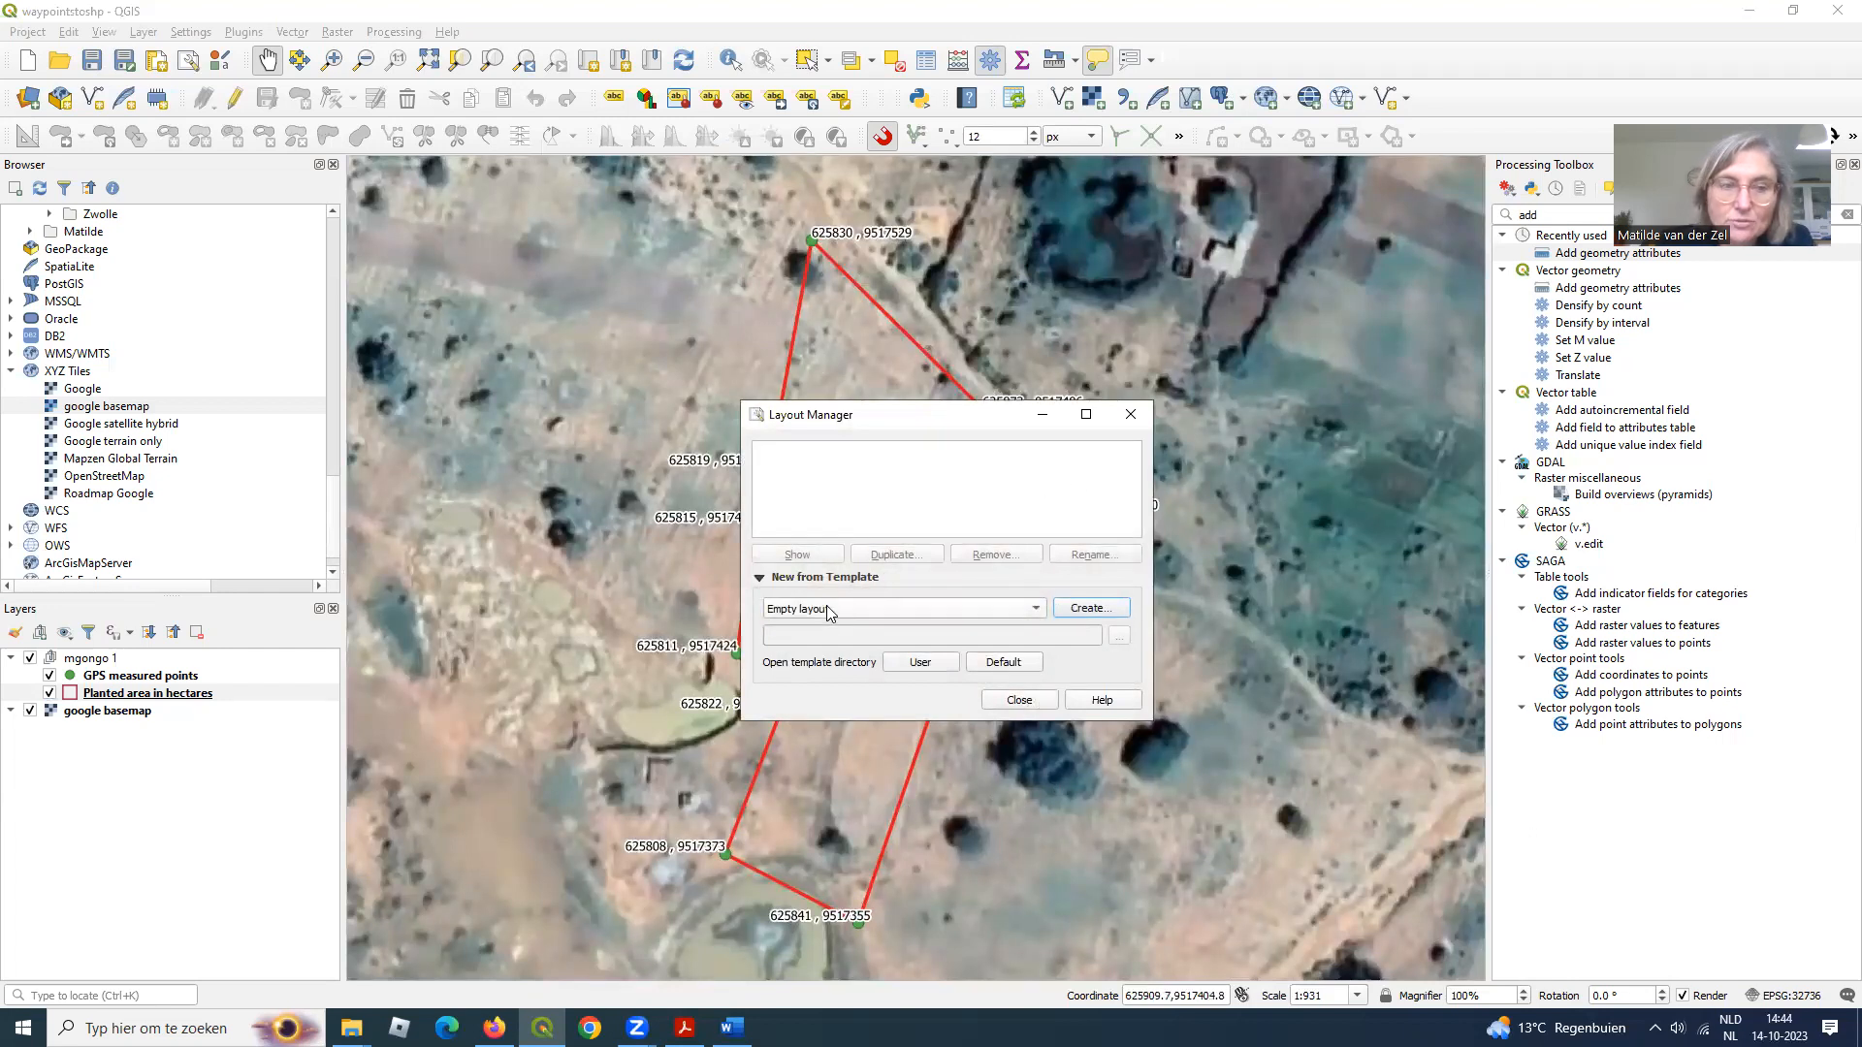
pyautogui.click(1088, 609)
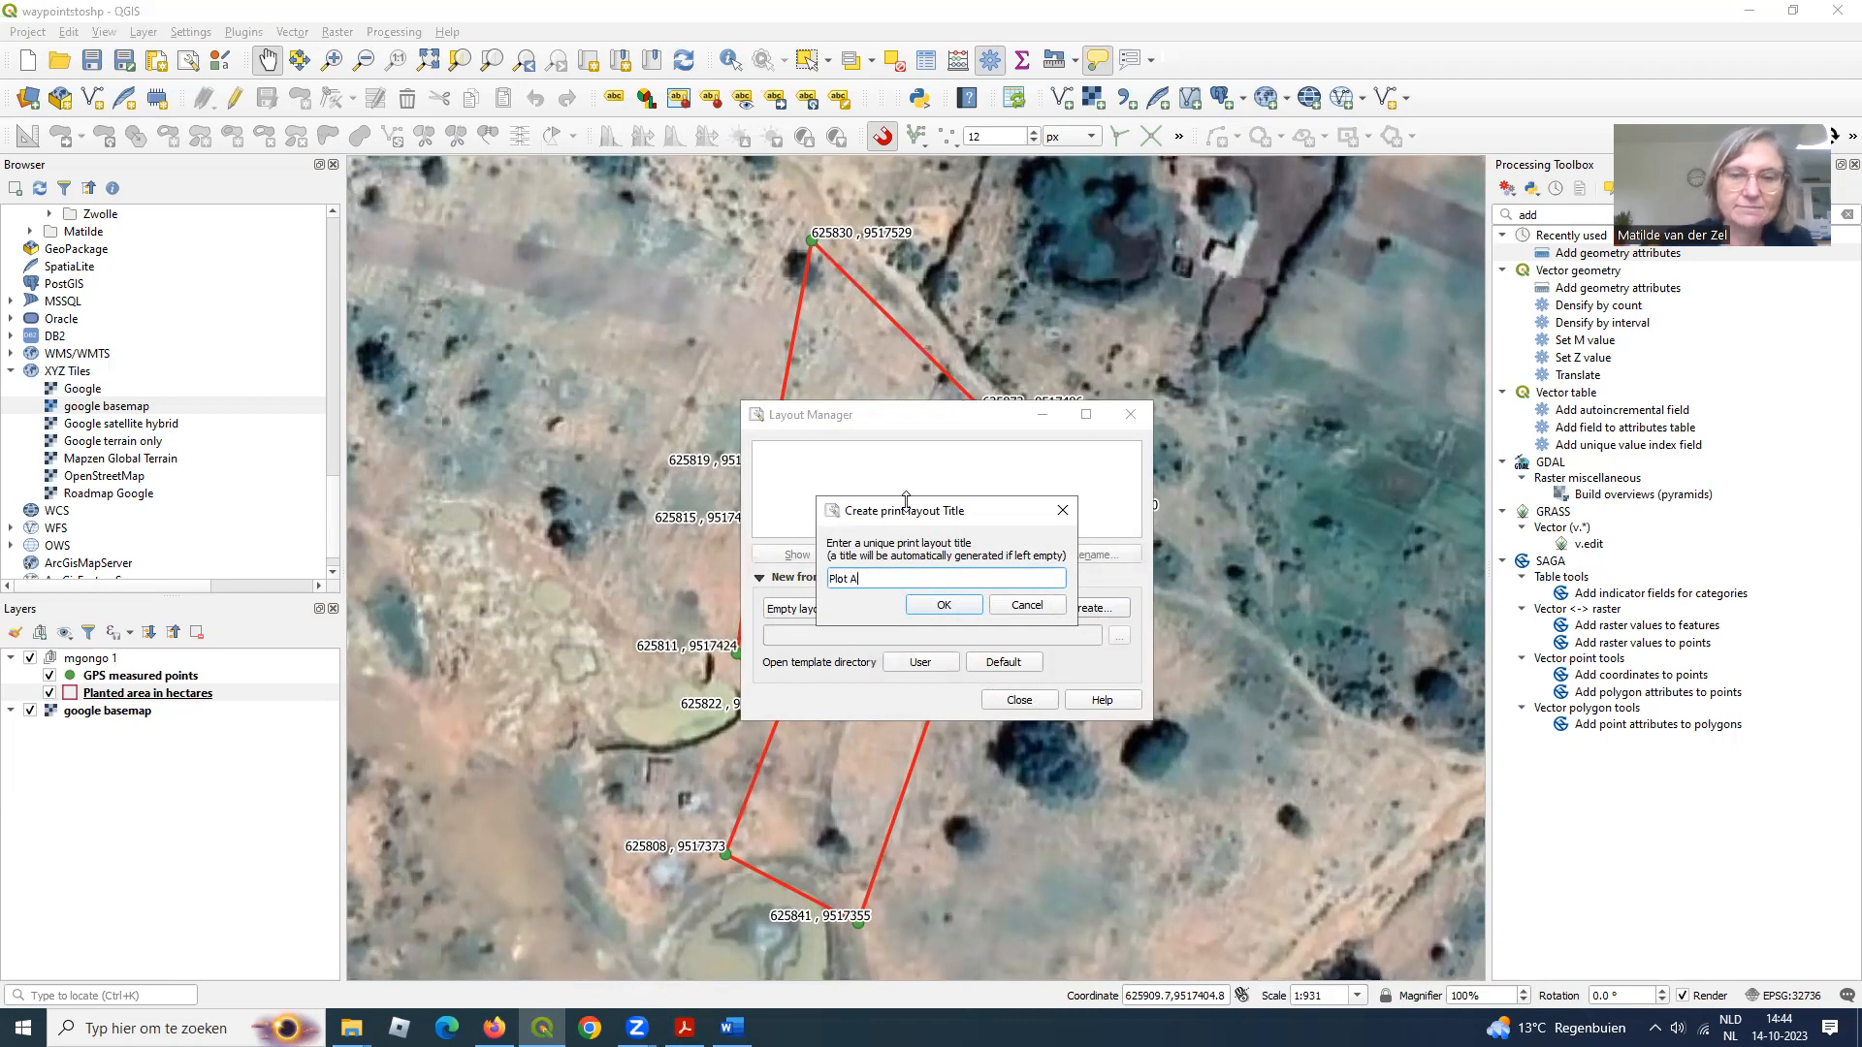
pyautogui.click(943, 608)
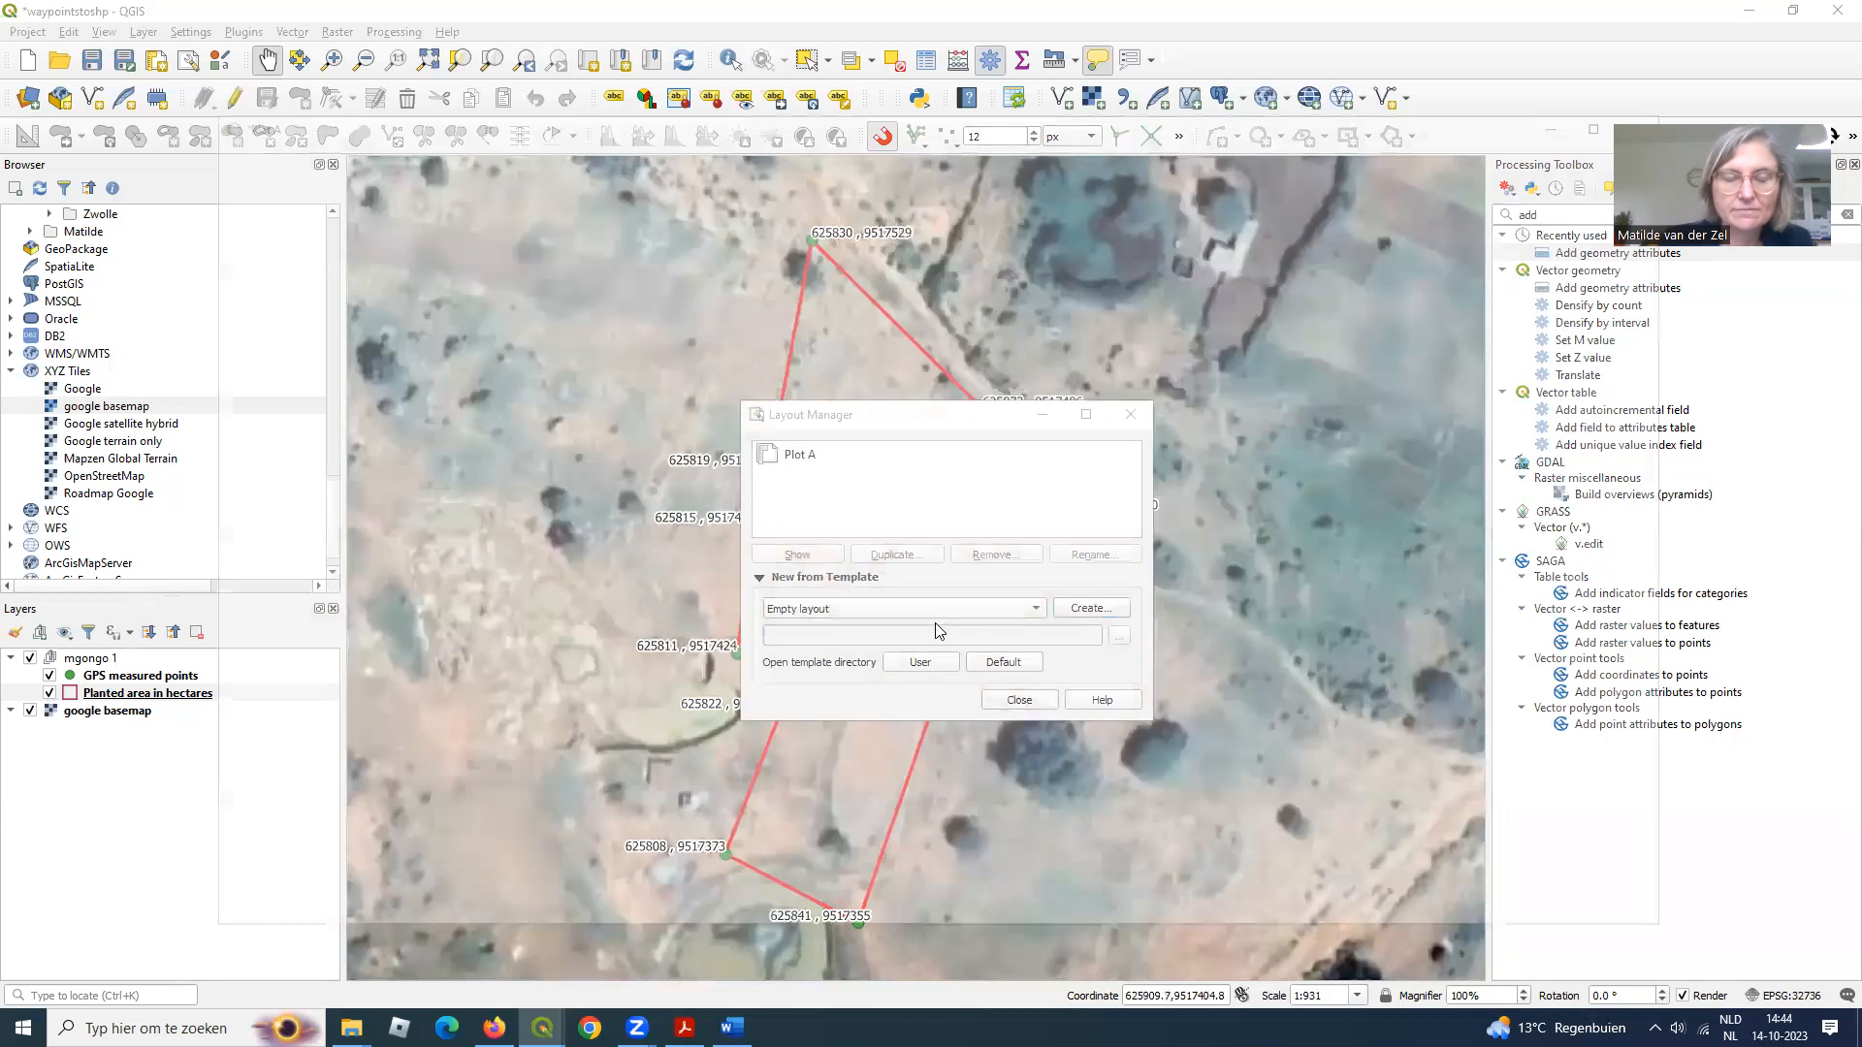
# - Select the plot A record in the Planted area in hectares attribute table and zoom the map to it
pyautogui.rightClick(105, 696)
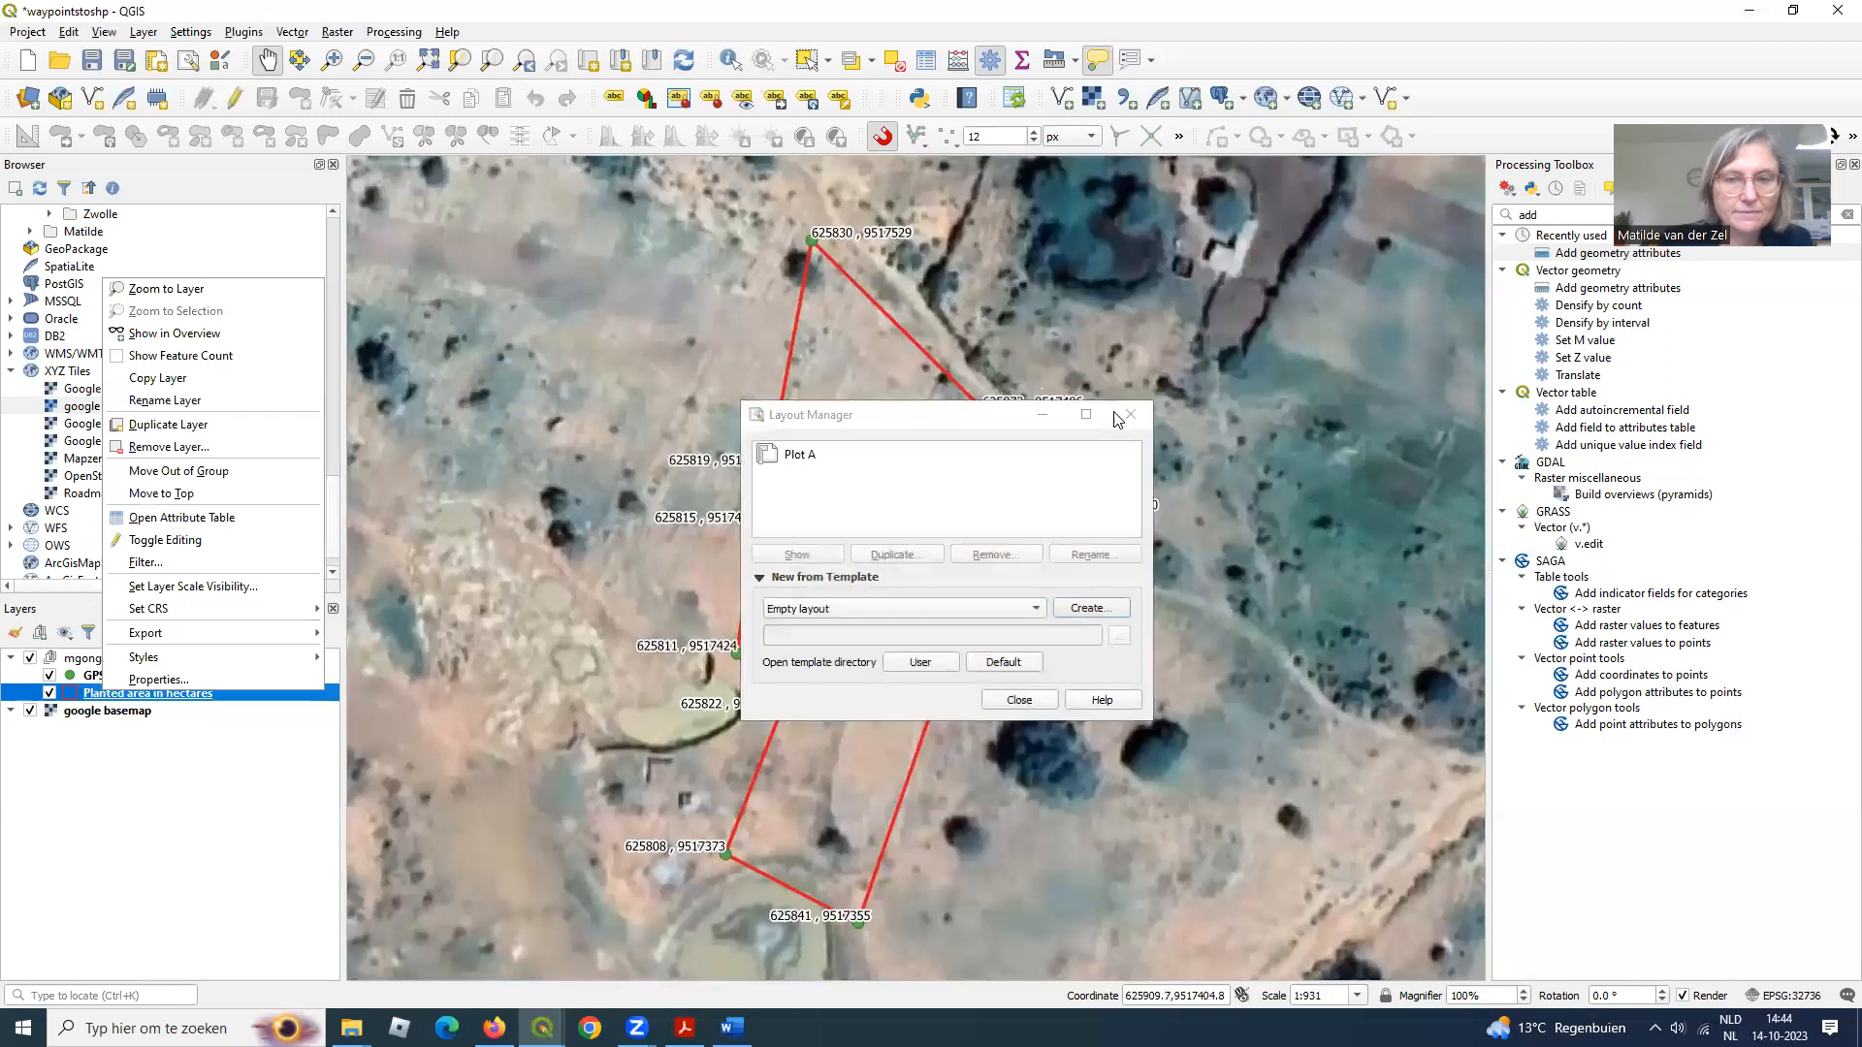
pyautogui.click(151, 521)
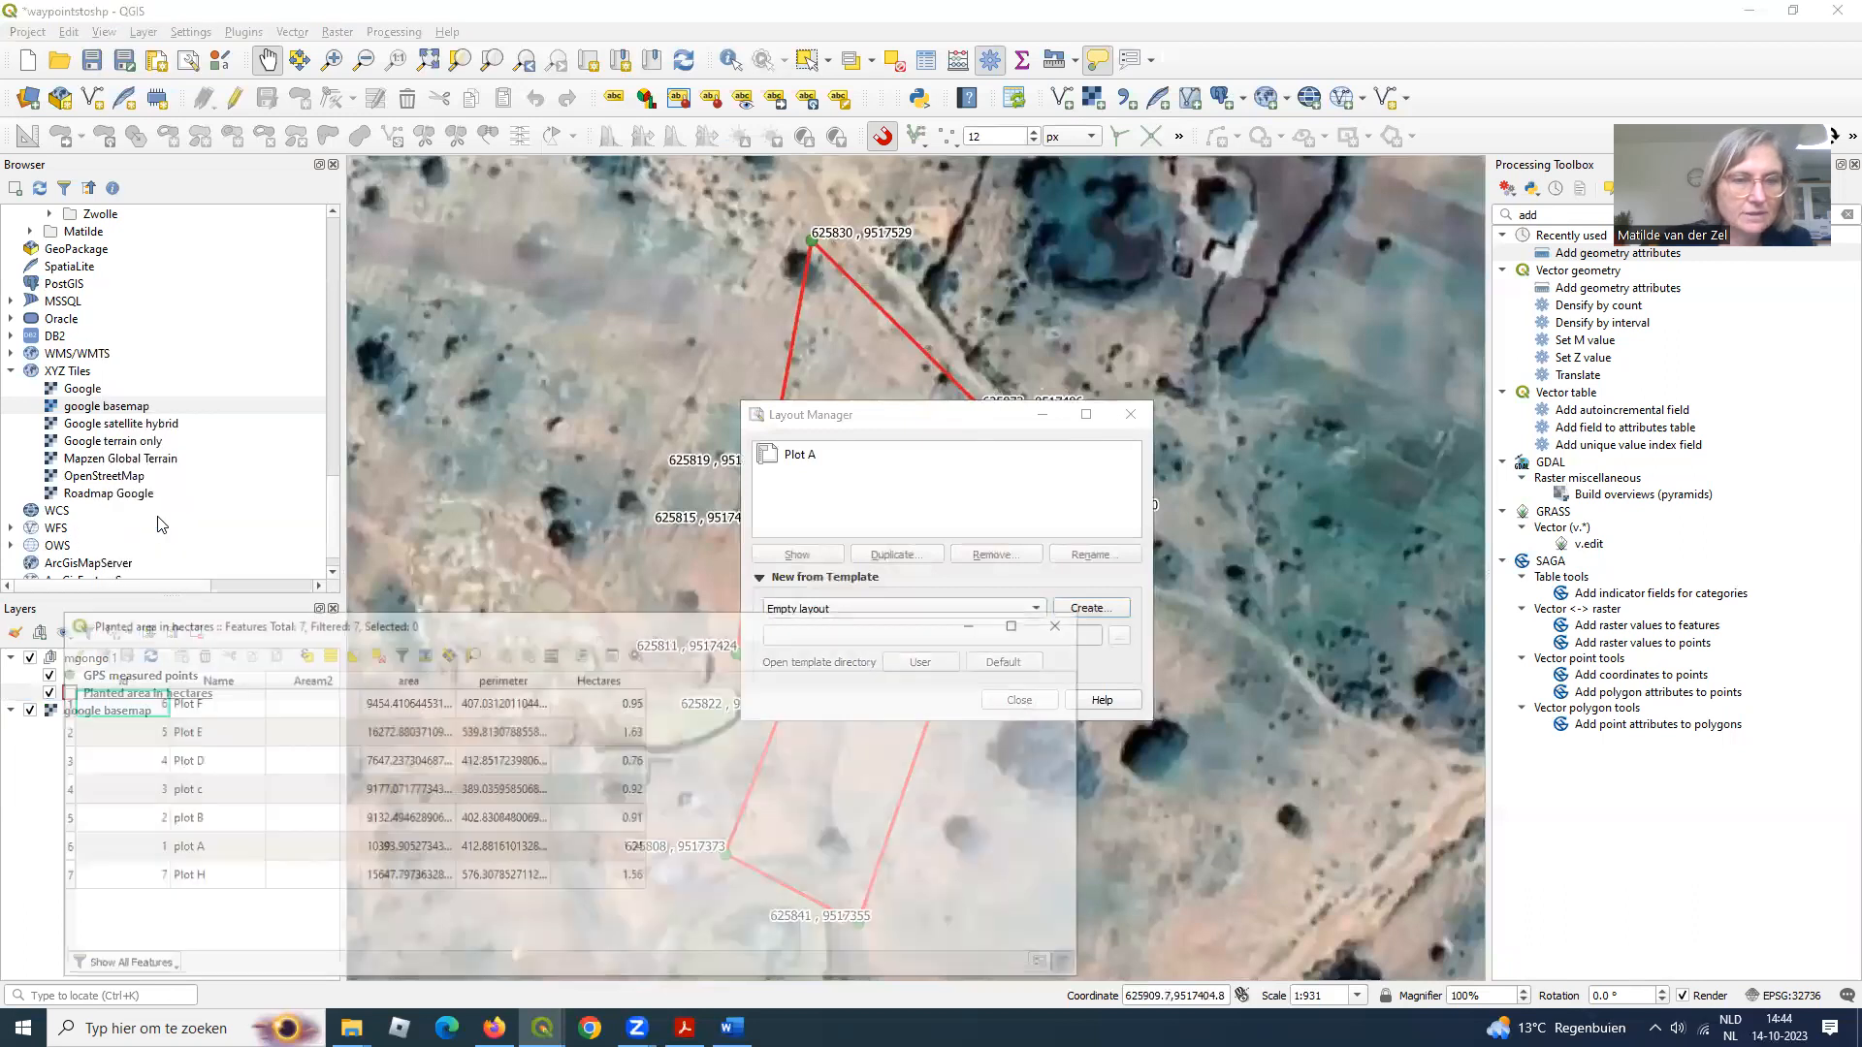
pyautogui.click(61, 846)
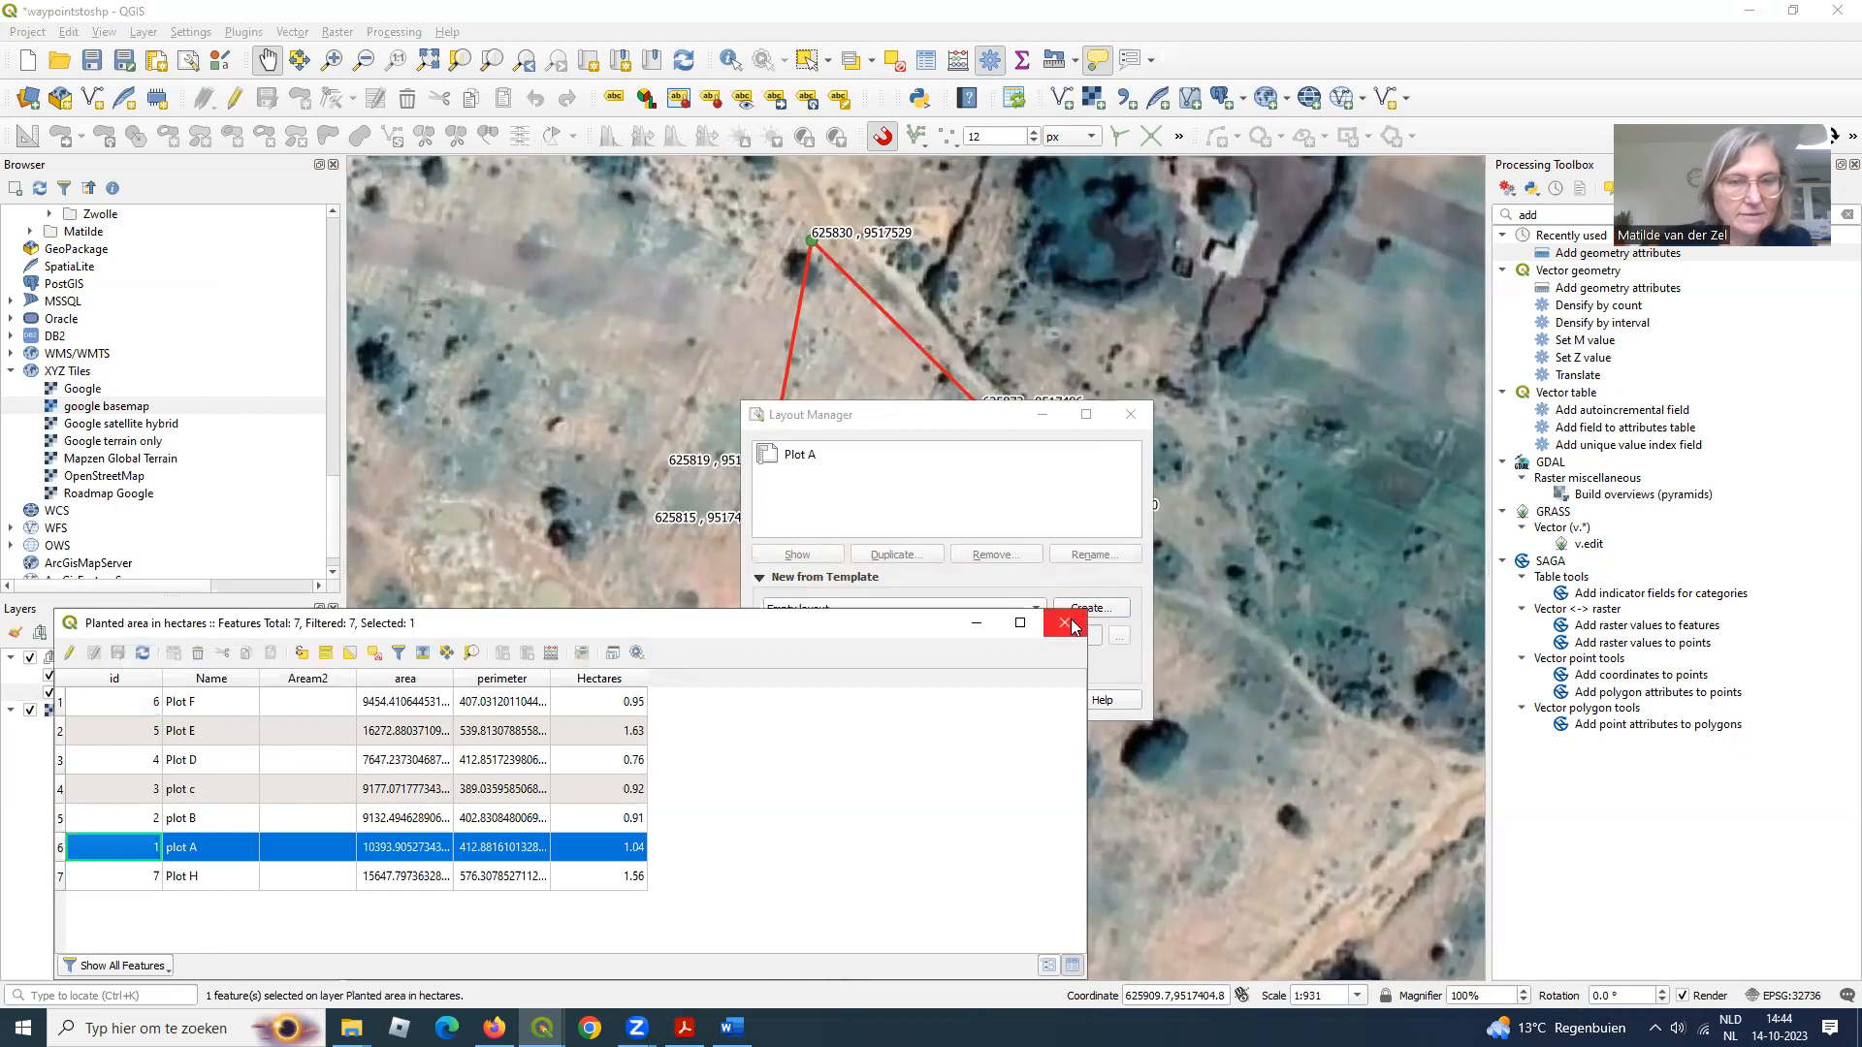
pyautogui.click(471, 652)
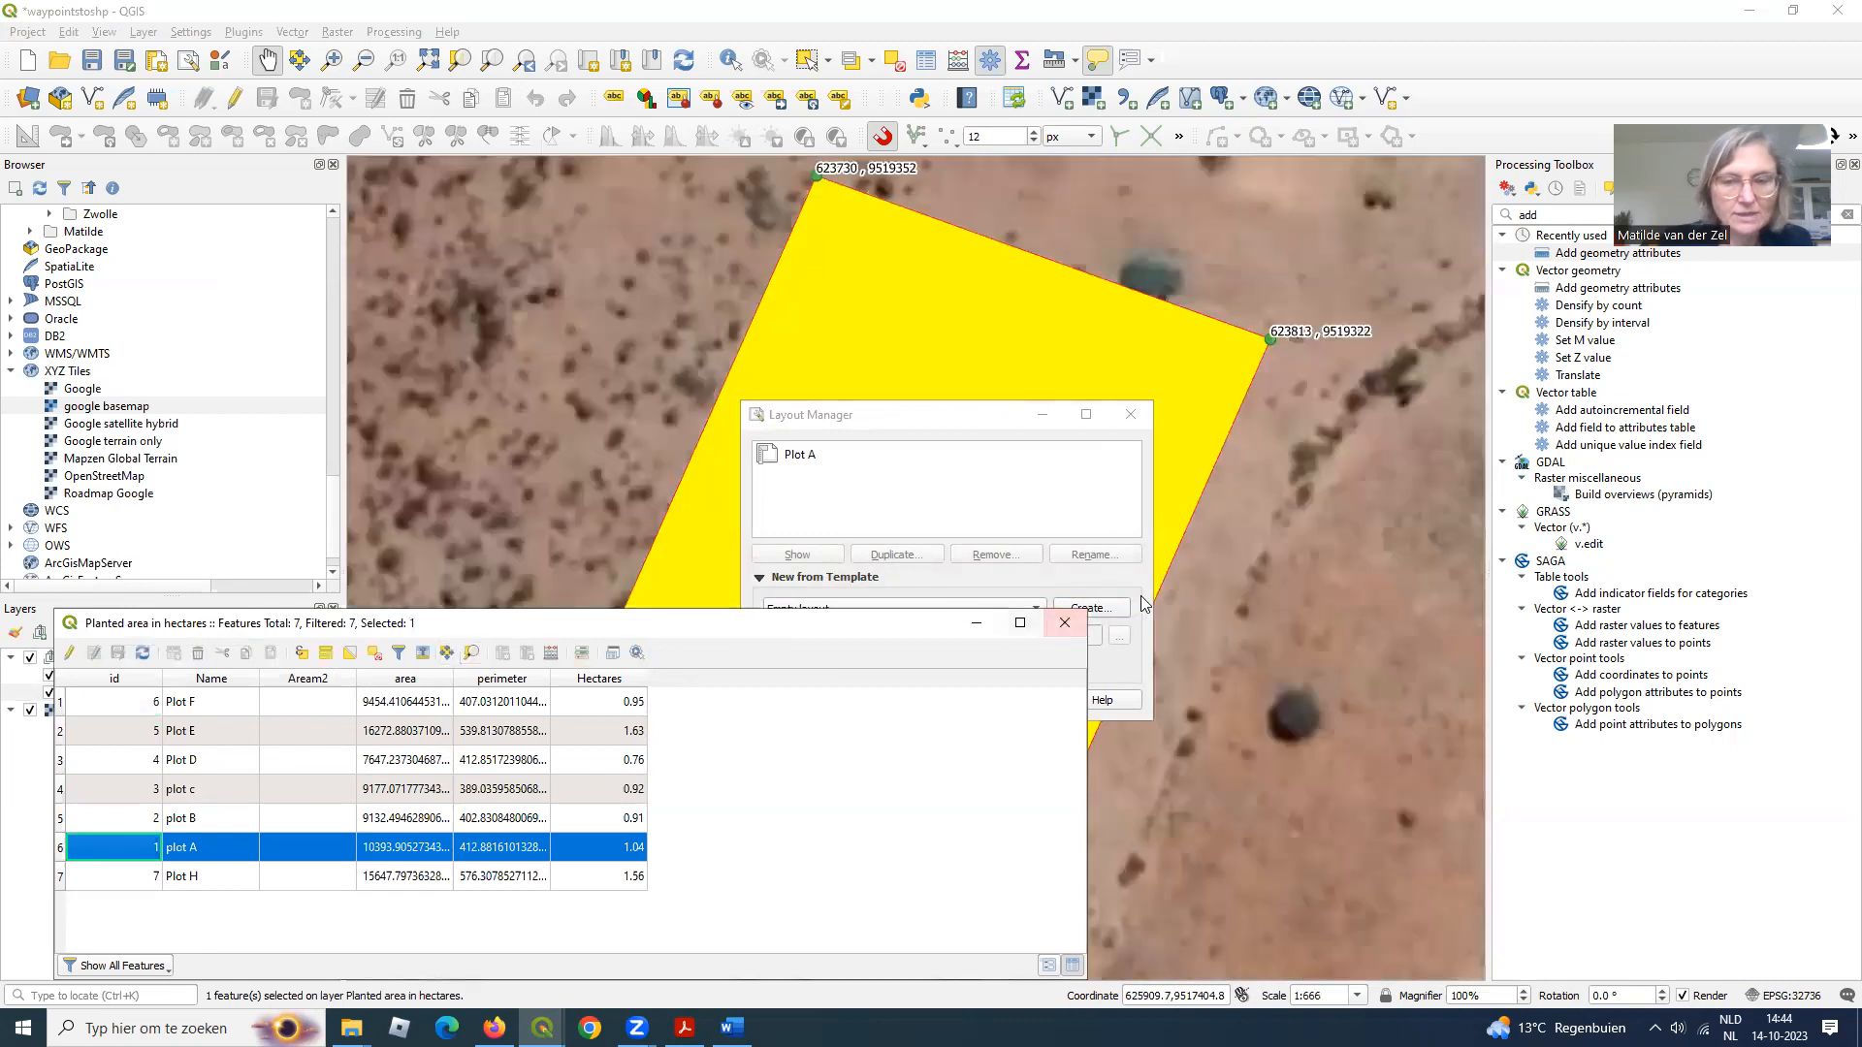
pyautogui.click(1064, 622)
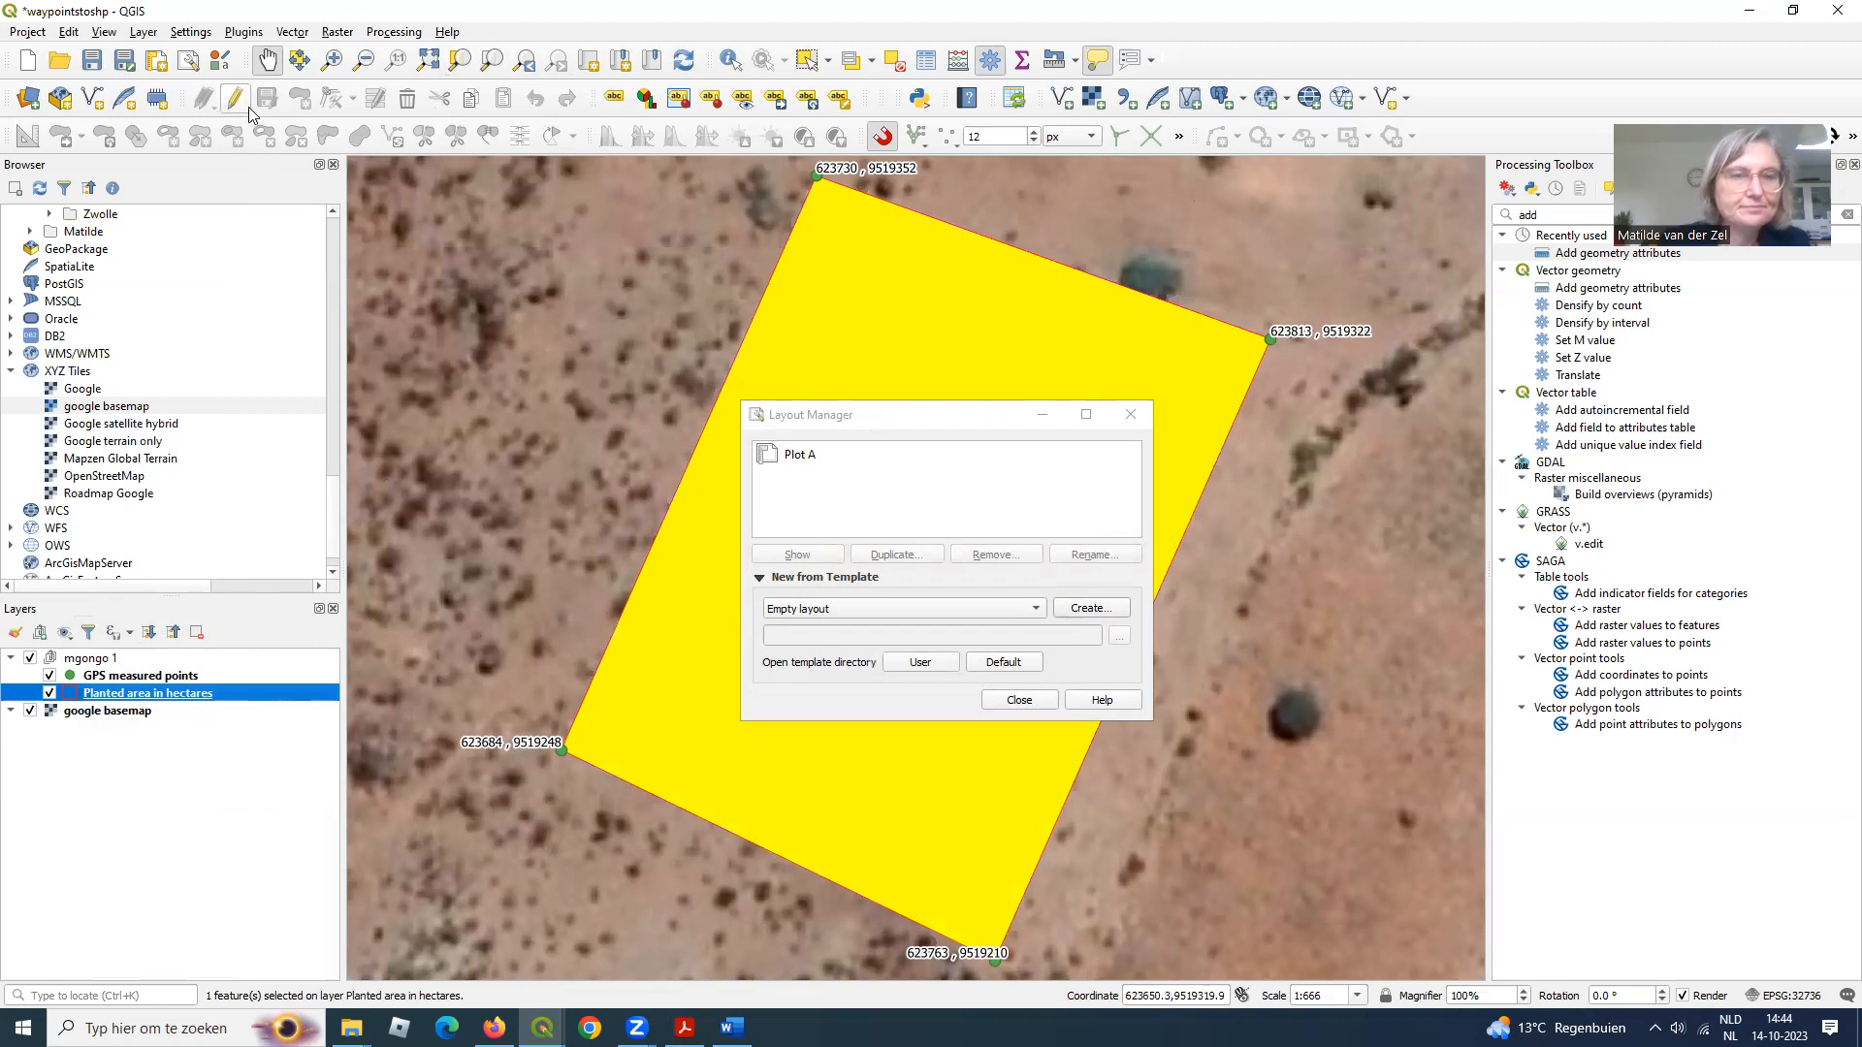
# - Open the Plot A layout and add a map about 219 by 204 mm, leaving a blank strip along the page's right side
pyautogui.rightClick(110, 694)
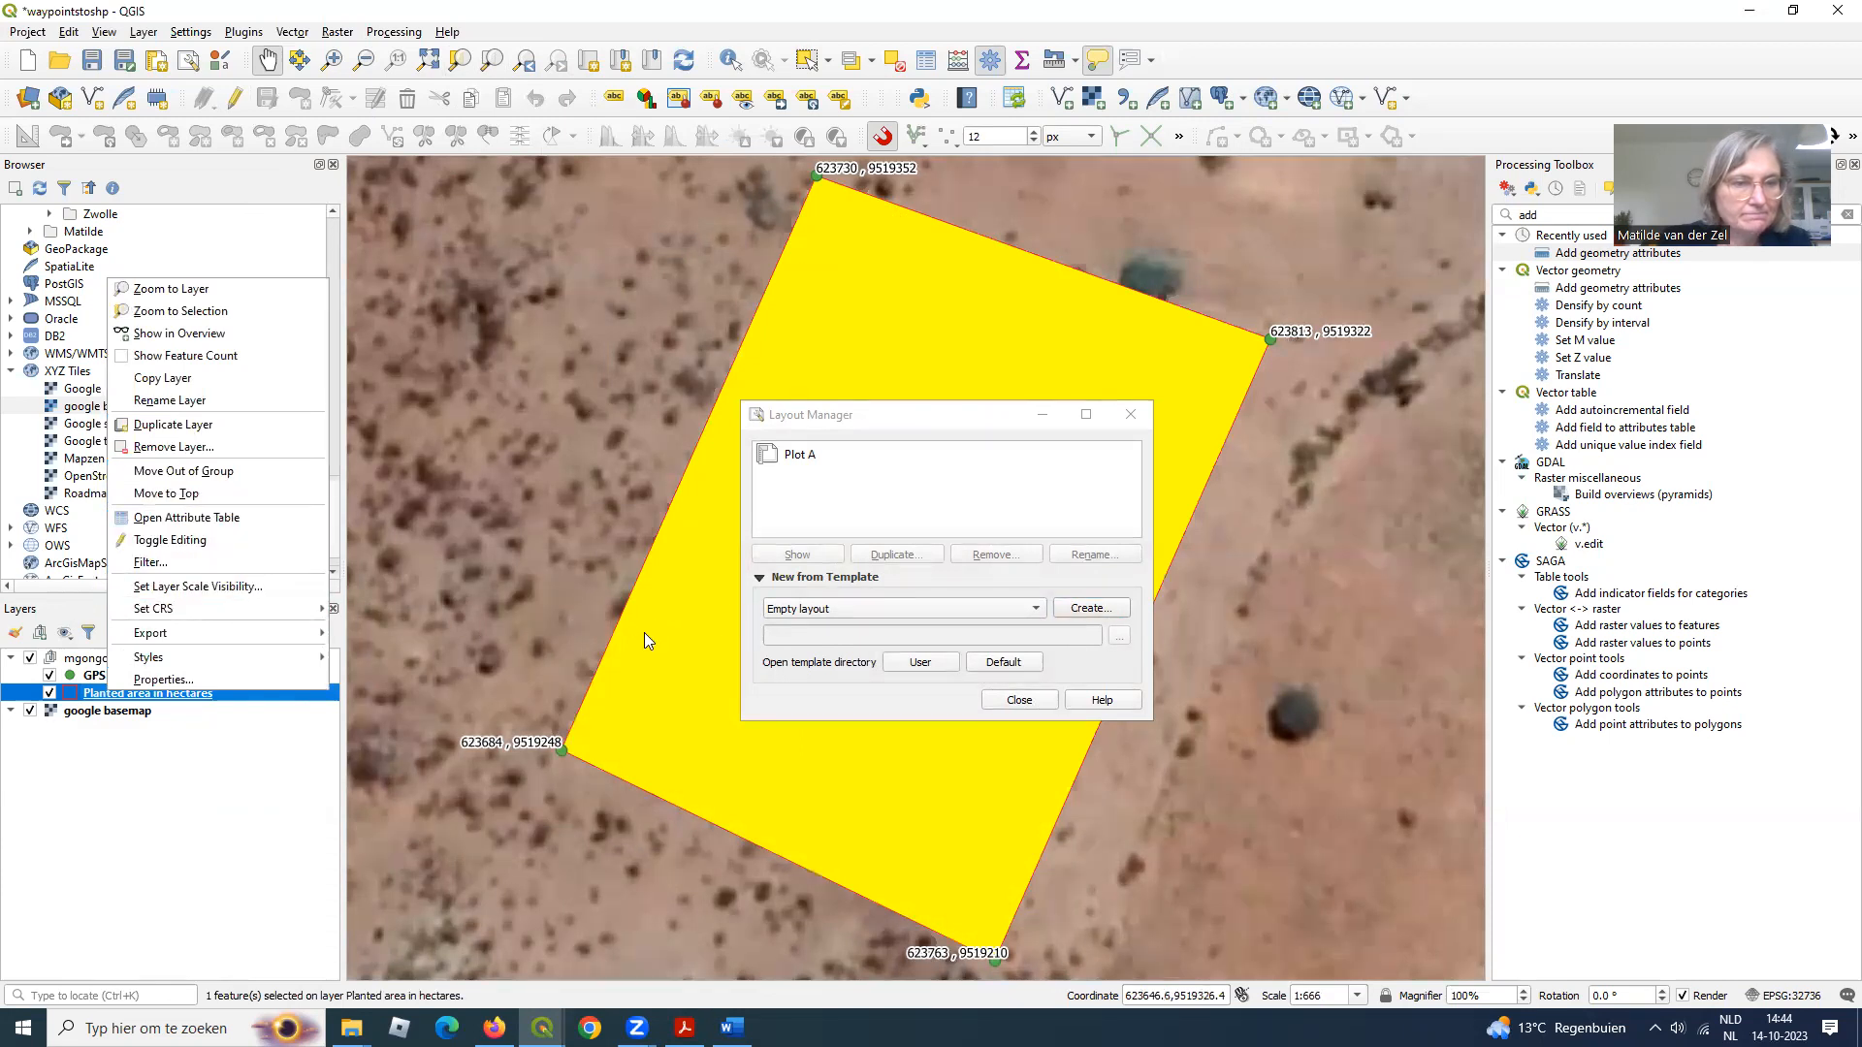
pyautogui.click(809, 456)
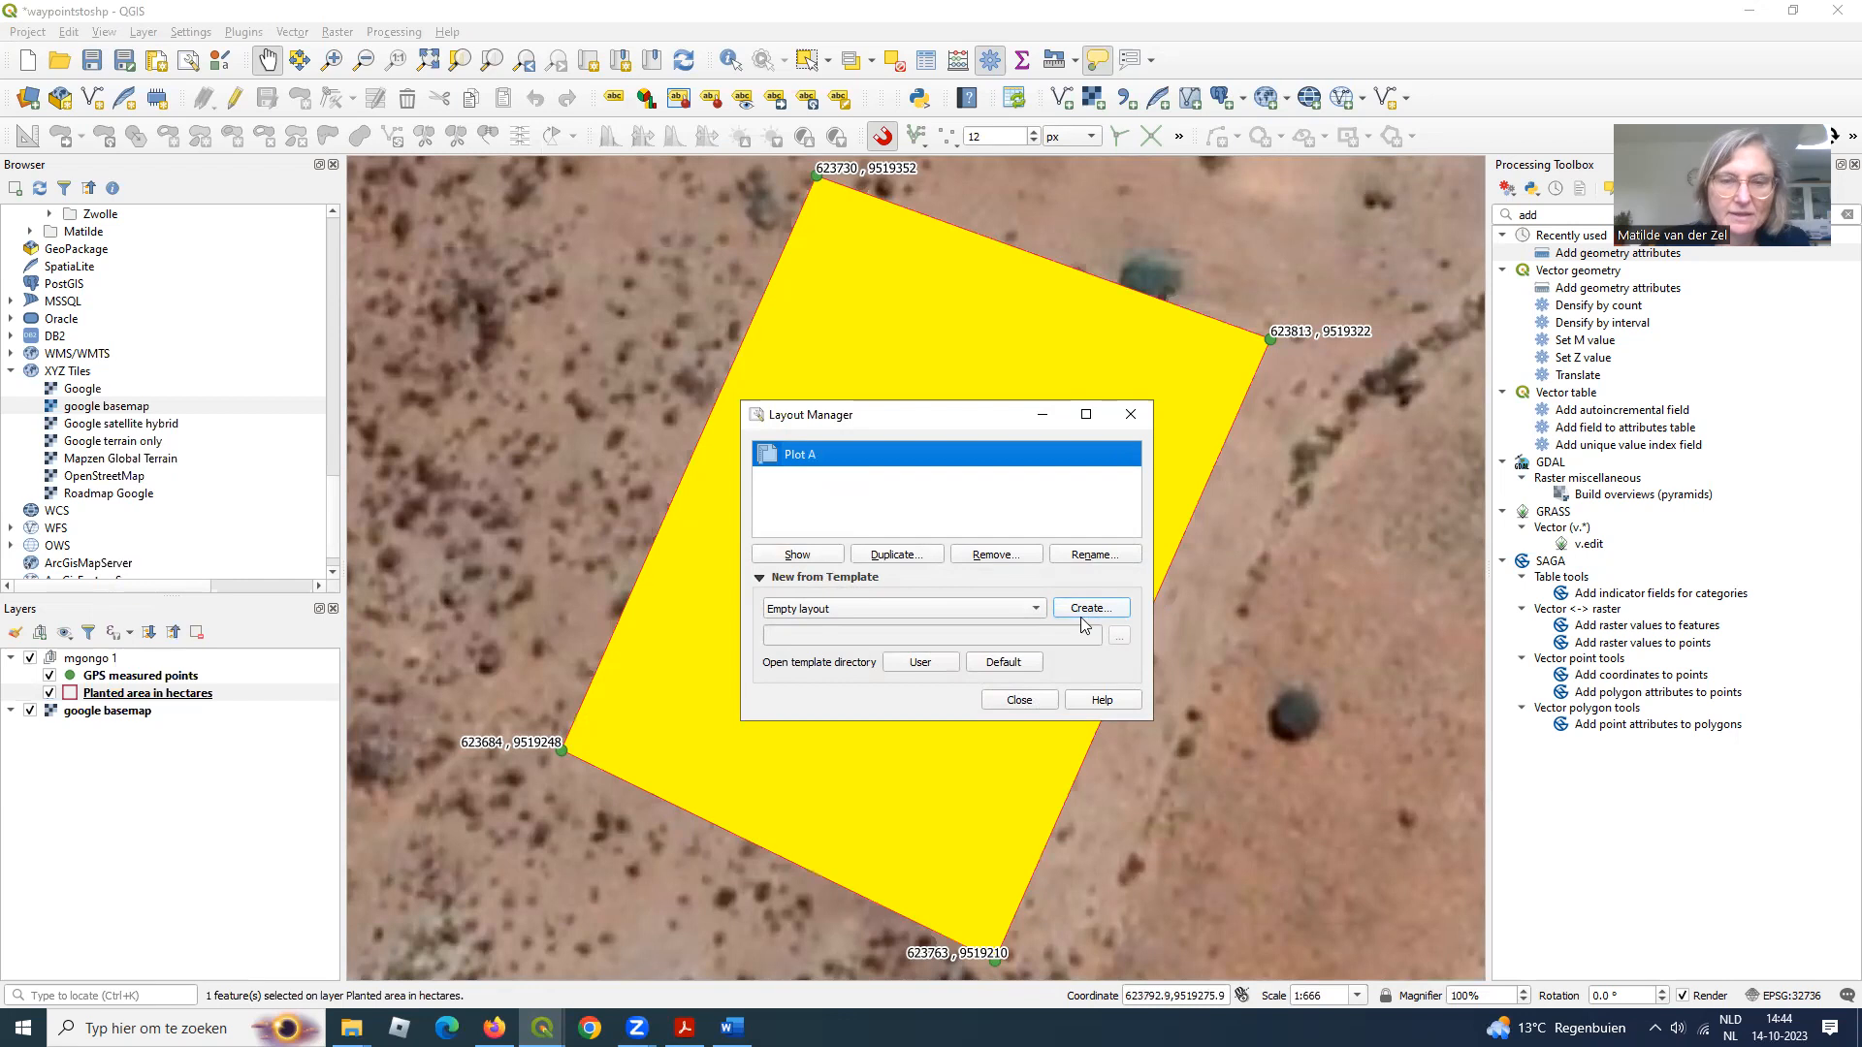
pyautogui.doubleClick(811, 463)
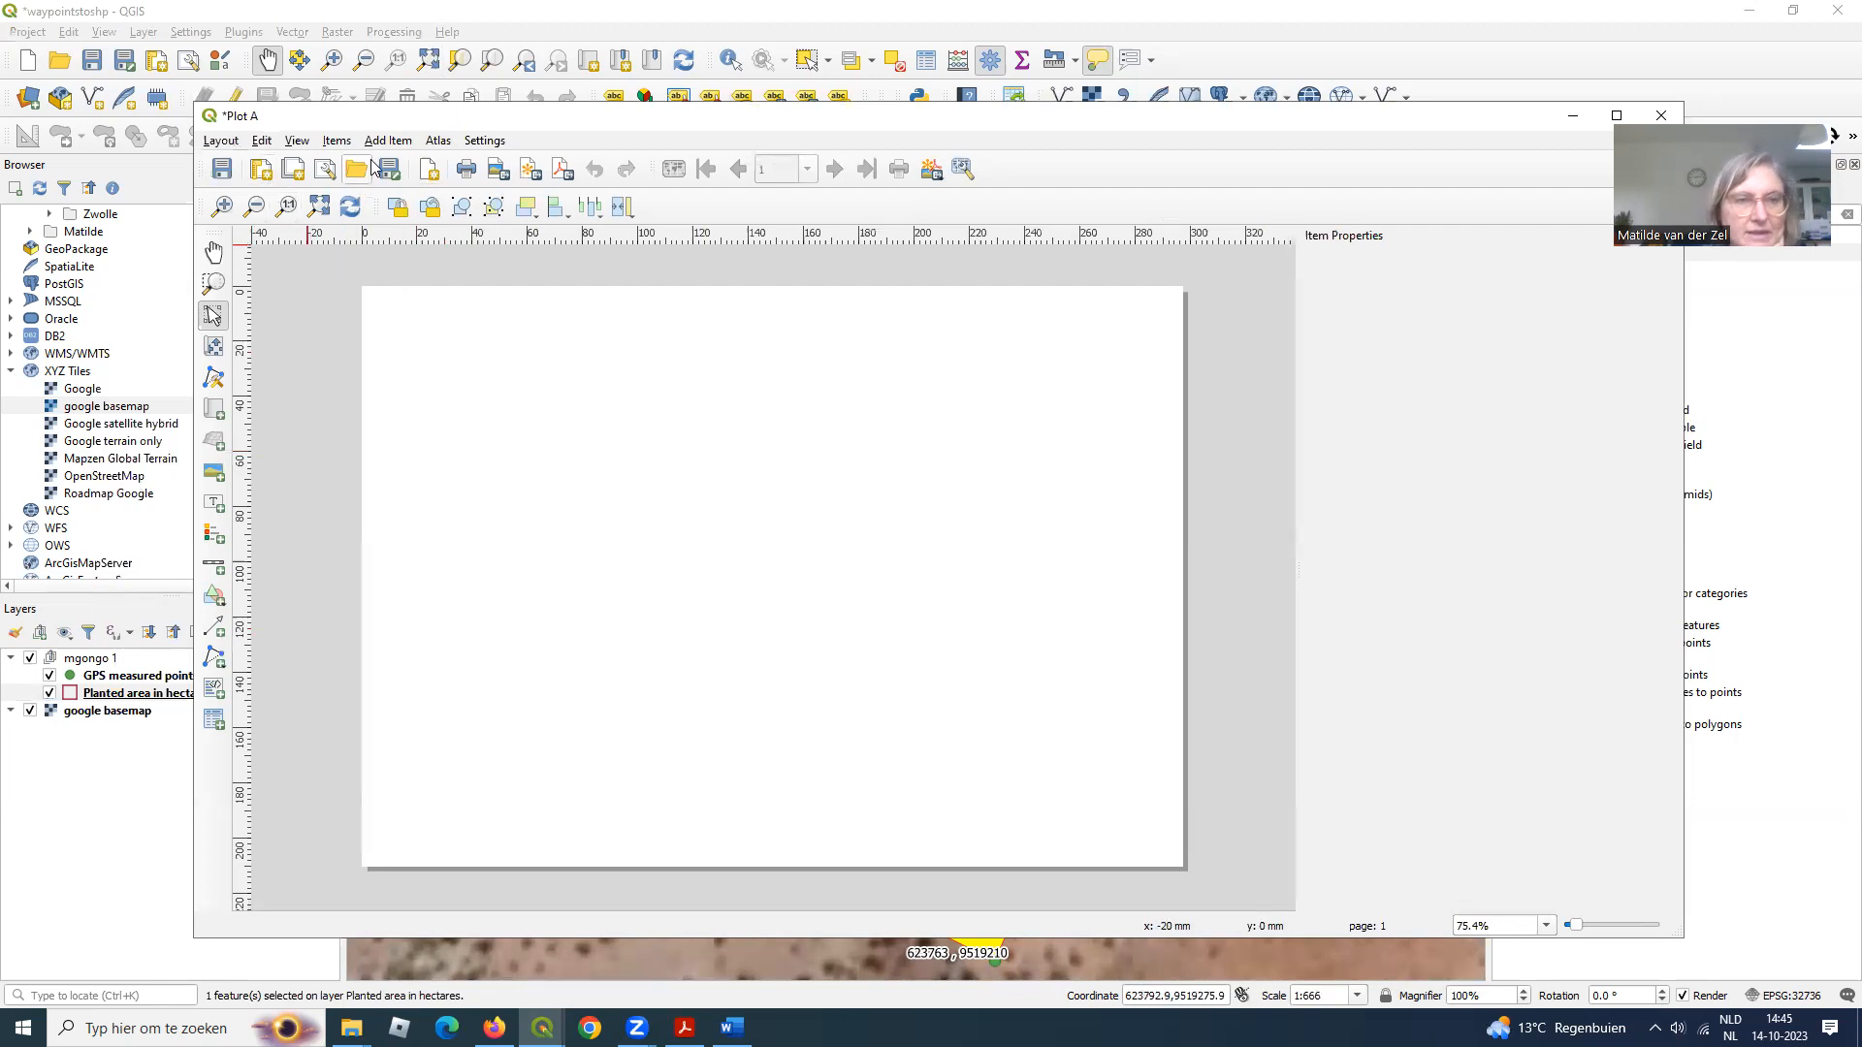
pyautogui.click(396, 145)
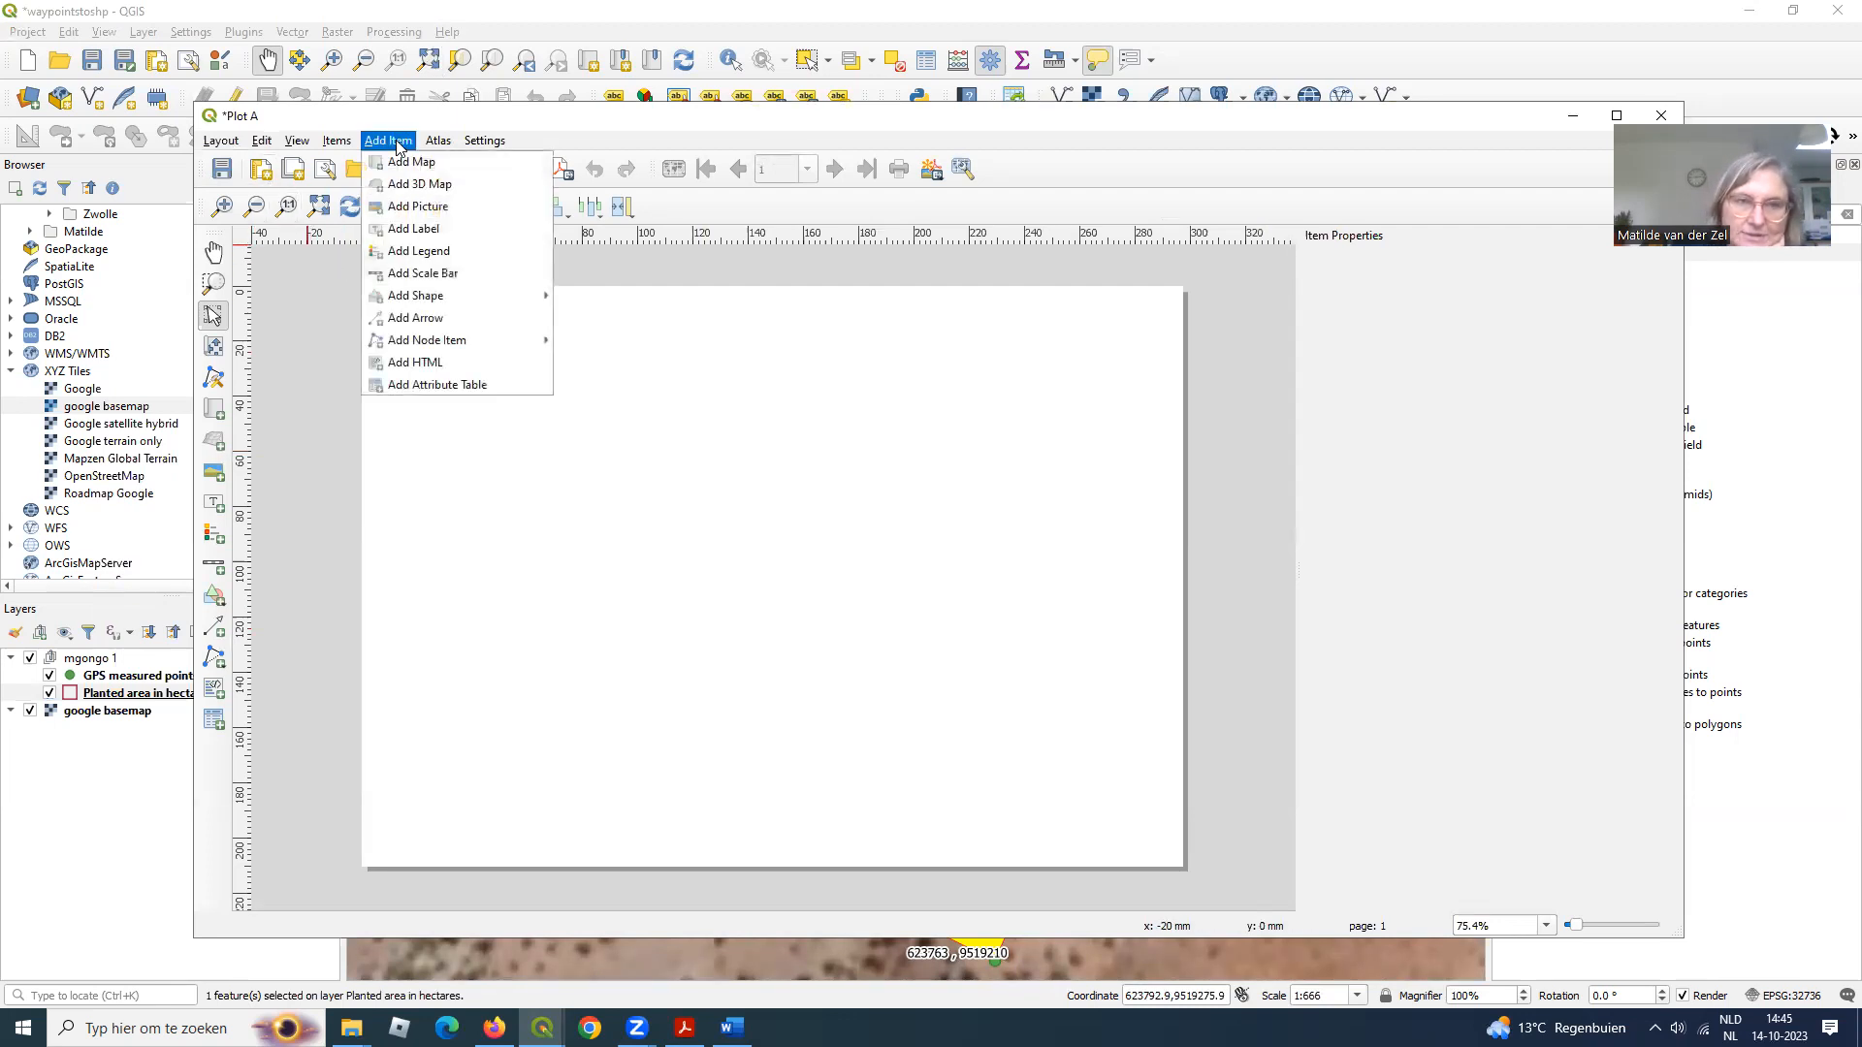
pyautogui.click(411, 165)
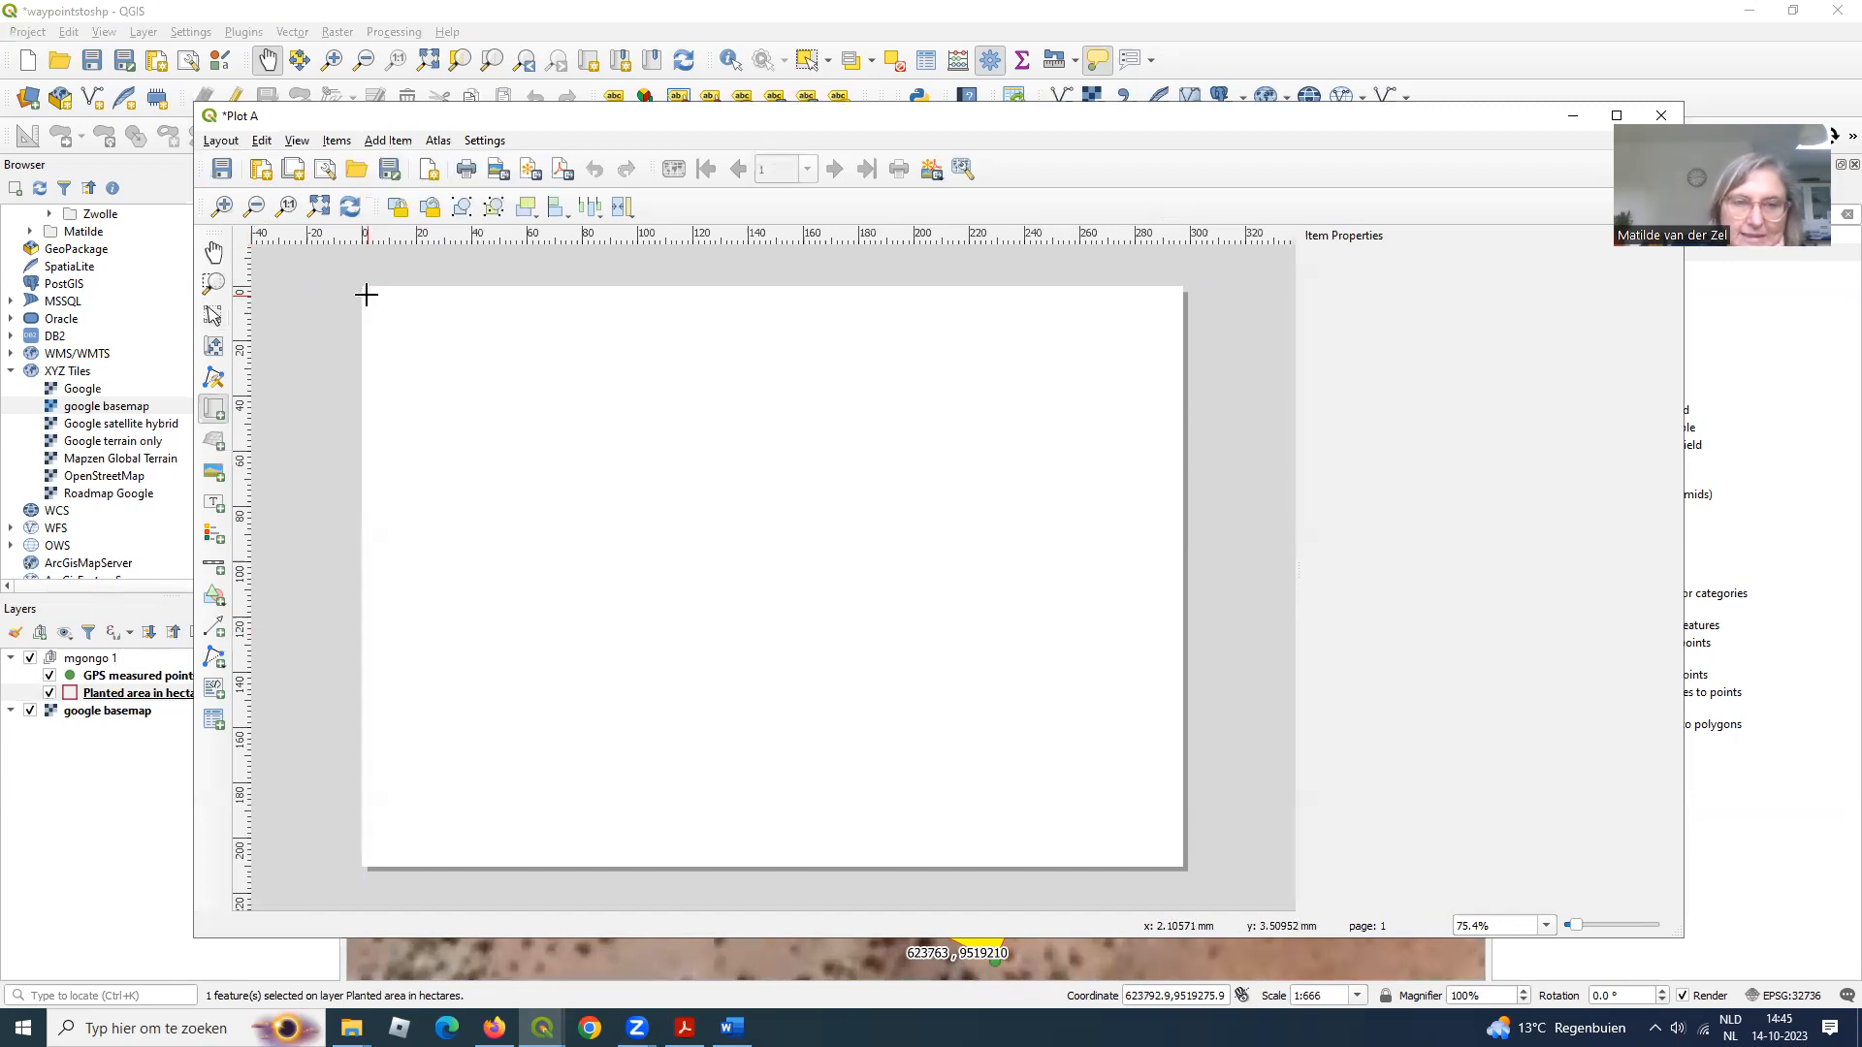
pyautogui.moveTo(367, 295); pyautogui.dragTo(972, 860)
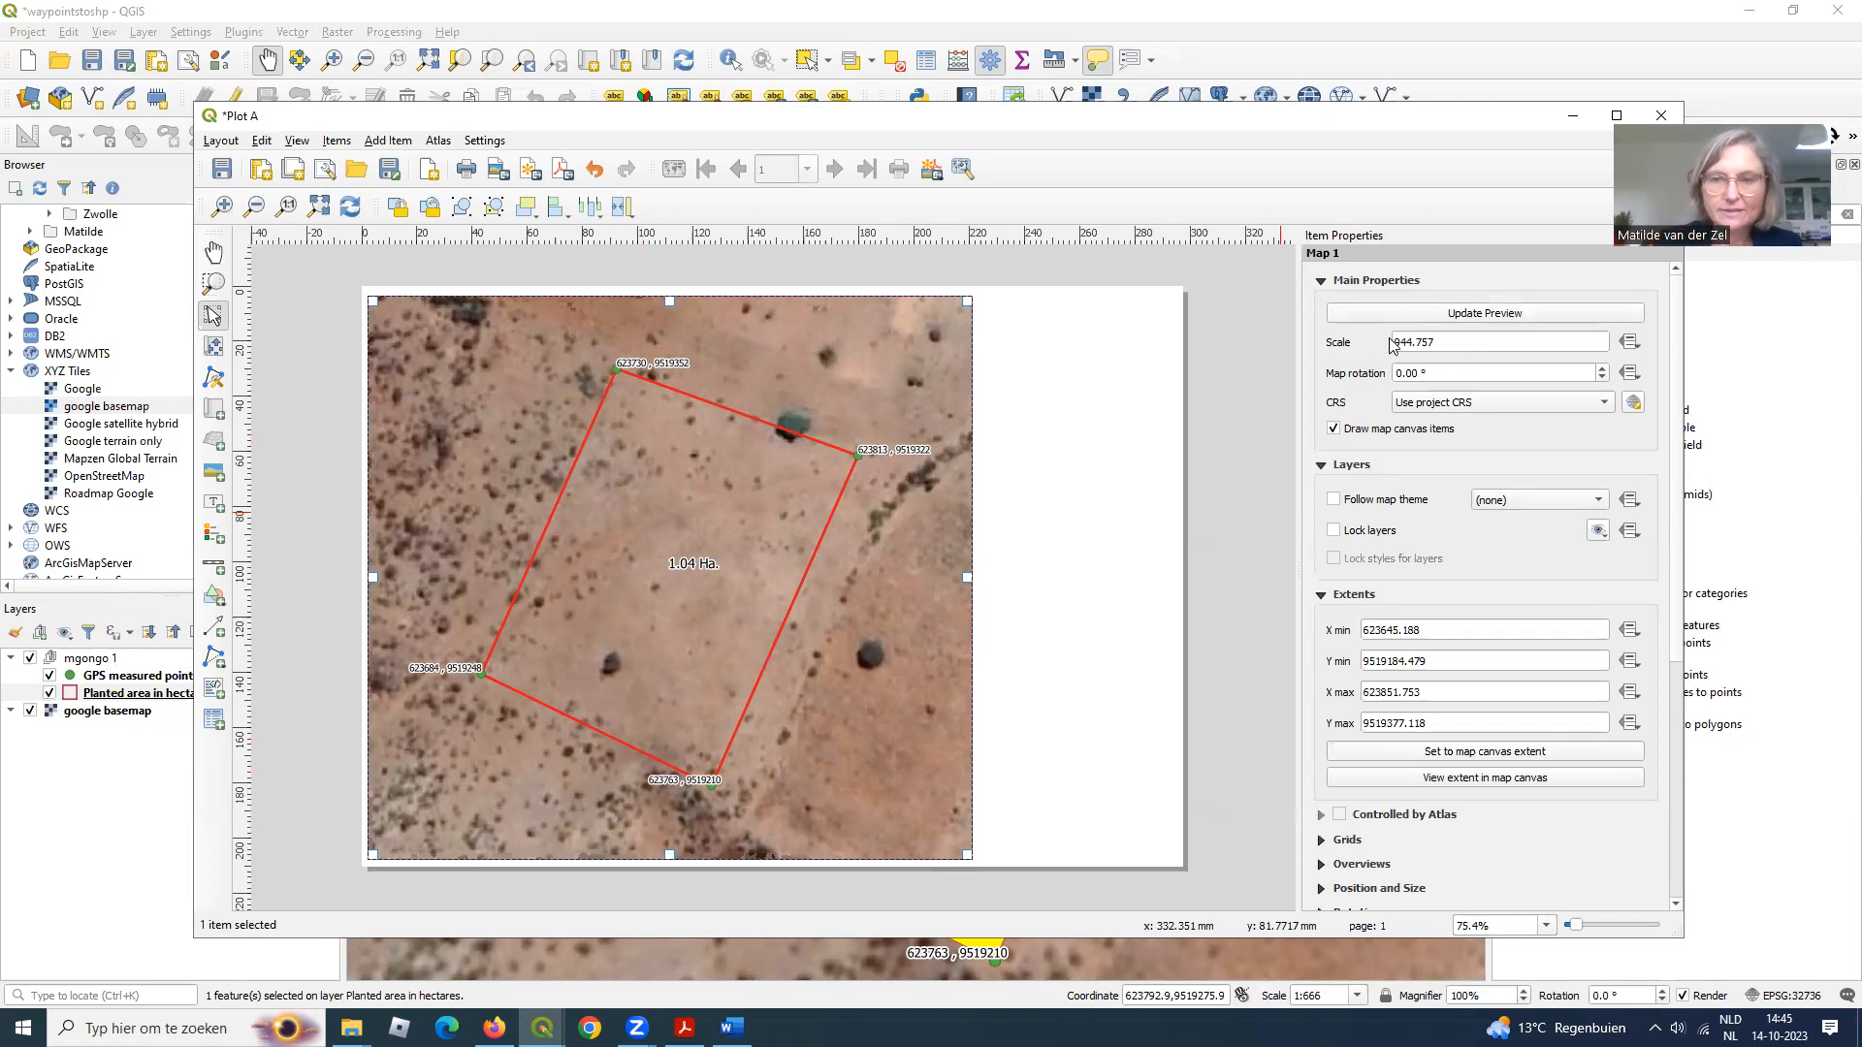
# - Set the scale of the layout map to 1000
pyautogui.moveTo(1459, 342); pyautogui.dragTo(1396, 338)
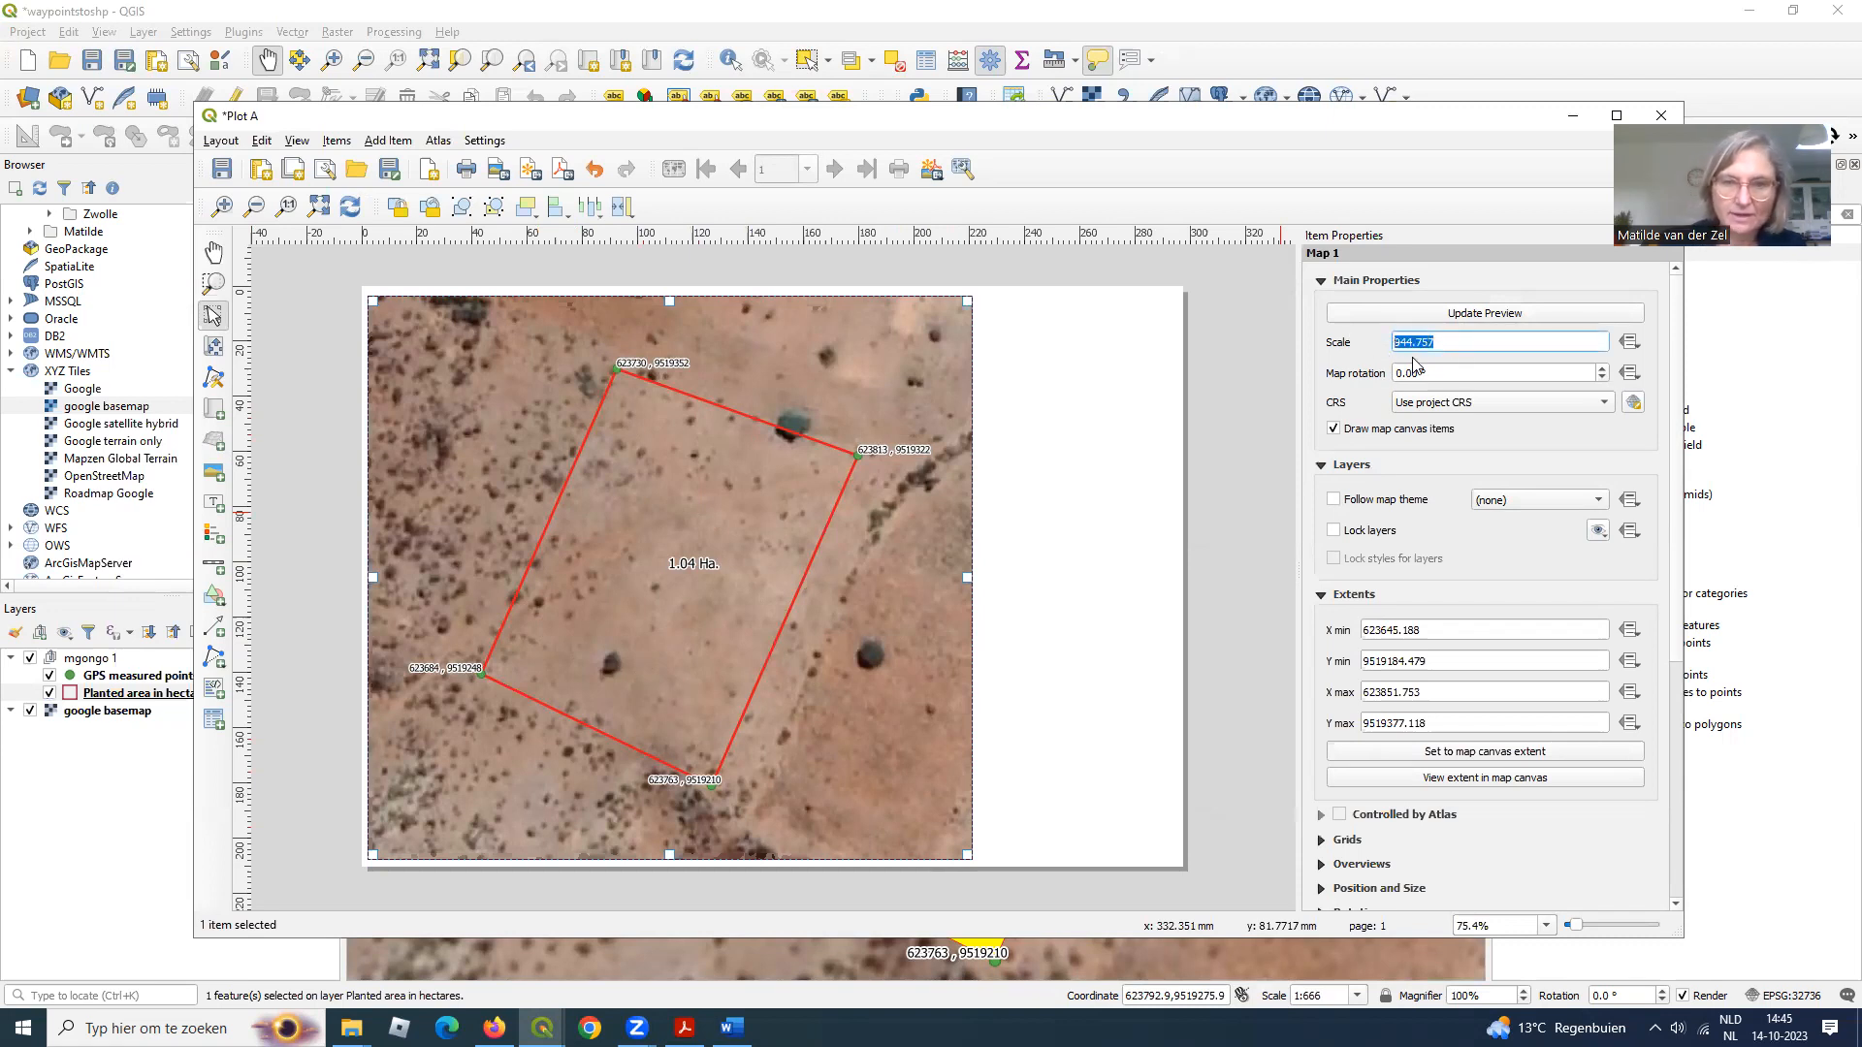
pyautogui.write('1')
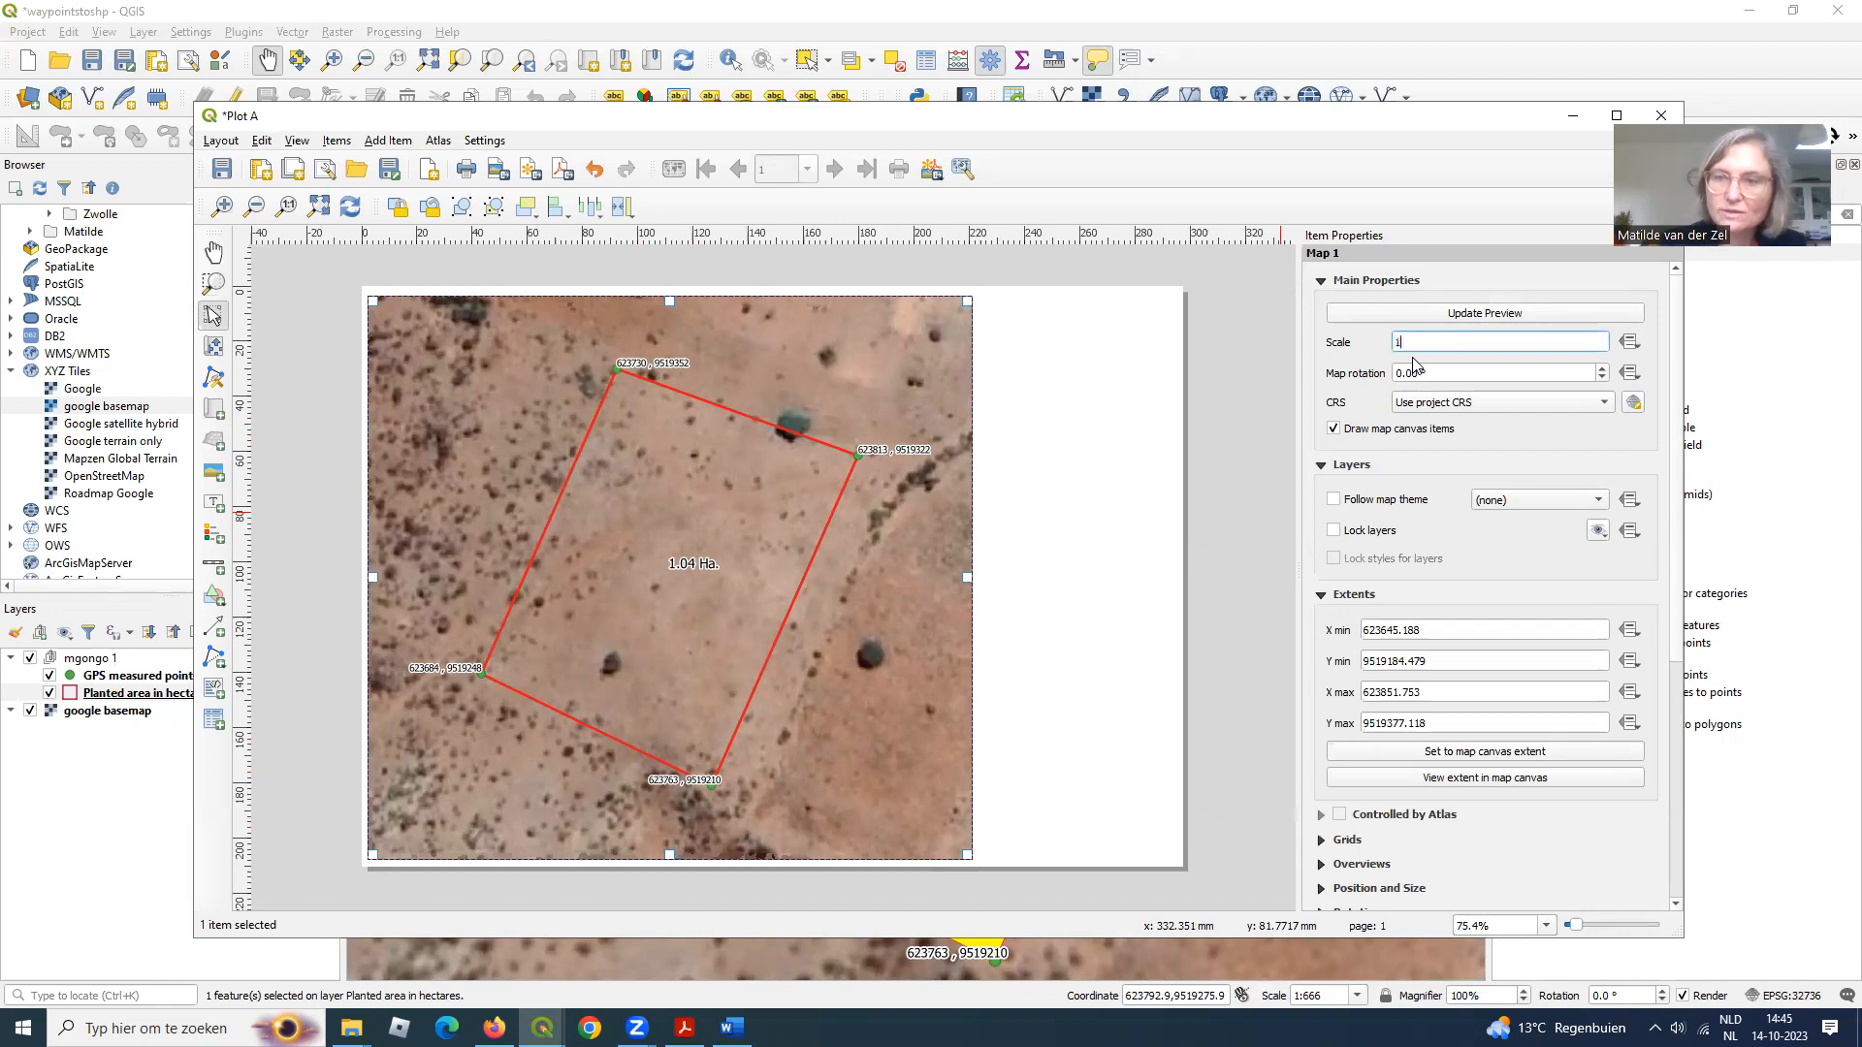
pyautogui.write('000')
pyautogui.press('Return')
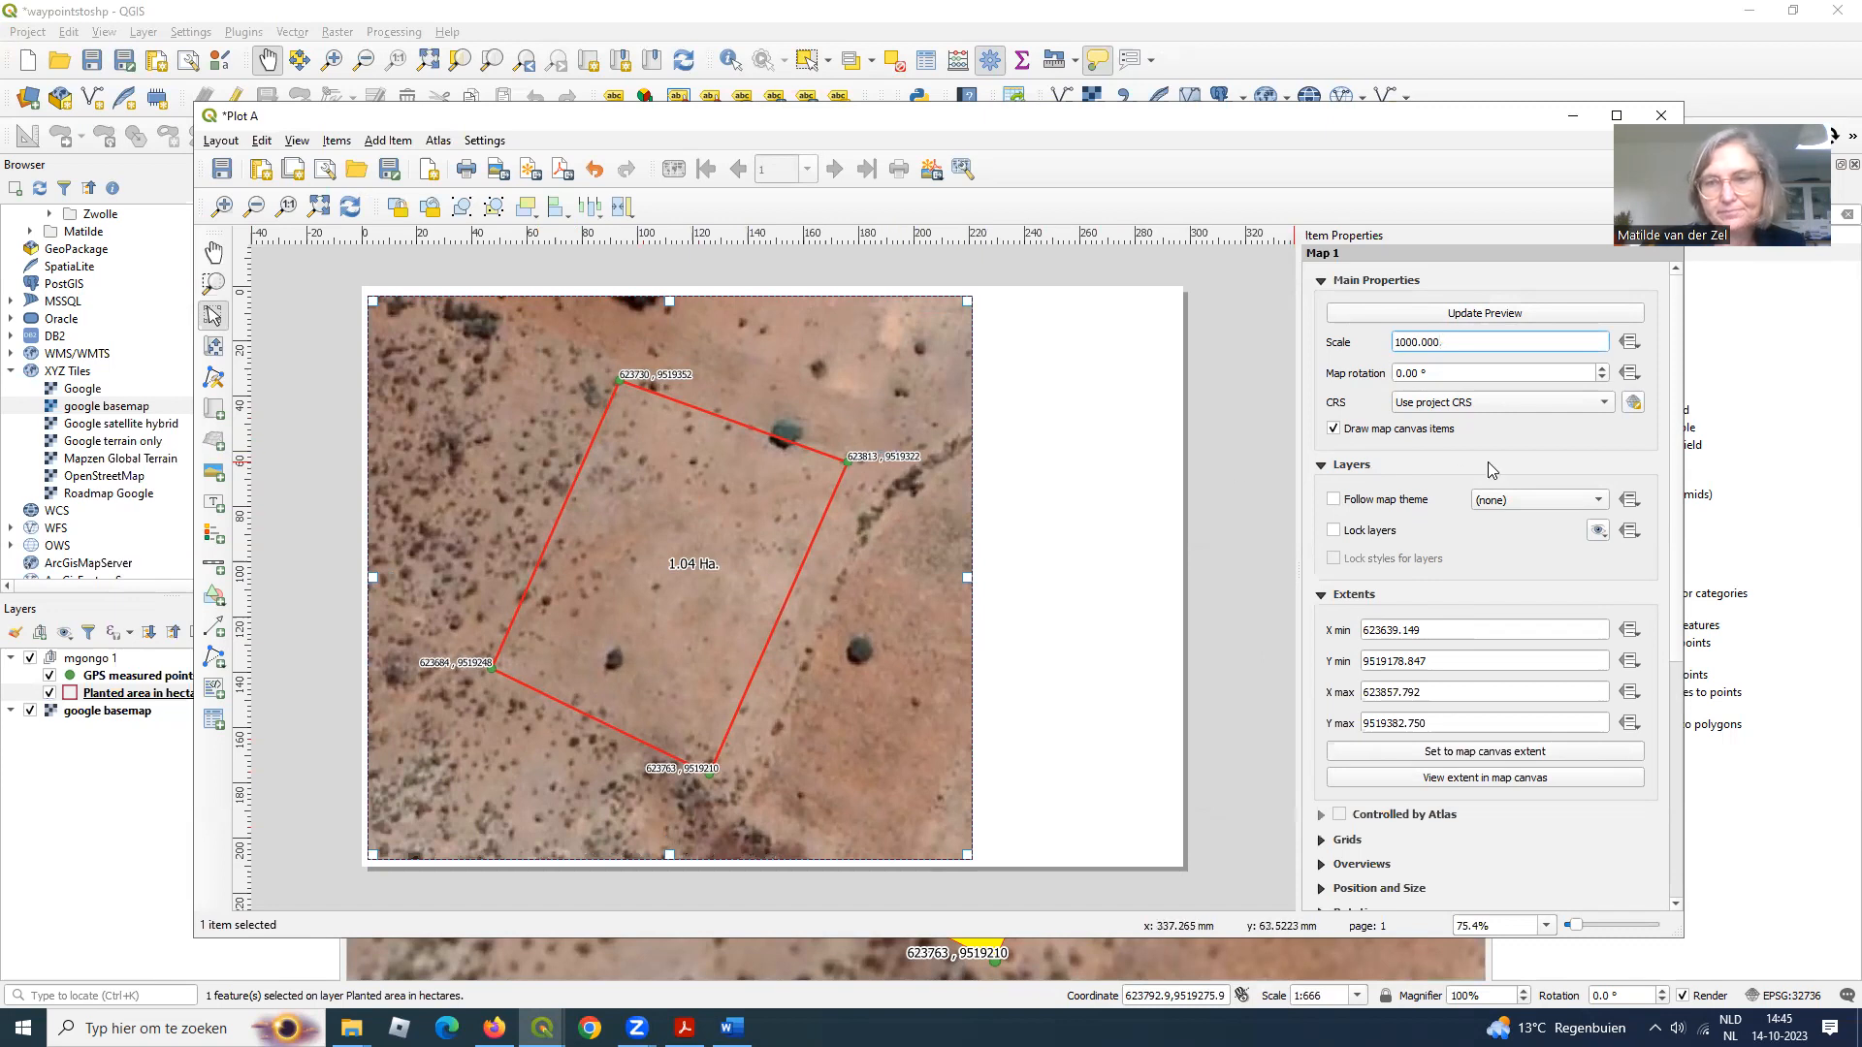
# - Add a grid to the layout map and set its frame style to Interior ticks
pyautogui.scroll(-4, 1462, 586)
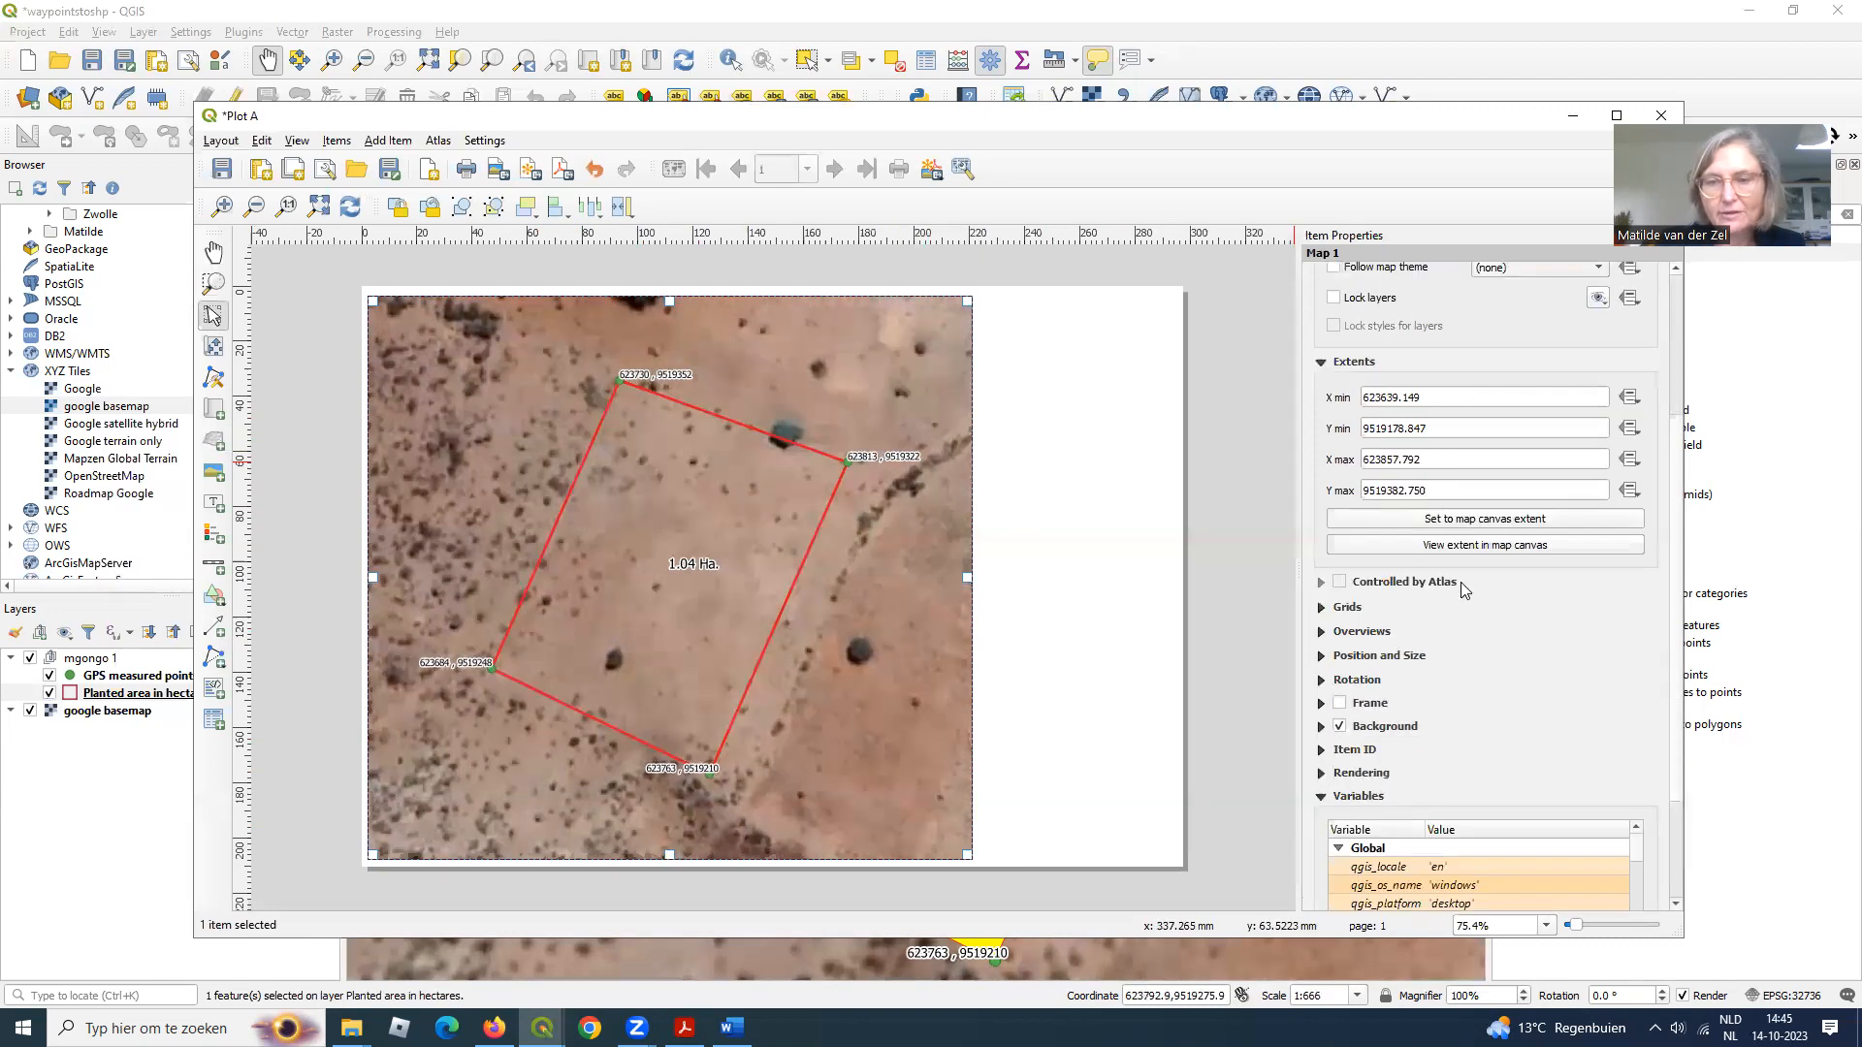
pyautogui.click(1322, 609)
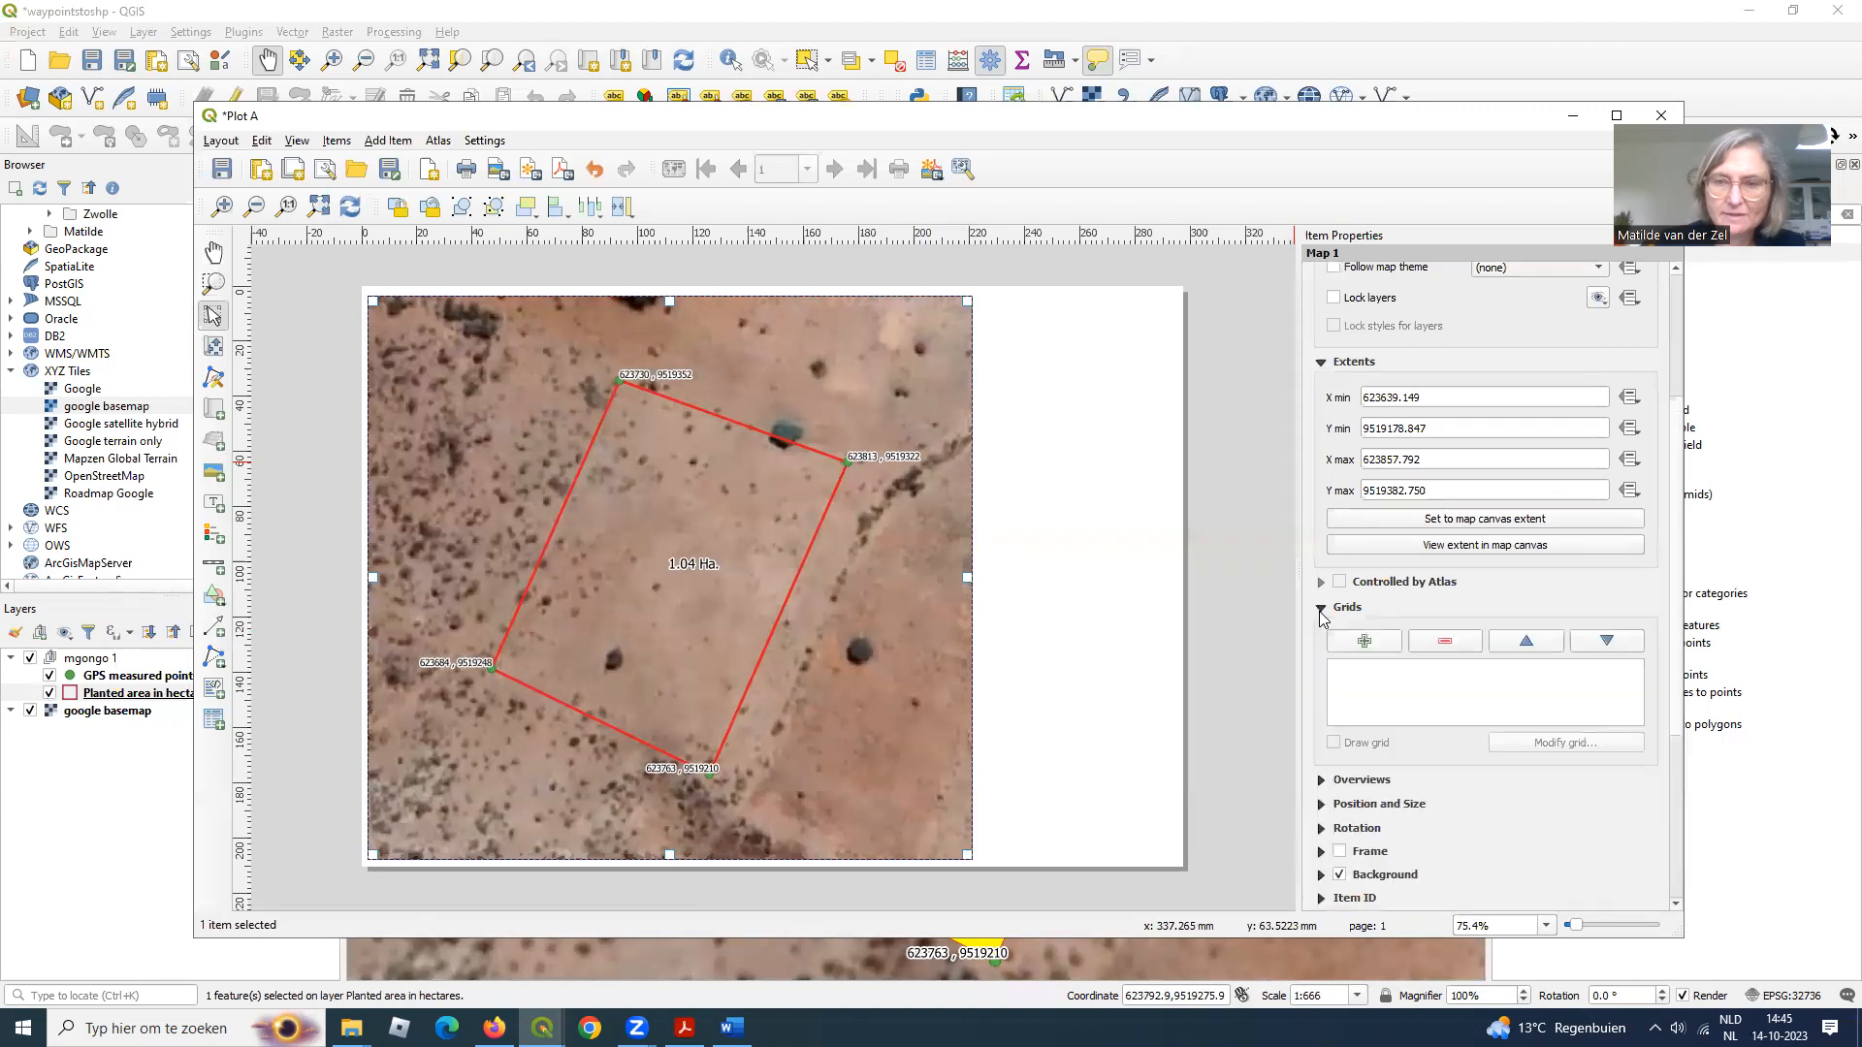
pyautogui.click(1366, 641)
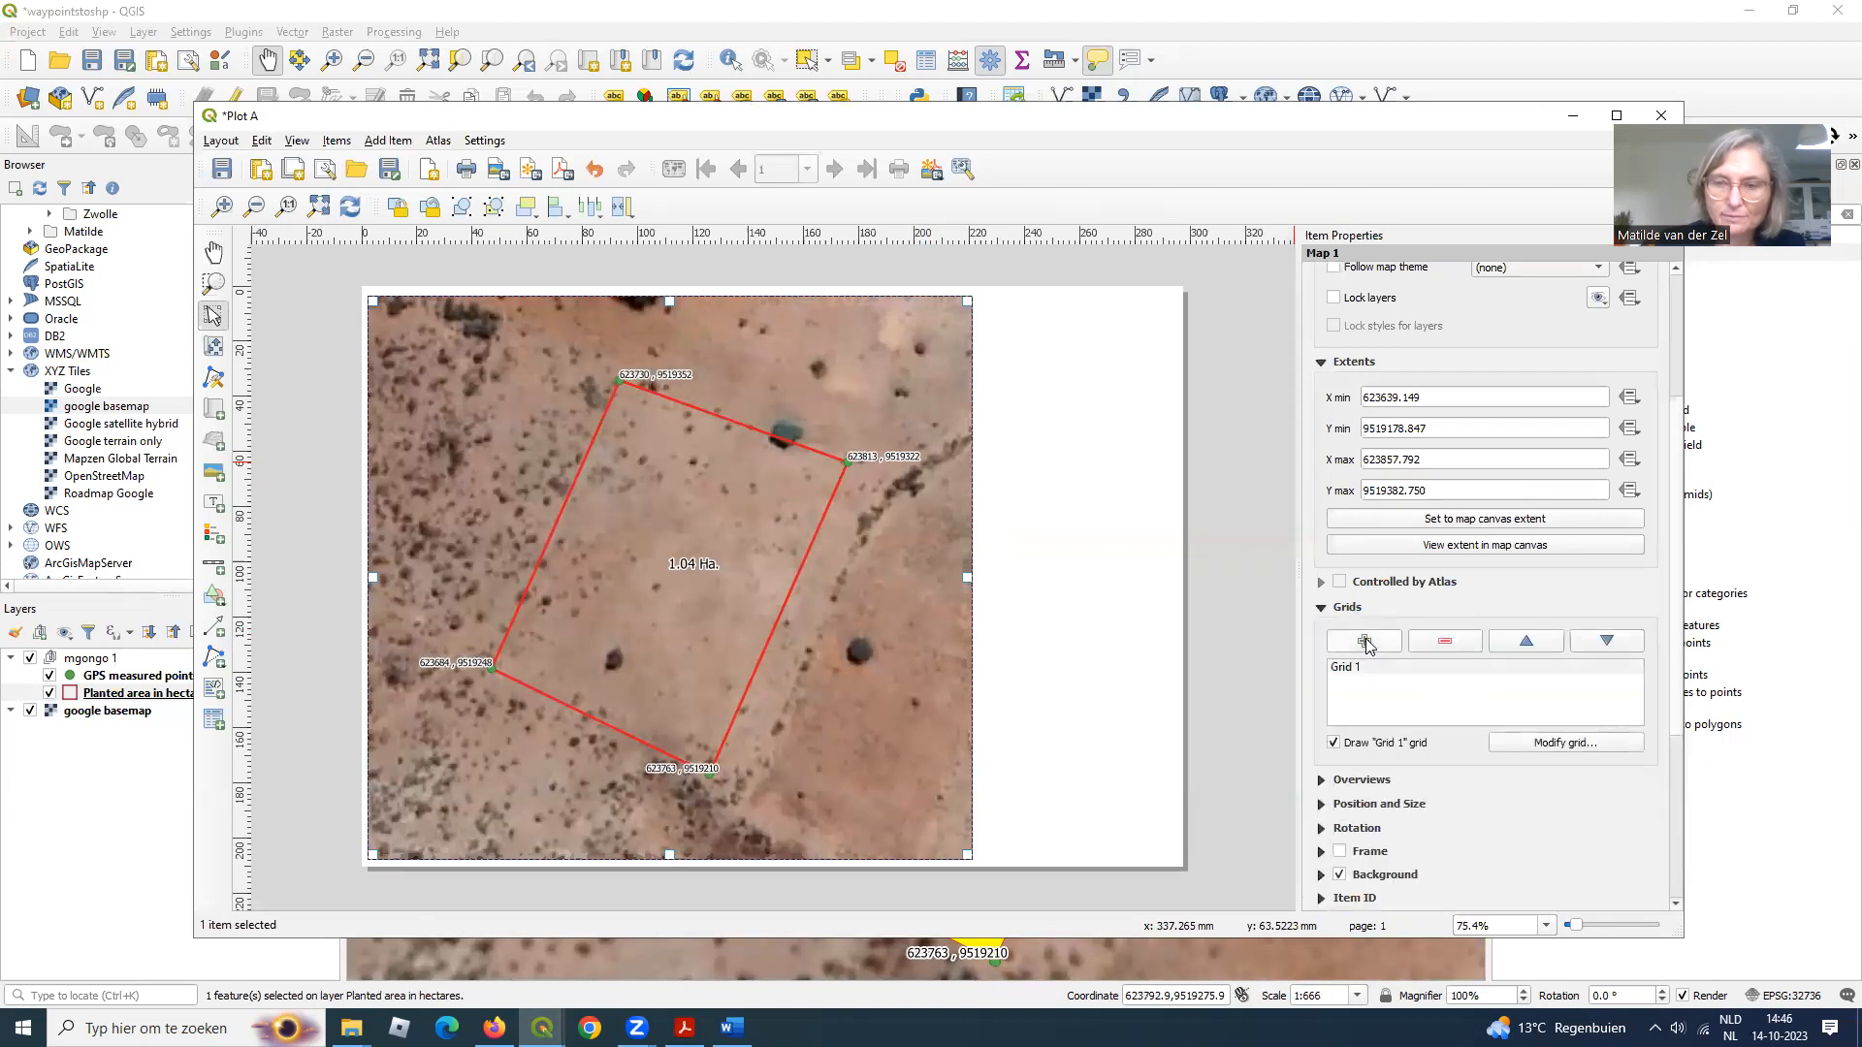
pyautogui.click(1575, 747)
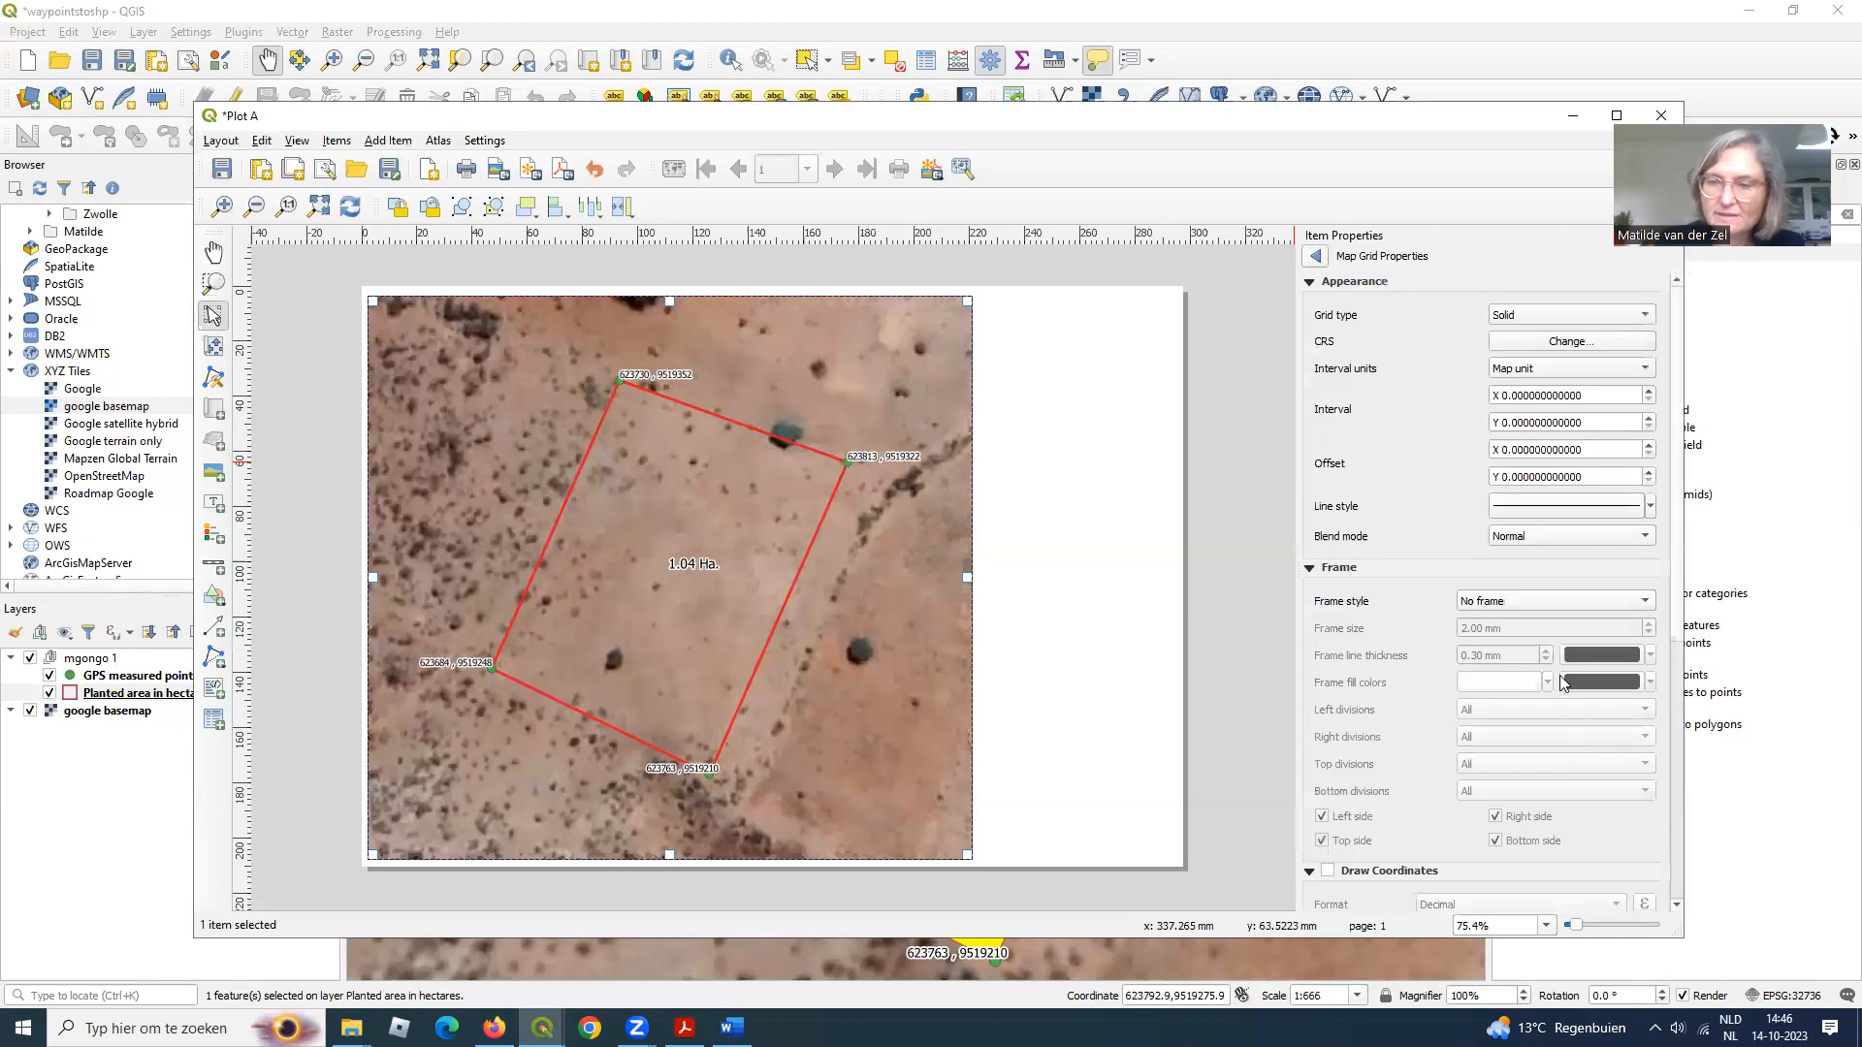
pyautogui.click(1530, 601)
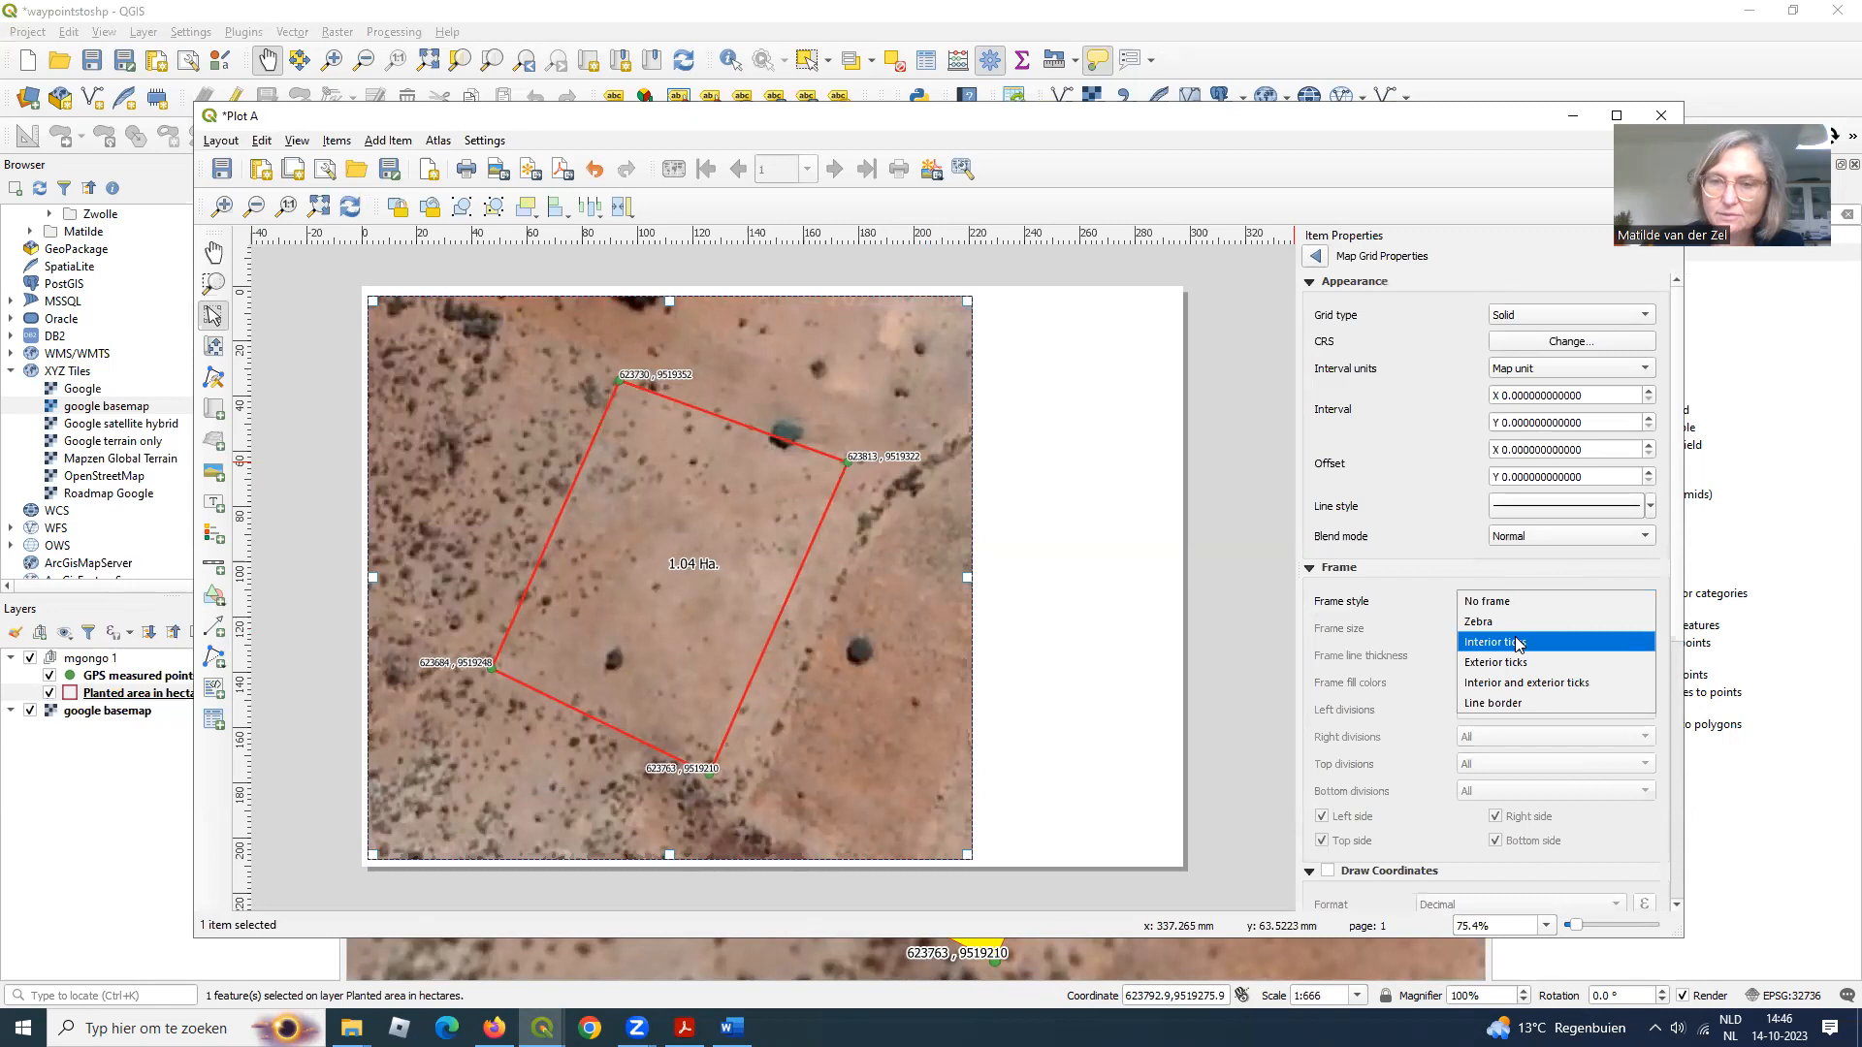
pyautogui.click(1518, 643)
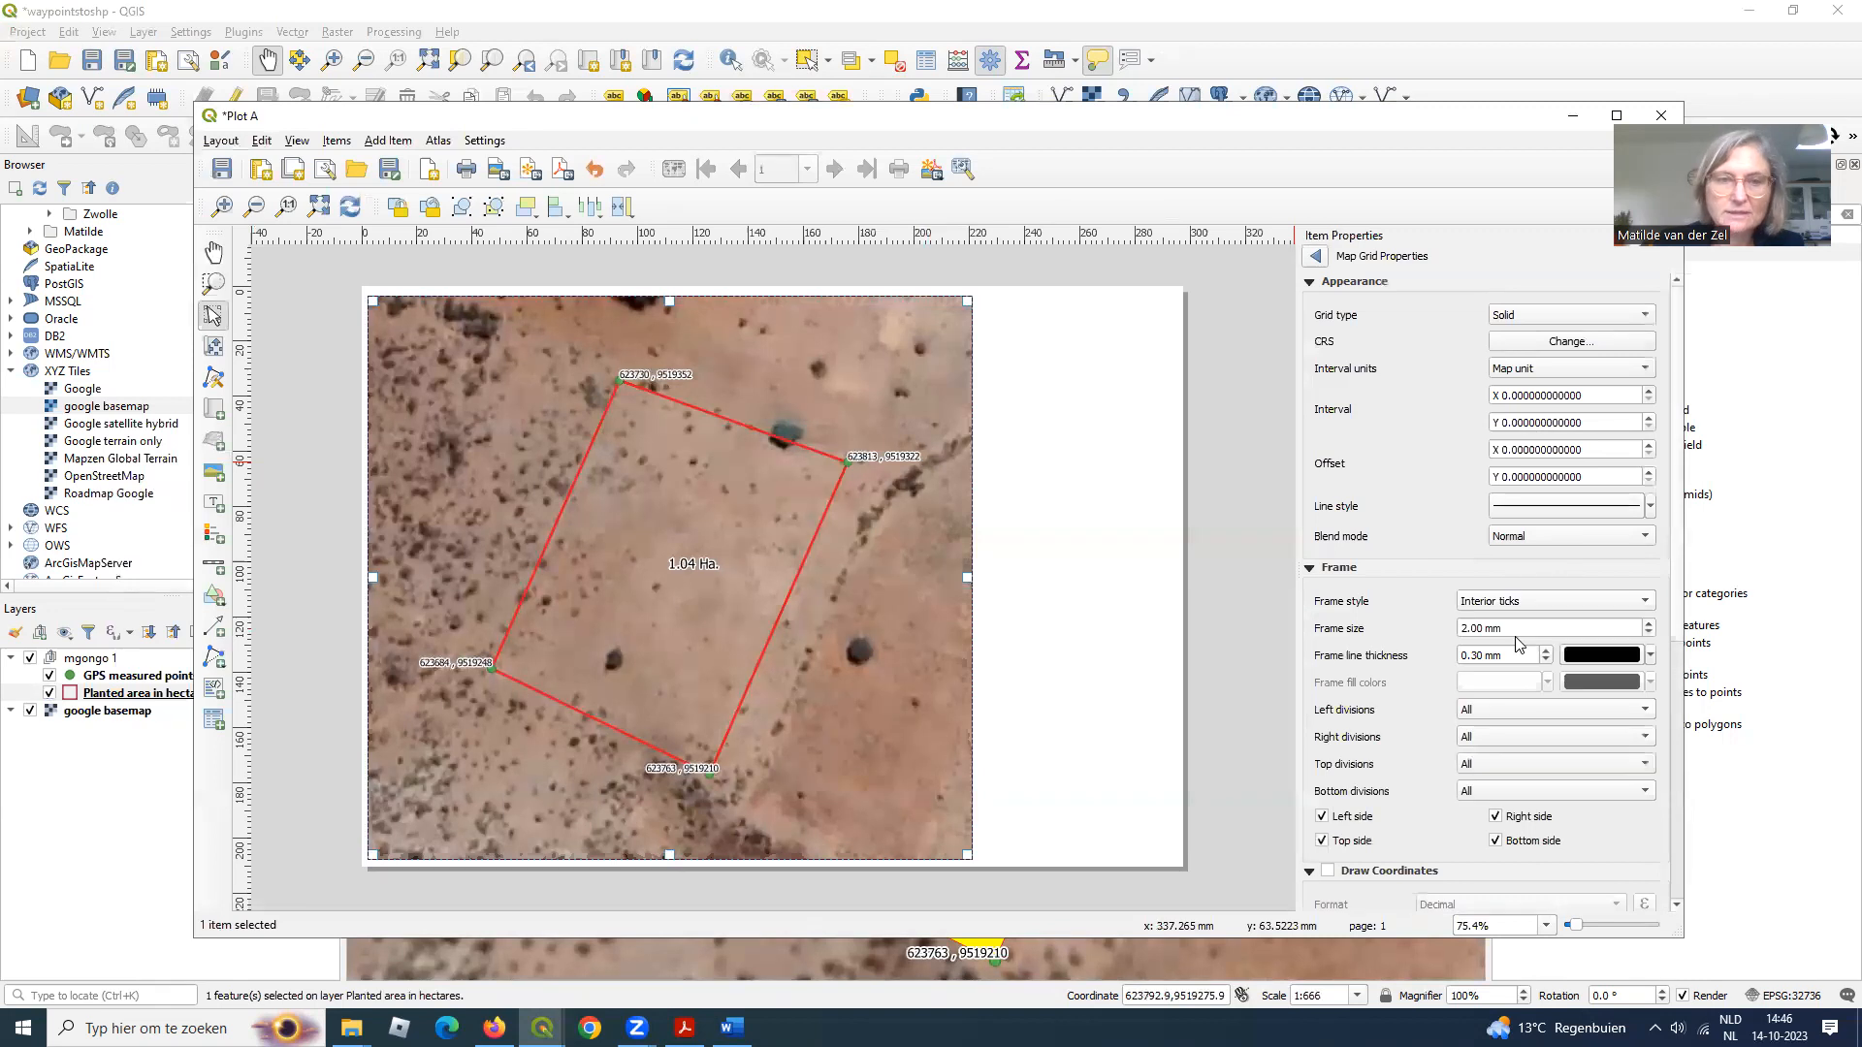
# - Turn on coordinate drawing for the map grid, keeping the left divisions at All
pyautogui.click(1506, 716)
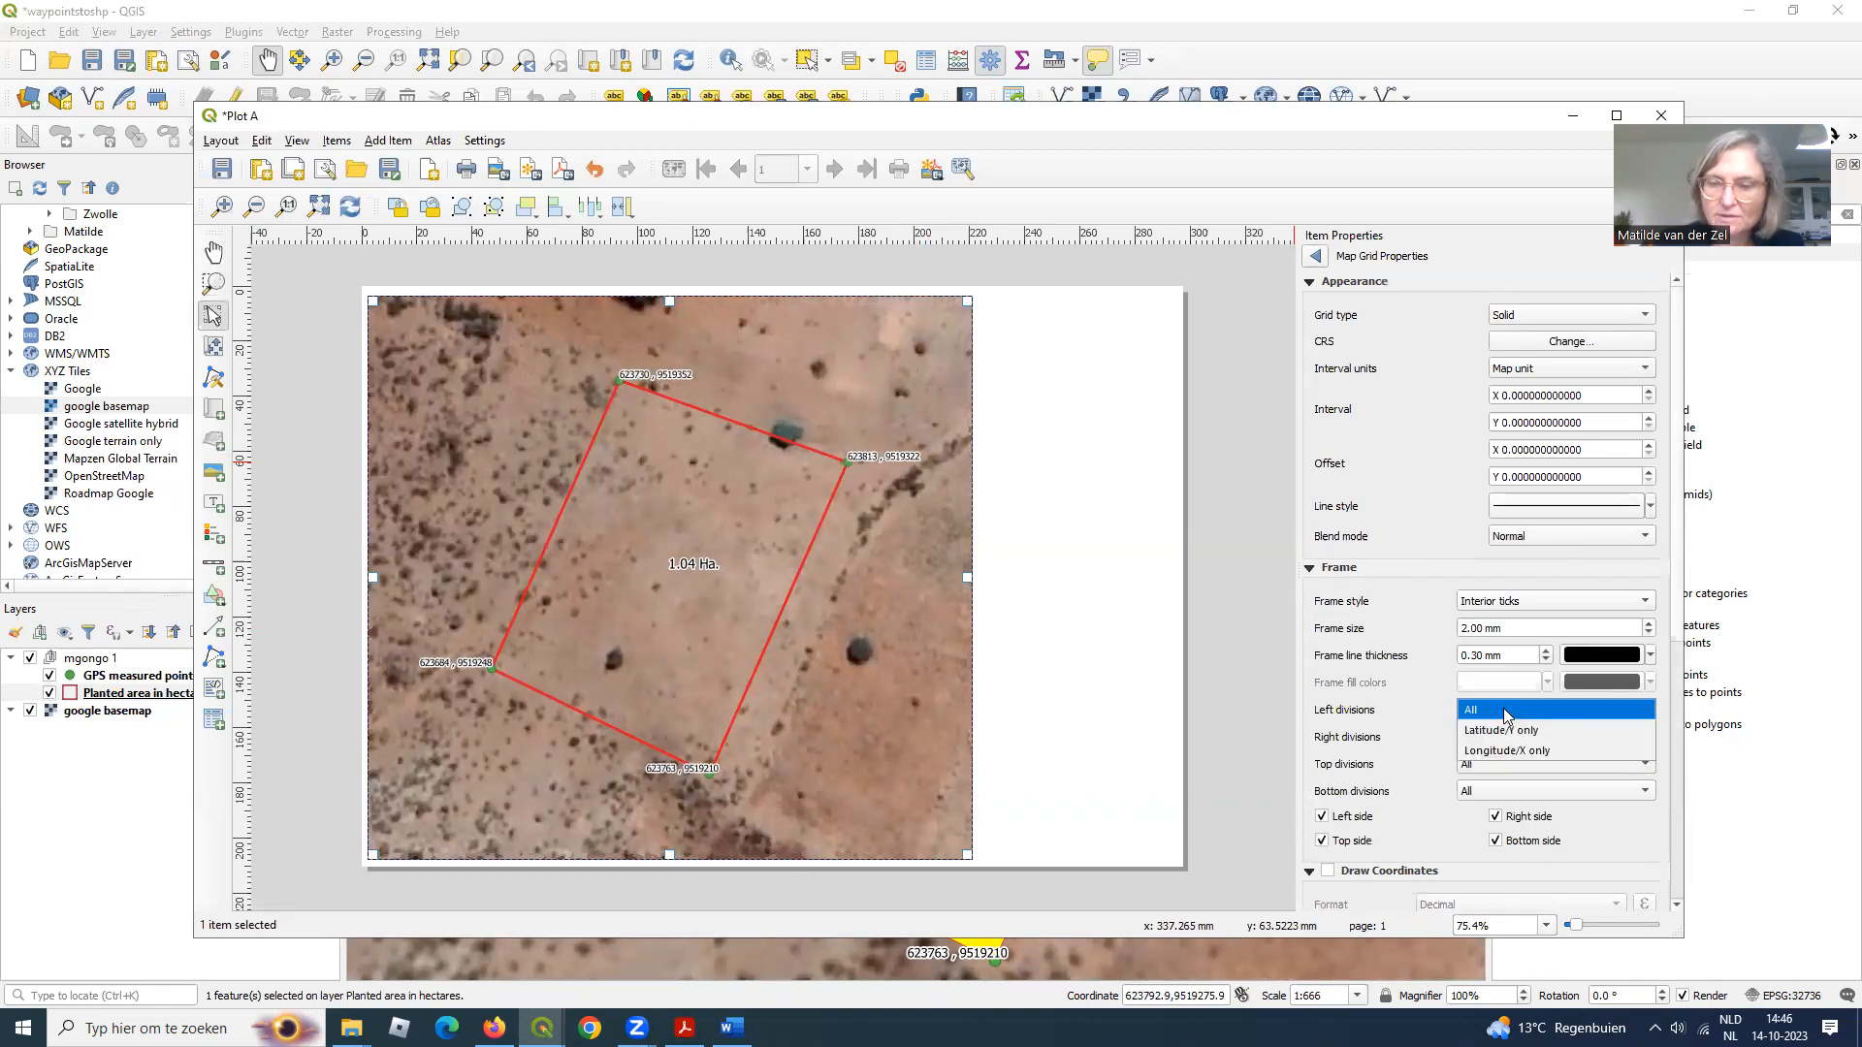
pyautogui.click(1412, 725)
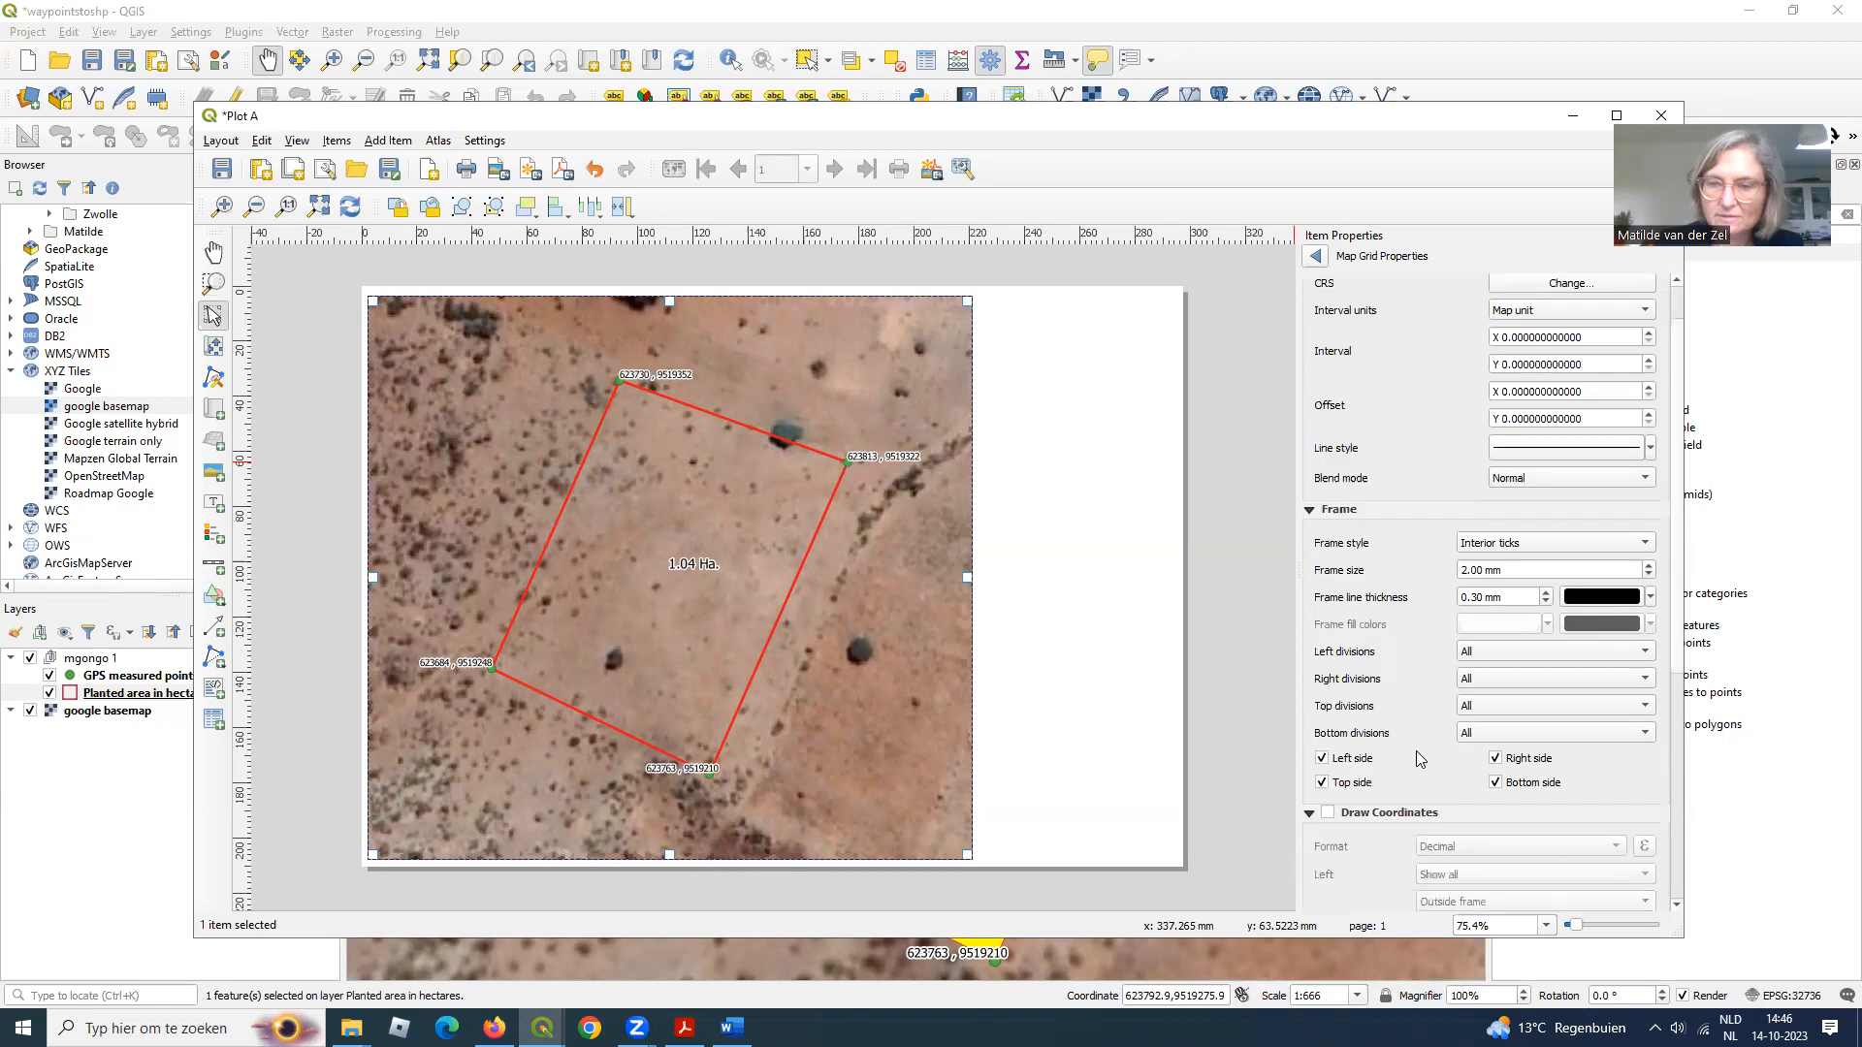
pyautogui.scroll(-2, 1416, 750)
pyautogui.click(1328, 755)
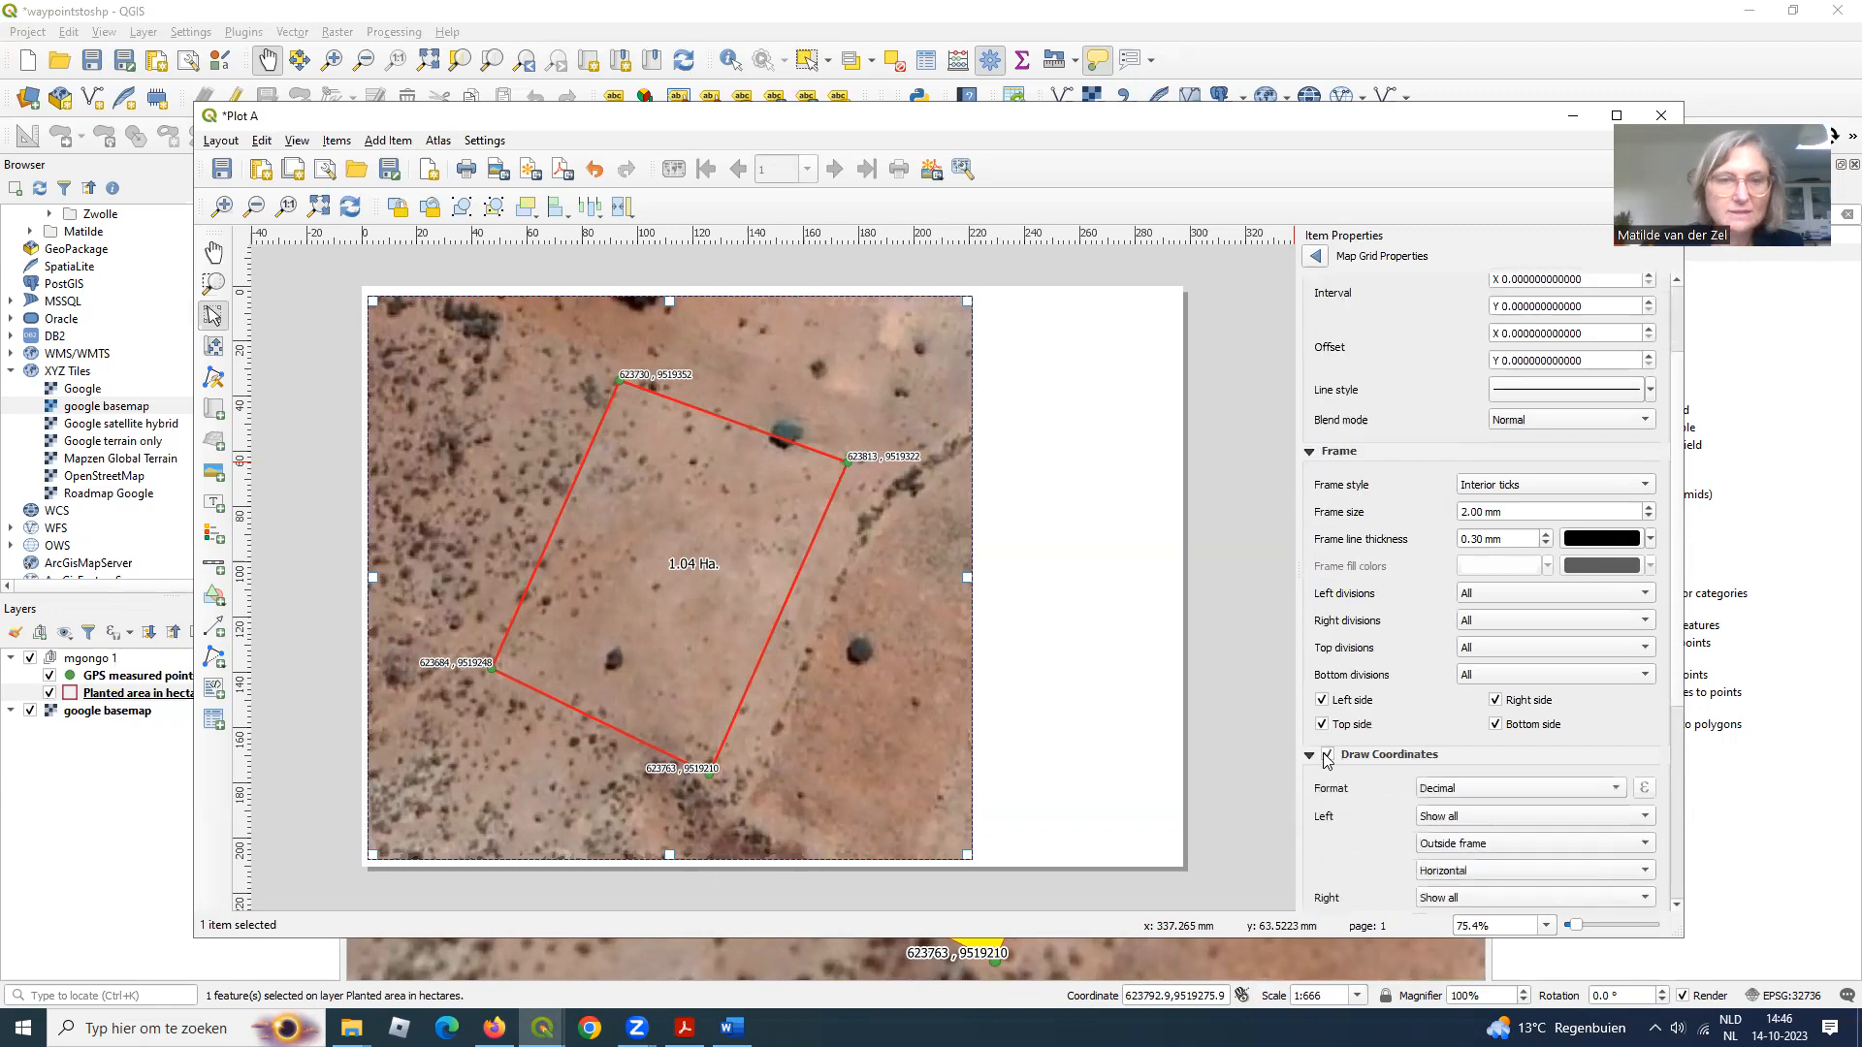
pyautogui.scroll(-1, 1442, 754)
pyautogui.scroll(-1, 1444, 756)
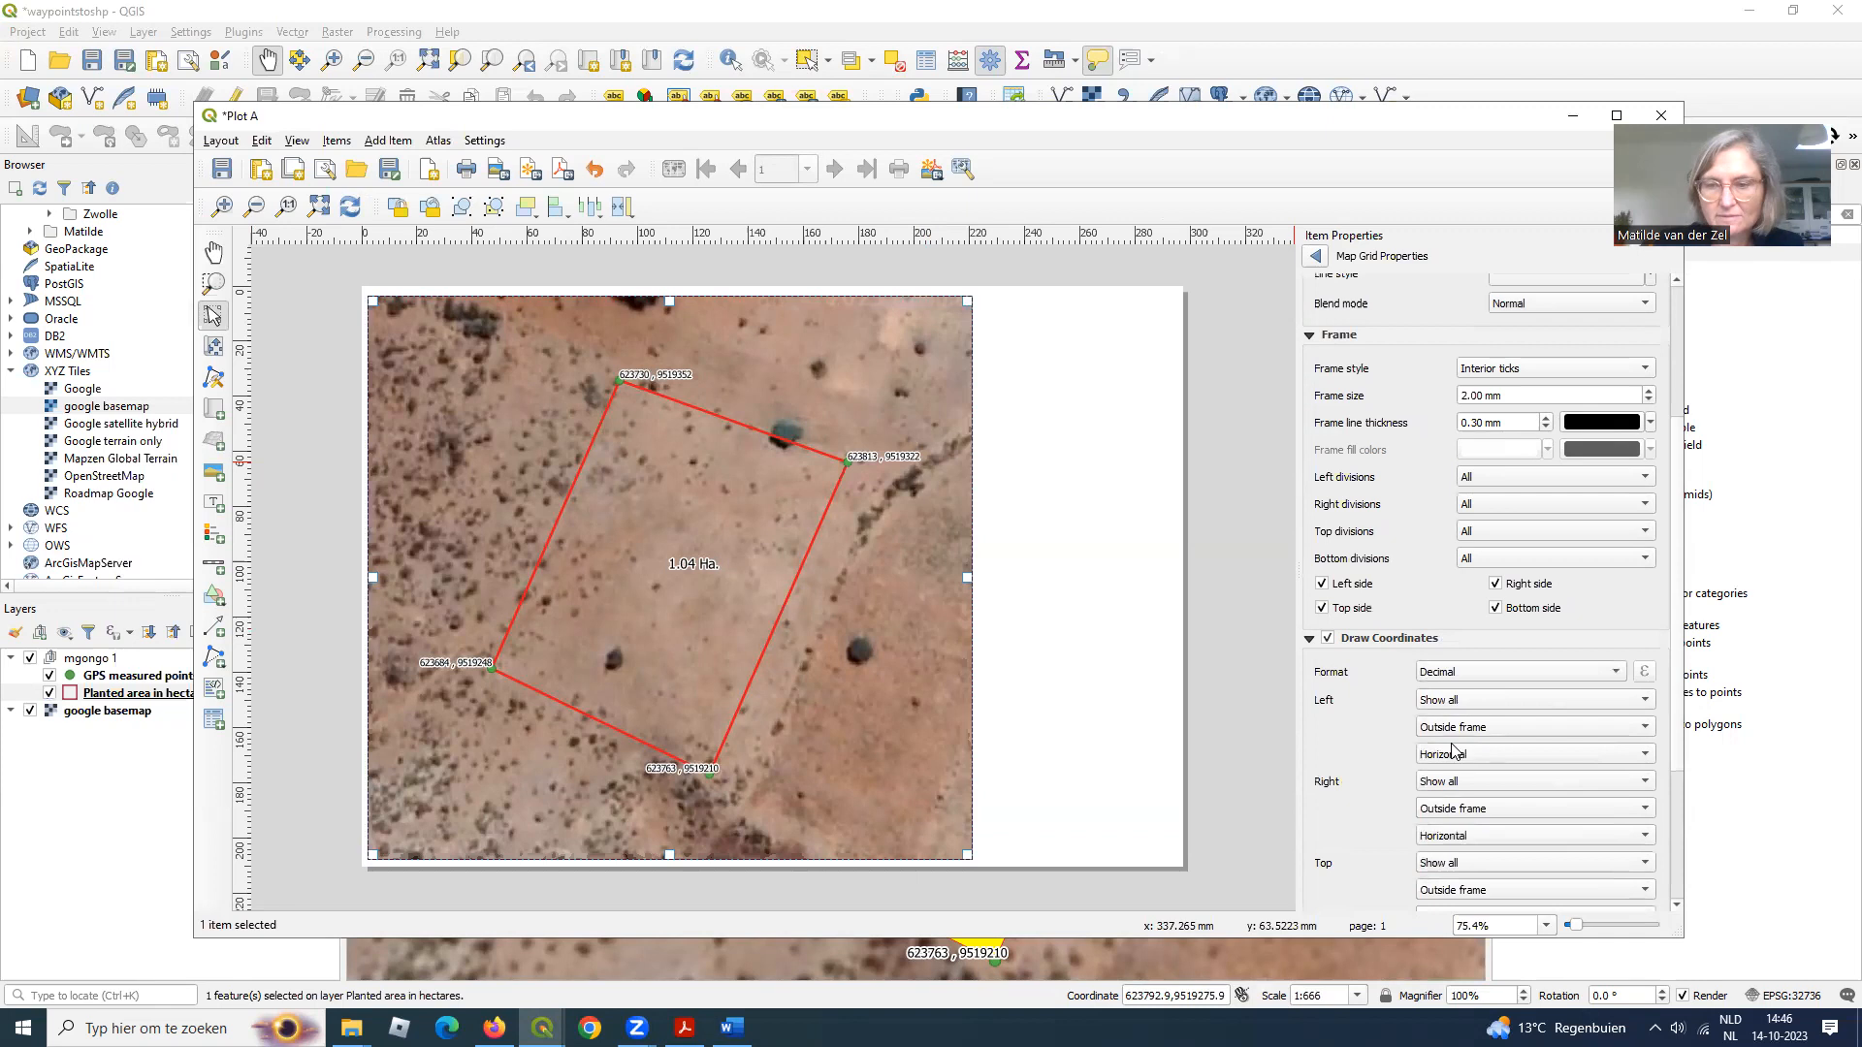
pyautogui.scroll(-3, 1485, 743)
pyautogui.scroll(-1, 1485, 742)
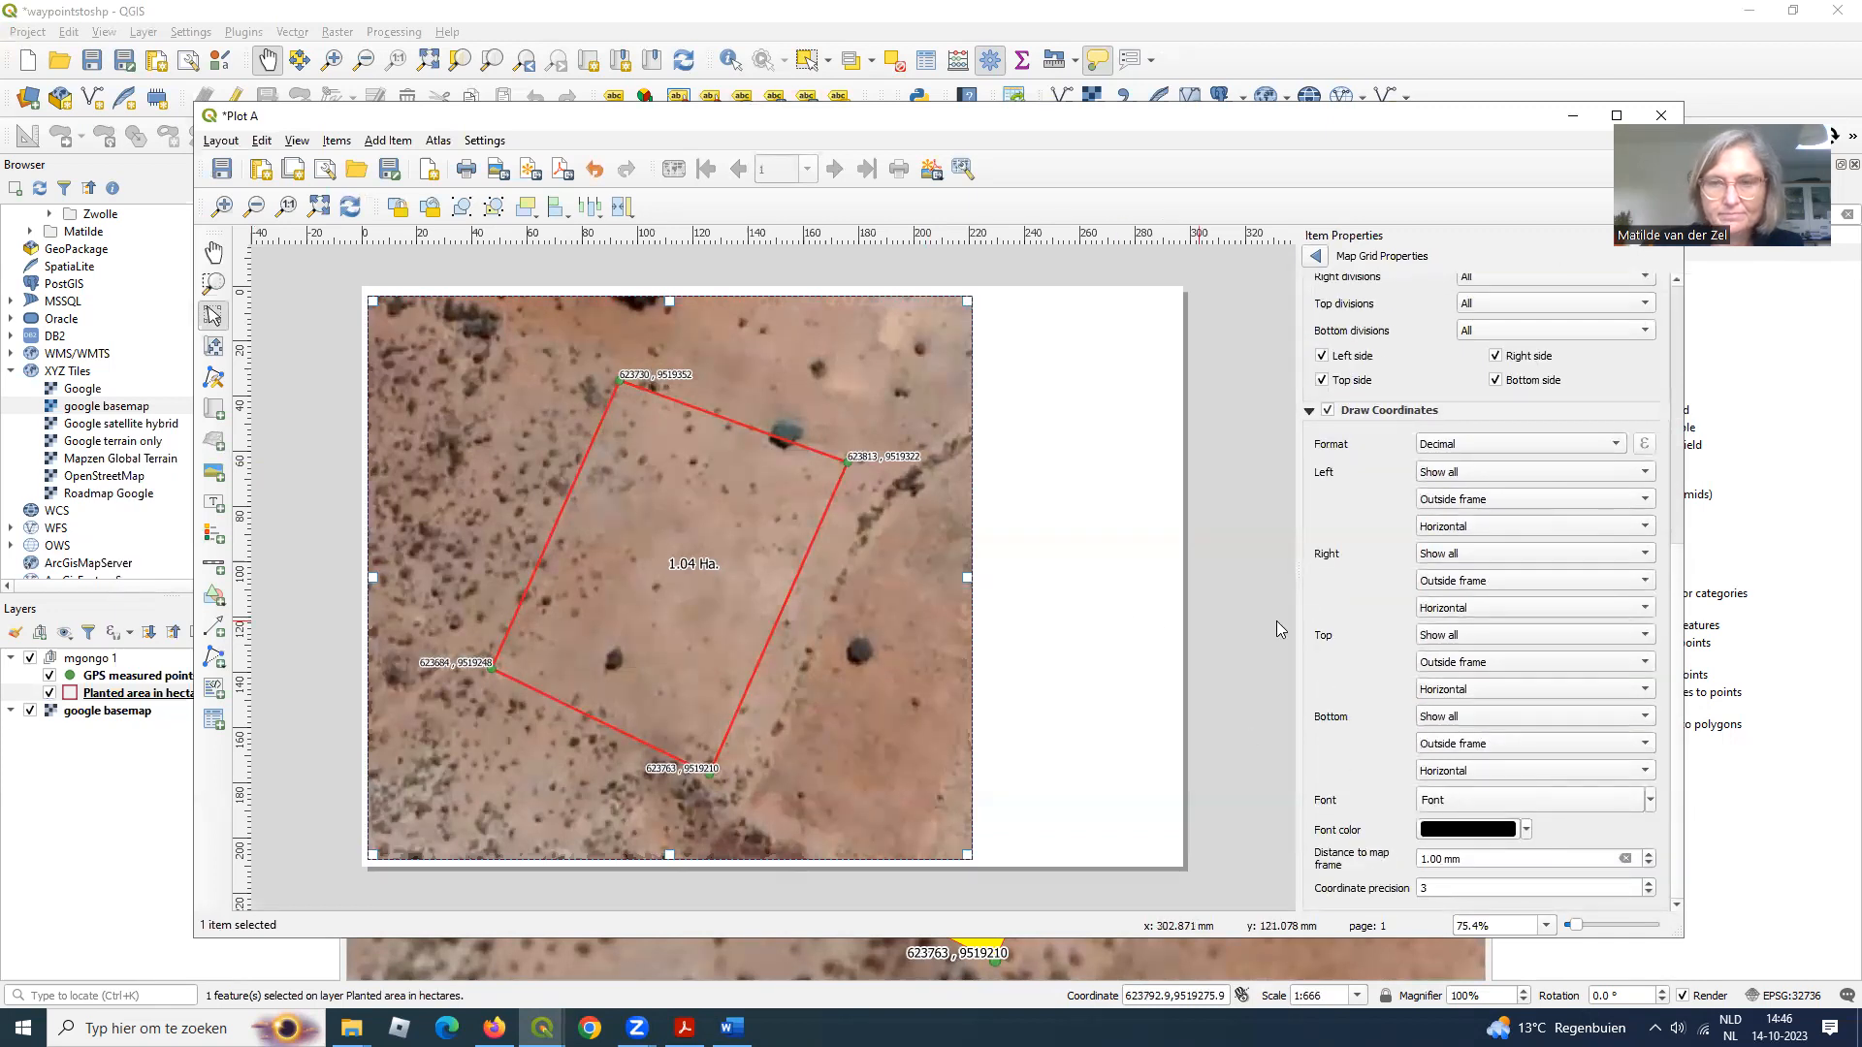
pyautogui.scroll(2, 1429, 429)
pyautogui.scroll(6, 1427, 421)
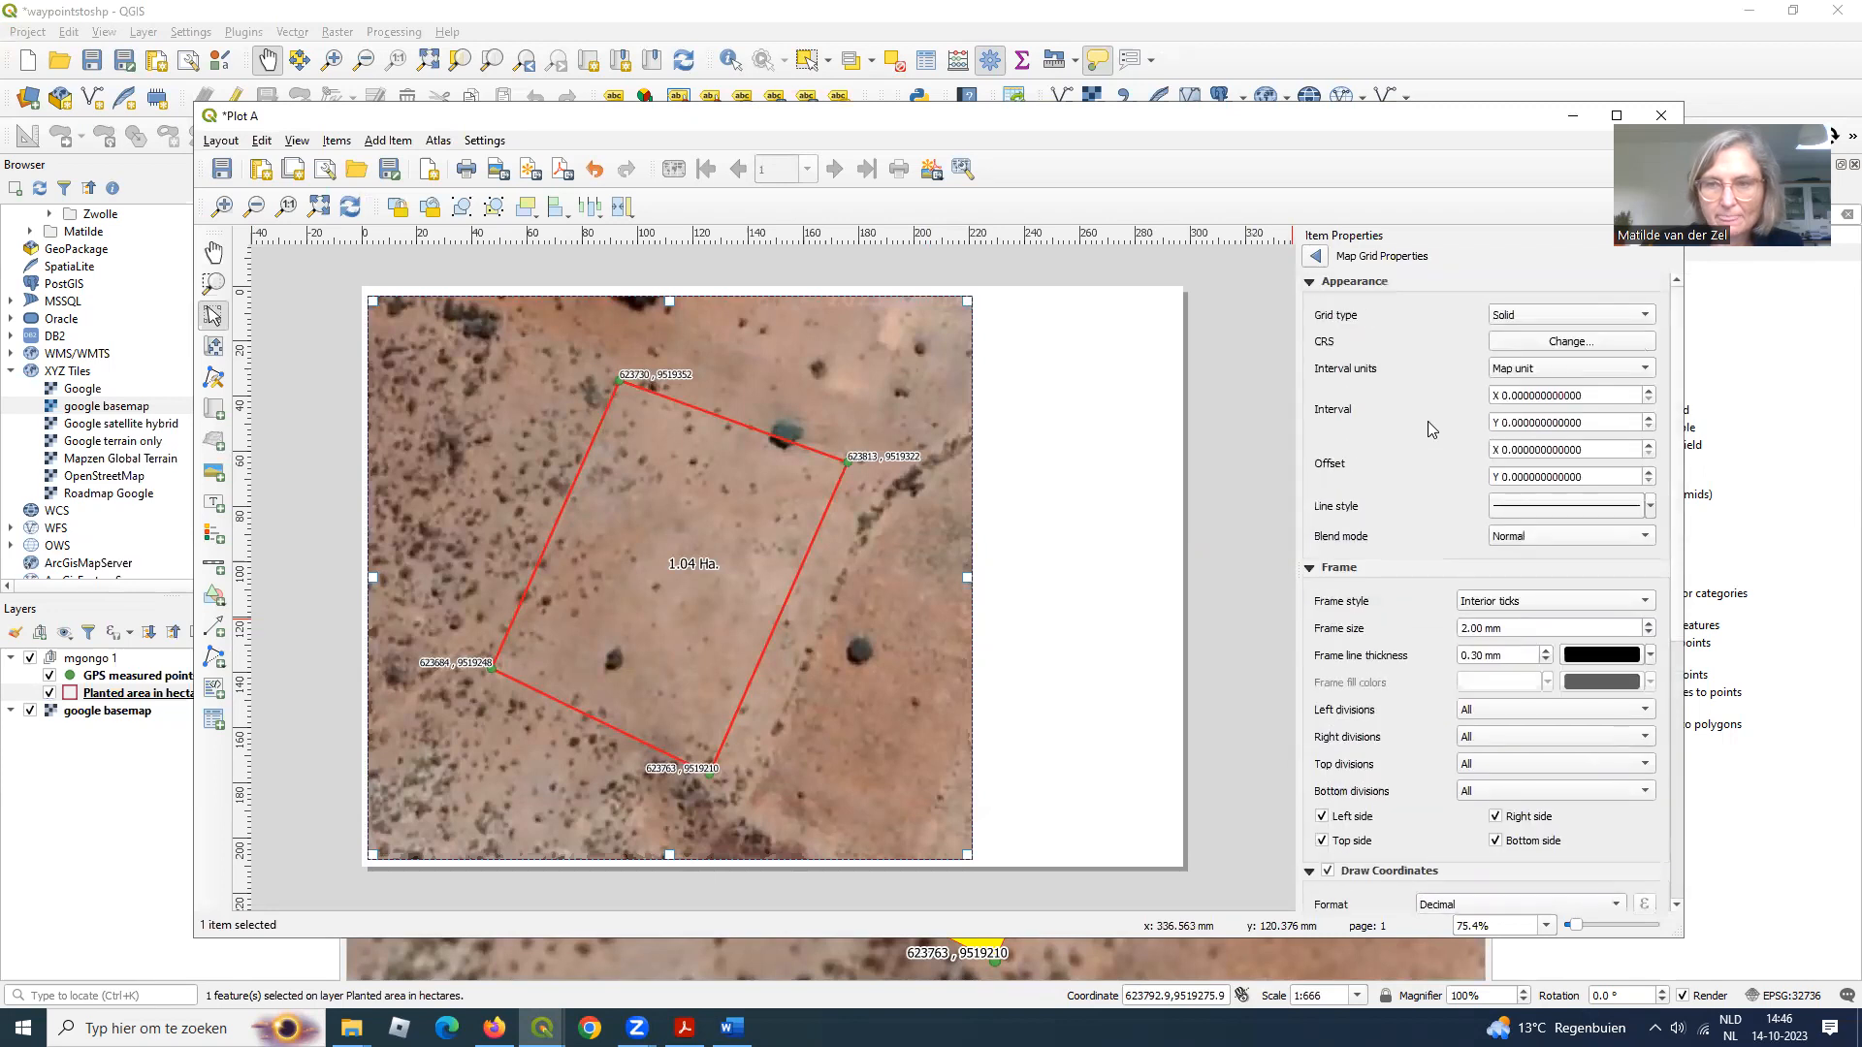
# - Return from the grid settings to the map's own properties and enable a frame around the layout map
pyautogui.click(1319, 257)
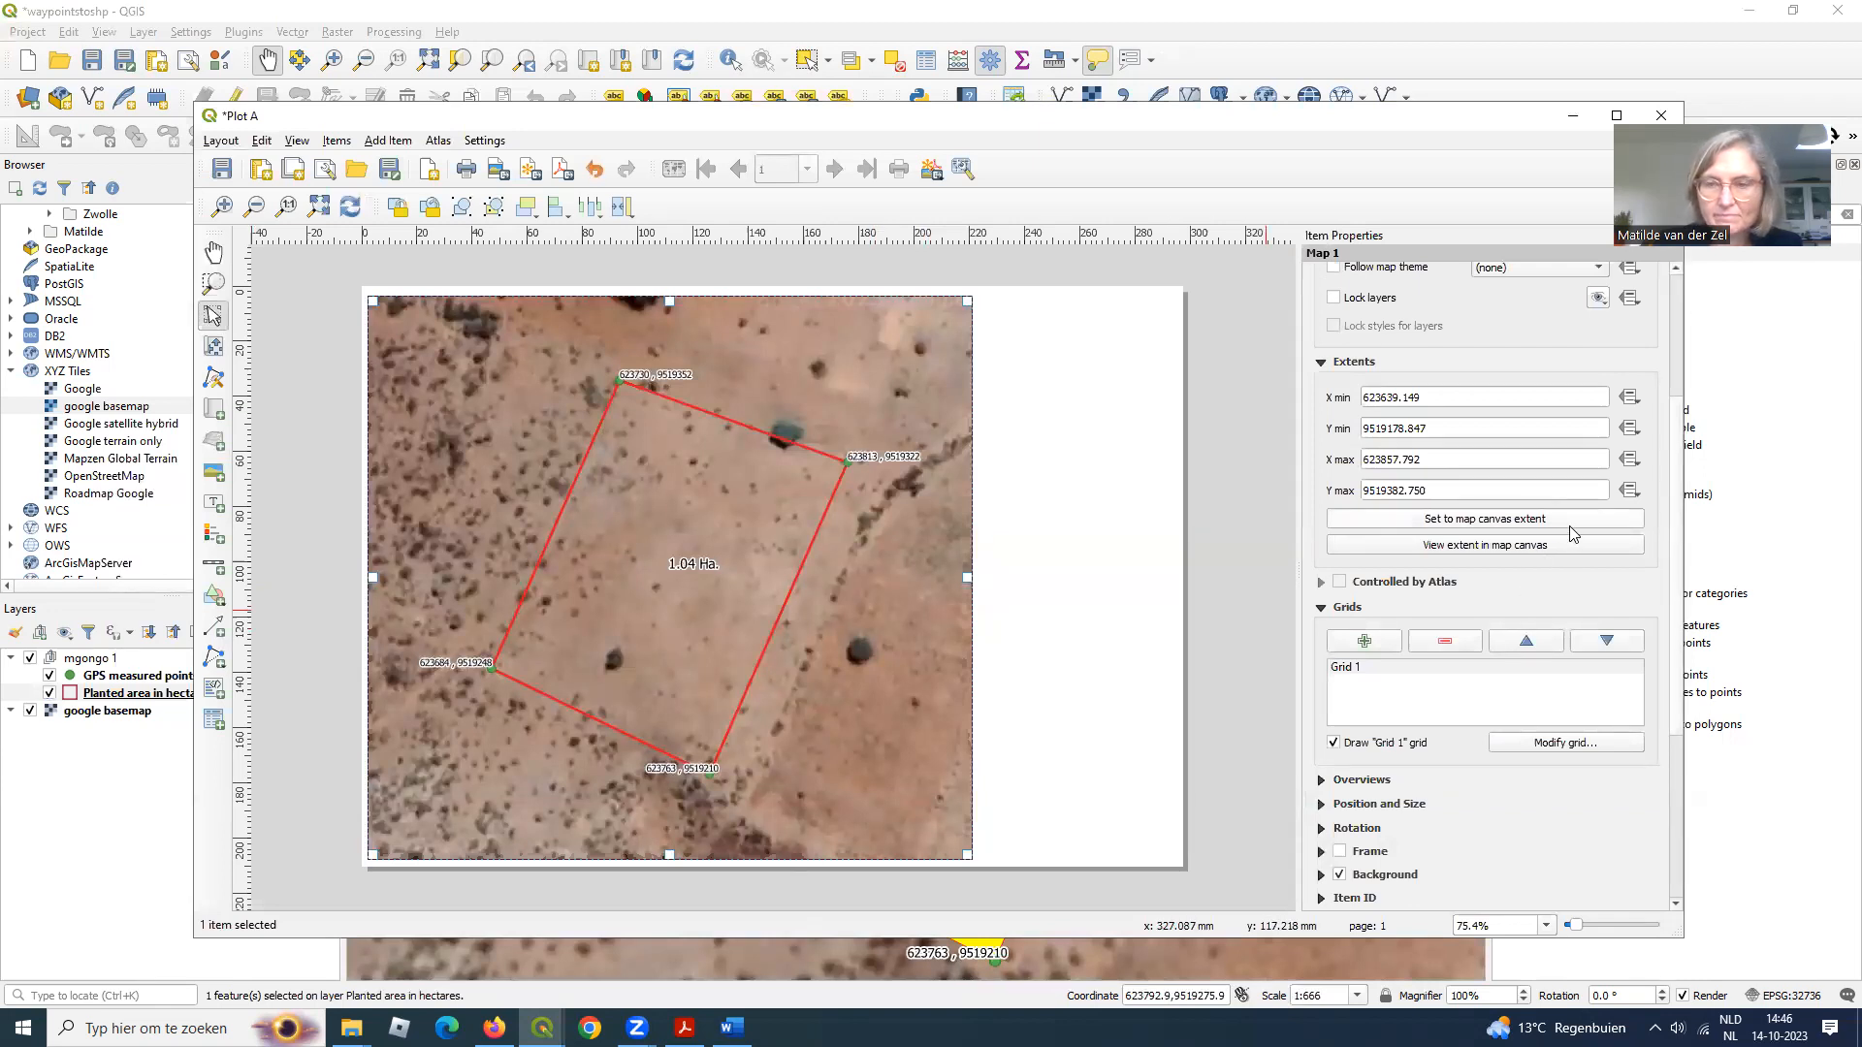
pyautogui.scroll(2, 1573, 529)
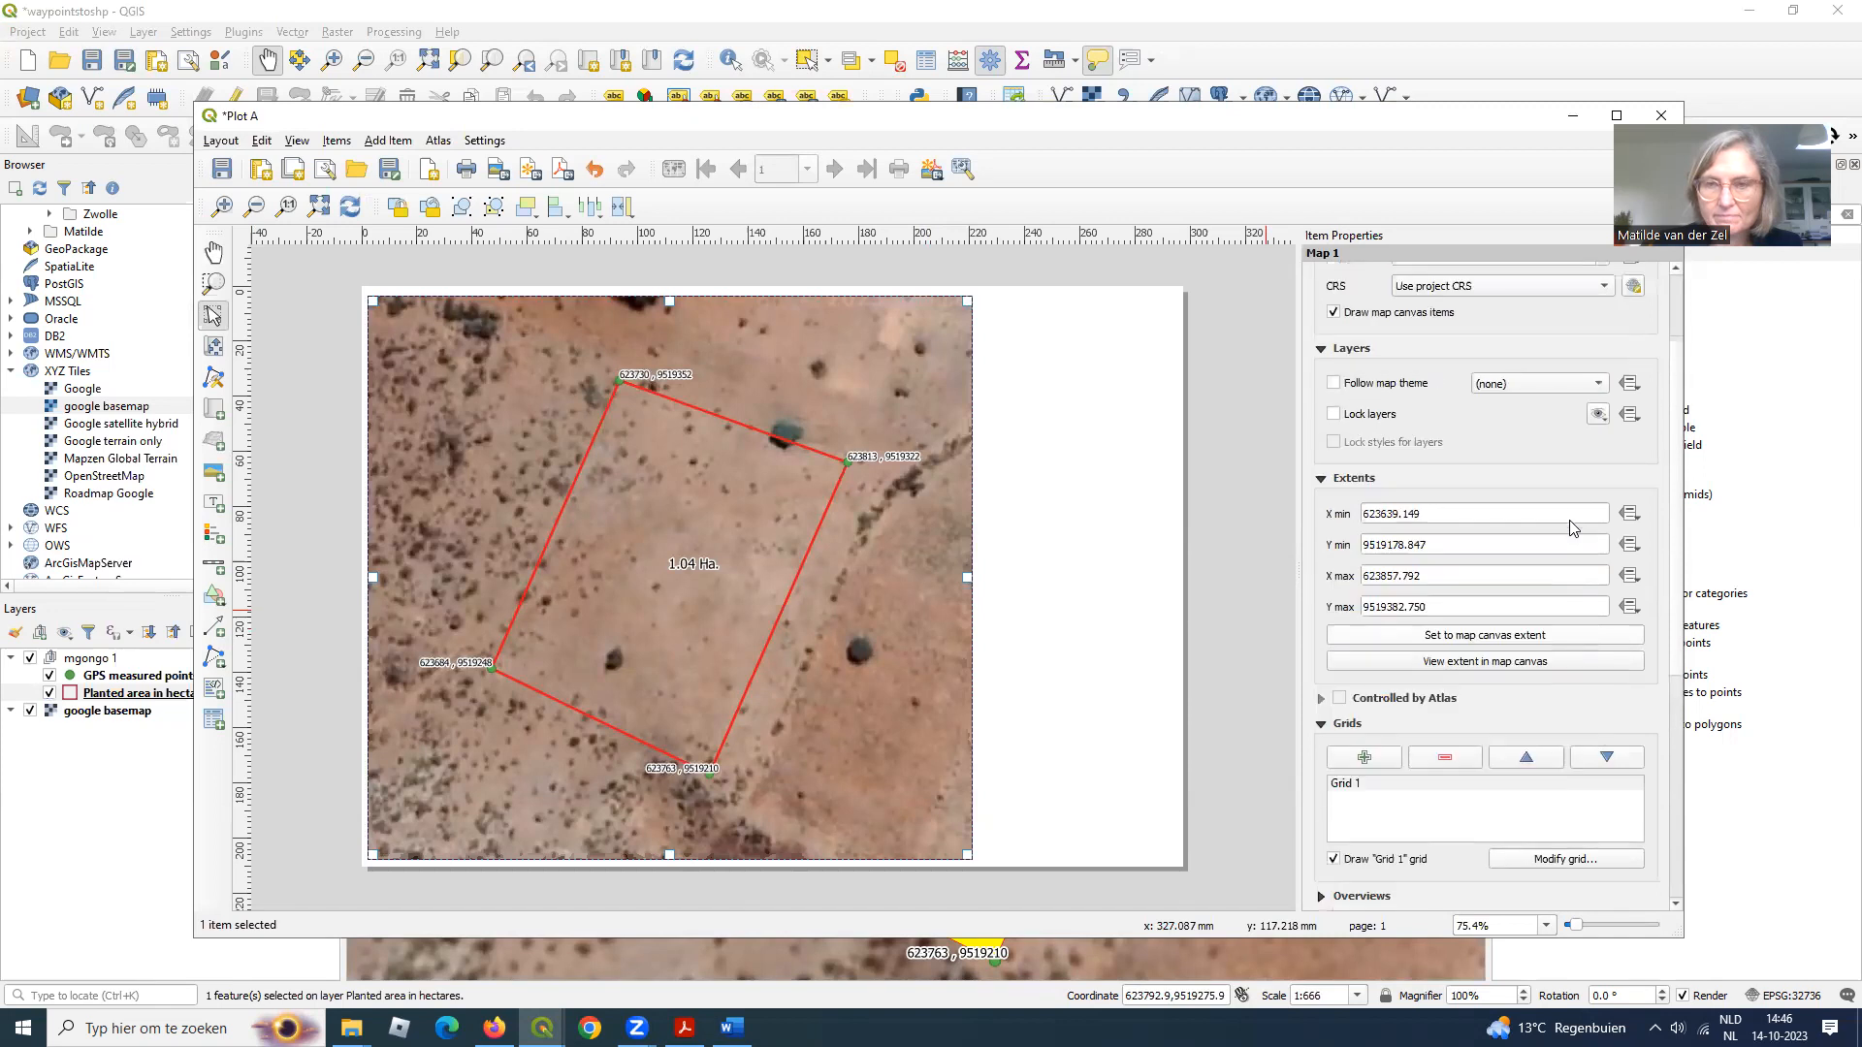
pyautogui.scroll(2, 1397, 369)
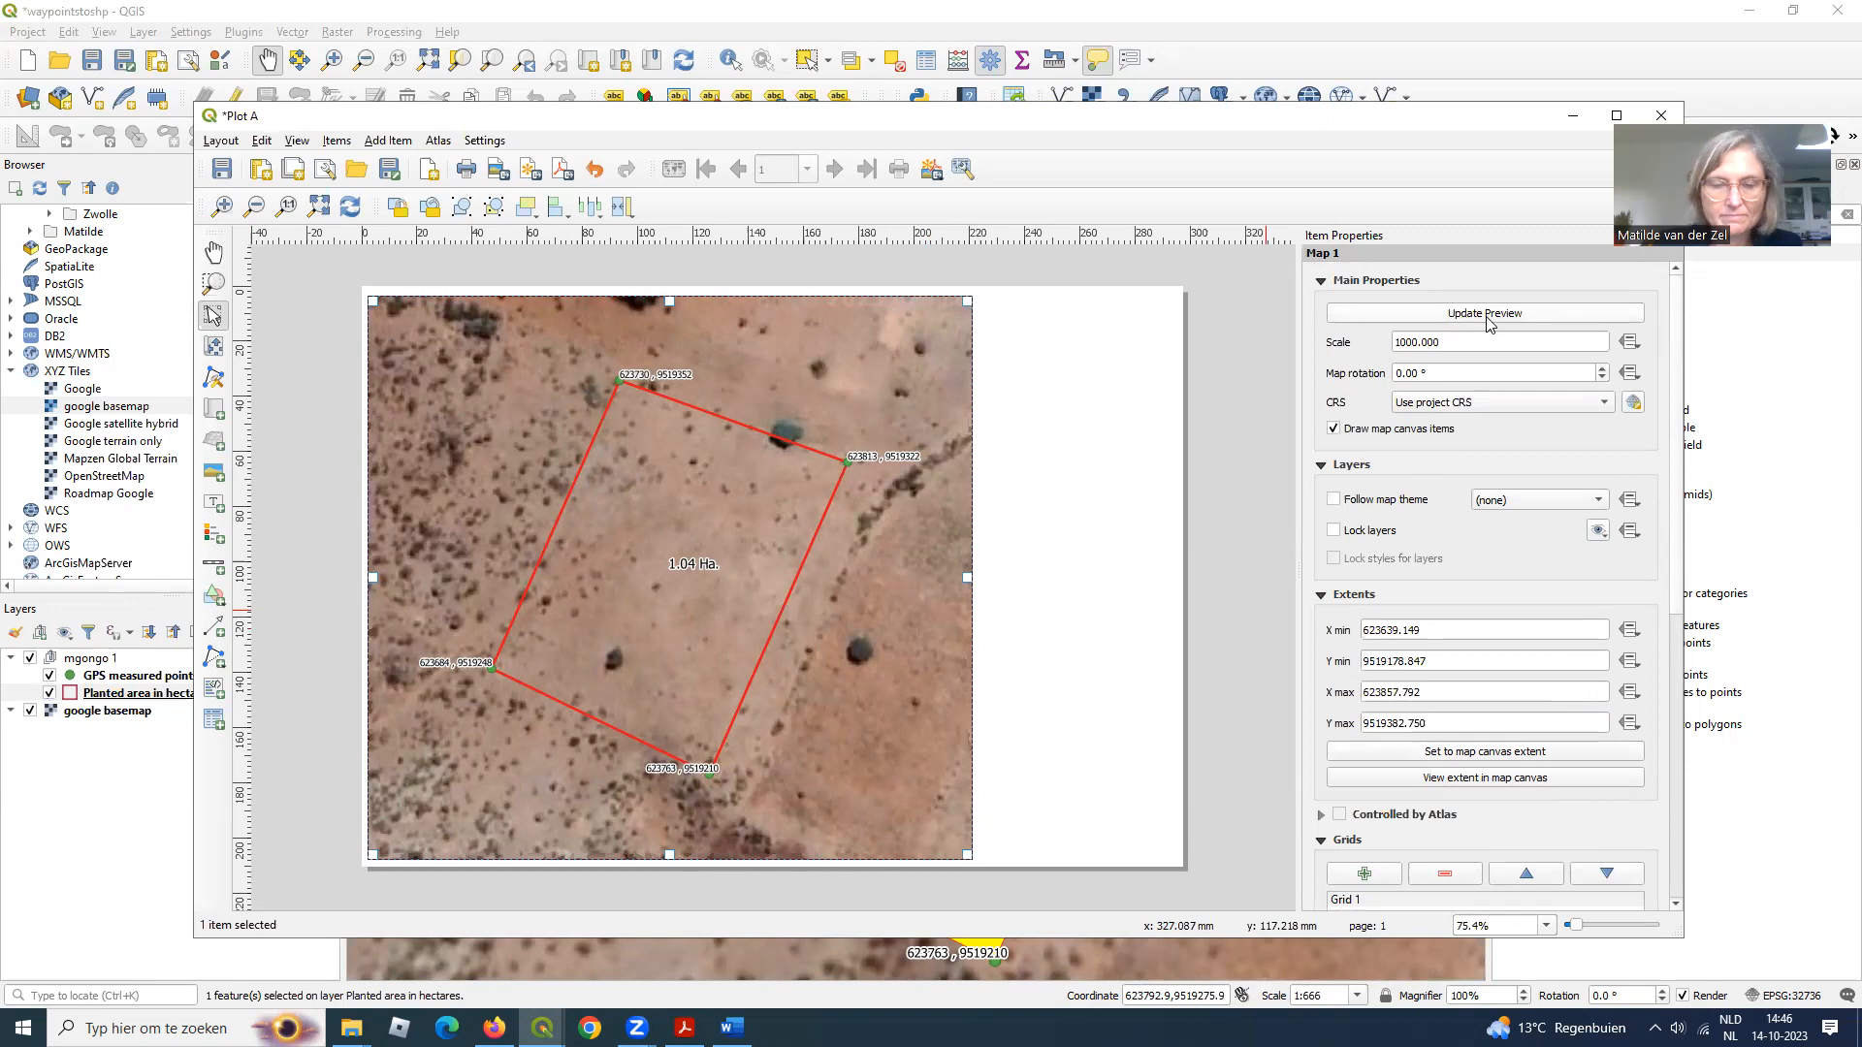
pyautogui.scroll(-3, 1471, 576)
pyautogui.scroll(-2, 1471, 576)
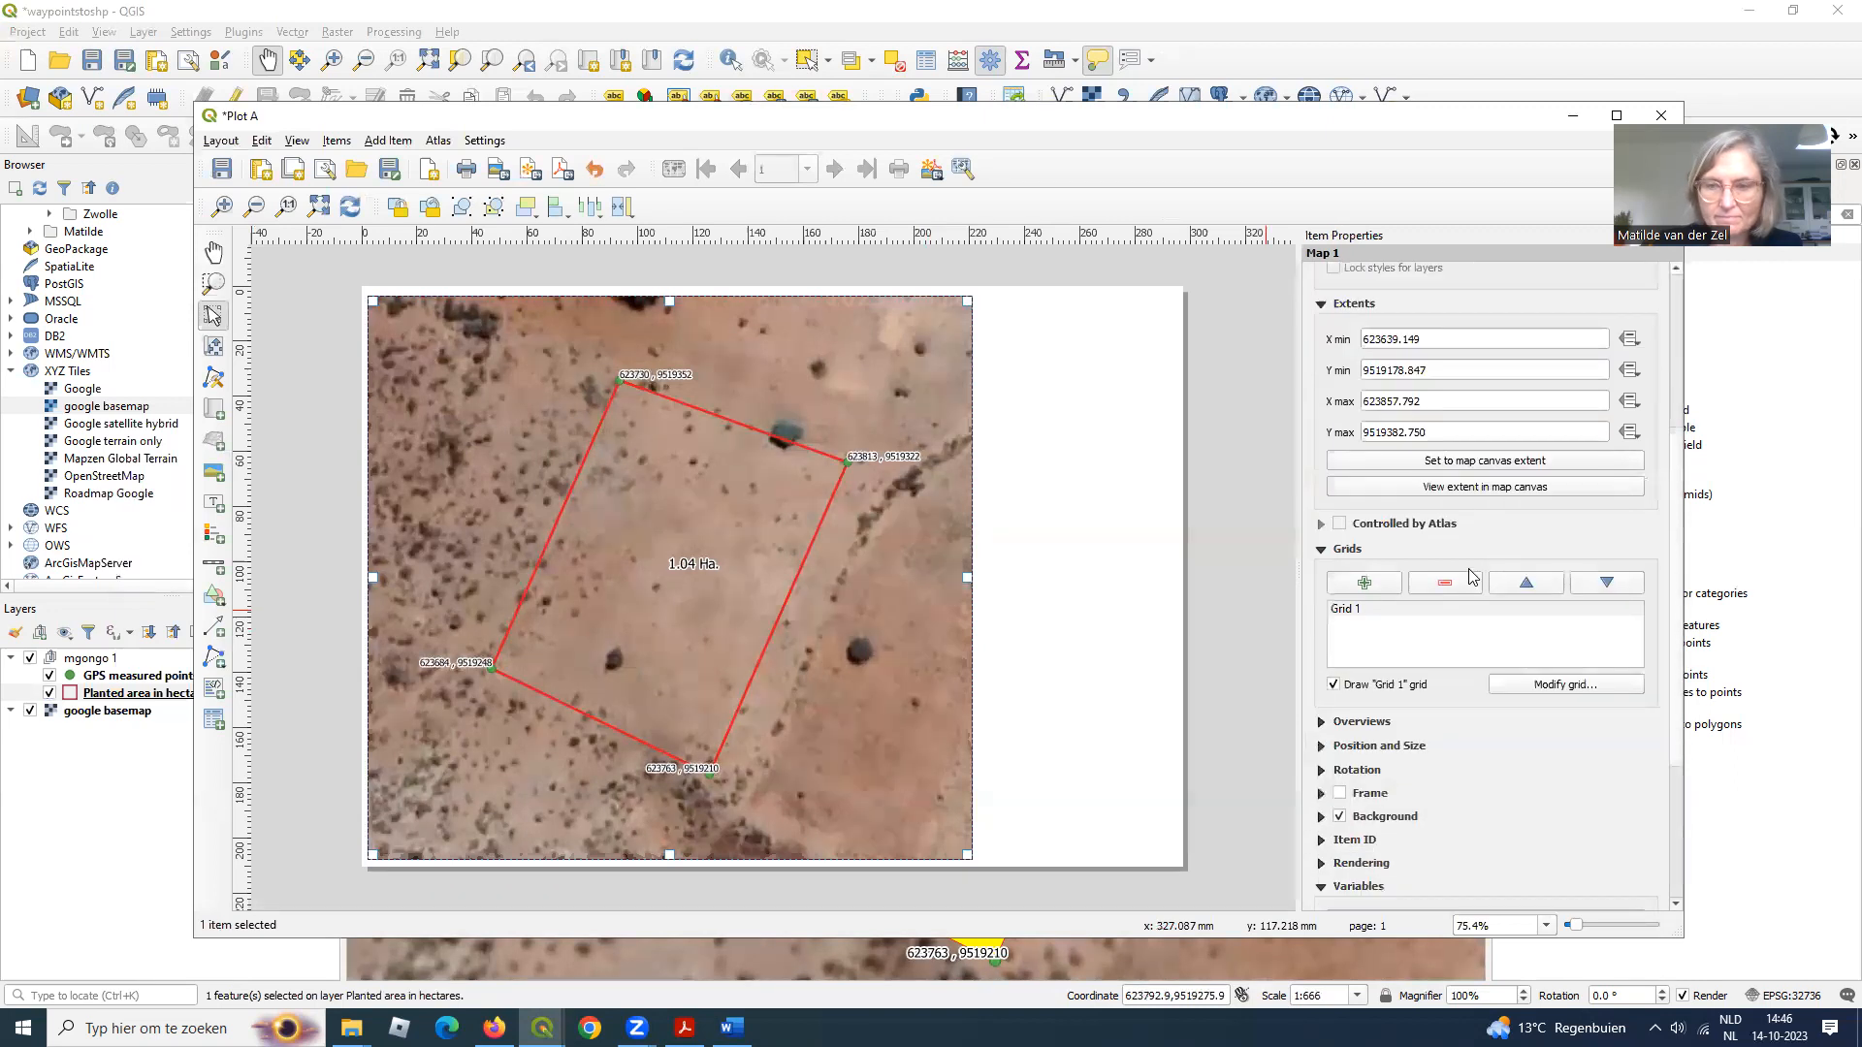
pyautogui.click(1451, 605)
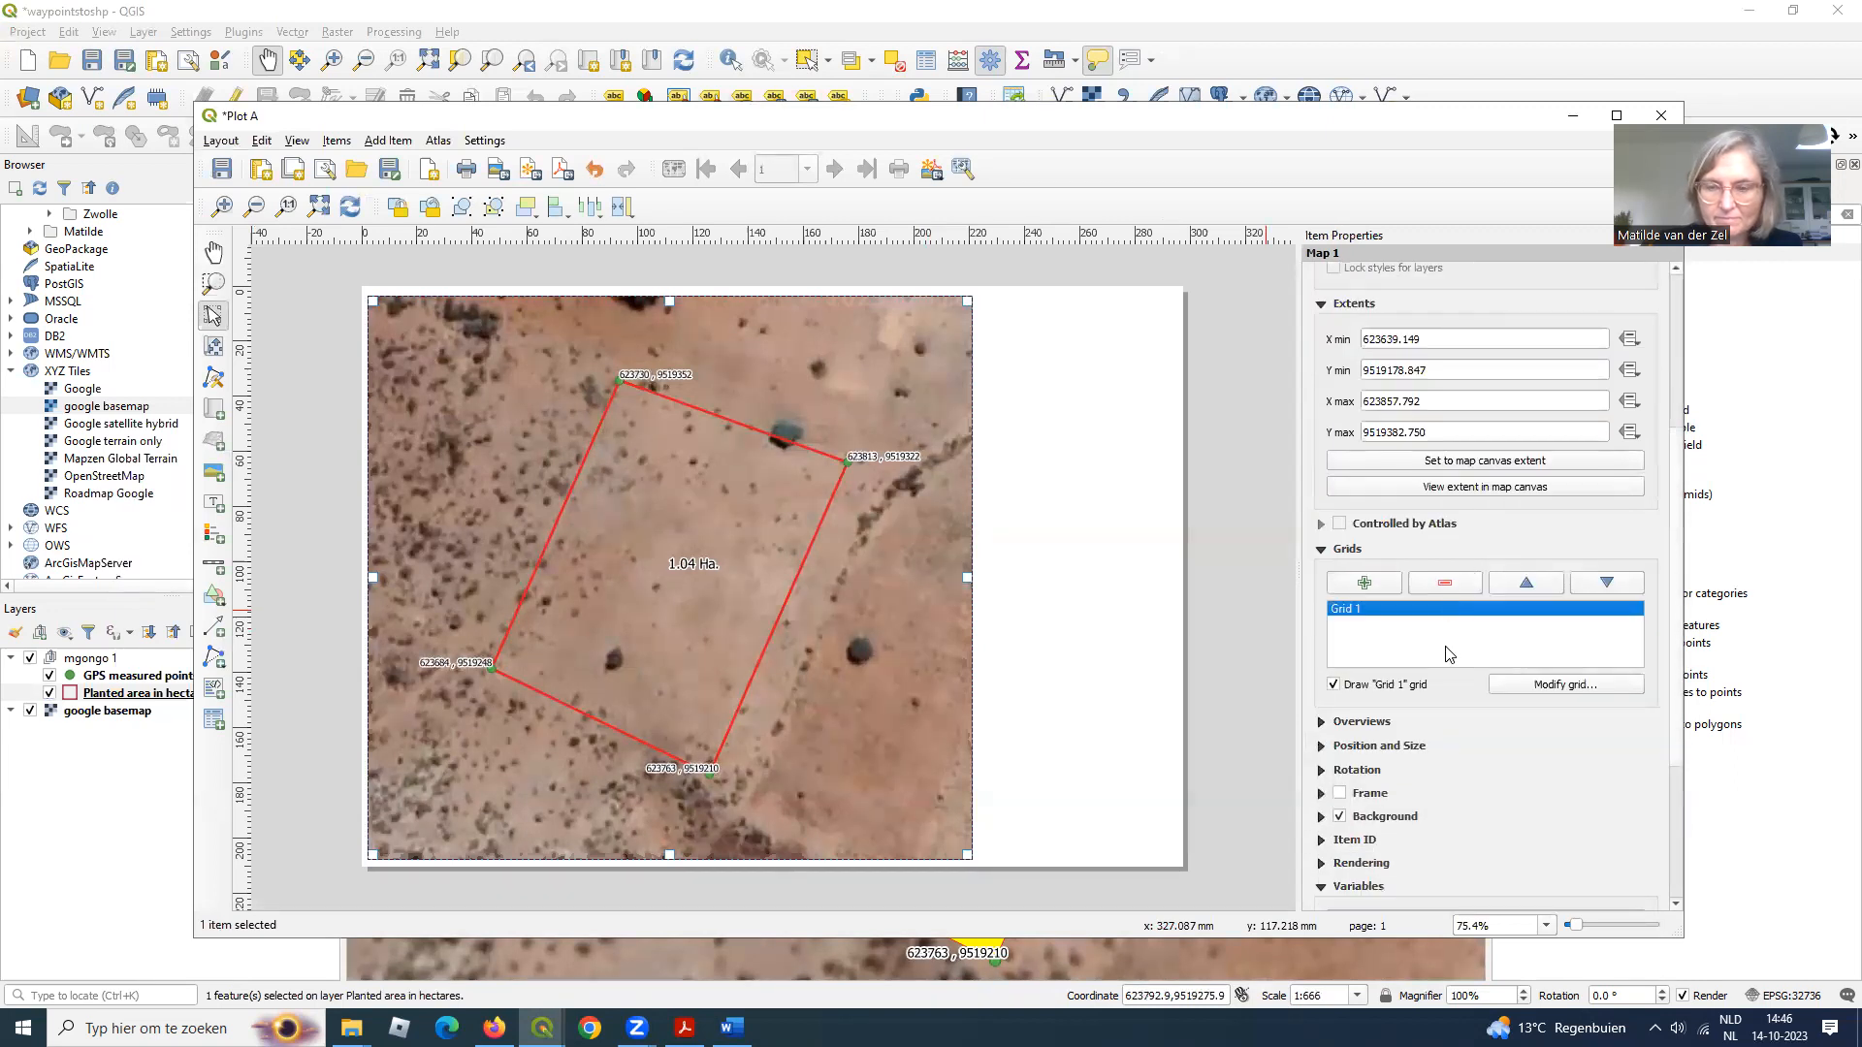
pyautogui.scroll(-2, 1449, 653)
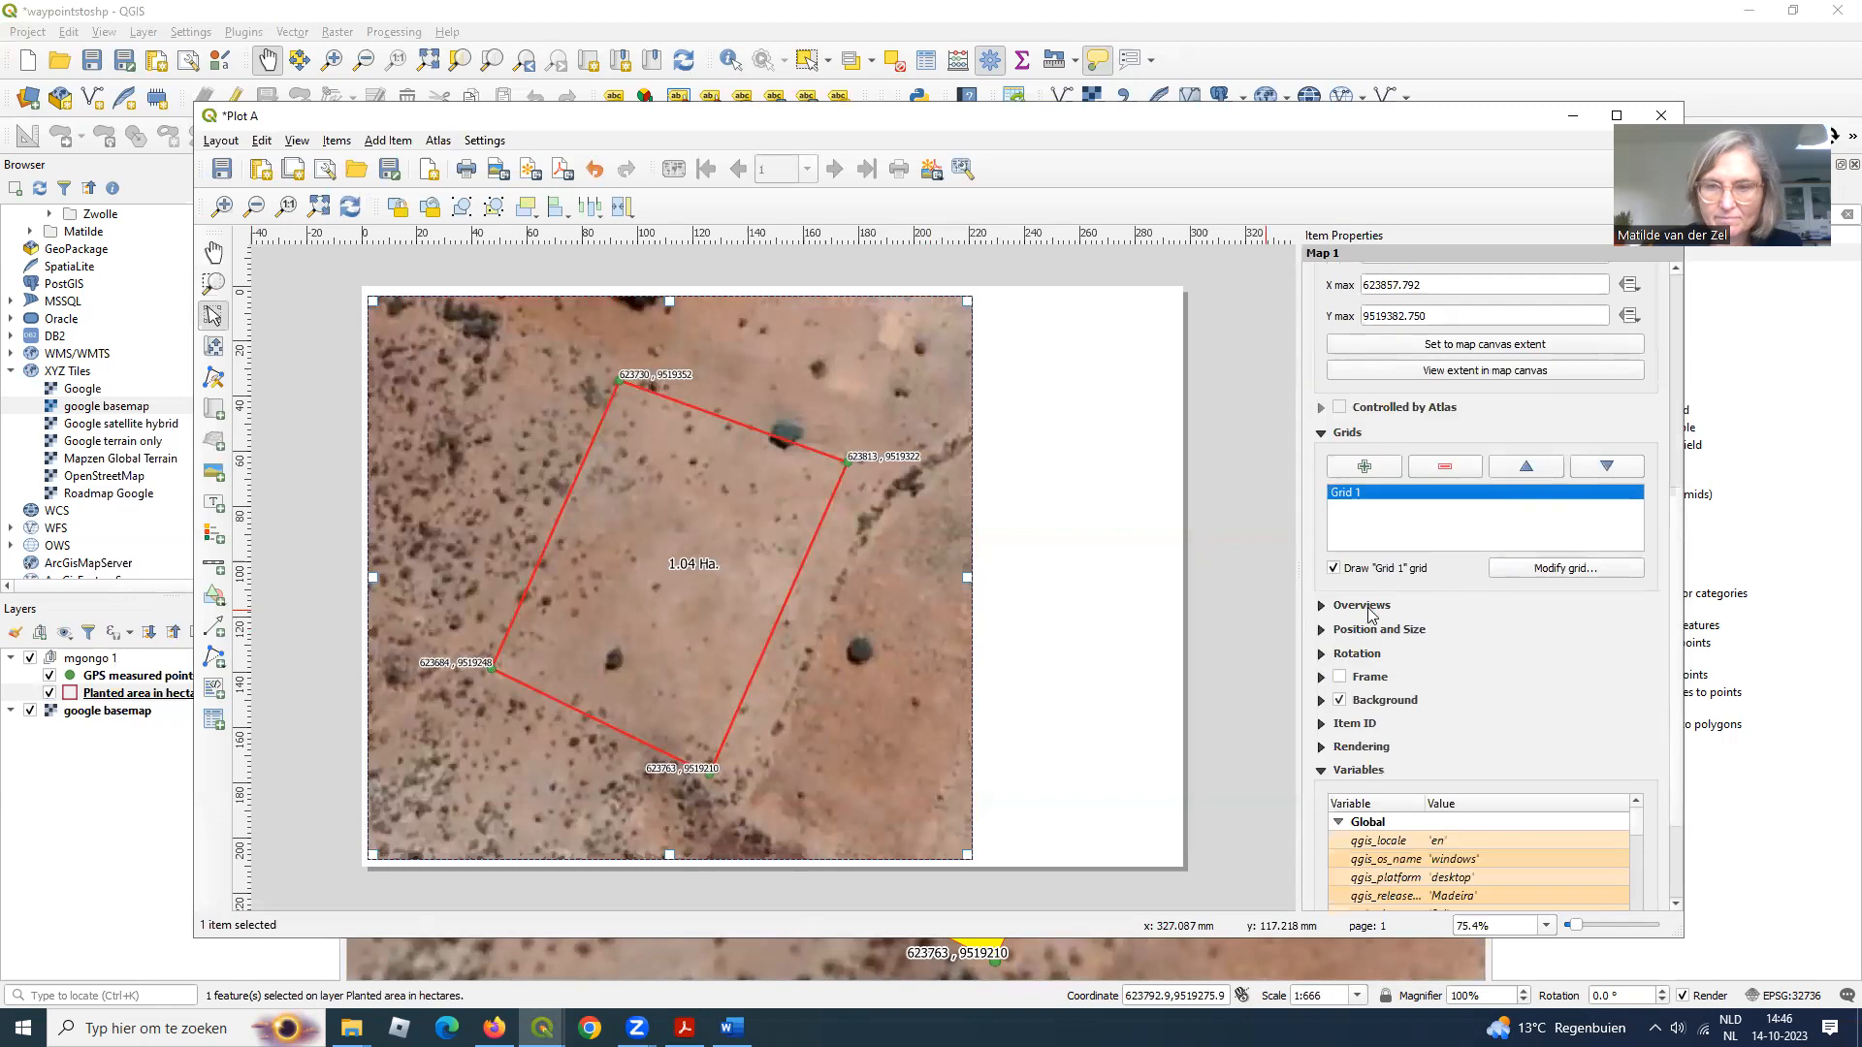
pyautogui.click(1325, 632)
pyautogui.scroll(-3, 1414, 645)
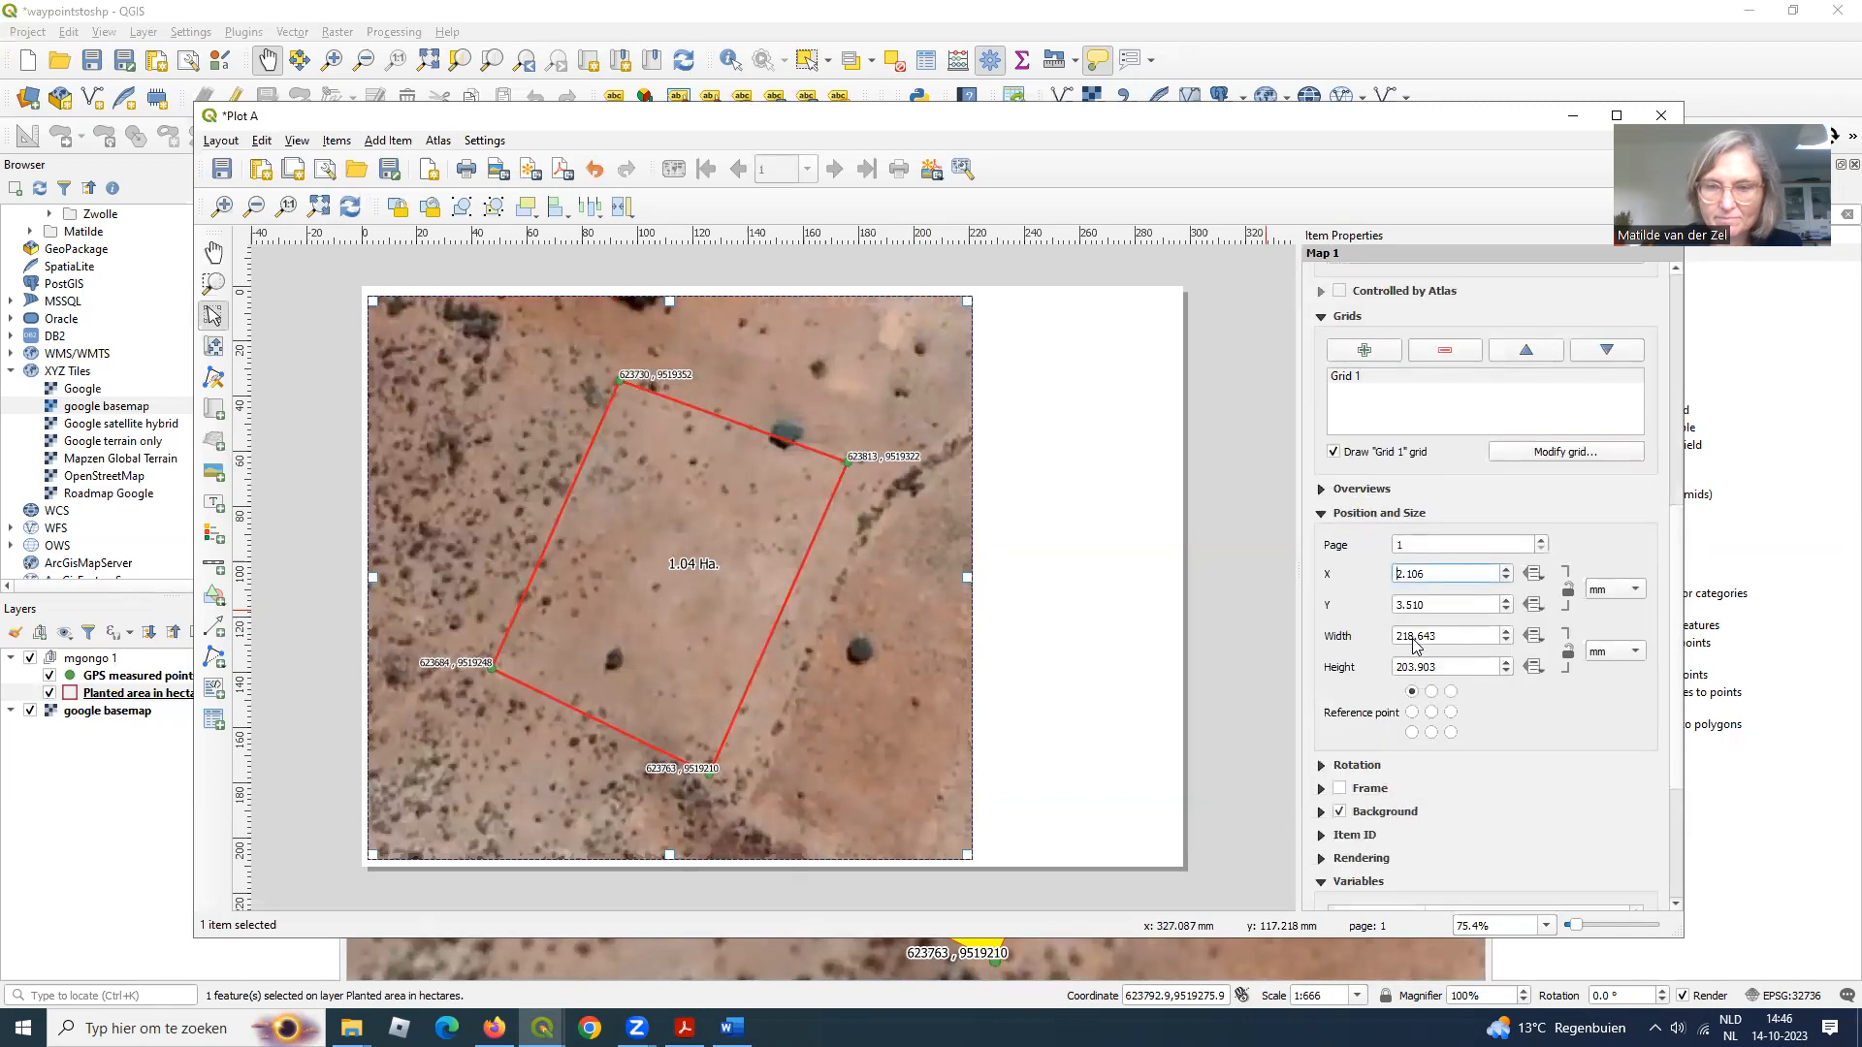
pyautogui.click(1344, 749)
pyautogui.scroll(-4, 1394, 717)
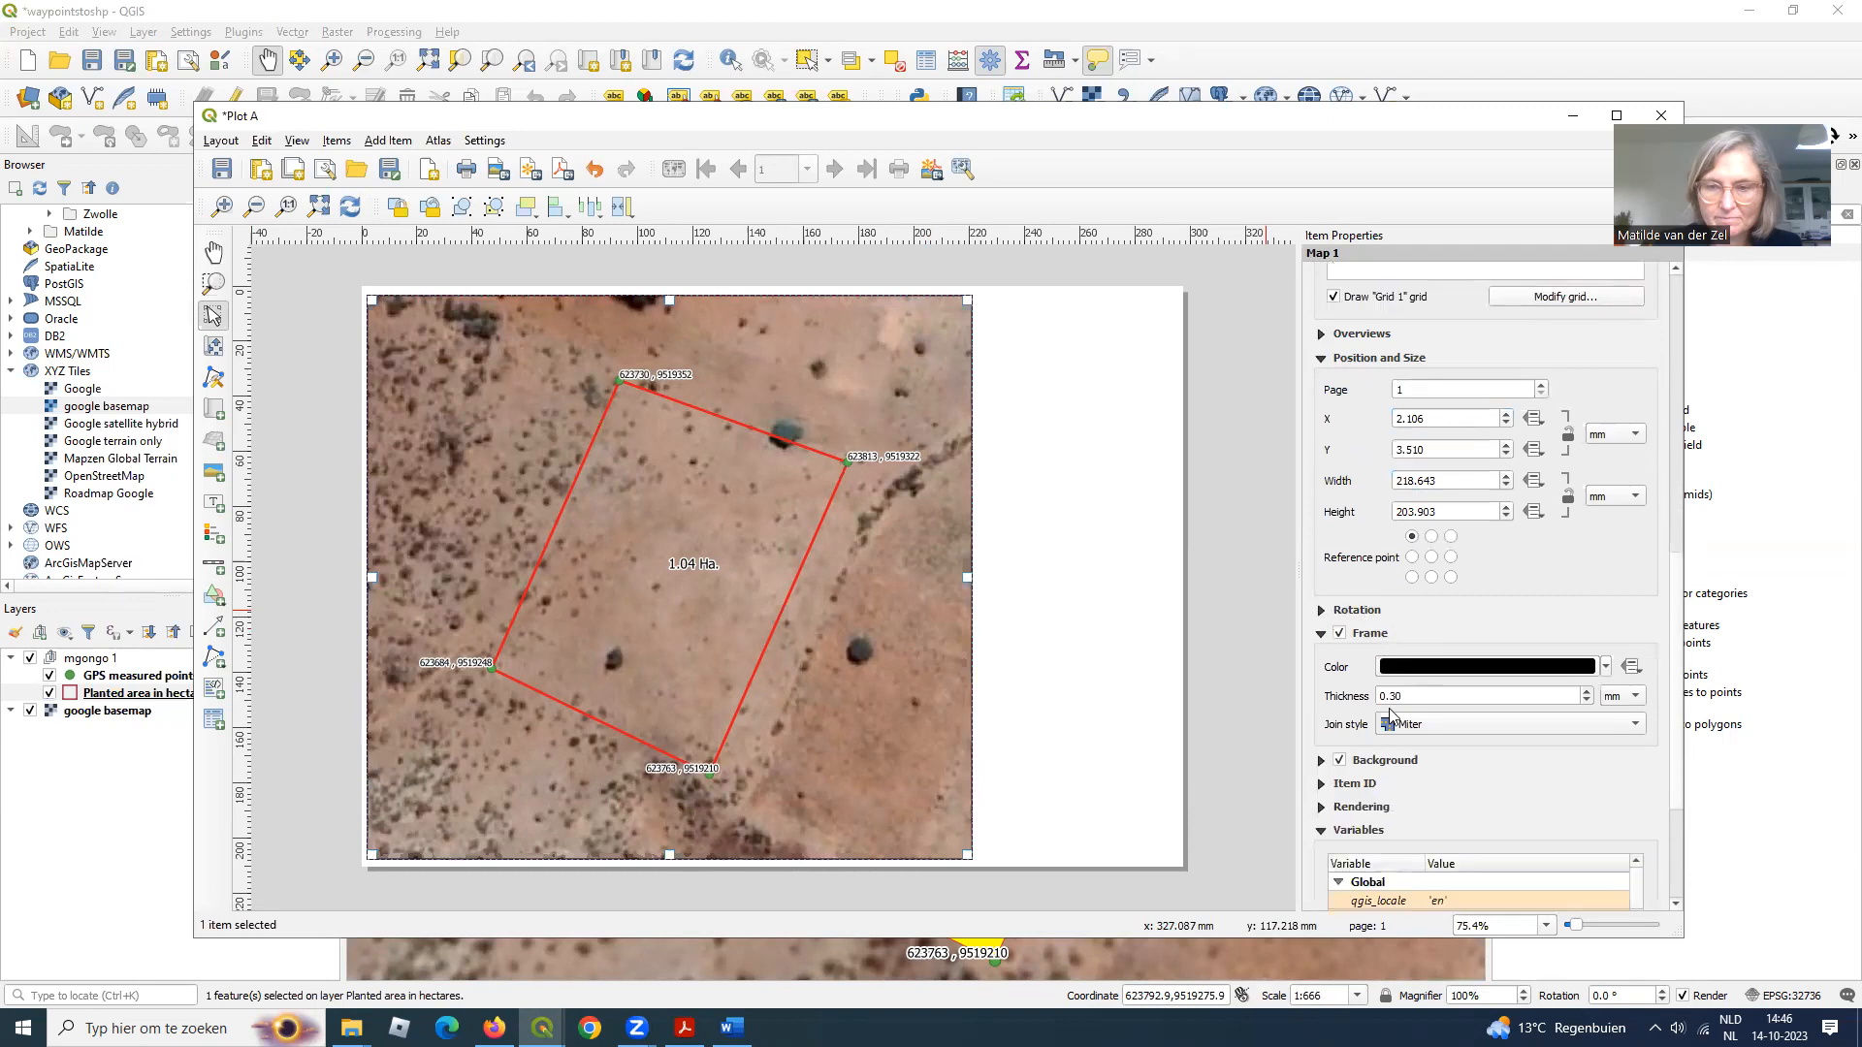
pyautogui.scroll(-2, 1448, 651)
pyautogui.scroll(8, 1446, 649)
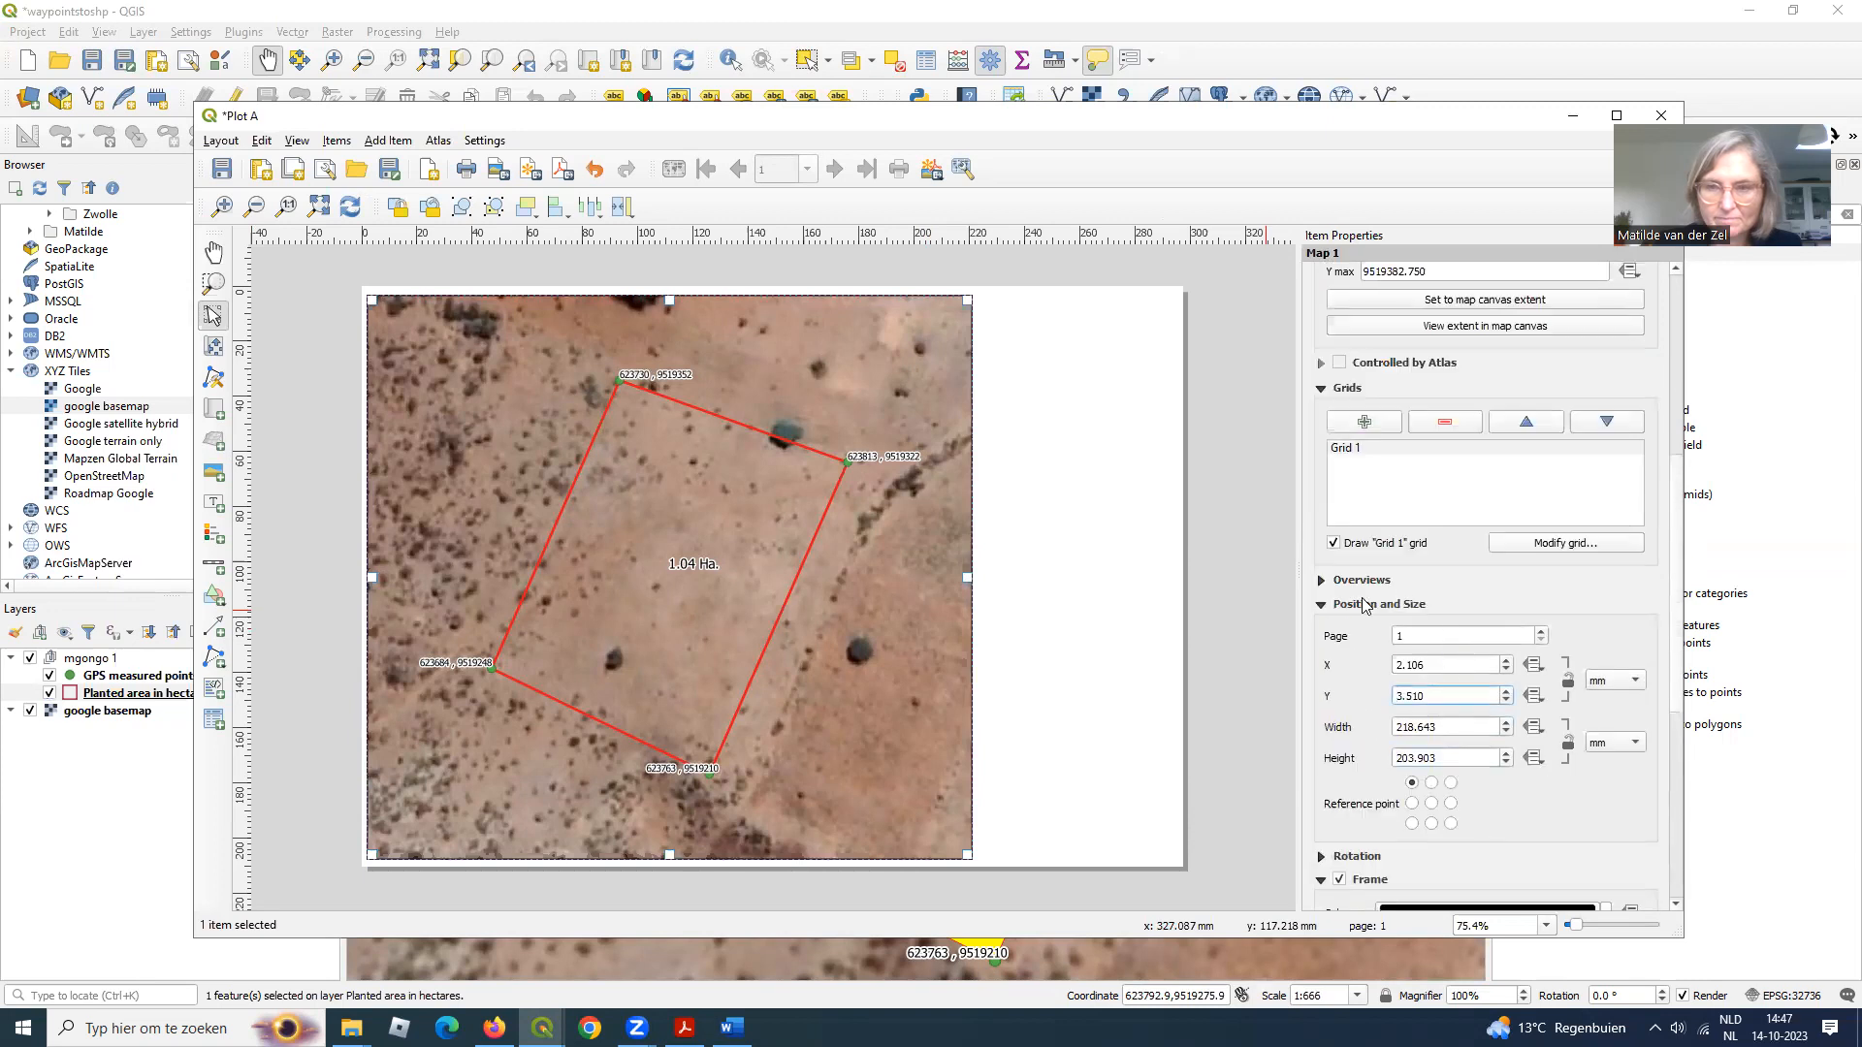
# - Set the grid interval of Grid 1 to 100 map units in both X and Y
pyautogui.click(1347, 448)
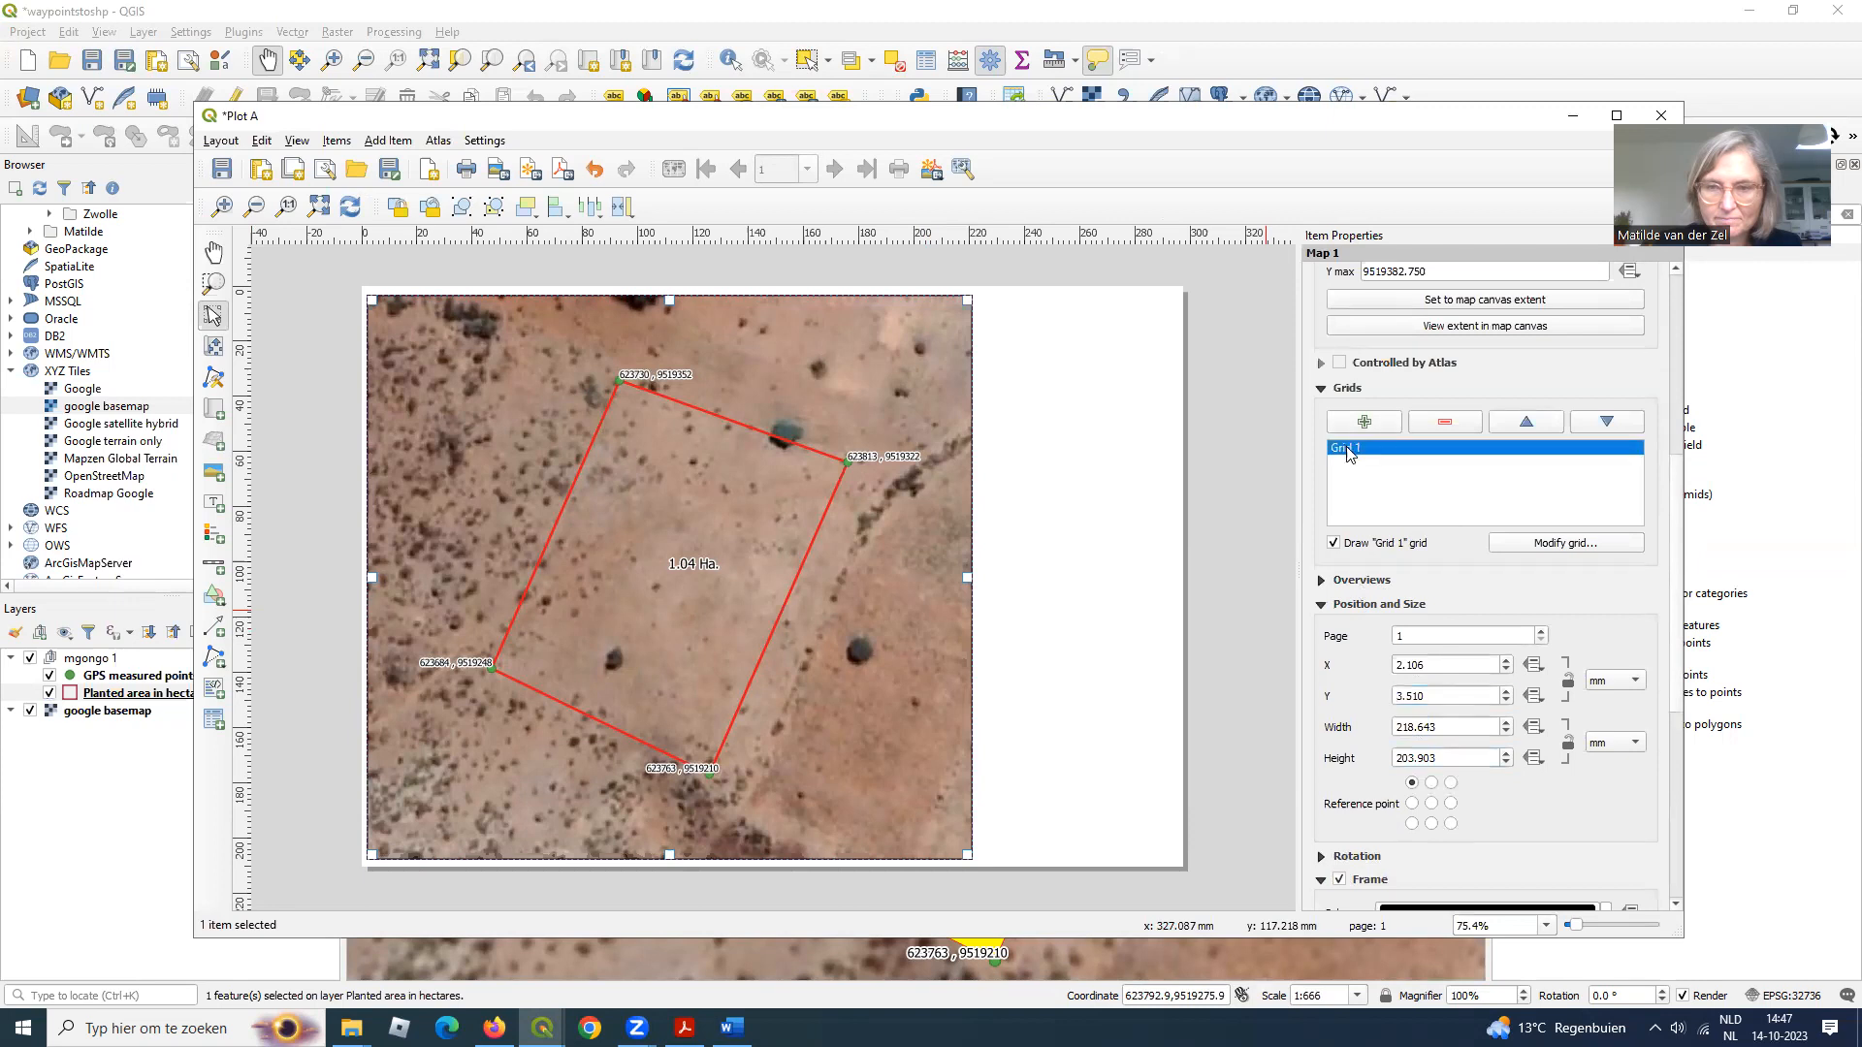
pyautogui.click(1577, 543)
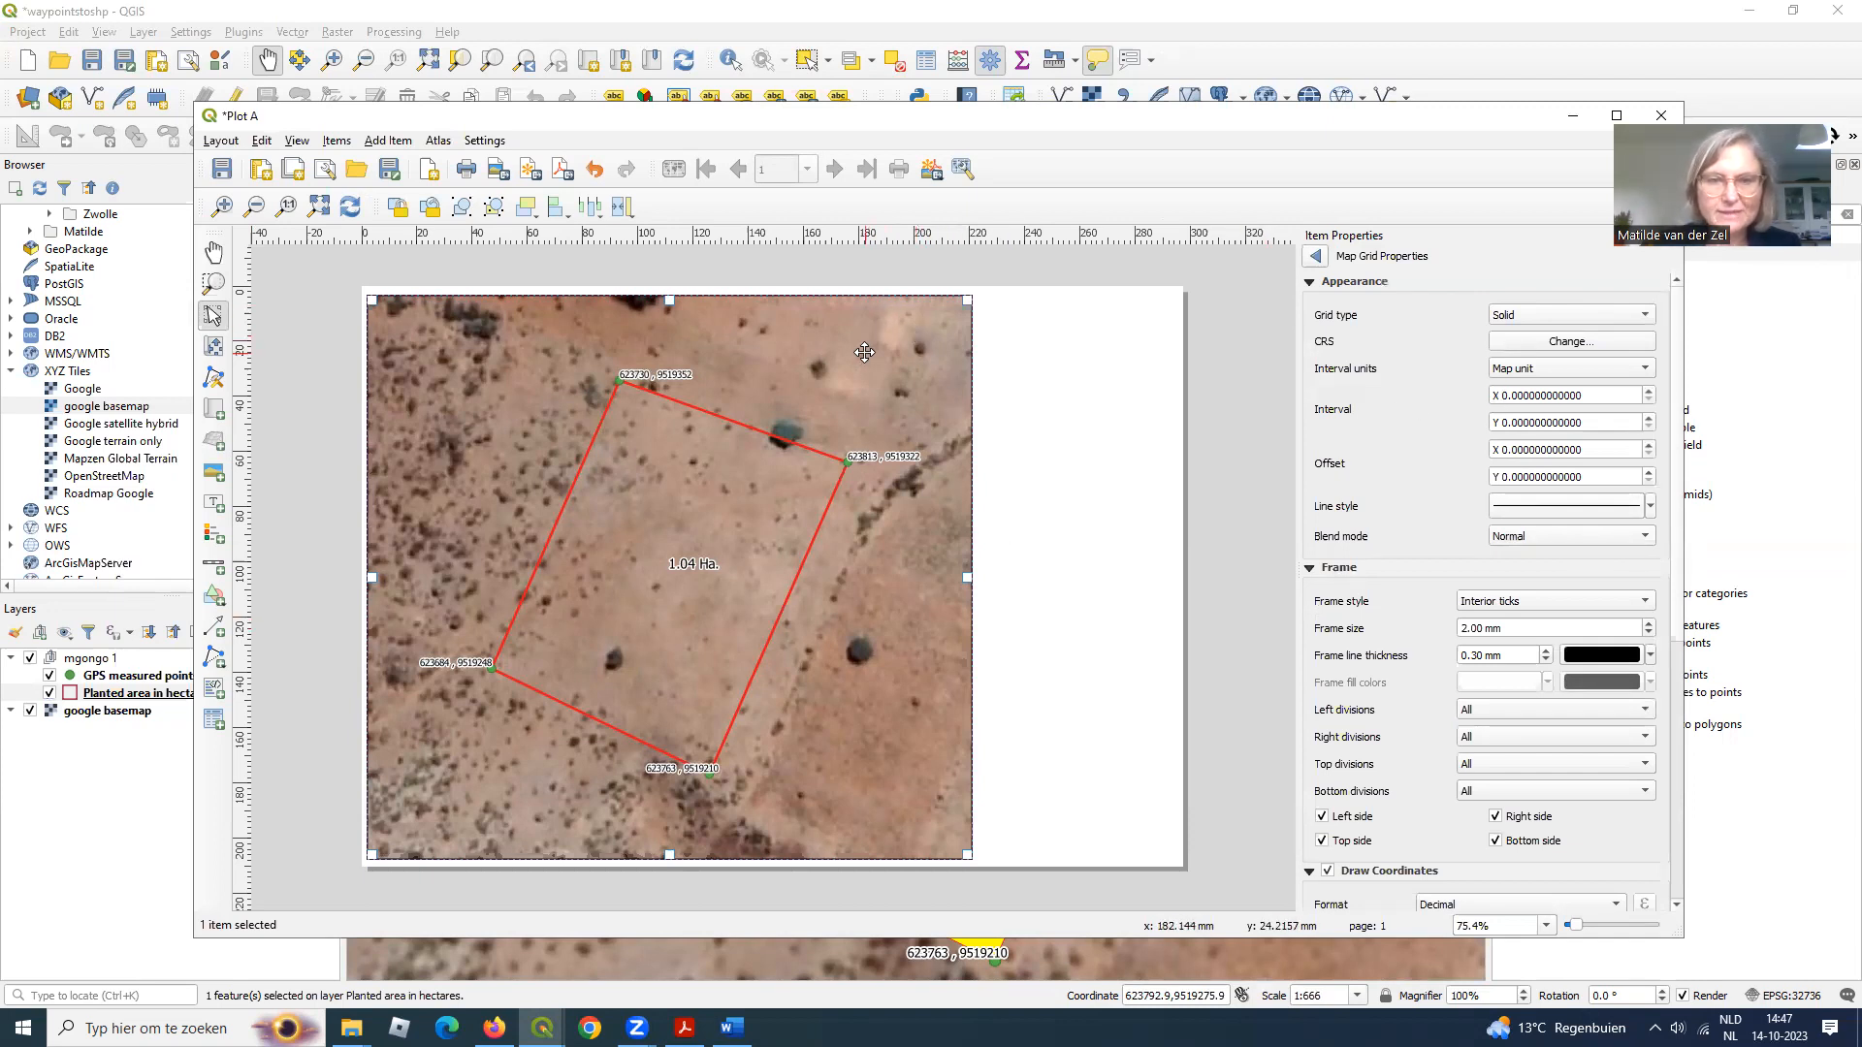
pyautogui.click(1501, 397)
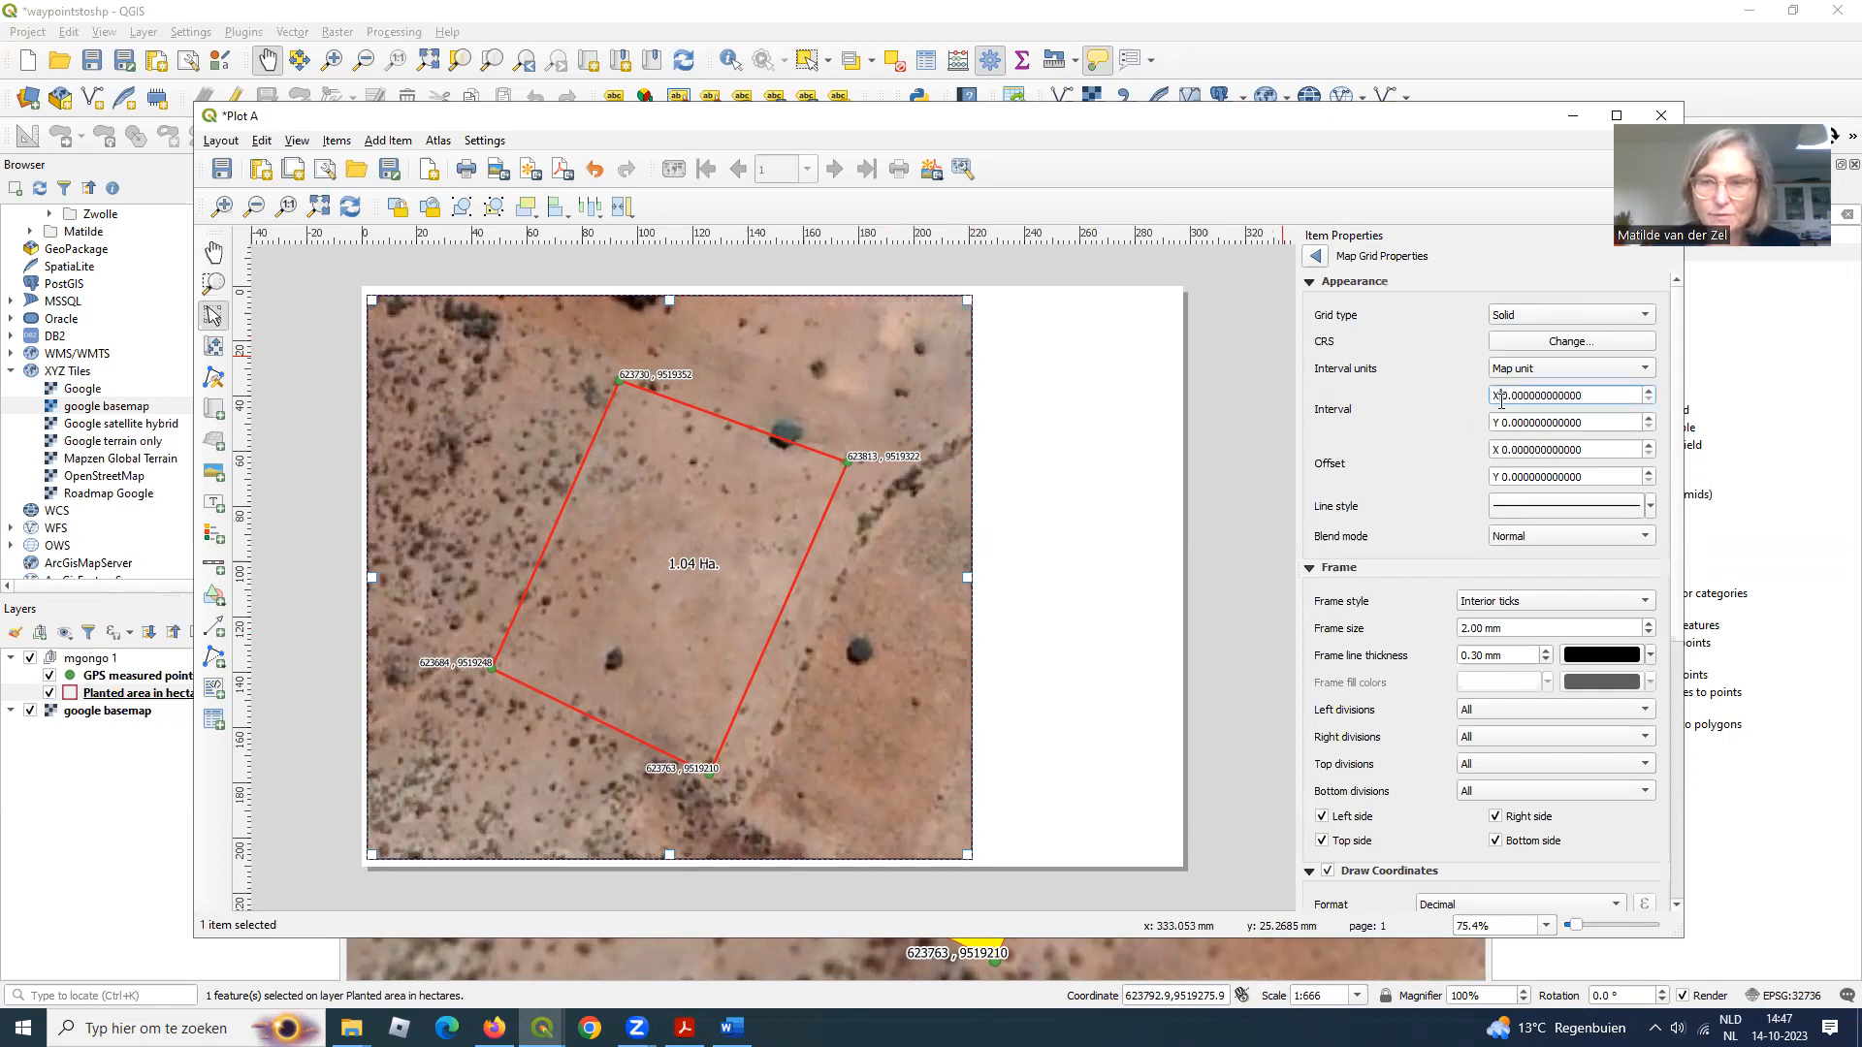
pyautogui.write('10')
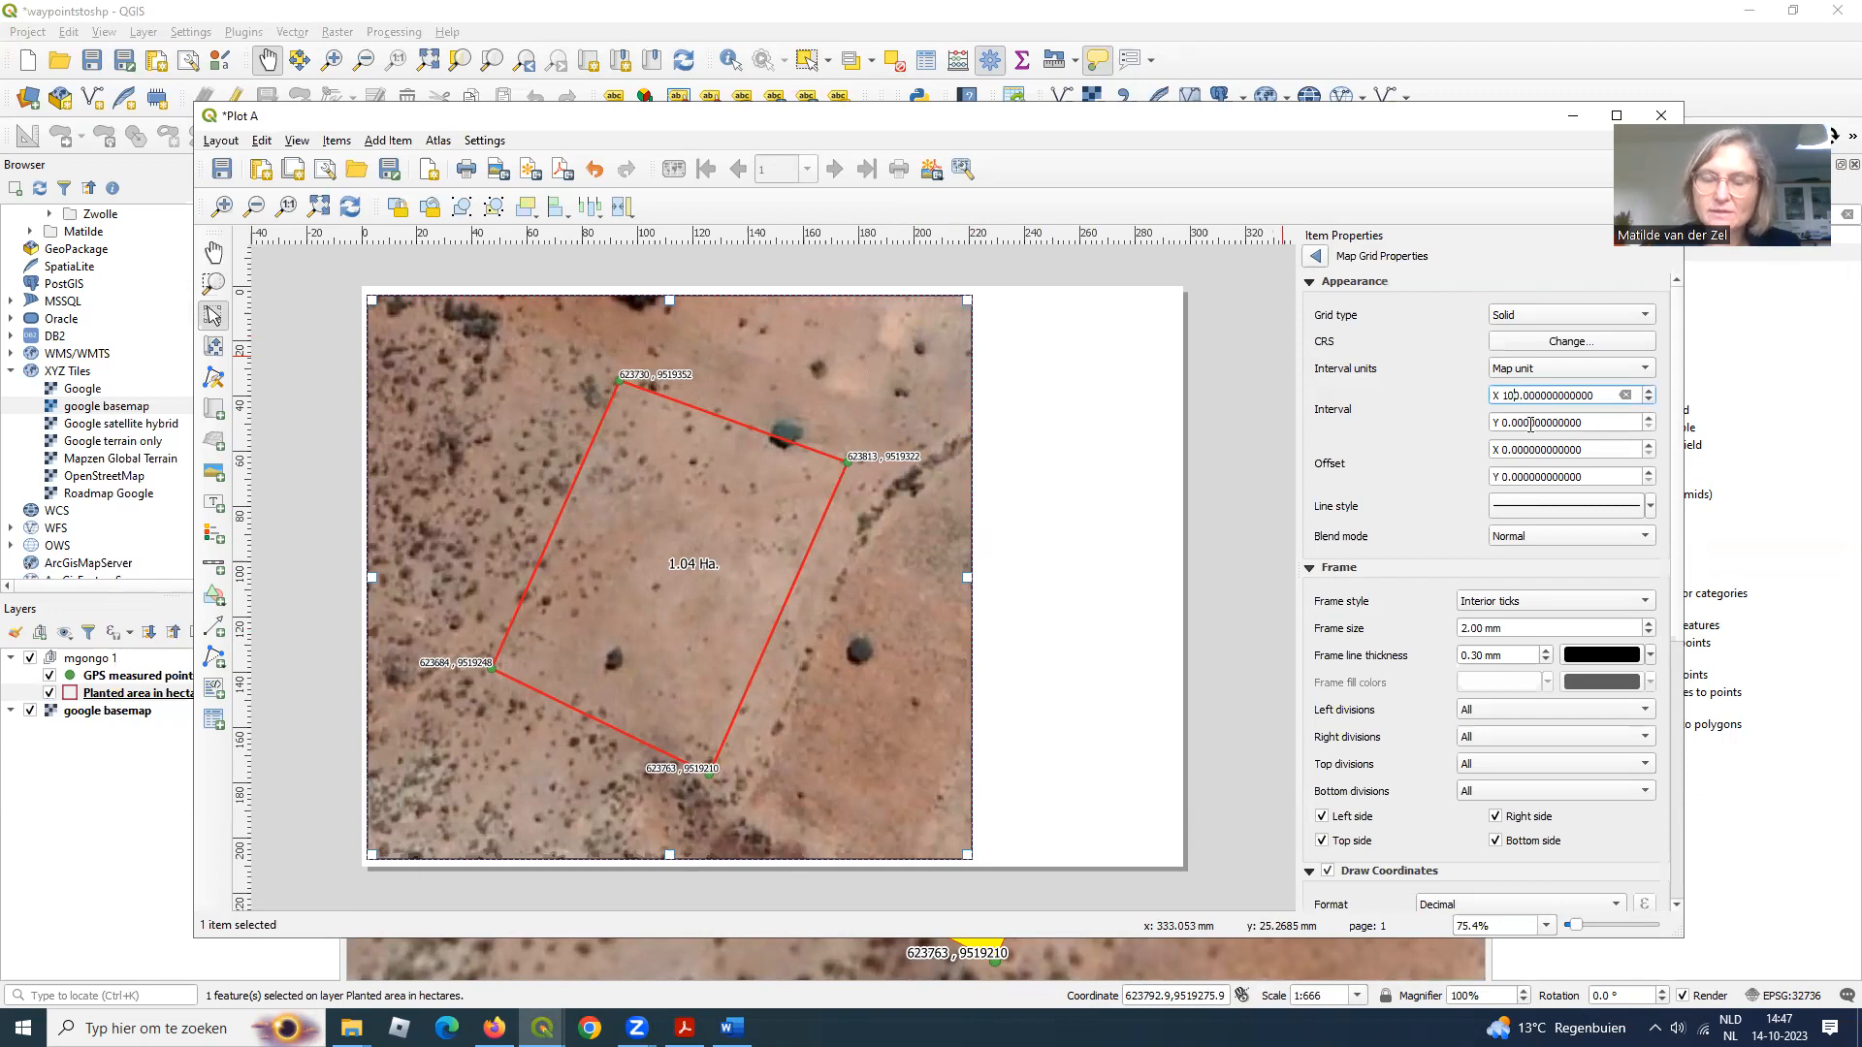
pyautogui.click(1501, 424)
pyautogui.write('10')
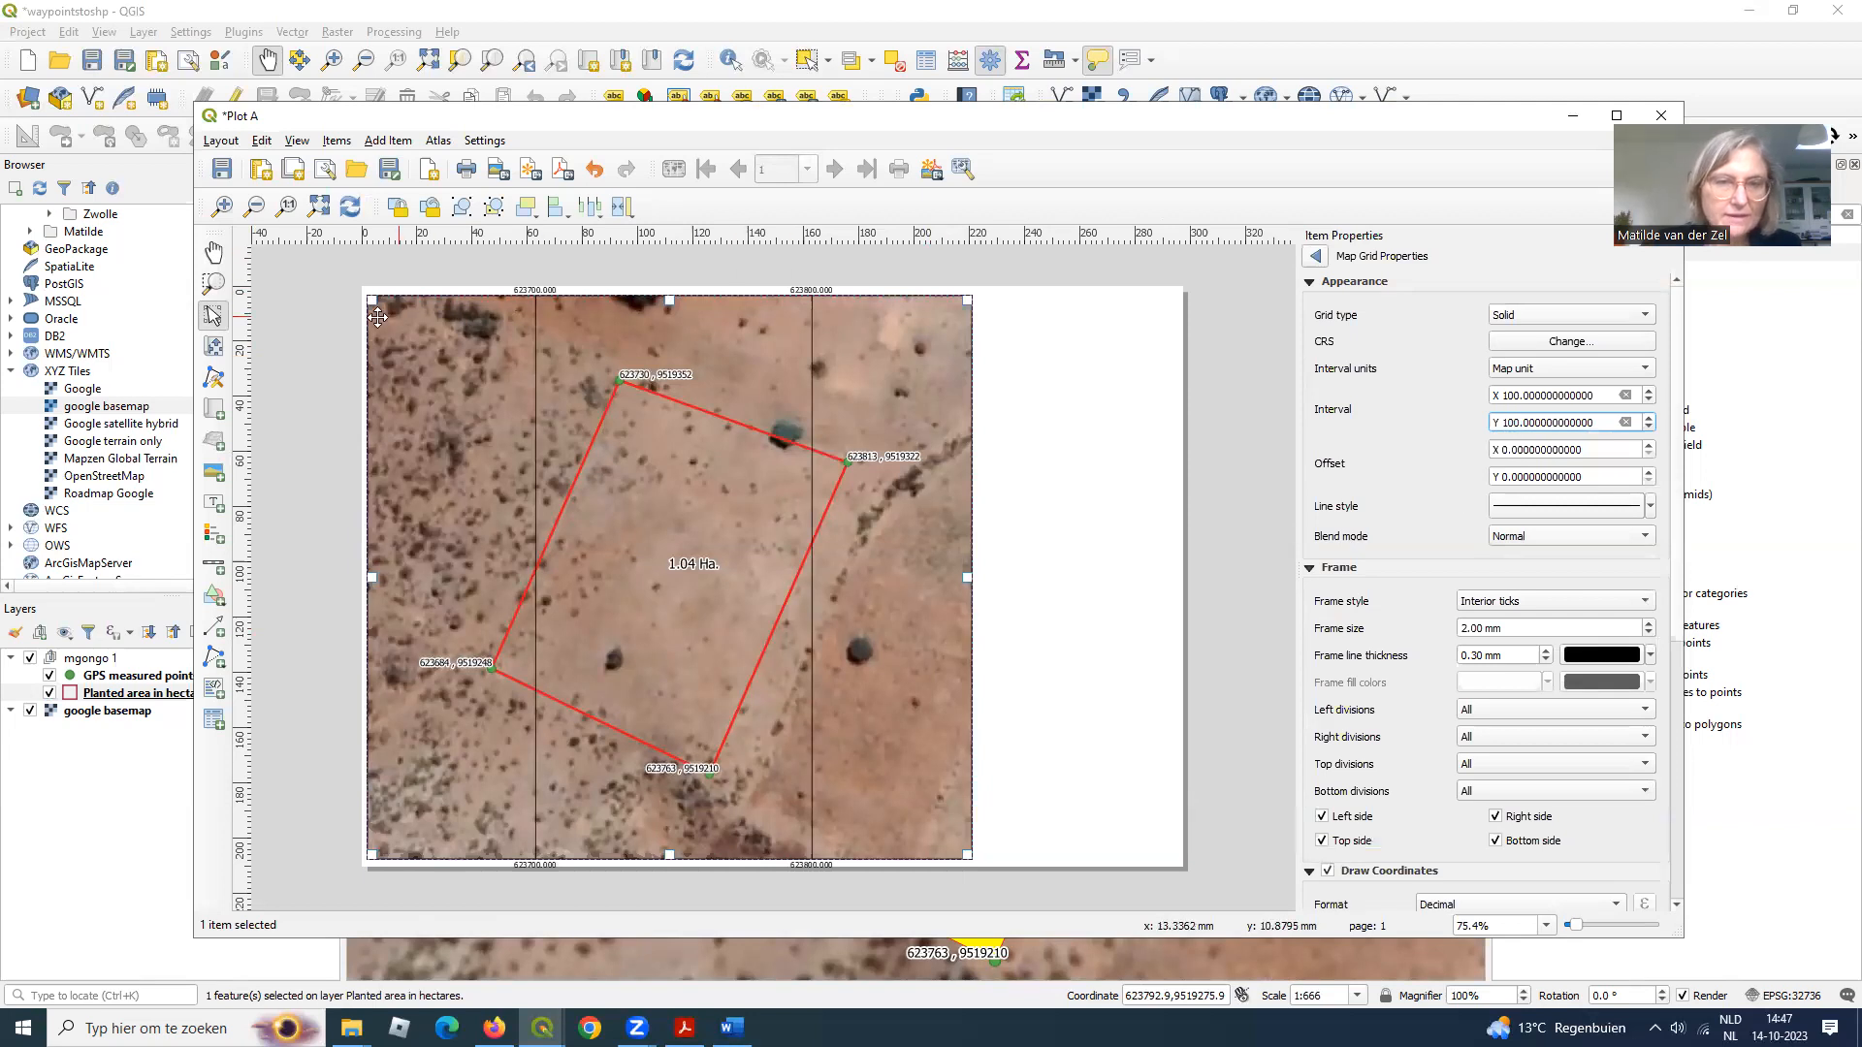
# - Narrow the map from its left edge to about 210 mm, shift it toward the page centre and set the grid's frame style to No frame
pyautogui.moveTo(373, 578); pyautogui.dragTo(400, 578)
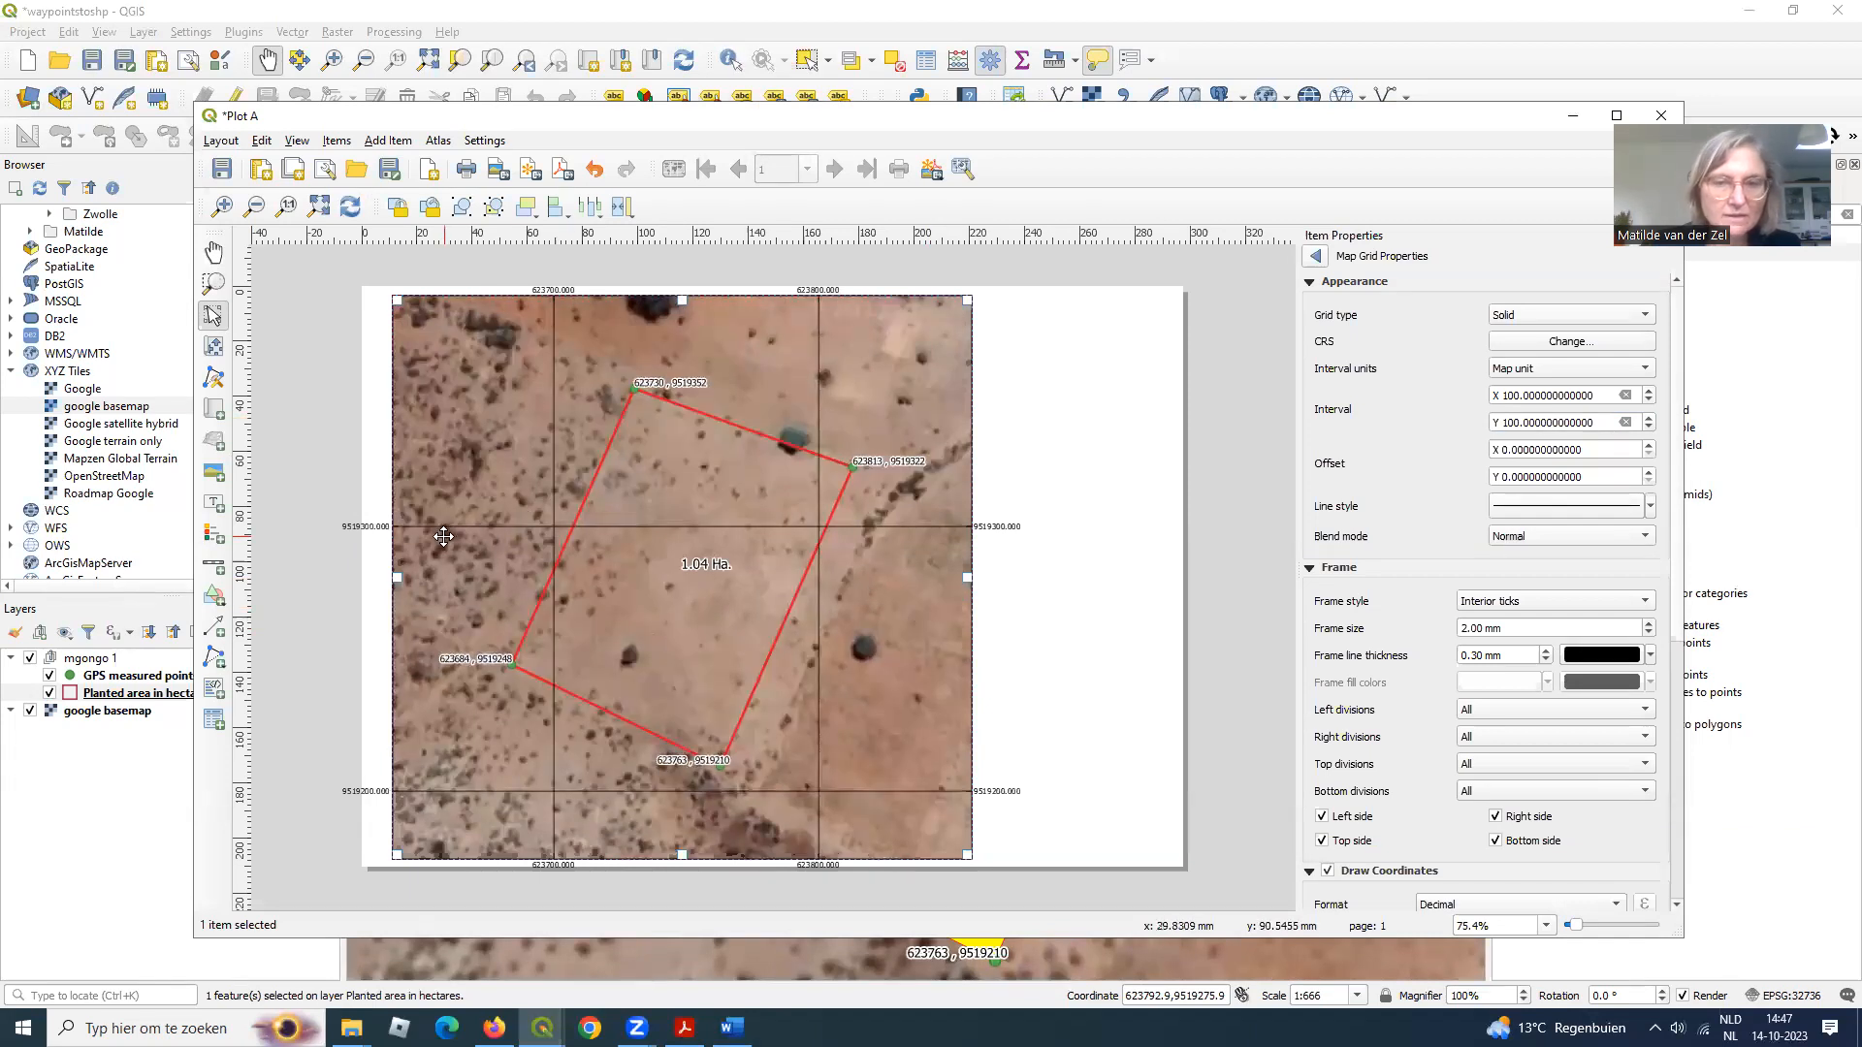
pyautogui.moveTo(743, 367); pyautogui.dragTo(783, 374)
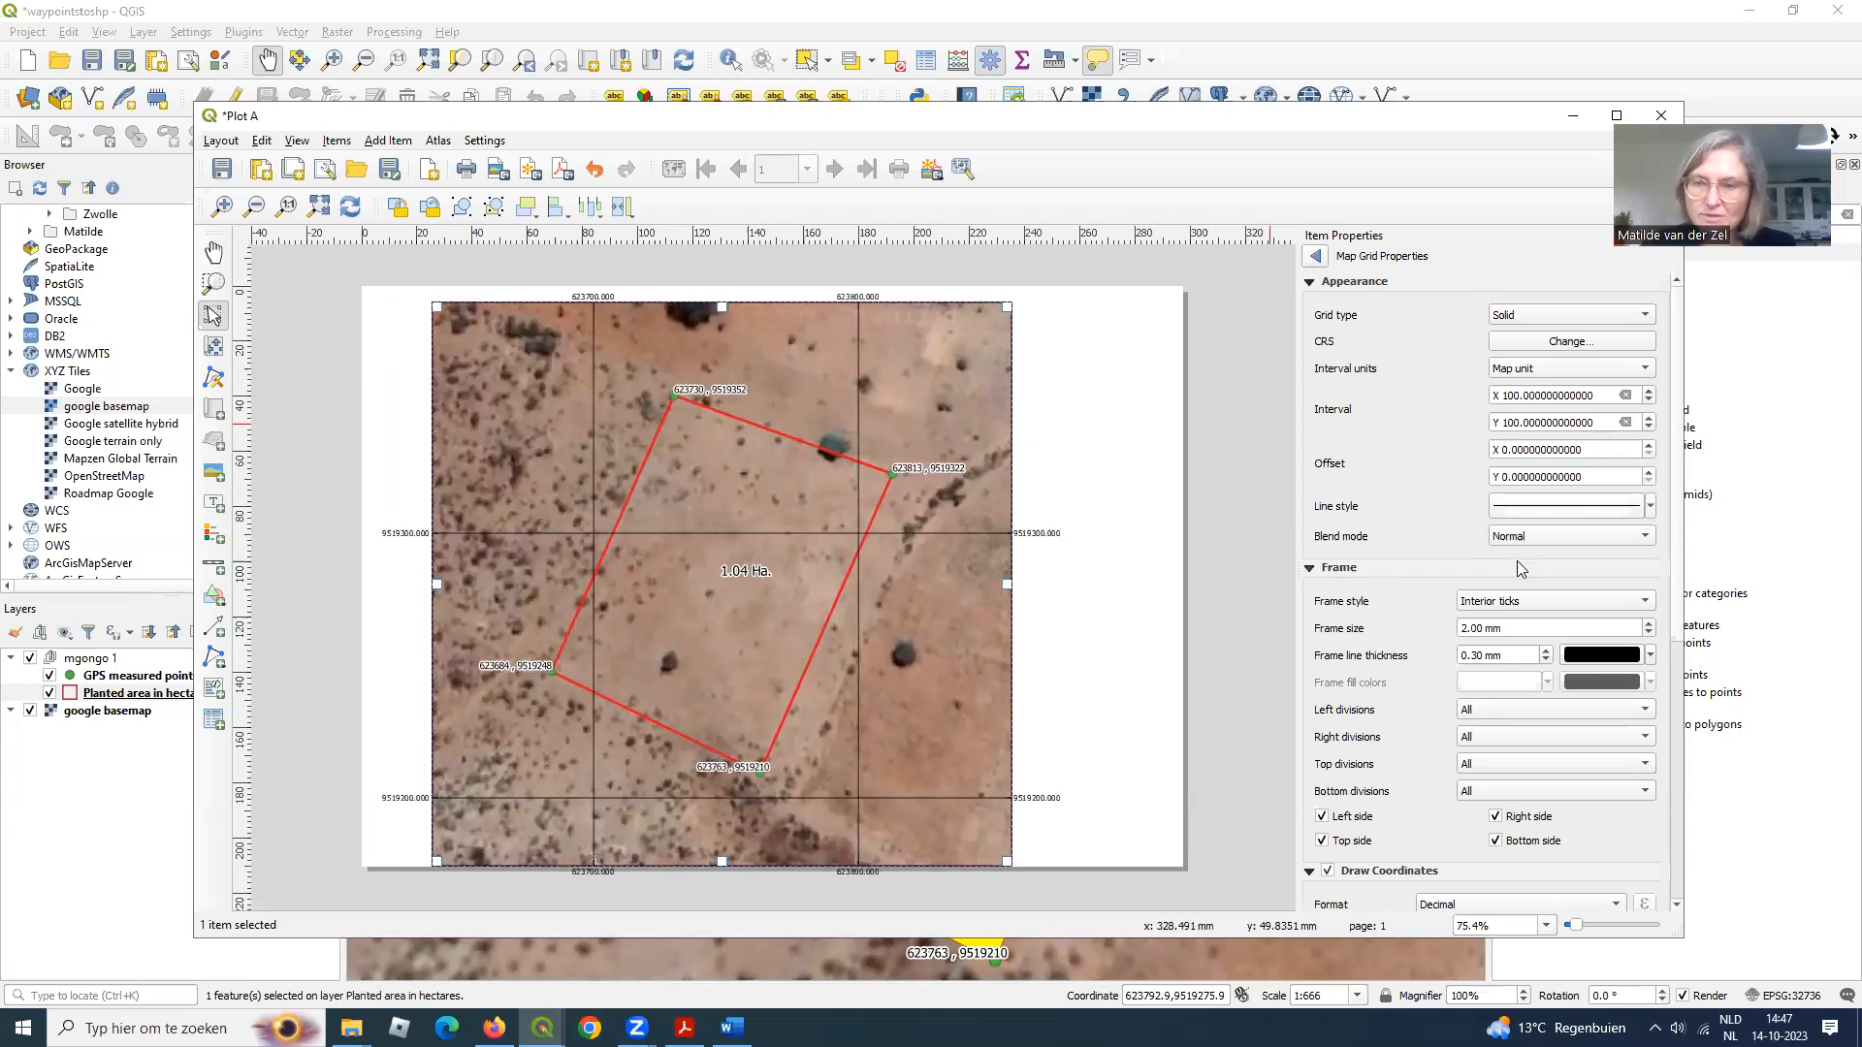
pyautogui.scroll(3, 1526, 606)
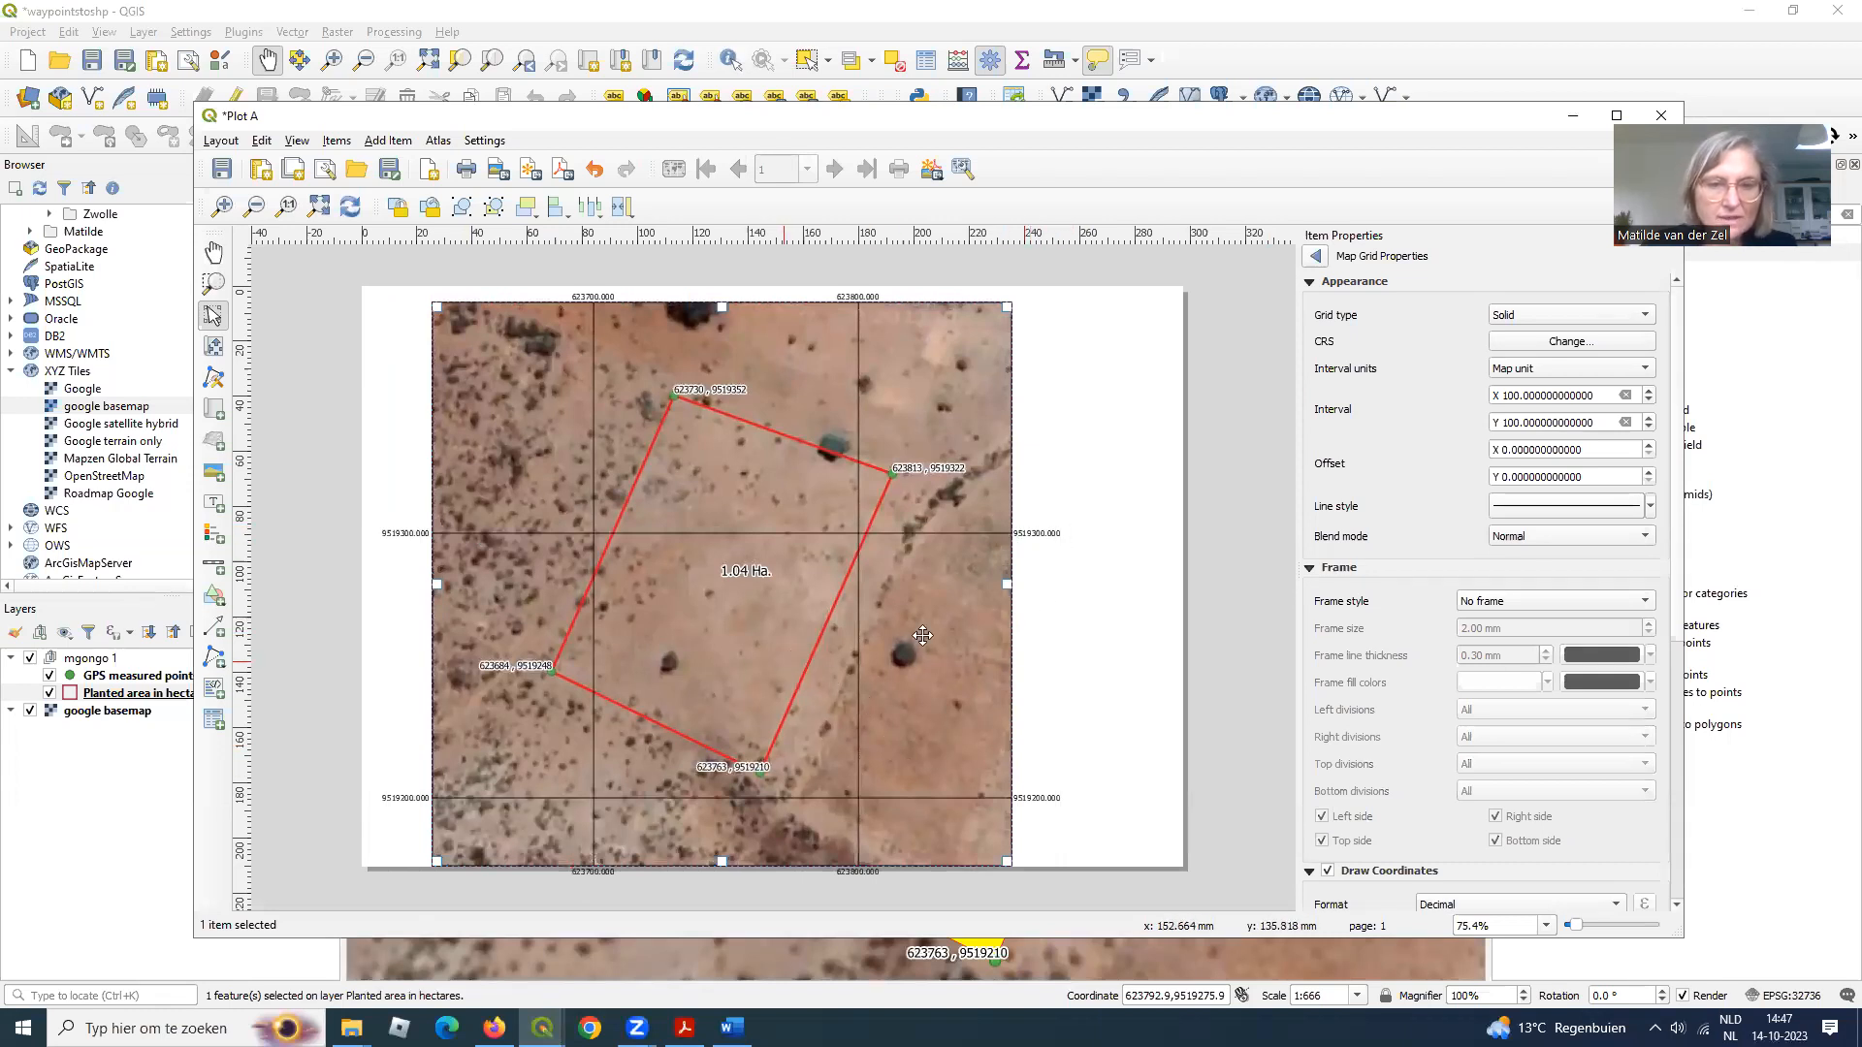
# - Shorten the map to about 200 mm high and place it about 20 mm from the page's left edge and 5 mm from its top
pyautogui.moveTo(936, 412); pyautogui.dragTo(921, 402)
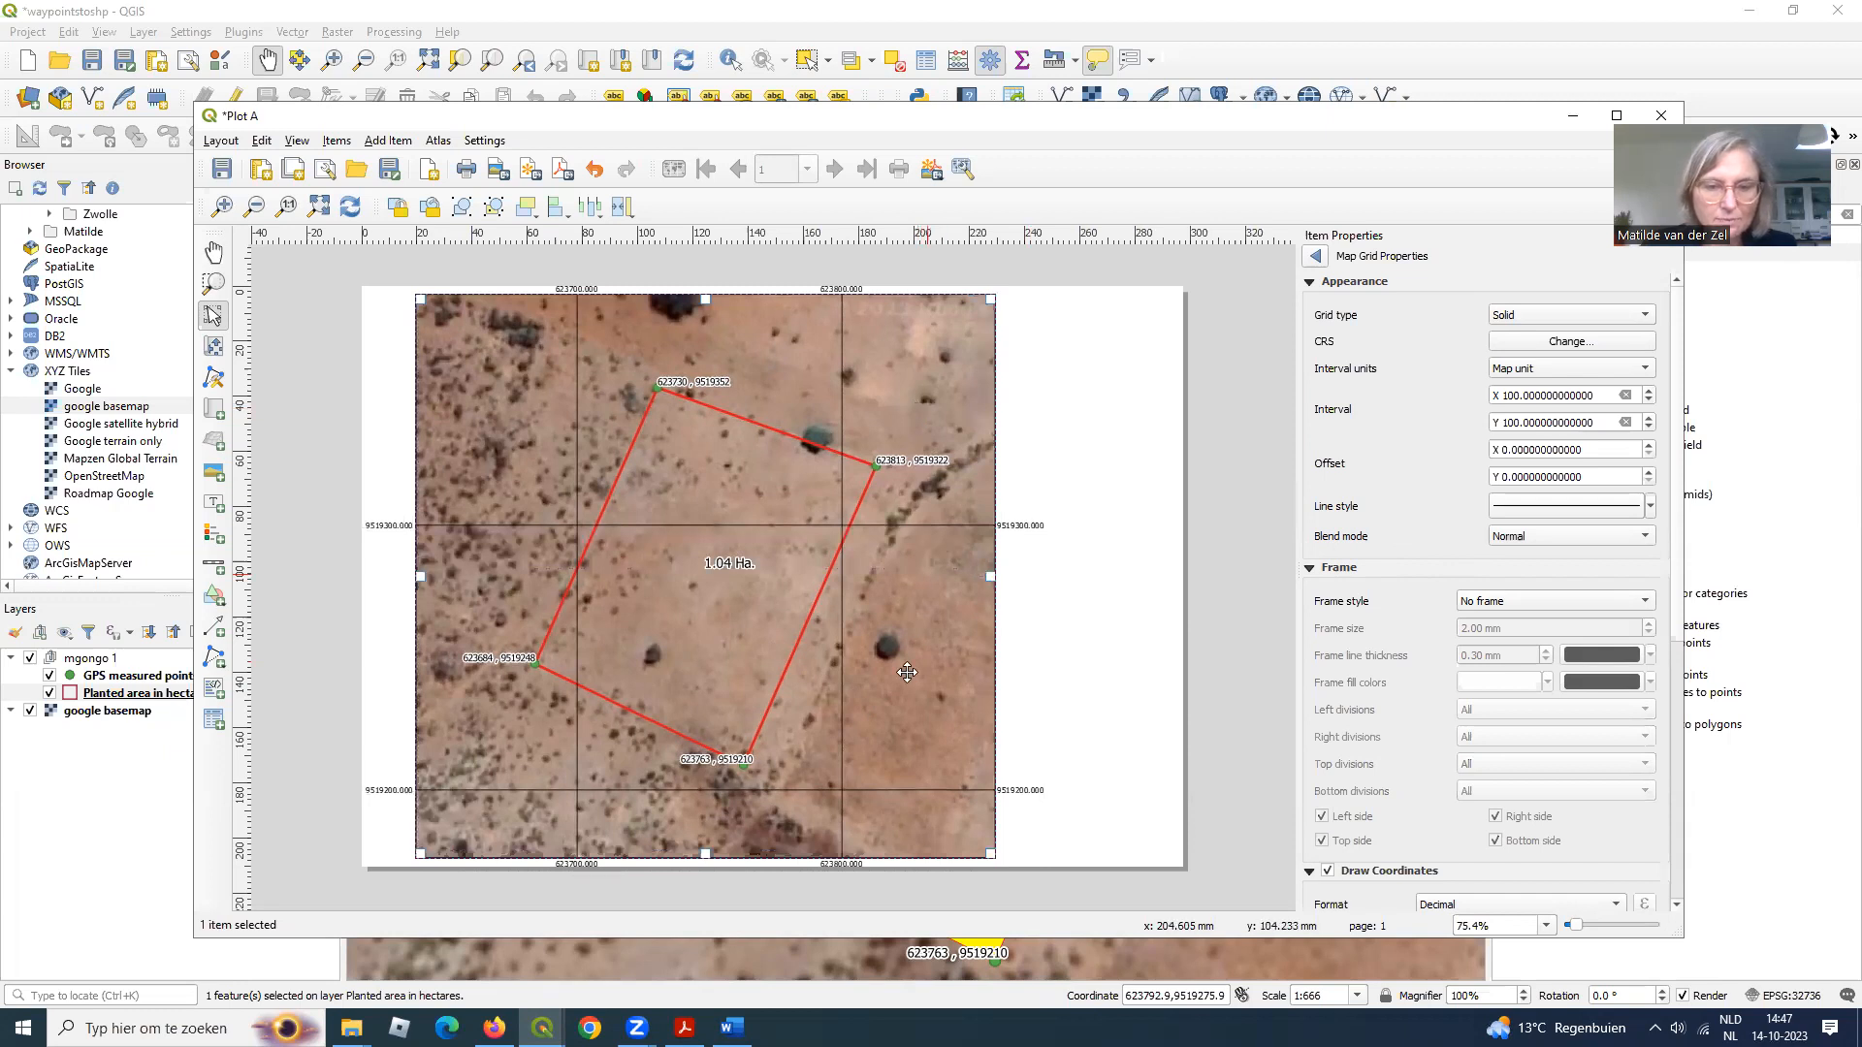
pyautogui.moveTo(987, 850); pyautogui.dragTo(987, 840)
pyautogui.moveTo(945, 395); pyautogui.dragTo(946, 401)
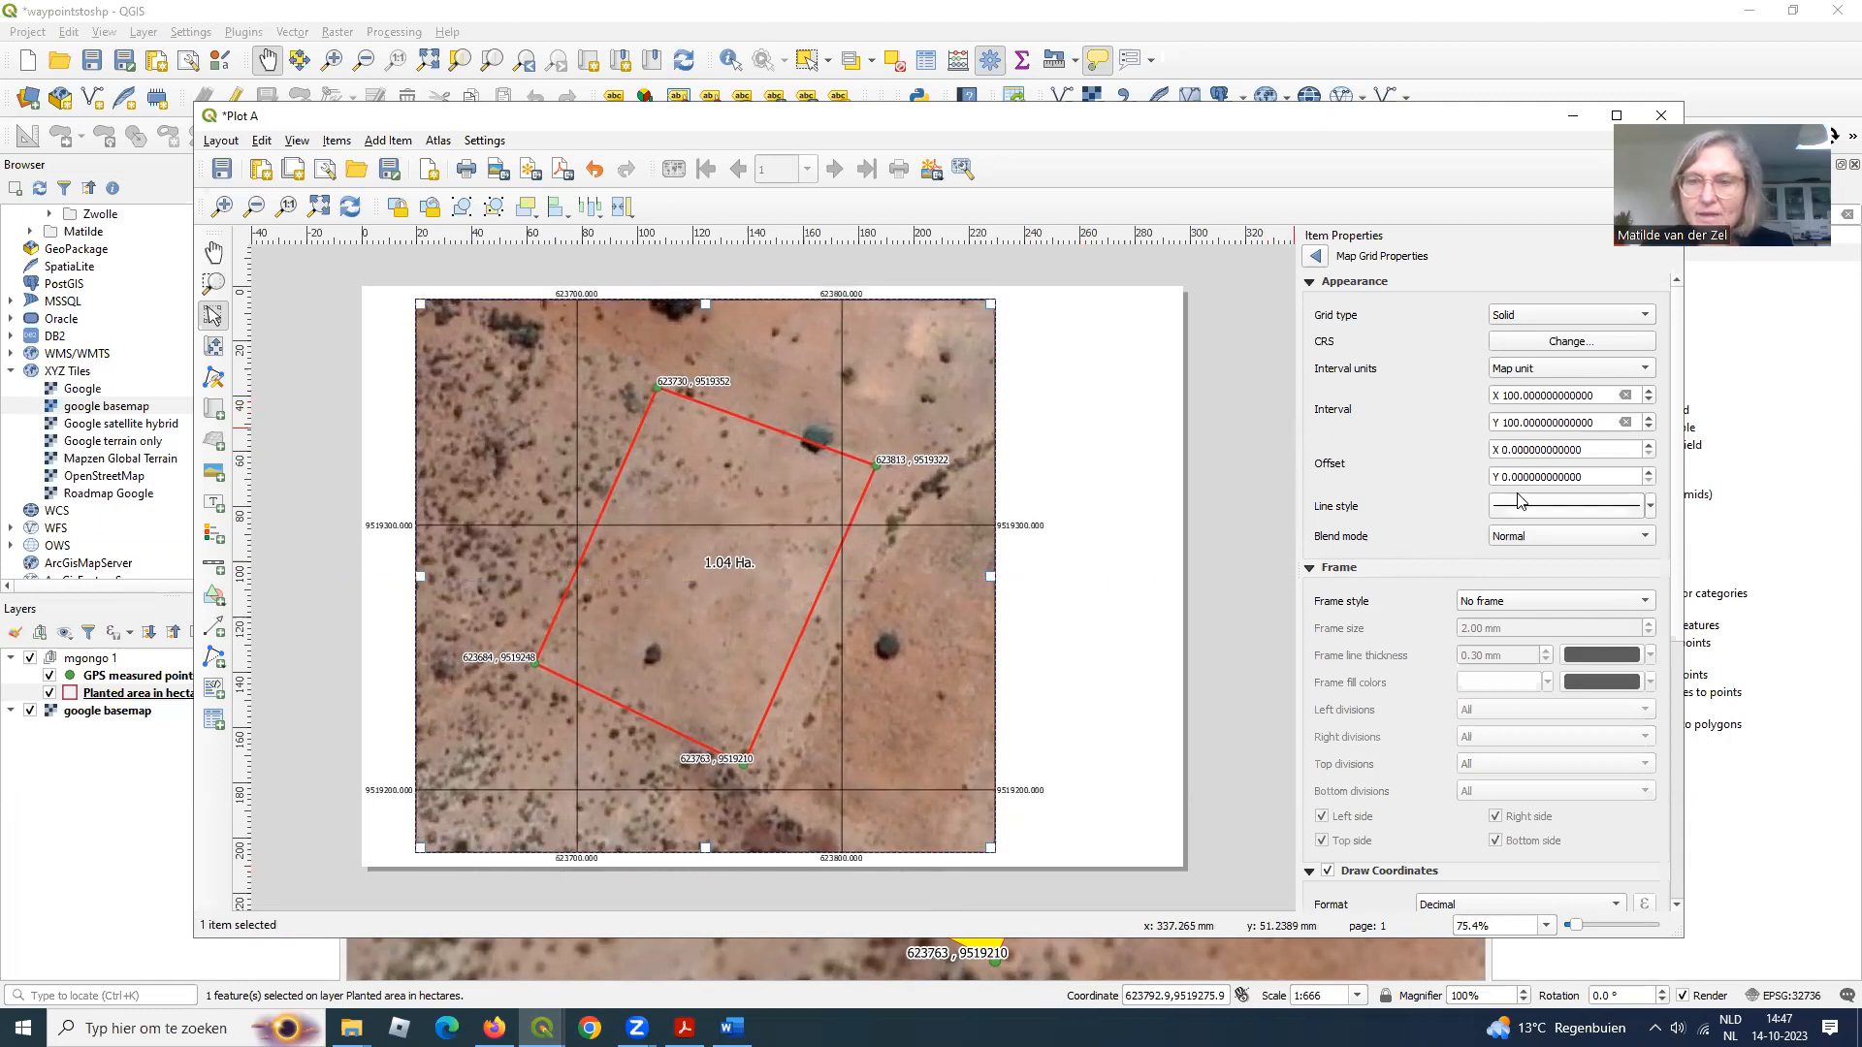
pyautogui.click(1315, 257)
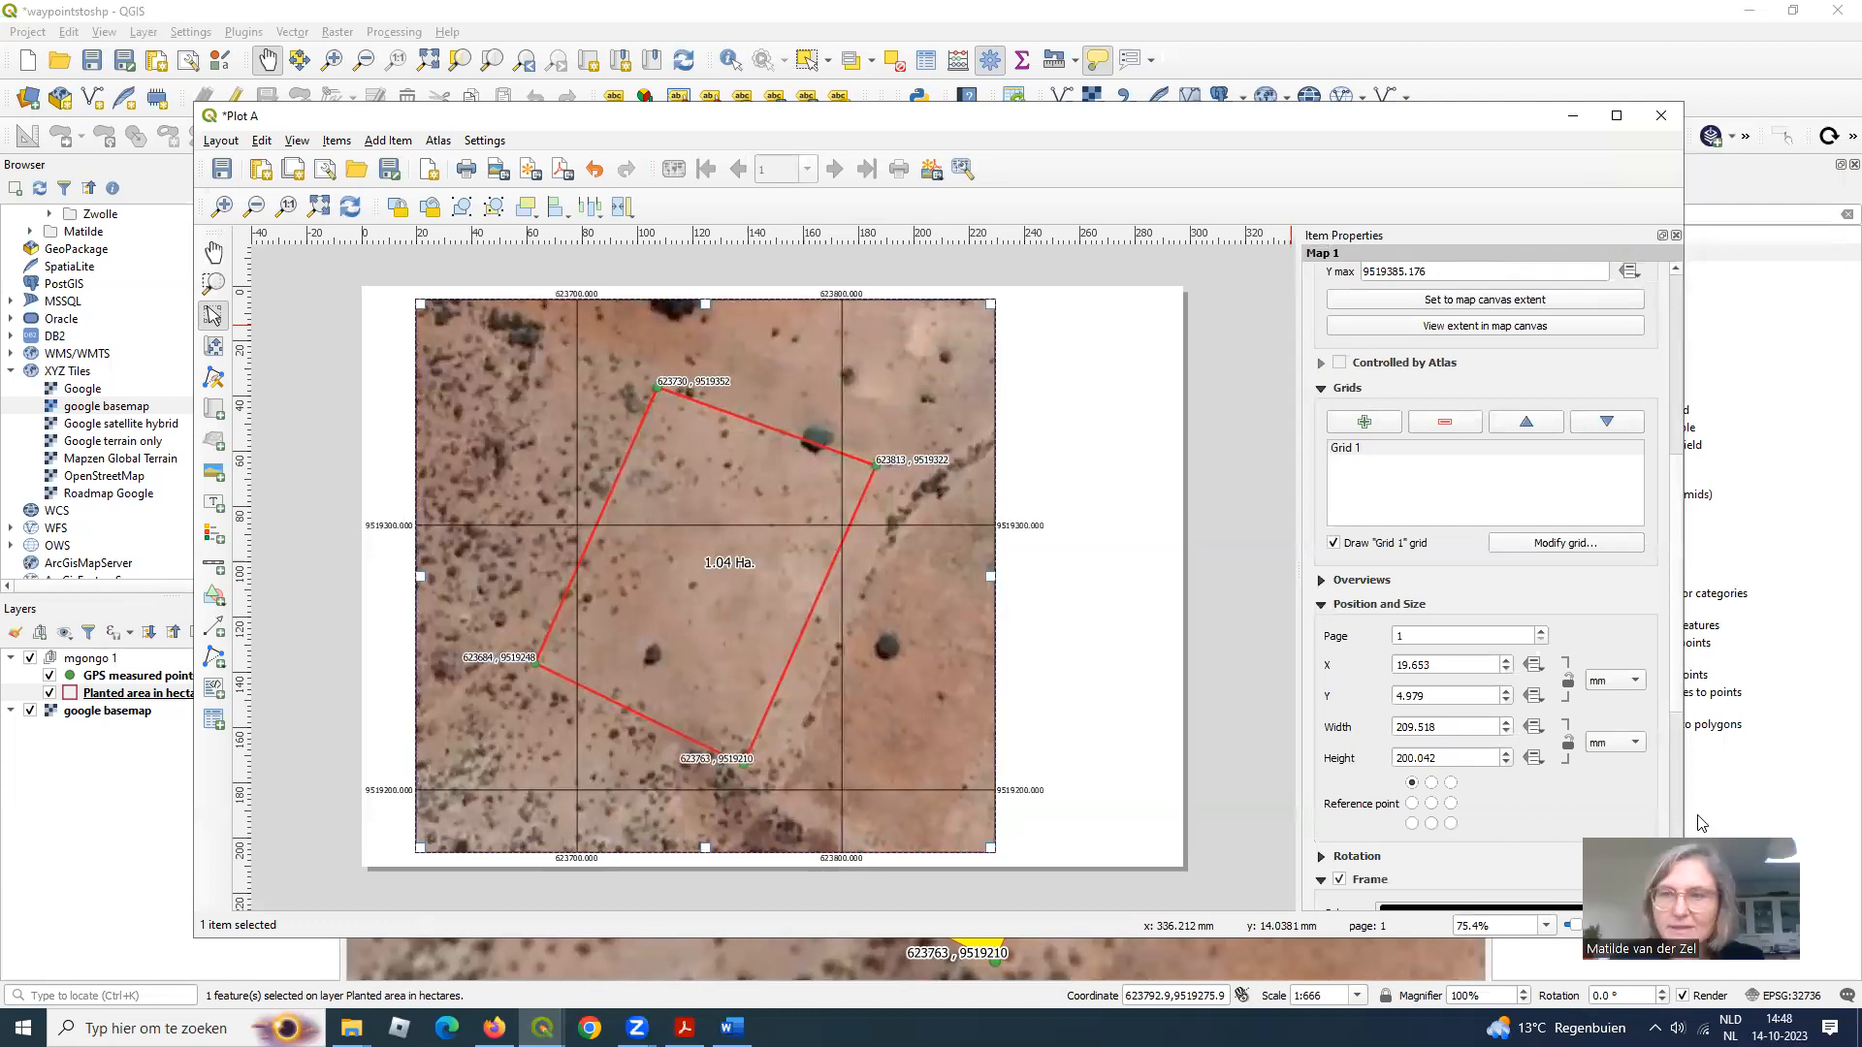
# - Maximize the layout window and add a legend for the map in the blank area beside its upper part
pyautogui.click(1616, 116)
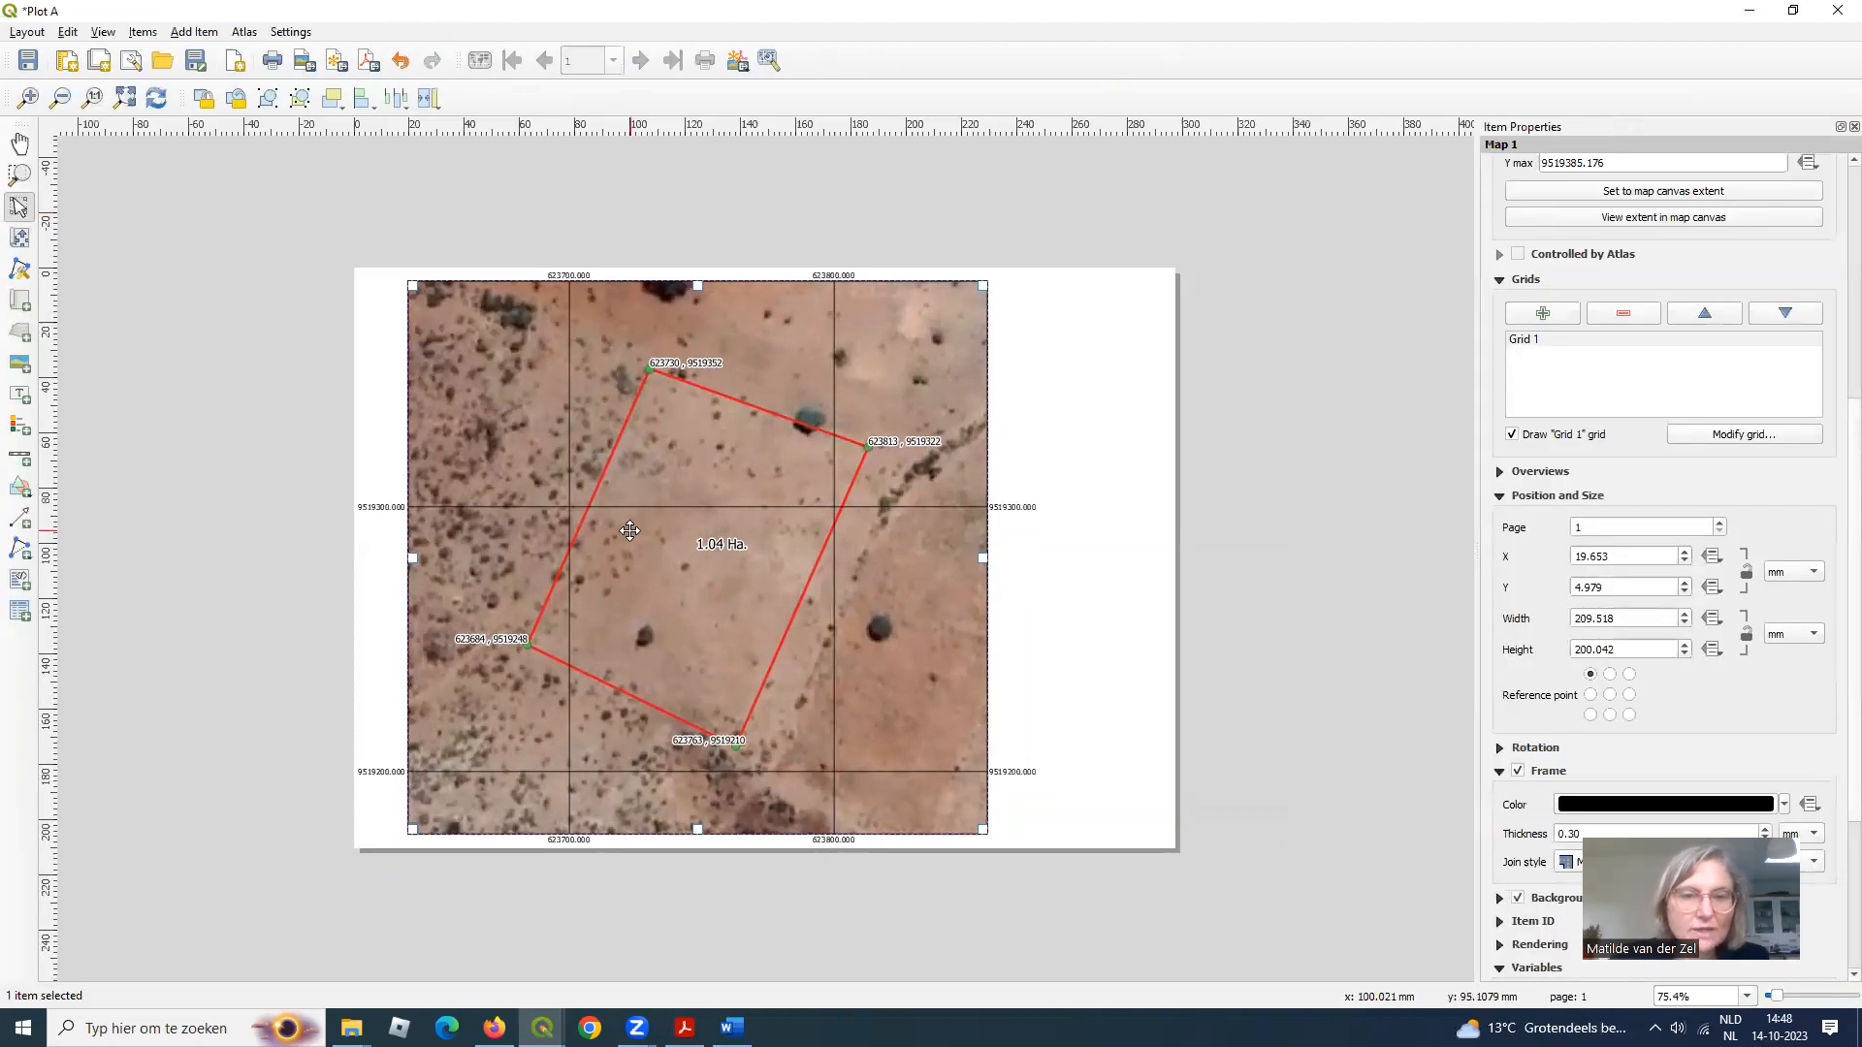
pyautogui.click(182, 33)
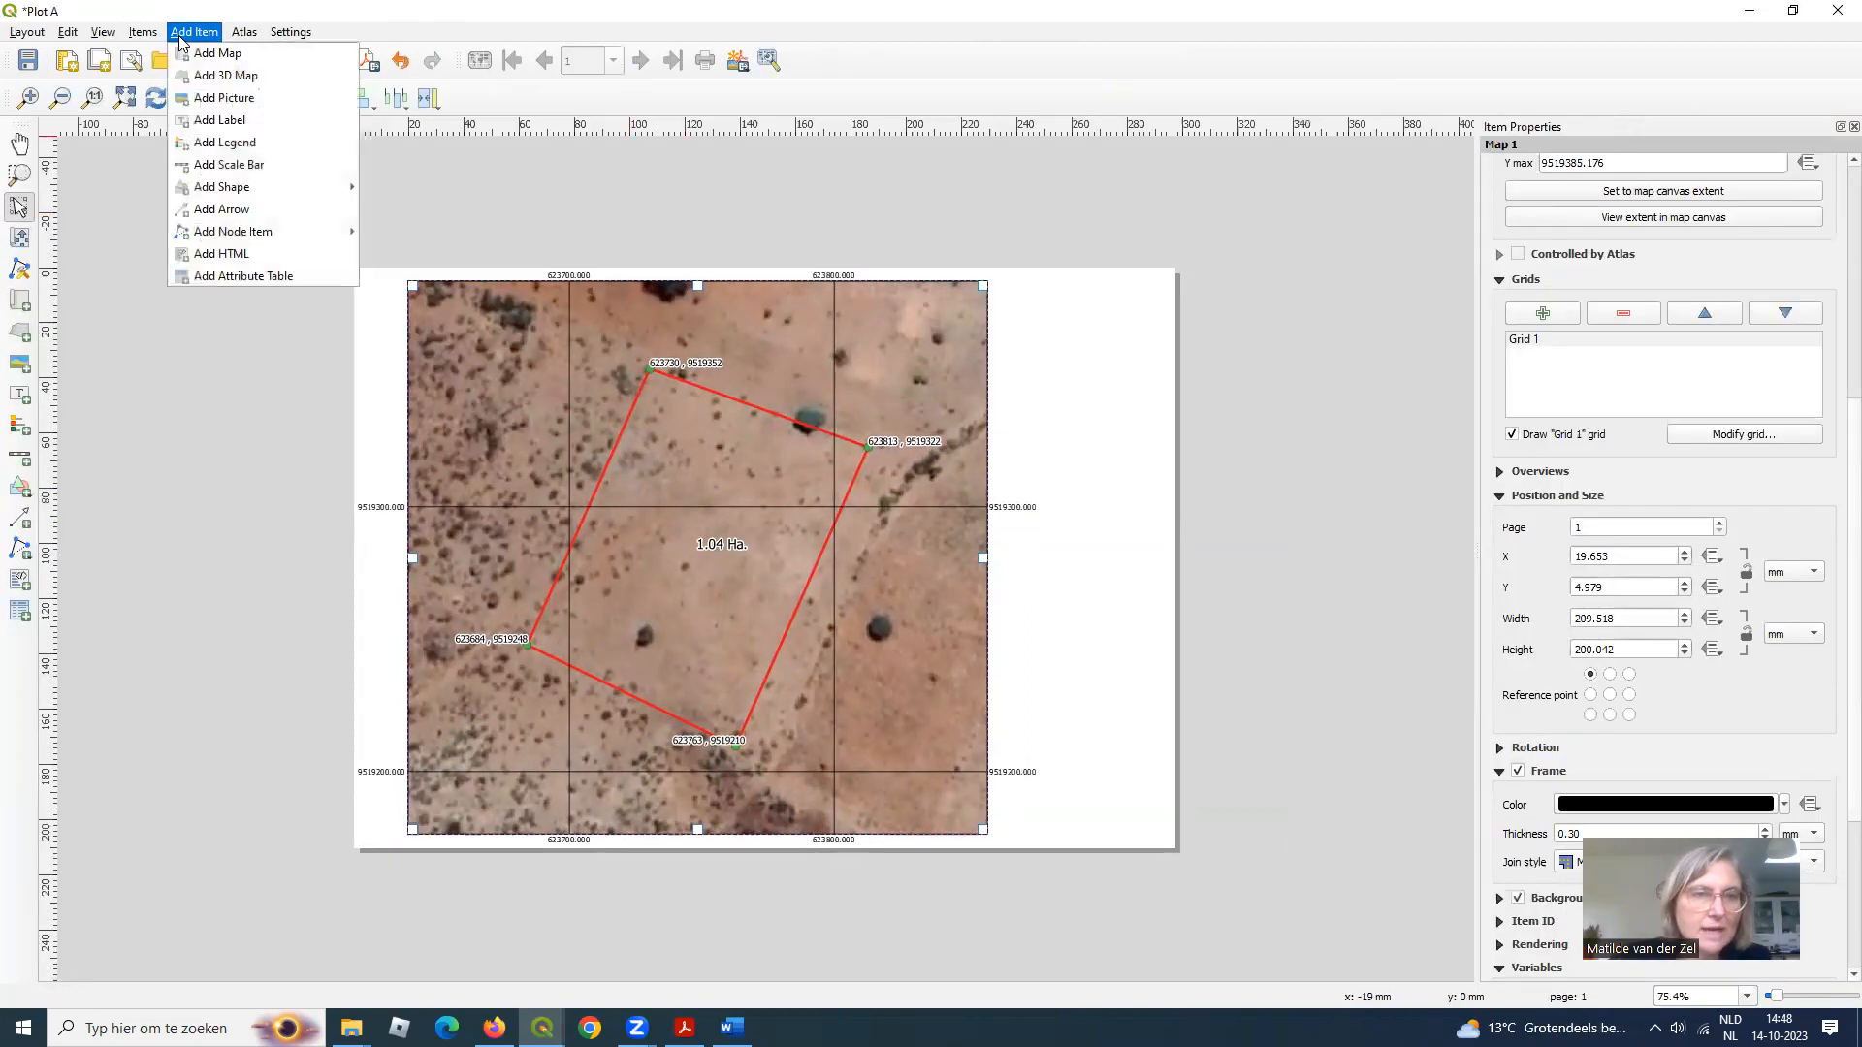
pyautogui.click(201, 147)
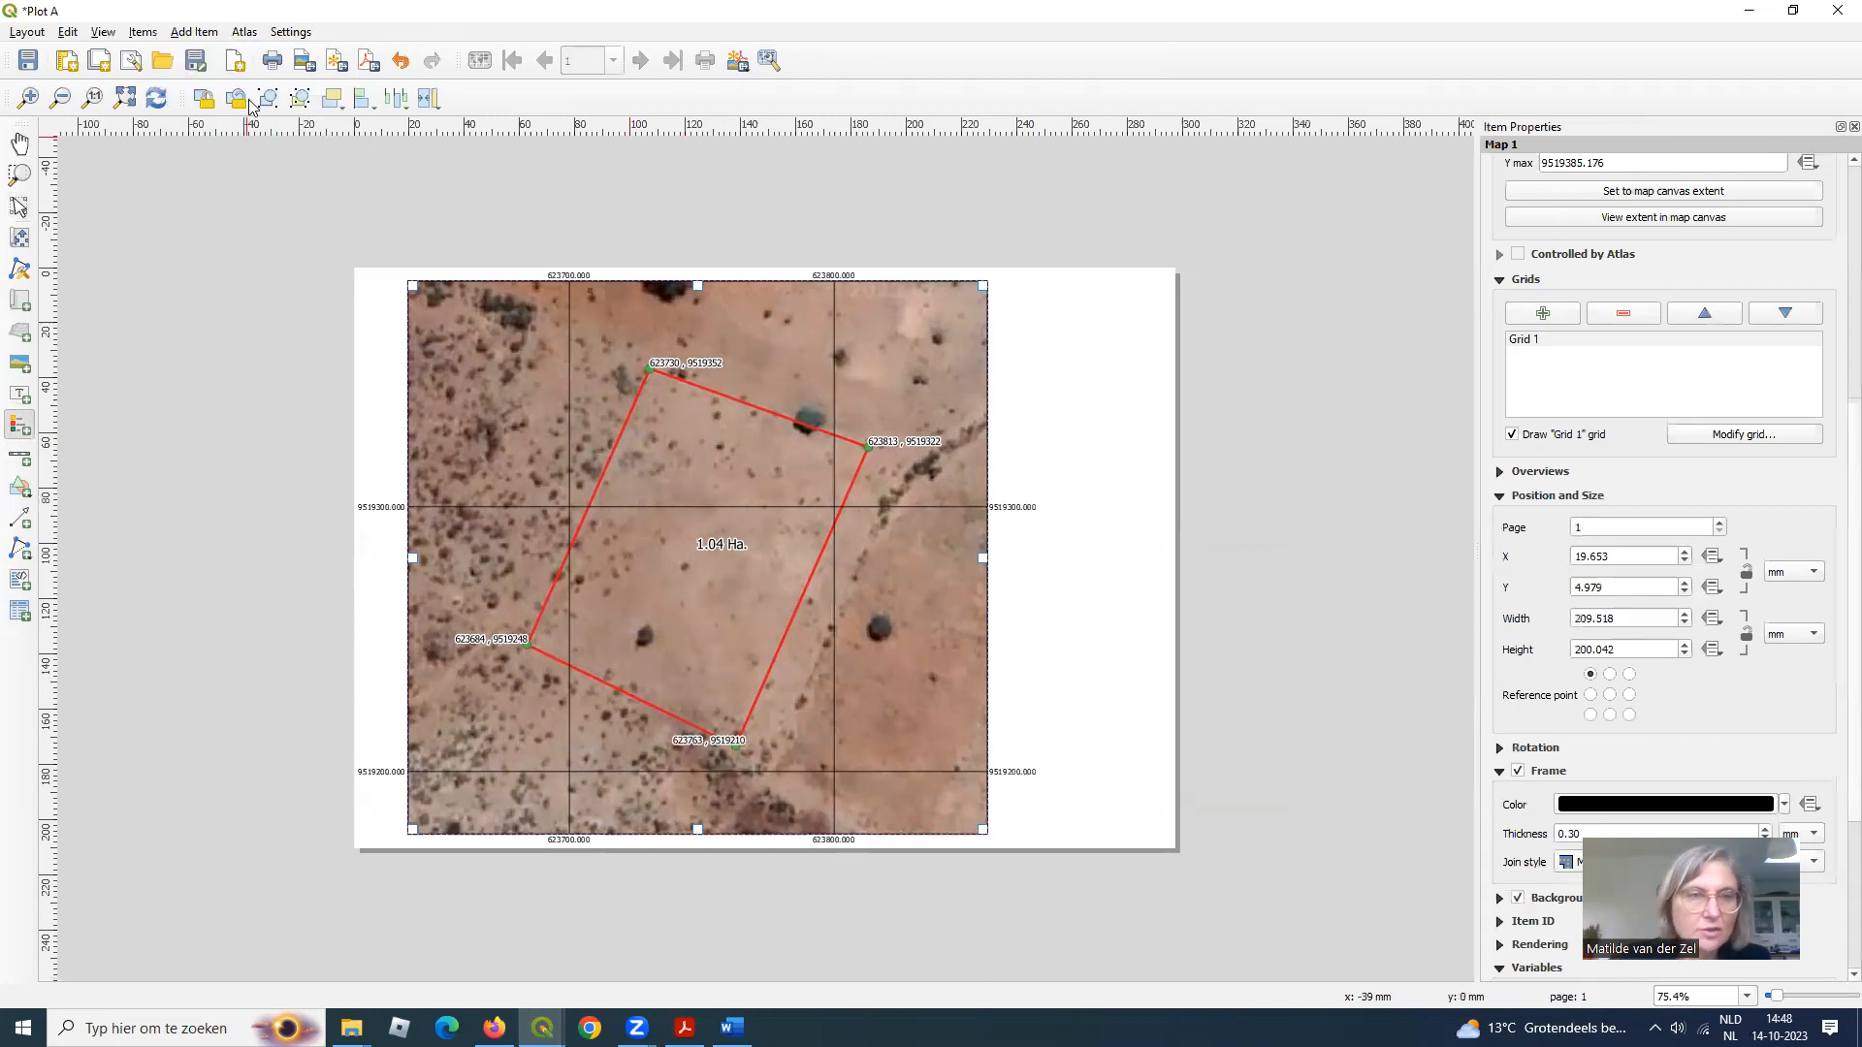
pyautogui.click(197, 32)
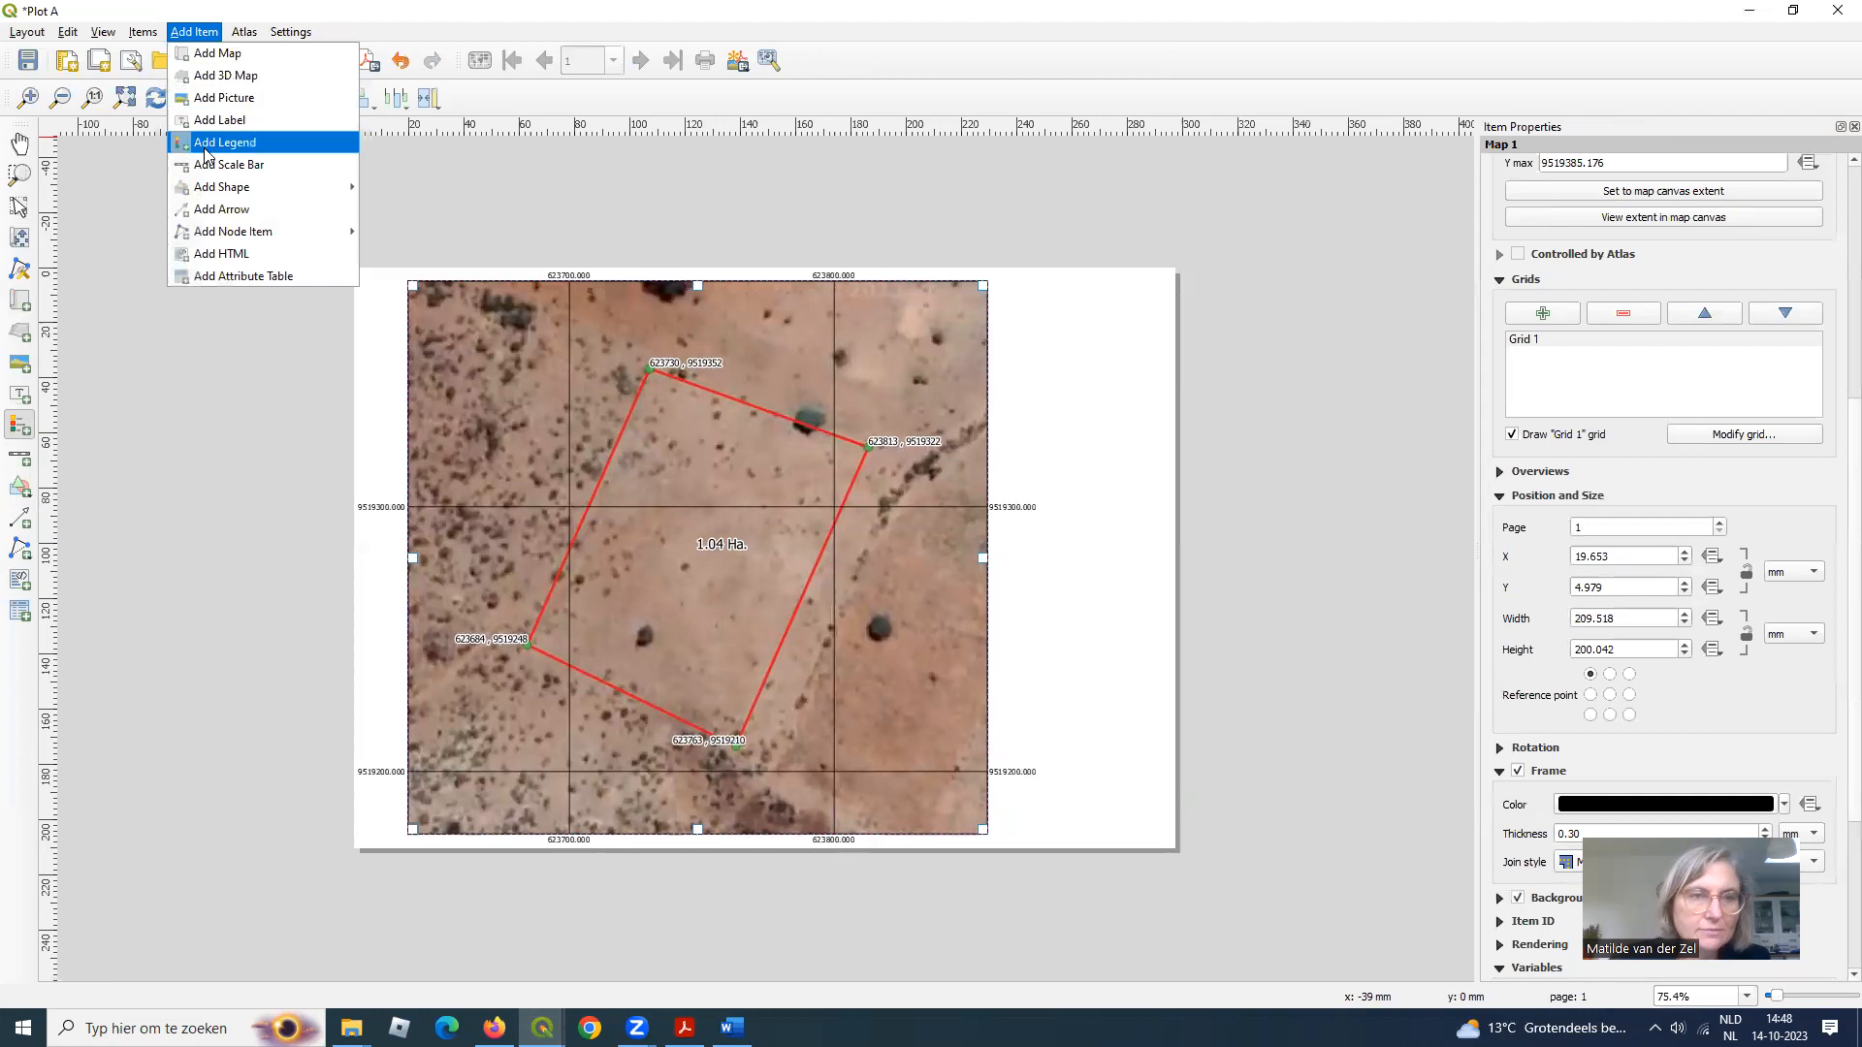
pyautogui.click(205, 146)
pyautogui.moveTo(1042, 362); pyautogui.dragTo(1146, 526)
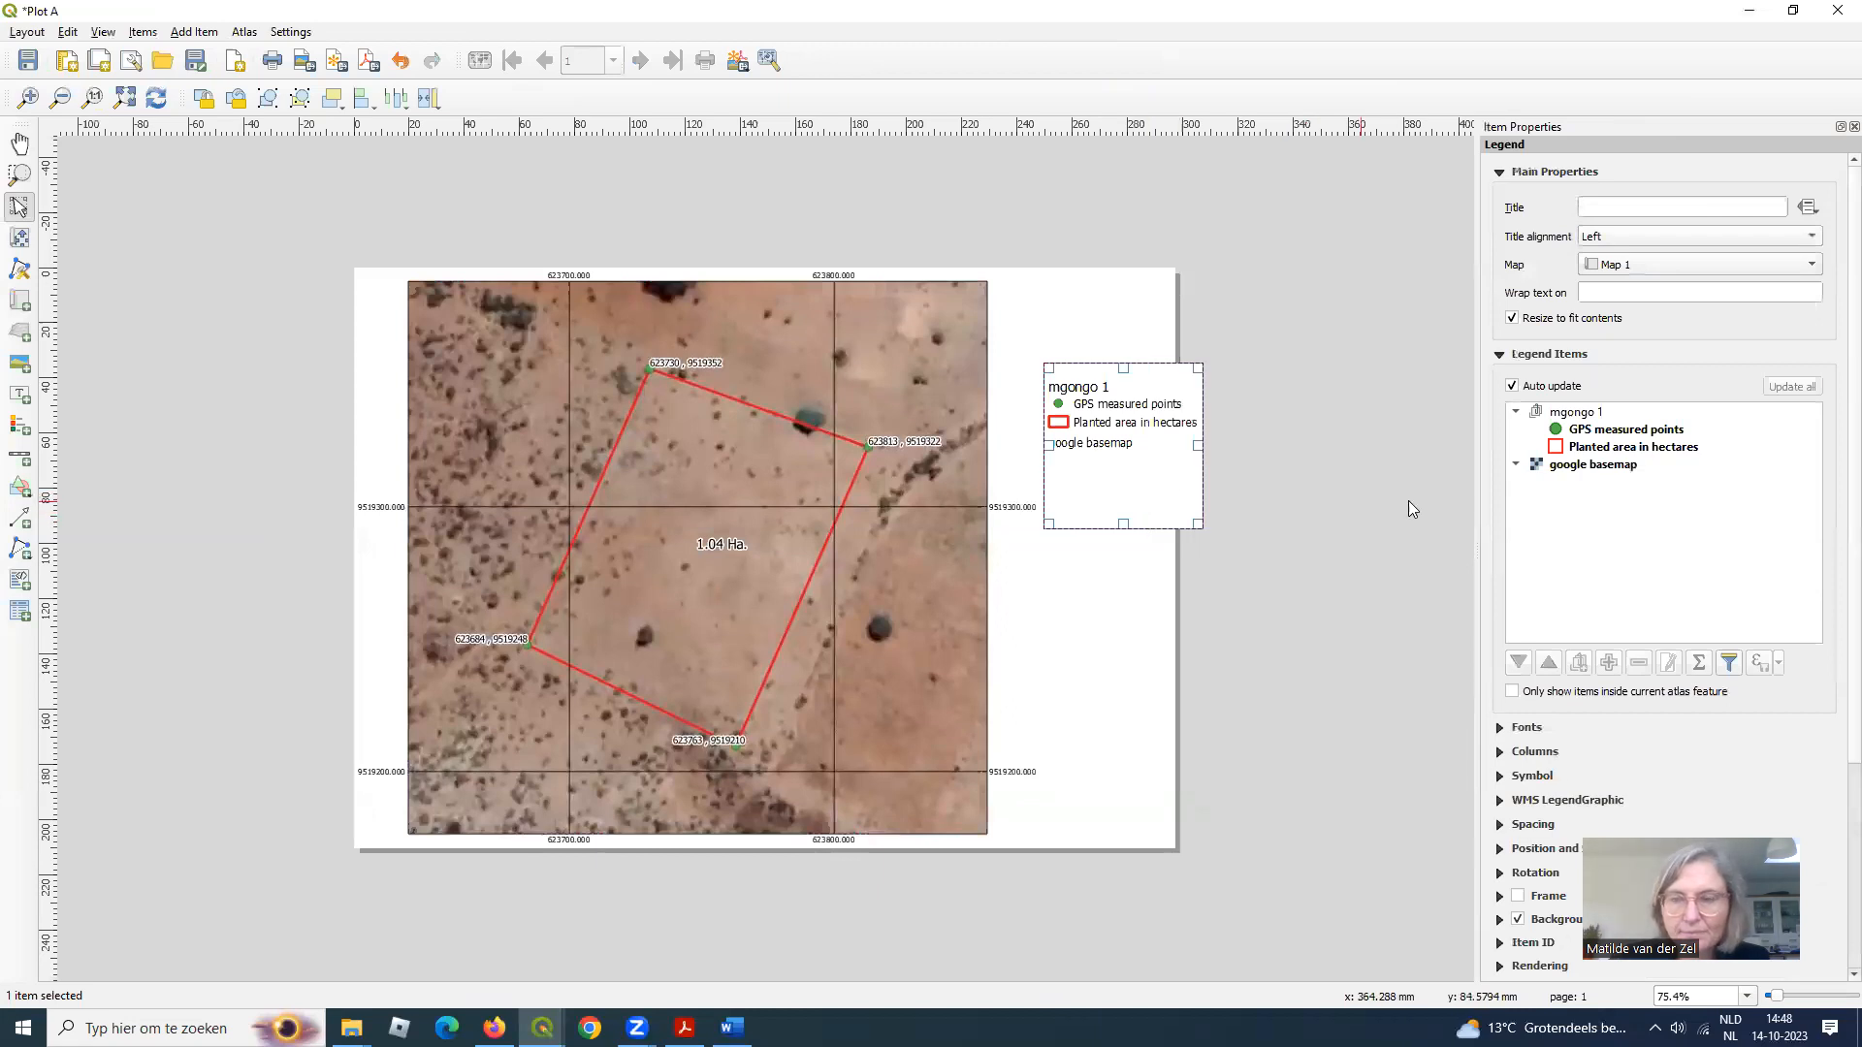
# - Turn off the legend's auto update, remove its google basemap entry and shift the legend closer to the map, within the page
pyautogui.click(1602, 472)
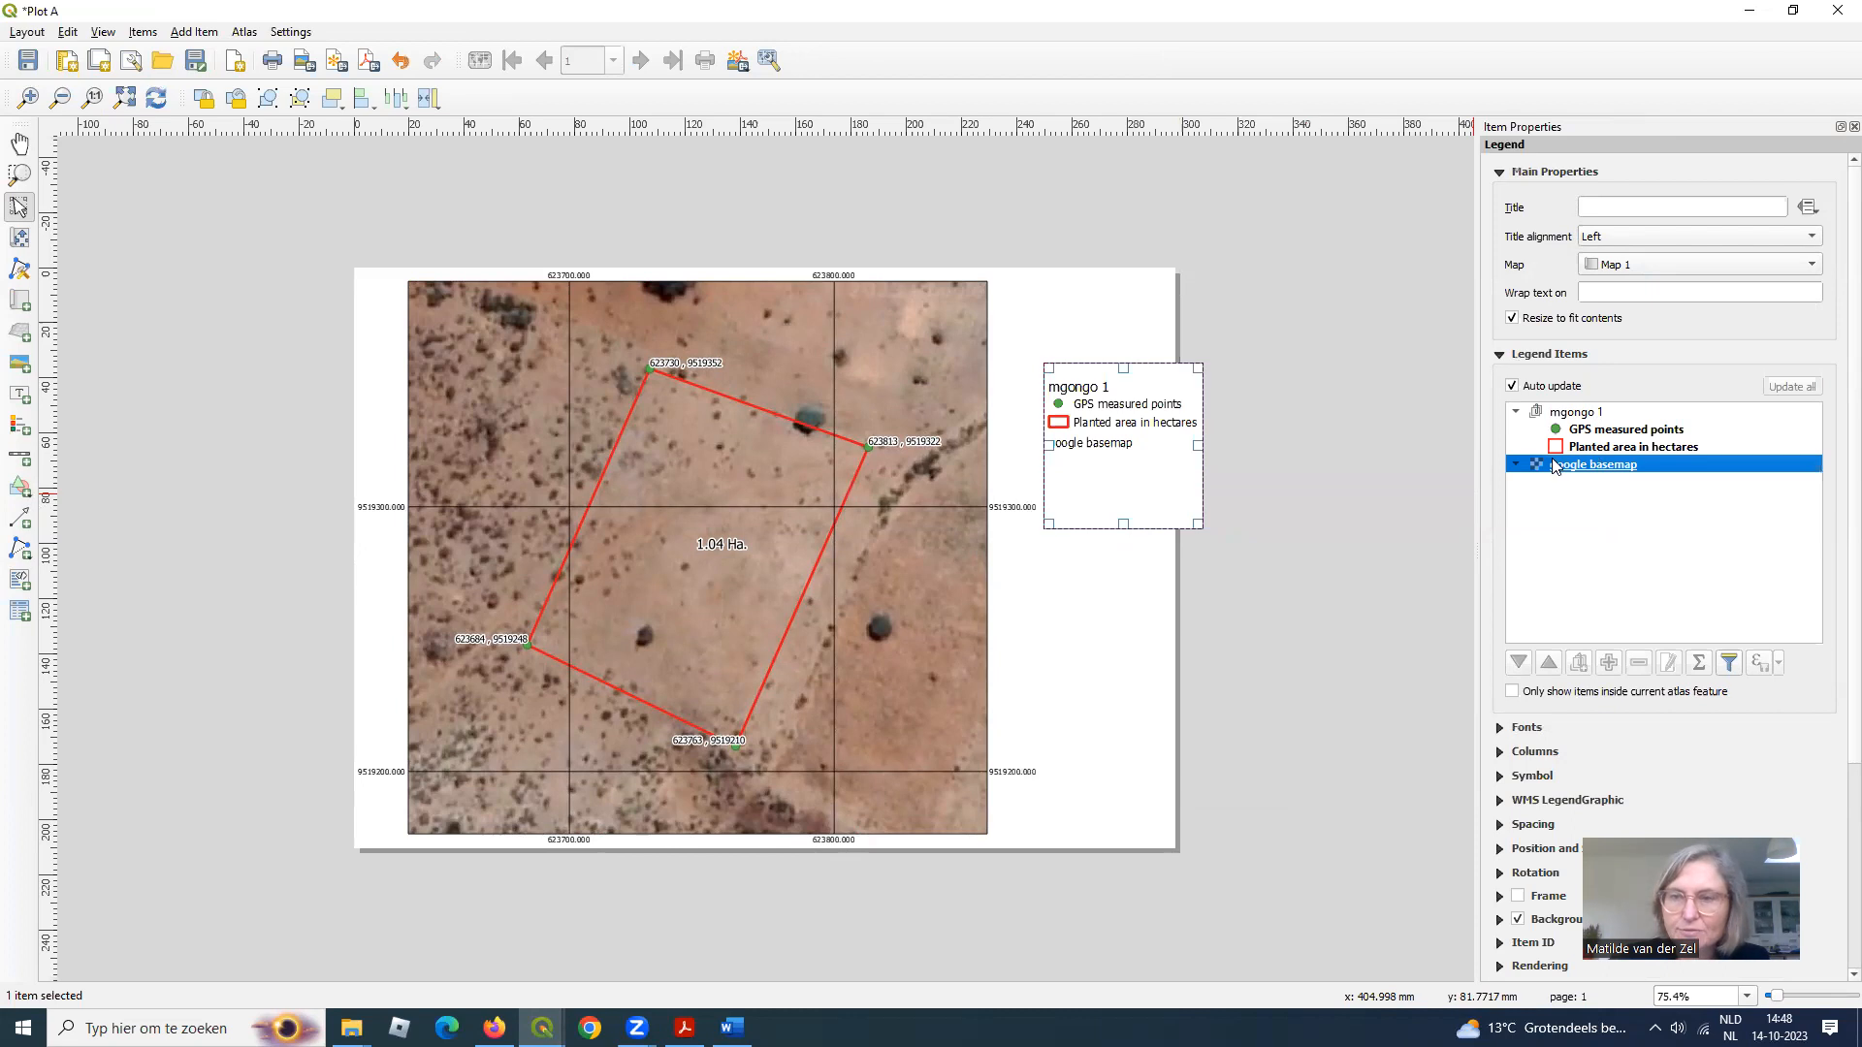
pyautogui.click(1515, 388)
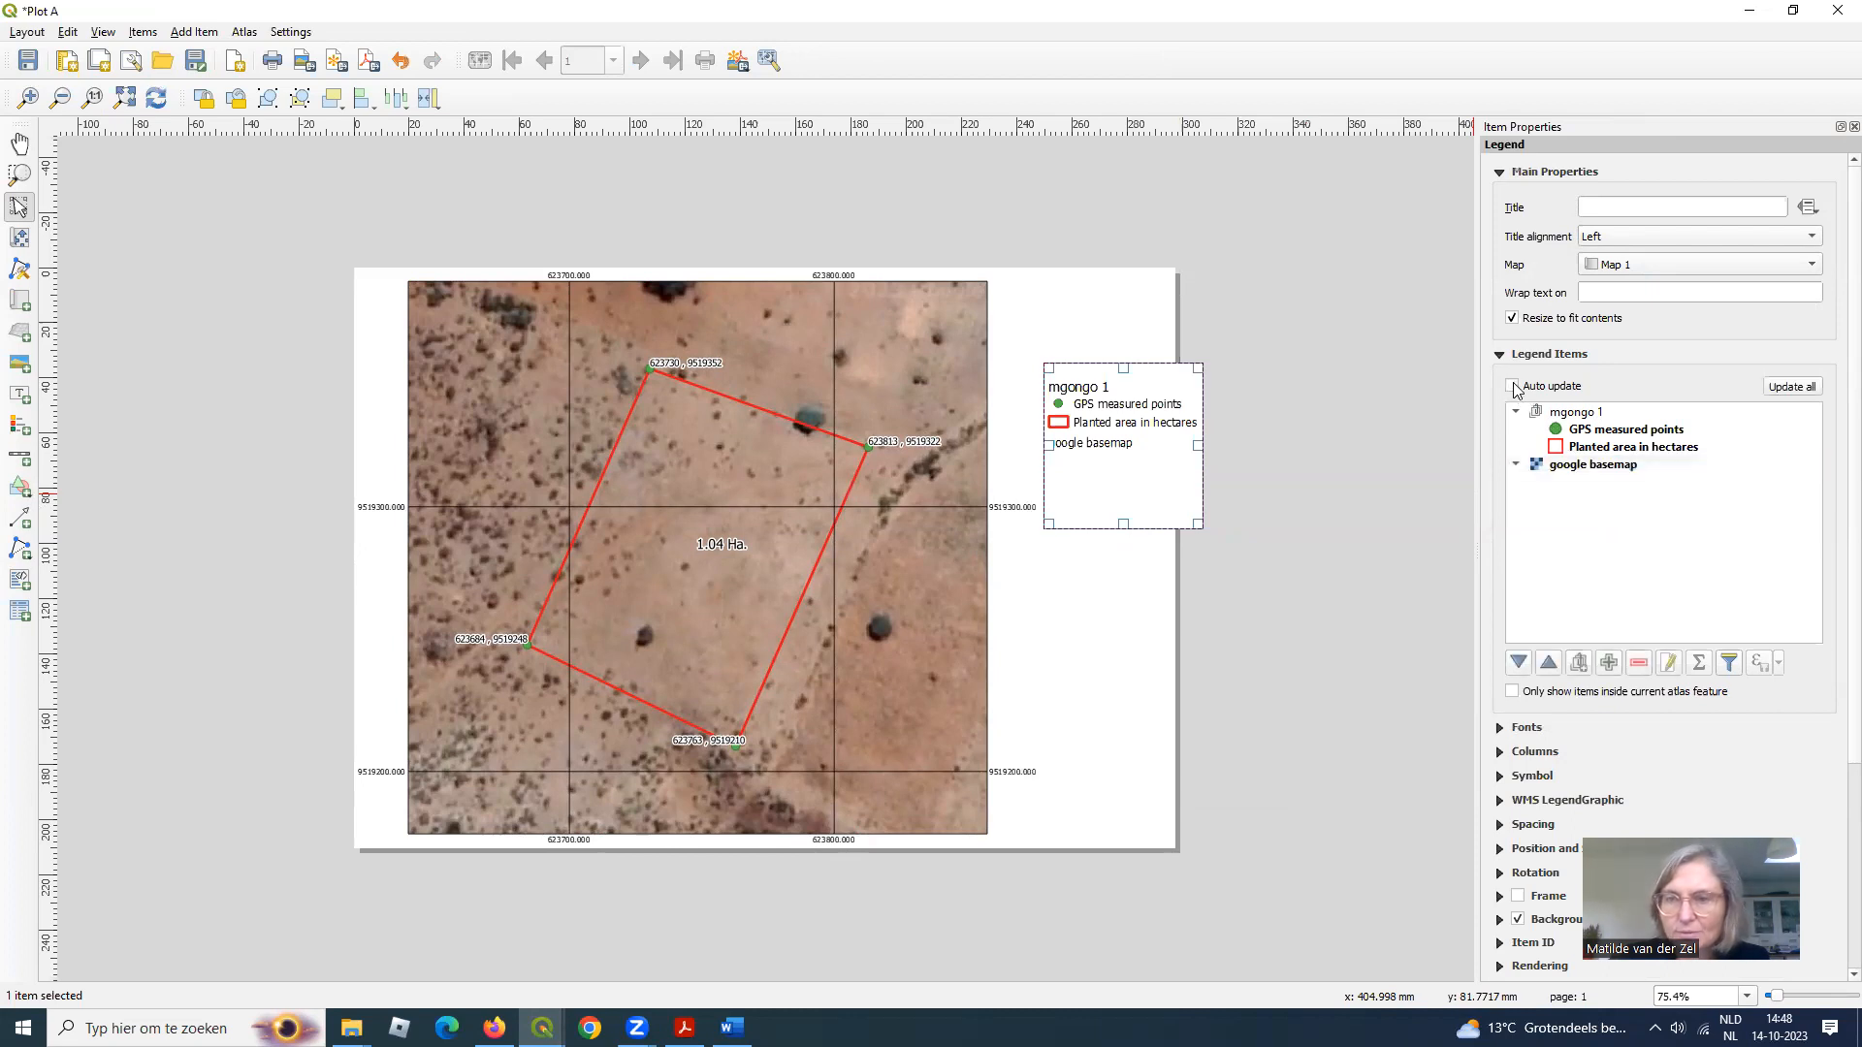
pyautogui.click(1595, 472)
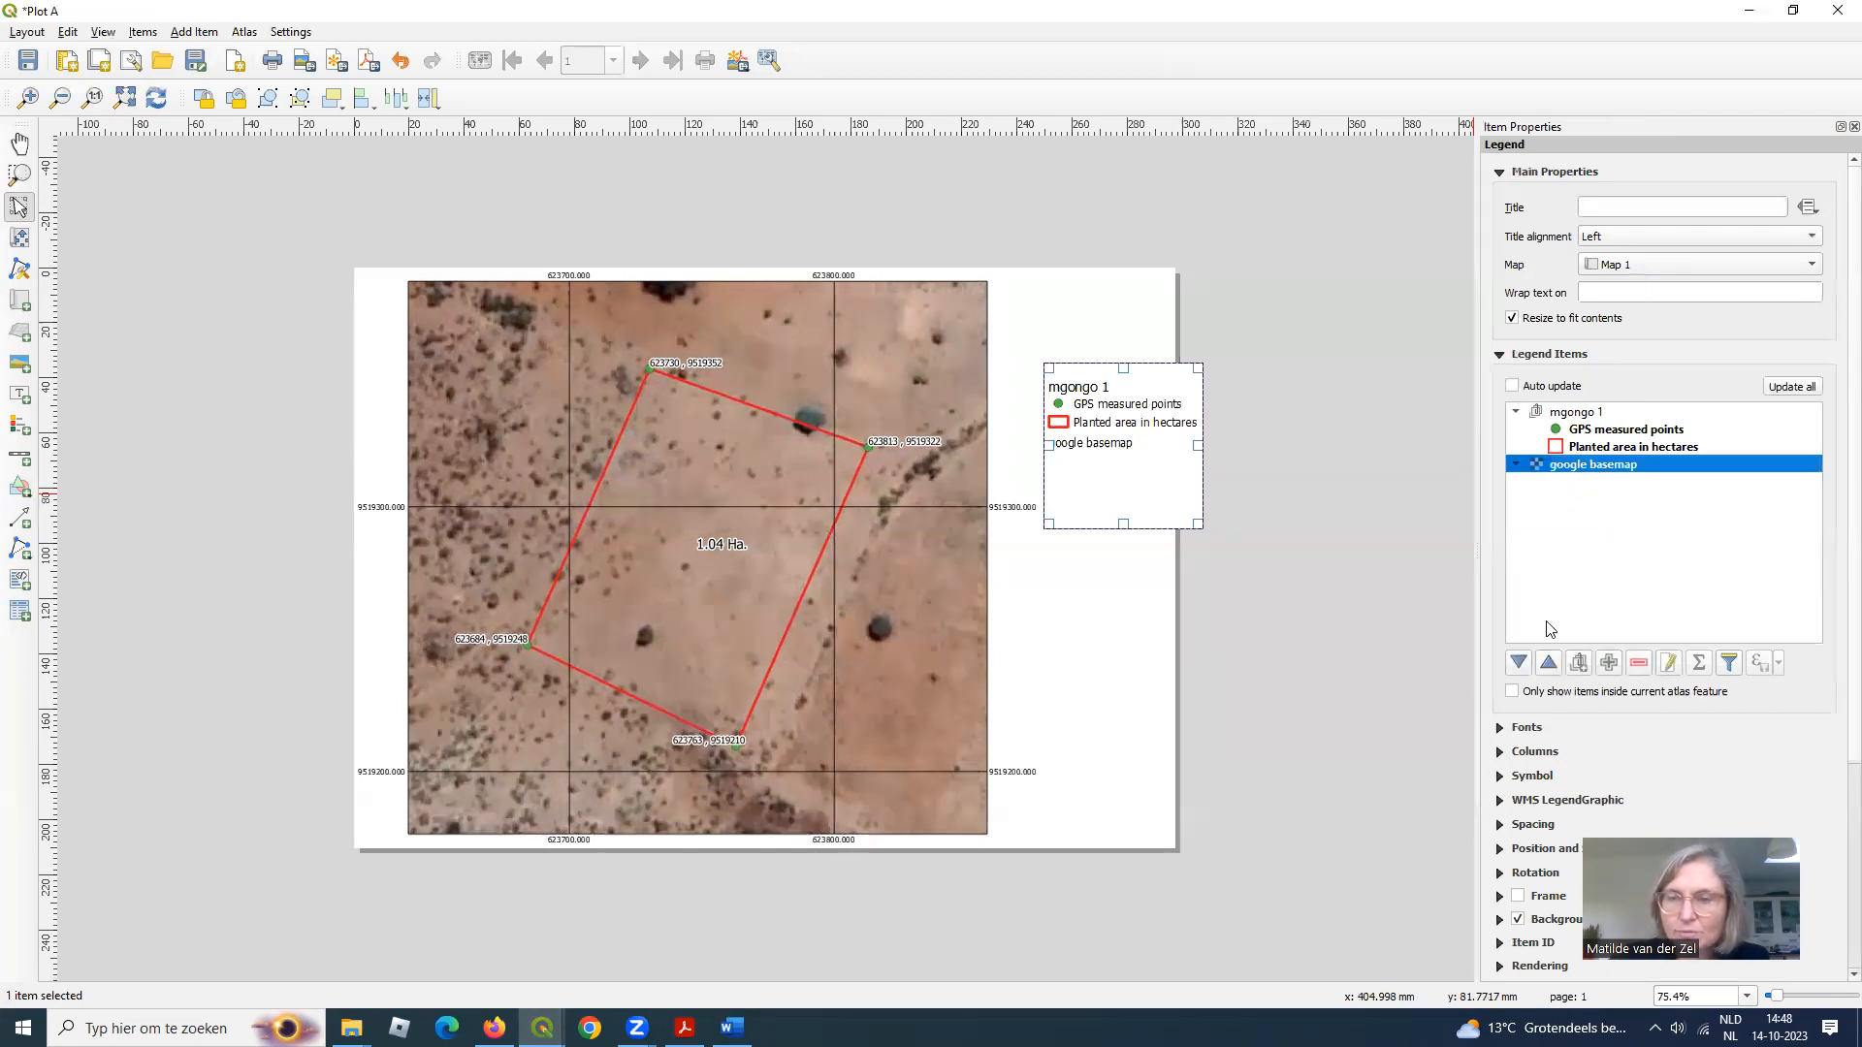
pyautogui.click(1640, 665)
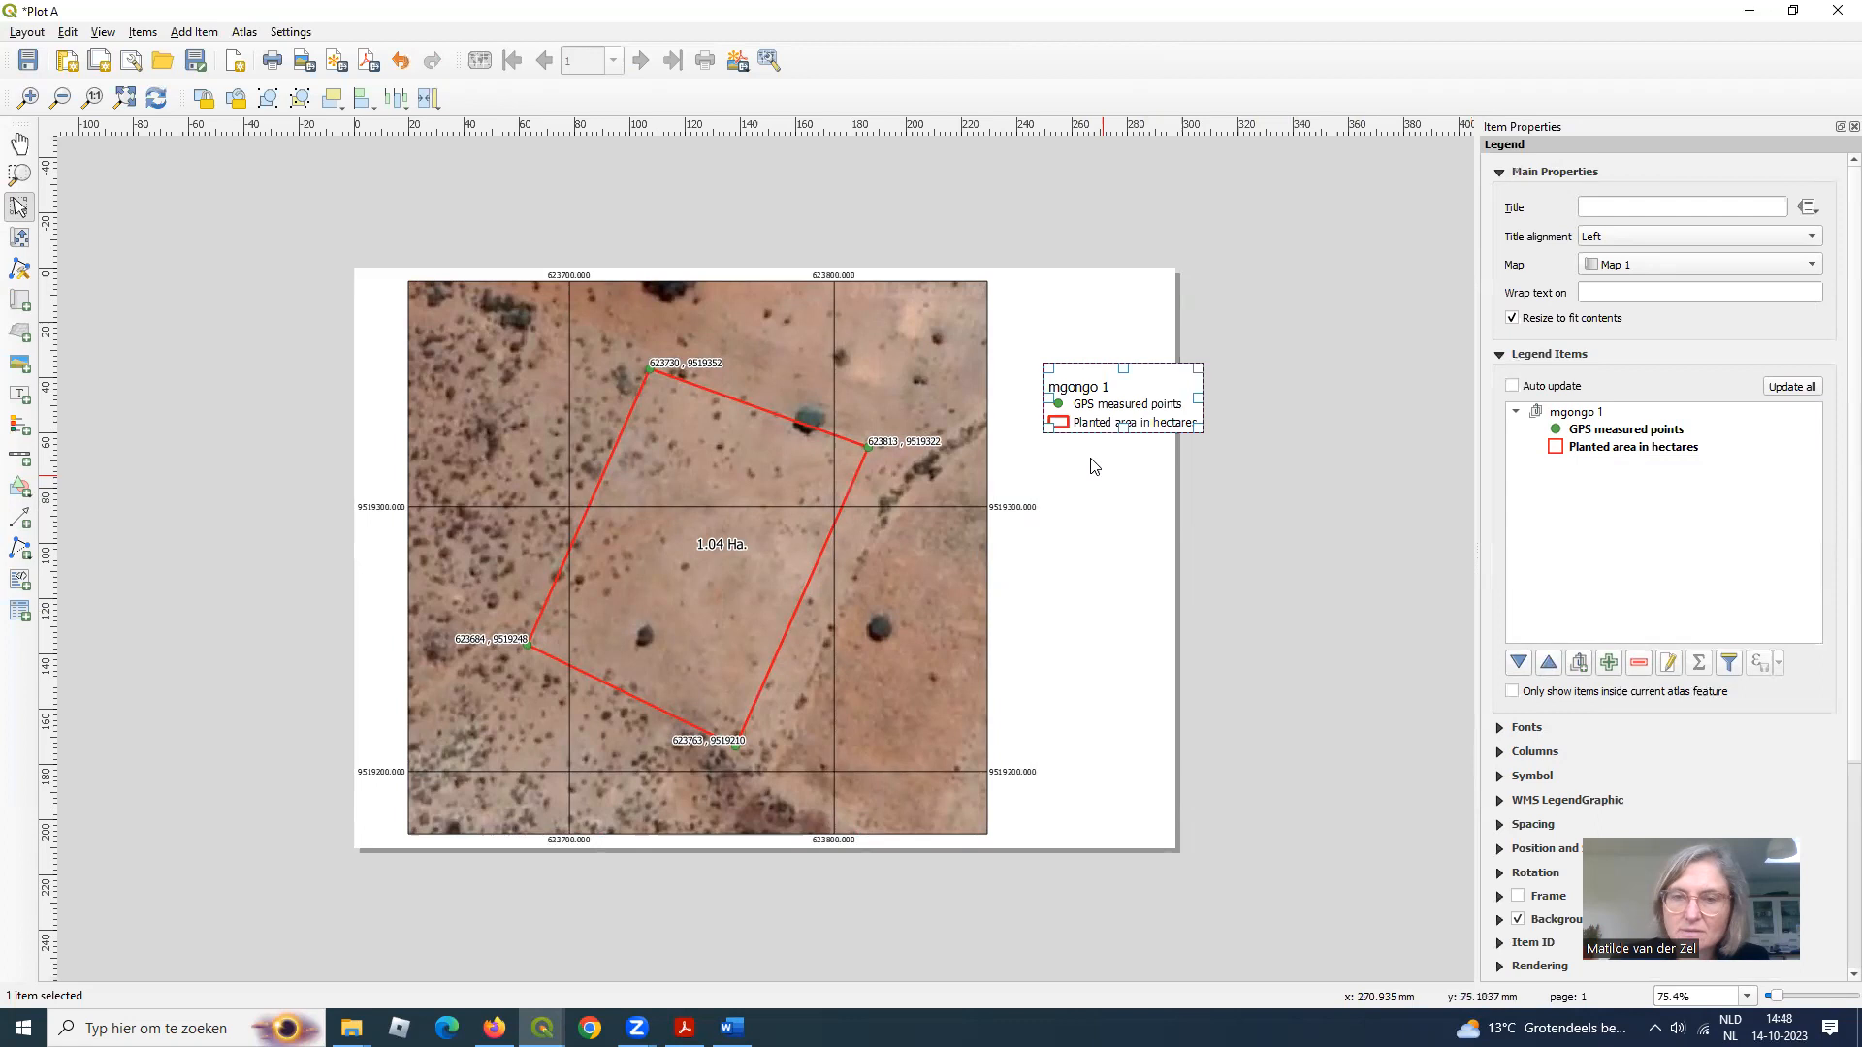
pyautogui.moveTo(1096, 390); pyautogui.dragTo(1054, 390)
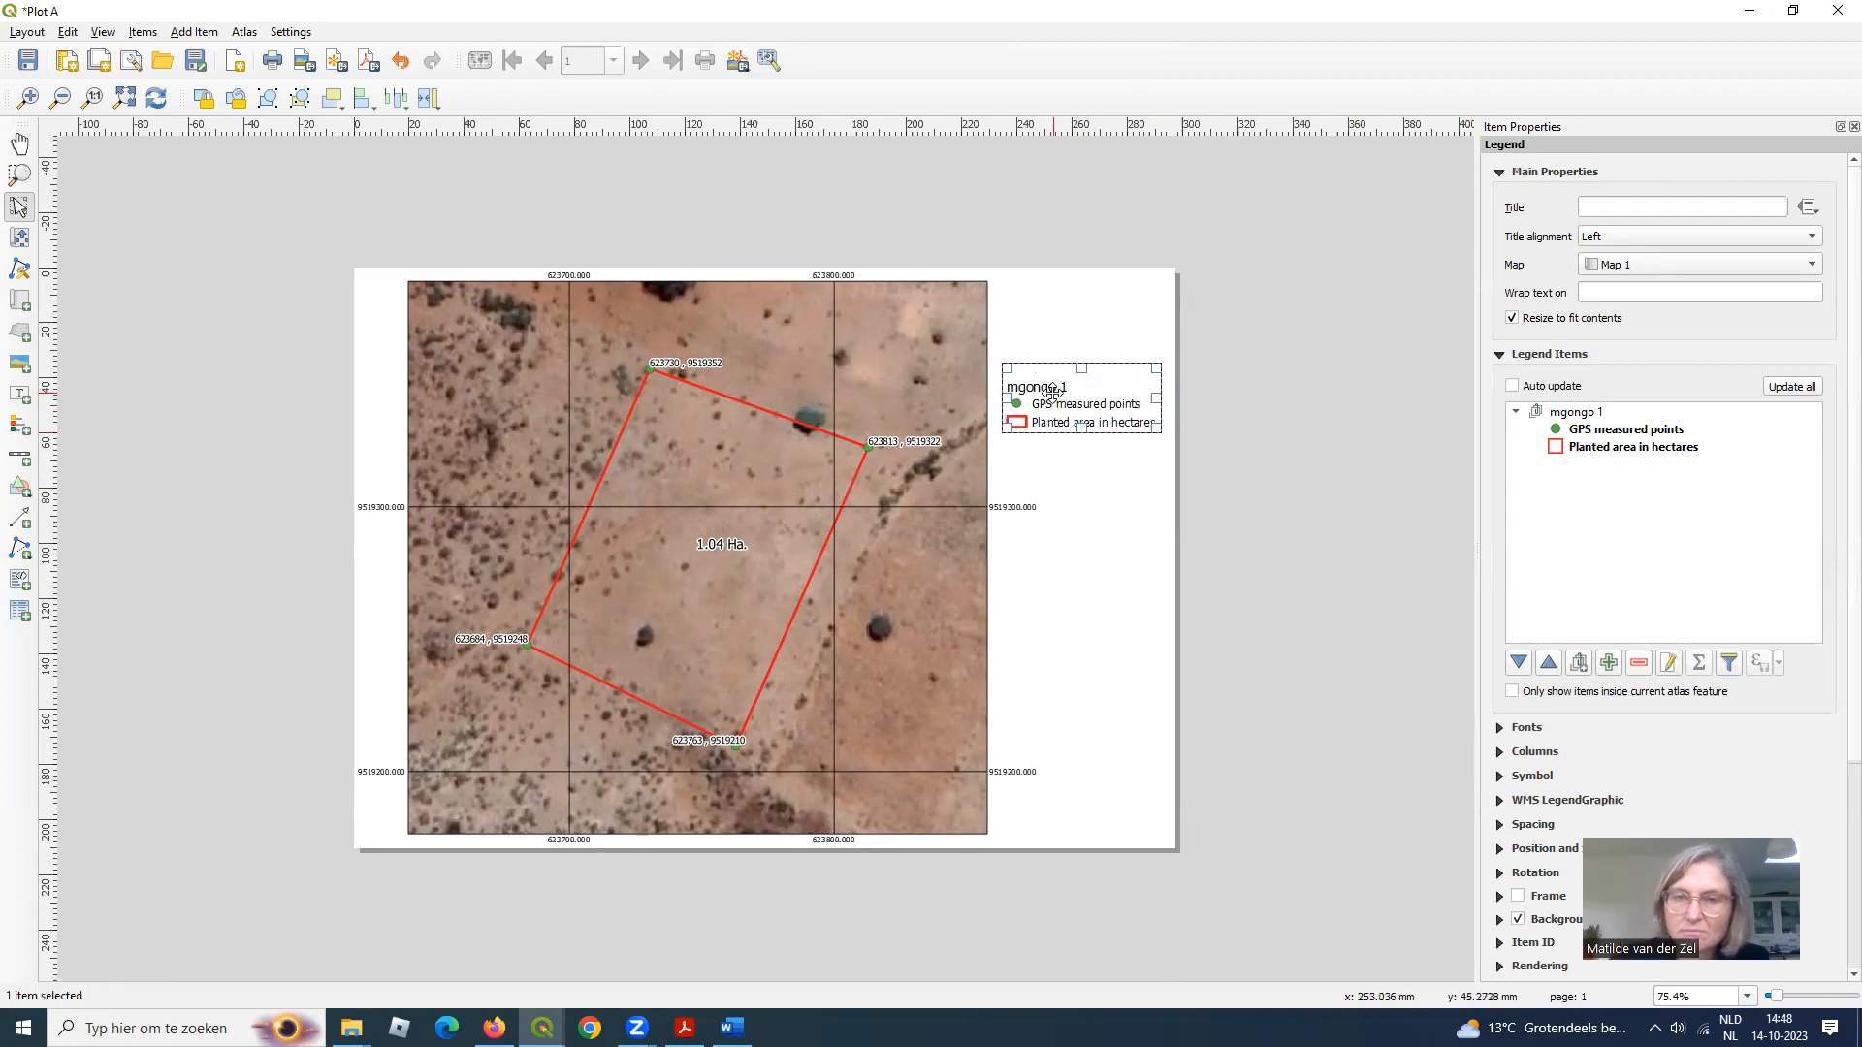
# - Remove the mgongo 1 group with its layers from the legend
pyautogui.click(1581, 429)
pyautogui.click(1608, 415)
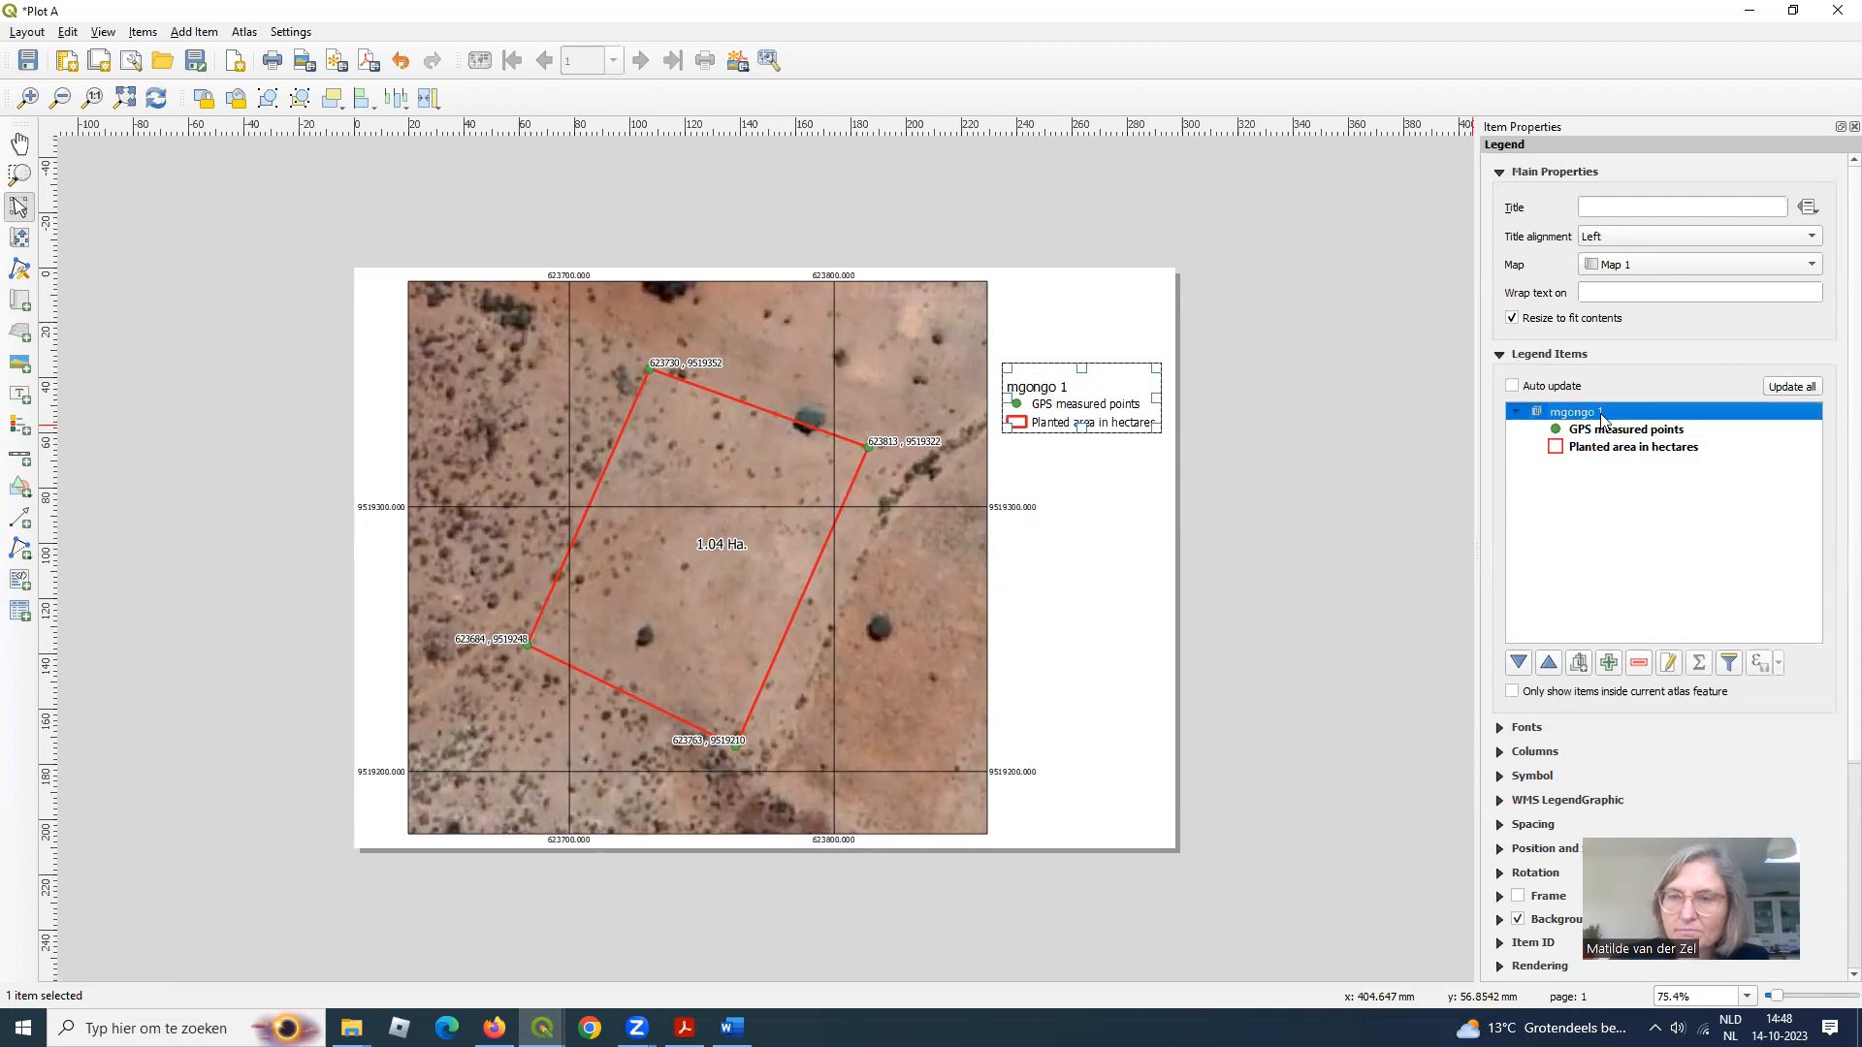
pyautogui.click(1641, 662)
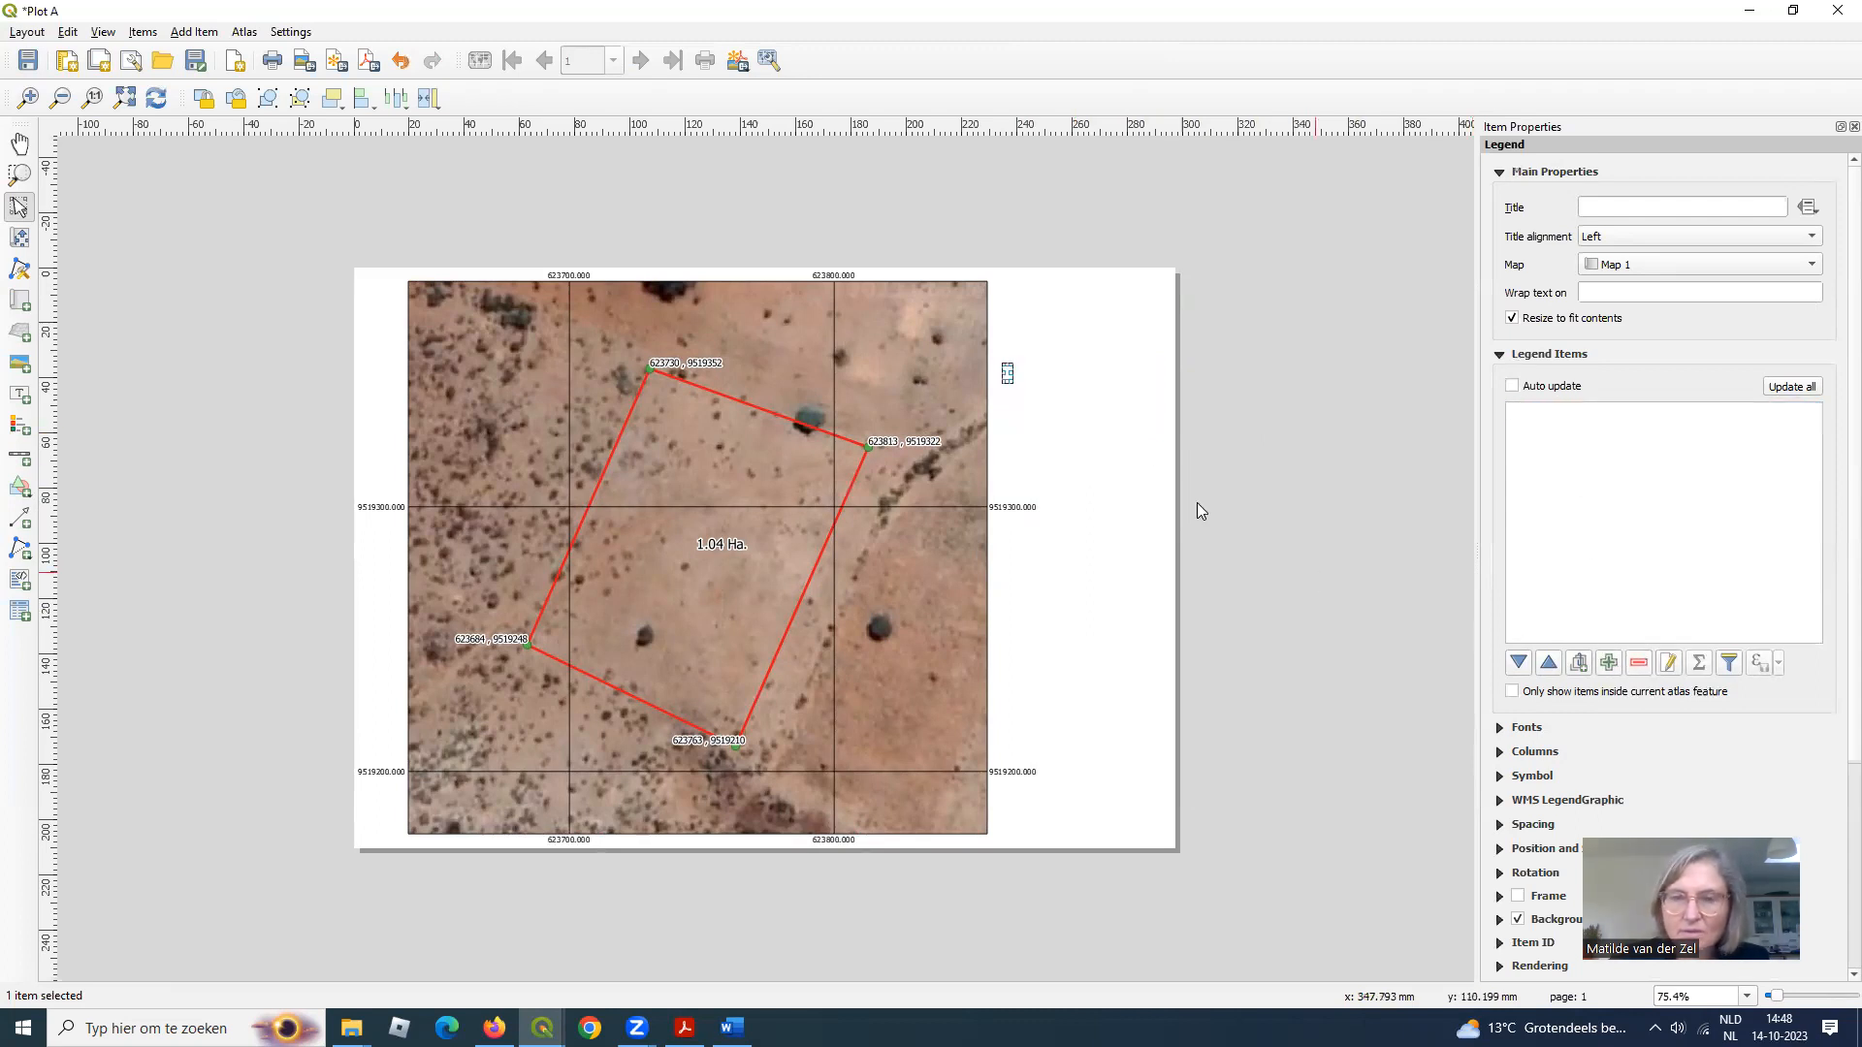
# - Add the GPS measured points and Planted area in hectares layers to the legend as ungrouped entries
pyautogui.click(1608, 667)
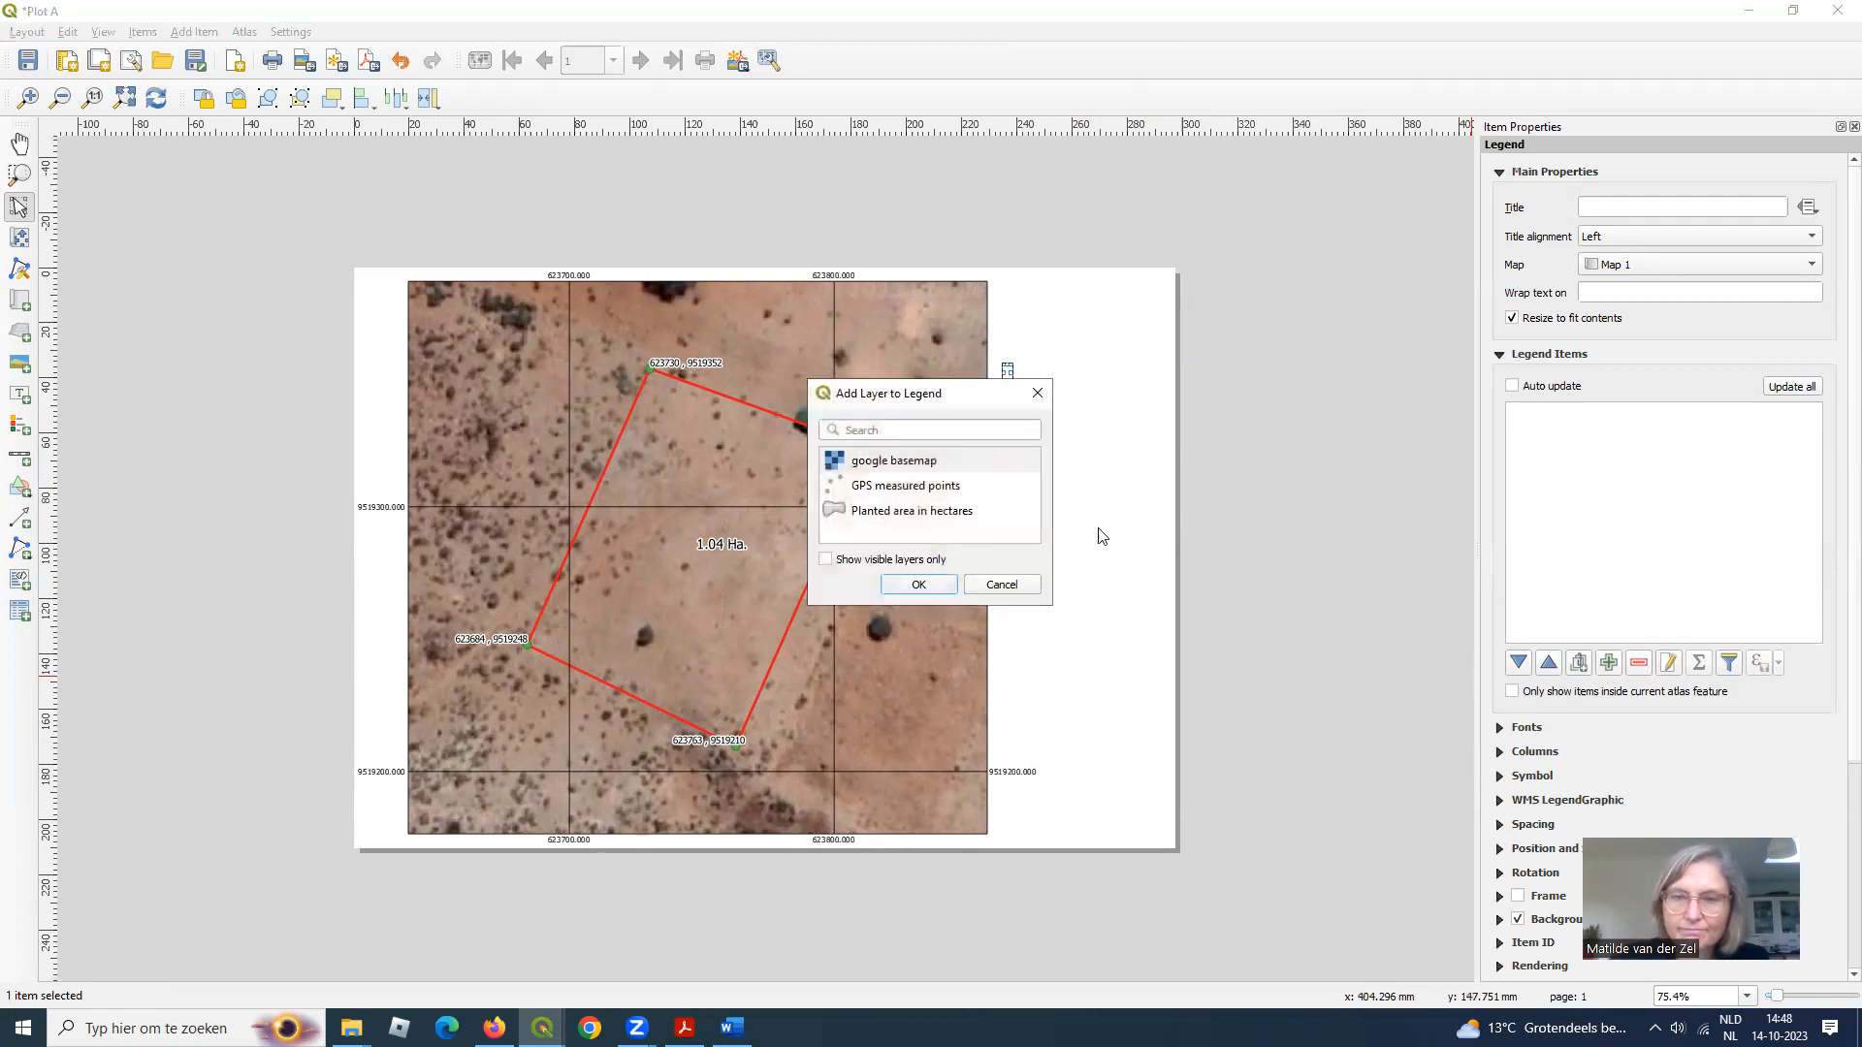
pyautogui.click(929, 488)
pyautogui.click(921, 584)
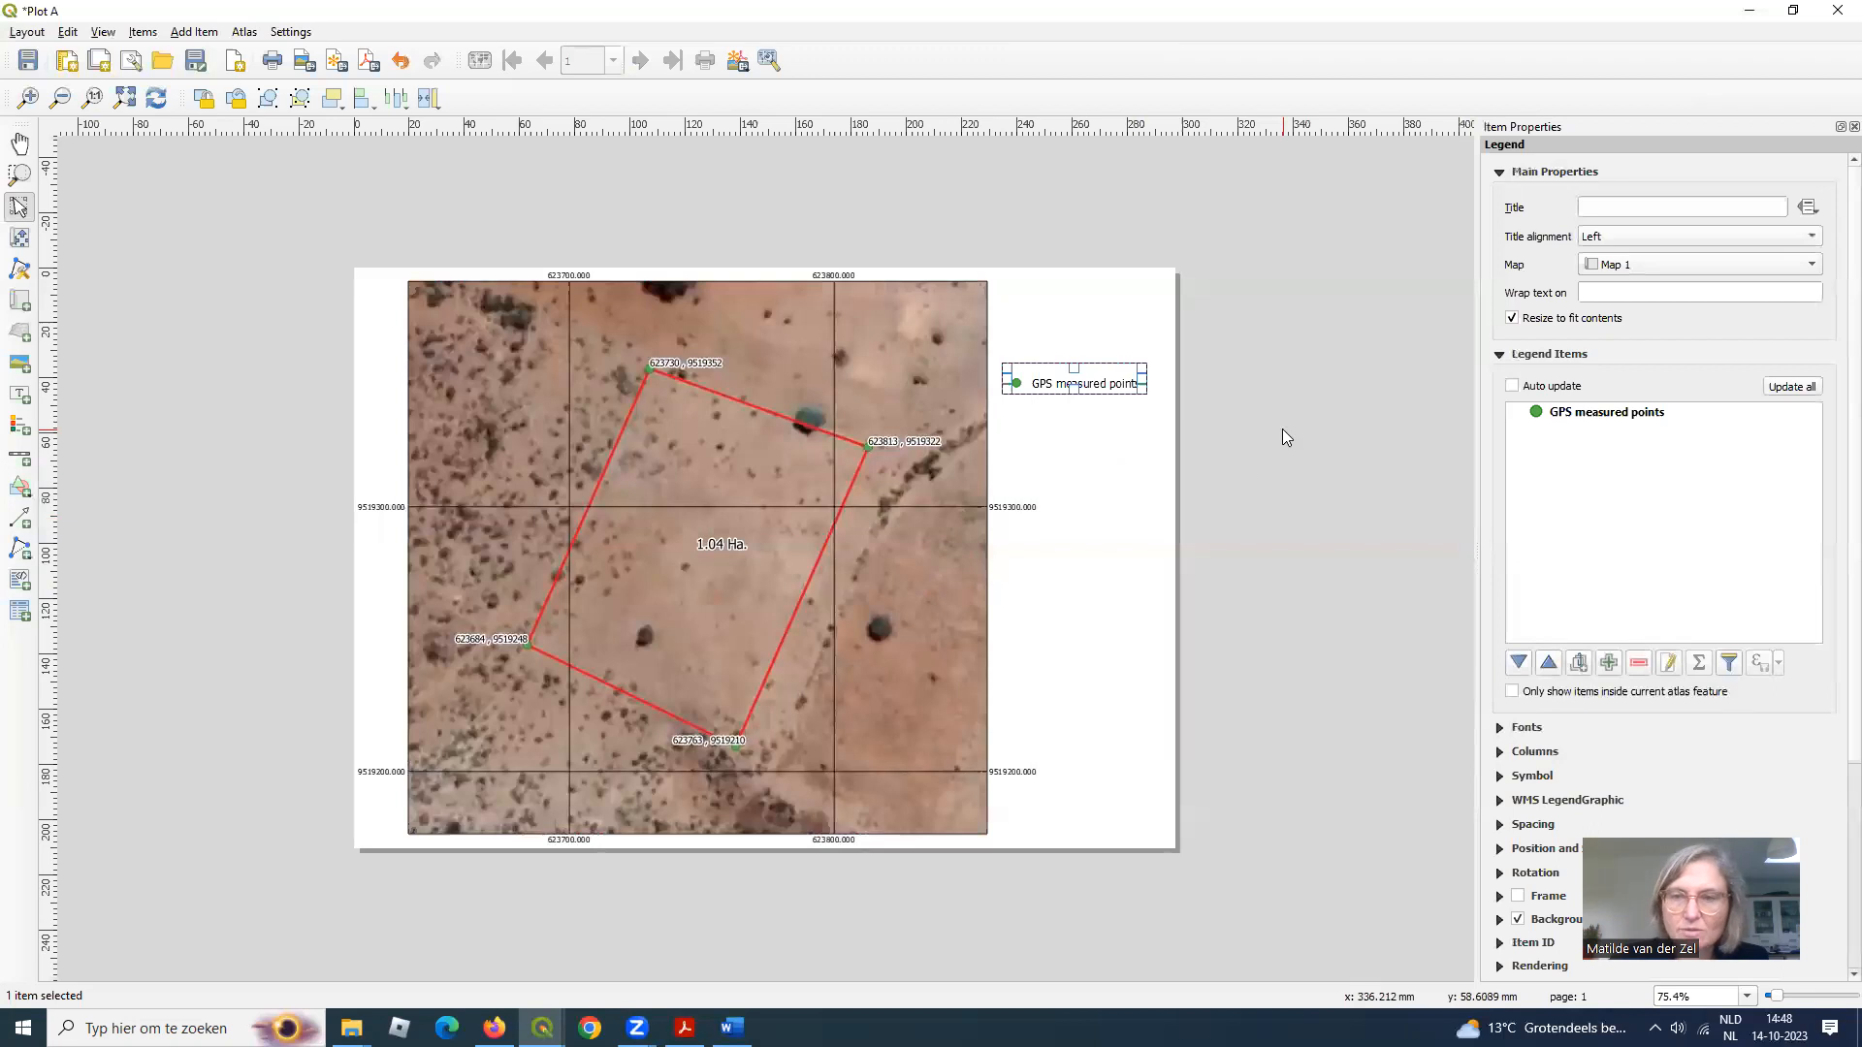
pyautogui.click(1615, 662)
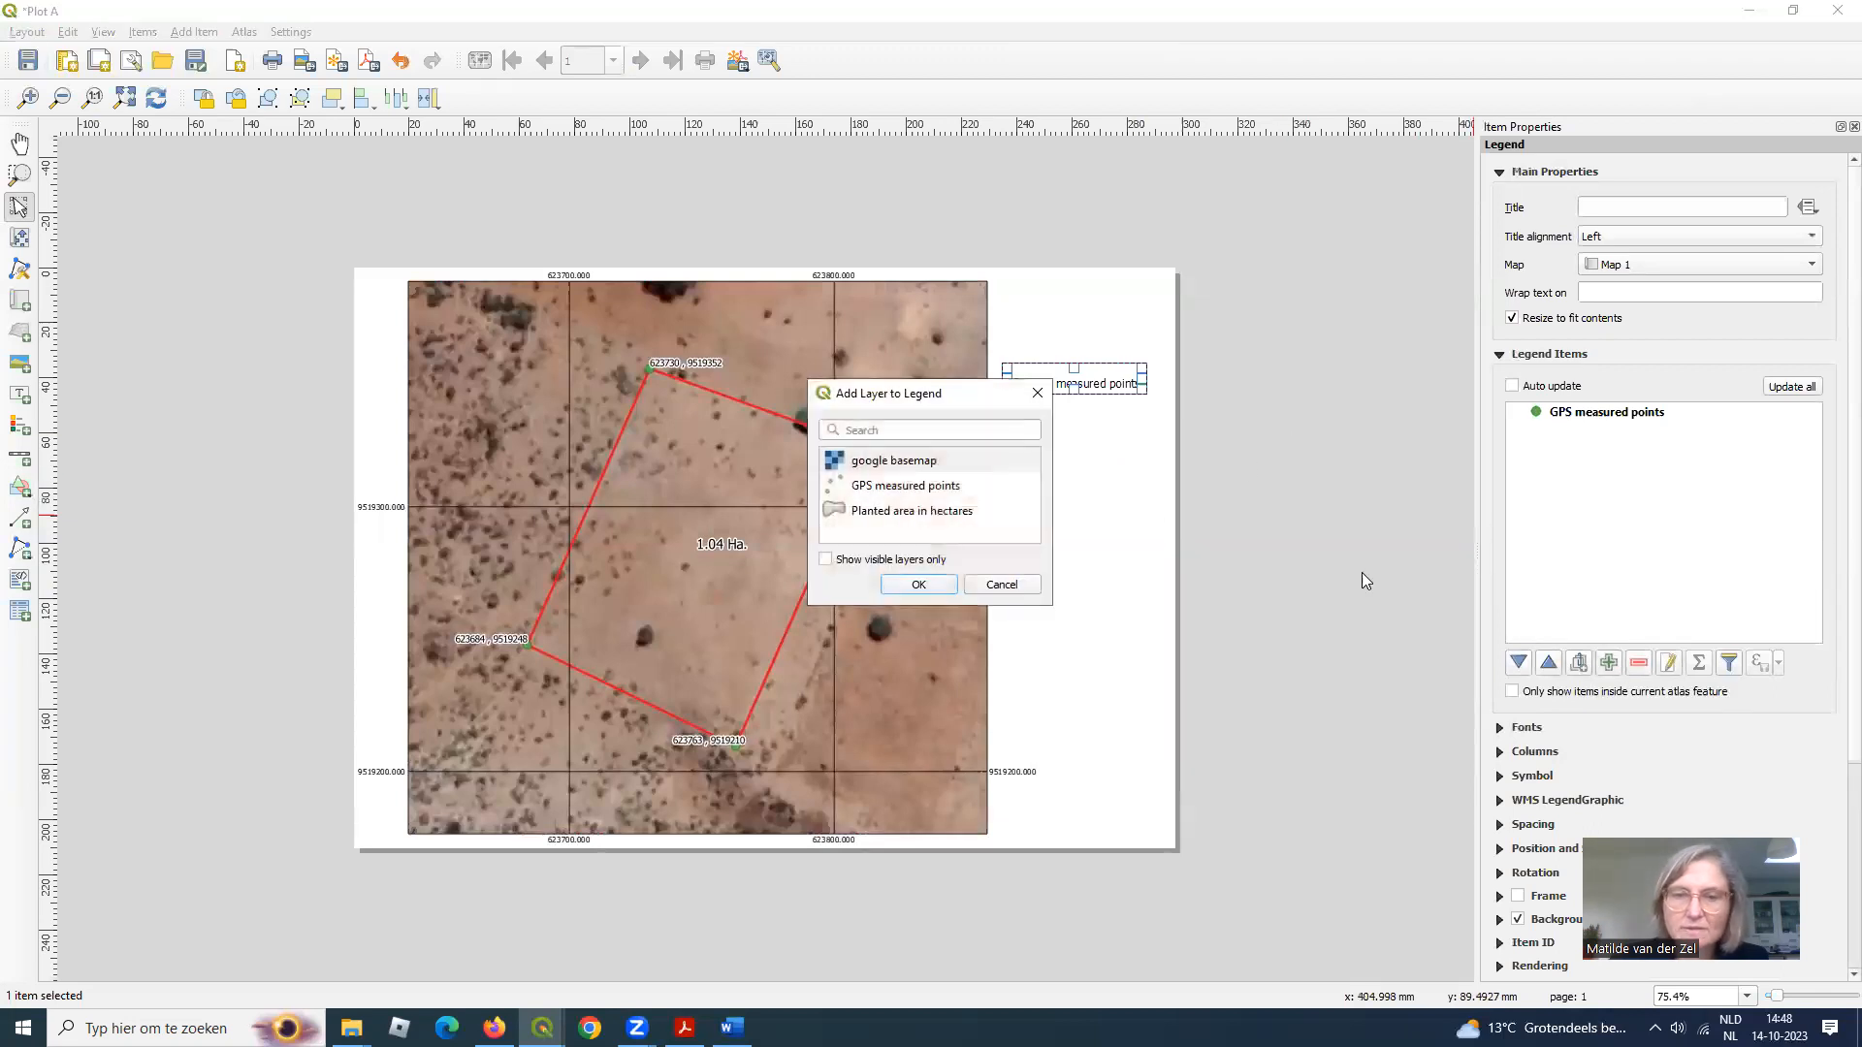
pyautogui.click(922, 511)
pyautogui.click(954, 588)
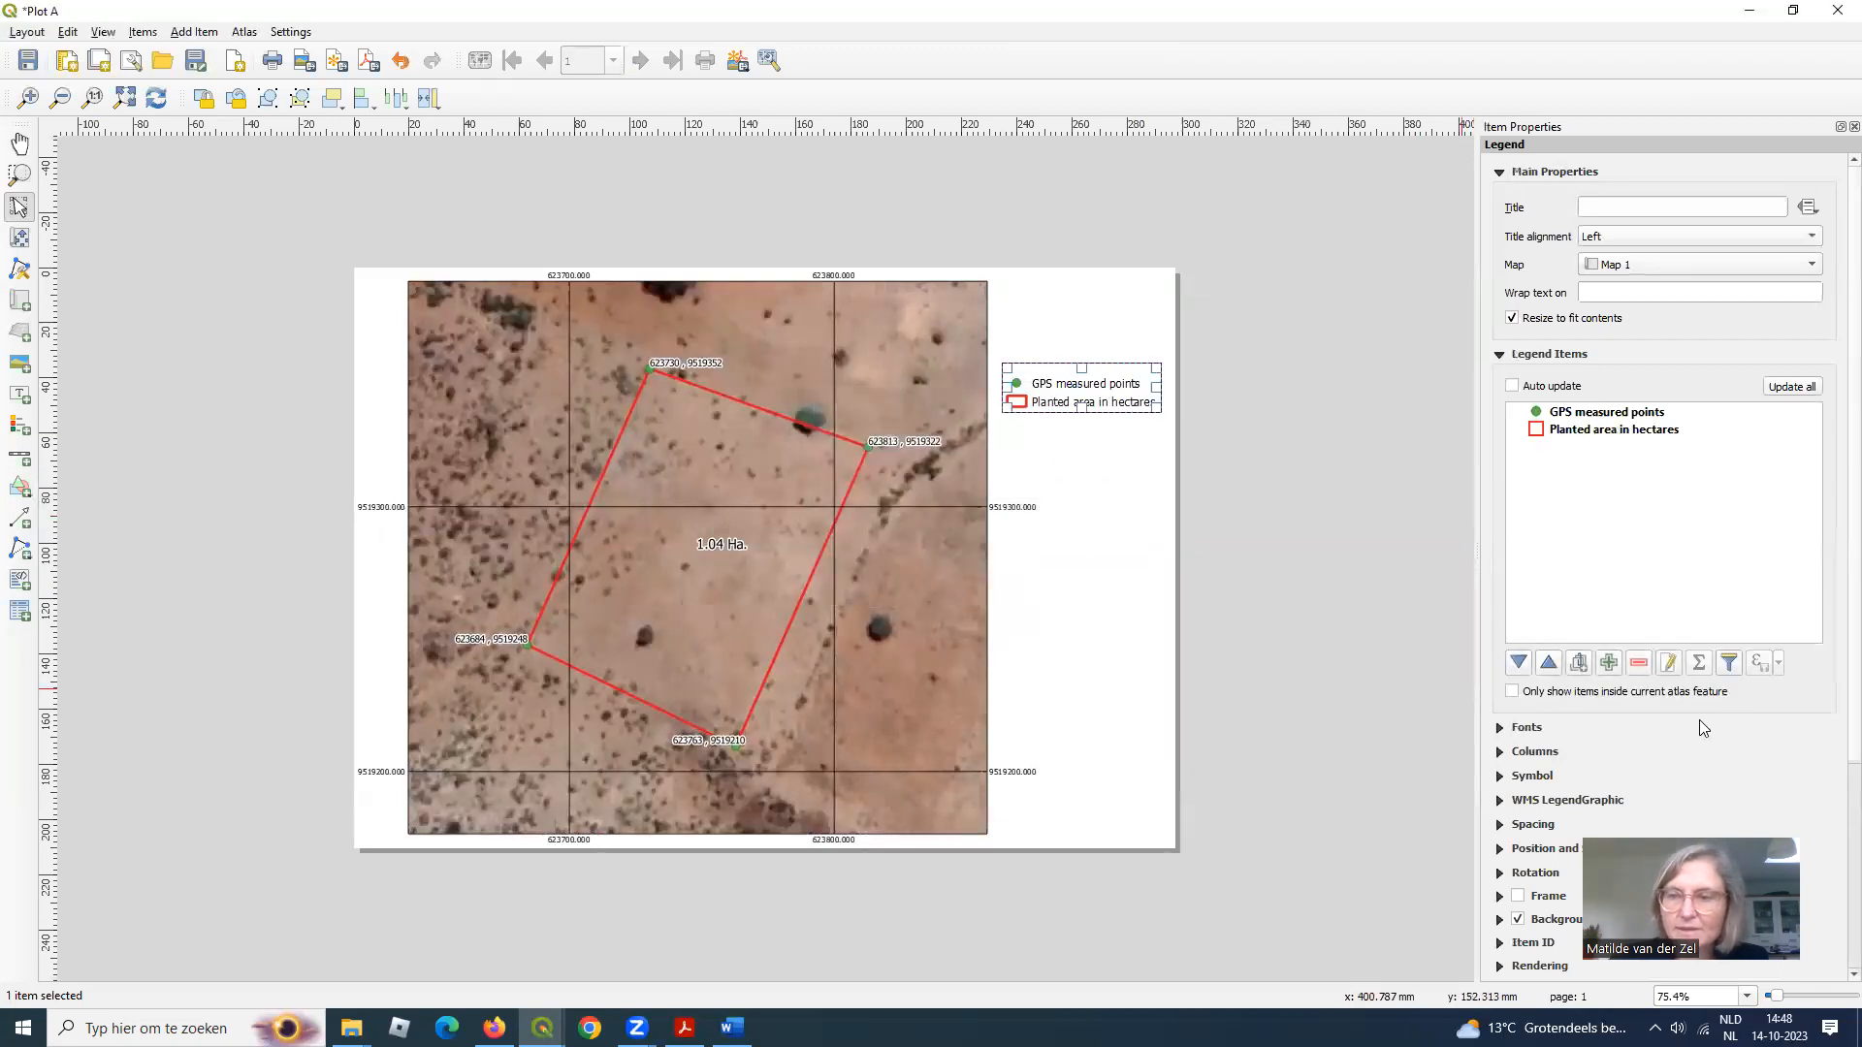
pyautogui.click(1083, 509)
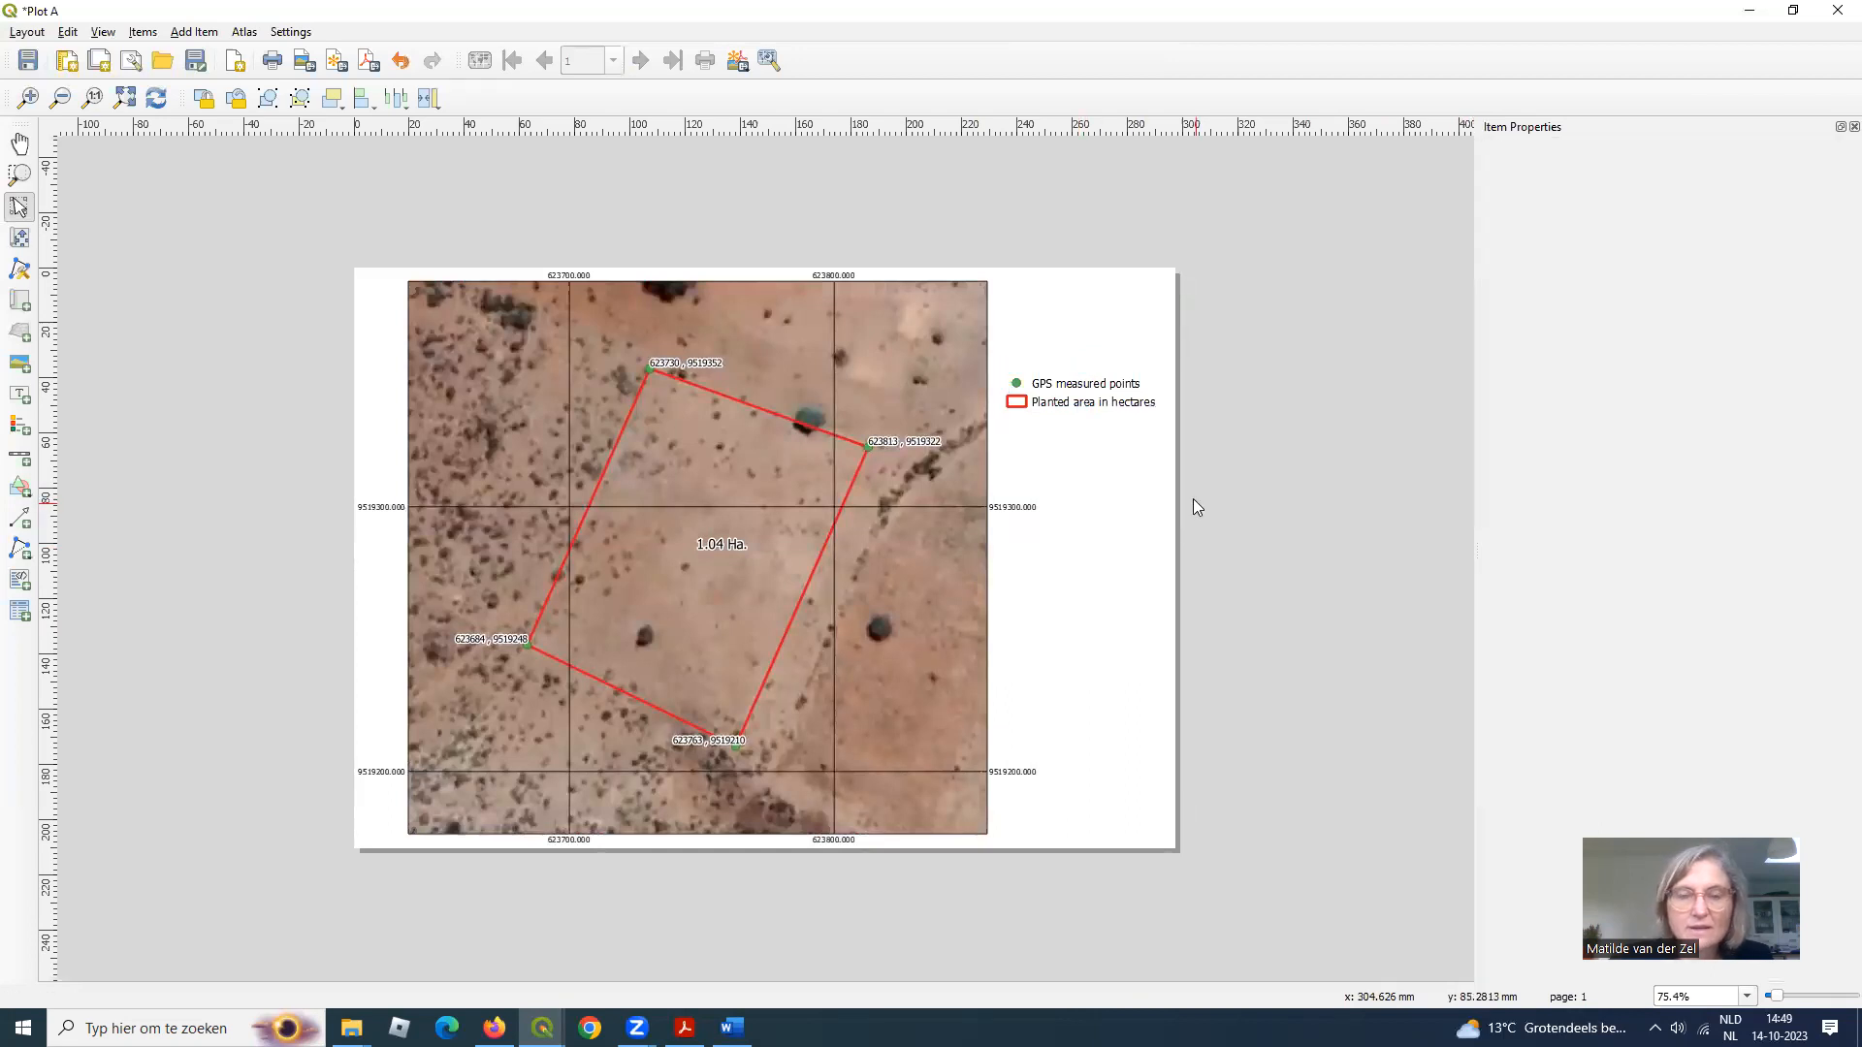
# - Add a scale bar in the page's lower corner beside the map and nudge it slightly upward
pyautogui.click(194, 32)
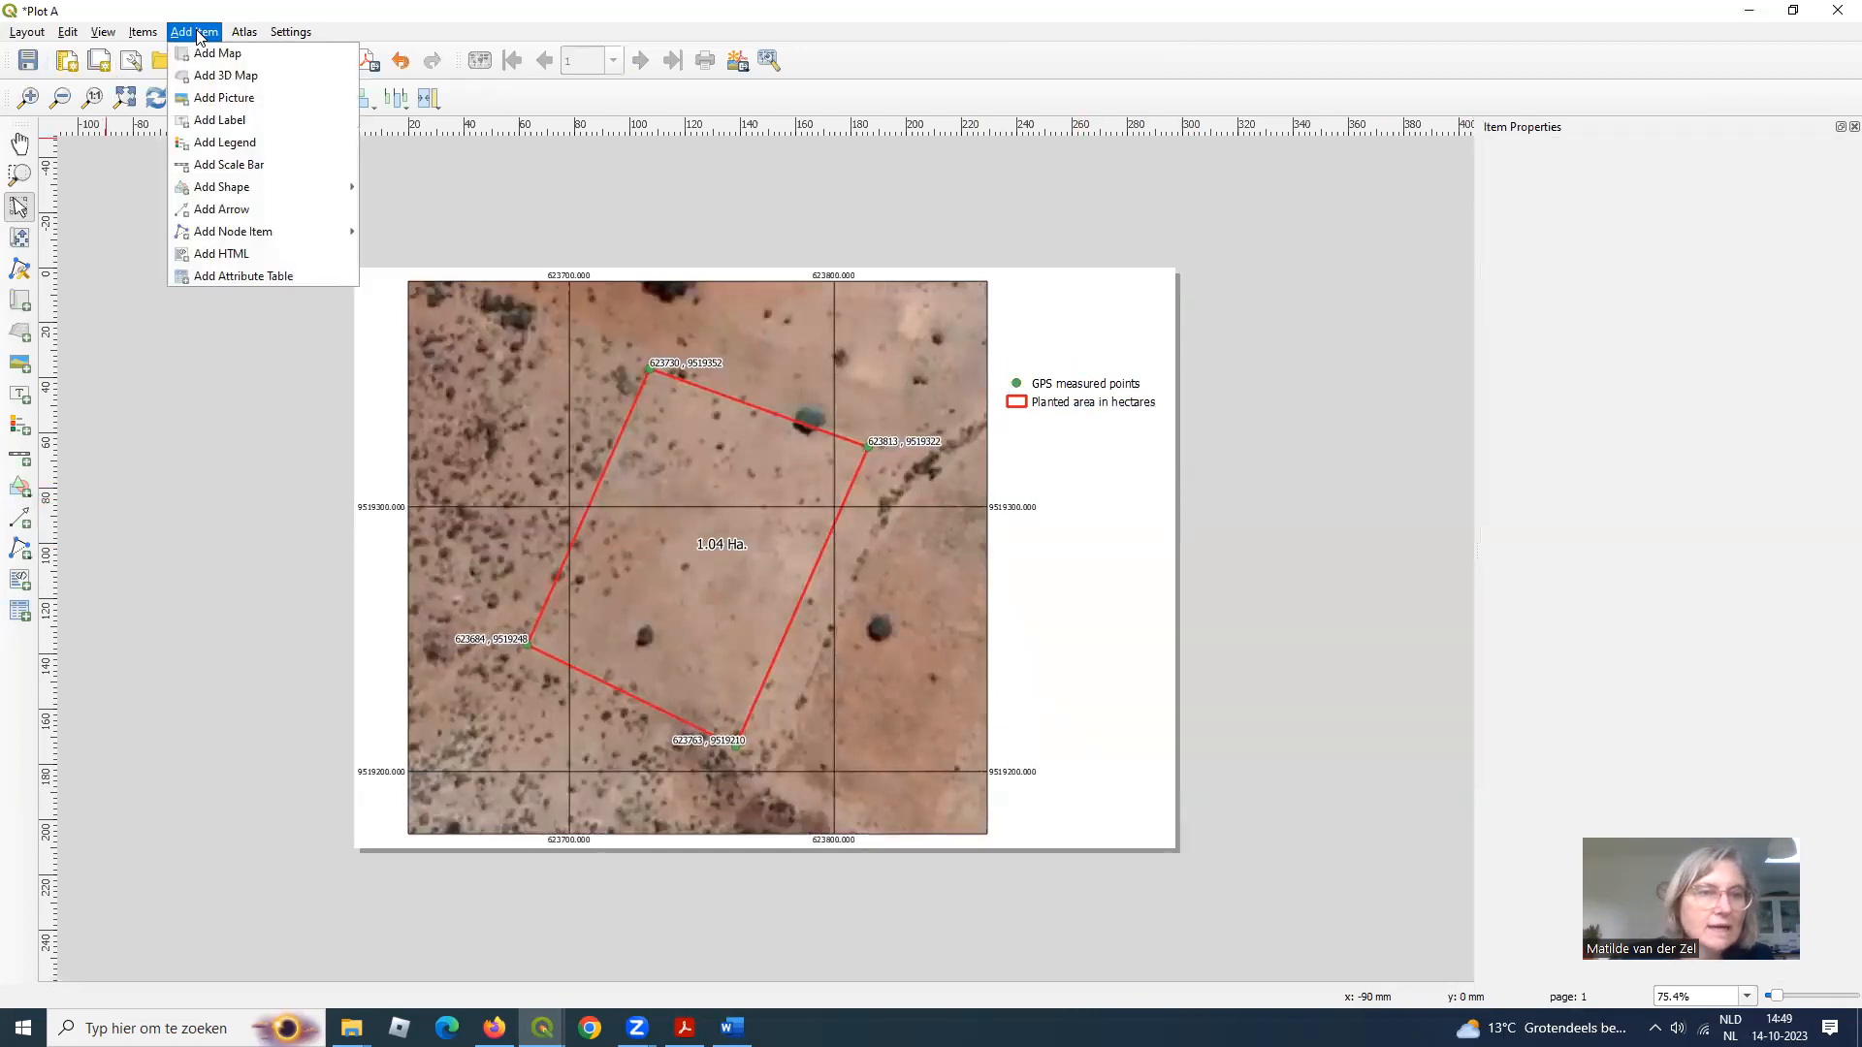
pyautogui.click(214, 165)
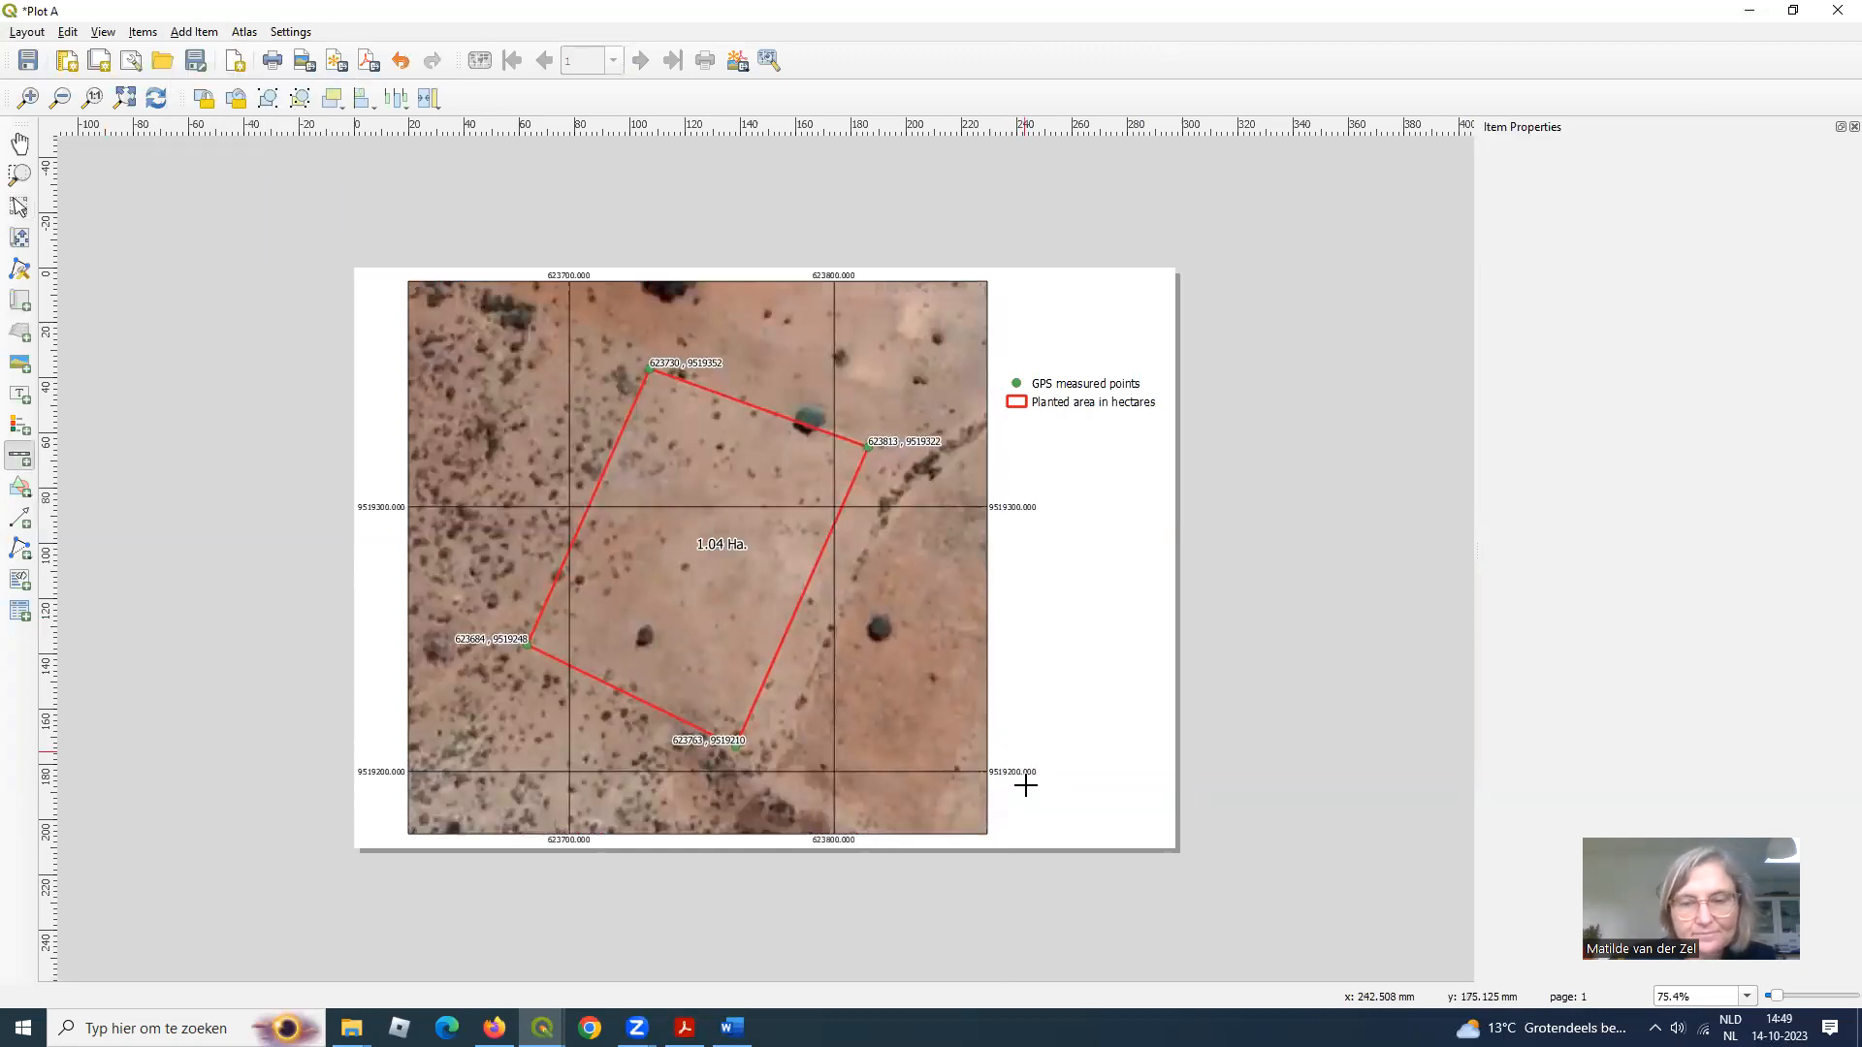
pyautogui.moveTo(1012, 809); pyautogui.dragTo(1150, 819)
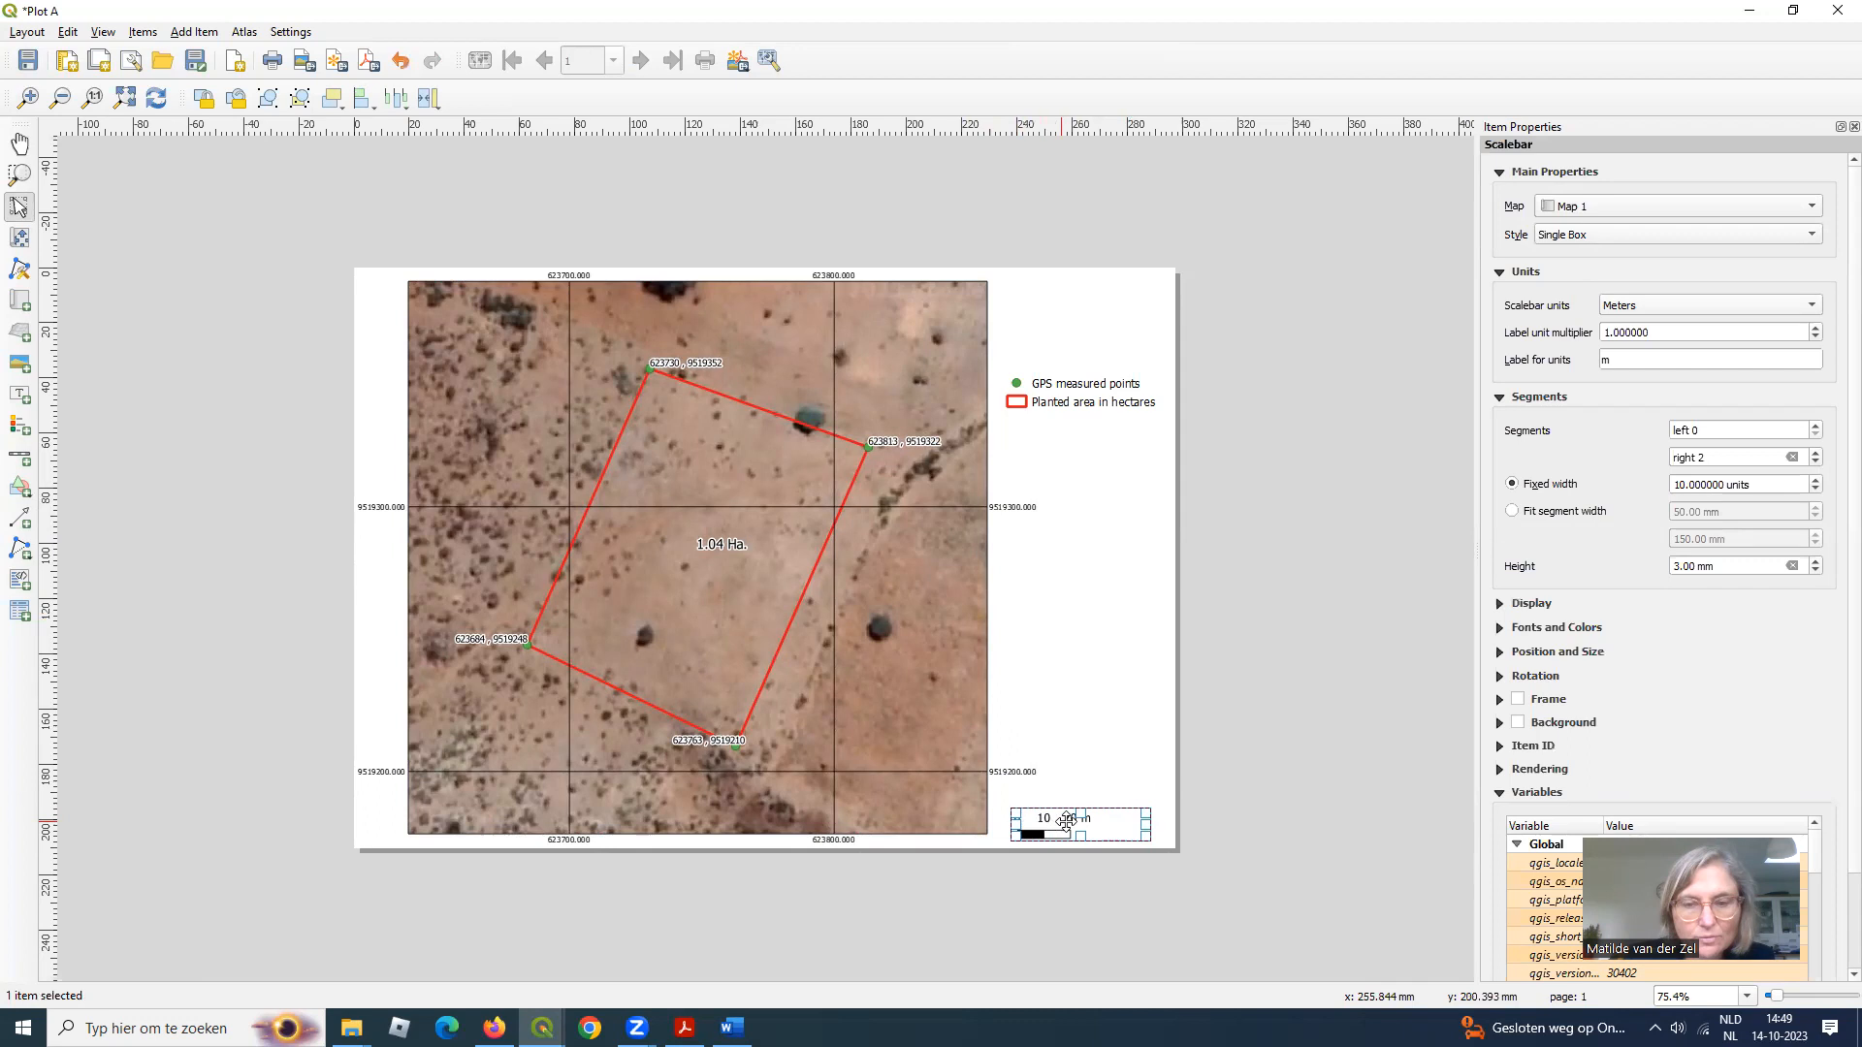
pyautogui.moveTo(1060, 819); pyautogui.dragTo(1060, 806)
pyautogui.click(1154, 760)
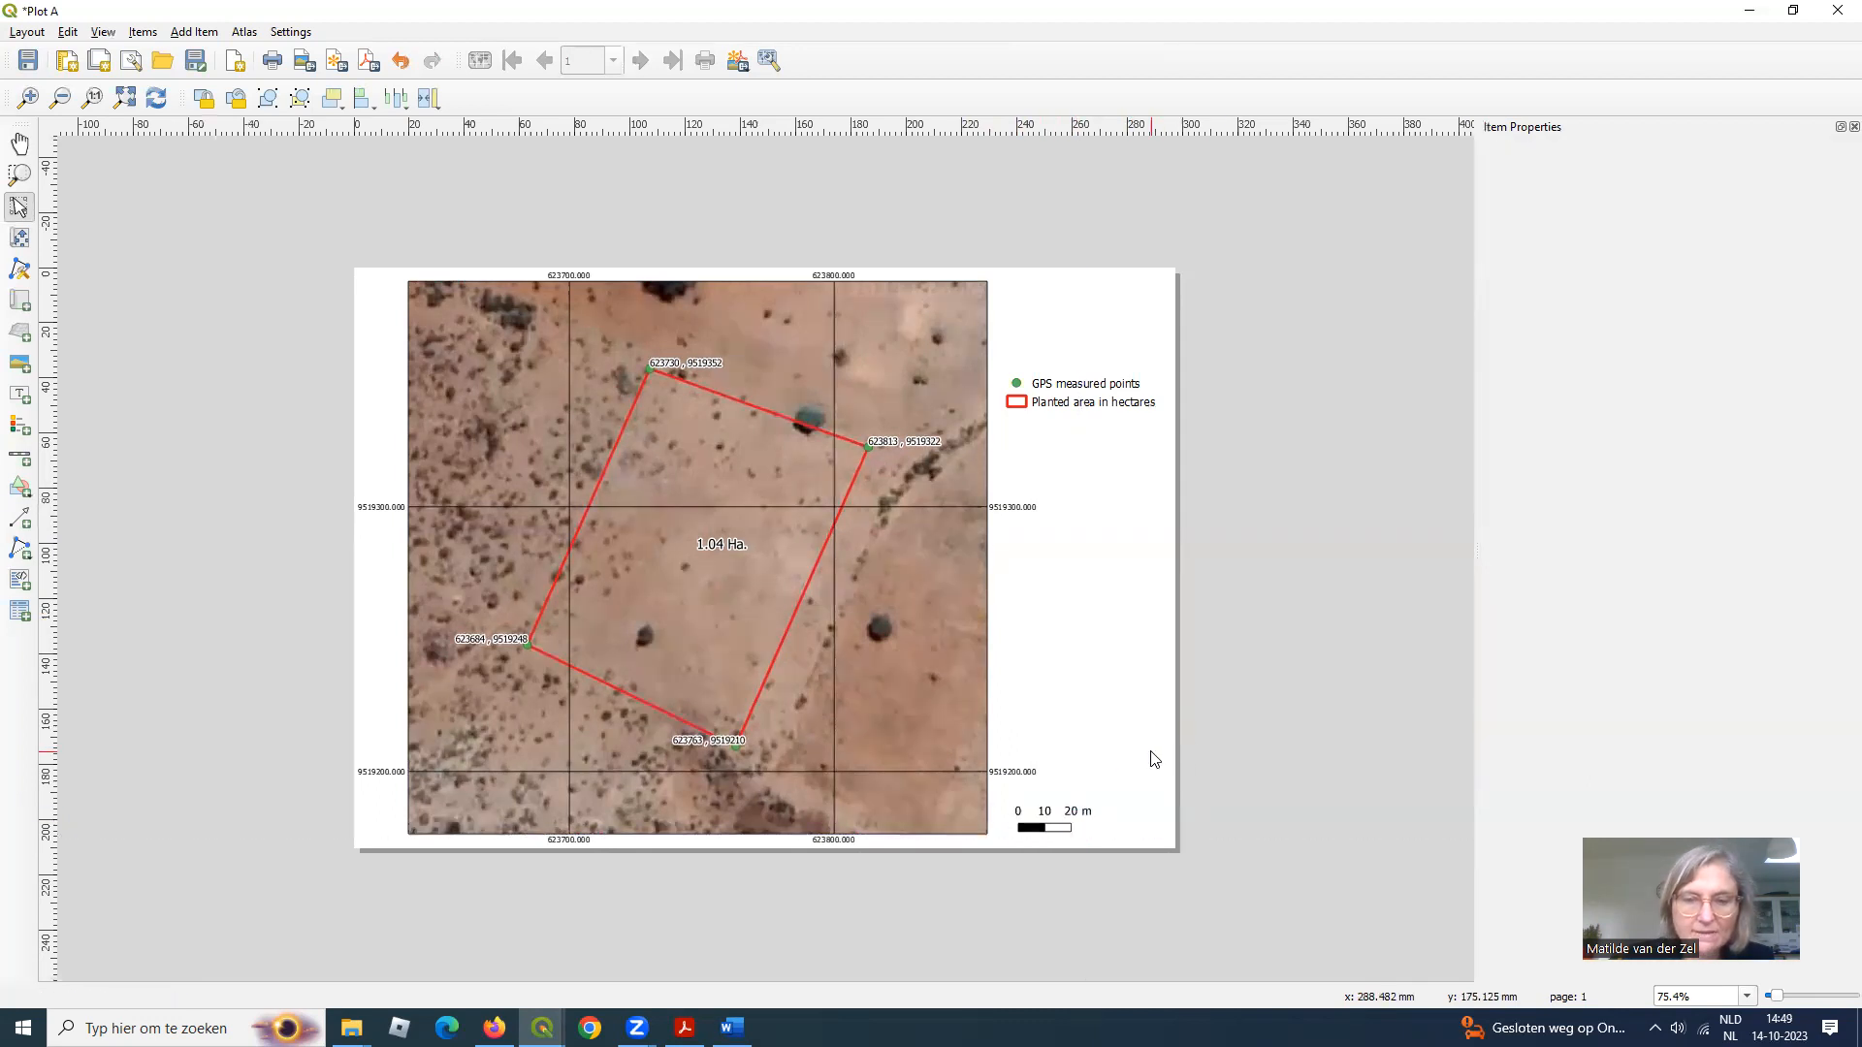
# - Stretch the scale bar's box on both sides and set its right segments to 3
pyautogui.click(1057, 830)
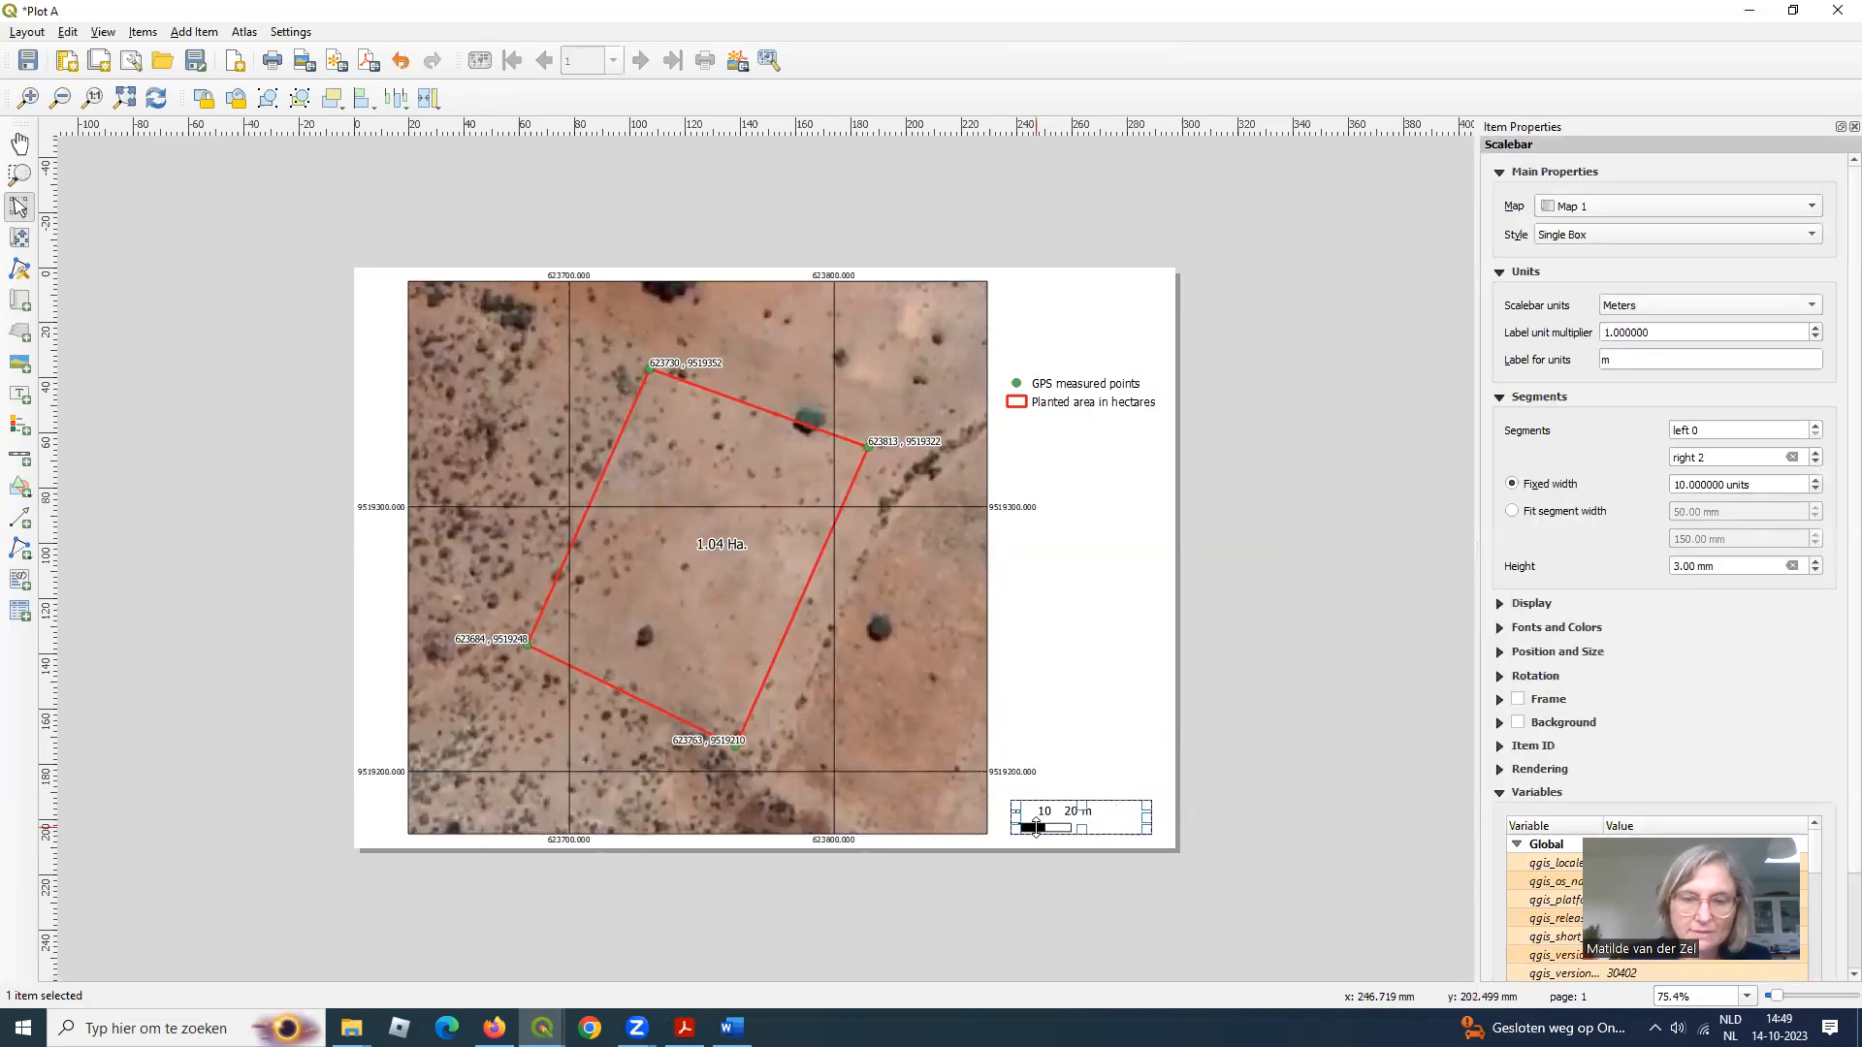
pyautogui.moveTo(1012, 819); pyautogui.dragTo(1001, 819)
pyautogui.moveTo(1149, 815); pyautogui.dragTo(1172, 814)
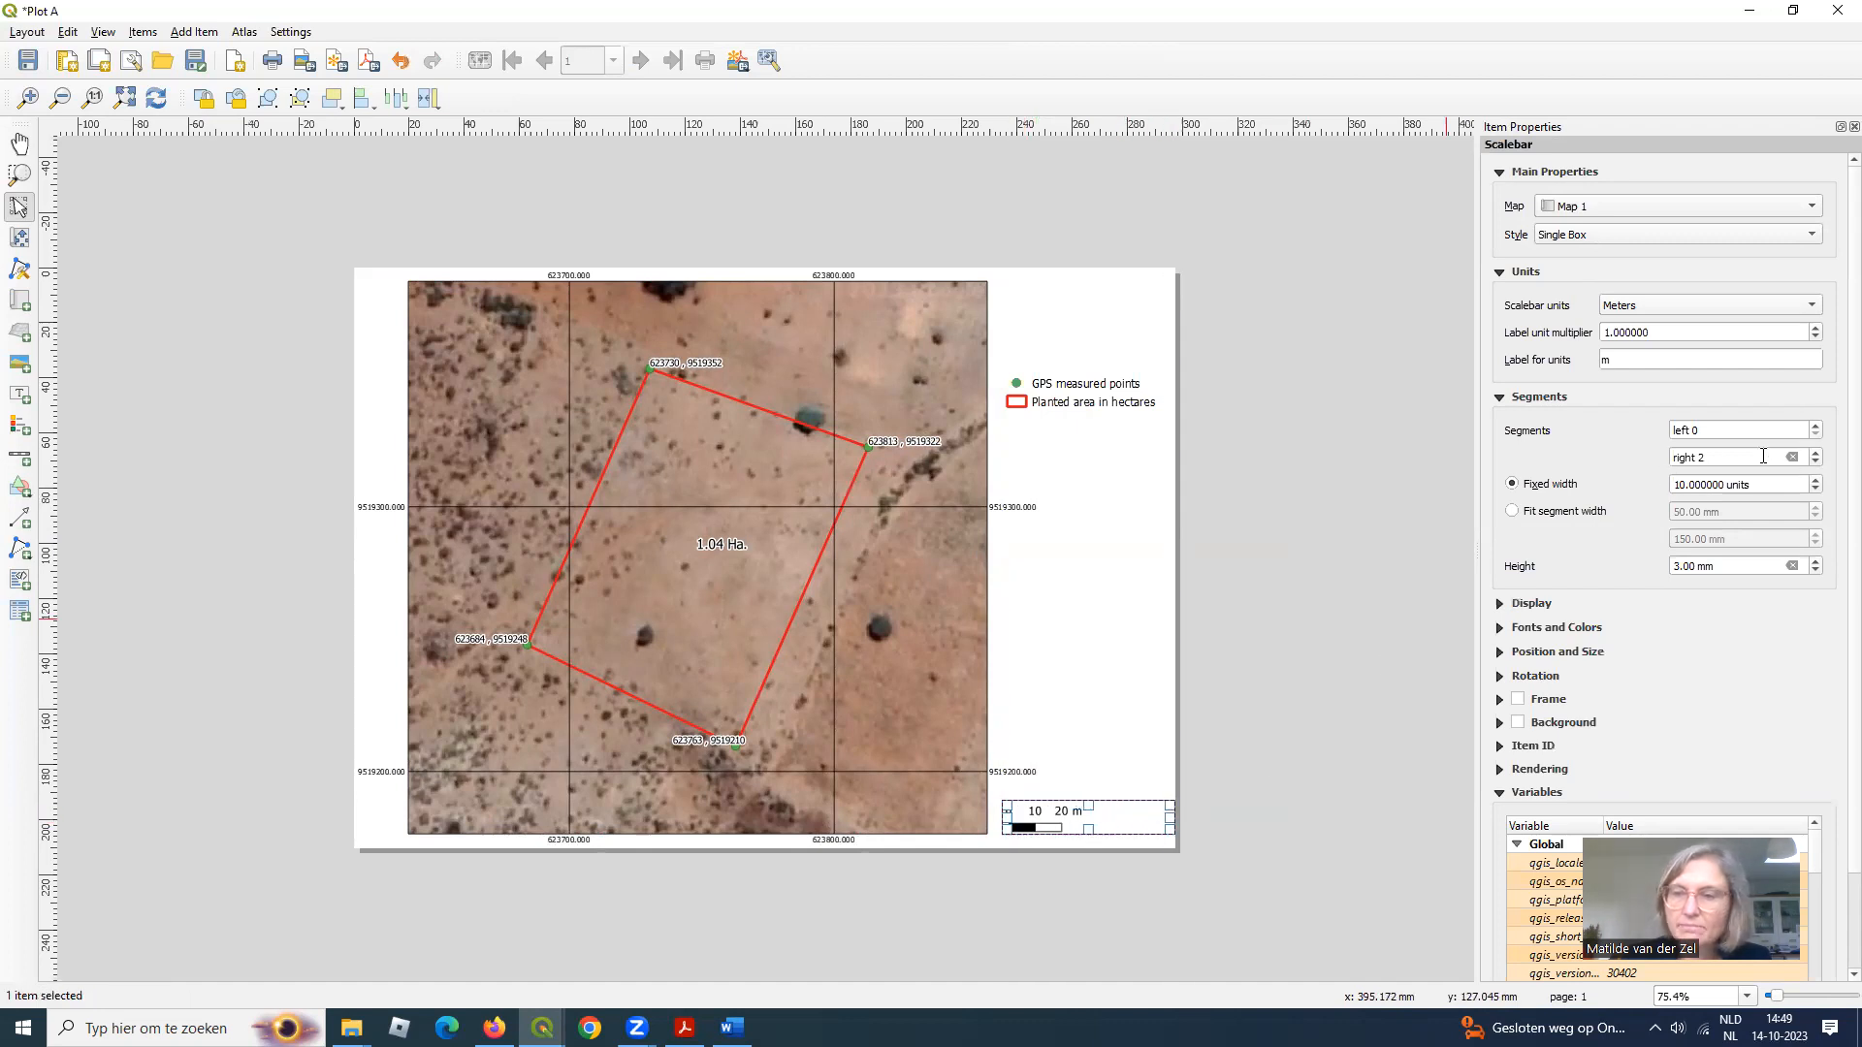
pyautogui.click(1816, 451)
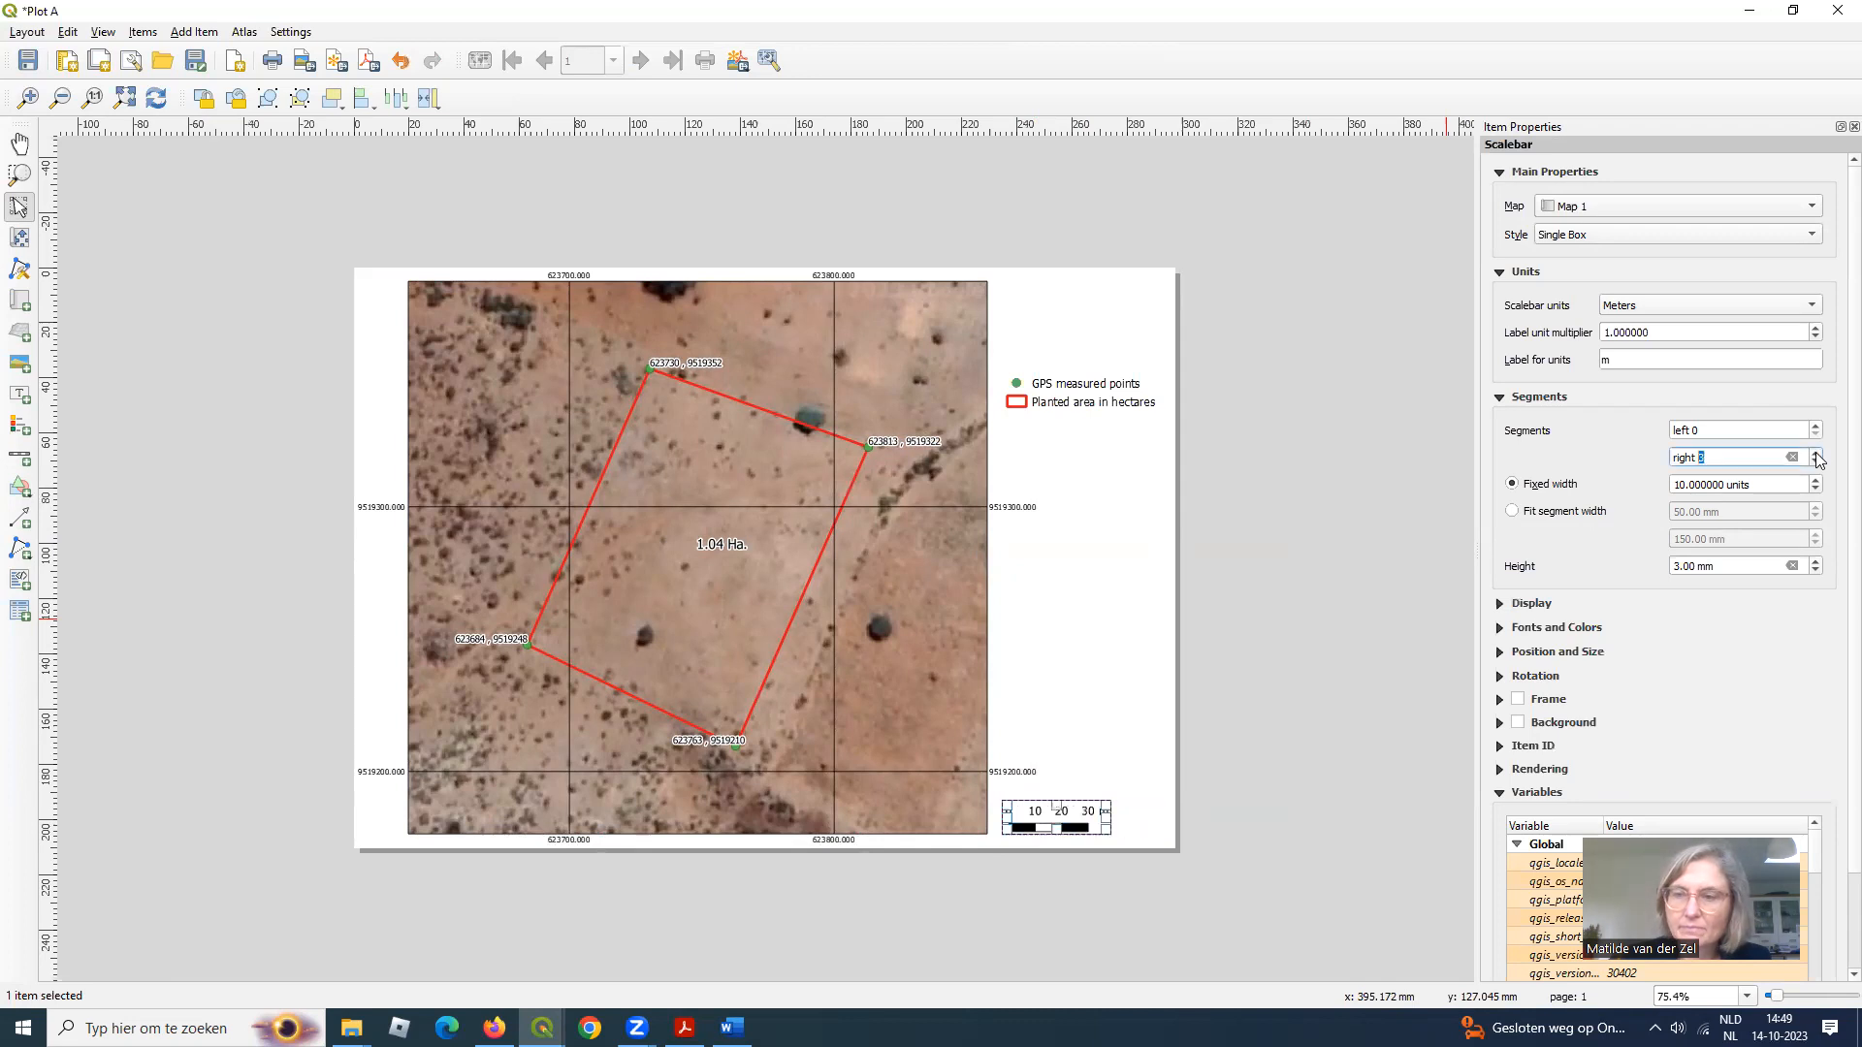
pyautogui.click(1151, 800)
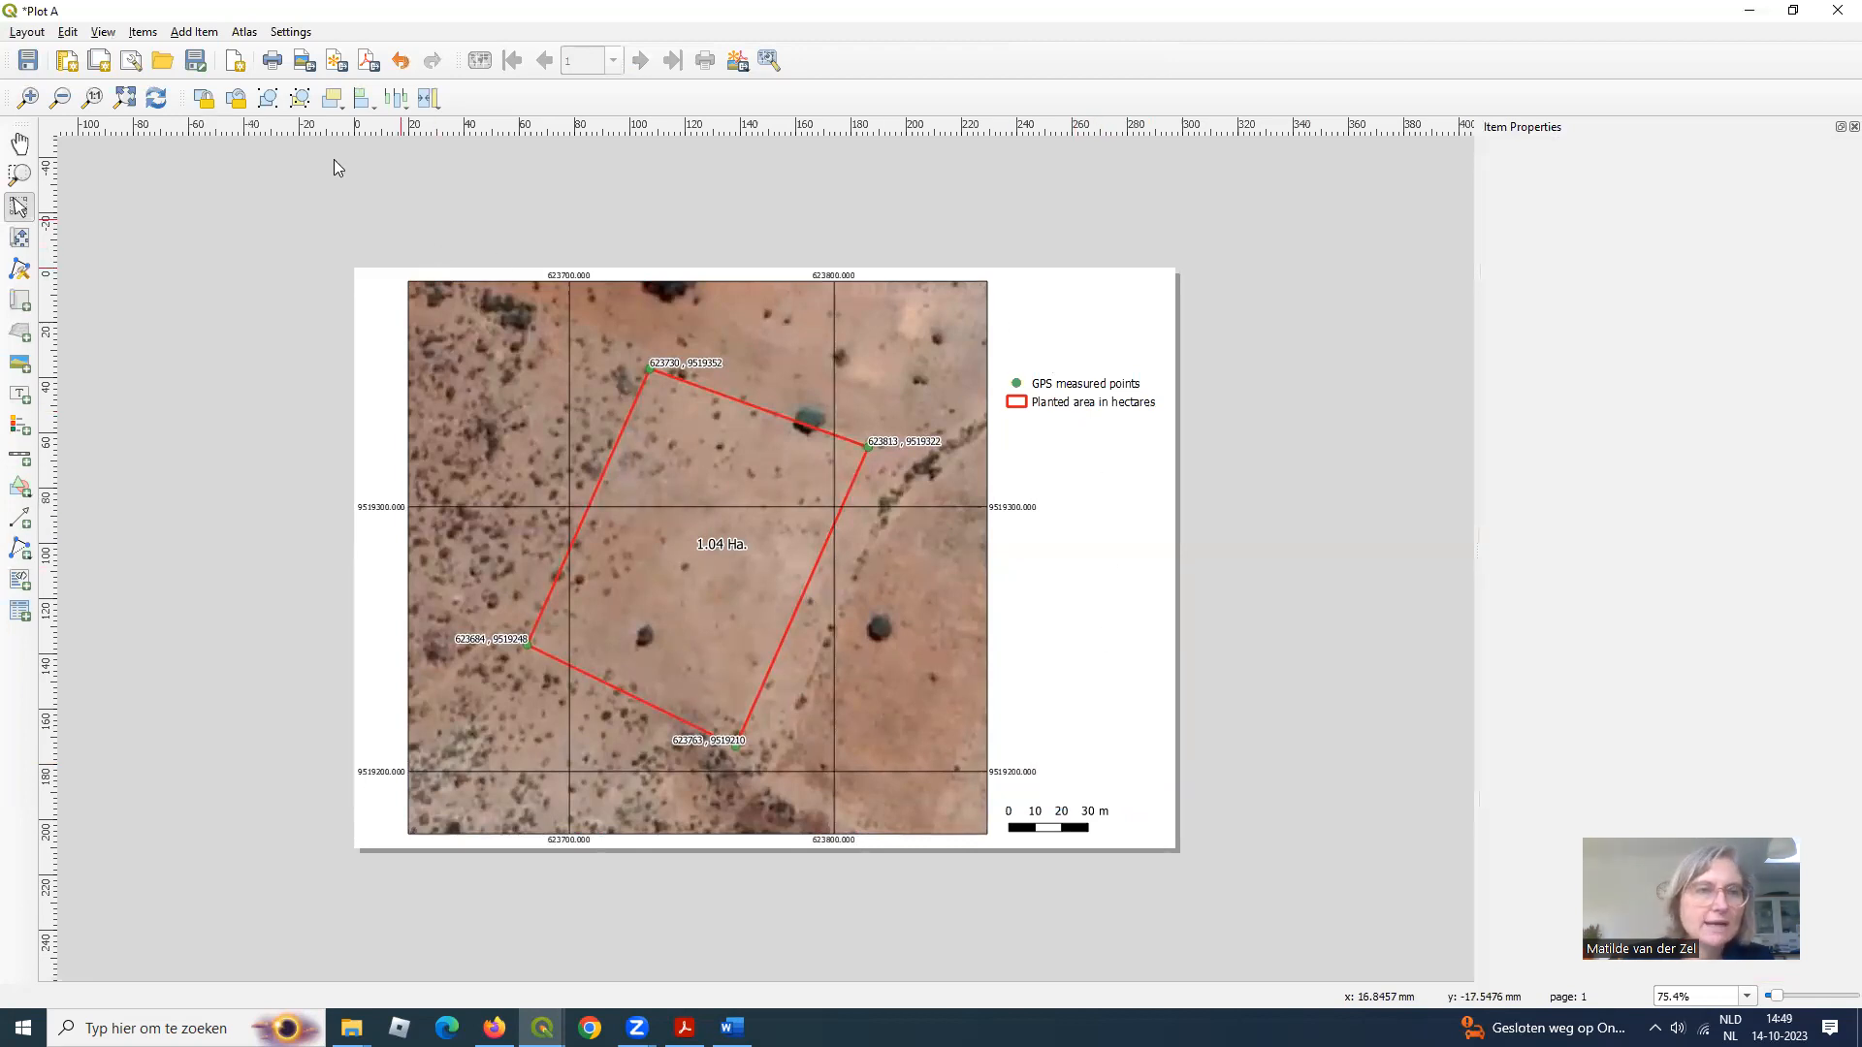
# - Add a label above the legend with the text "Plot A"
pyautogui.click(194, 32)
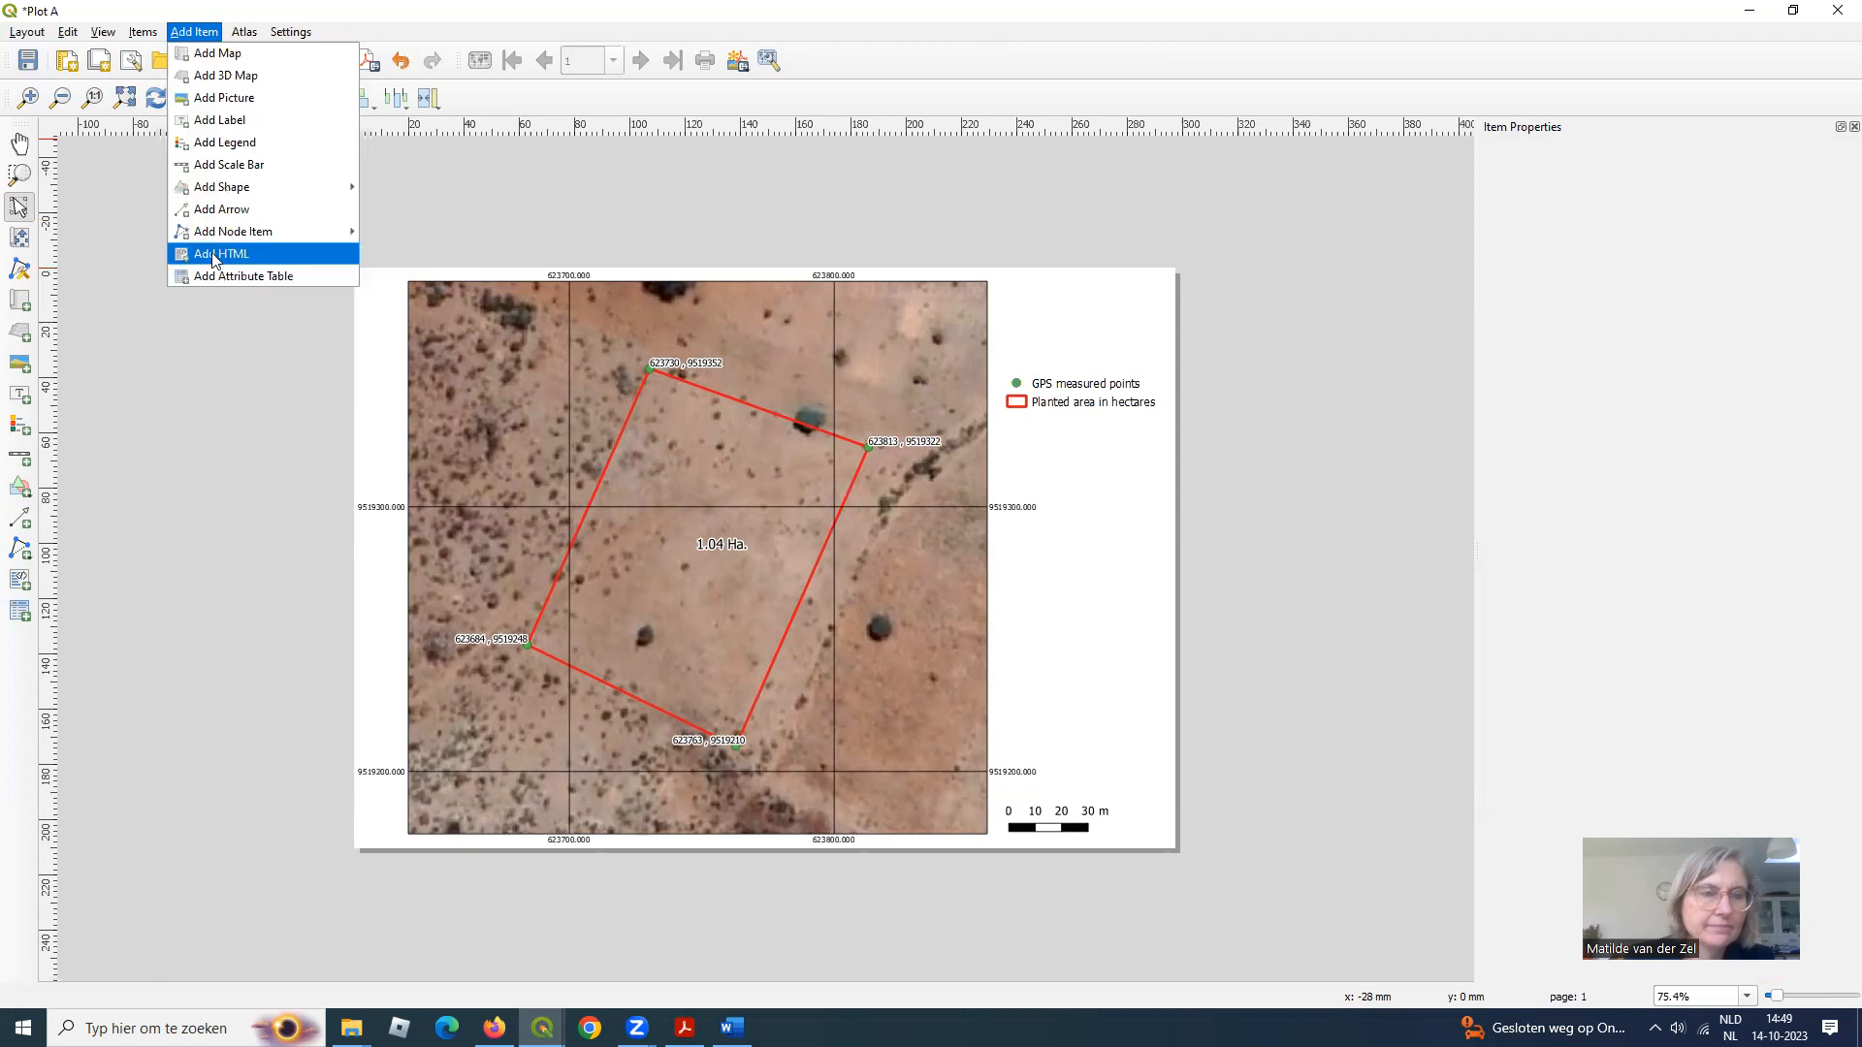
pyautogui.click(220, 119)
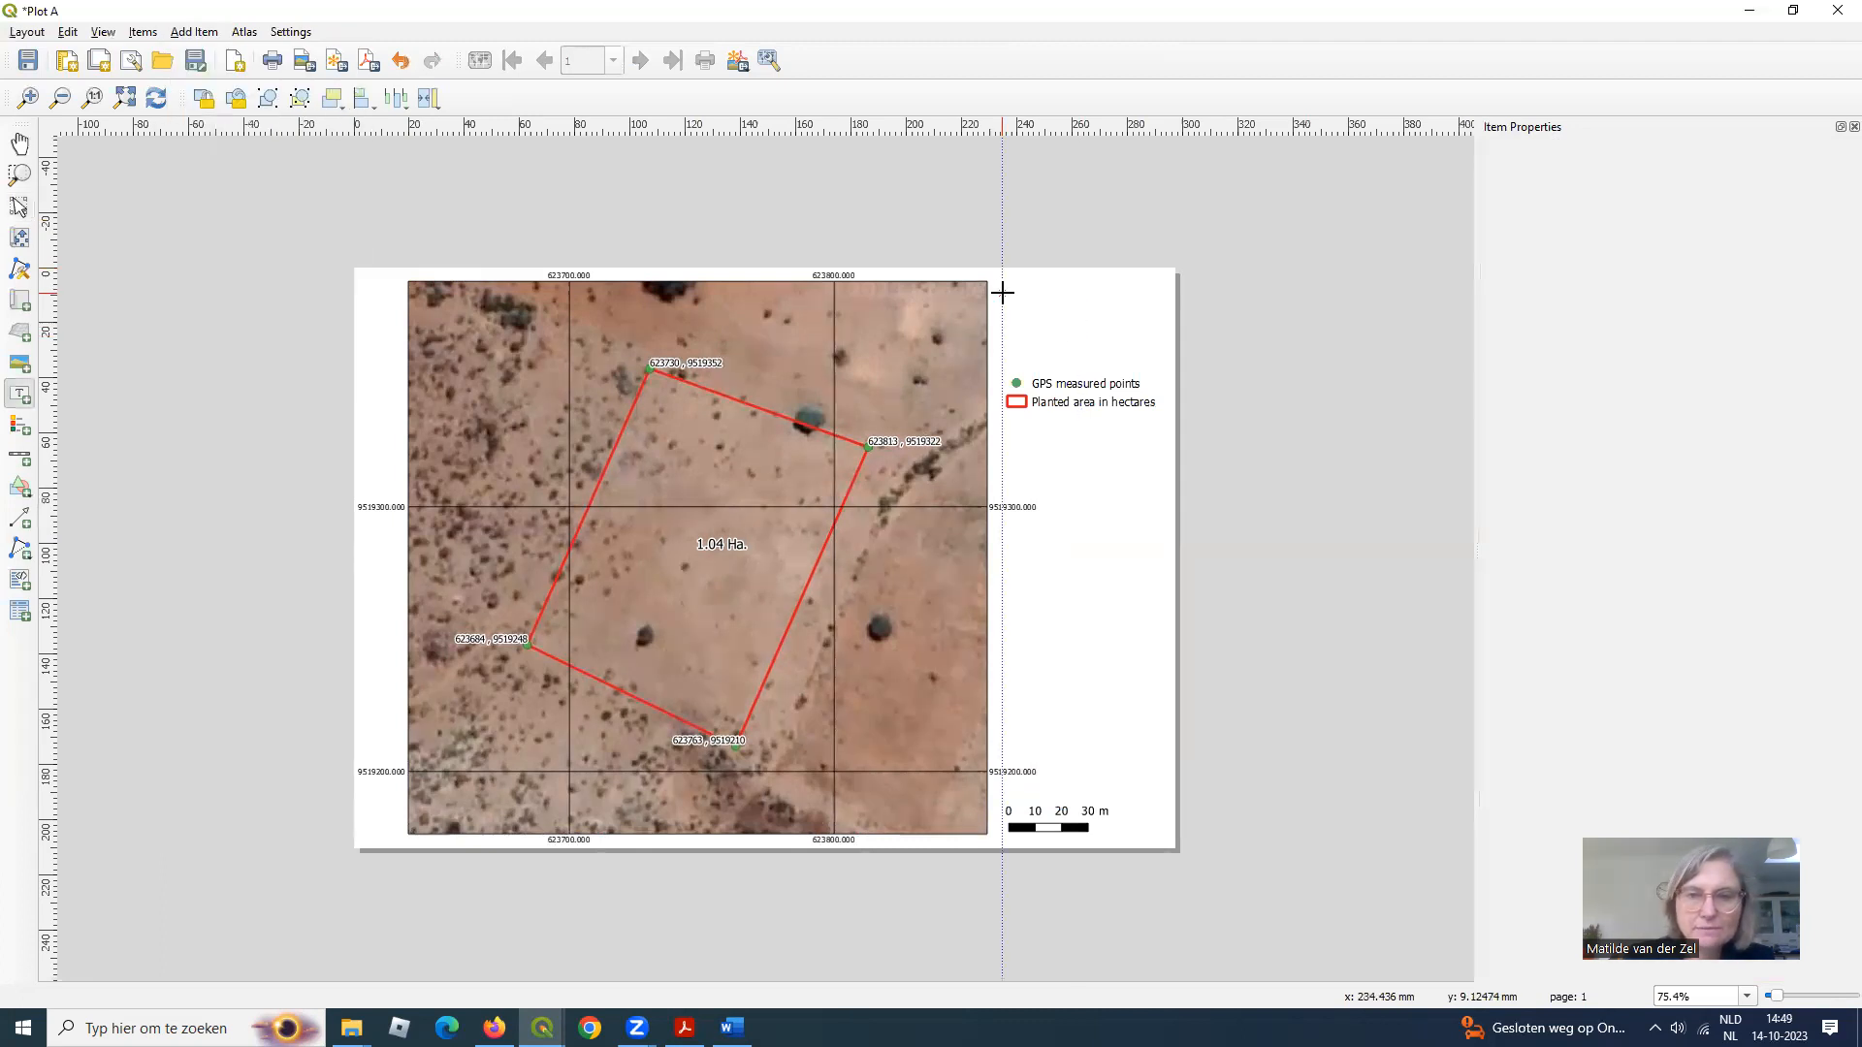
pyautogui.moveTo(1015, 287); pyautogui.dragTo(1146, 335)
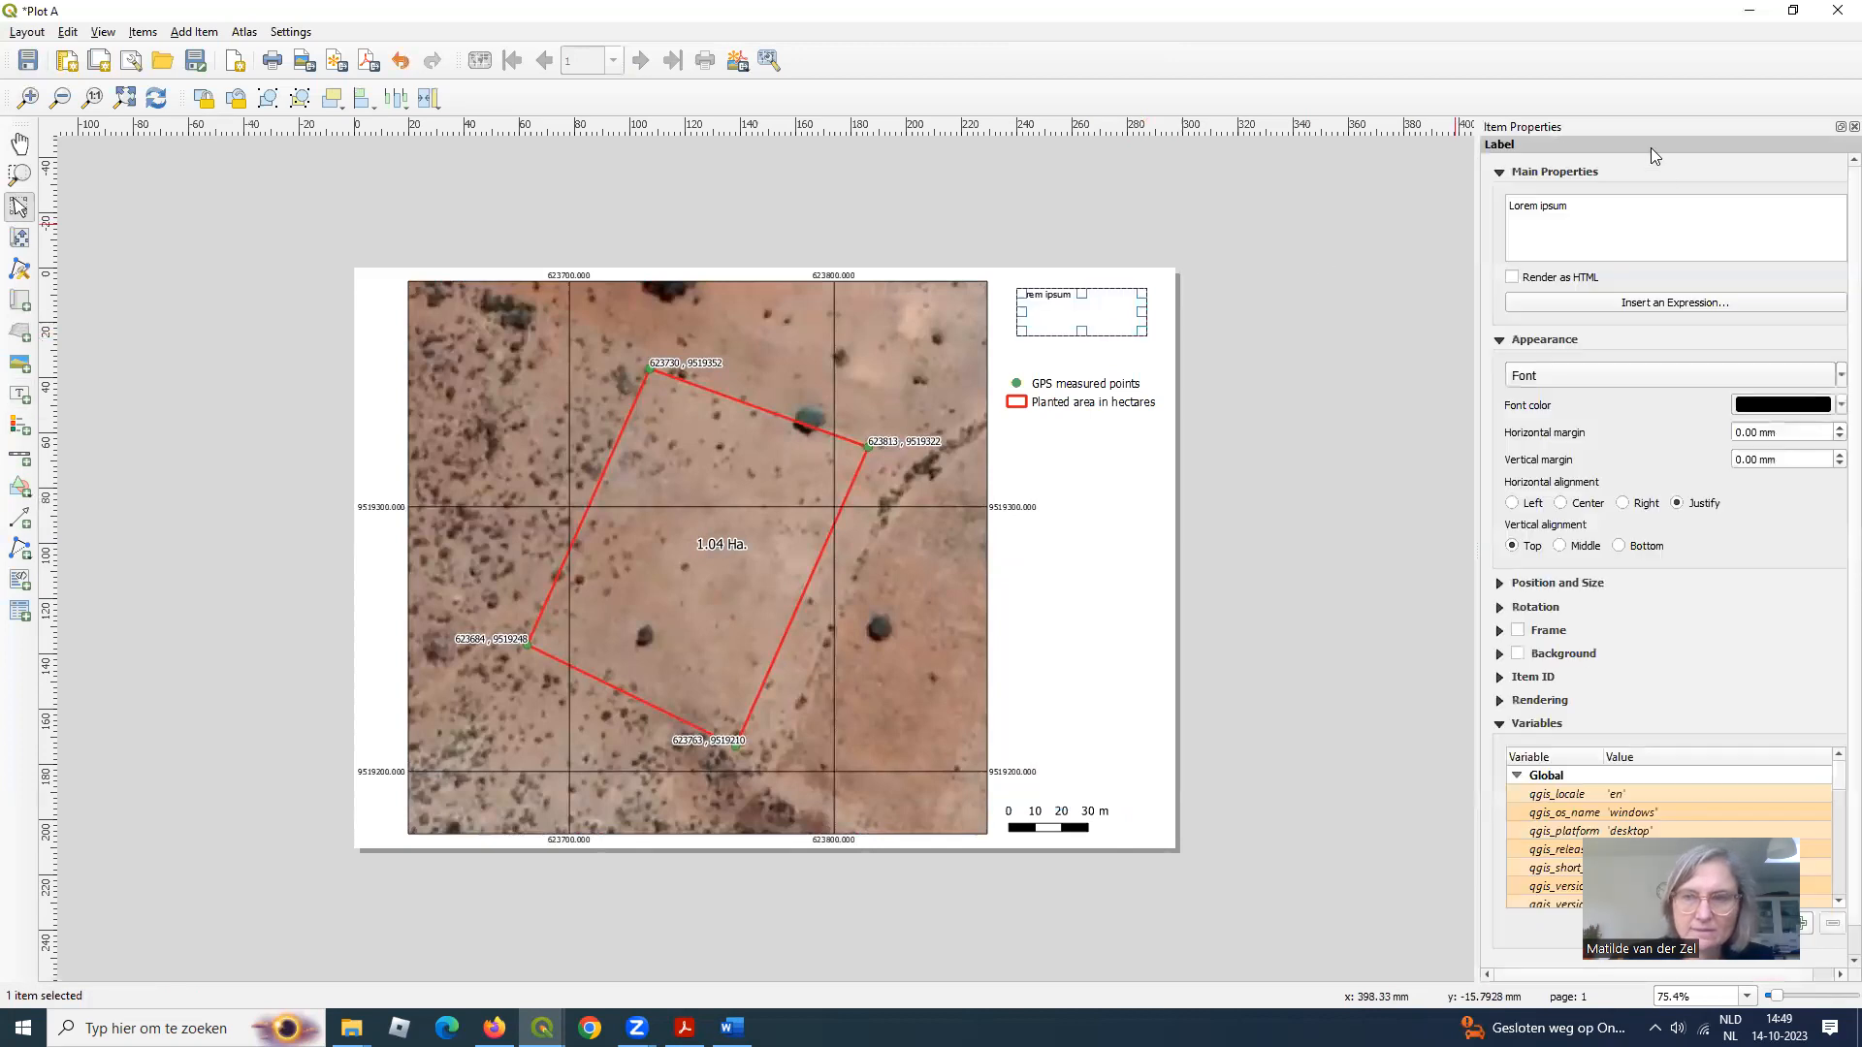
pyautogui.moveTo(1600, 203); pyautogui.dragTo(1425, 209)
pyautogui.write('P')
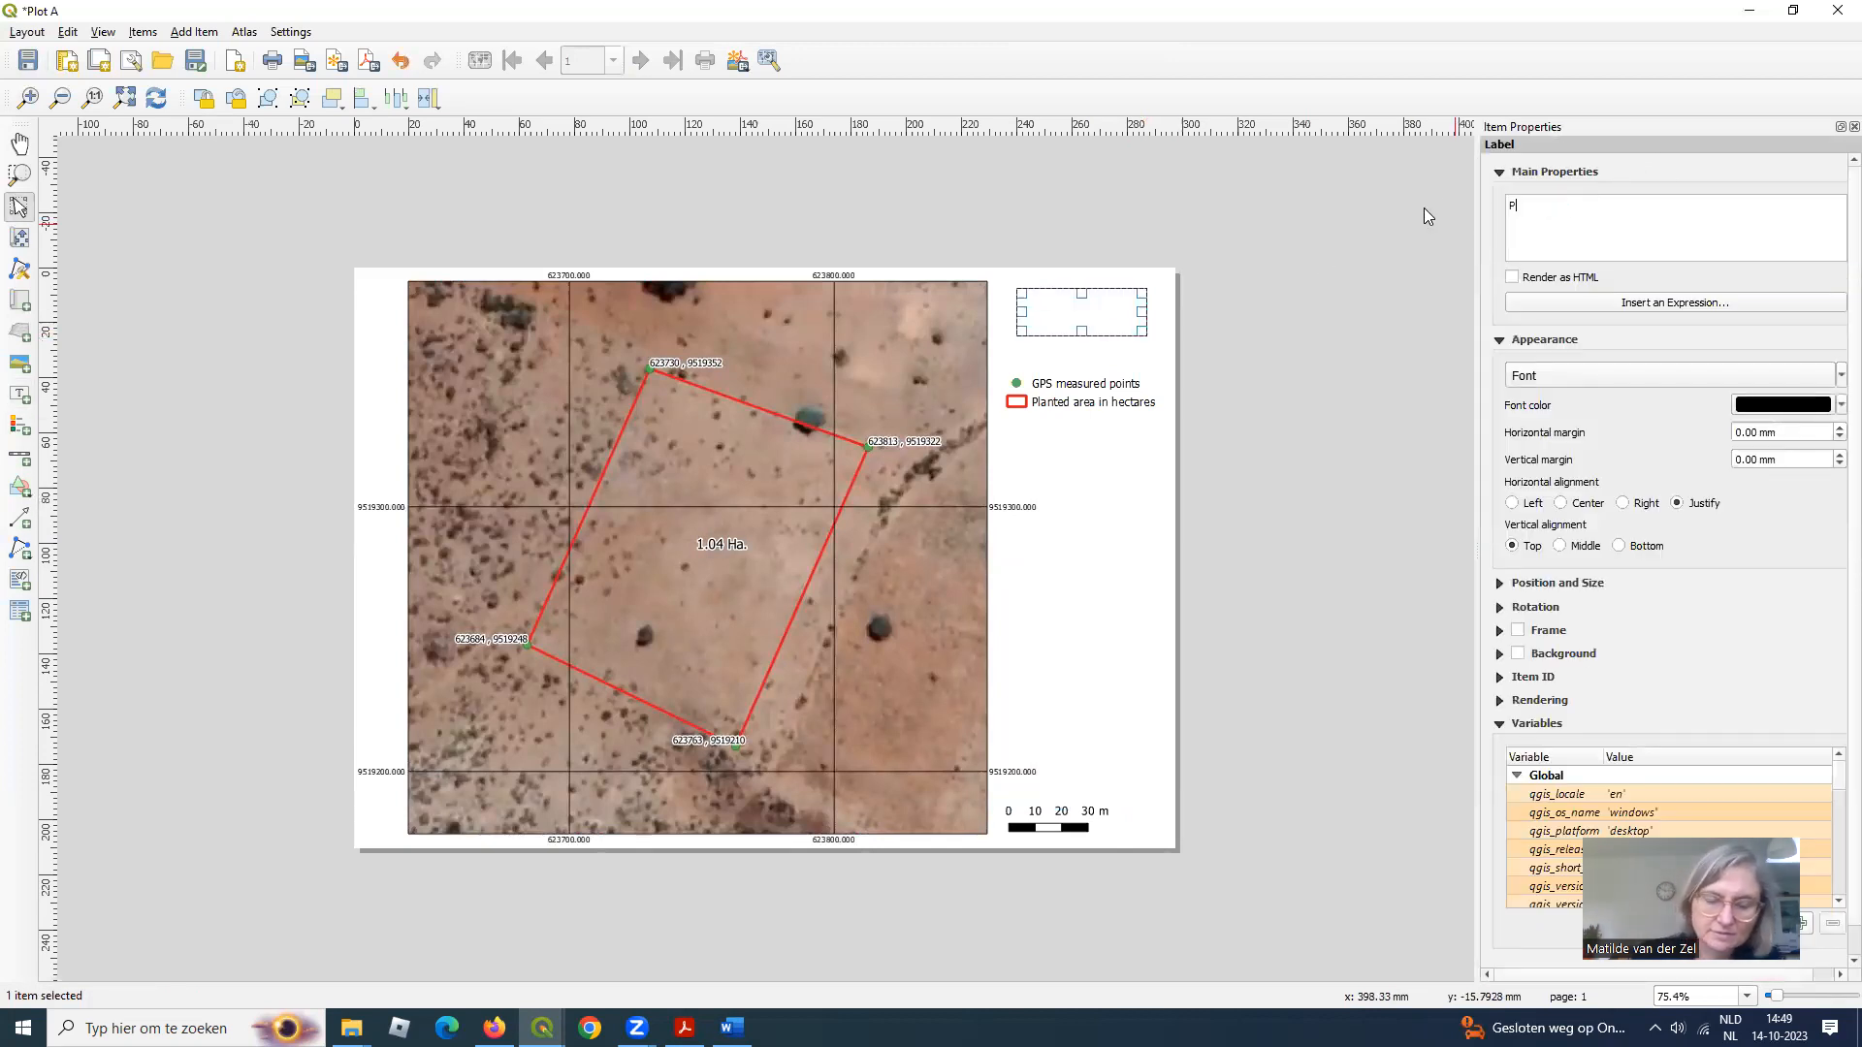
pyautogui.write('lot A')
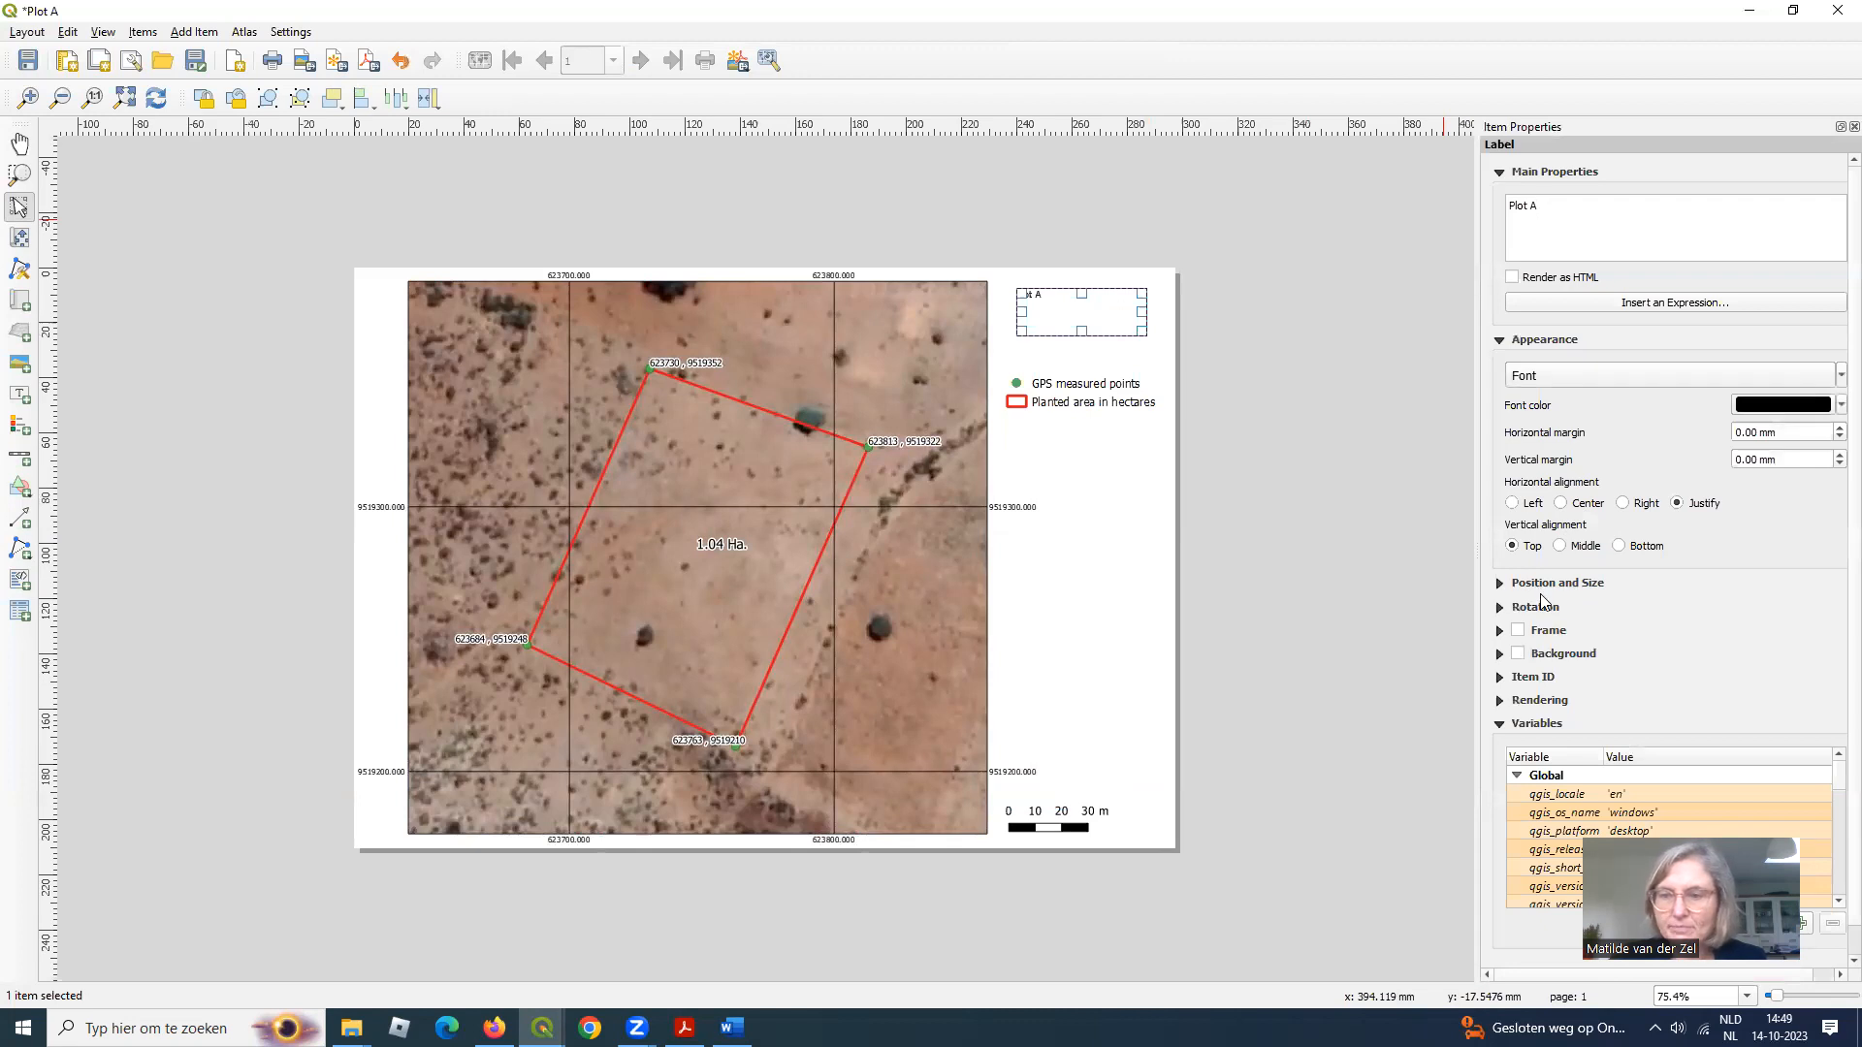
# - Format the Plot A label's font as size 16 with the bold style (Vet)
pyautogui.click(1565, 378)
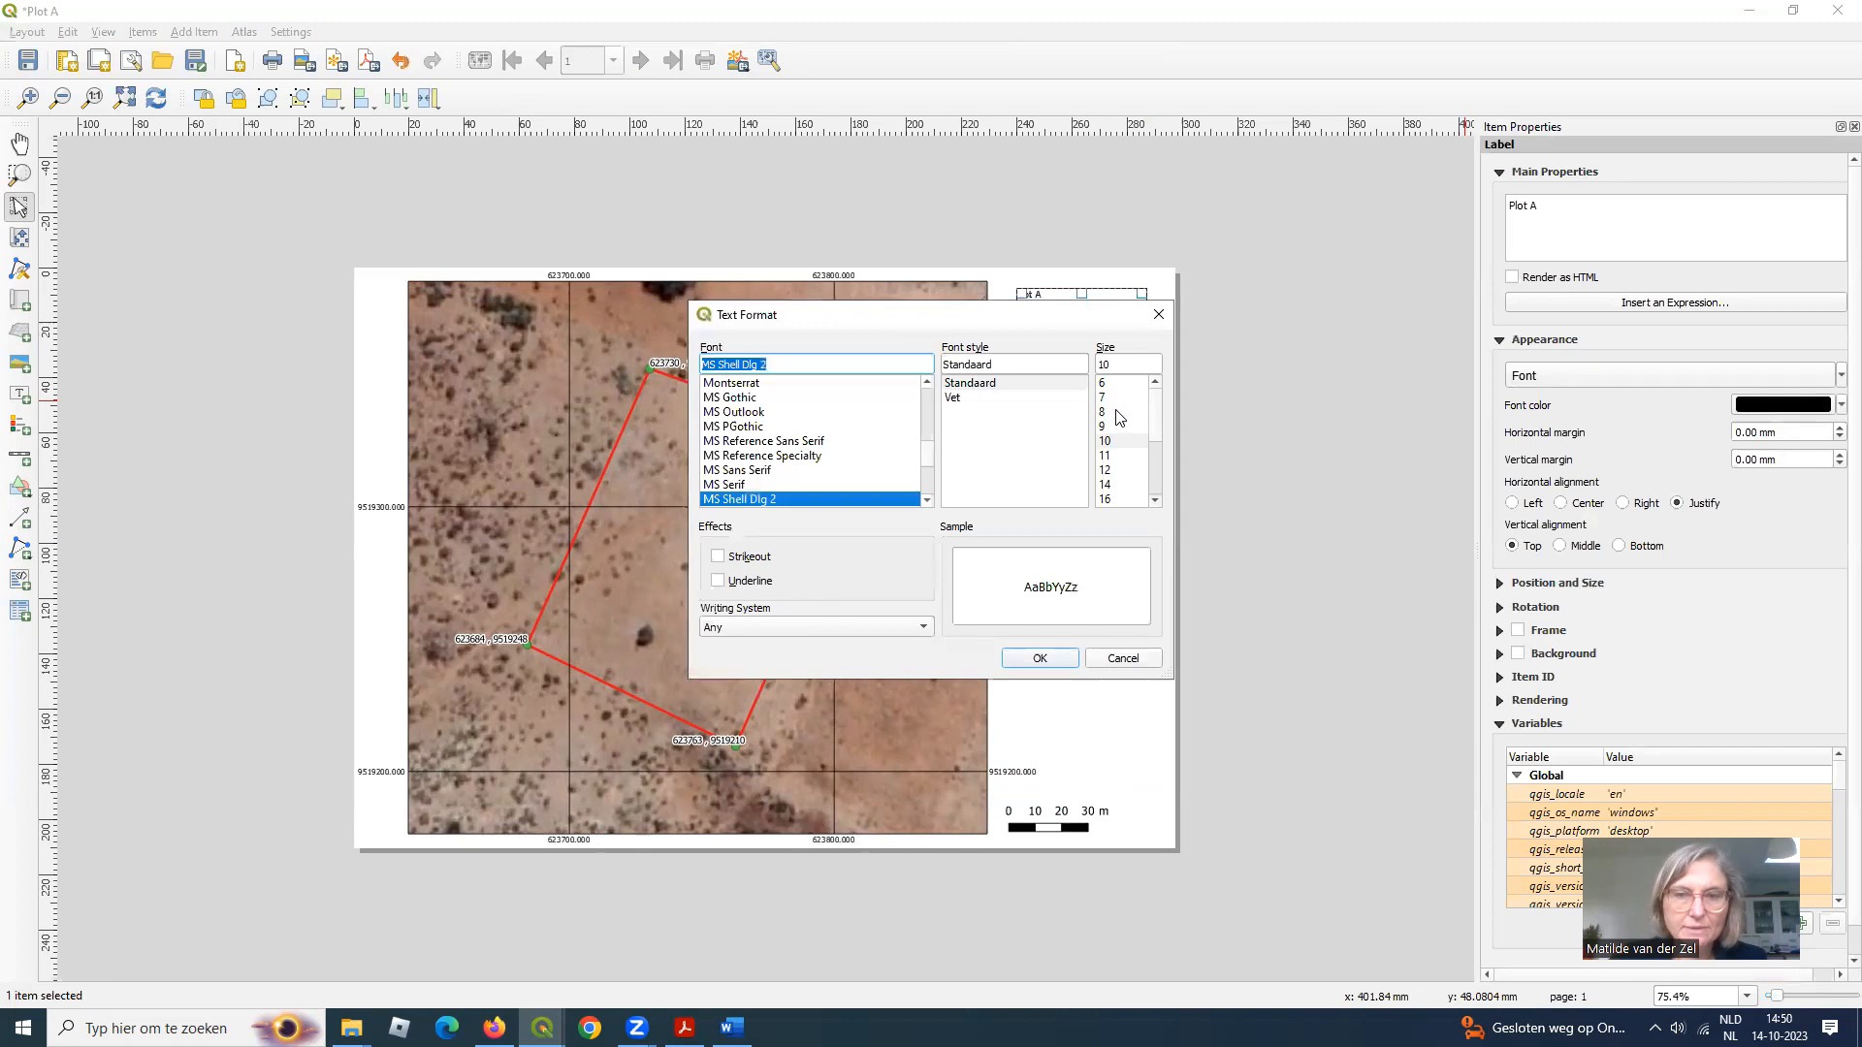
pyautogui.click(1158, 440)
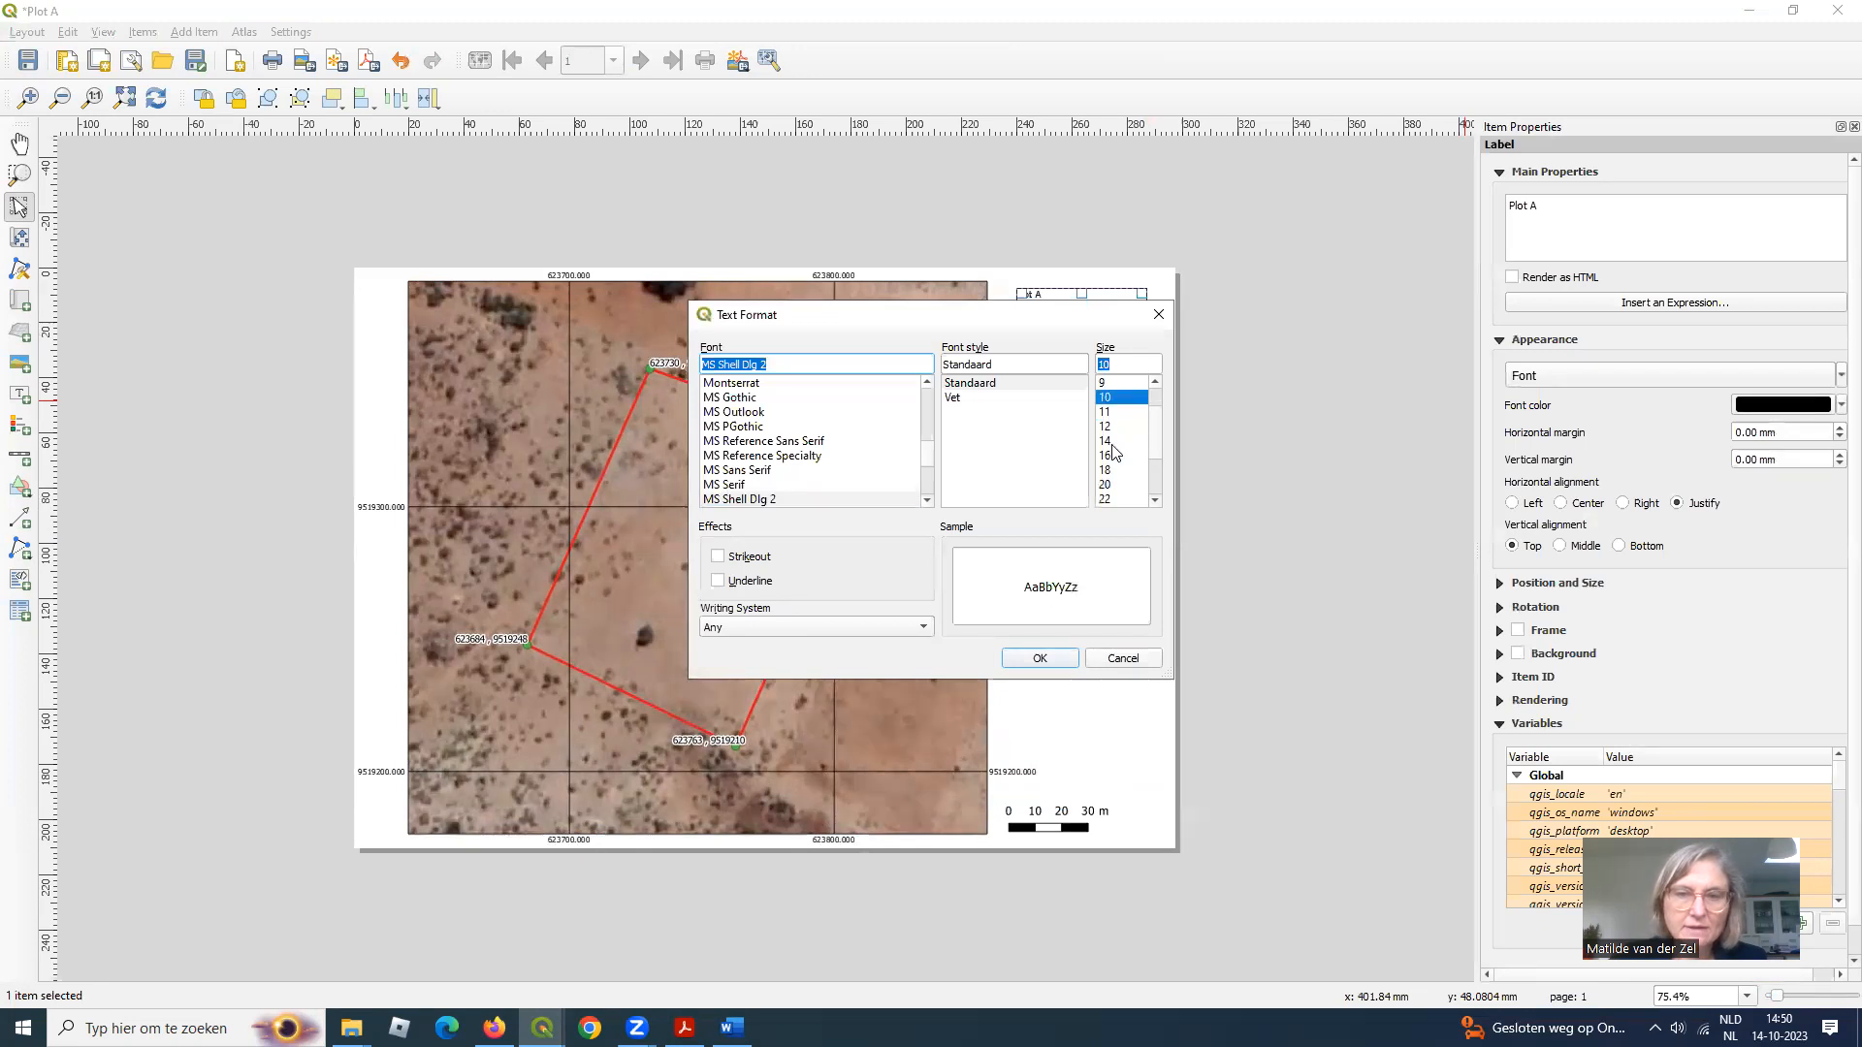
pyautogui.click(1112, 455)
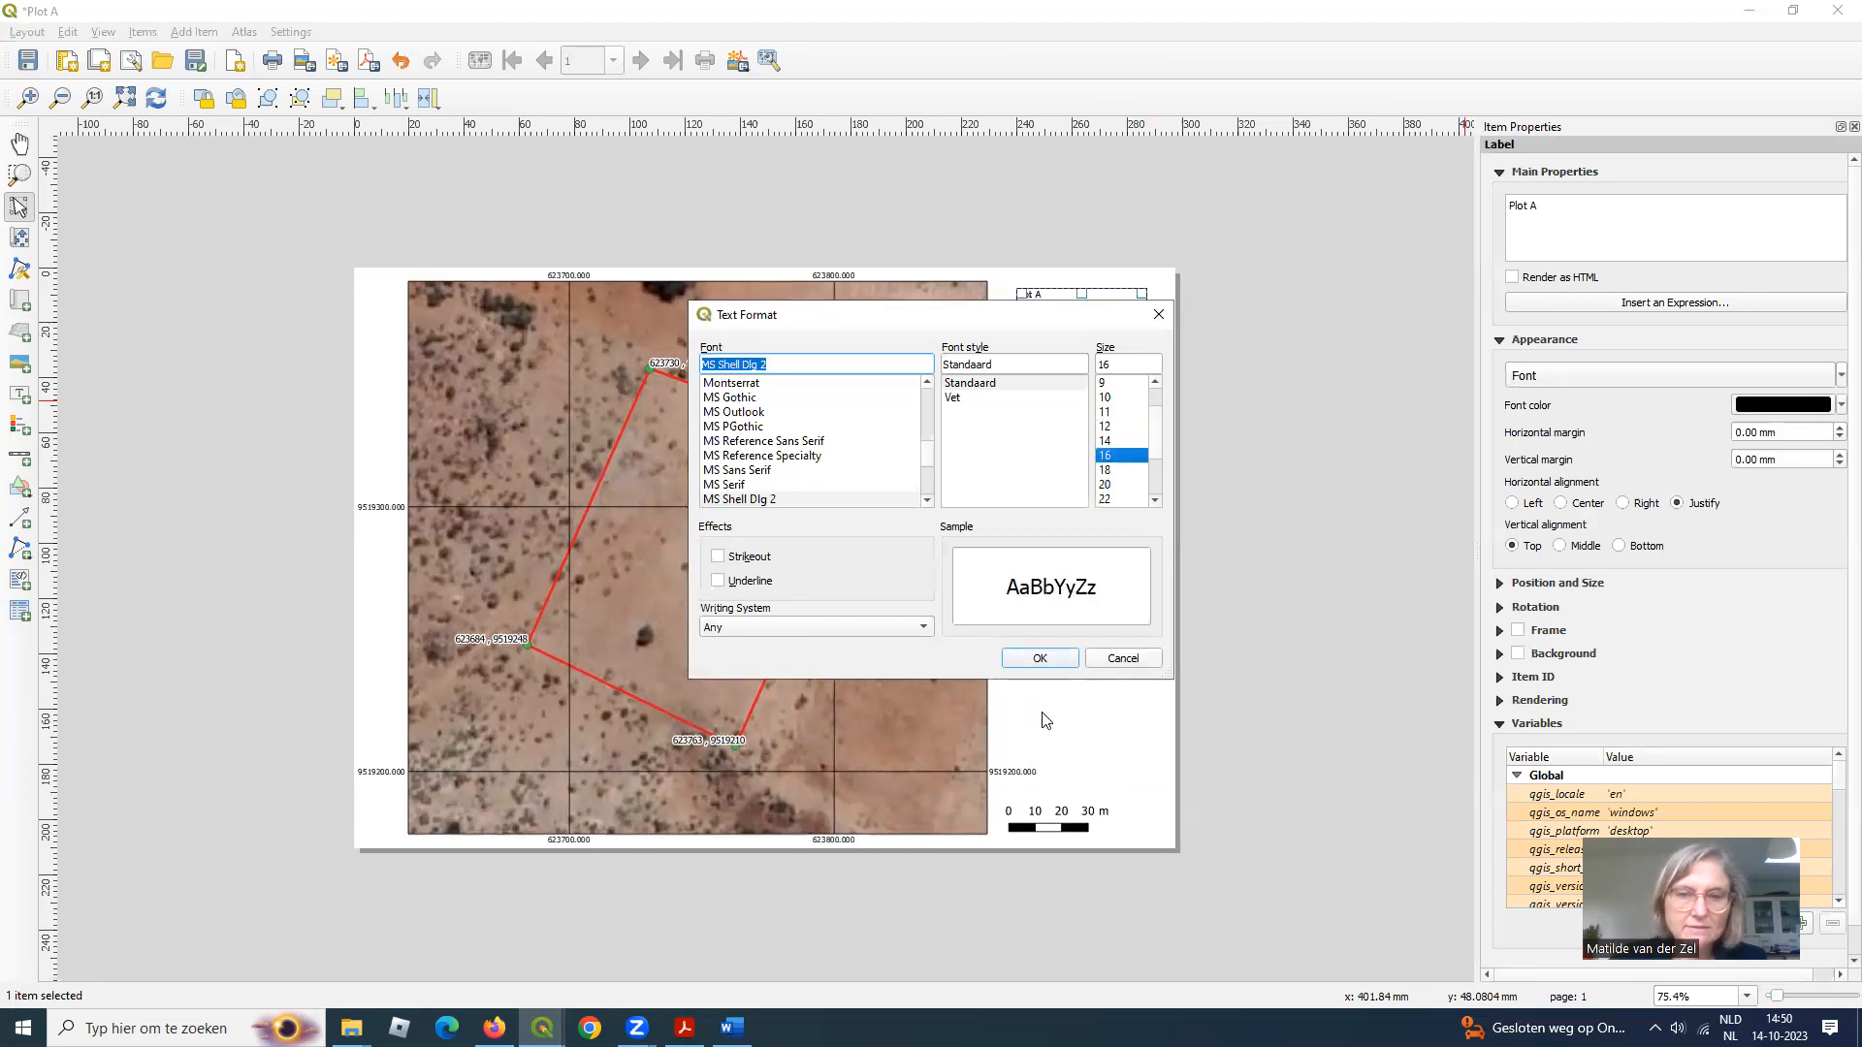
pyautogui.click(965, 400)
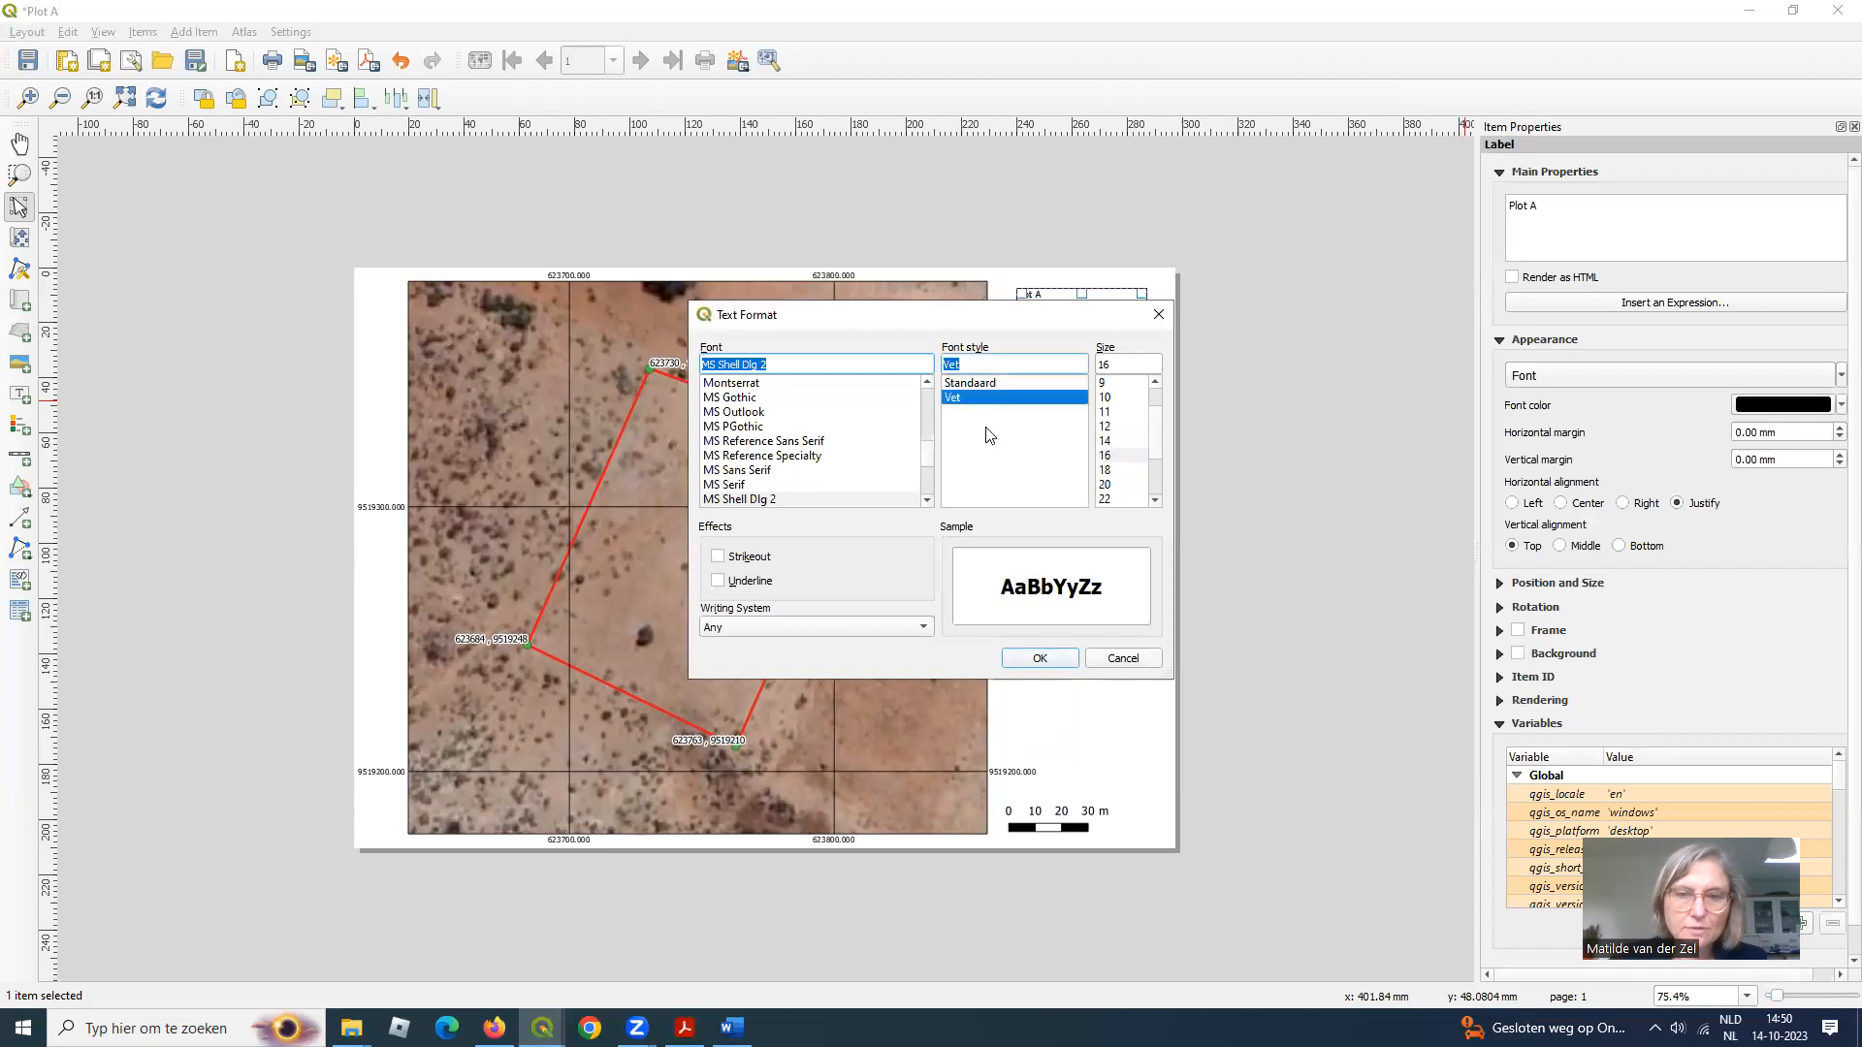
pyautogui.click(1040, 658)
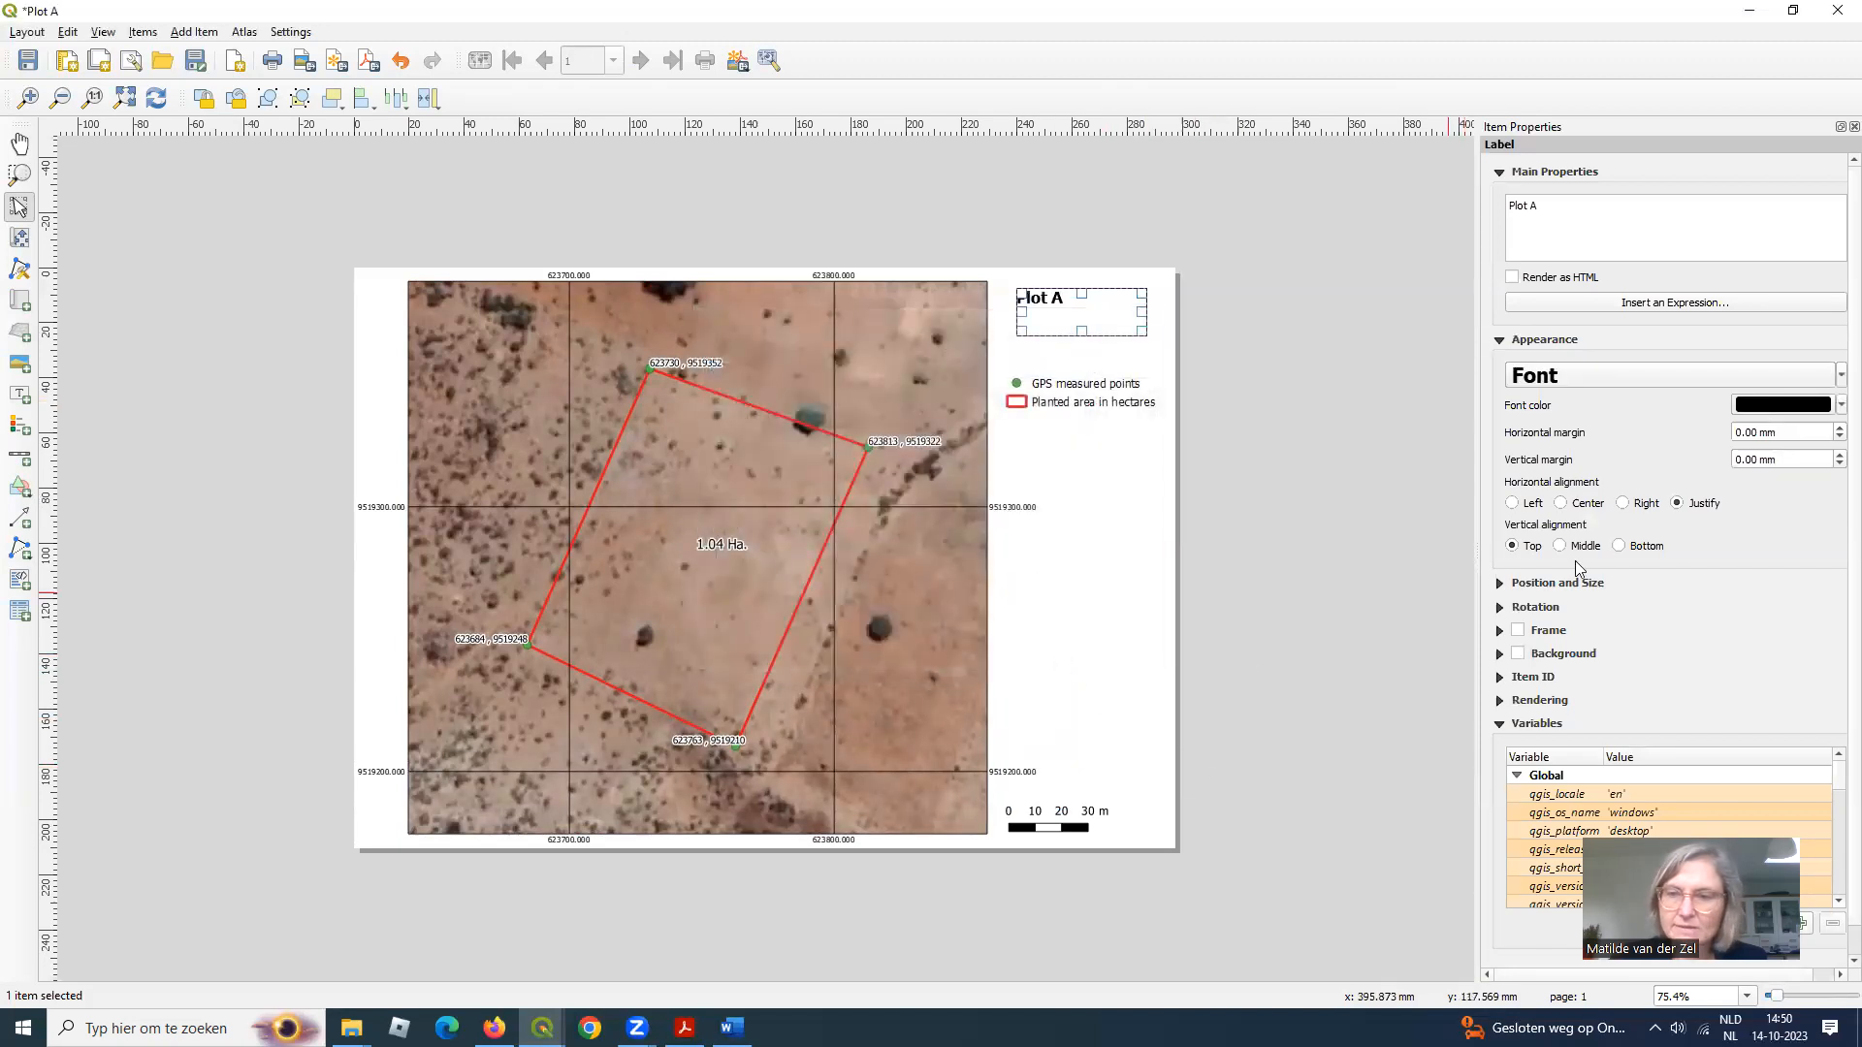
# - Export the layout as a JPEG image named Plot A into the jpg folder under Mgongo, at 300 dpi
pyautogui.click(1853, 127)
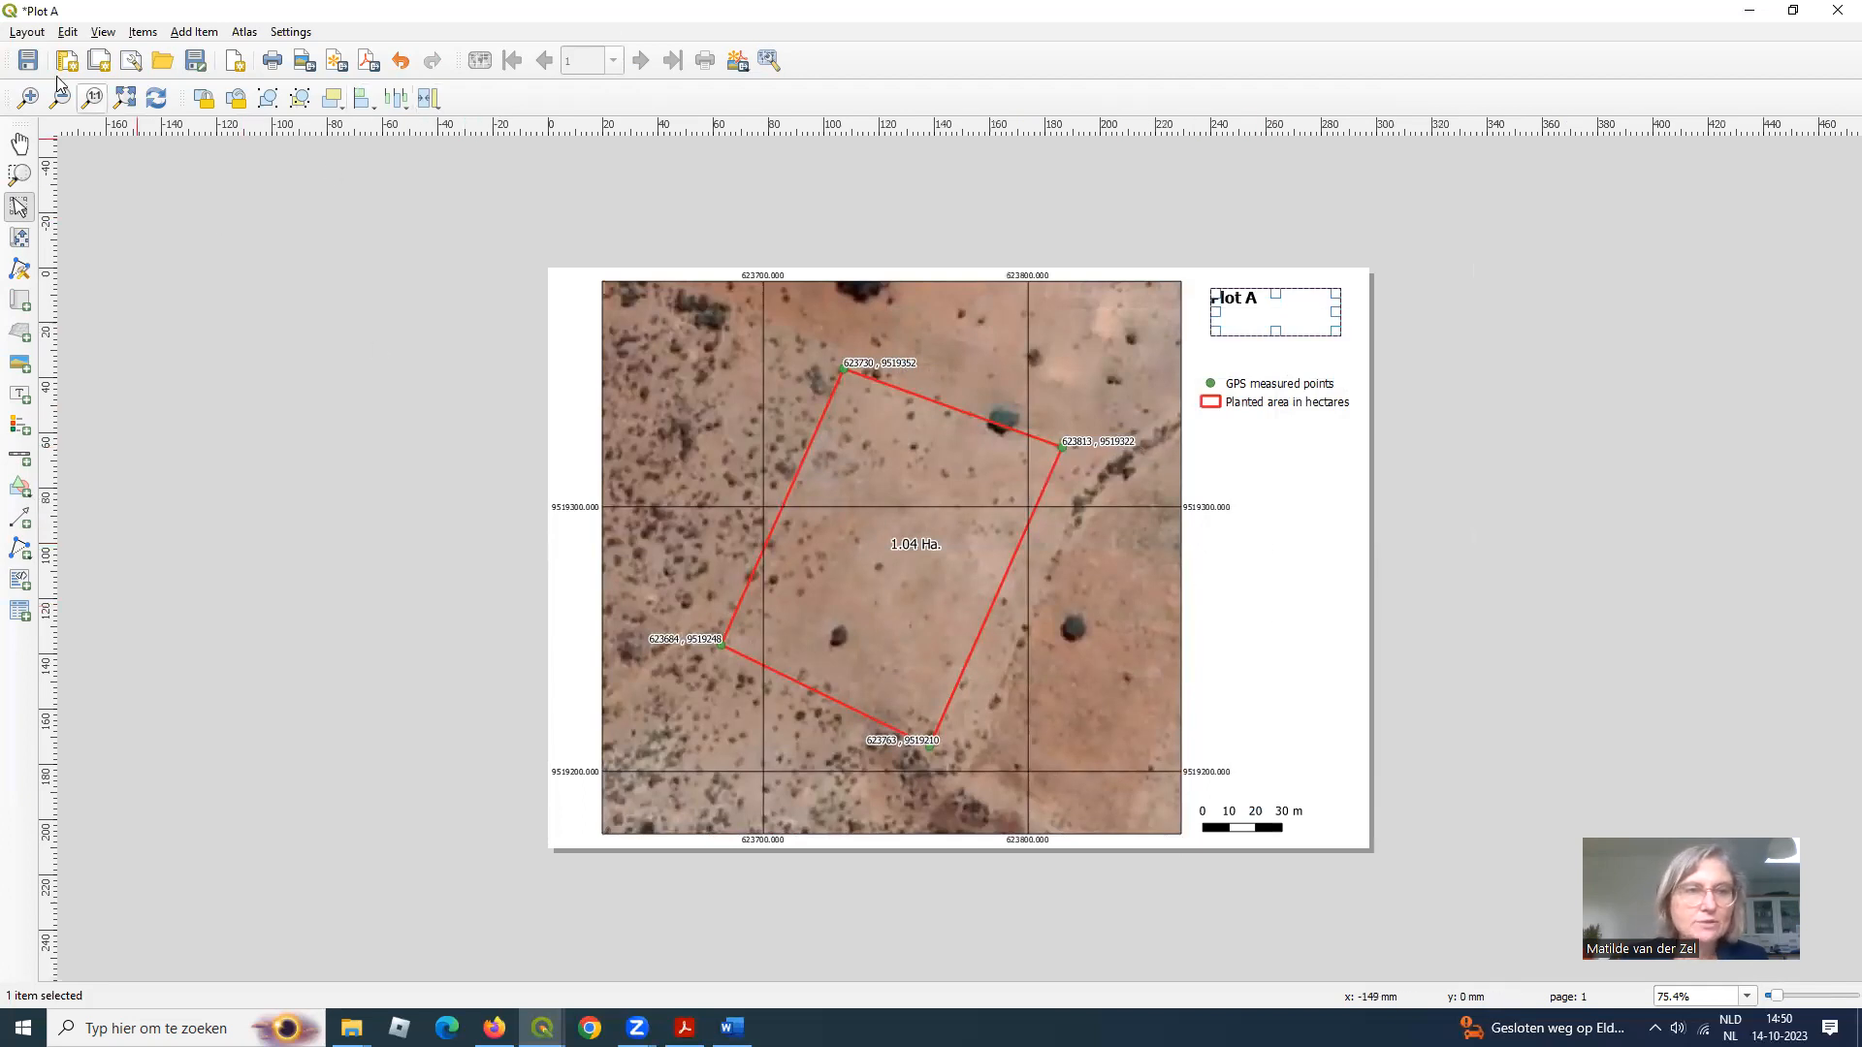
pyautogui.click(25, 32)
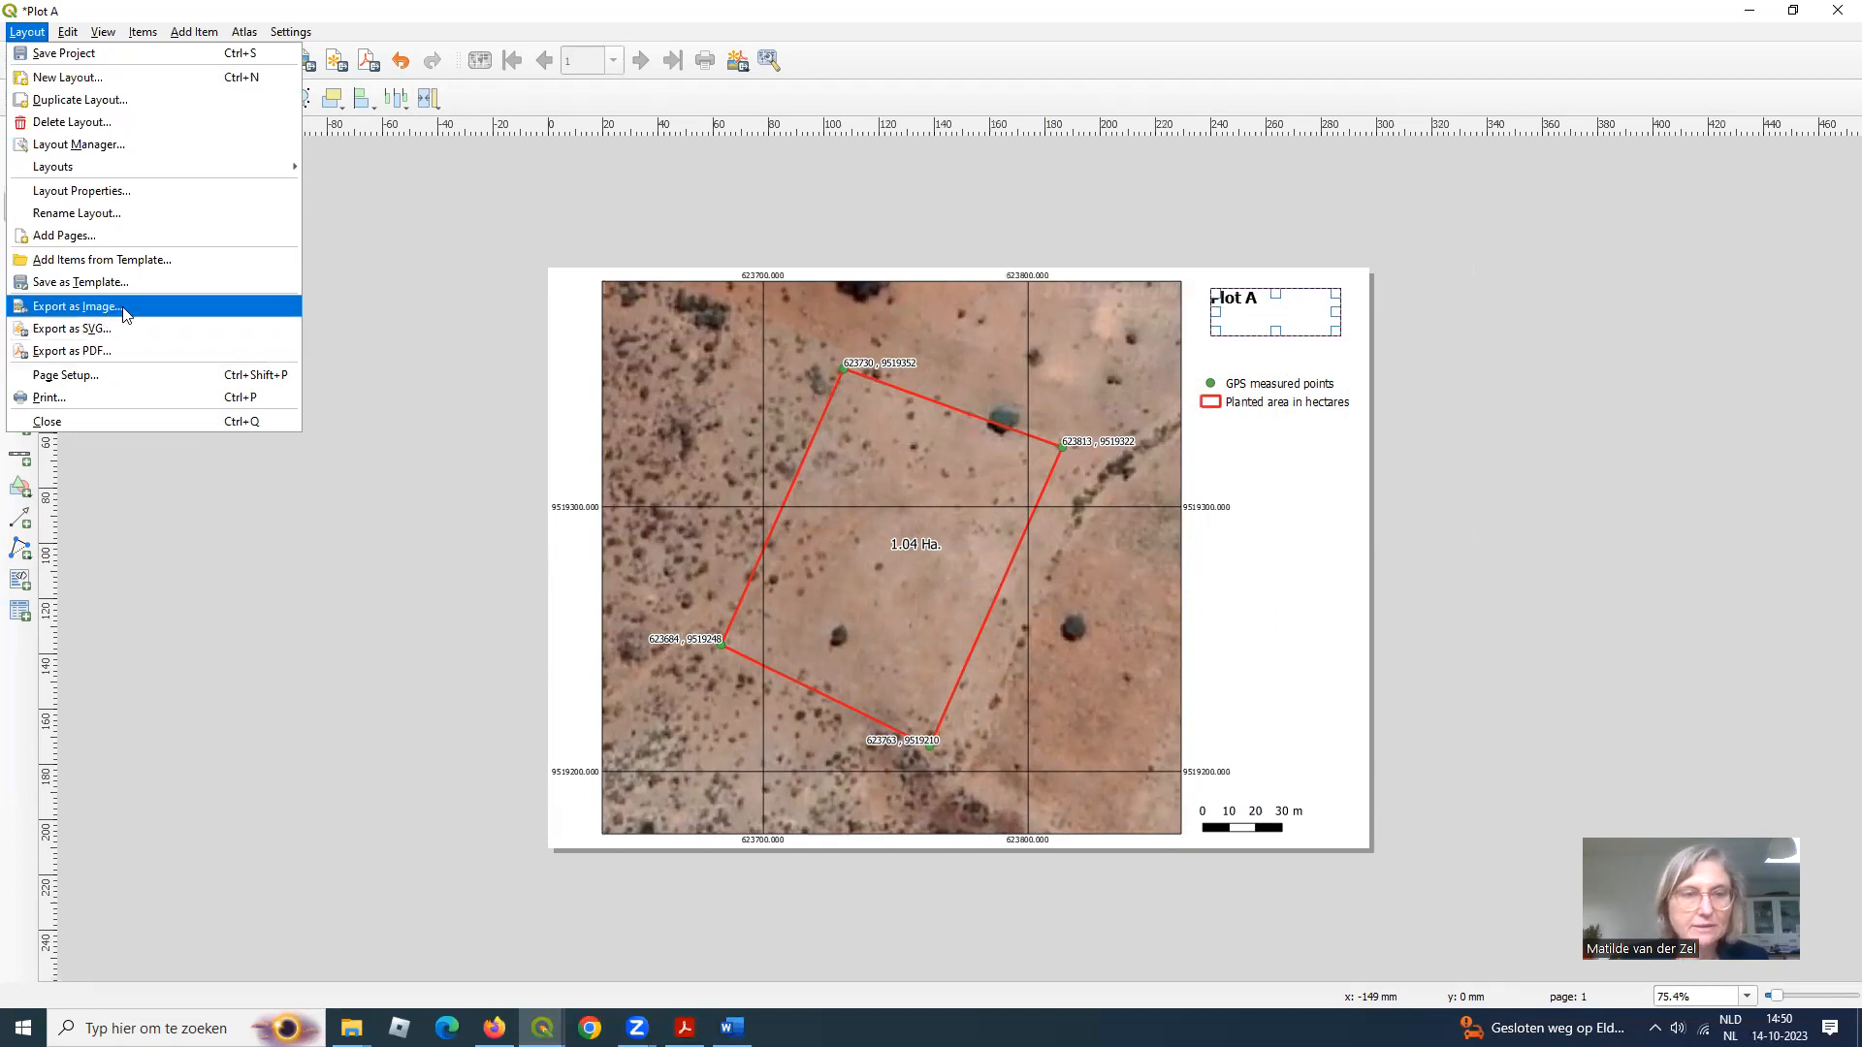
pyautogui.click(94, 309)
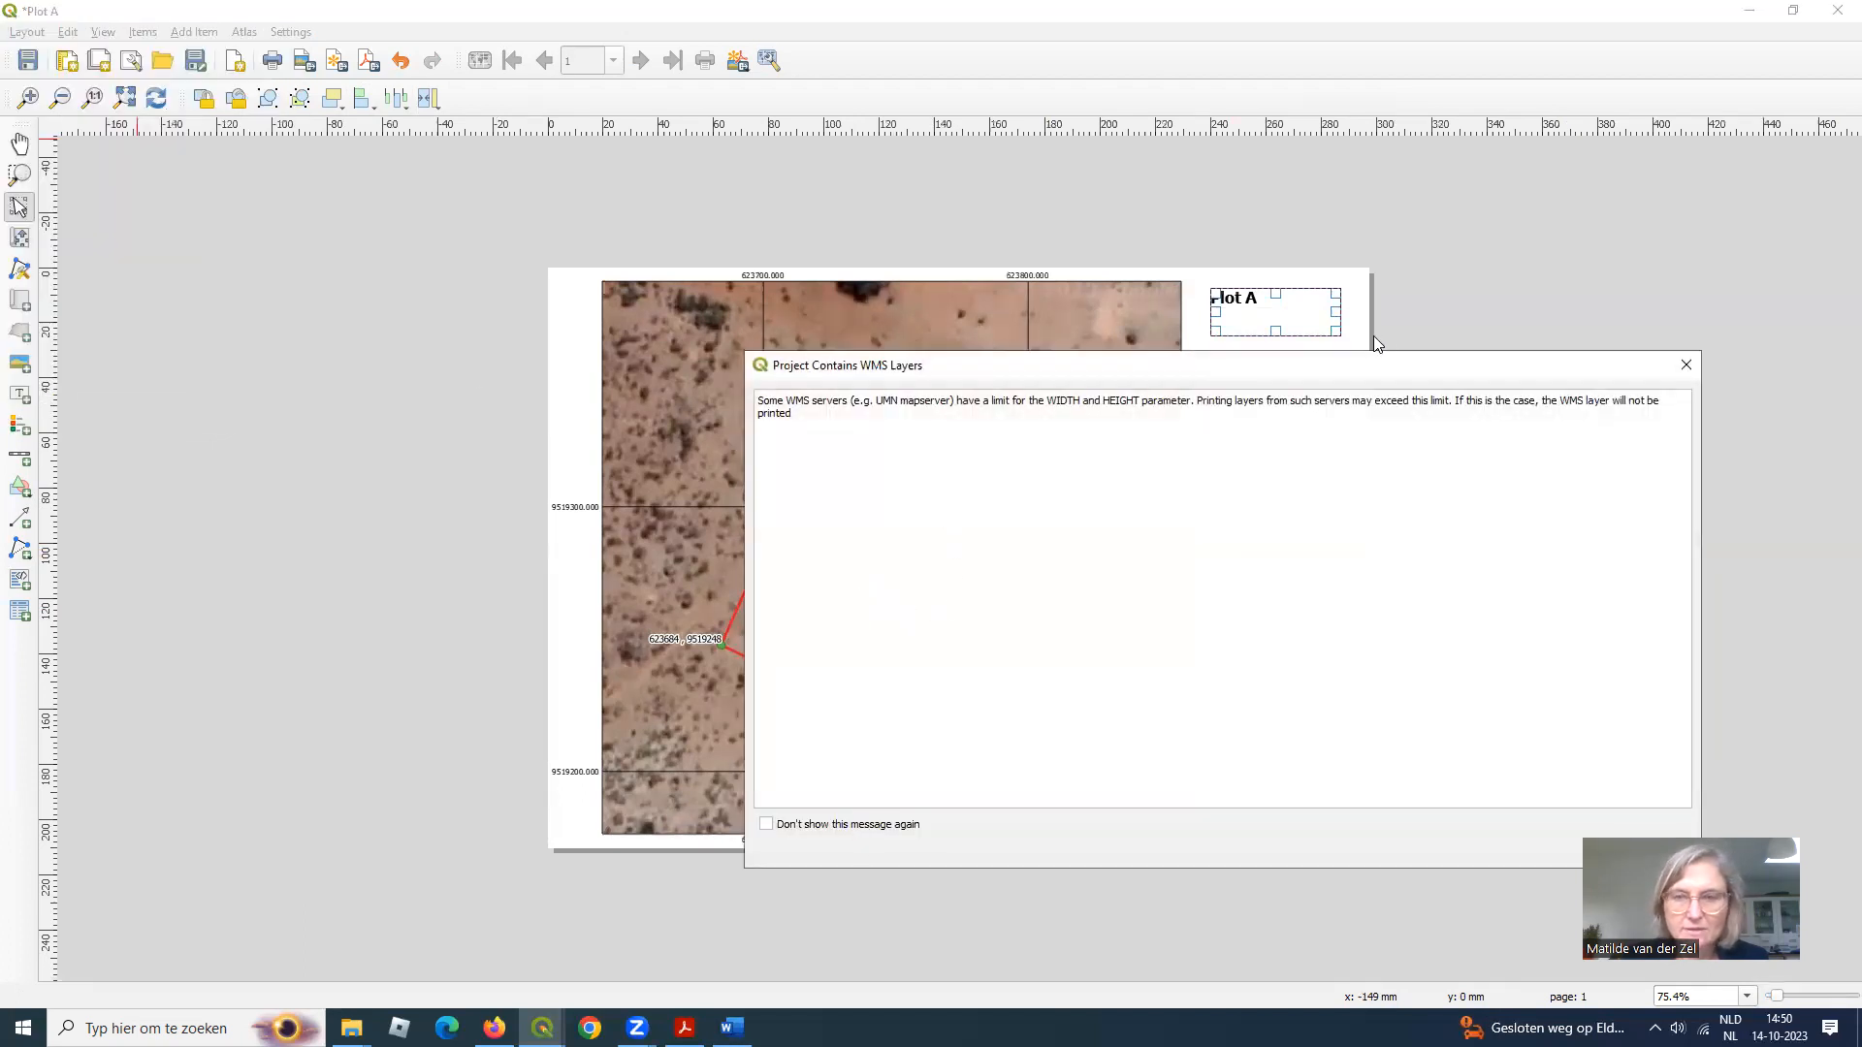
pyautogui.moveTo(1356, 371); pyautogui.dragTo(988, 350)
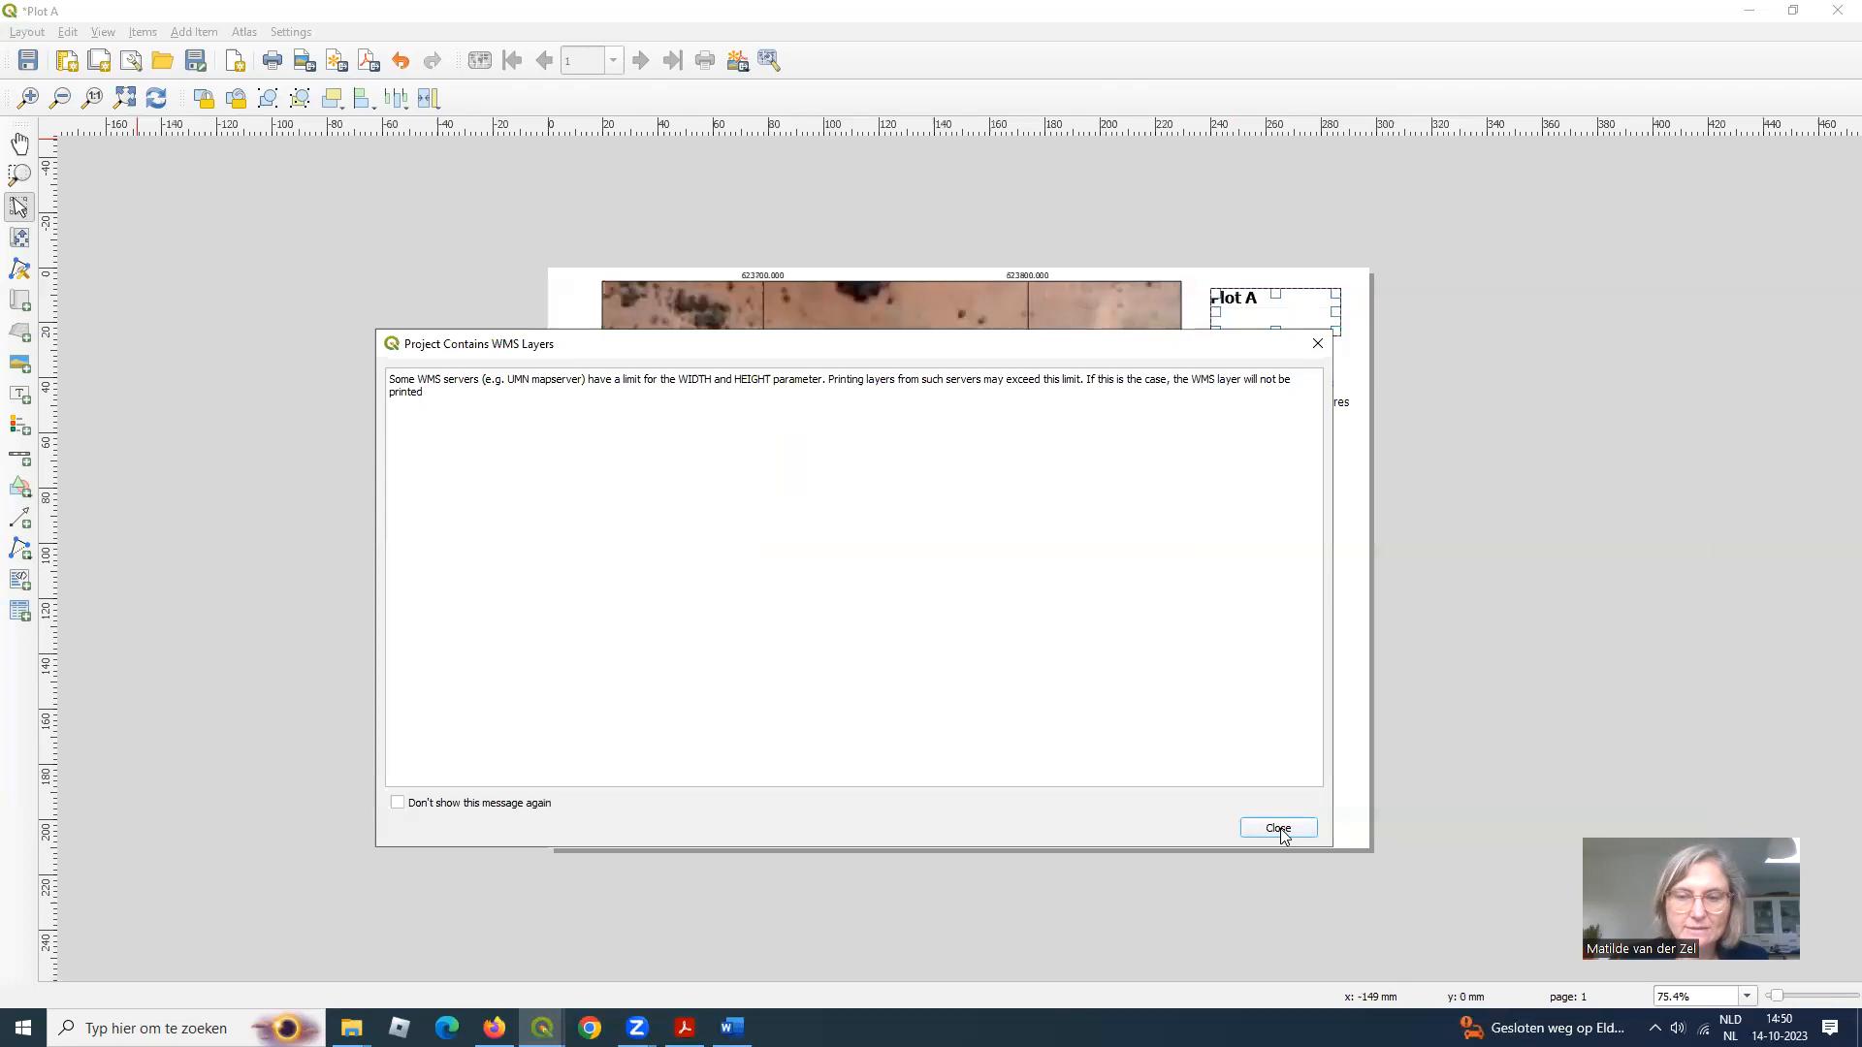
pyautogui.click(1279, 827)
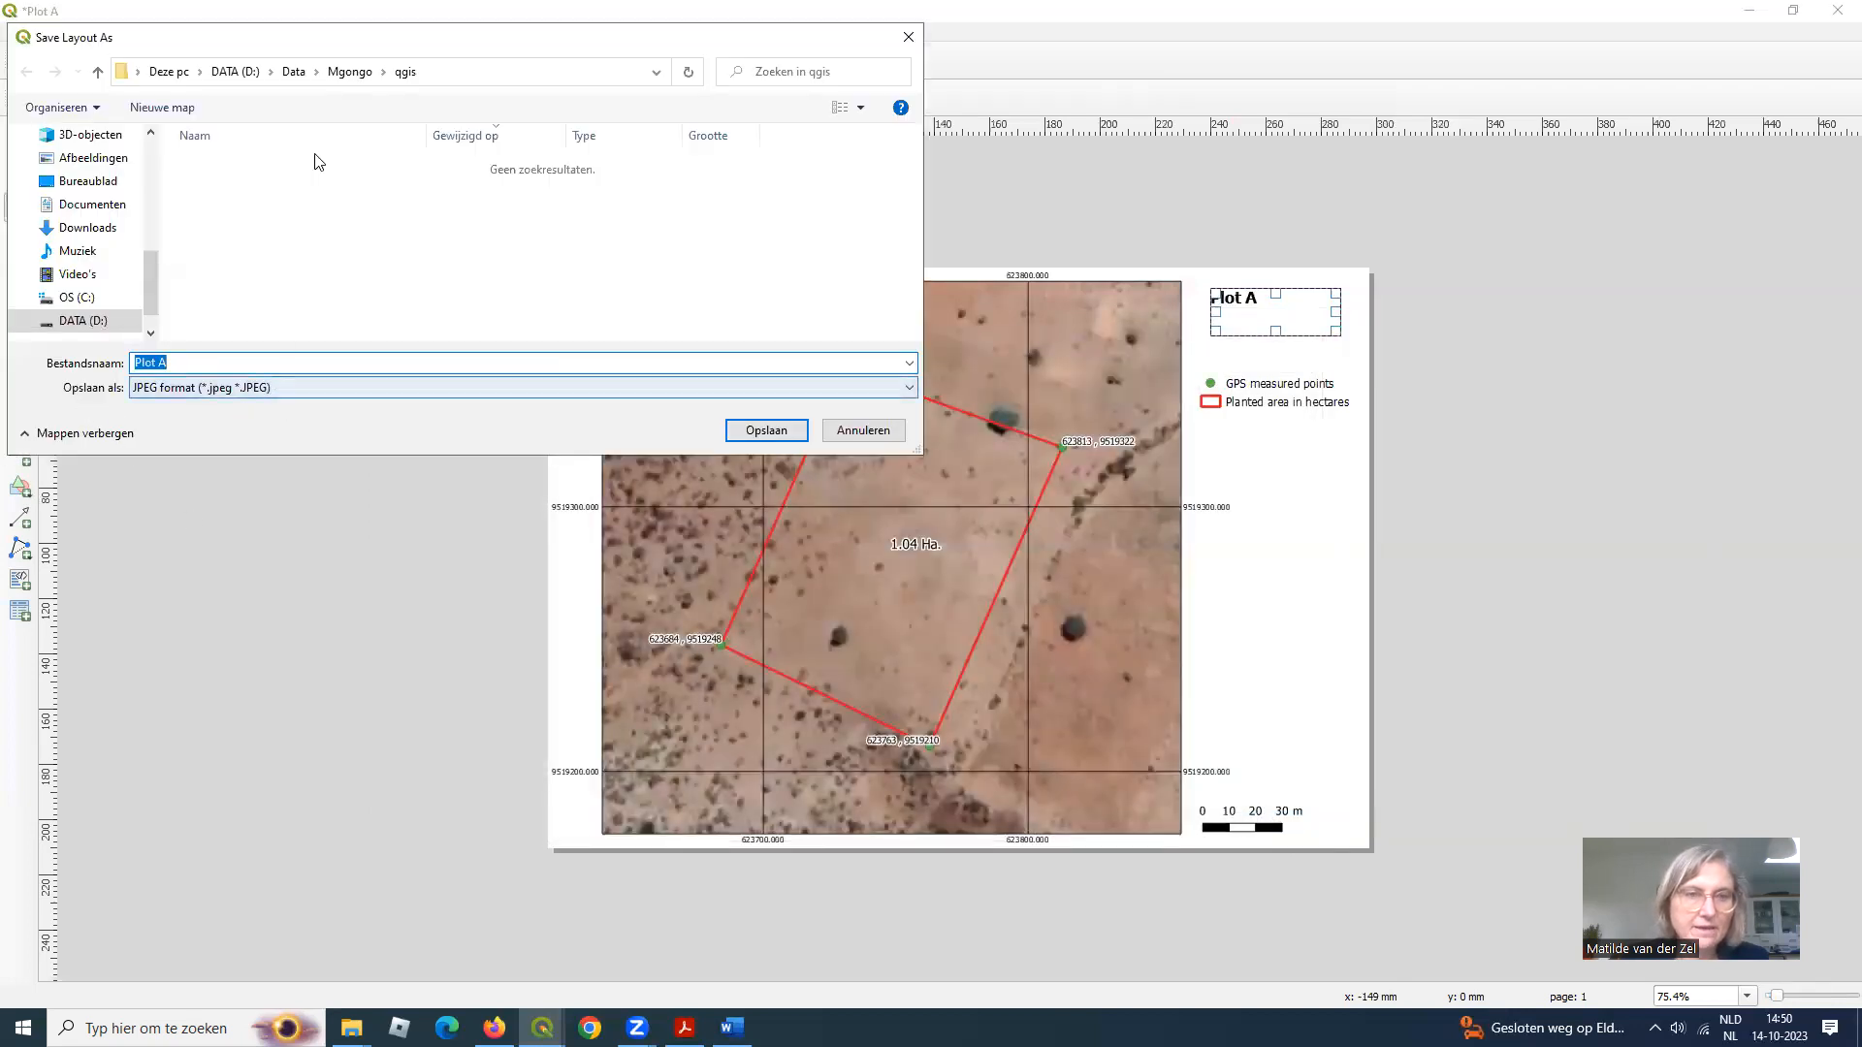
pyautogui.click(350, 72)
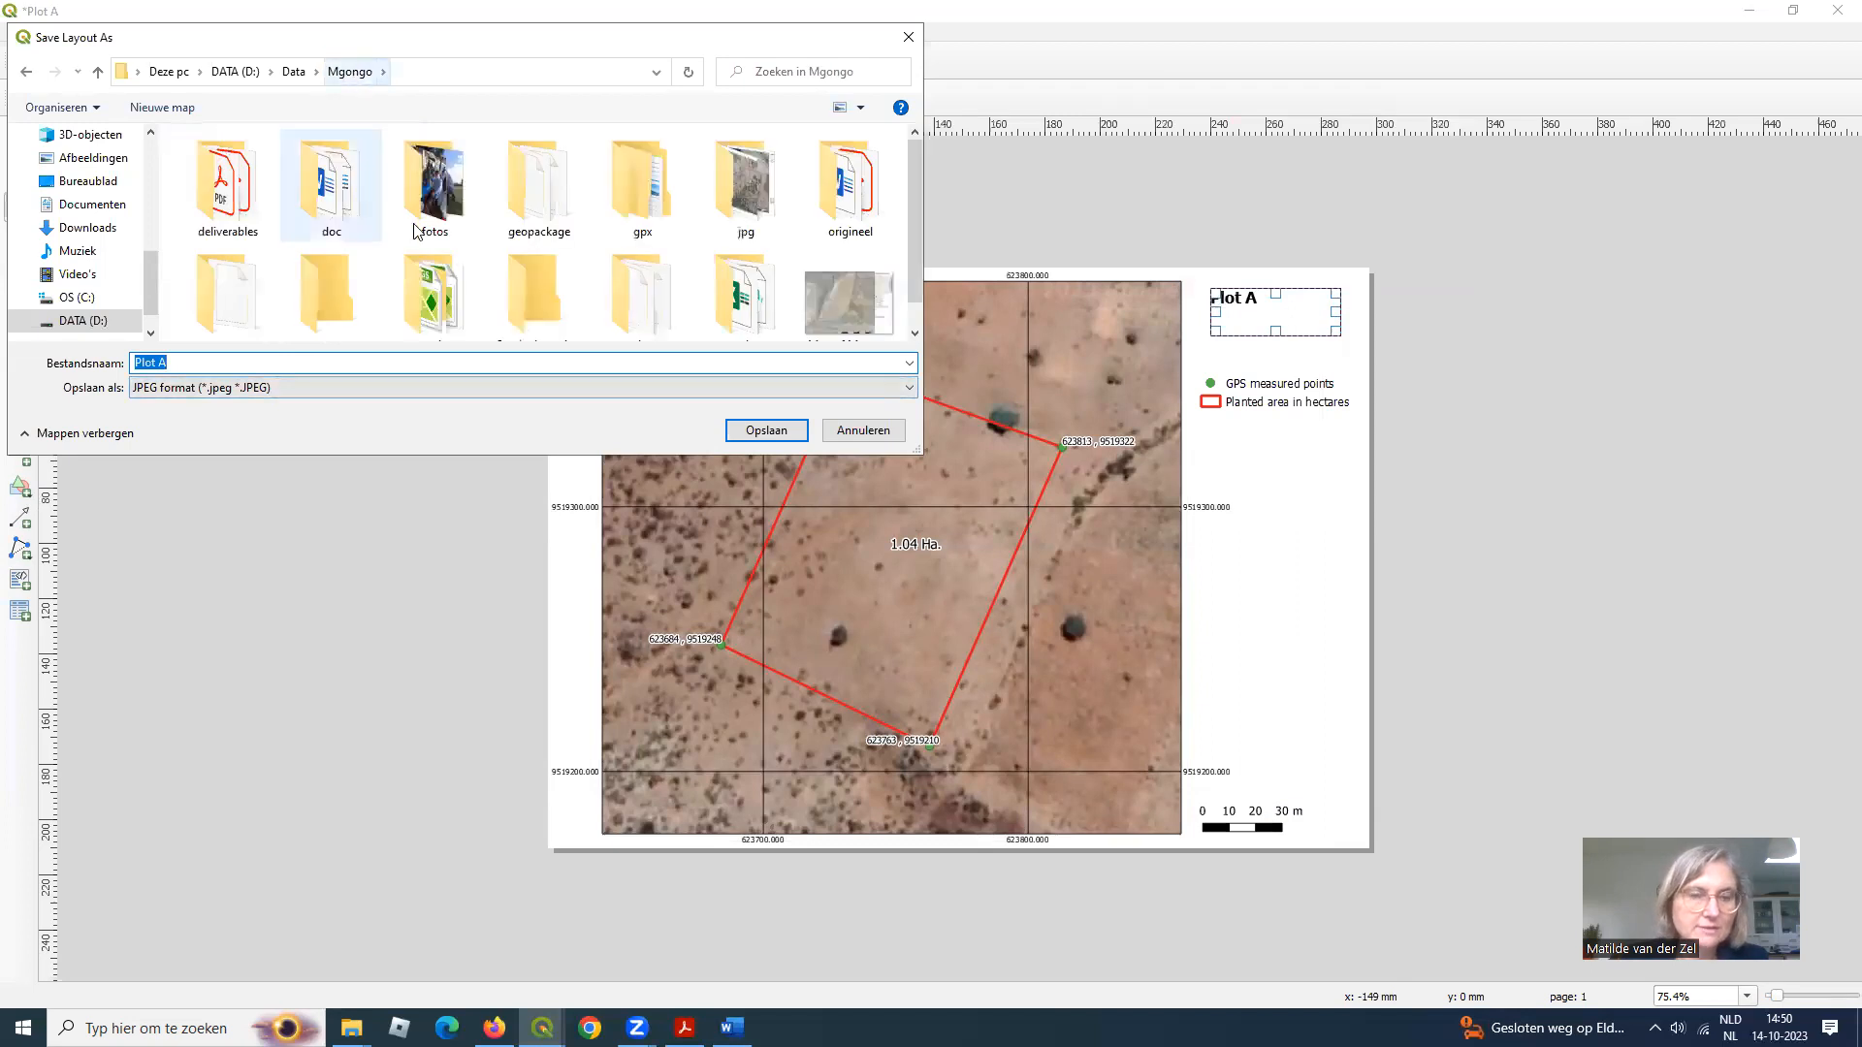
pyautogui.doubleClick(748, 200)
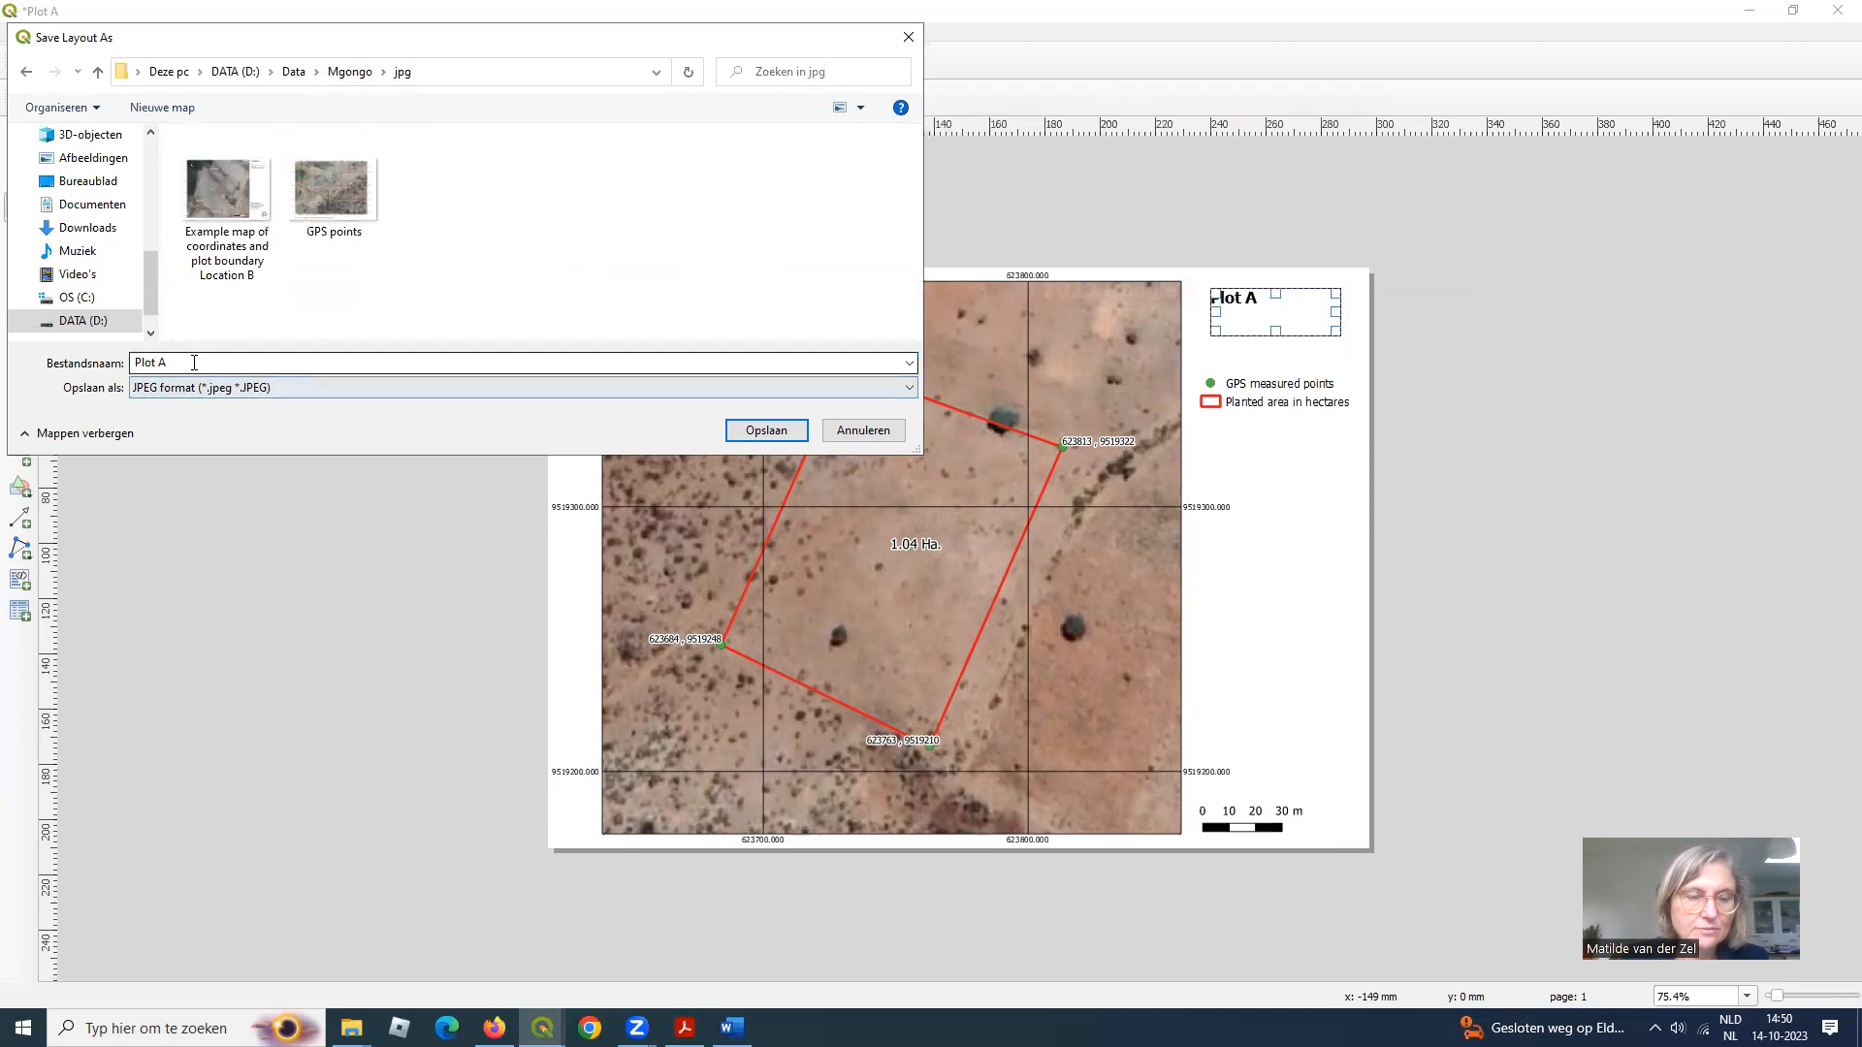
pyautogui.click(782, 437)
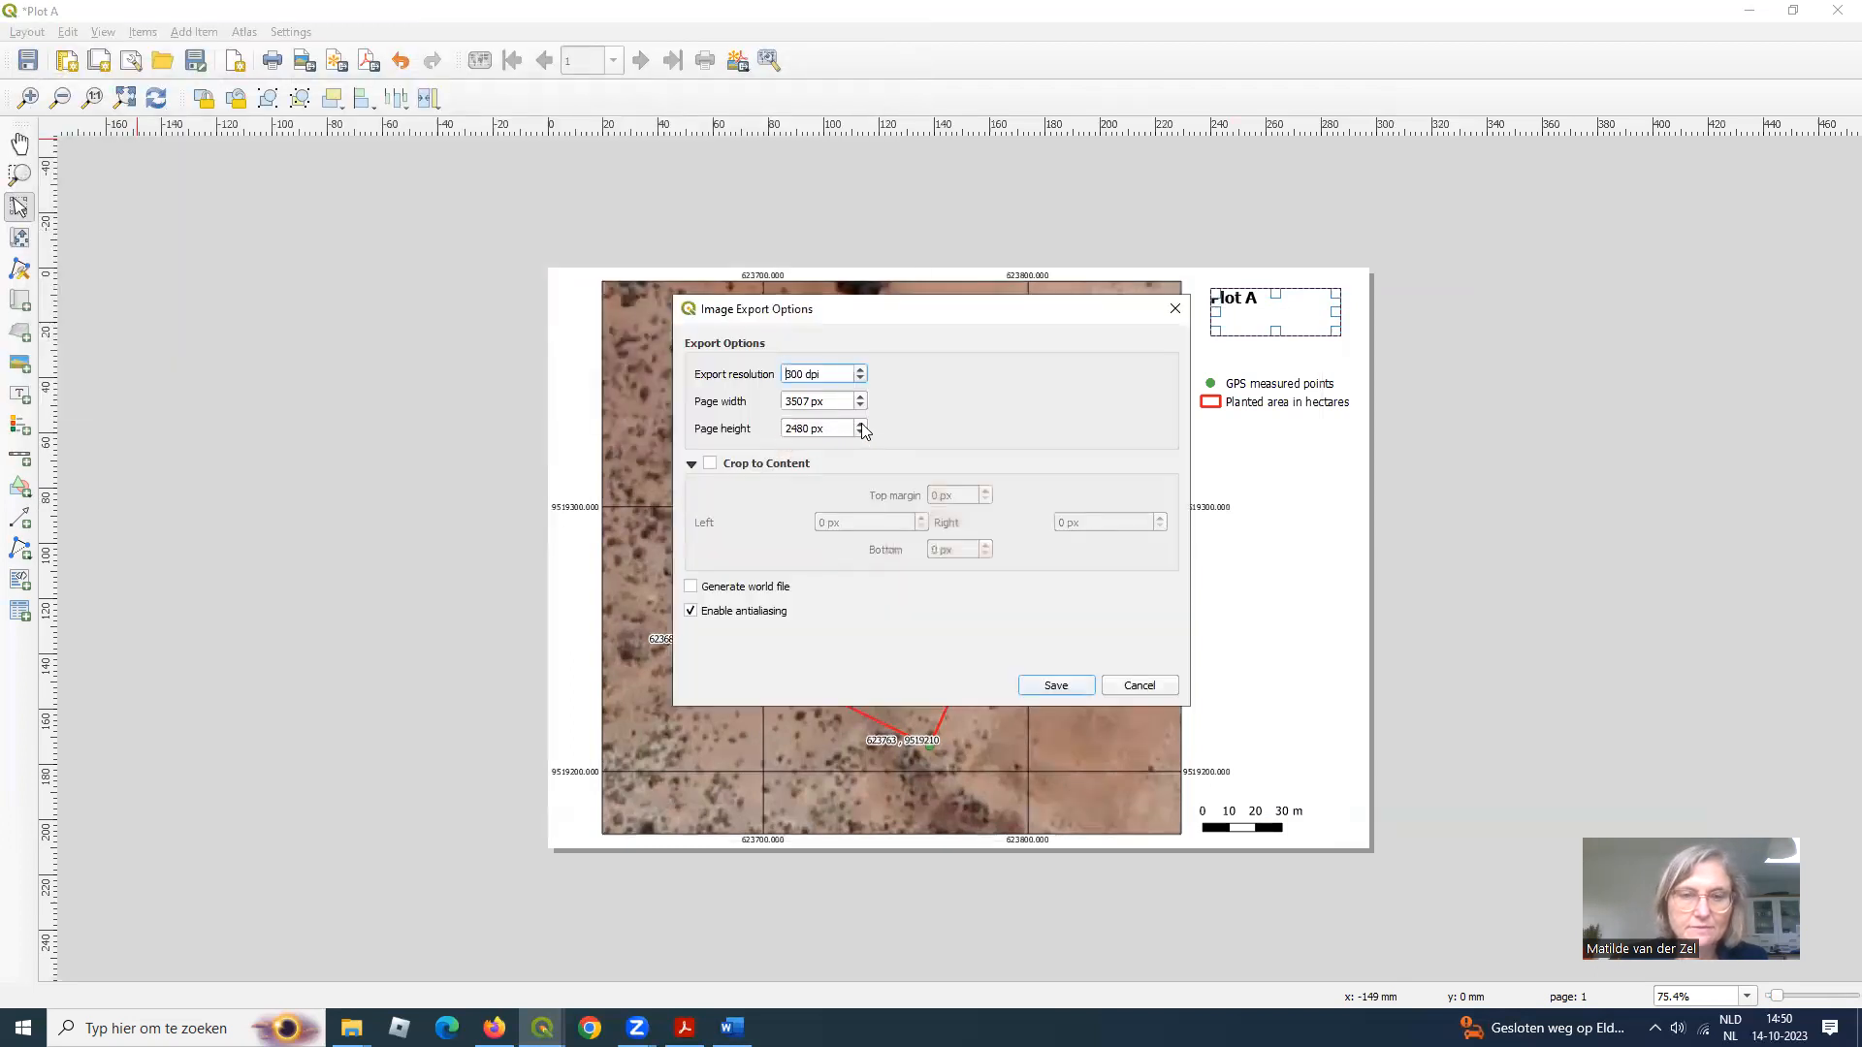
pyautogui.click(1079, 689)
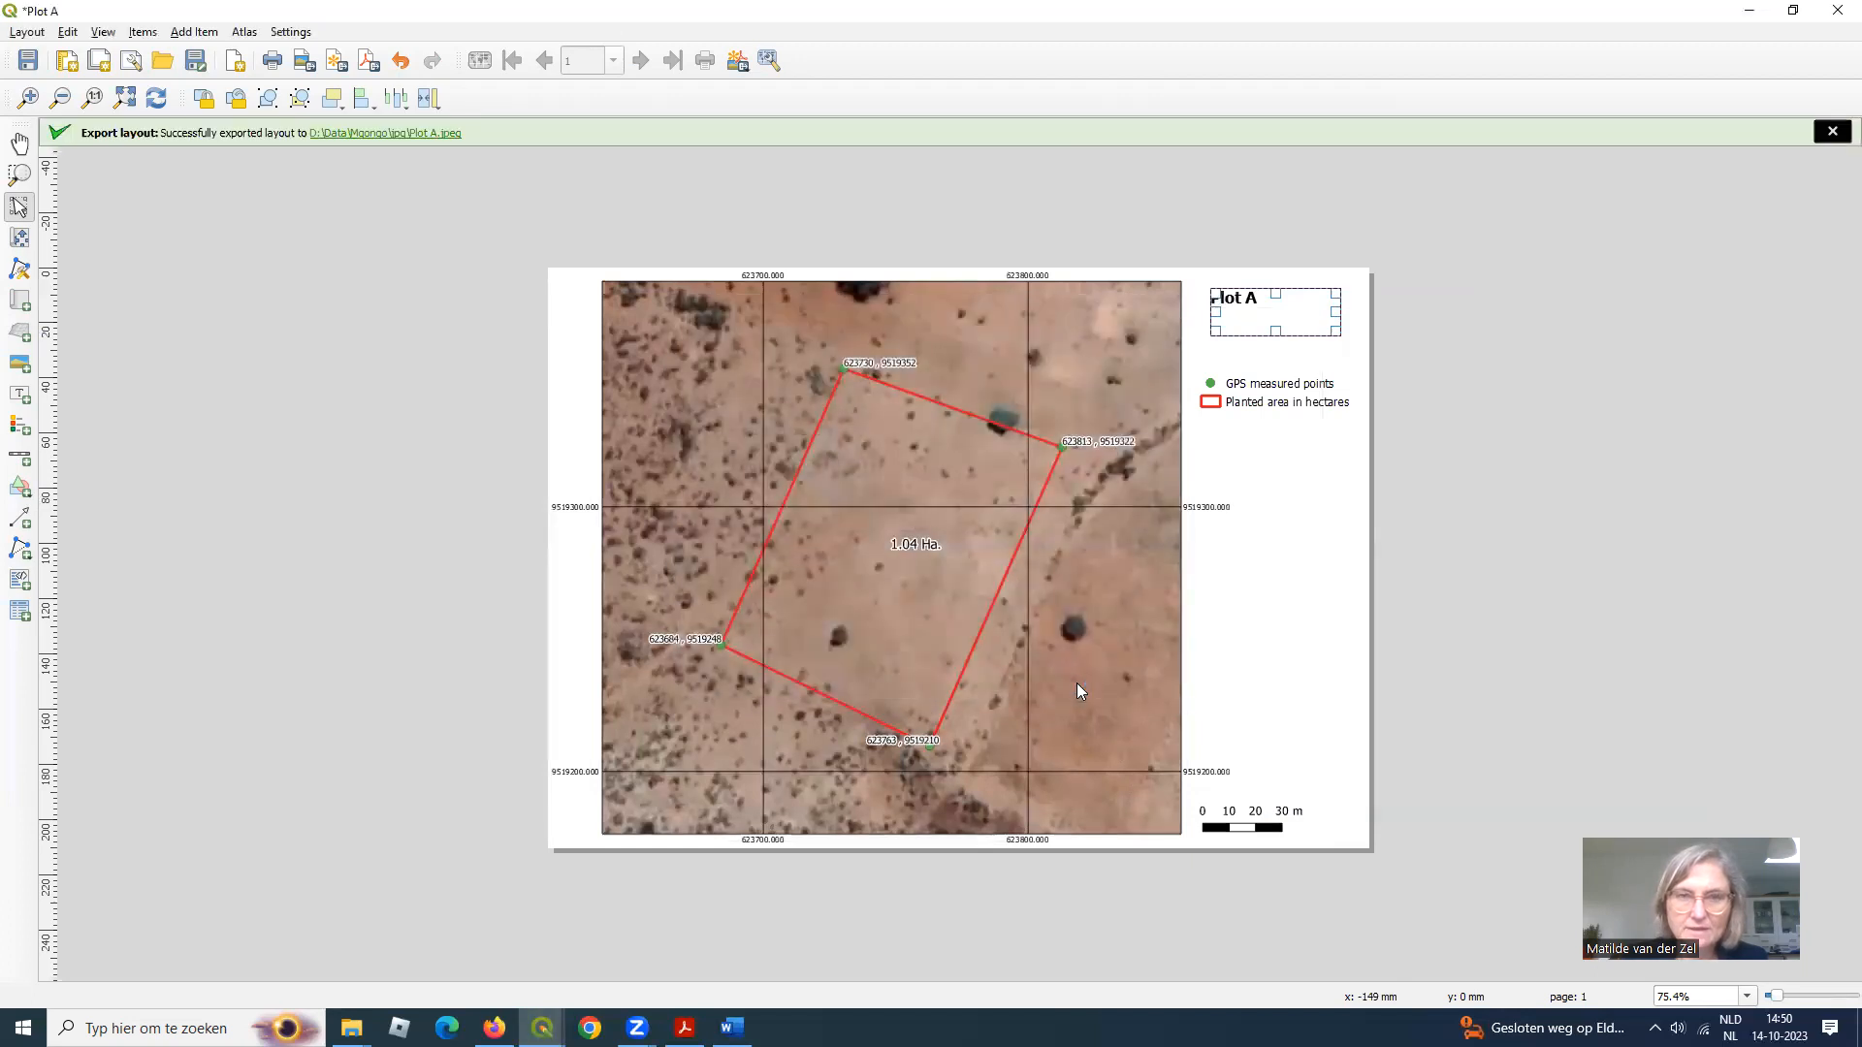
# - Open the exported Plot A image from its folder to check the map, and close it again
pyautogui.click(362, 136)
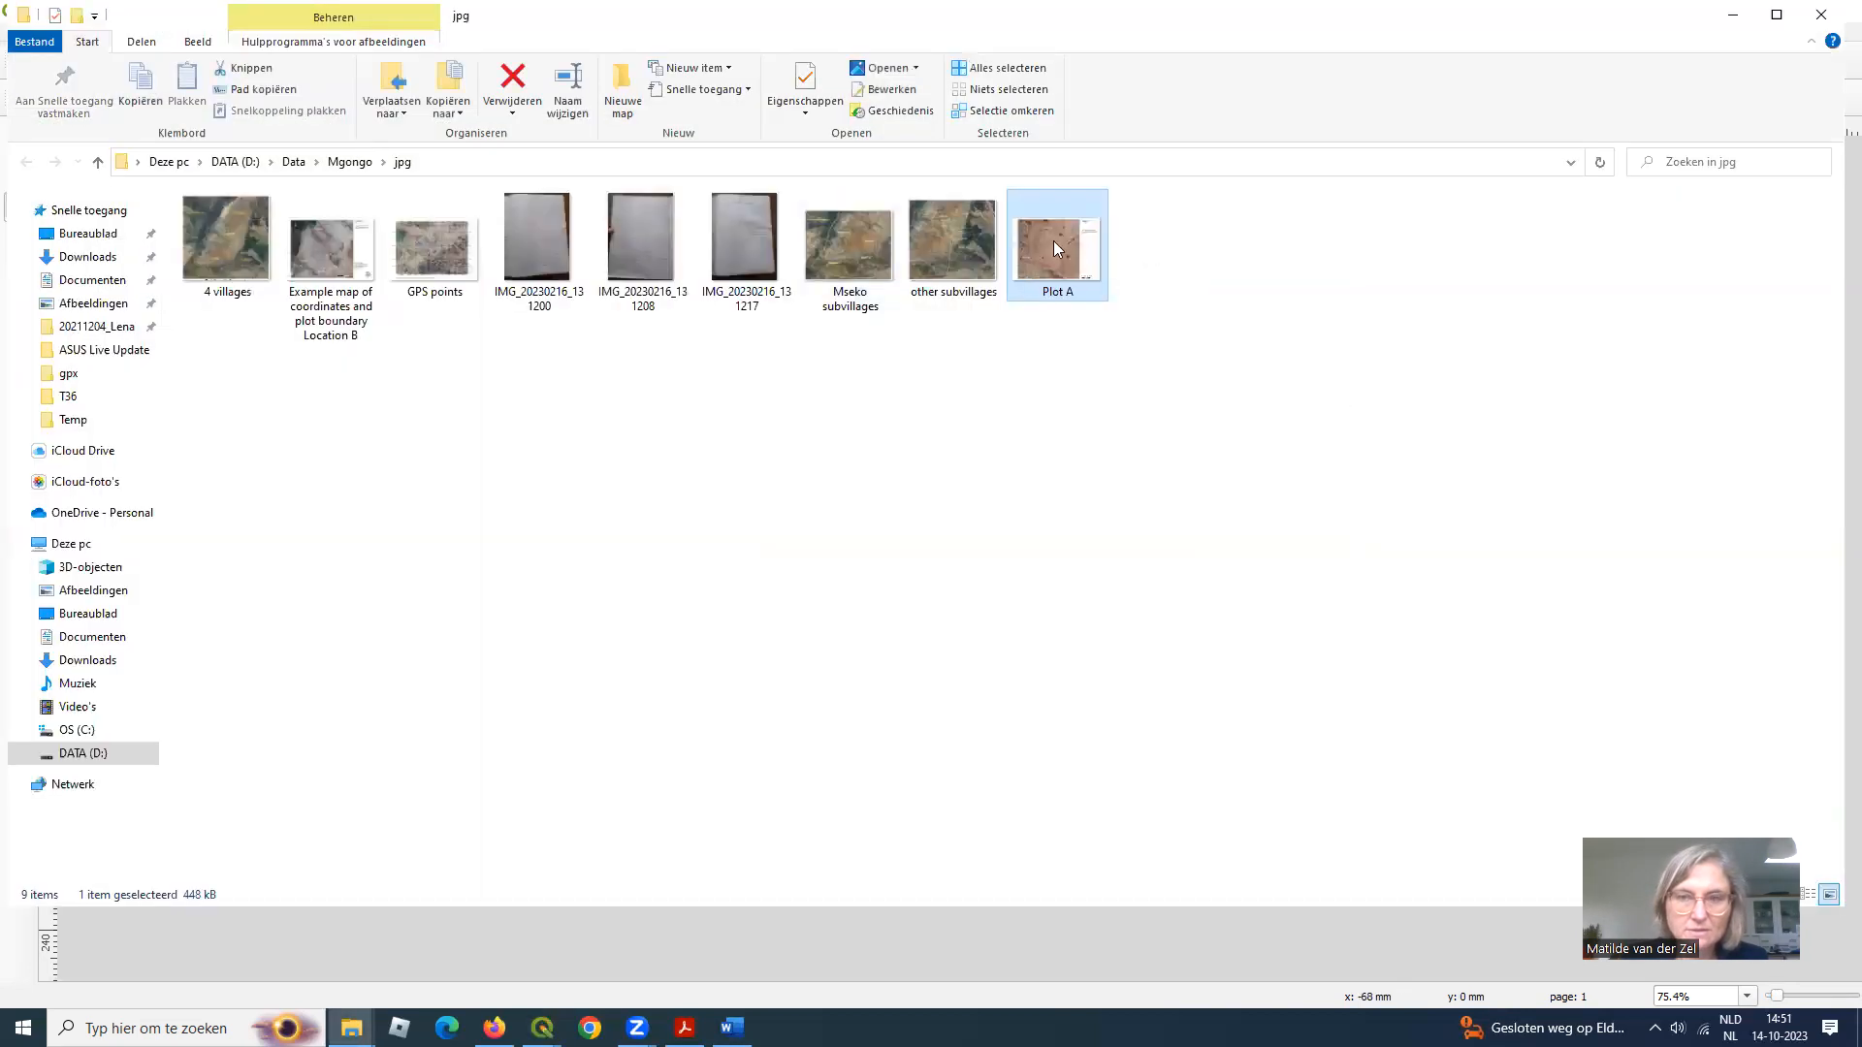
pyautogui.doubleClick(1054, 242)
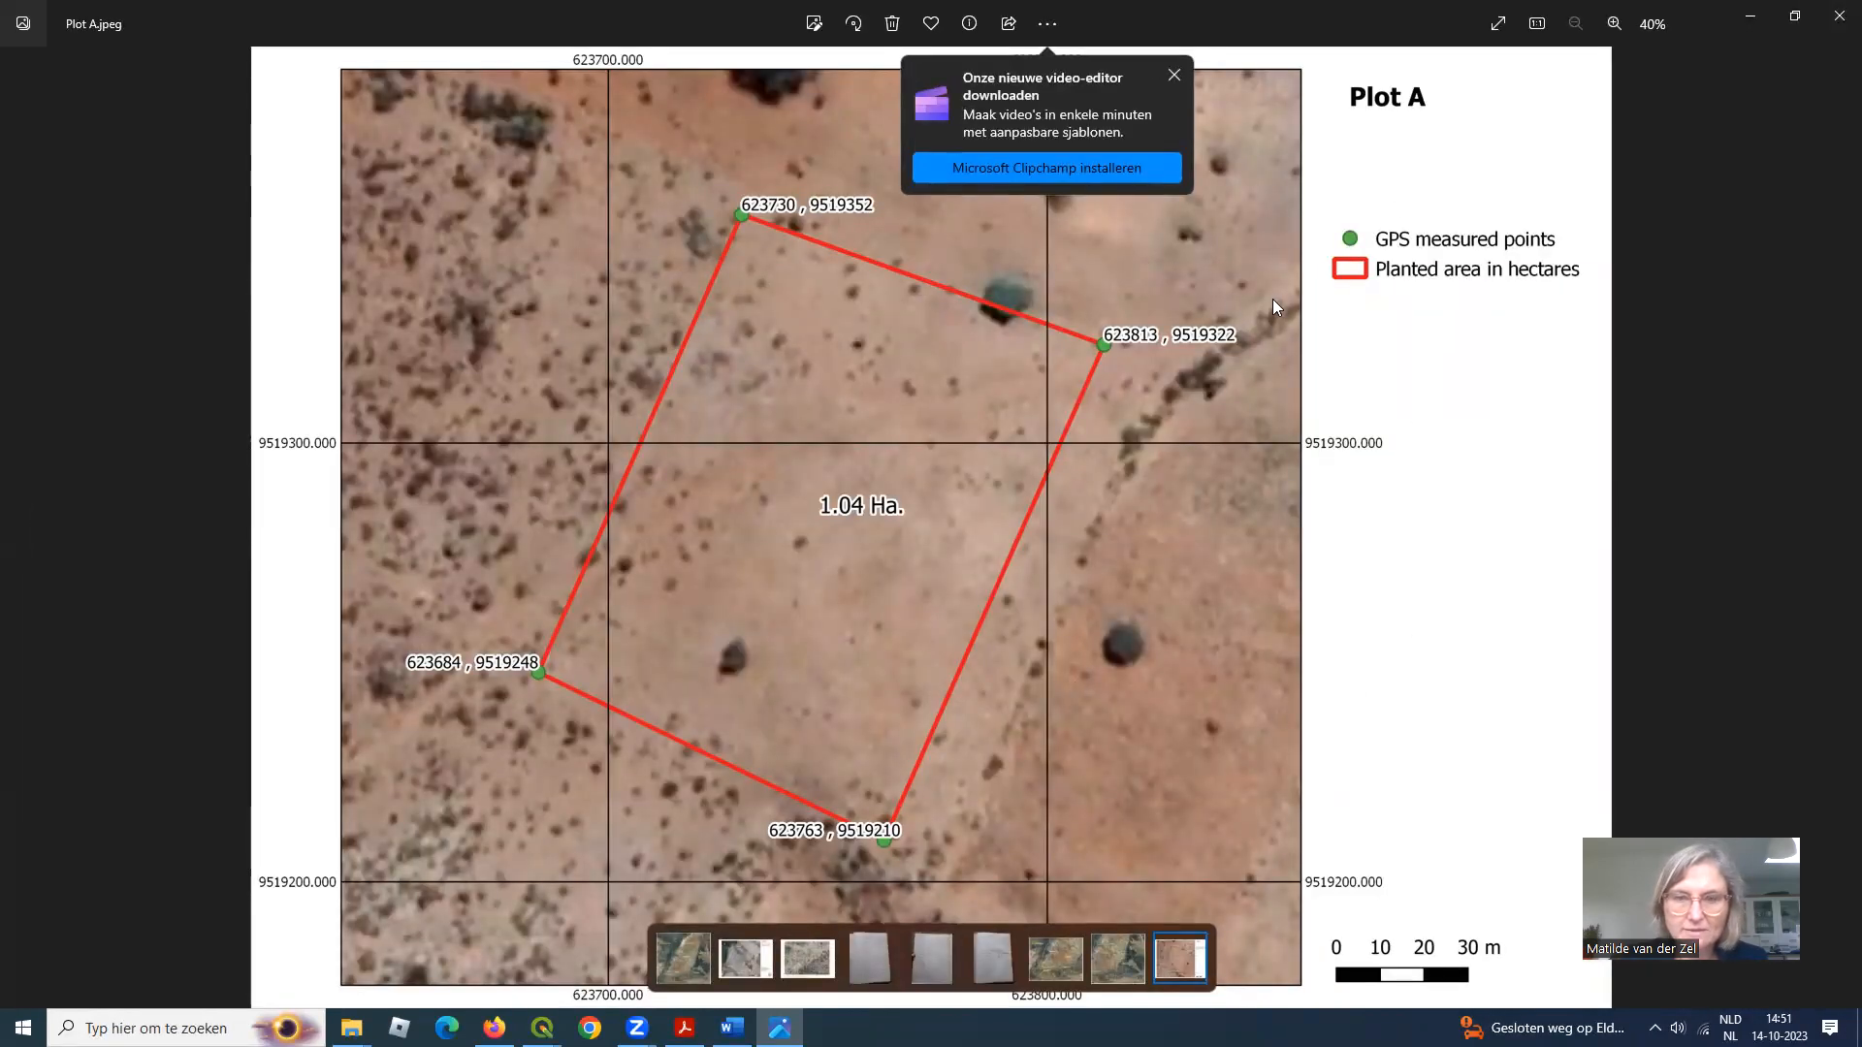
pyautogui.click(1836, 18)
pyautogui.click(1733, 15)
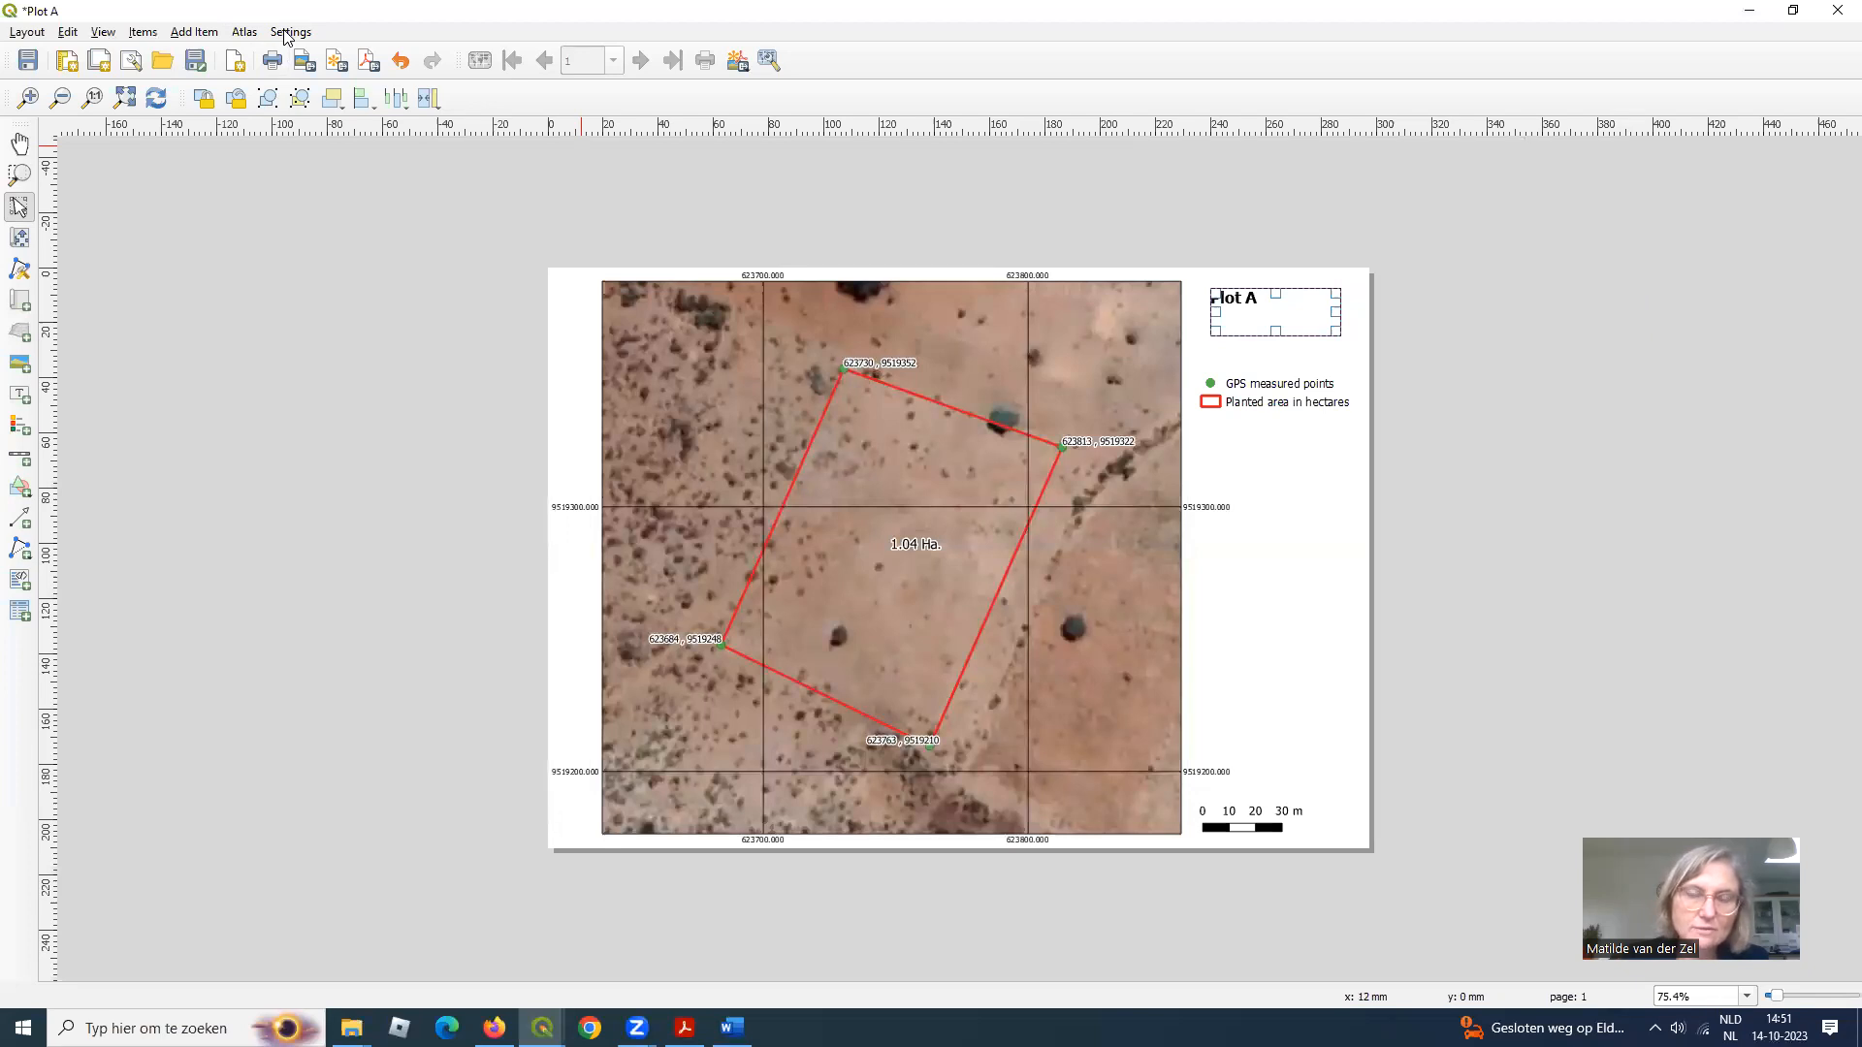
# - Save the project from the Plot A layout, and close the layout and the Layout Manager
pyautogui.moveTo(278, 13); pyautogui.dragTo(368, 137)
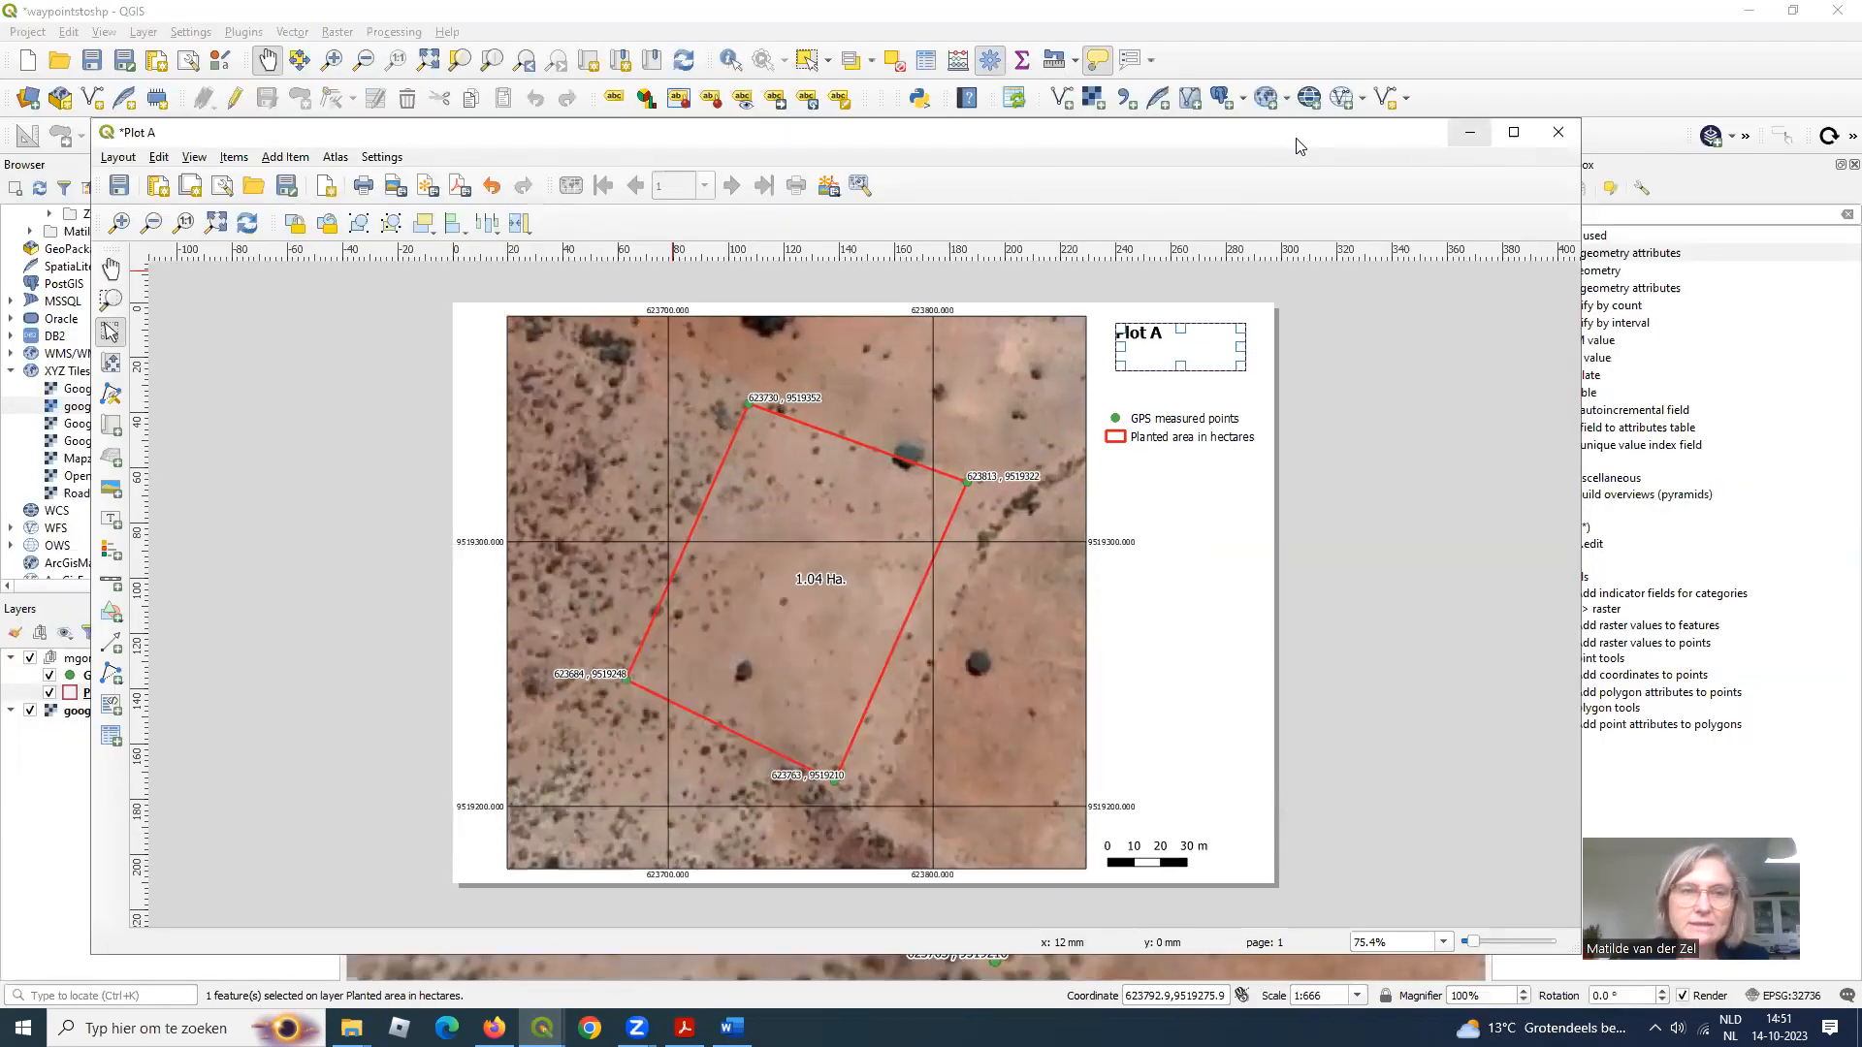
pyautogui.click(119, 186)
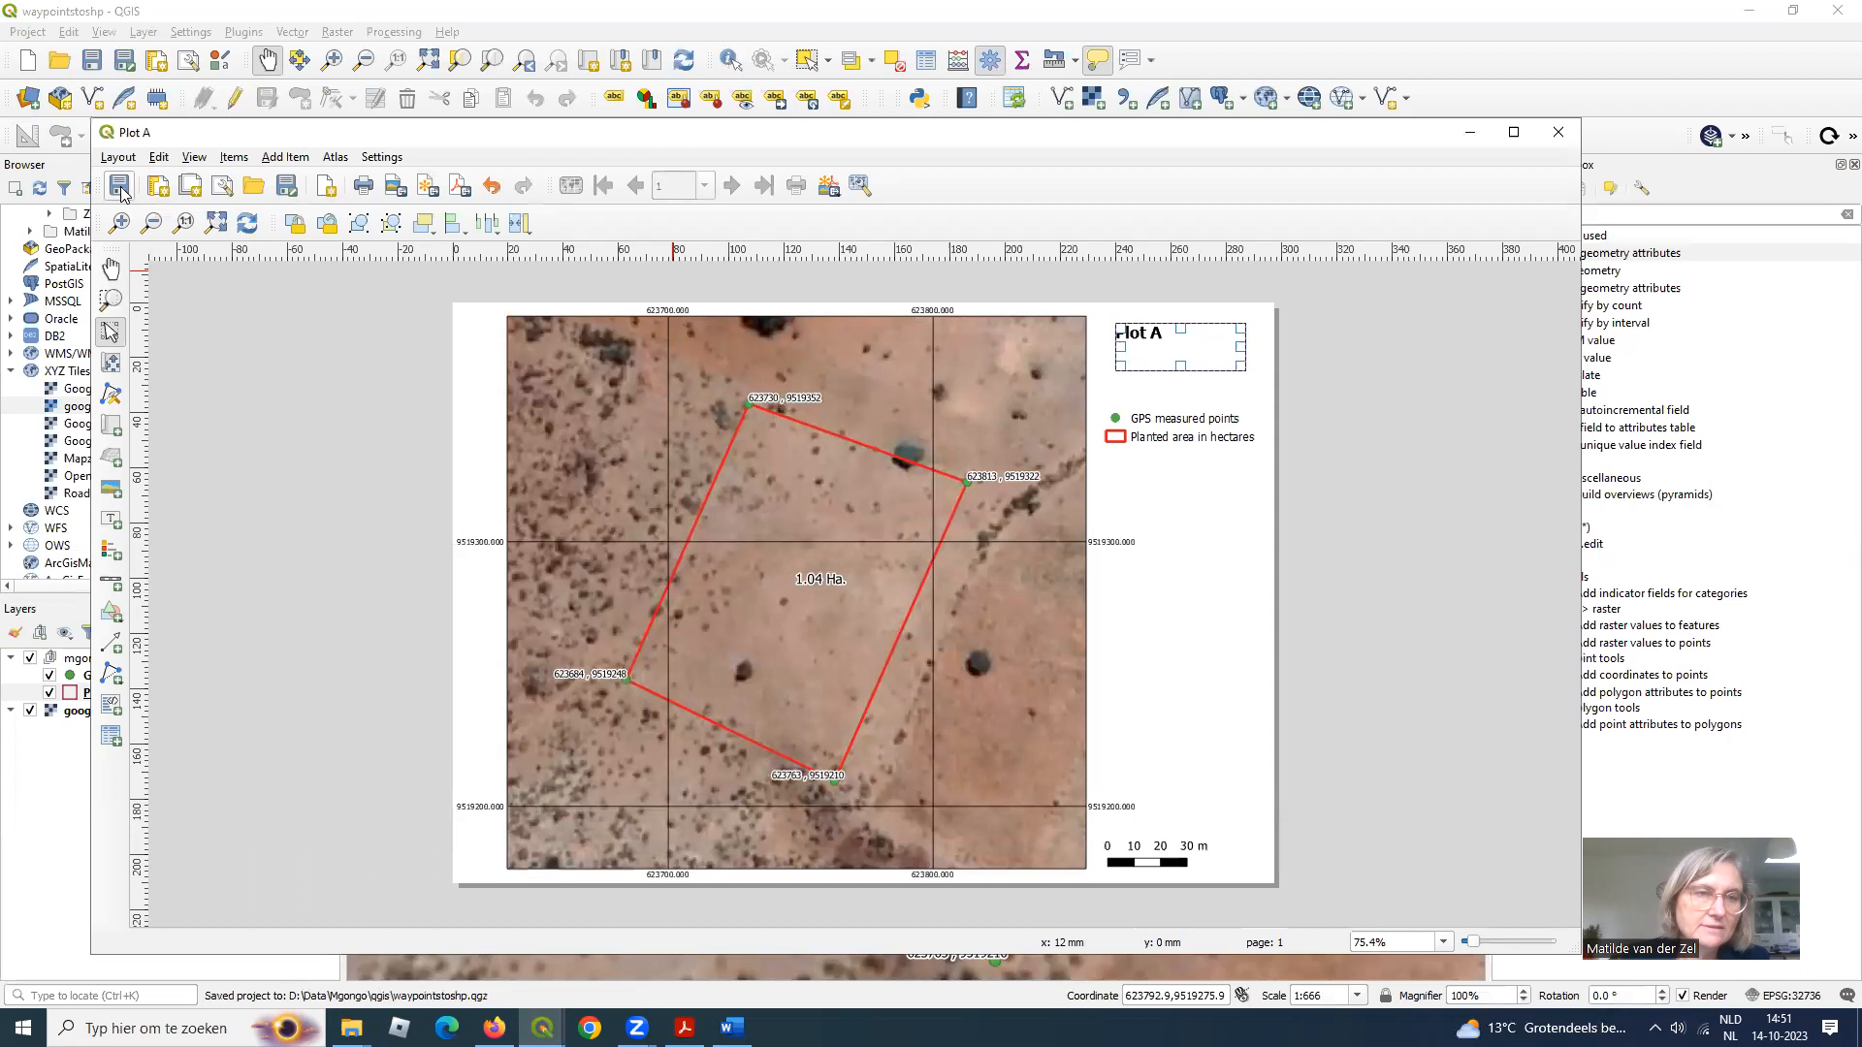
pyautogui.click(1558, 135)
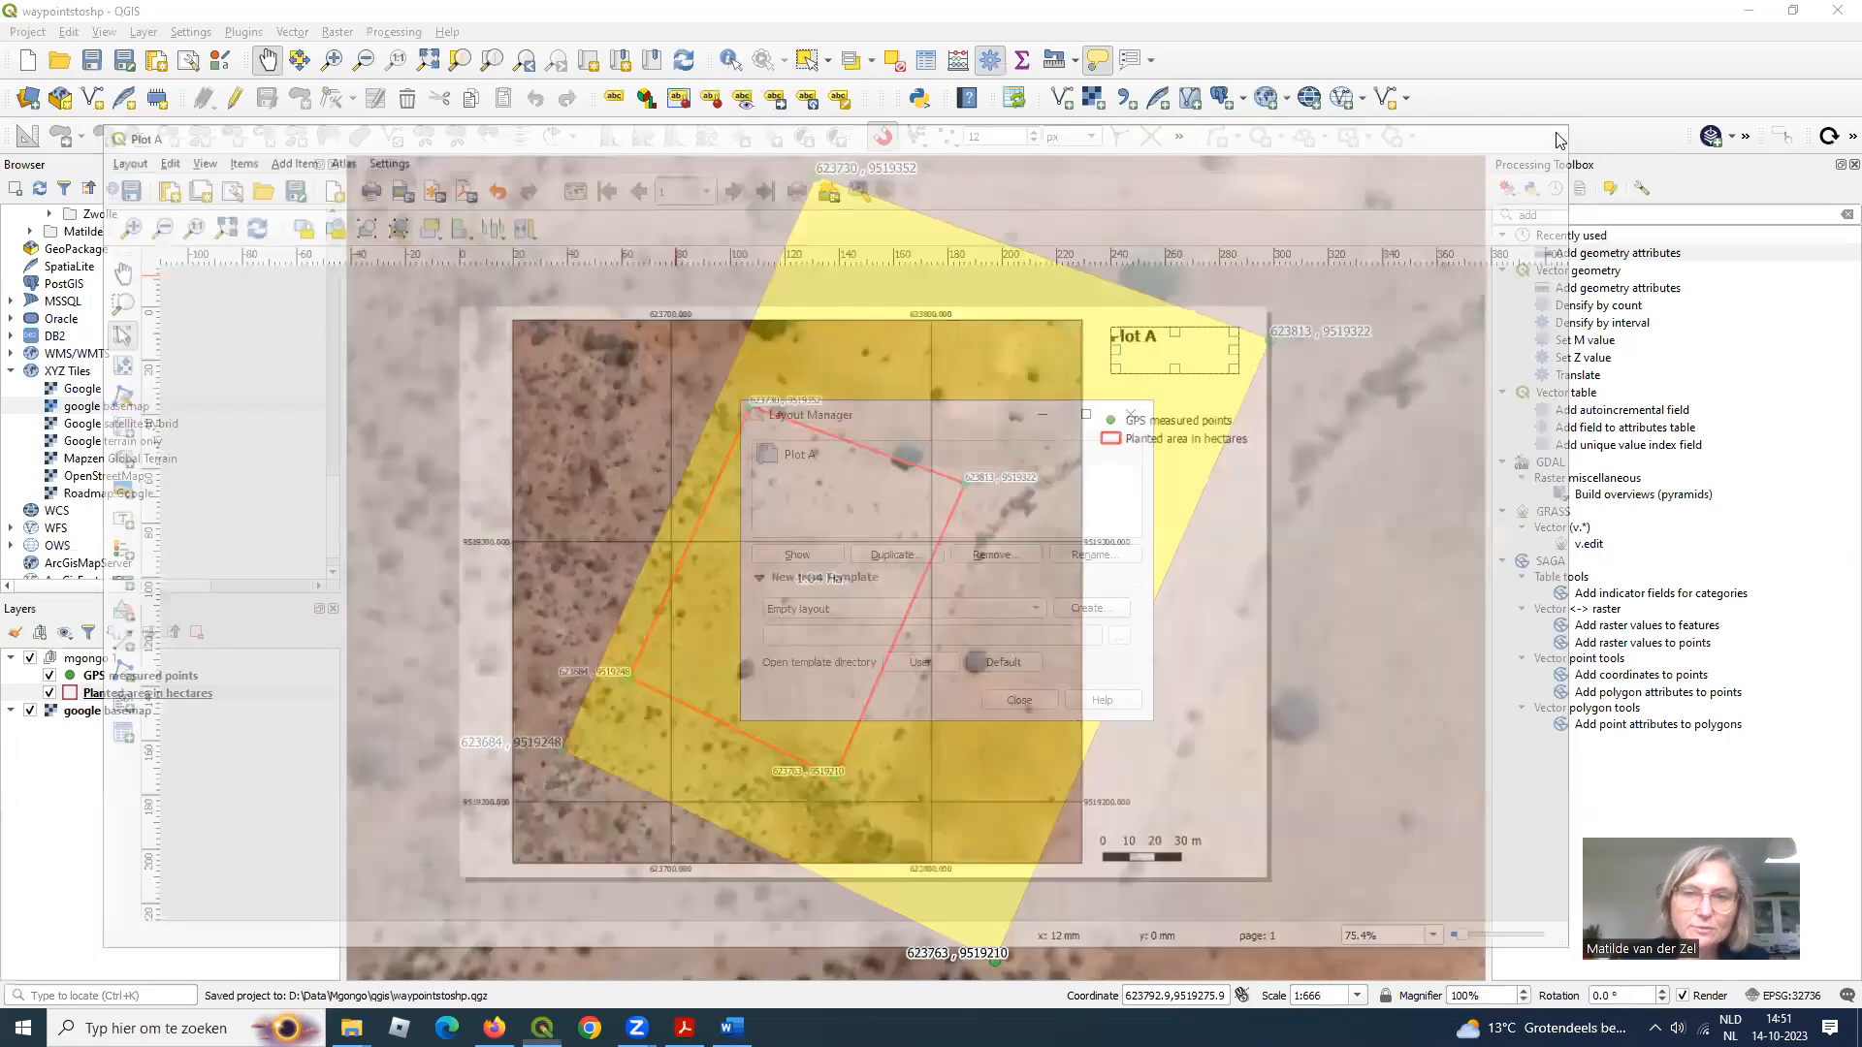
pyautogui.click(1131, 415)
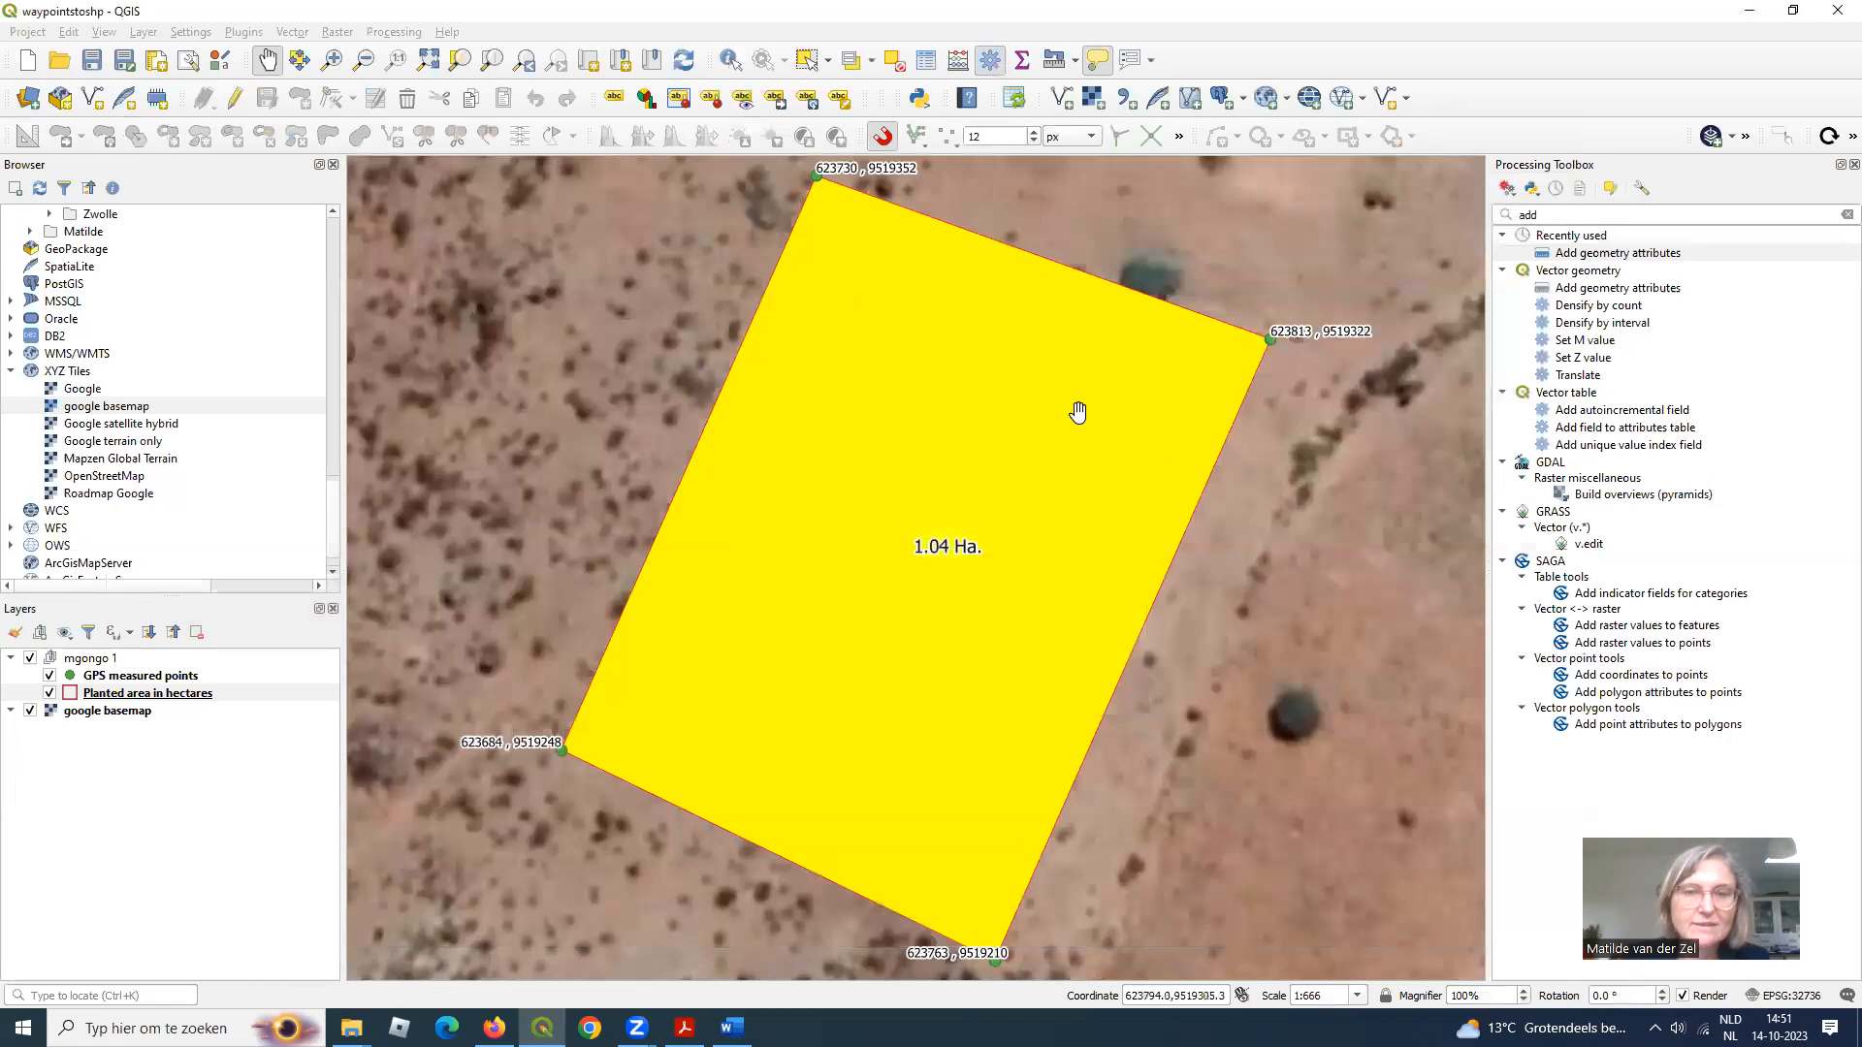
# - Deselect the highlighted plot A polygon in the main map
pyautogui.doubleClick(318, 20)
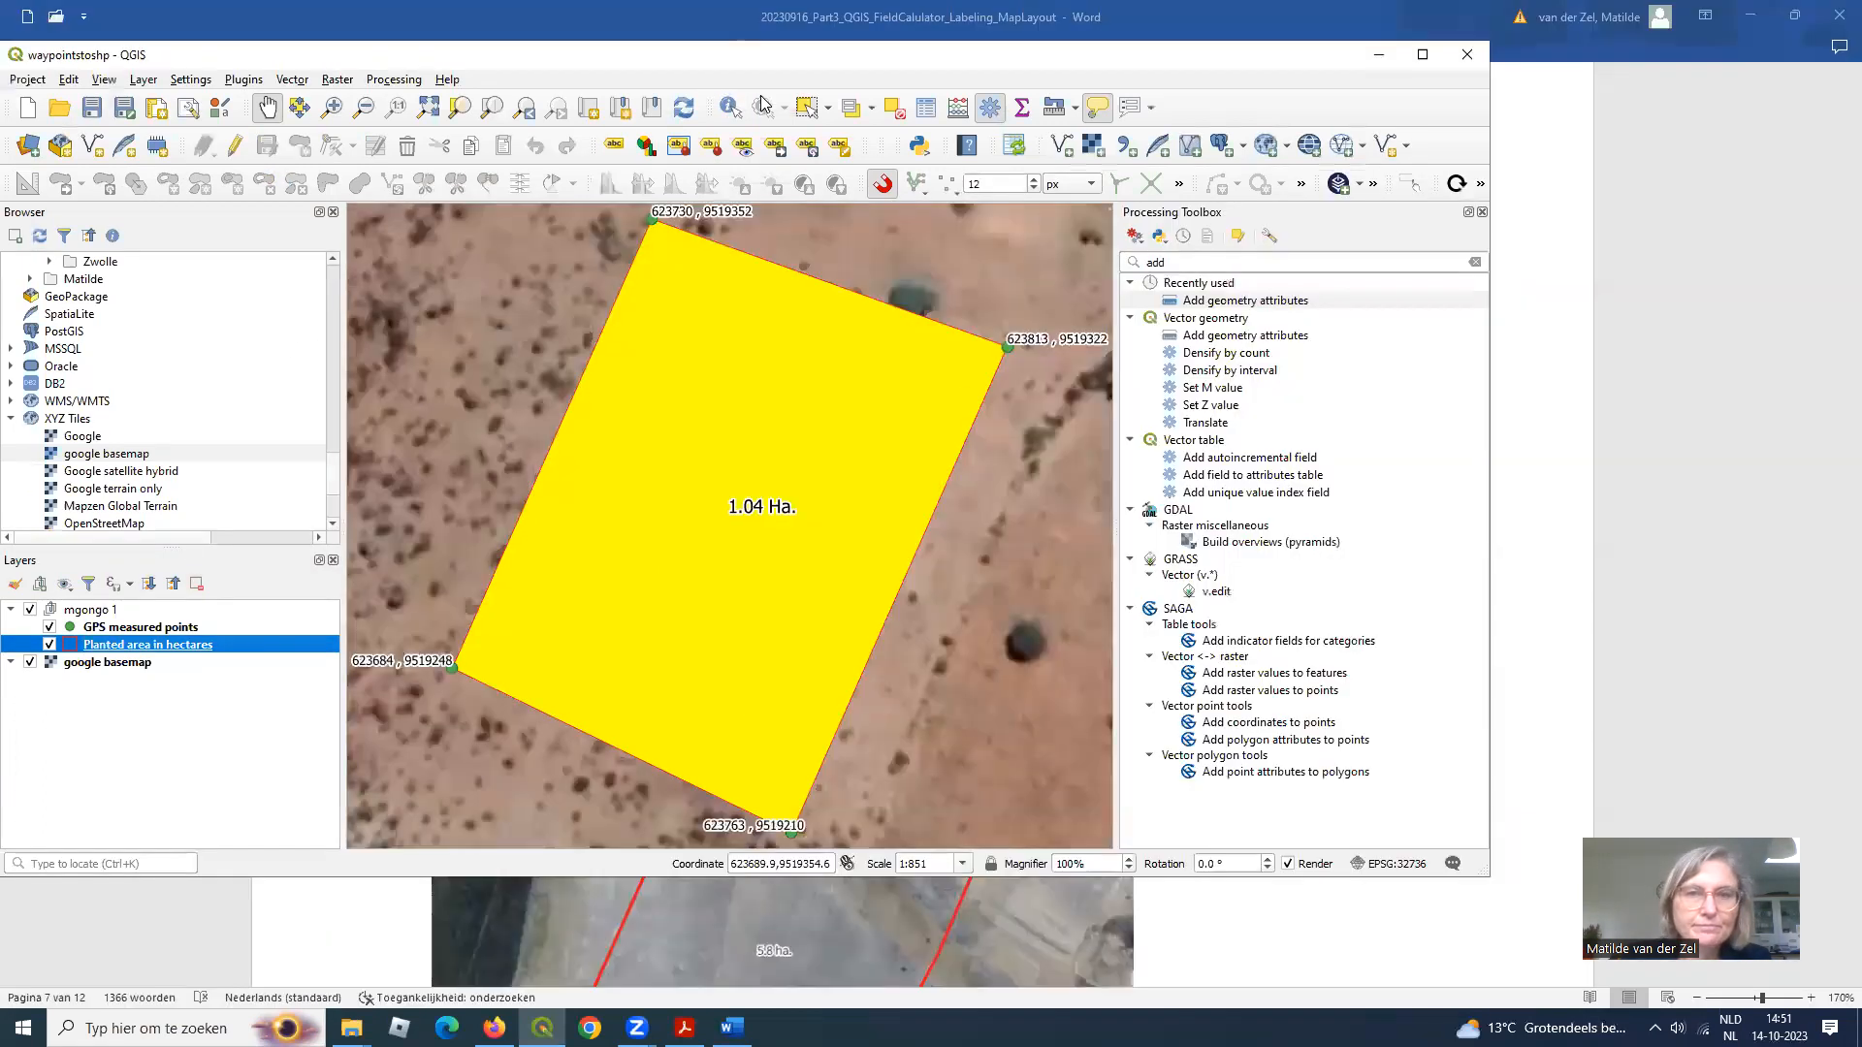
pyautogui.click(893, 108)
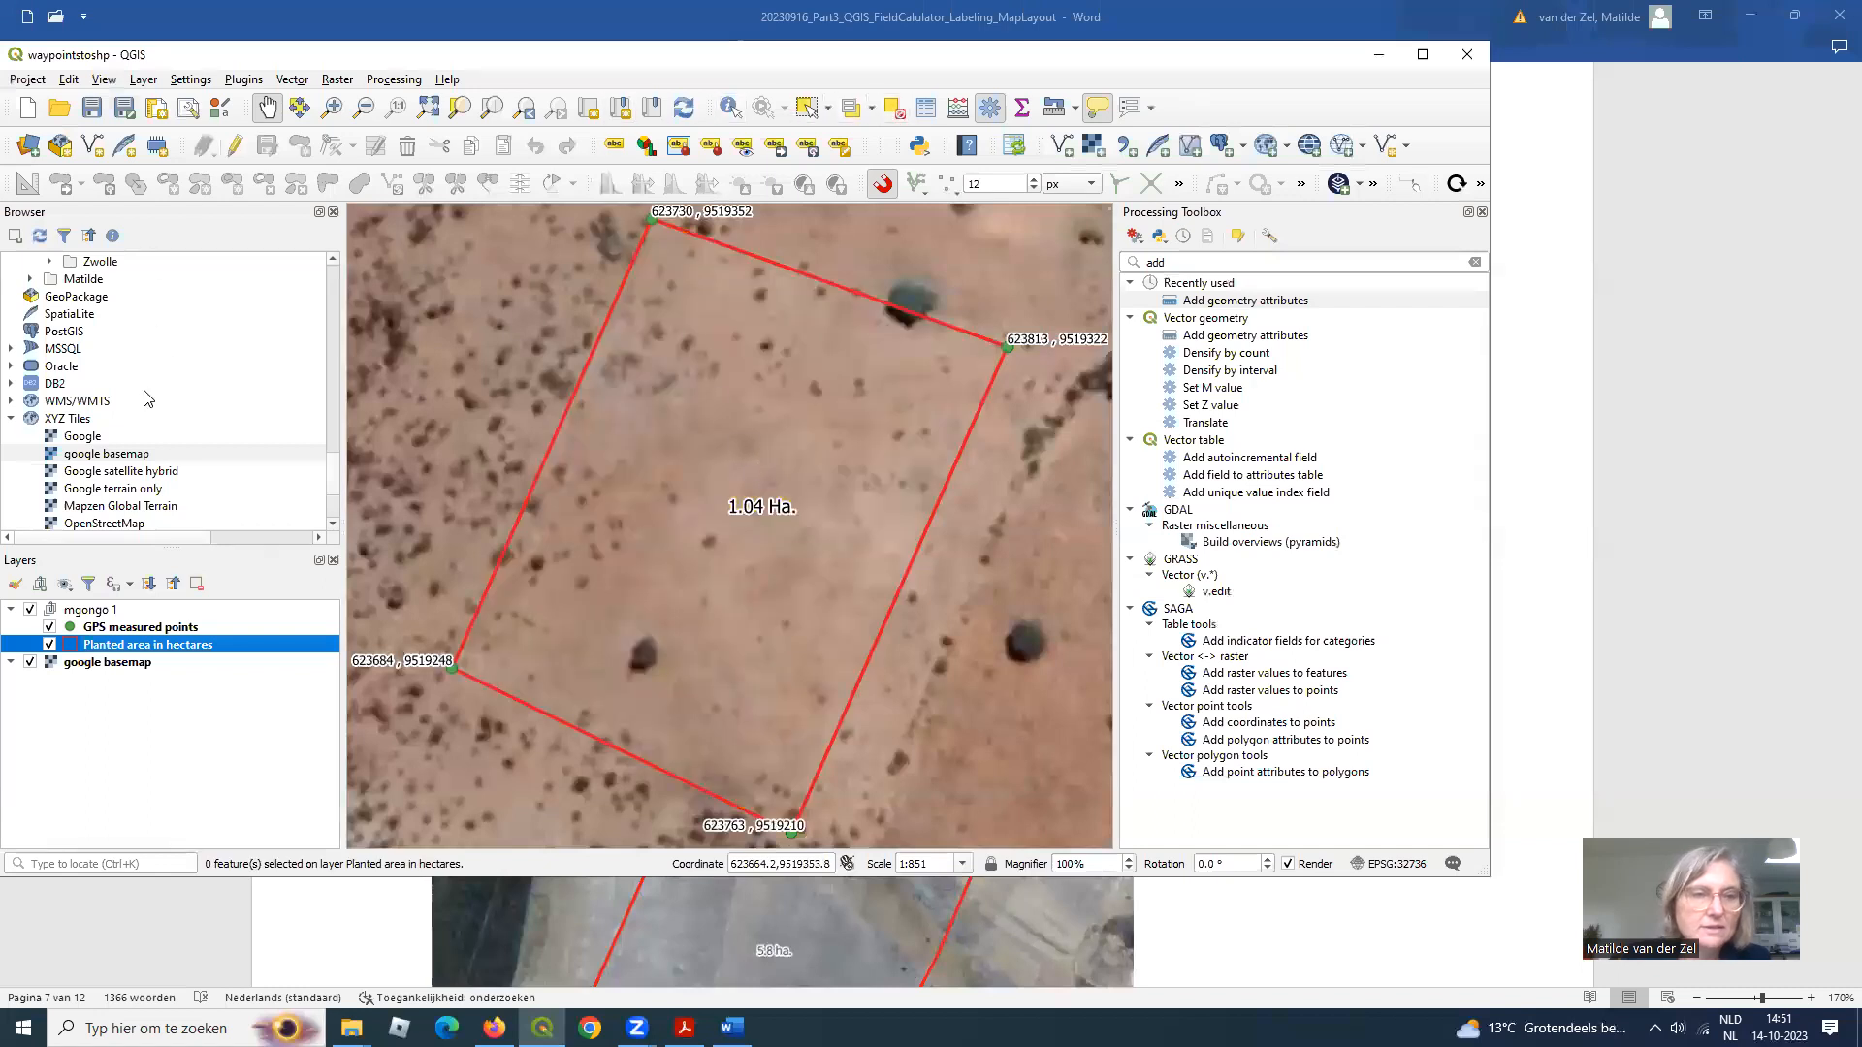
pyautogui.click(1422, 54)
# - Select plot B in the attribute table of Planted area in hectares and zoom the map to it
pyautogui.scroll(-1, 950, 488)
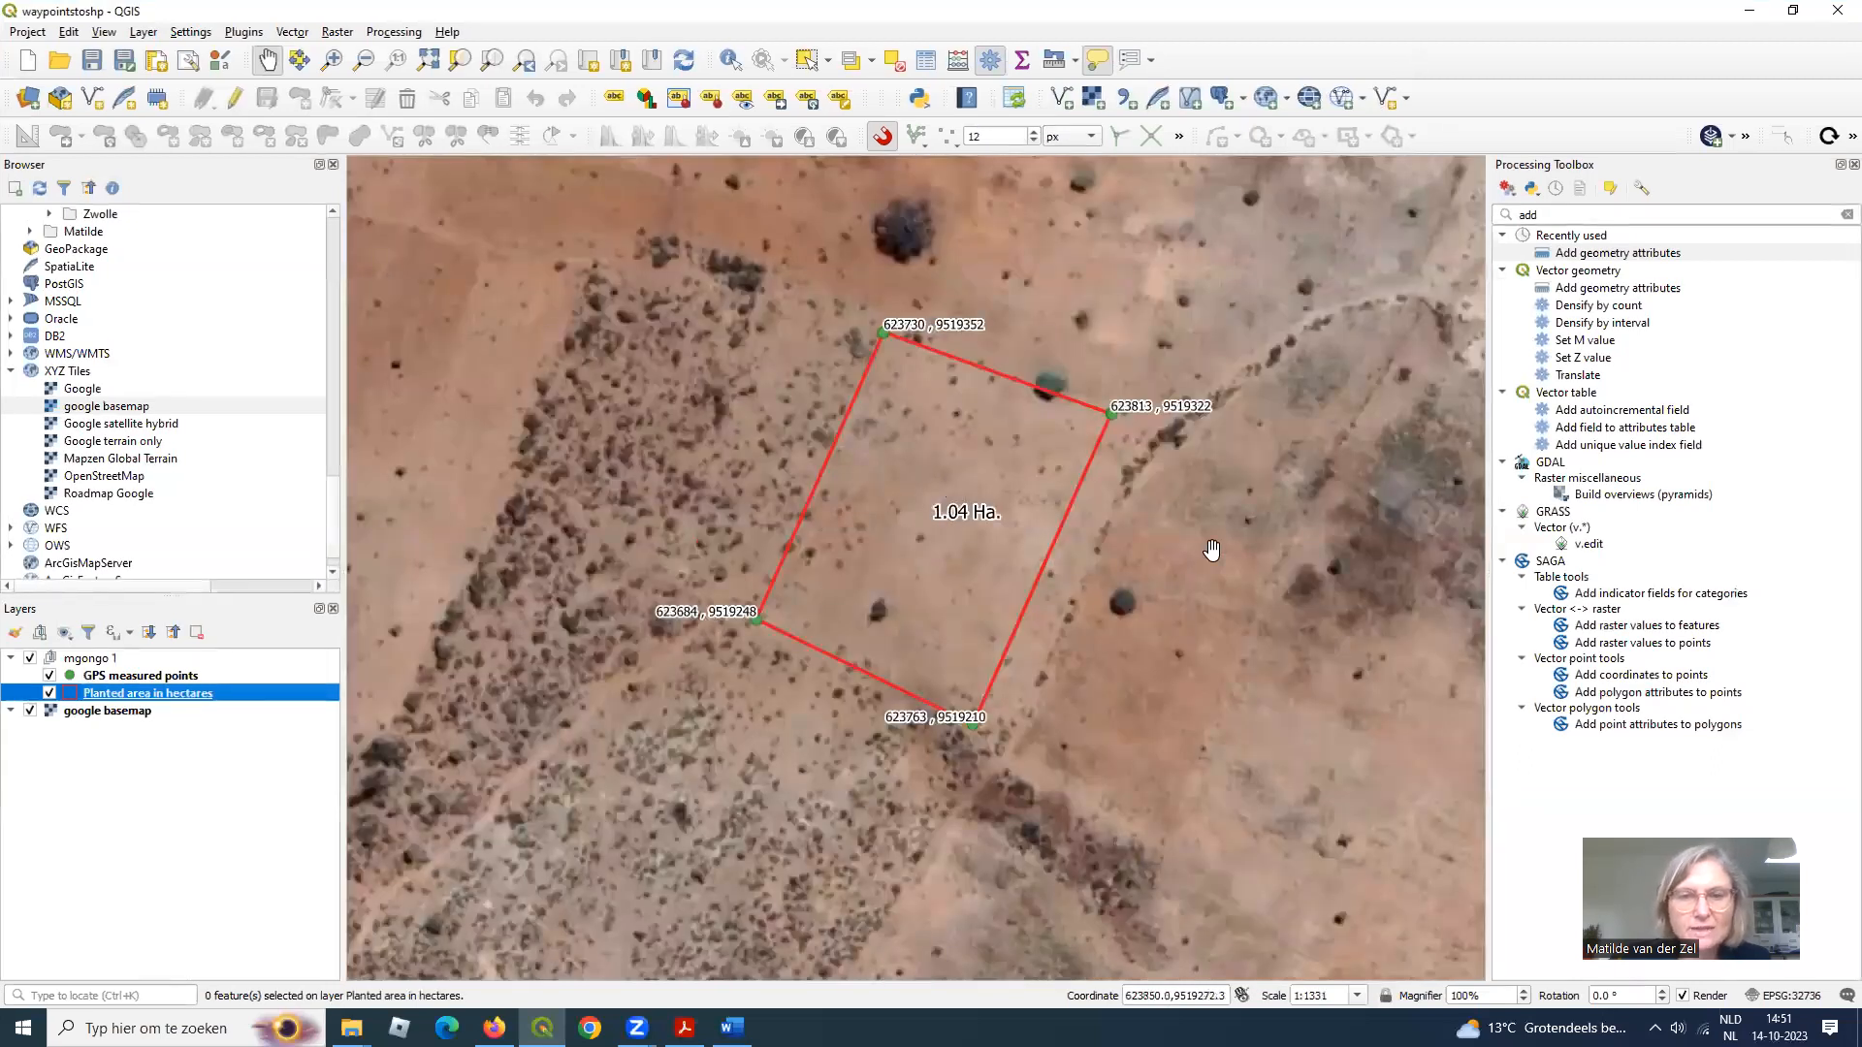
pyautogui.scroll(-2, 1198, 582)
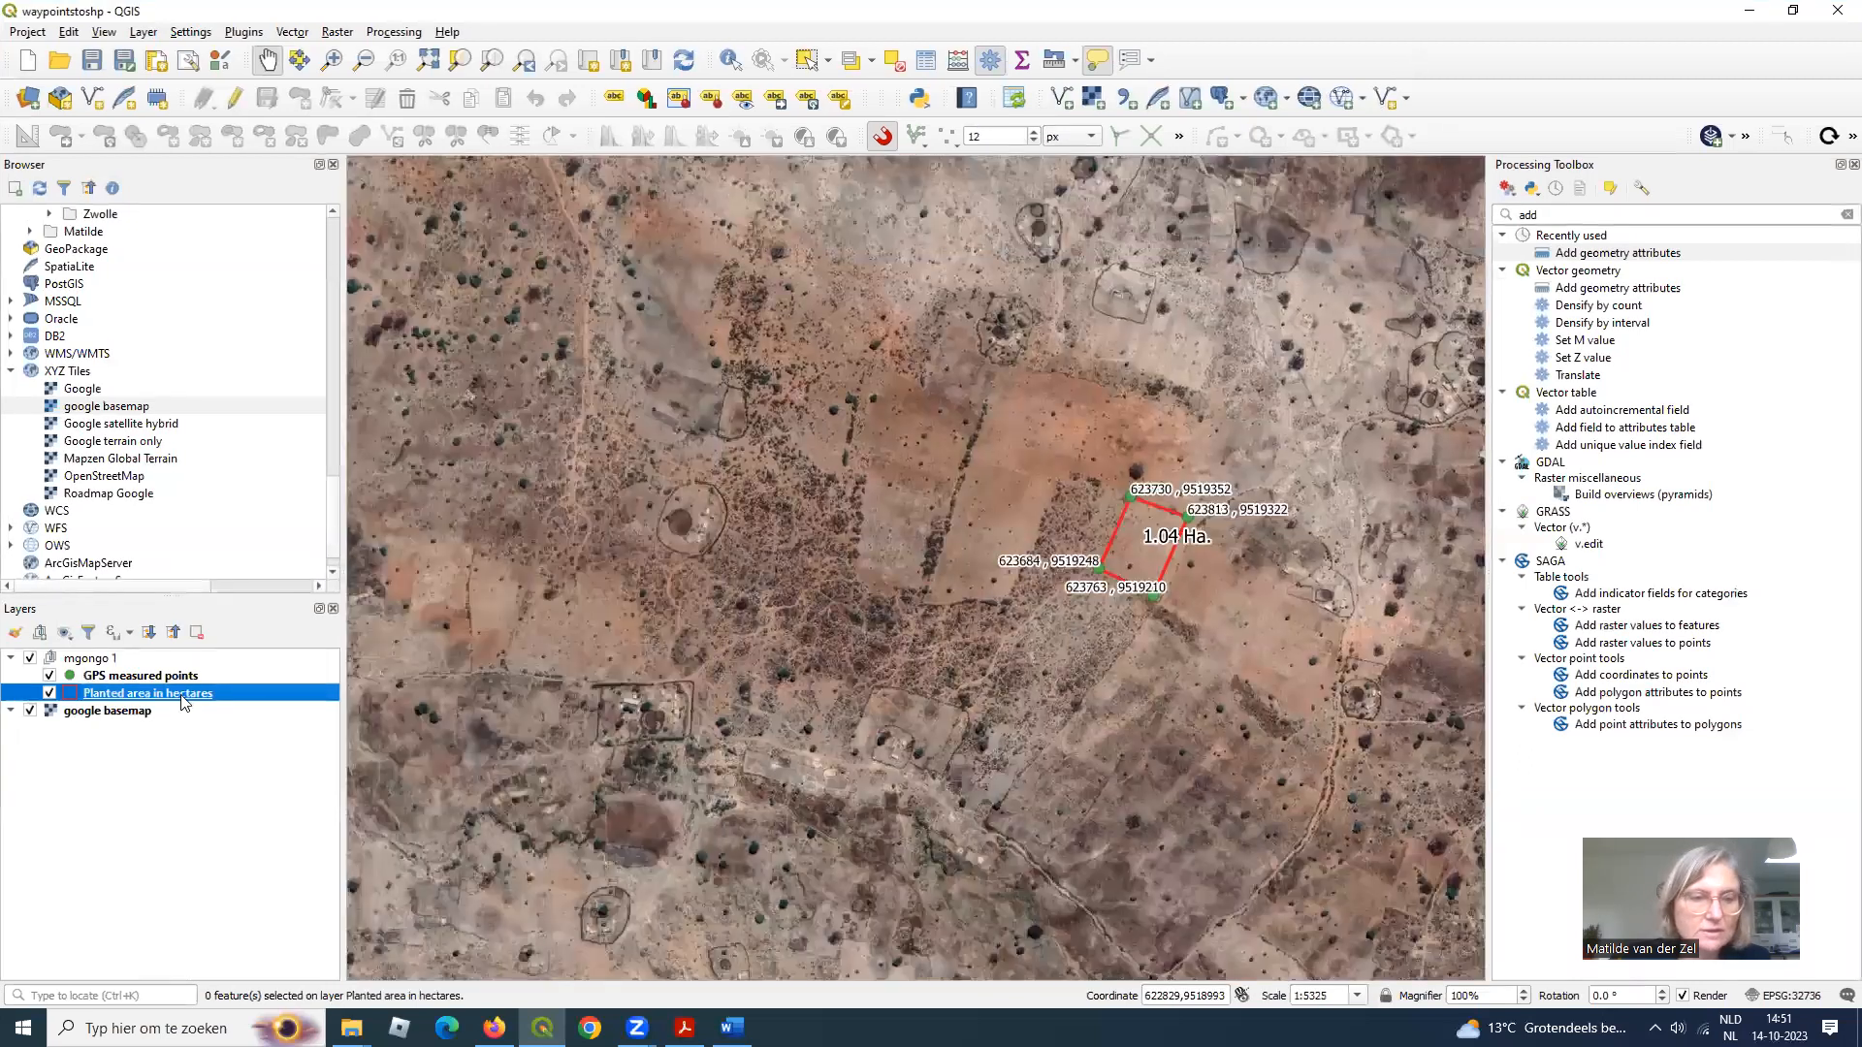
pyautogui.rightClick(183, 701)
pyautogui.click(244, 519)
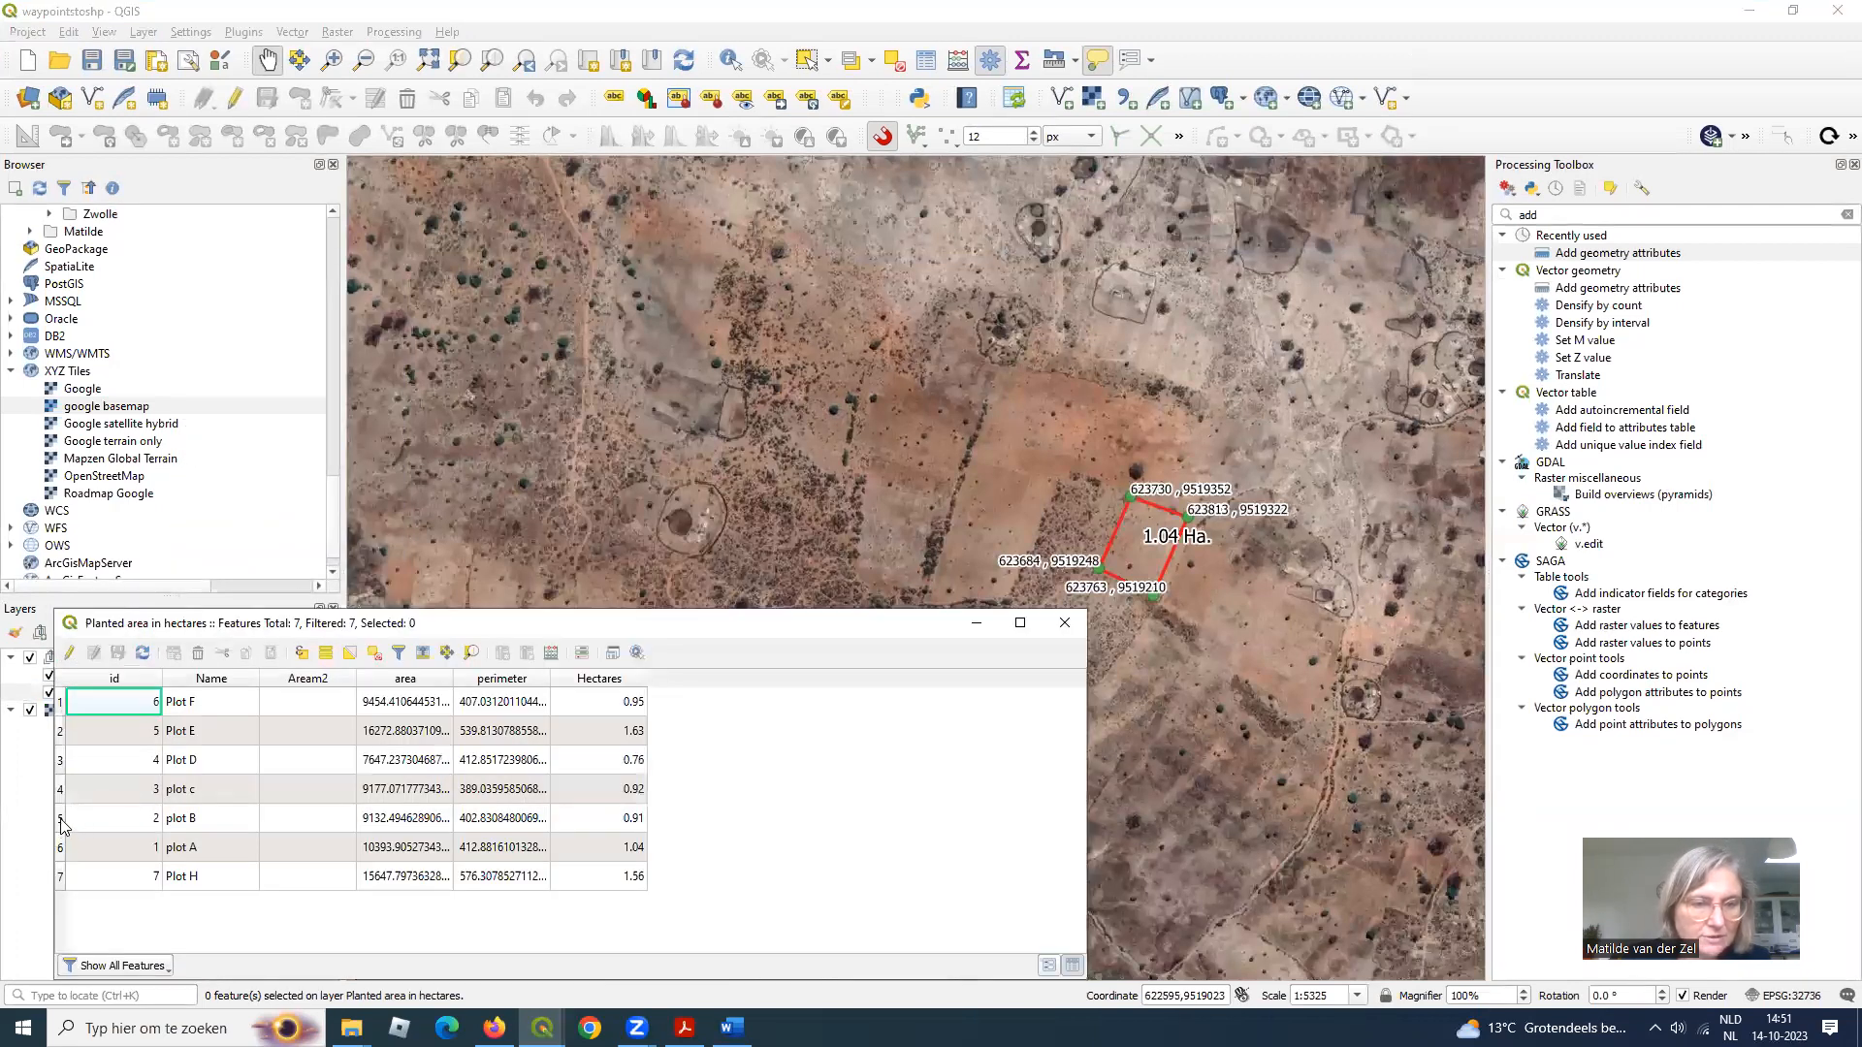
pyautogui.click(61, 819)
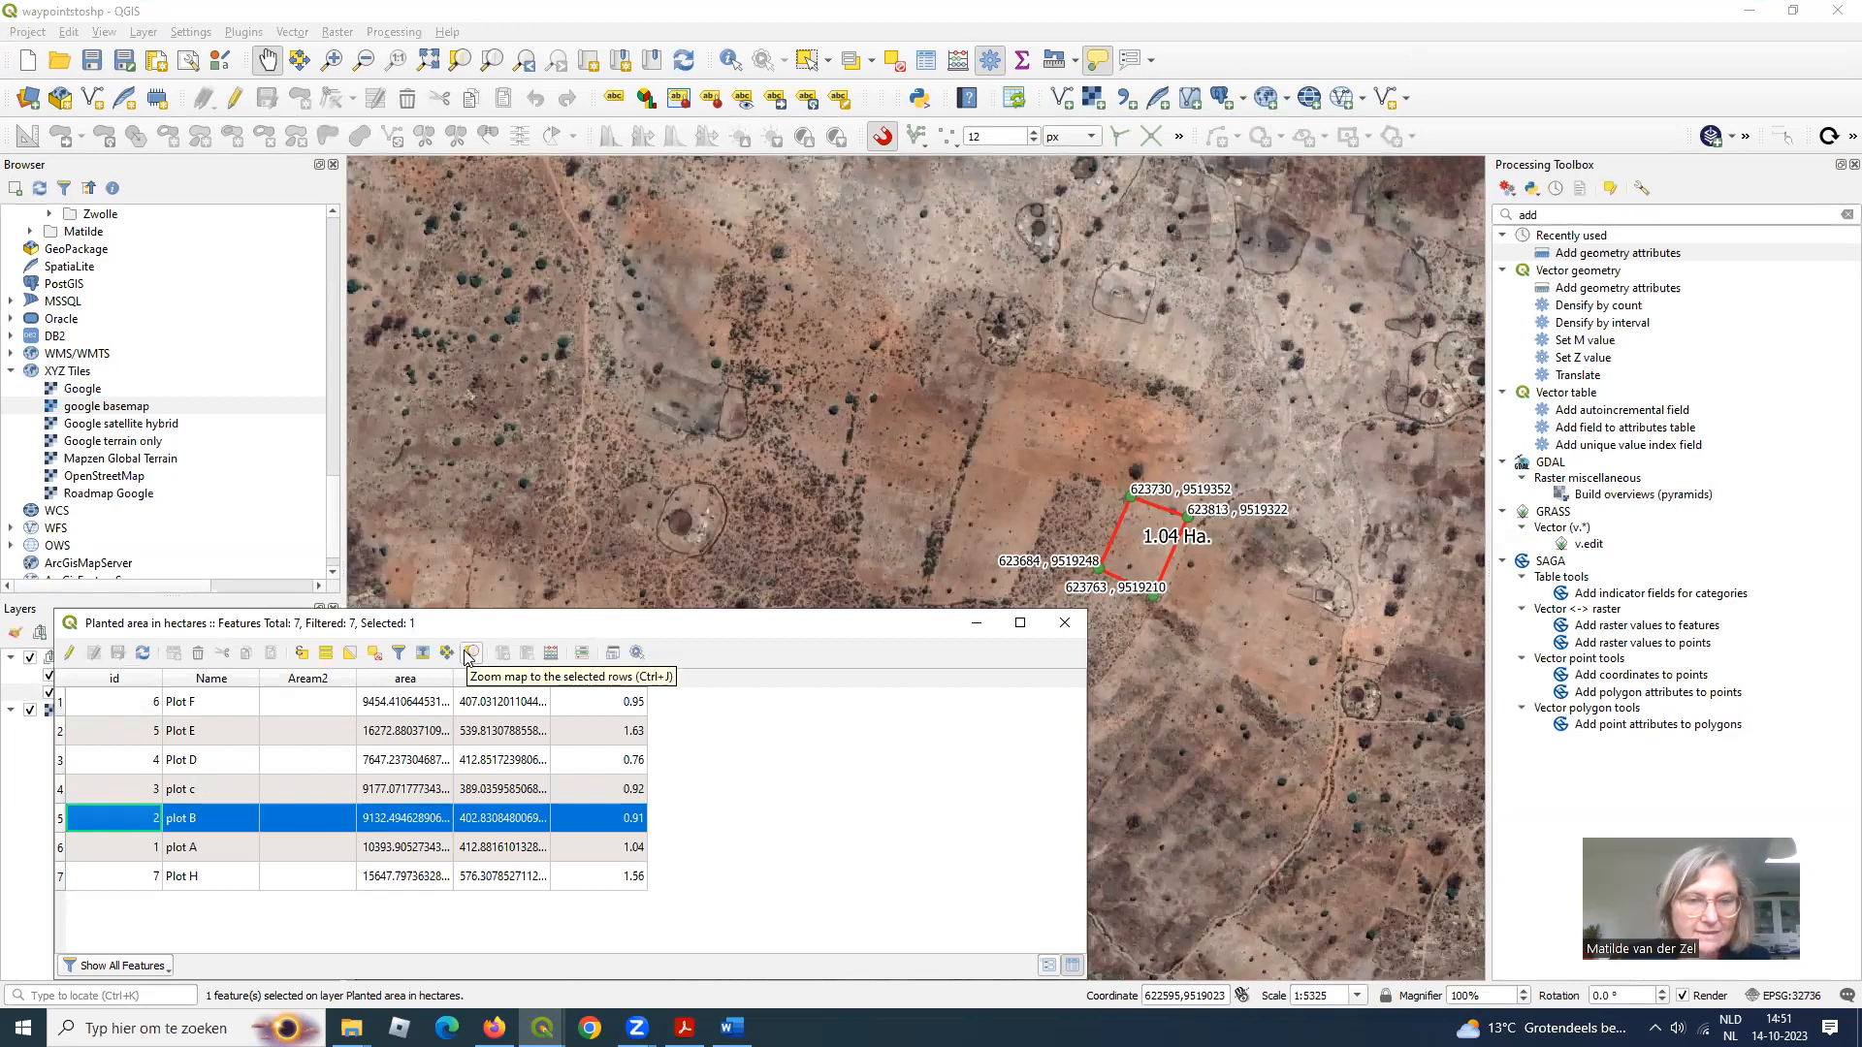
pyautogui.click(471, 654)
pyautogui.click(1064, 623)
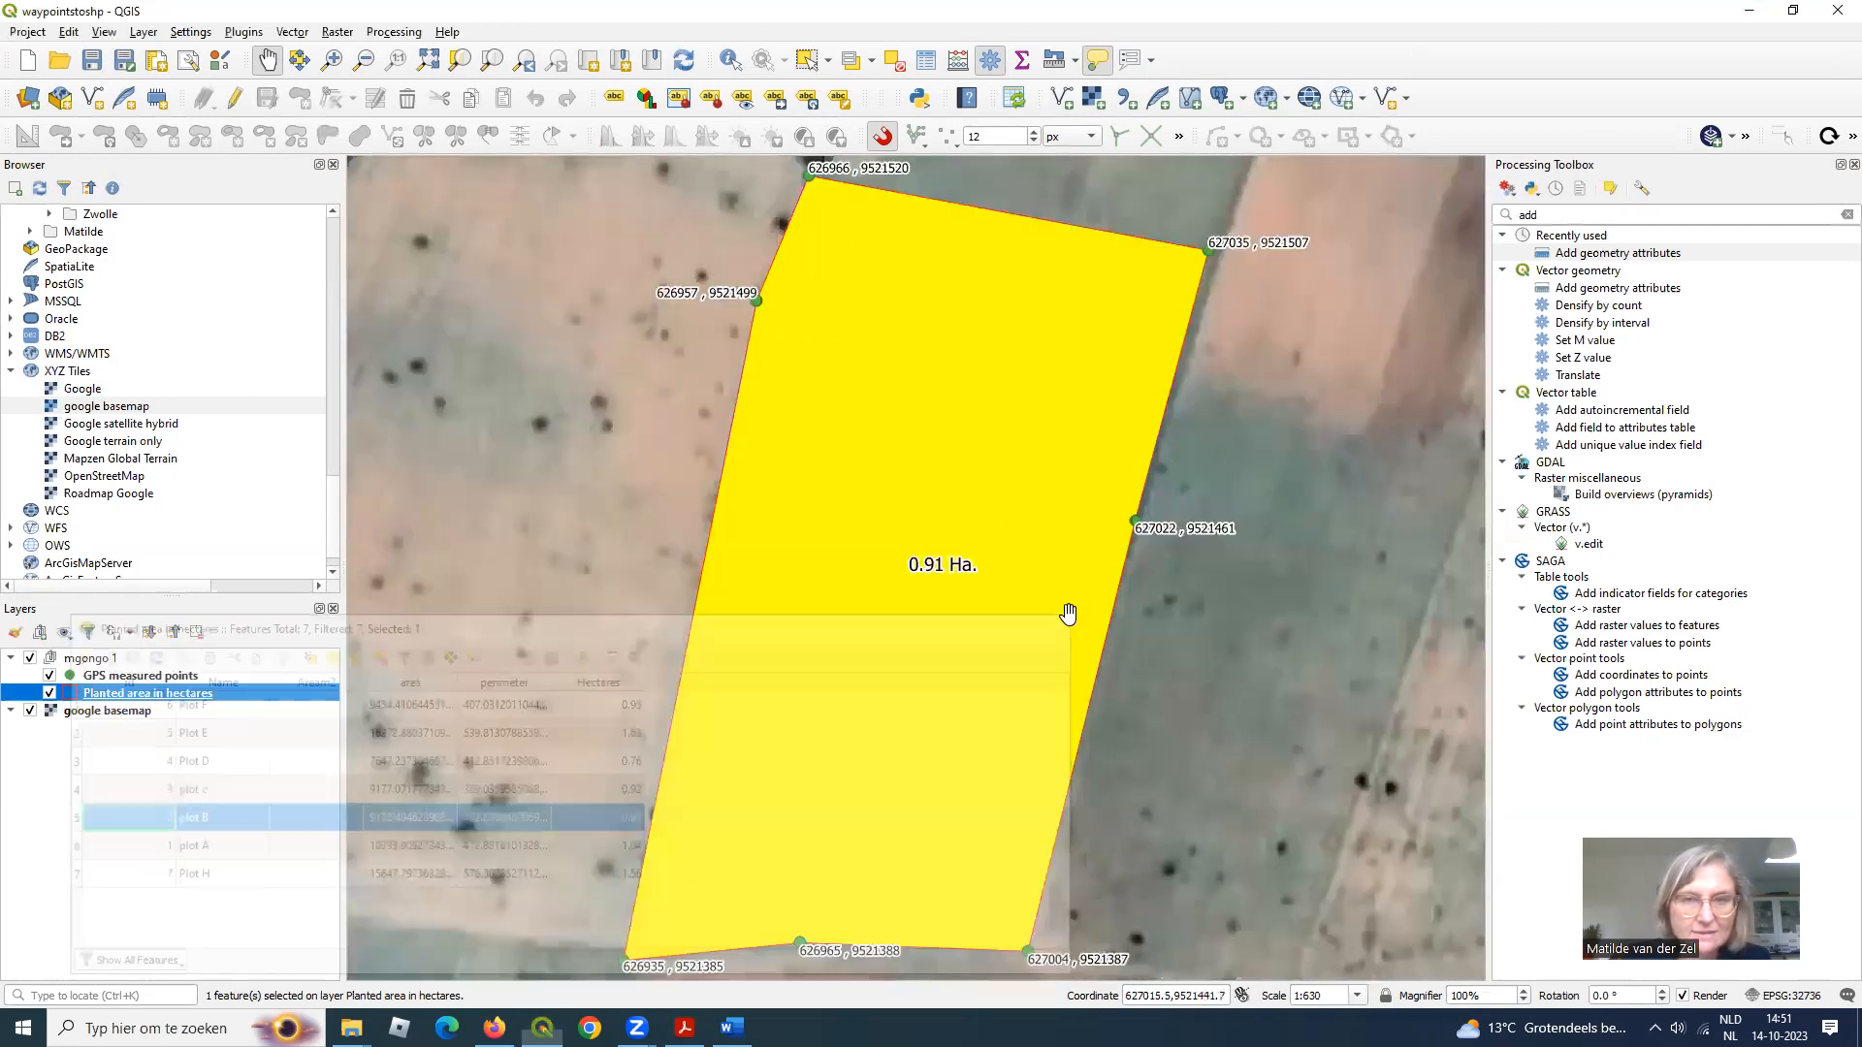
# - Centre plot B in the map with some surroundings and clear its selection
pyautogui.scroll(-1, 586, 282)
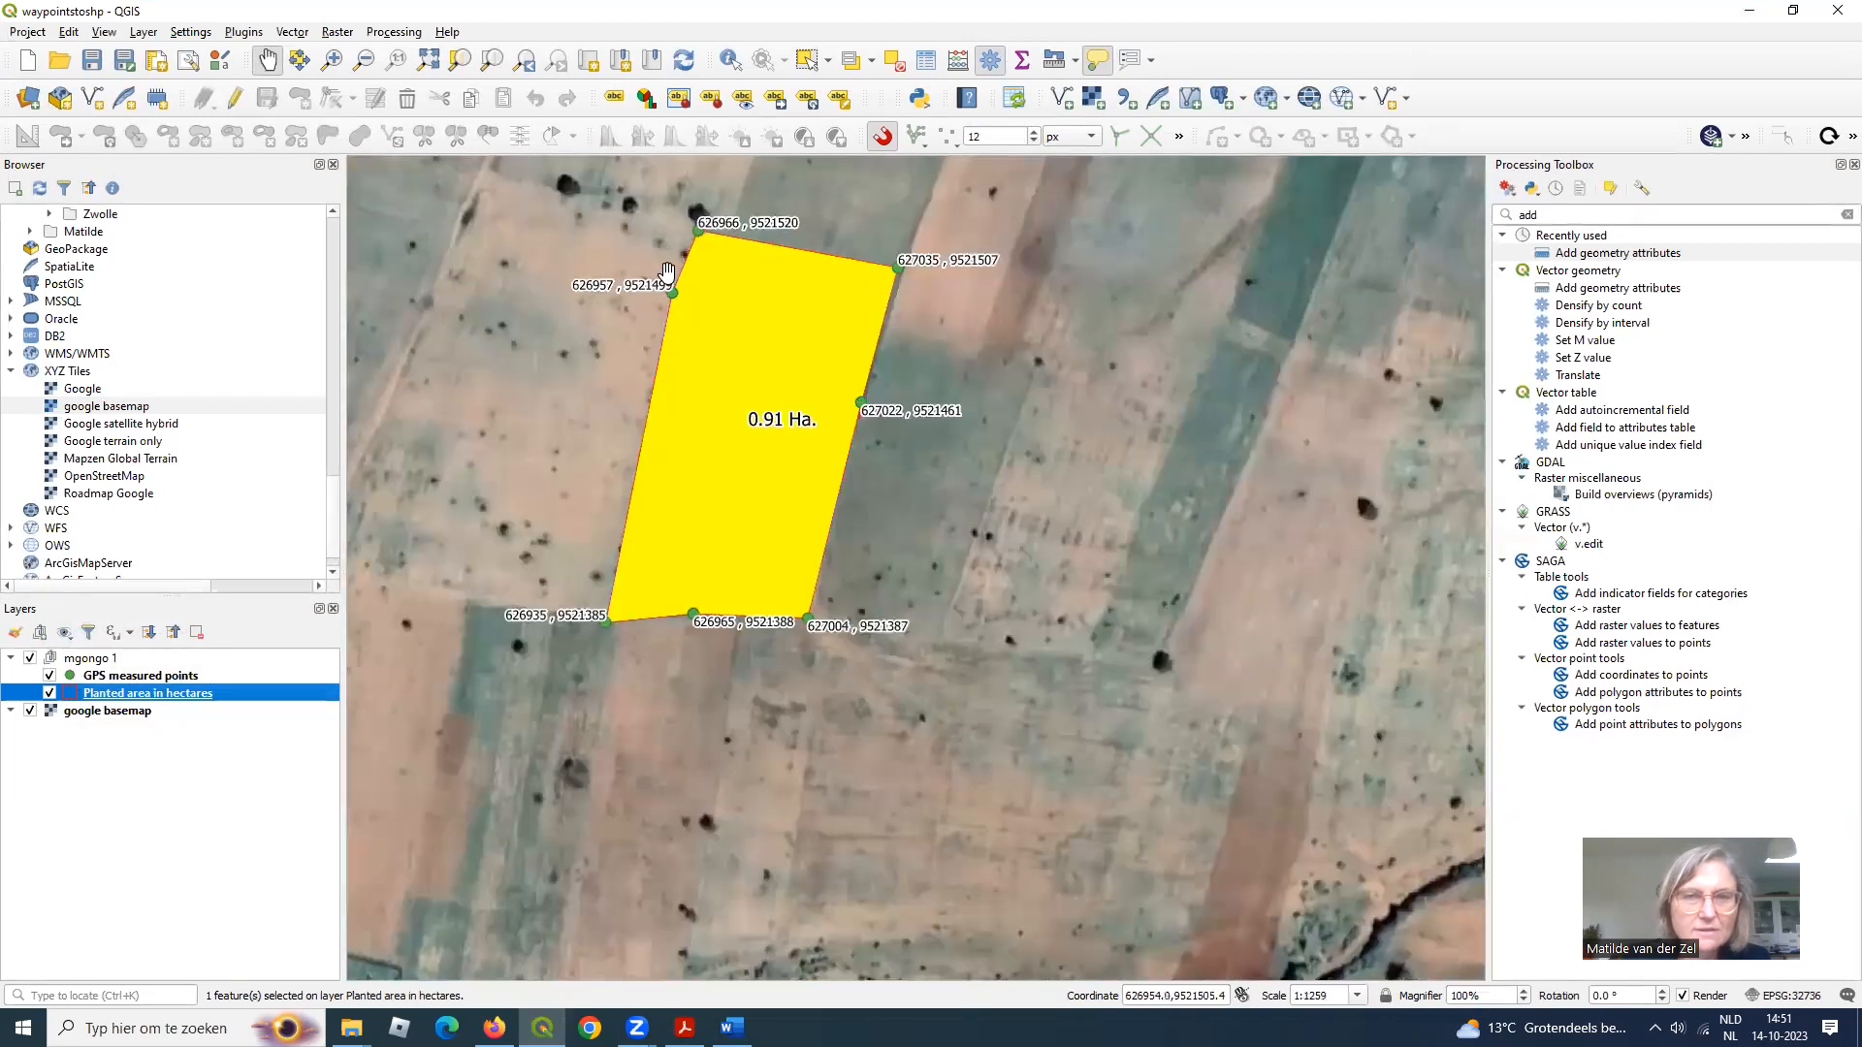
pyautogui.moveTo(547, 232); pyautogui.dragTo(703, 373)
pyautogui.doubleClick(482, 17)
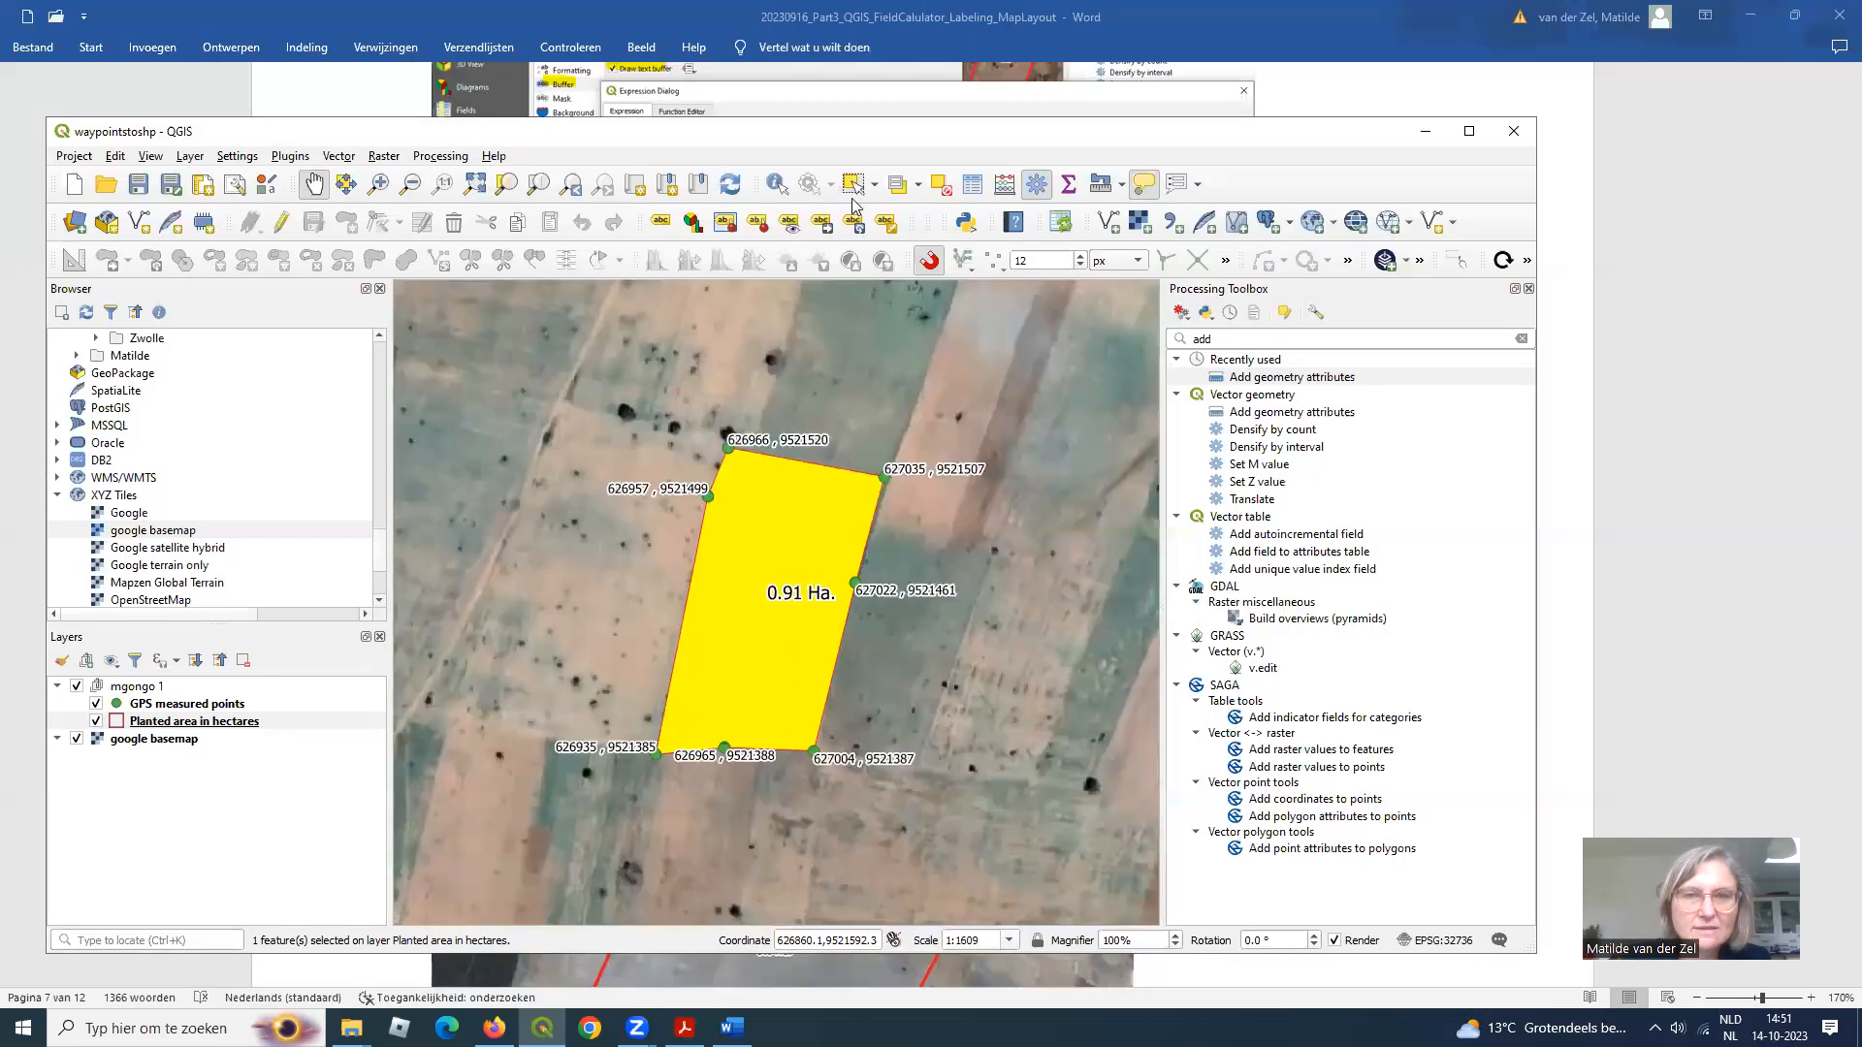
pyautogui.click(939, 186)
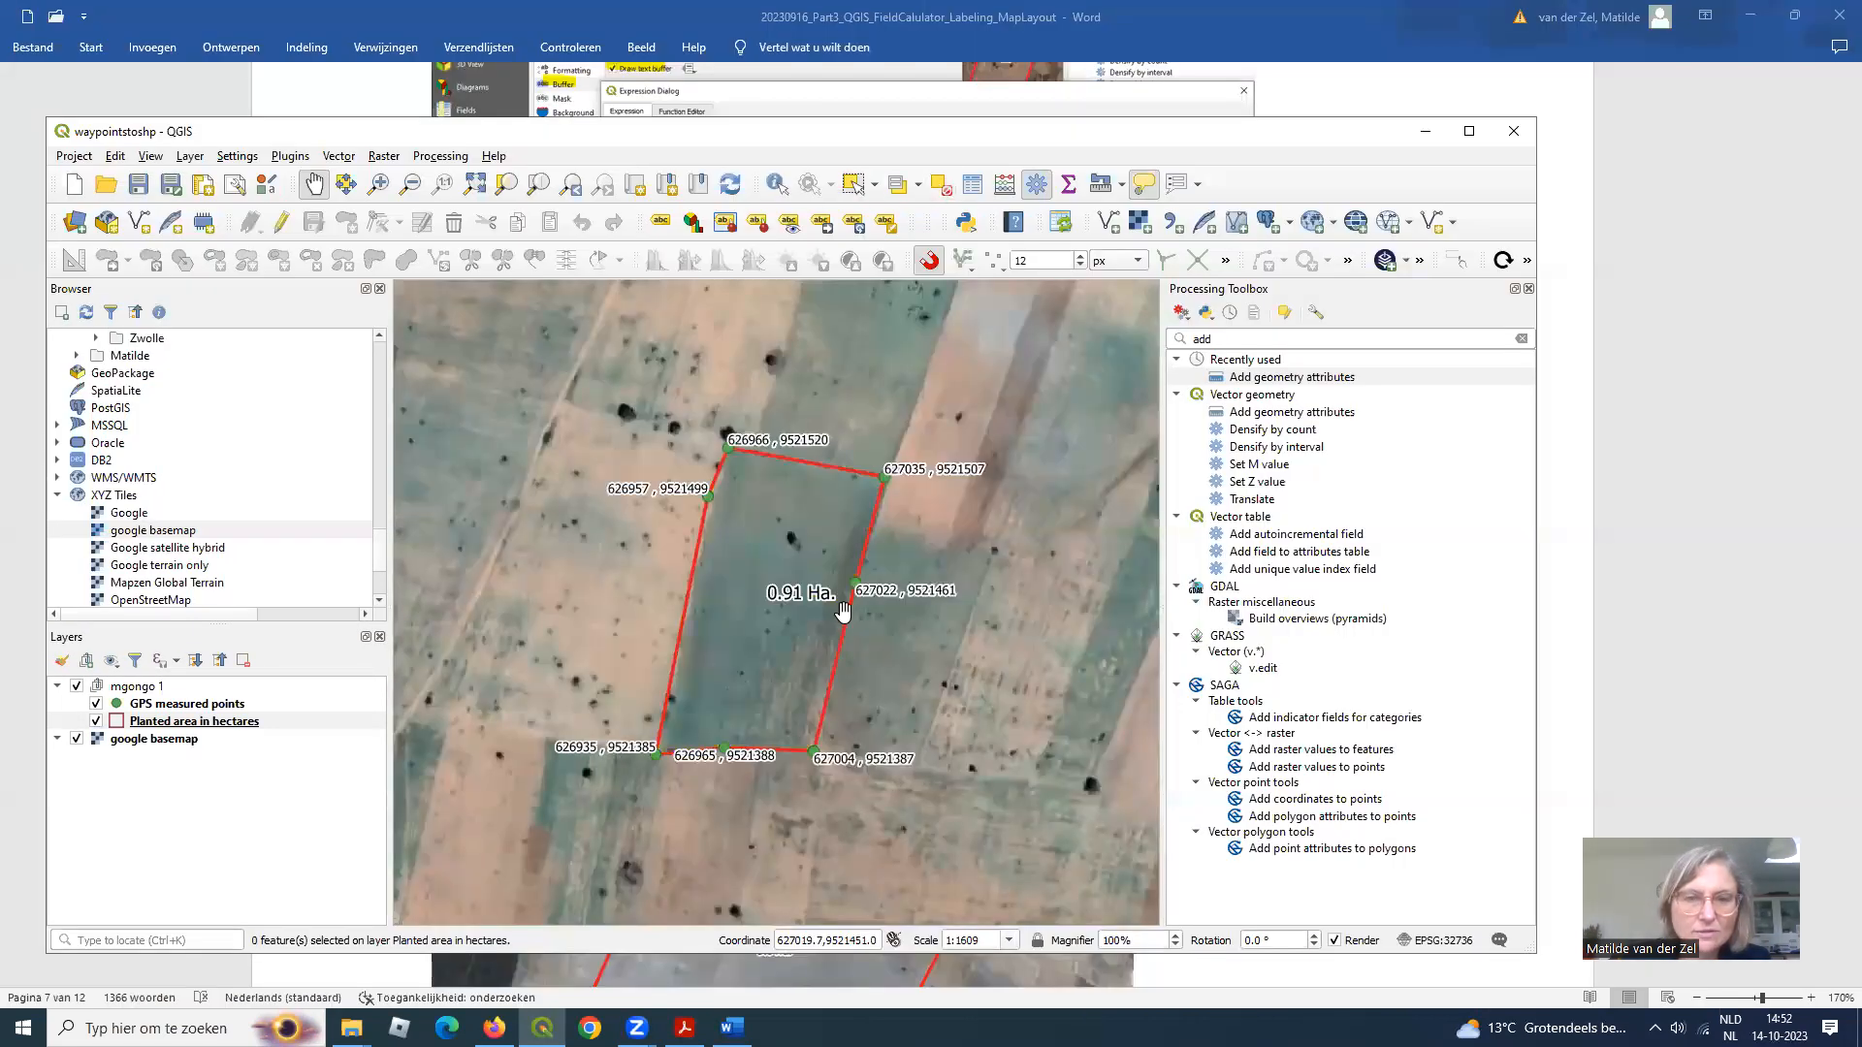
pyautogui.click(1470, 131)
pyautogui.scroll(1, 773, 601)
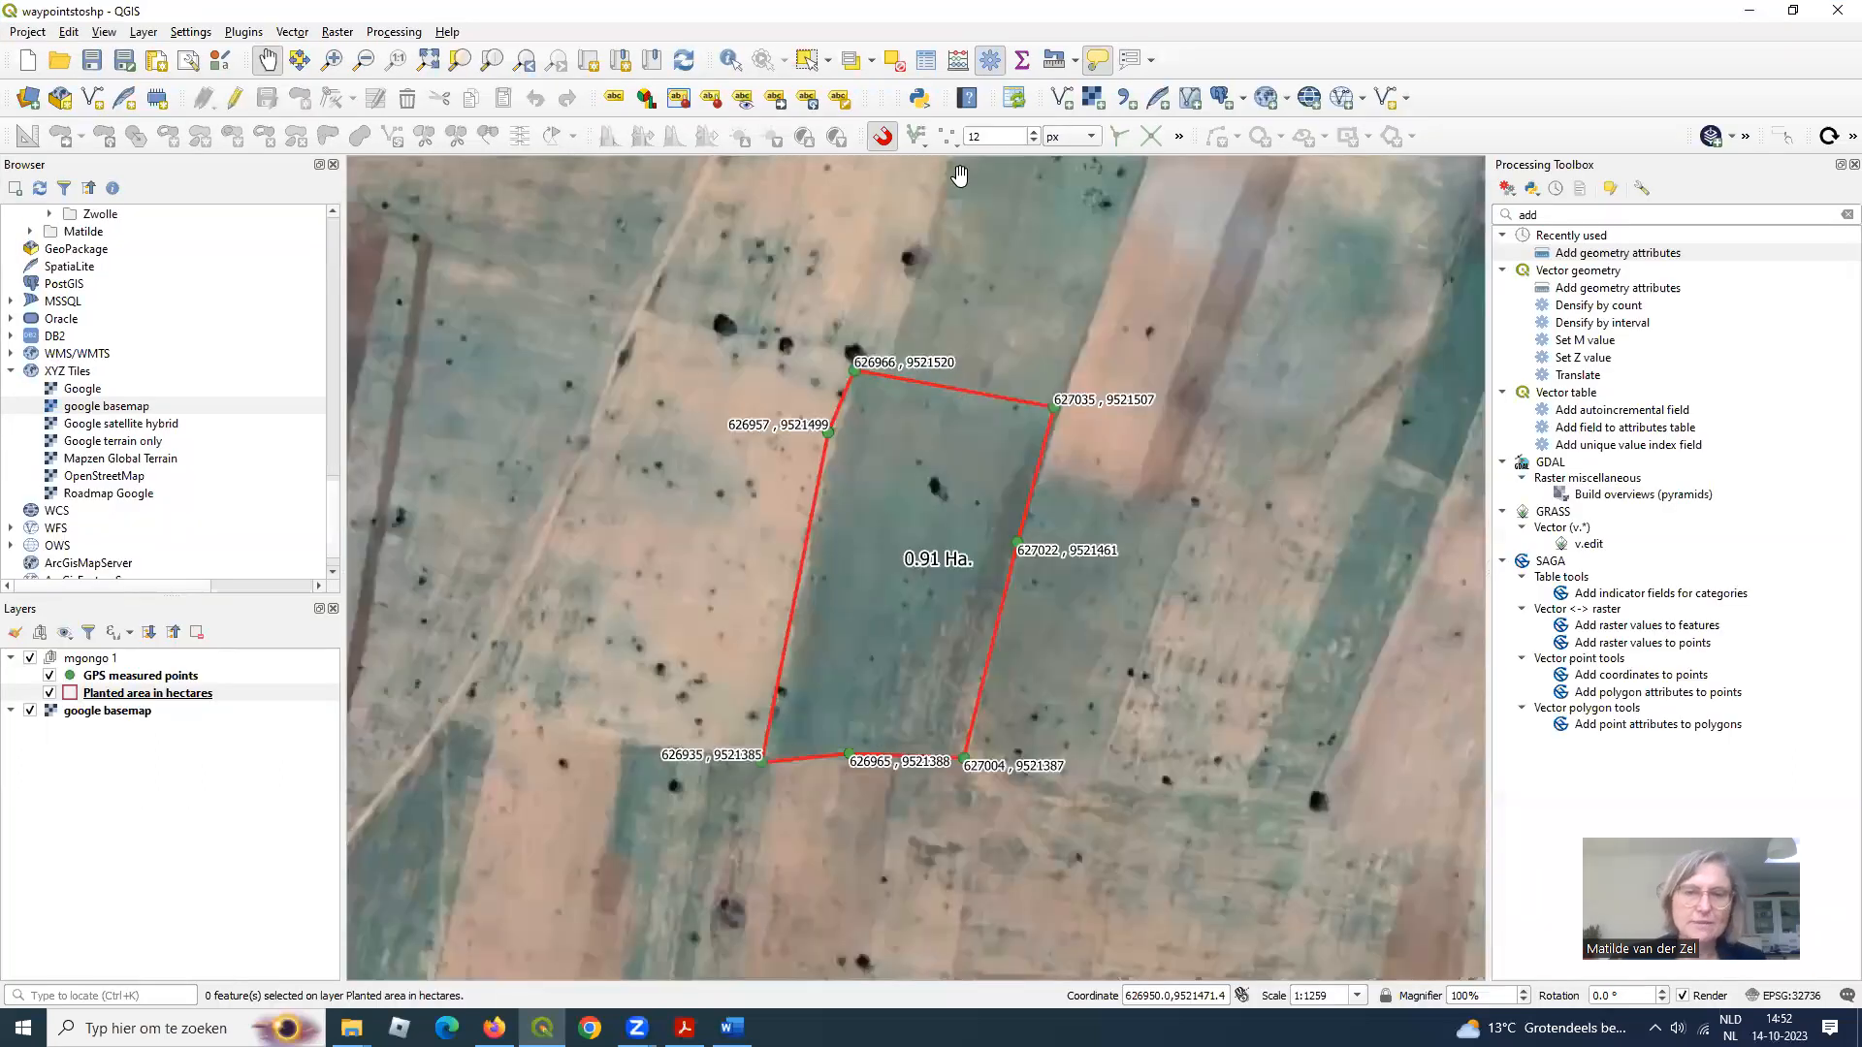
# - Duplicate the Plot A print layout in the Layout Manager under the title Plot B
pyautogui.click(30, 37)
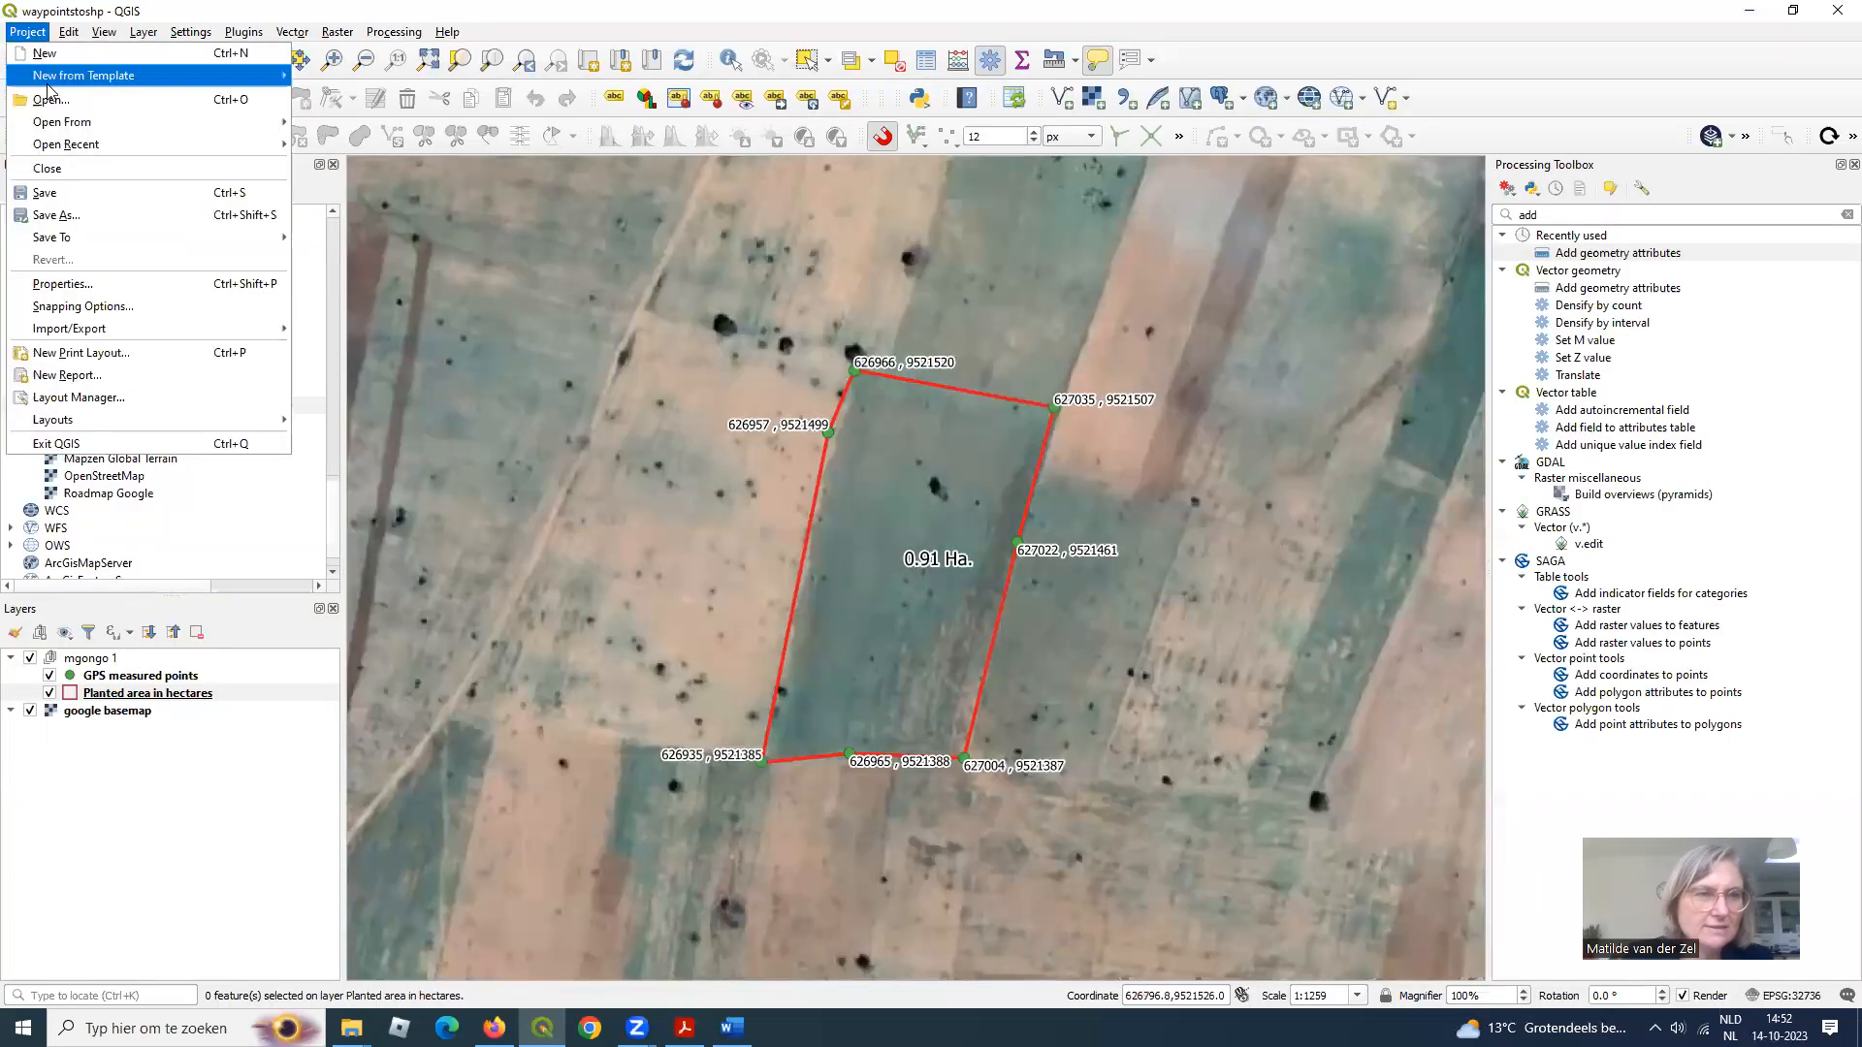
pyautogui.click(81, 399)
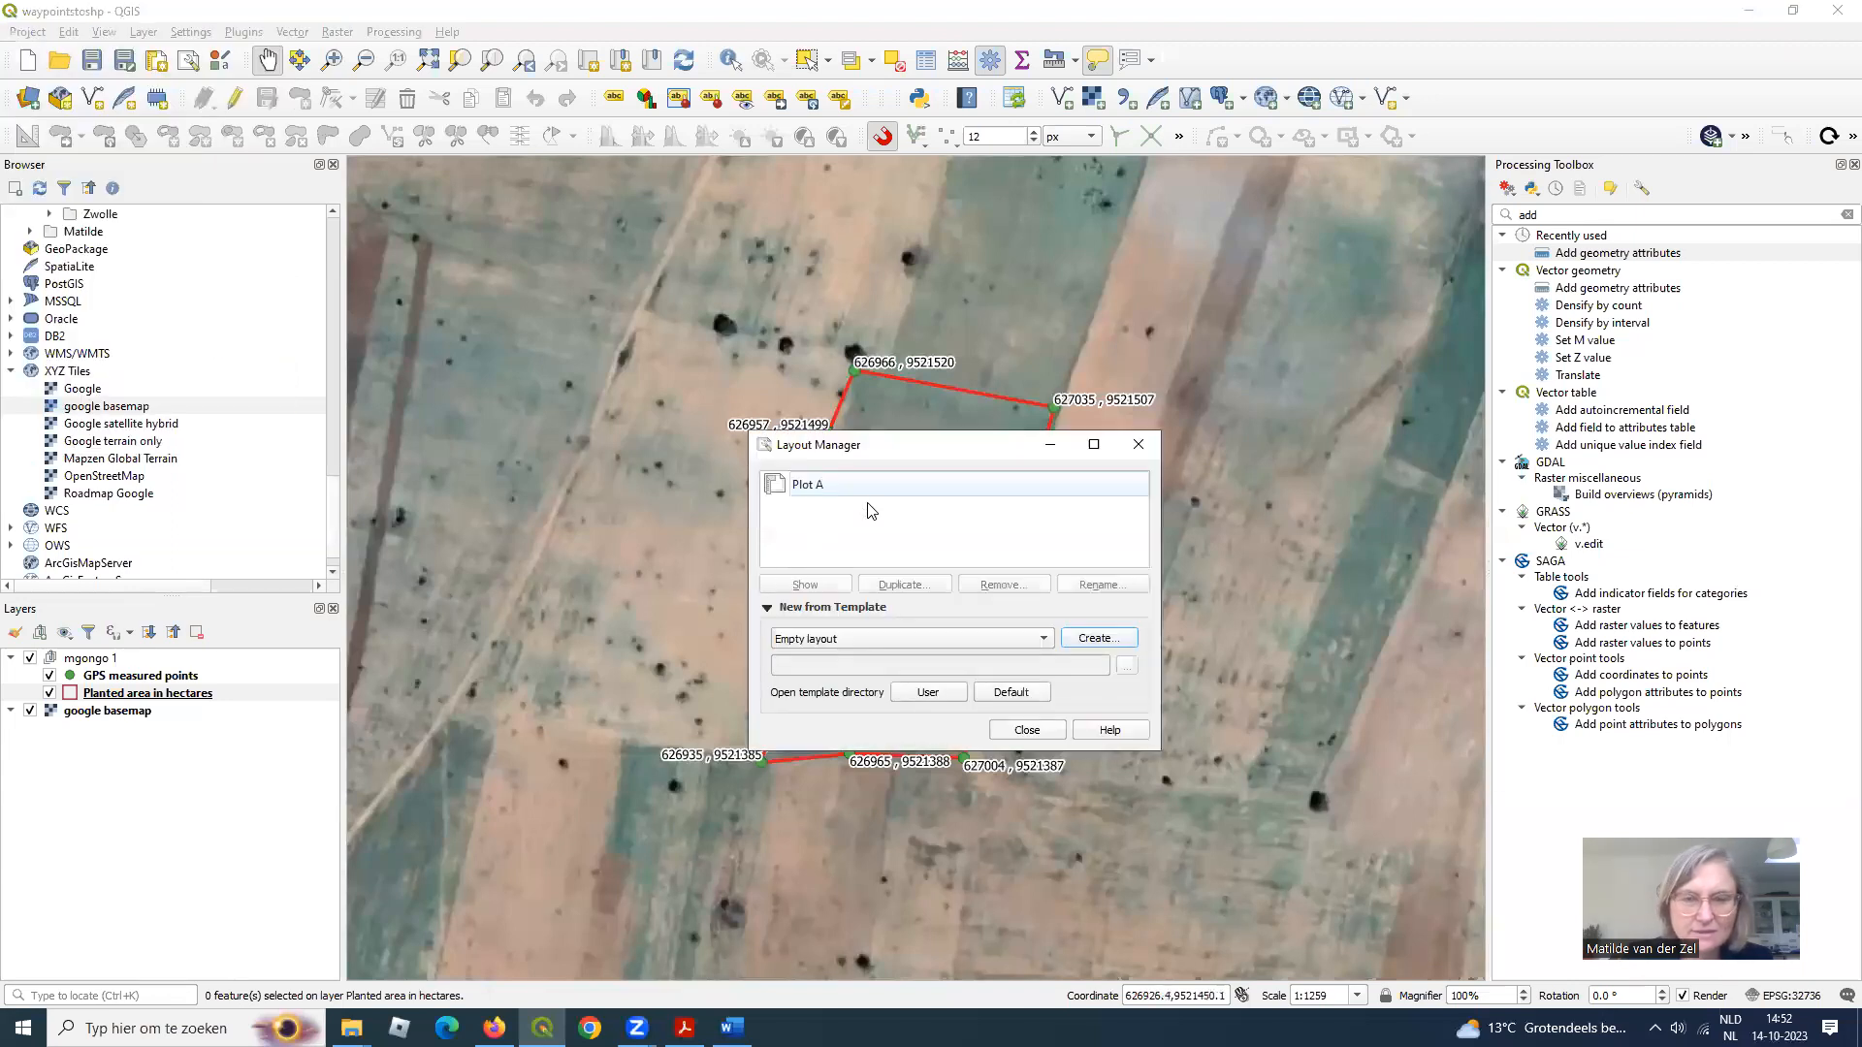
pyautogui.click(866, 489)
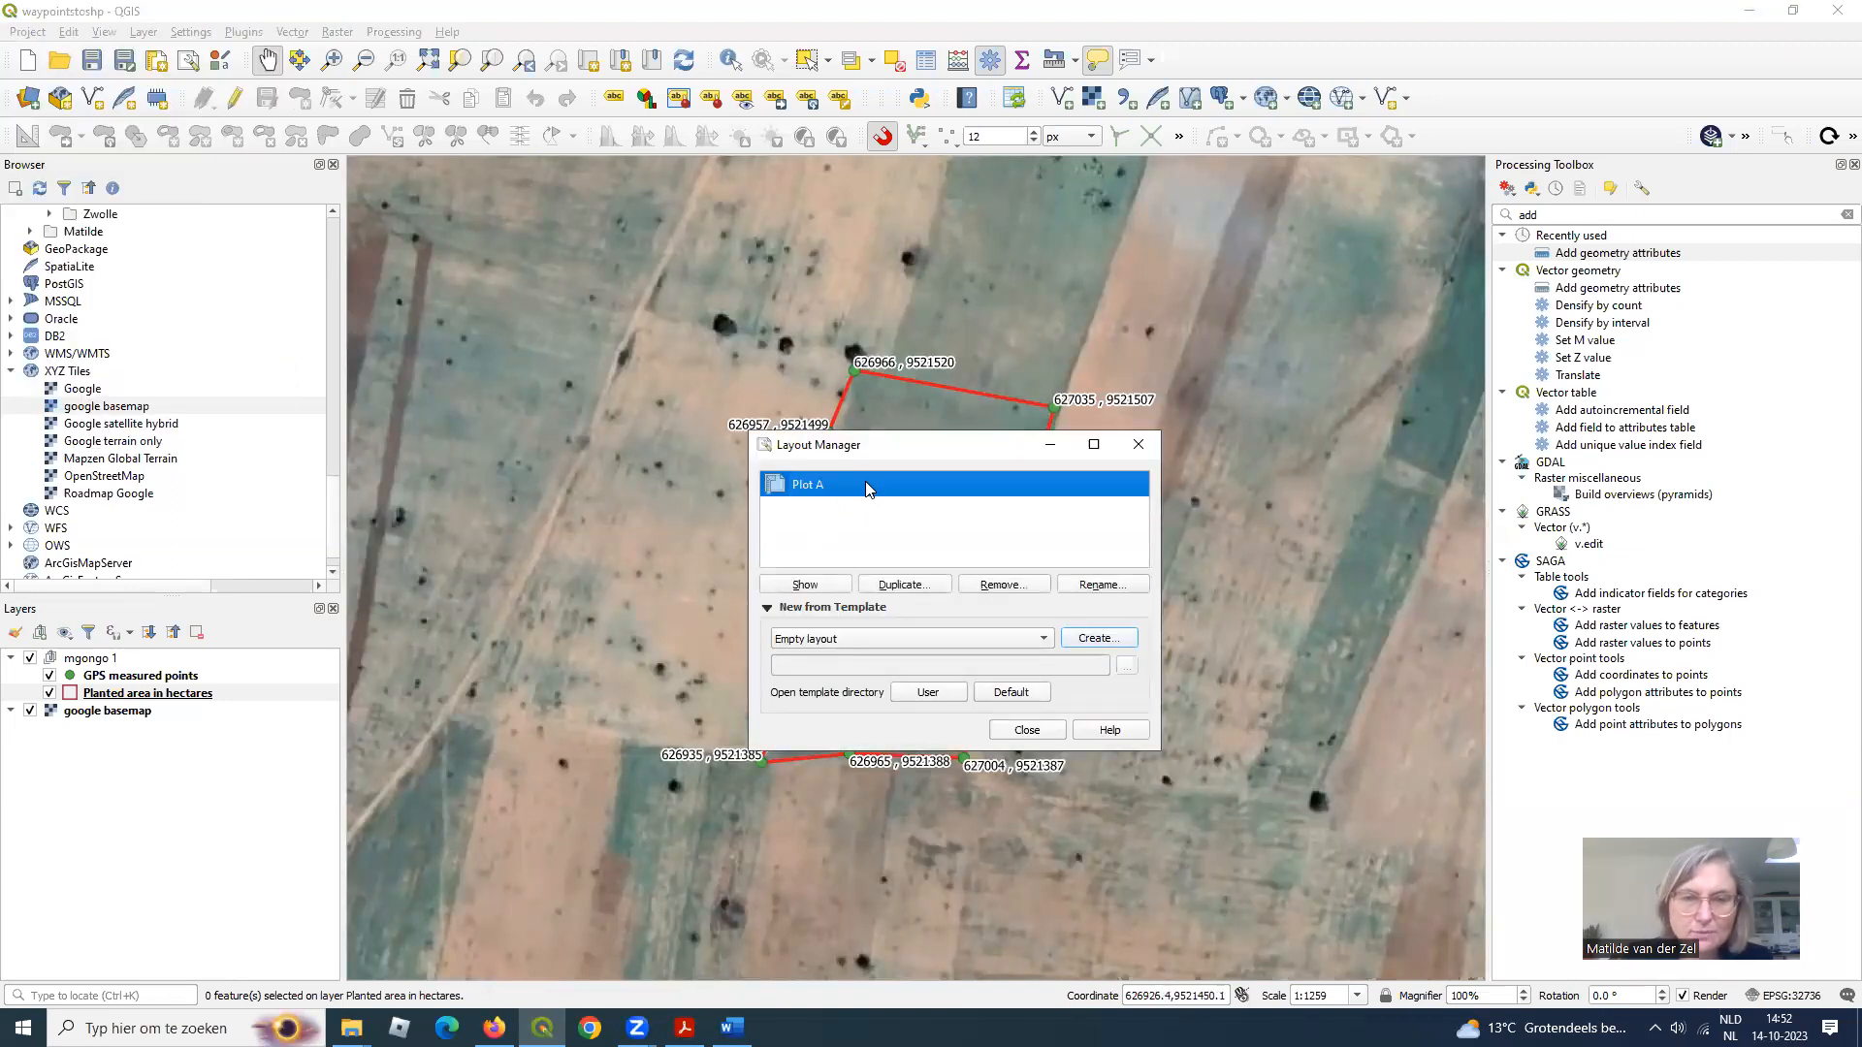
pyautogui.click(915, 586)
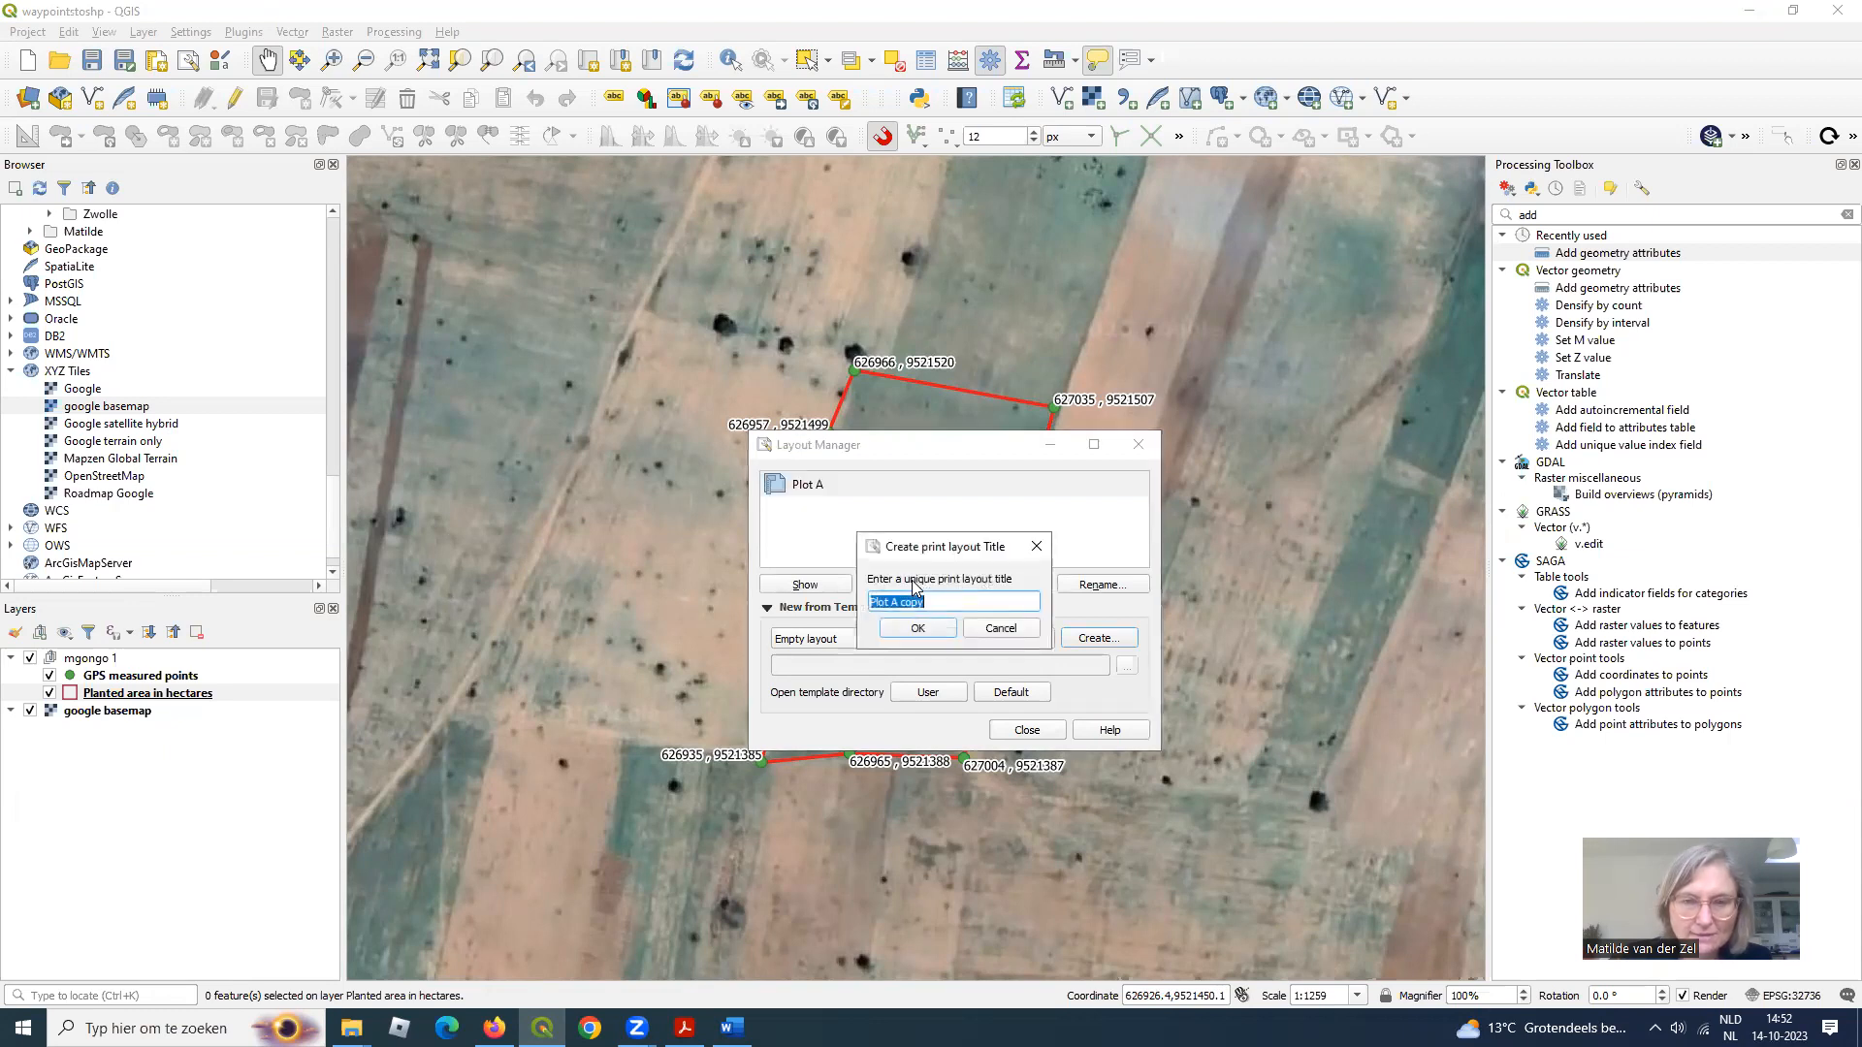
pyautogui.moveTo(888, 603); pyautogui.dragTo(997, 611)
pyautogui.press('BackSpace')
pyautogui.write('B')
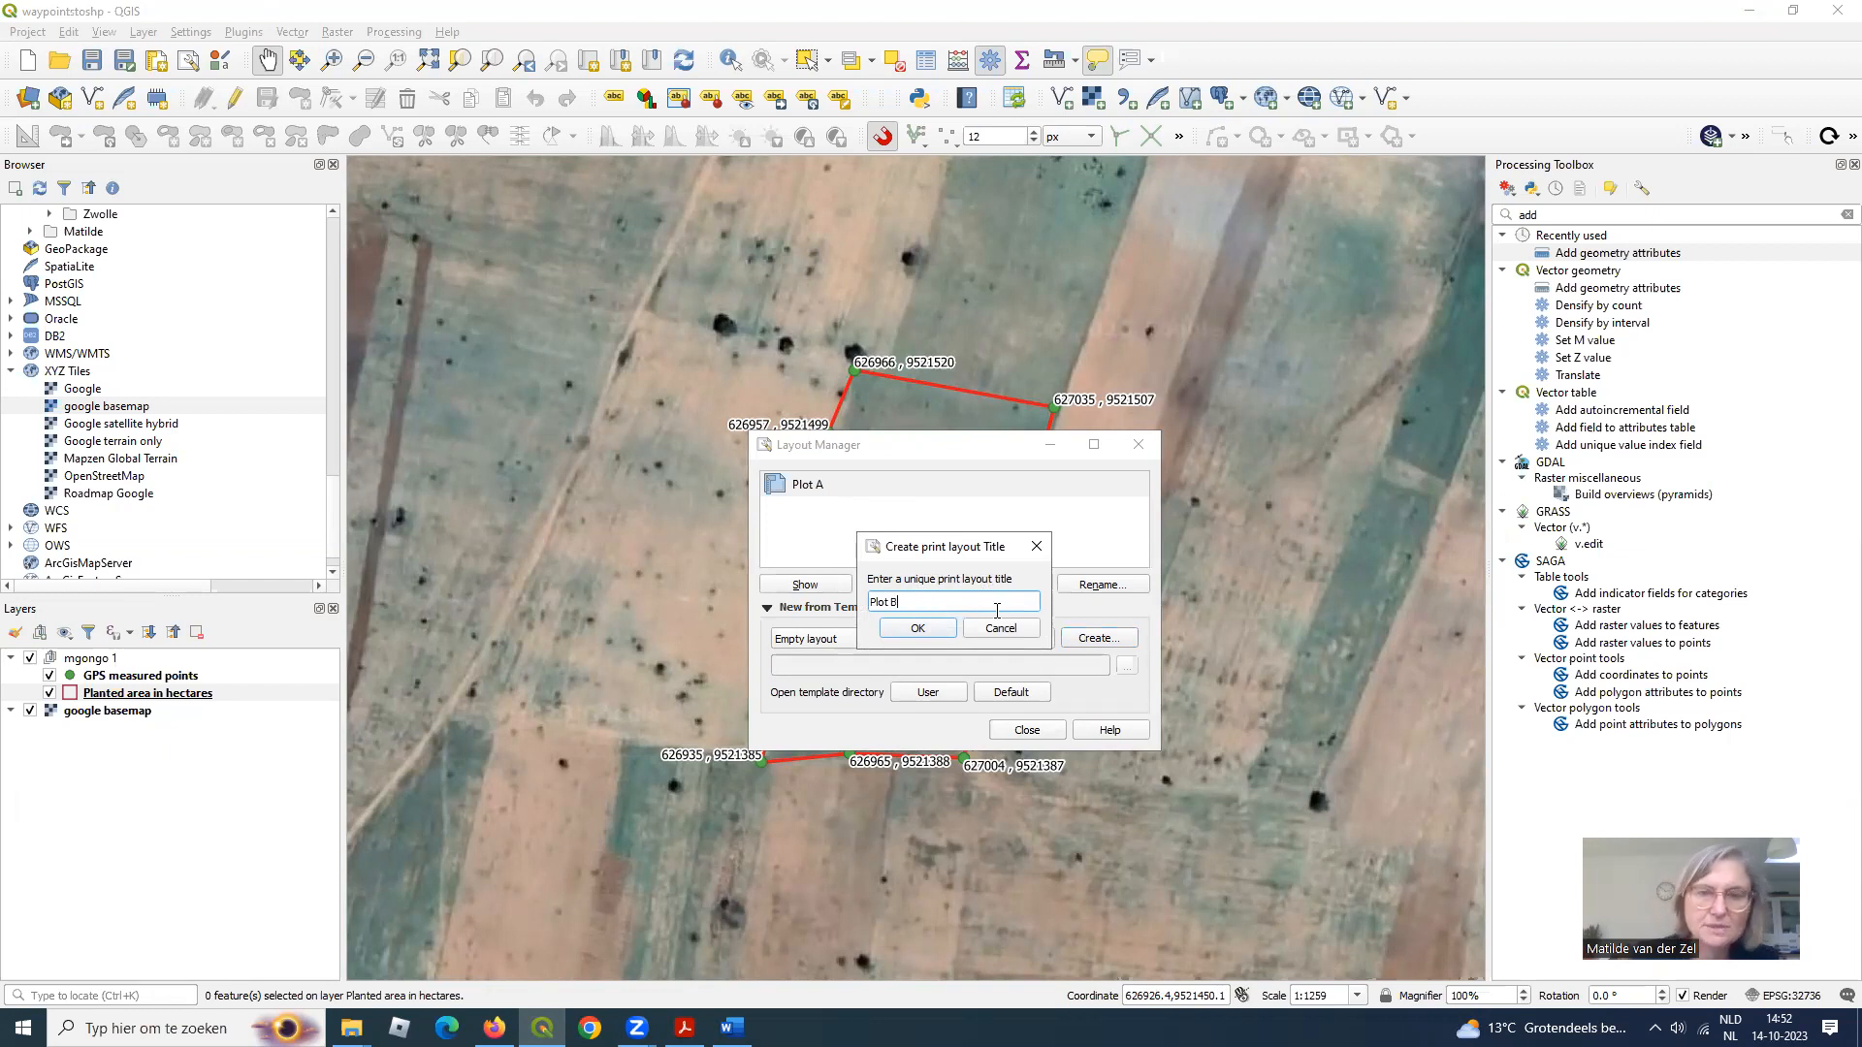
pyautogui.click(919, 628)
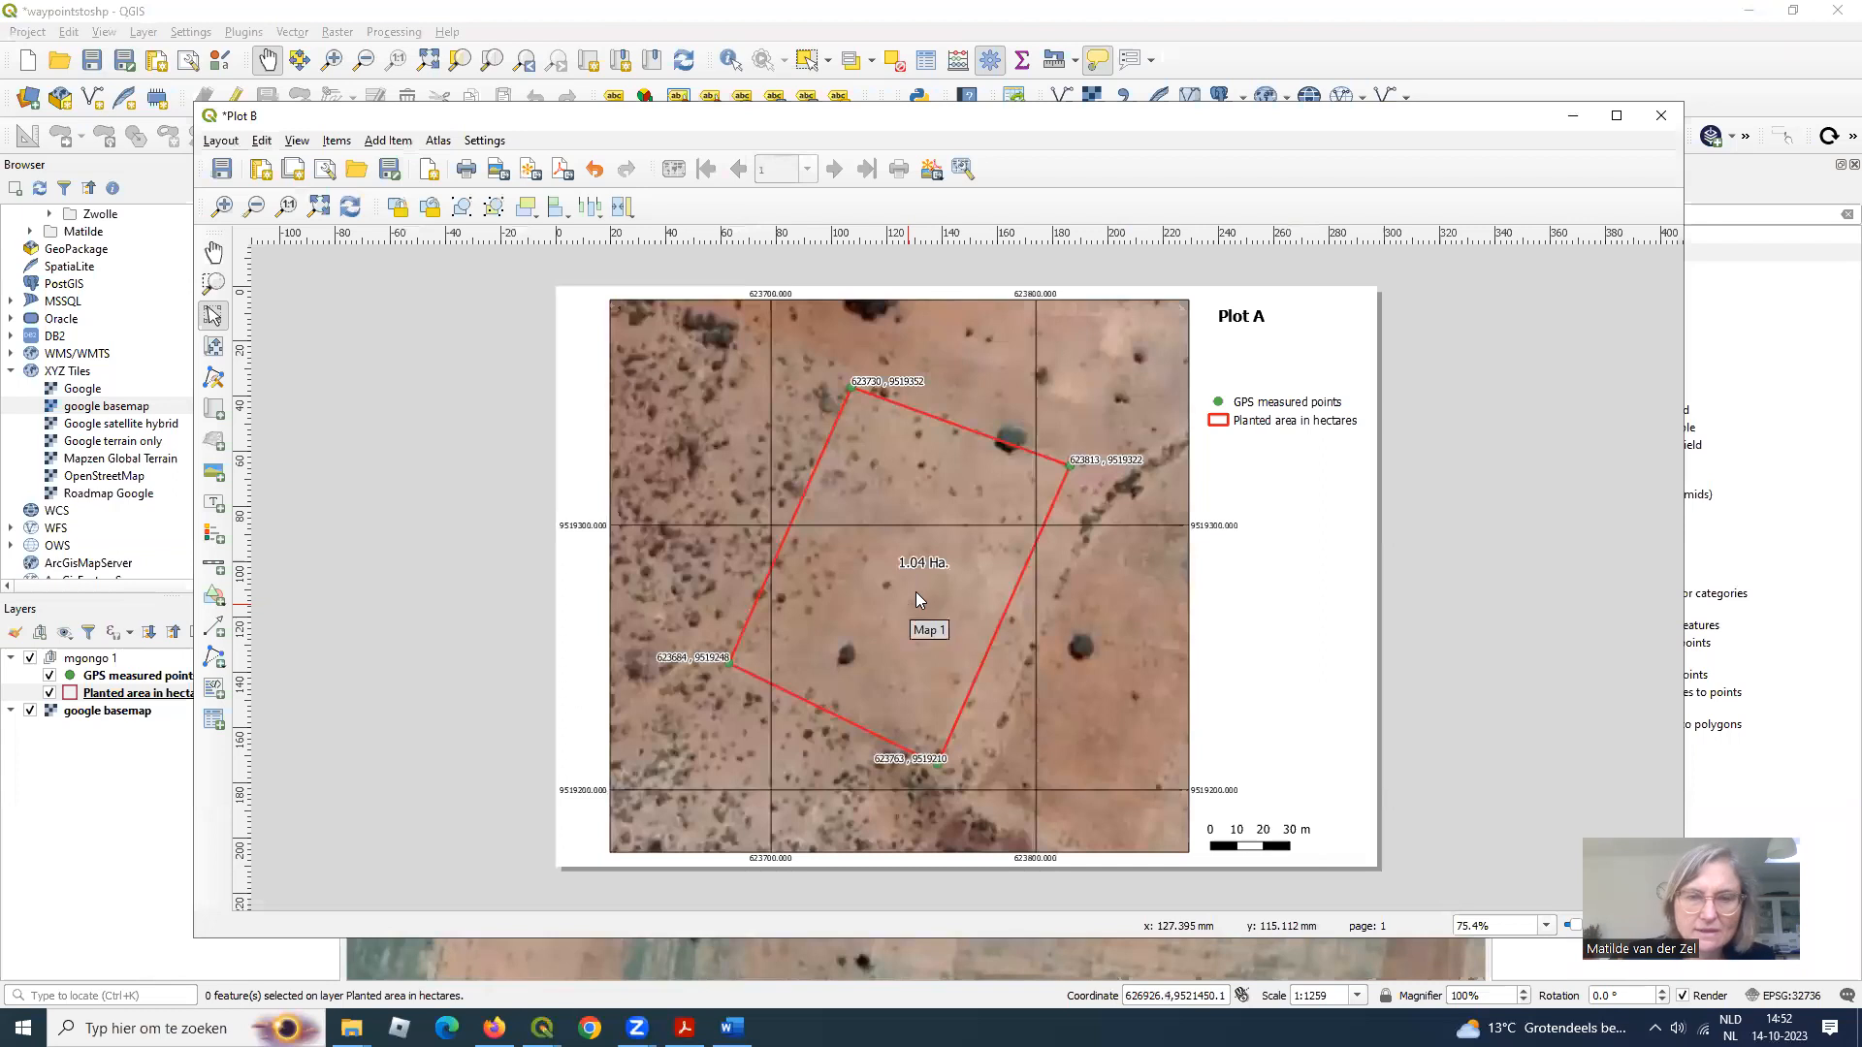
# - Change the title label of the duplicated layout to Plot B
pyautogui.click(978, 508)
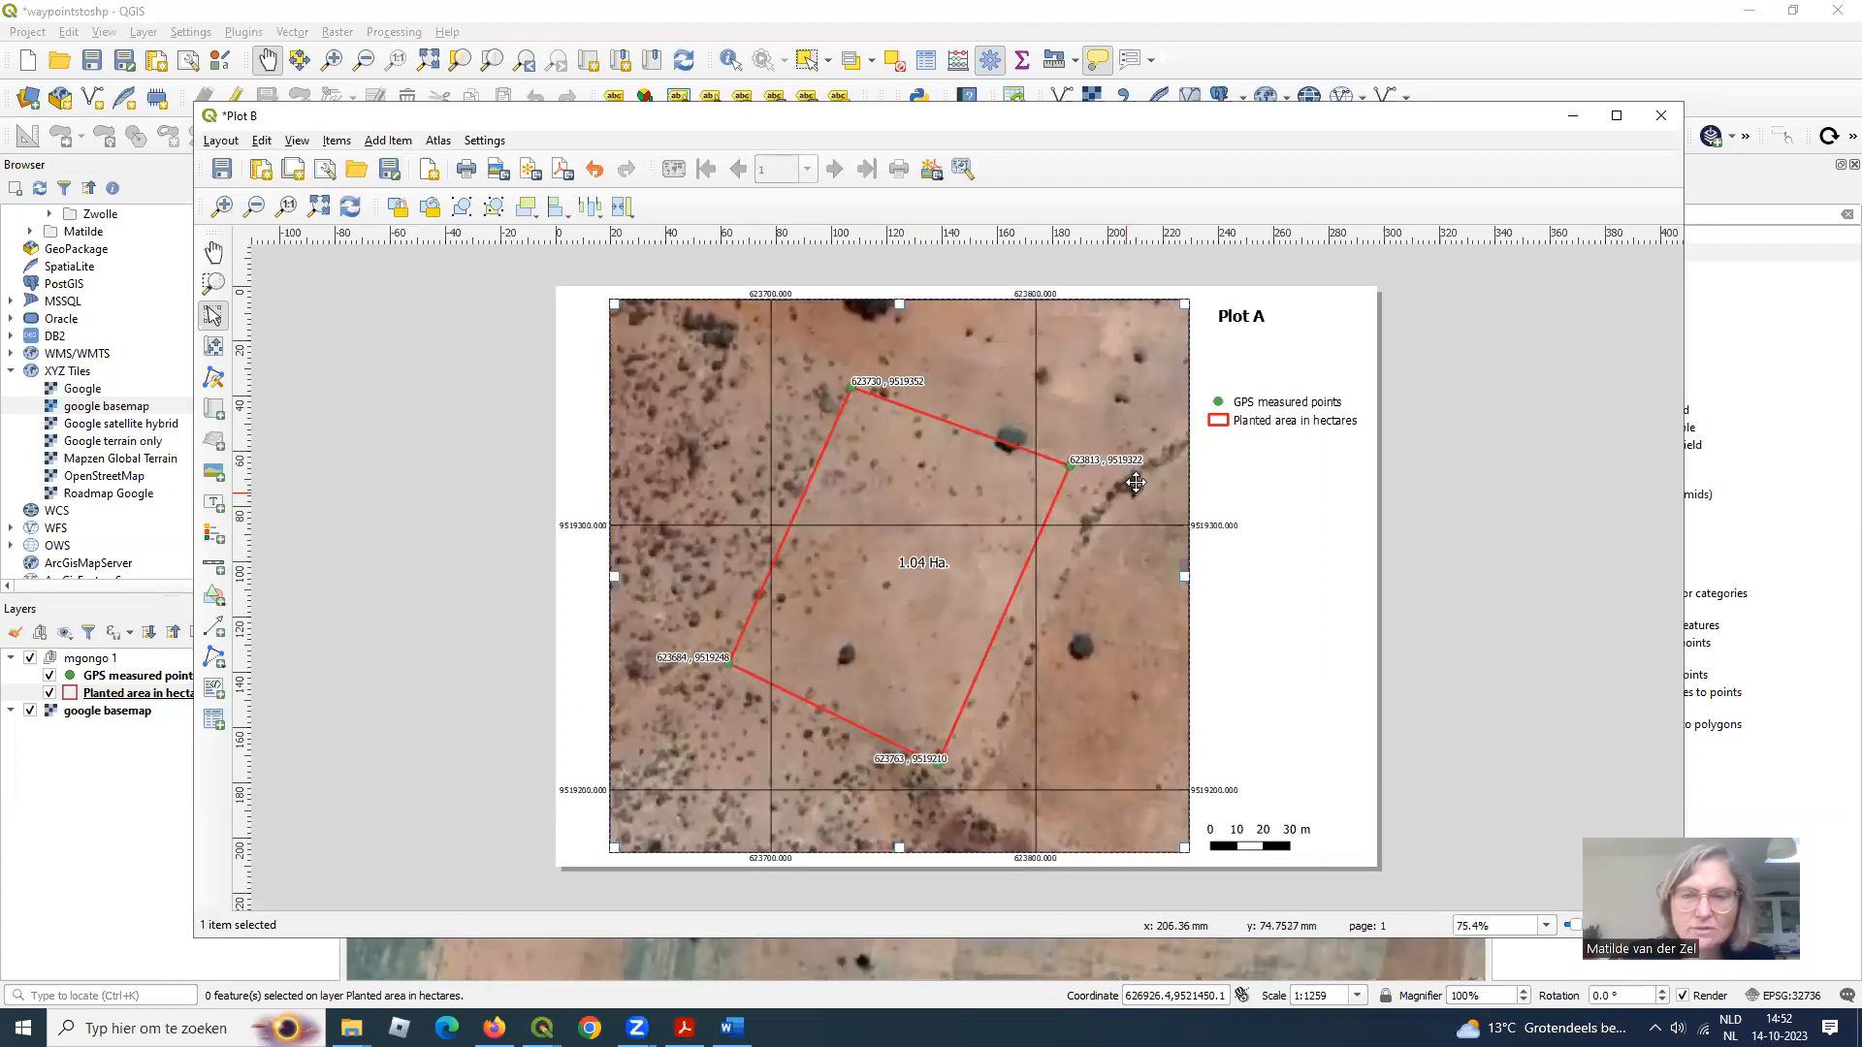
pyautogui.click(1262, 320)
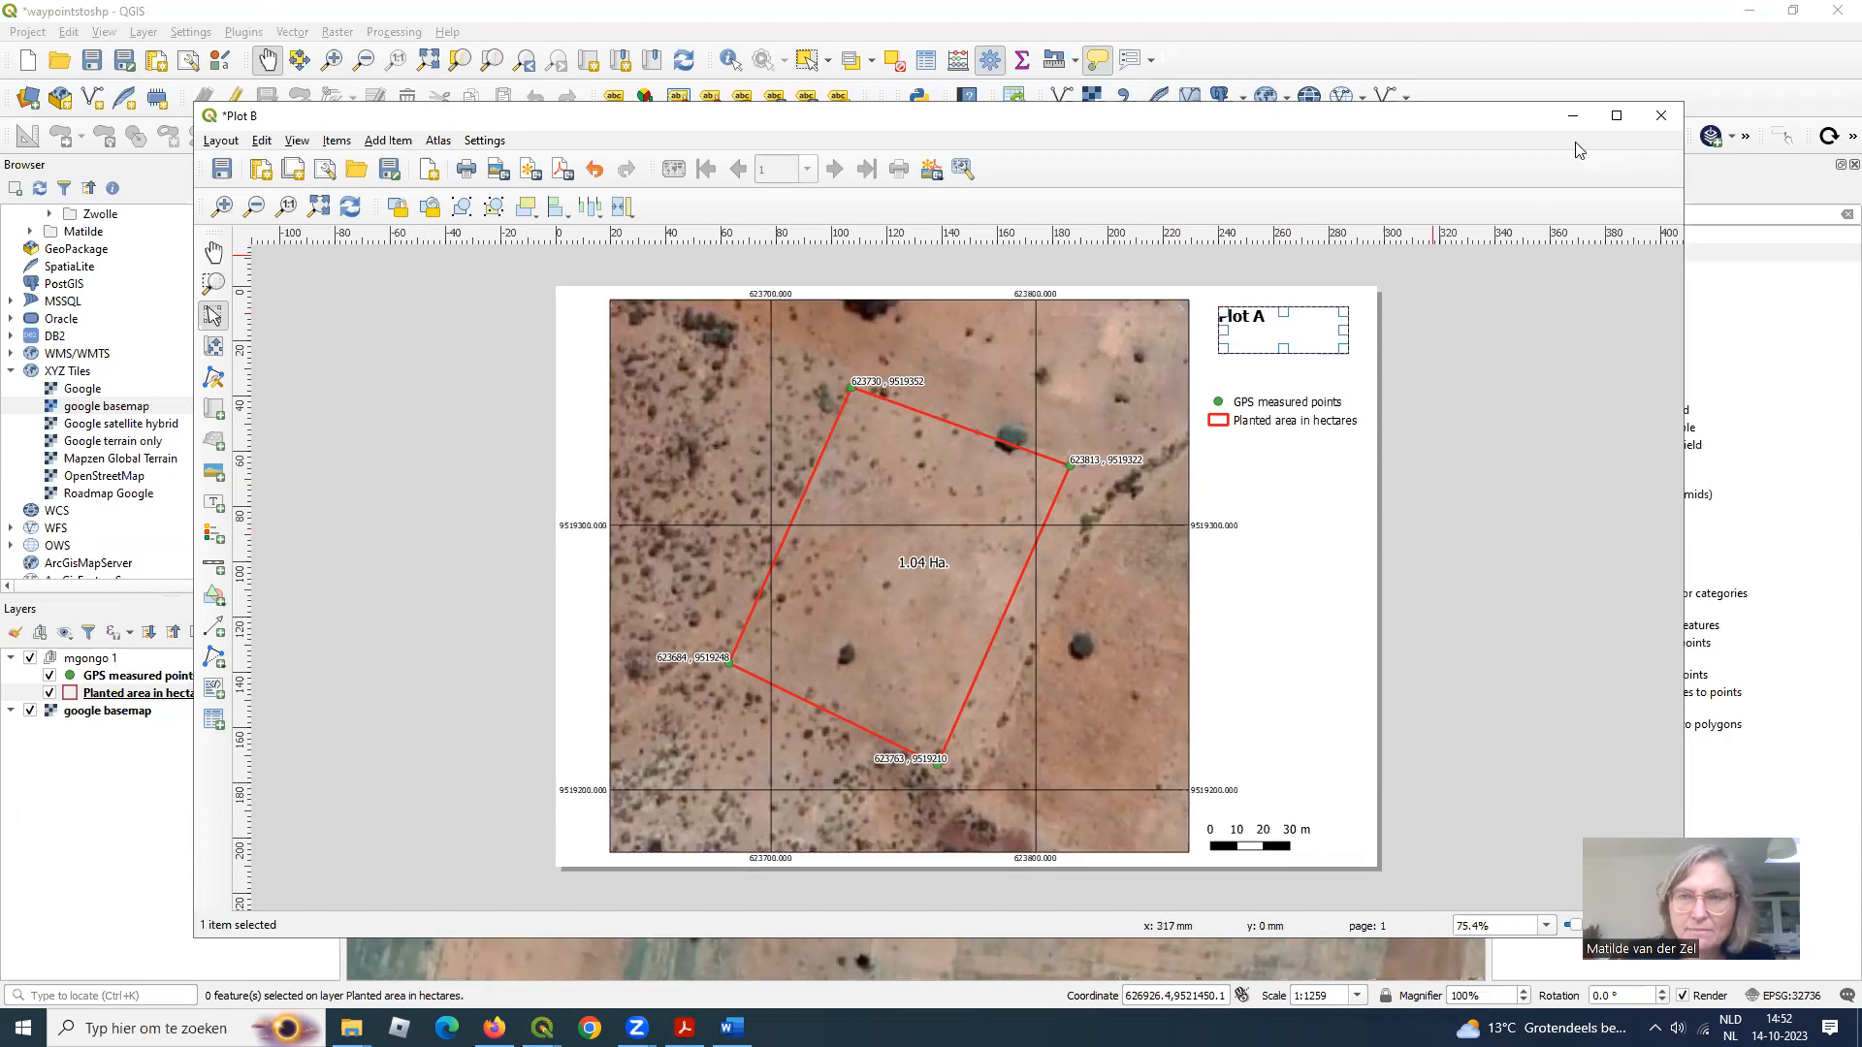
pyautogui.click(1615, 116)
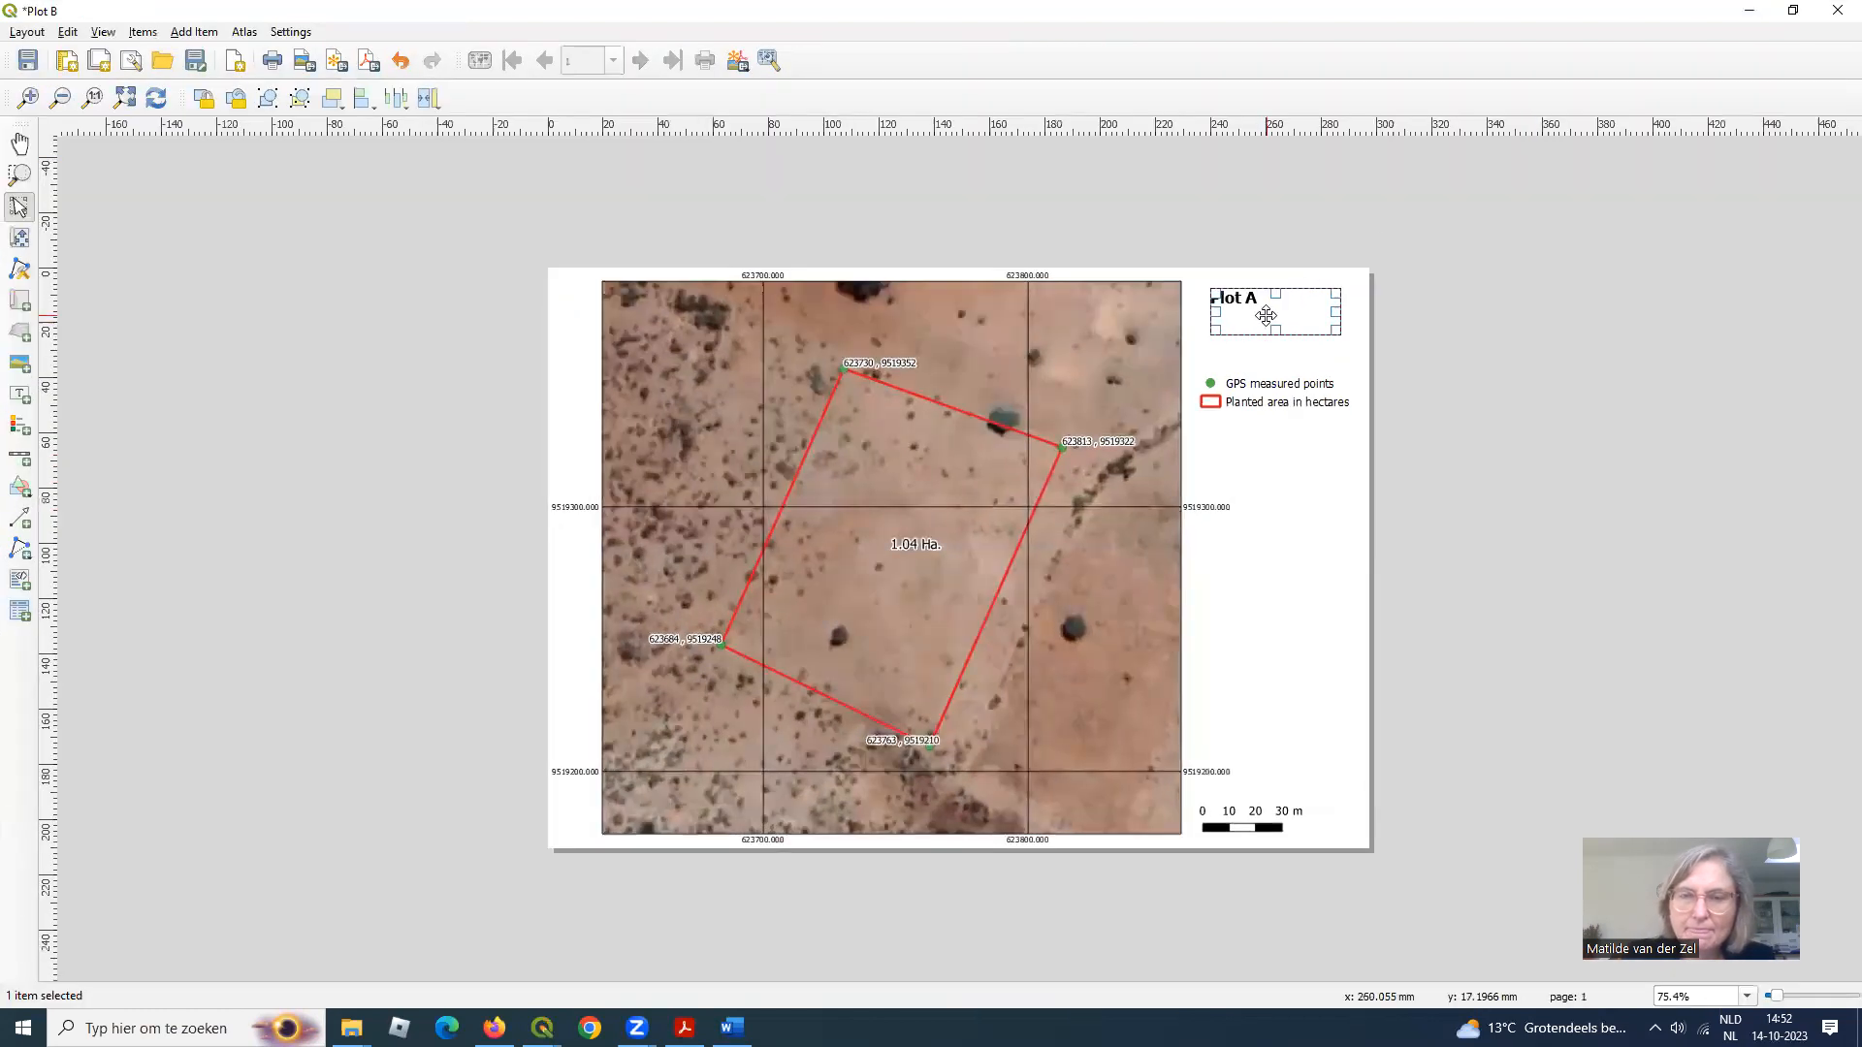
pyautogui.rightClick(1257, 303)
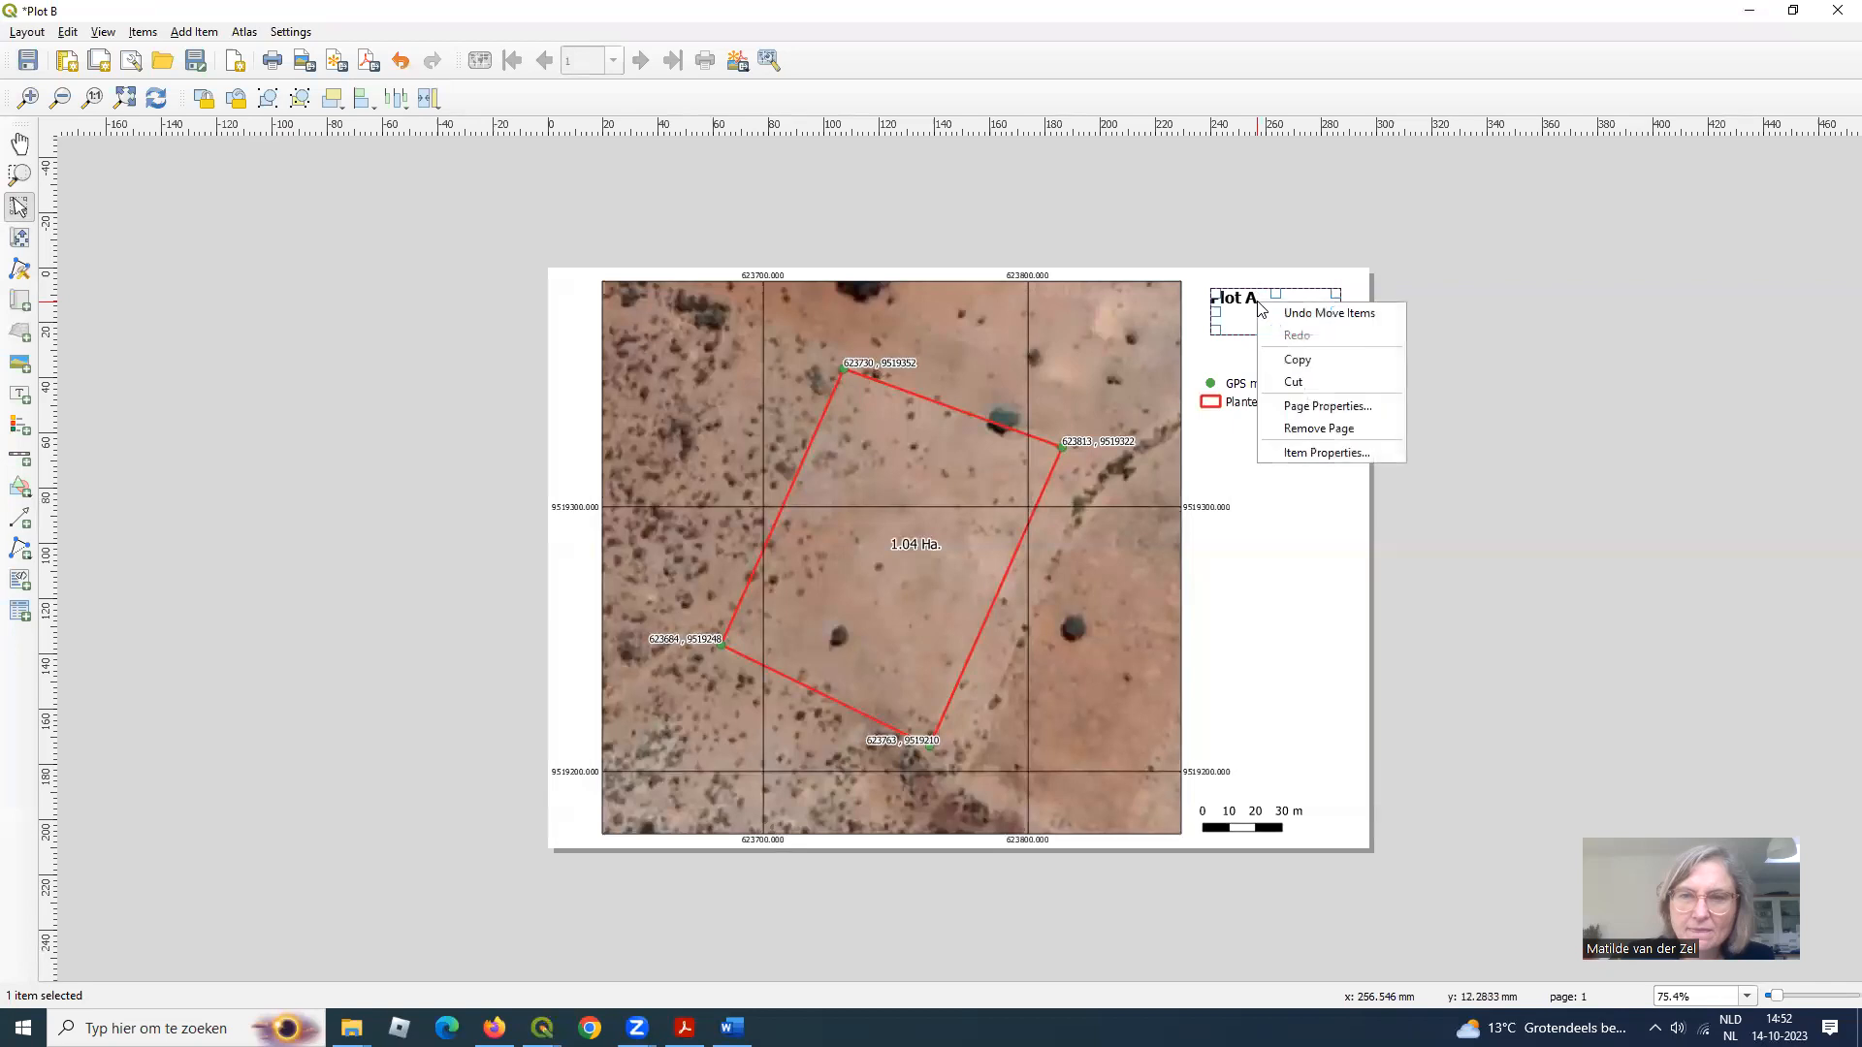
pyautogui.click(1346, 452)
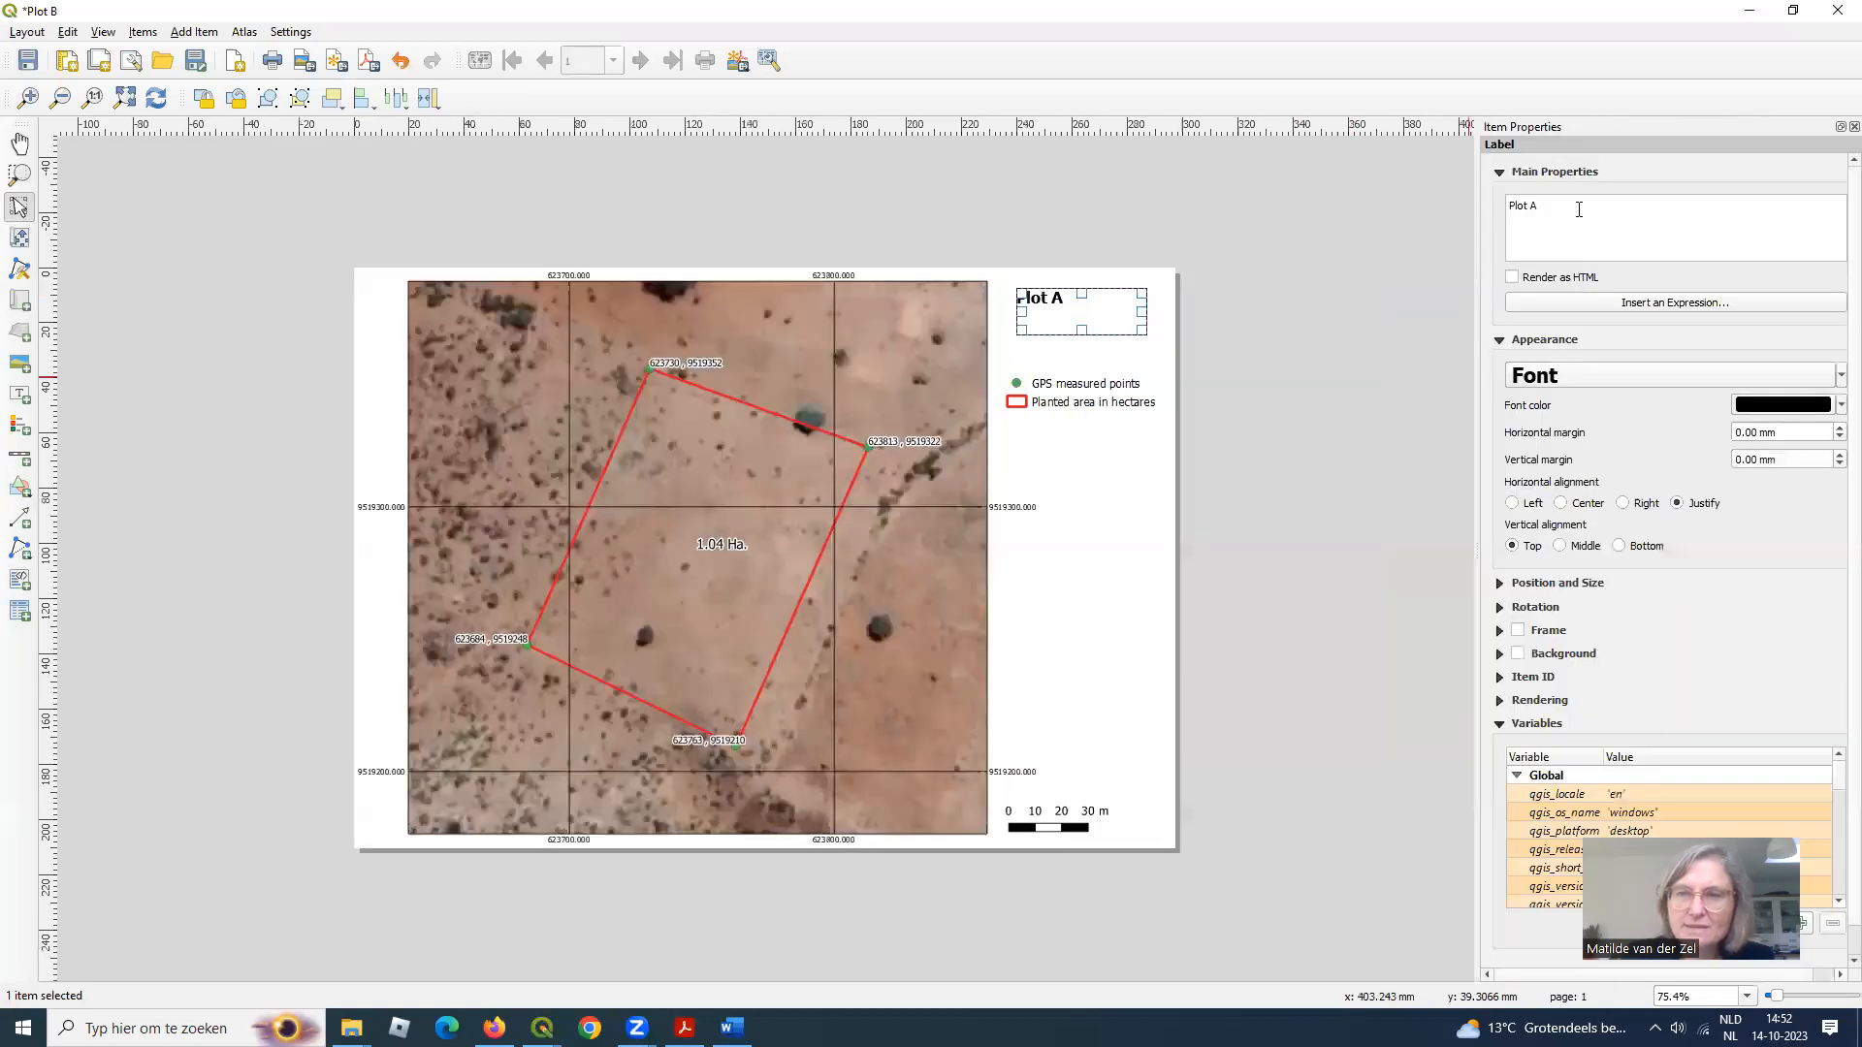
pyautogui.press('BackSpace')
pyautogui.write('B')
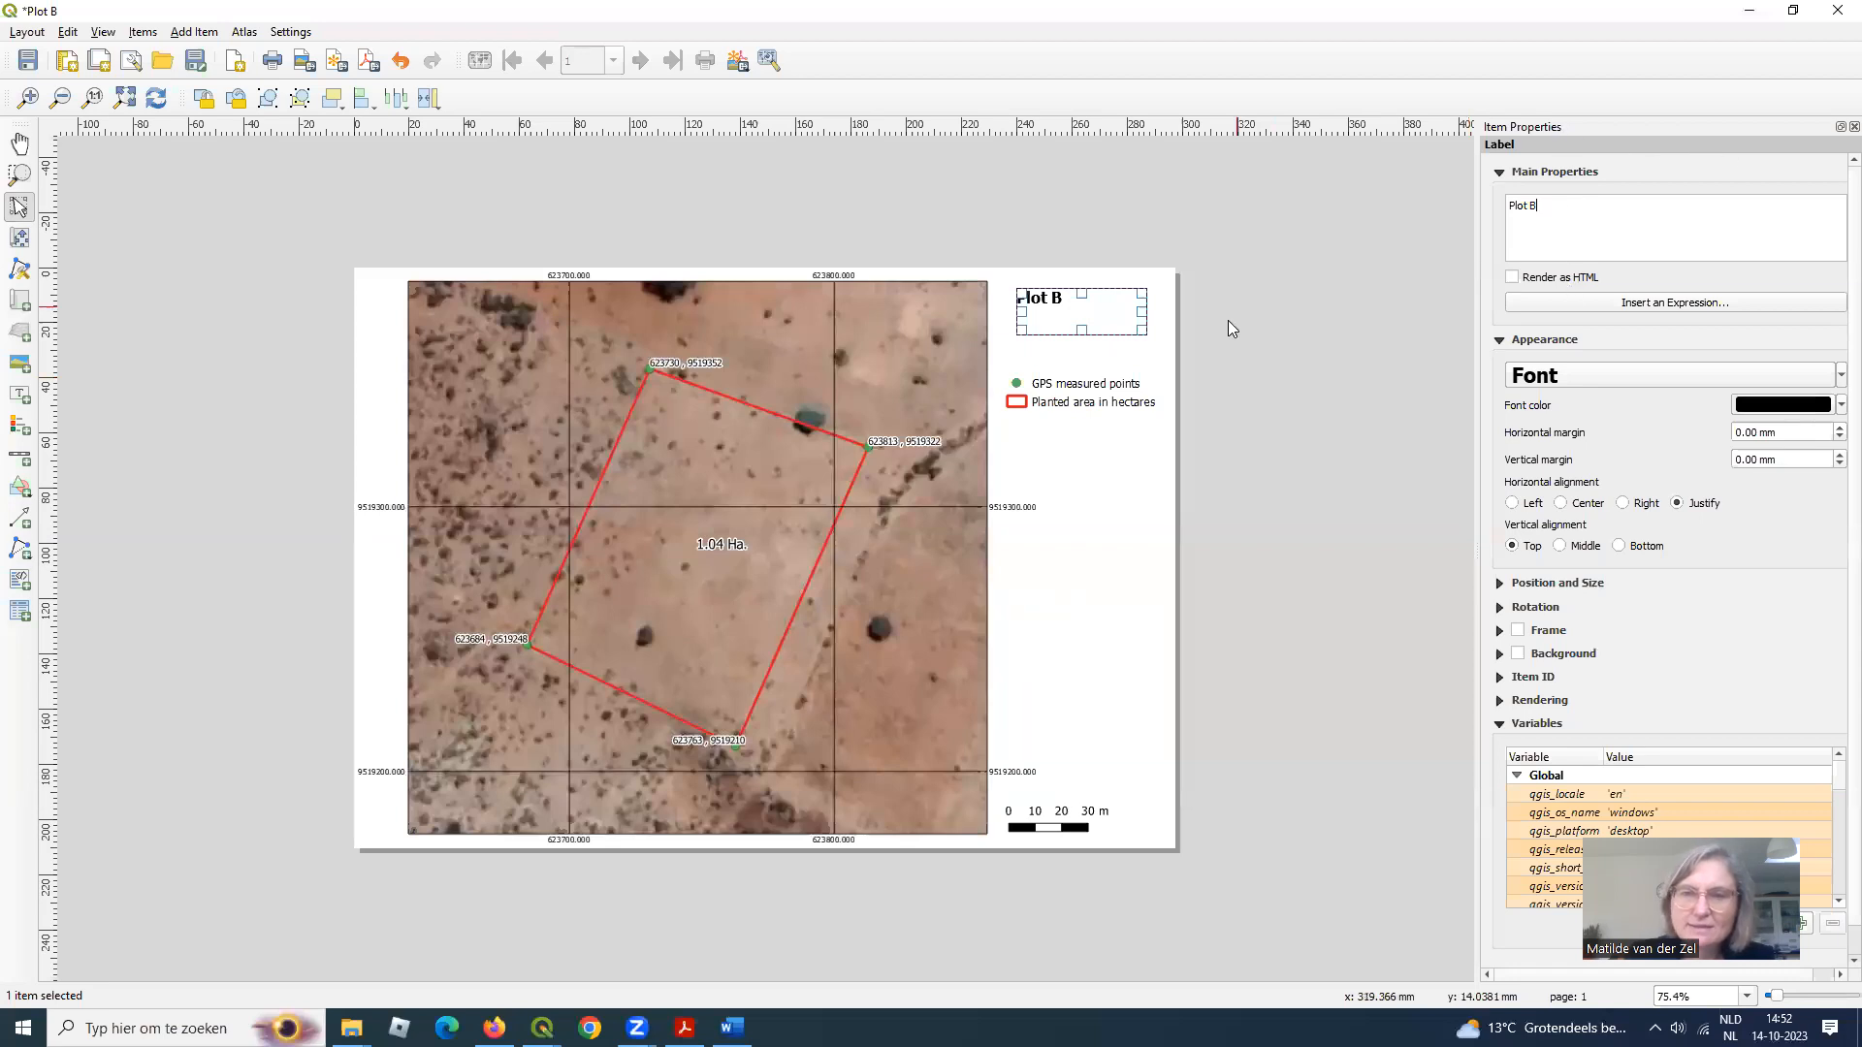
# - Set the layout map to the main map canvas extent, trying scale 1500 and settling on a scale of 1000
pyautogui.click(872, 381)
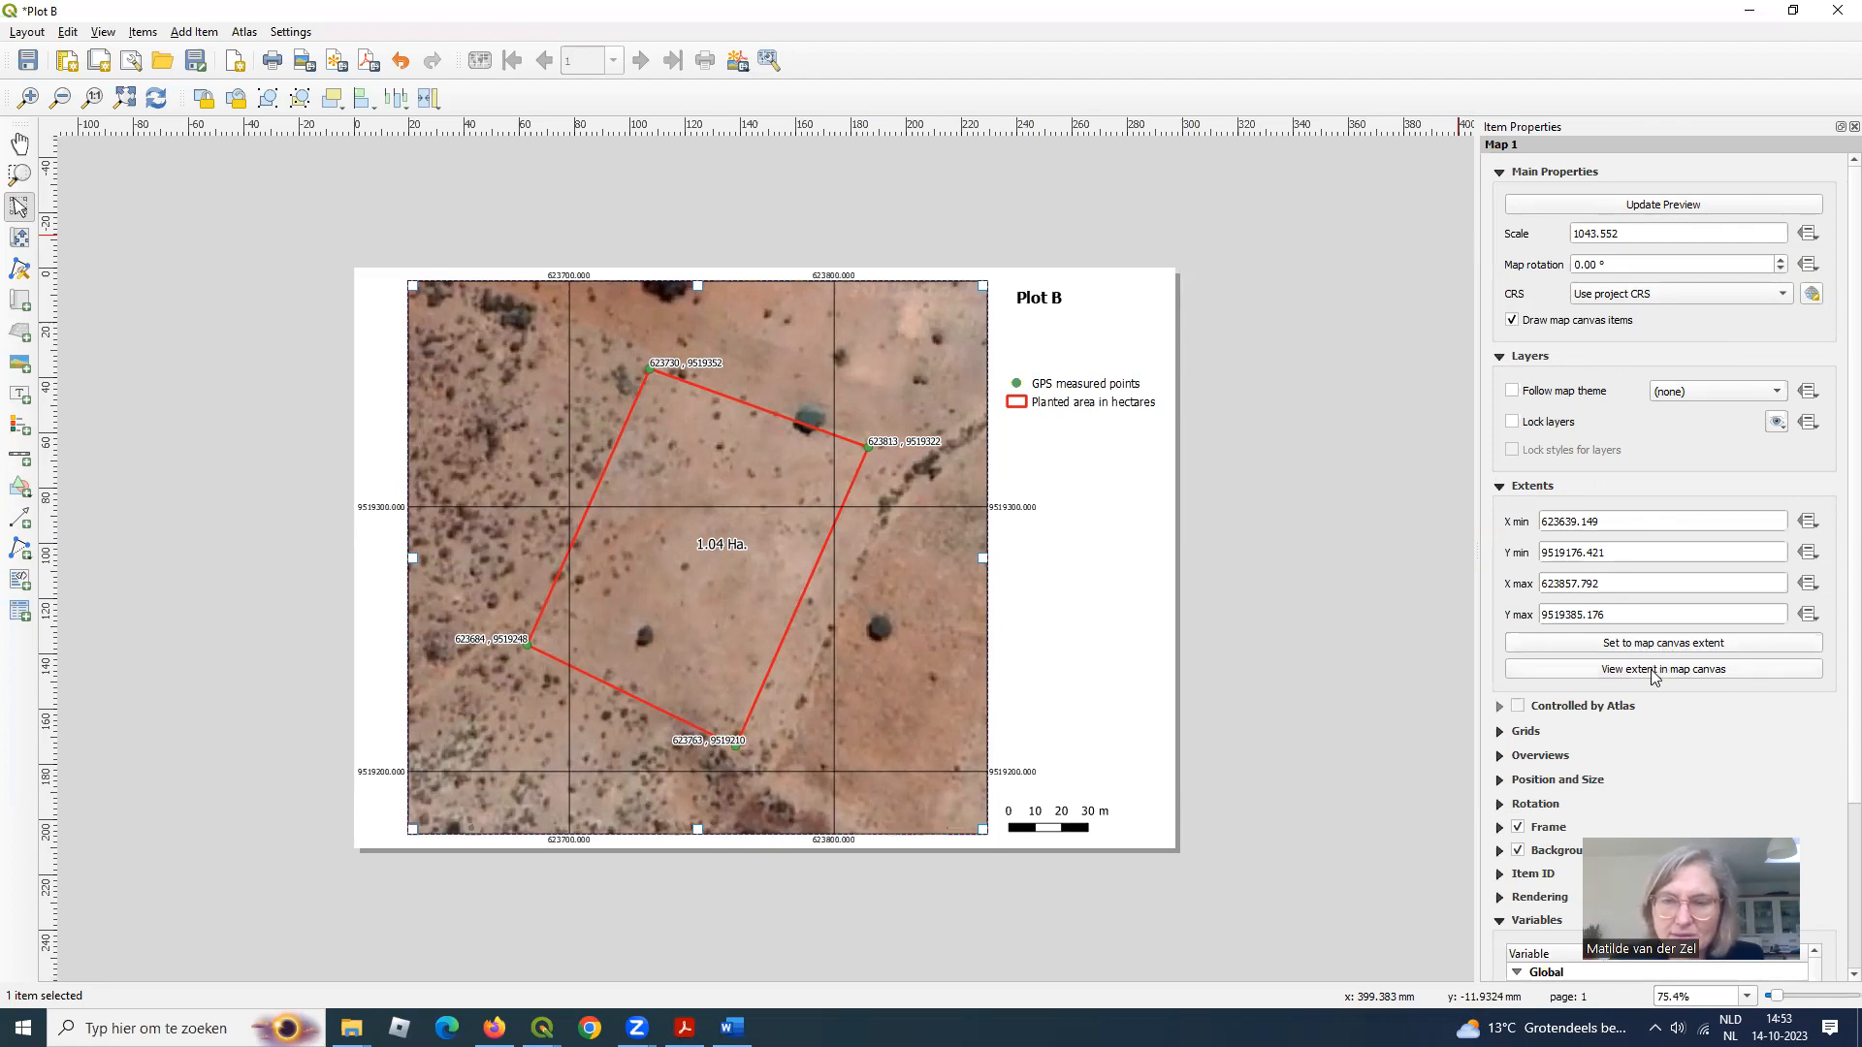
pyautogui.click(1693, 648)
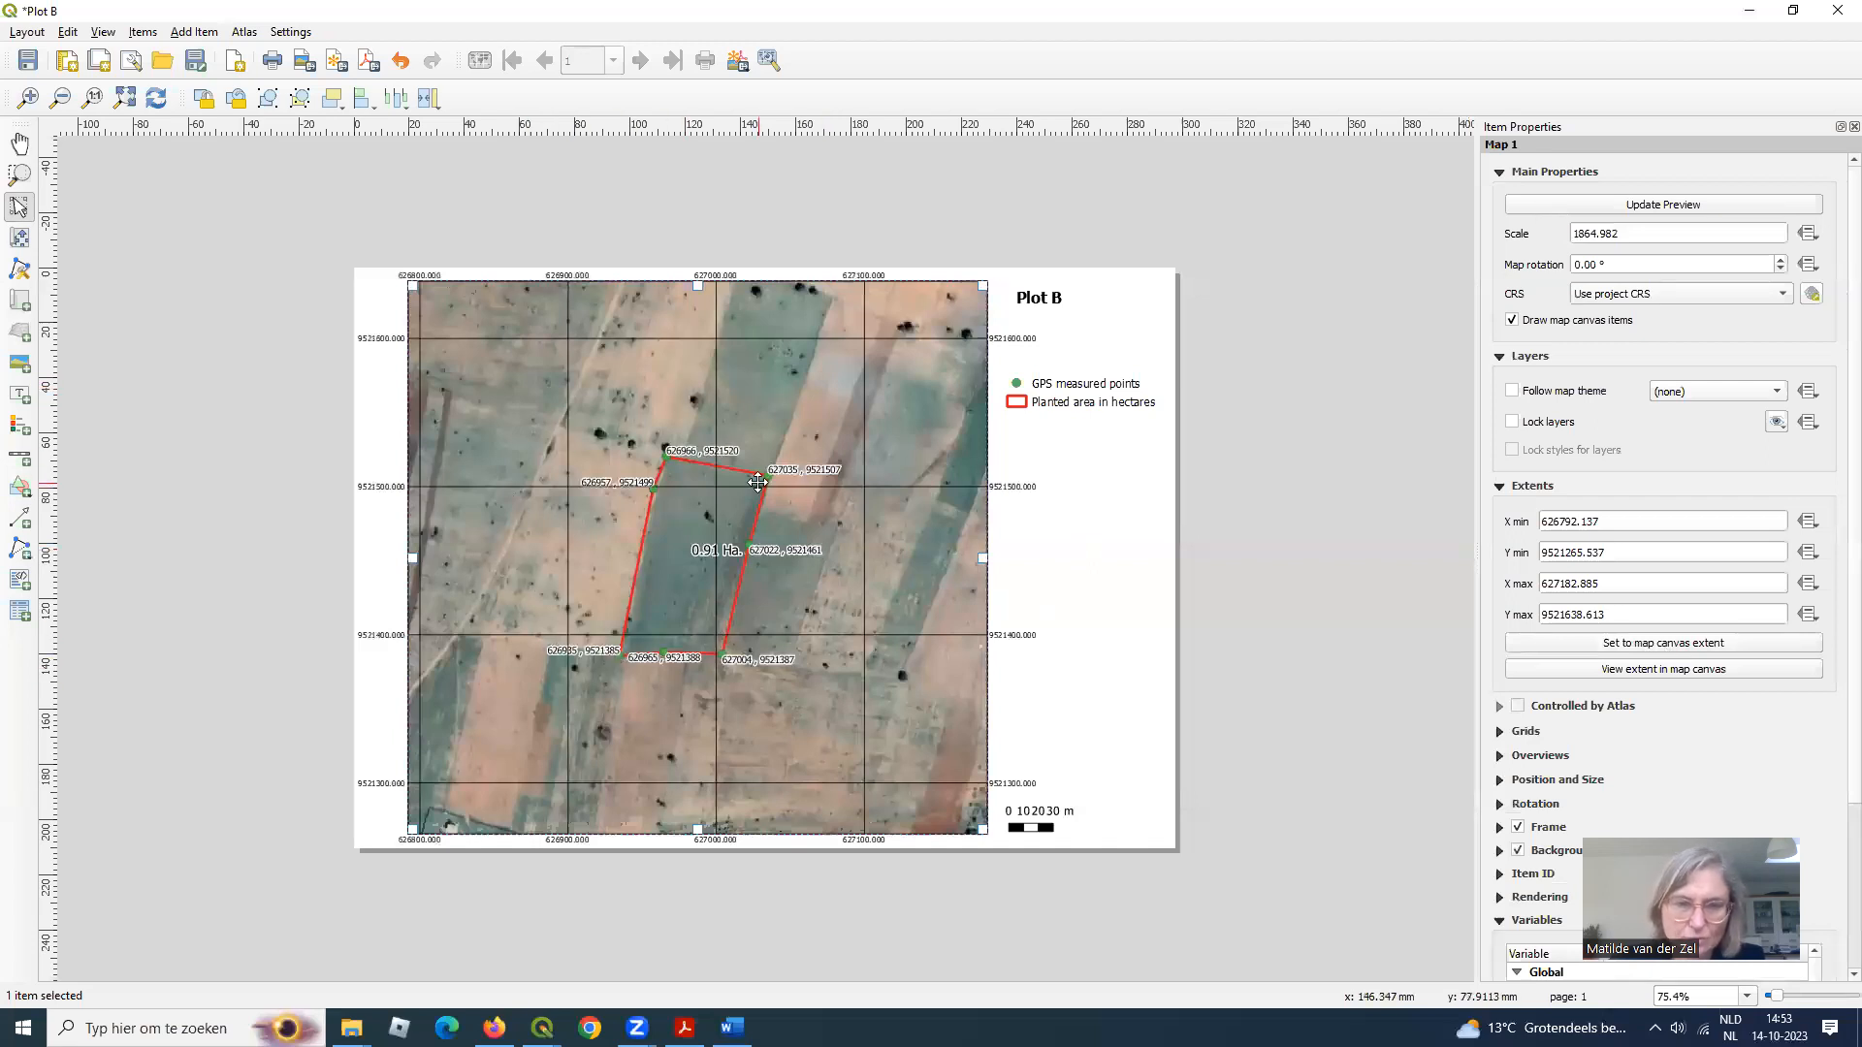
pyautogui.moveTo(1619, 233); pyautogui.dragTo(1558, 245)
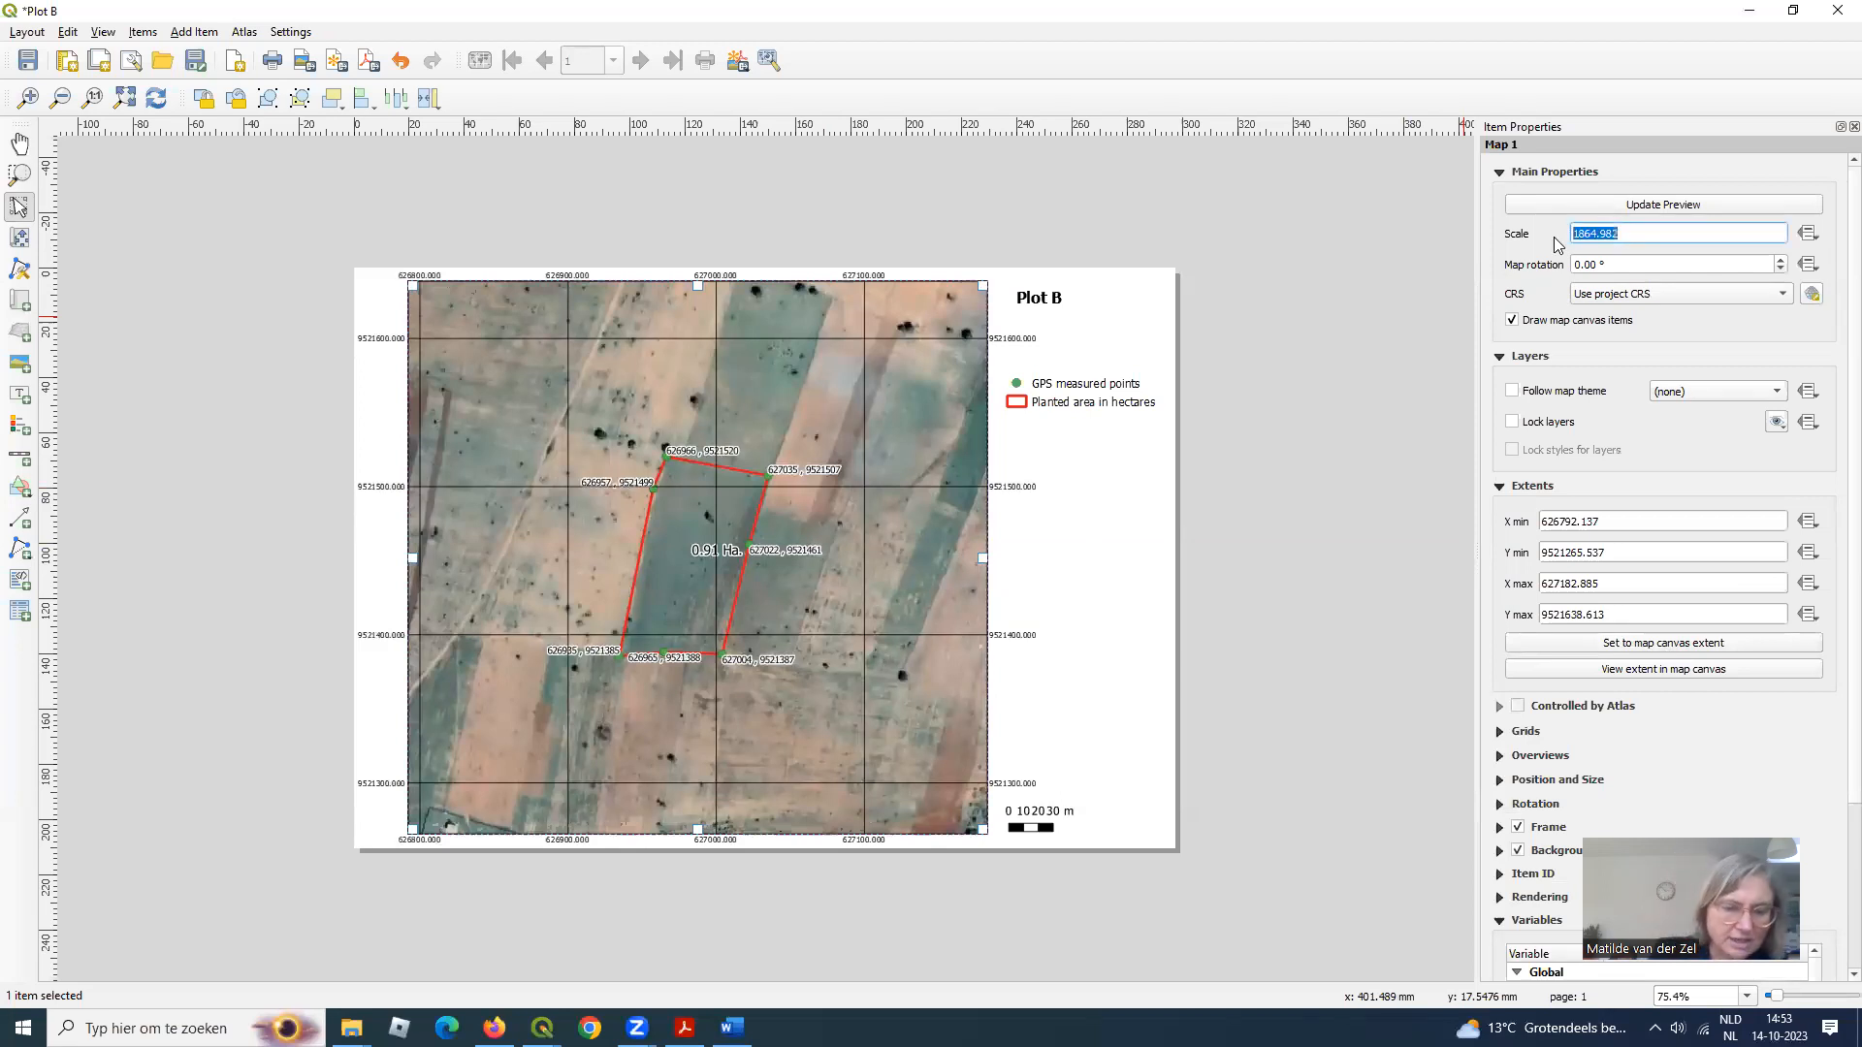
pyautogui.write('1500')
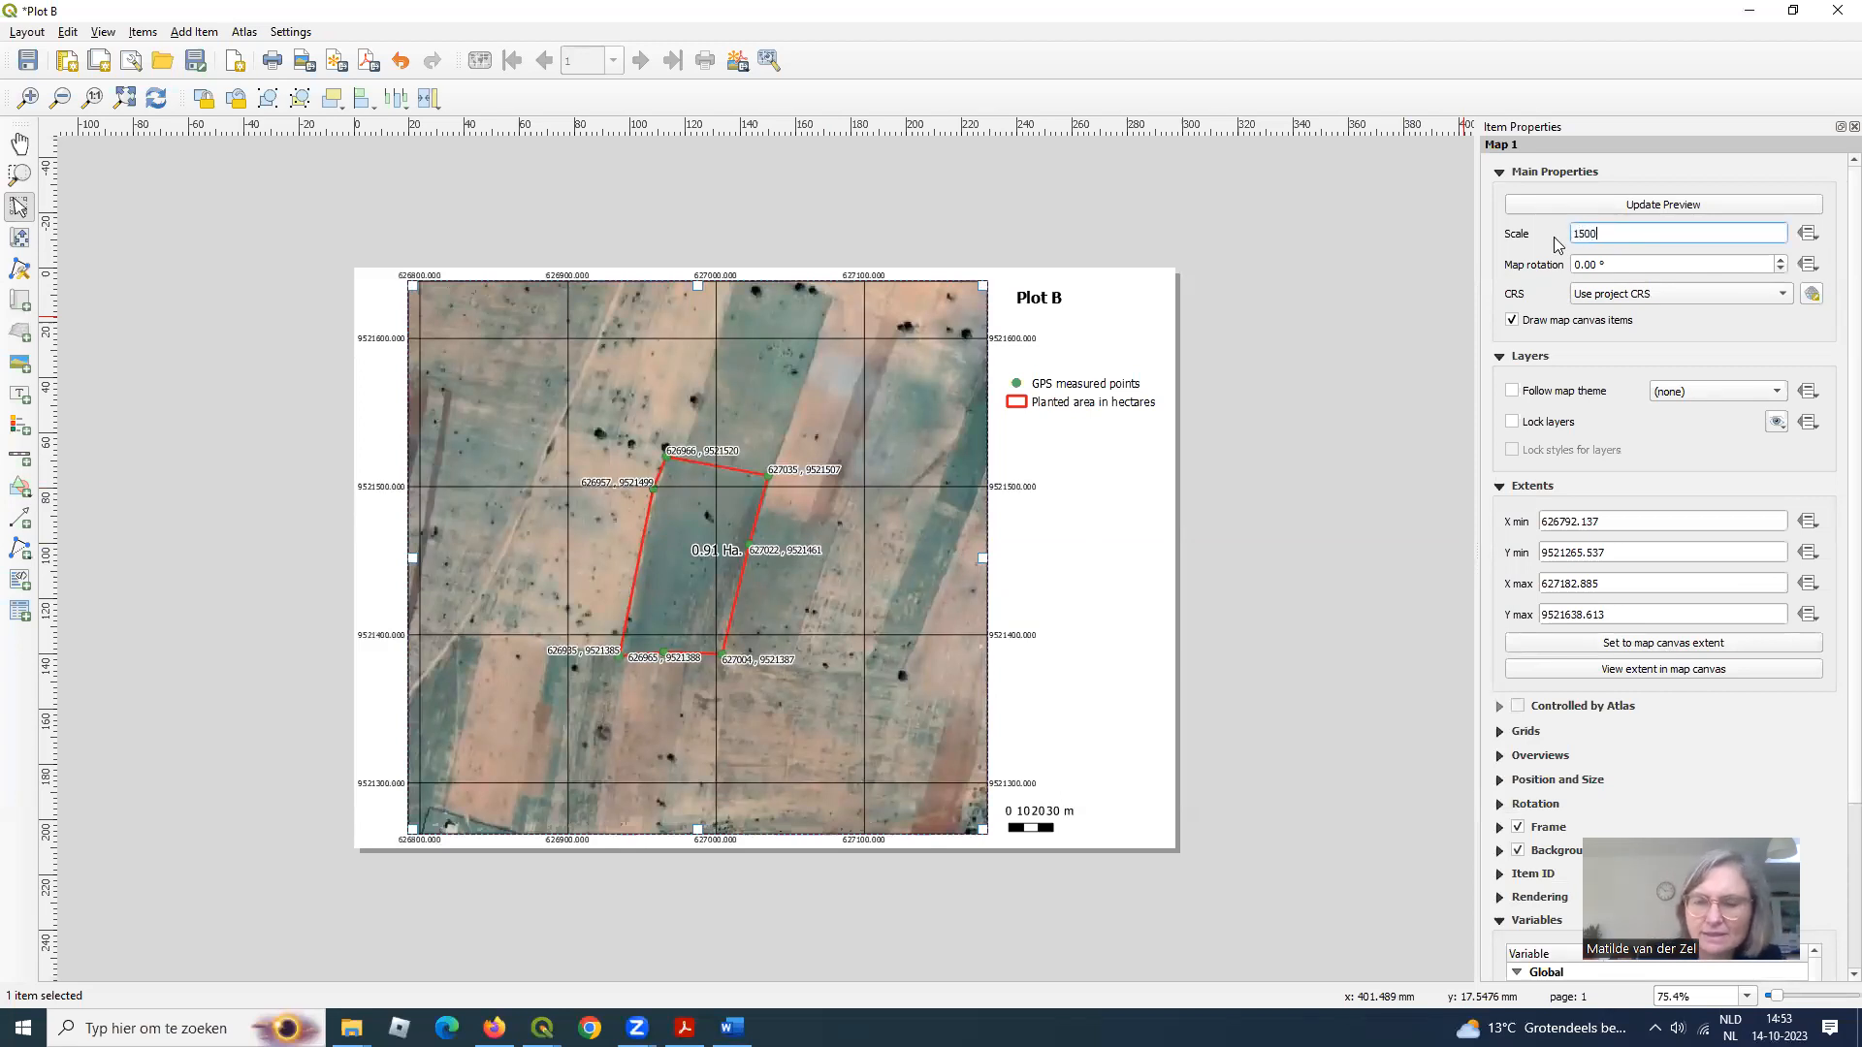
pyautogui.press('Return')
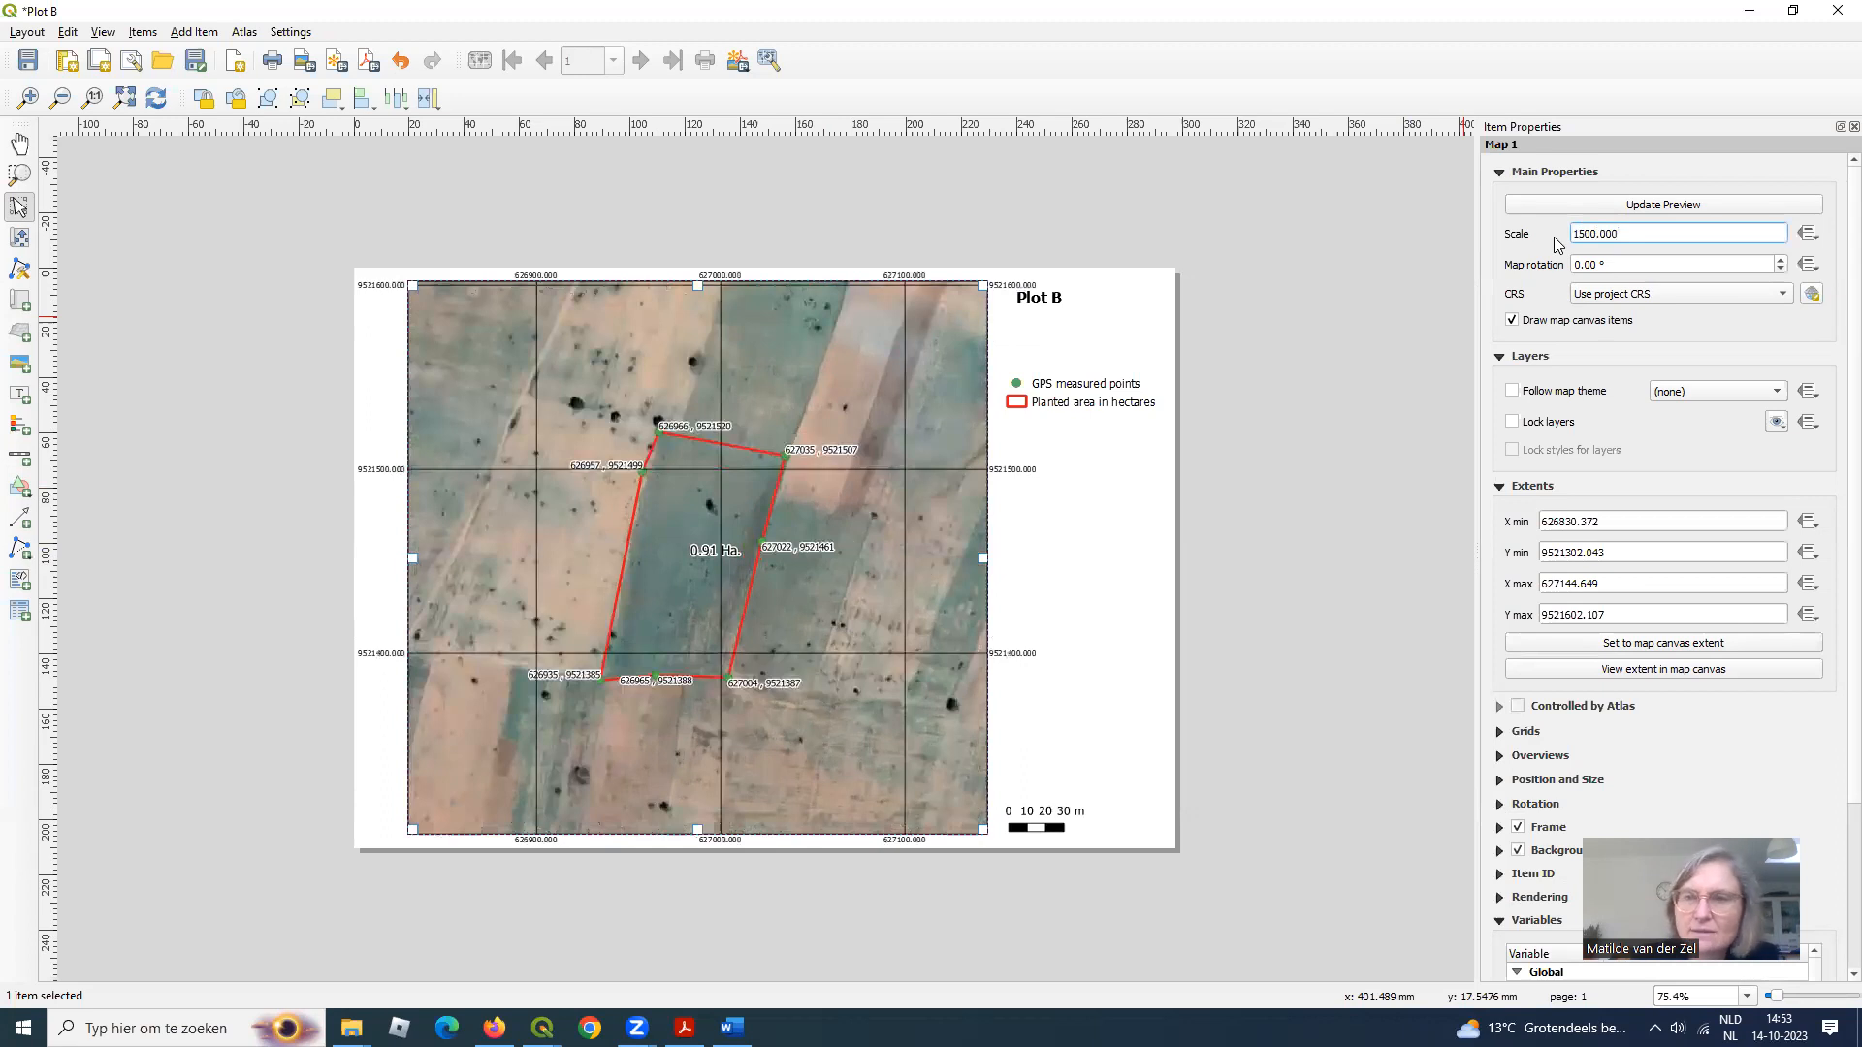
pyautogui.write('1')
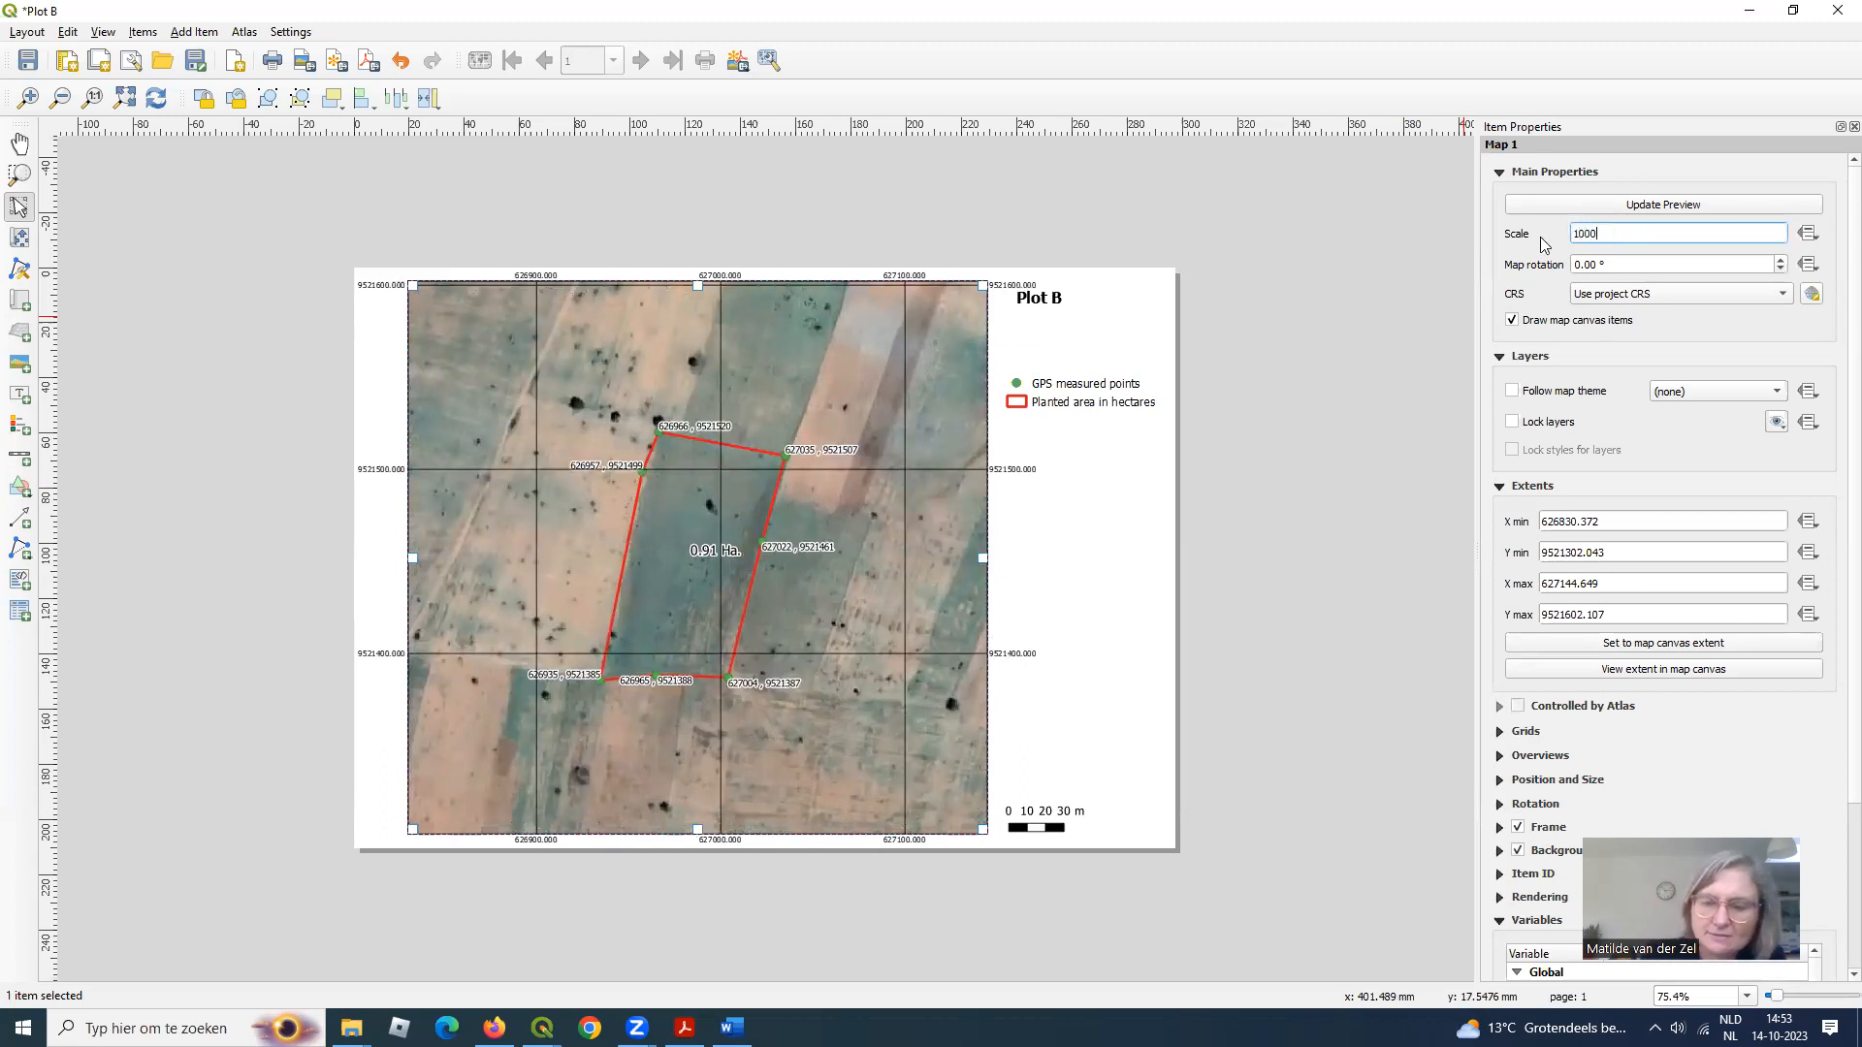
pyautogui.press('Return')
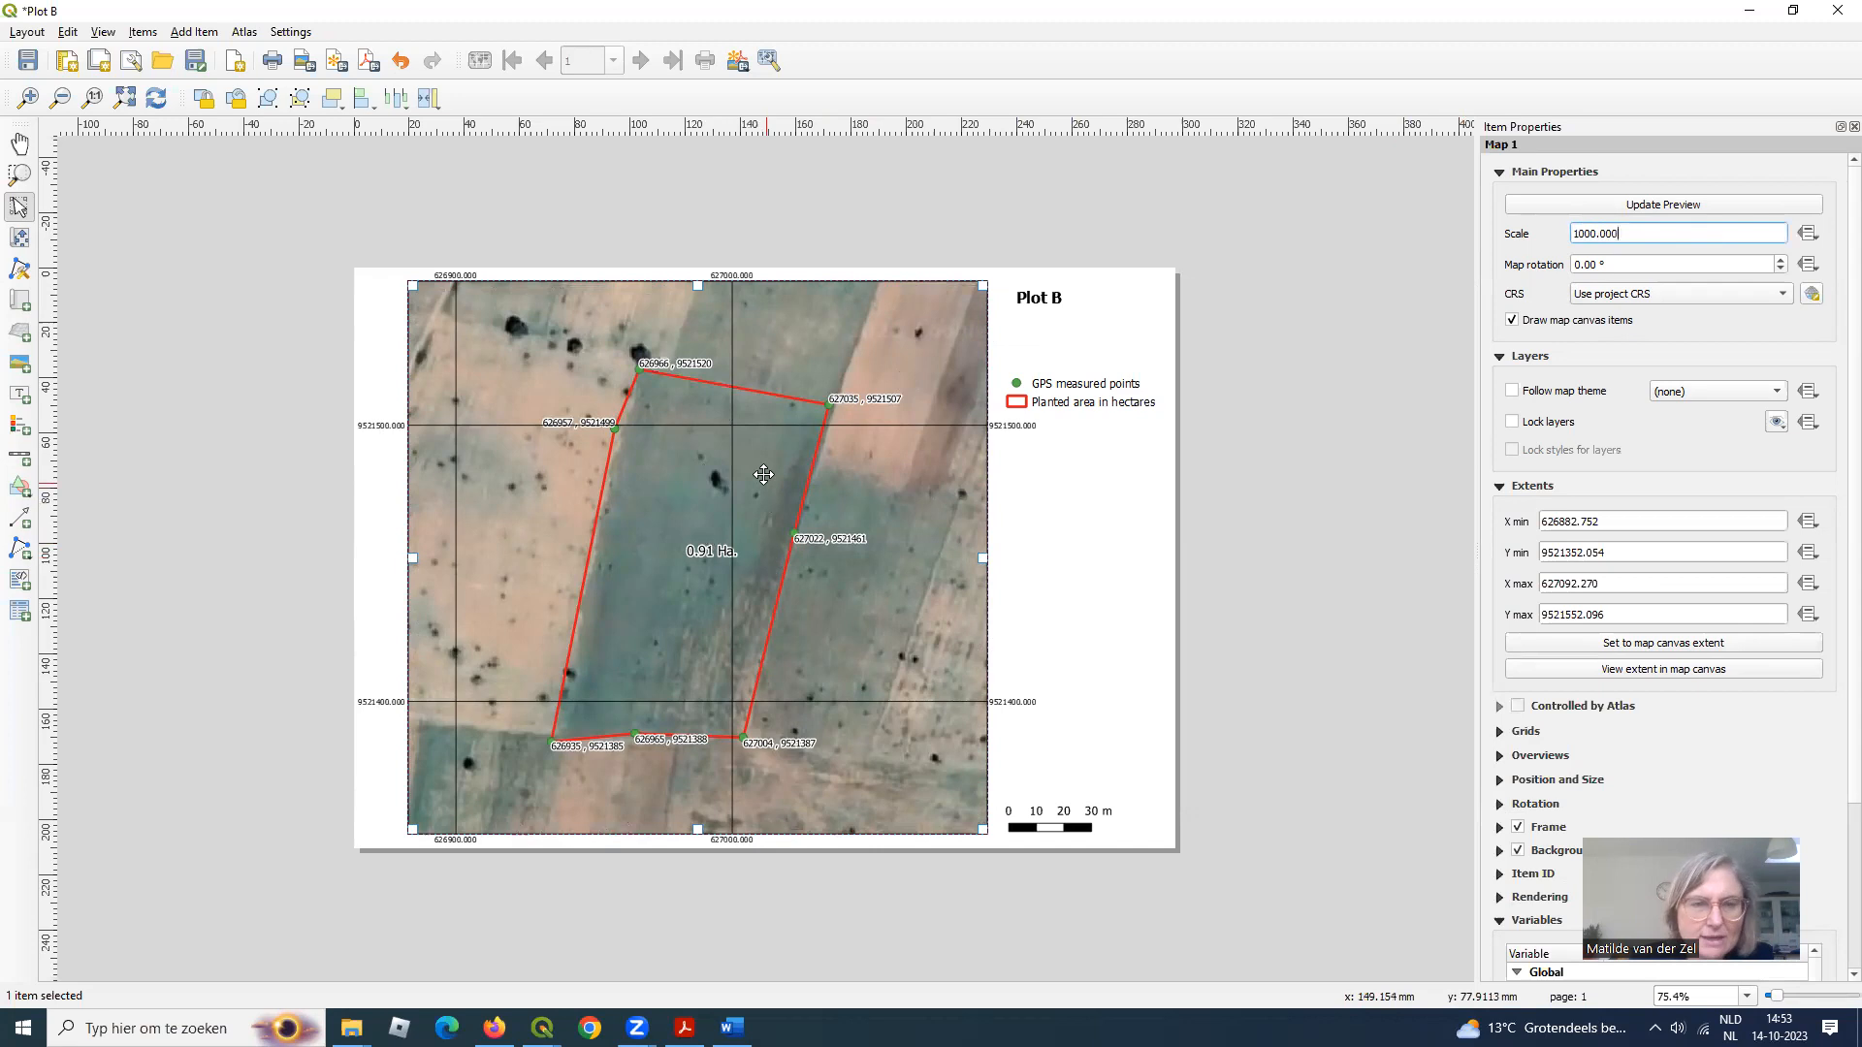
# - Save the project and export the layout as the JPEG image Plot B in the jpg folder at 300 dpi
pyautogui.click(29, 61)
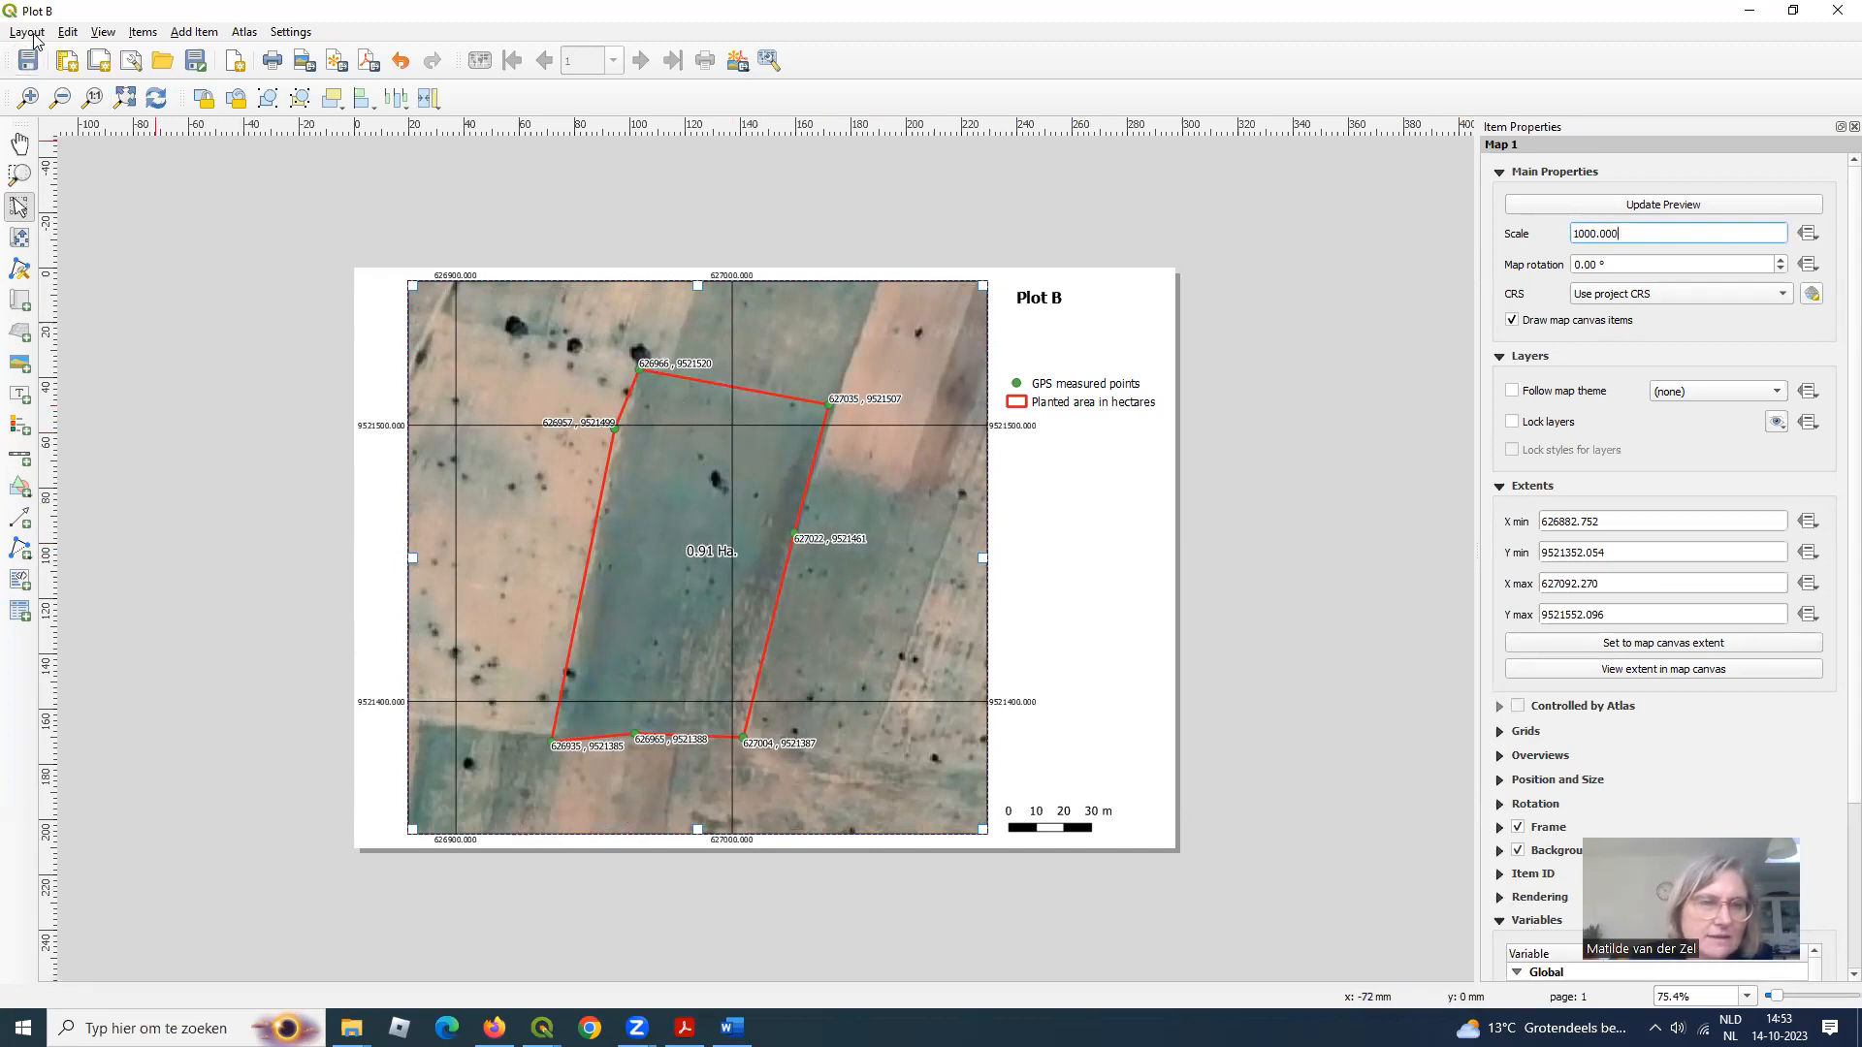
pyautogui.click(27, 37)
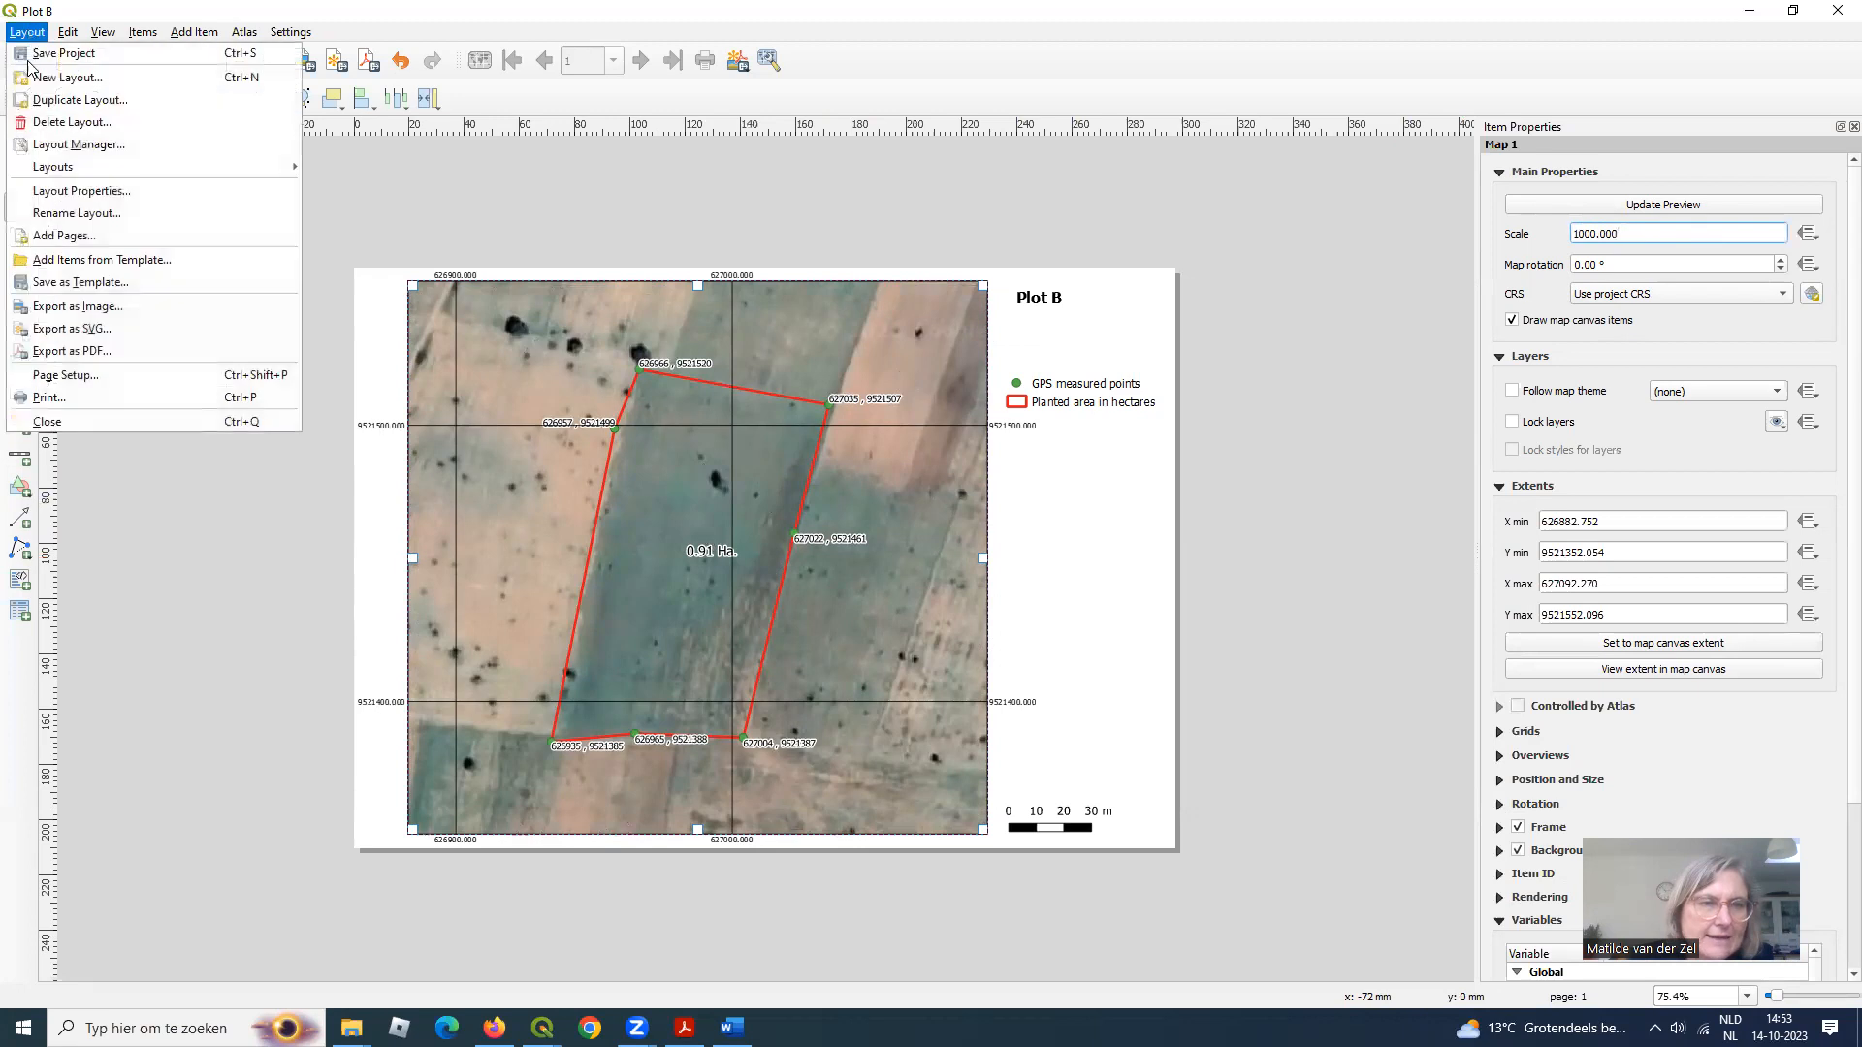
pyautogui.click(95, 310)
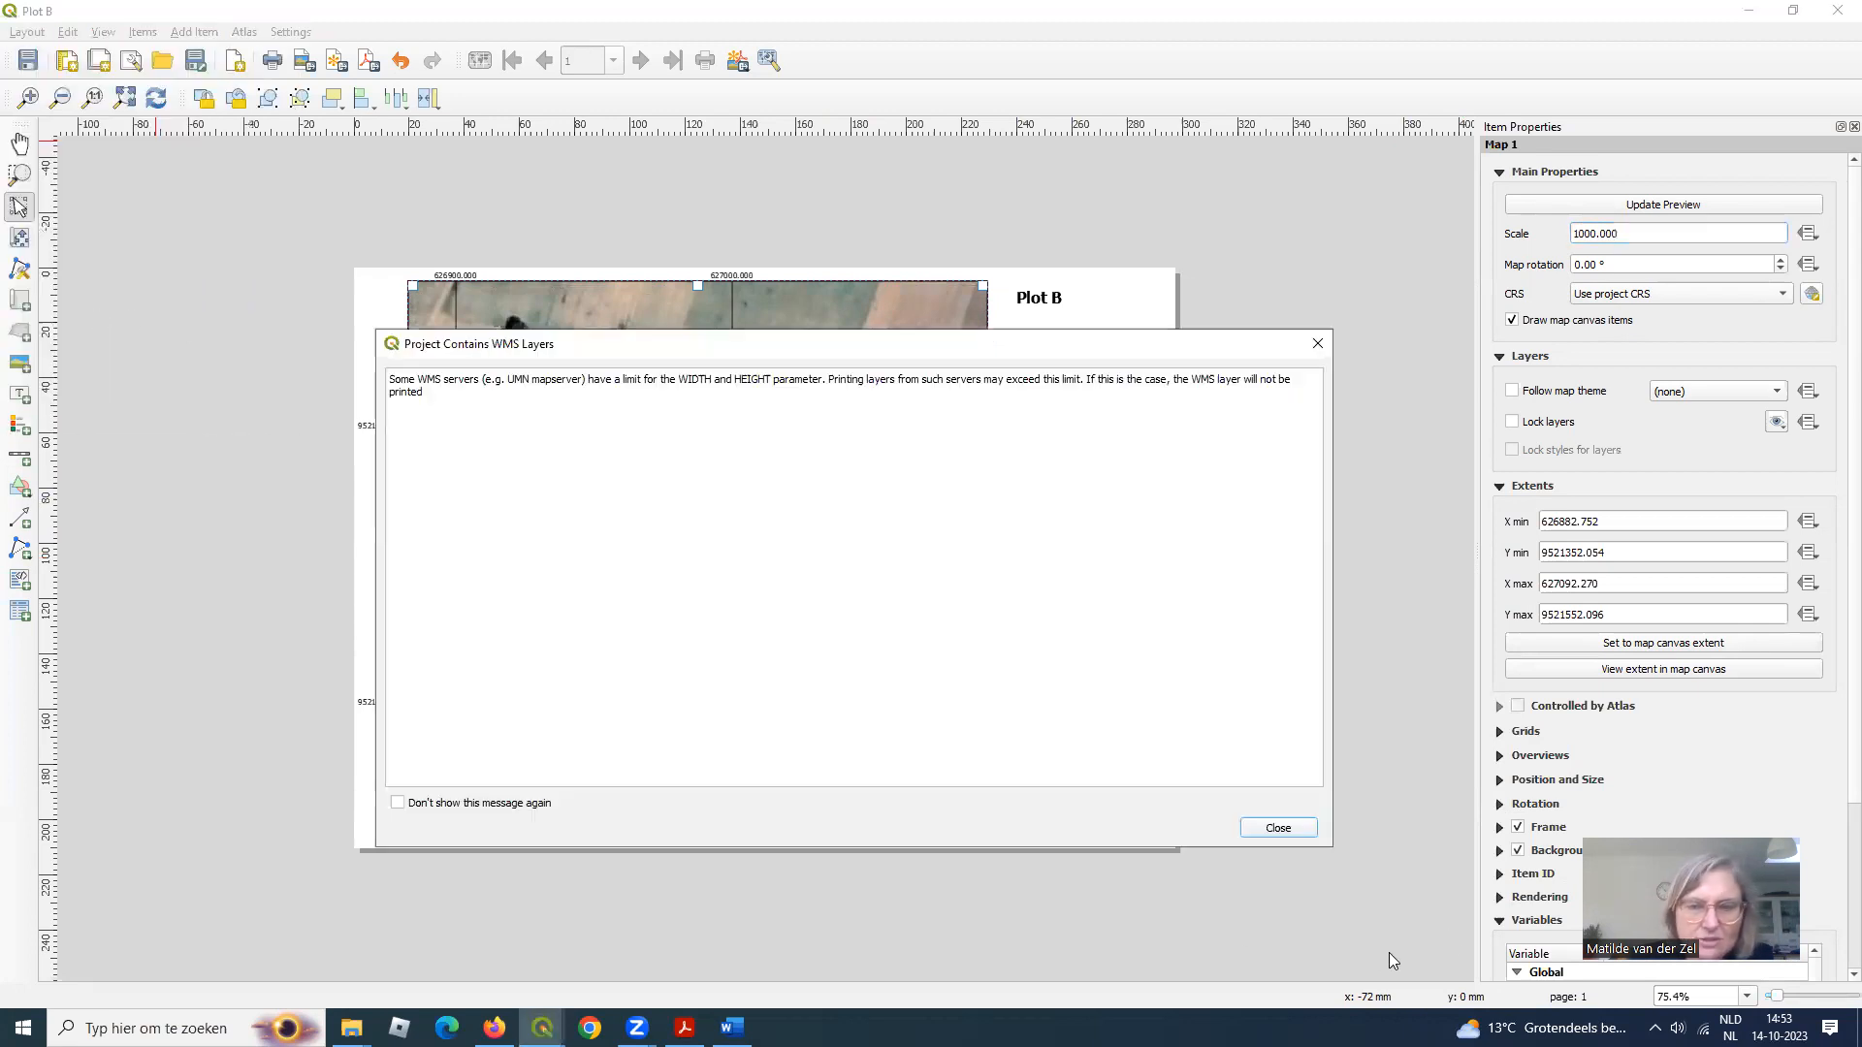
pyautogui.click(1286, 832)
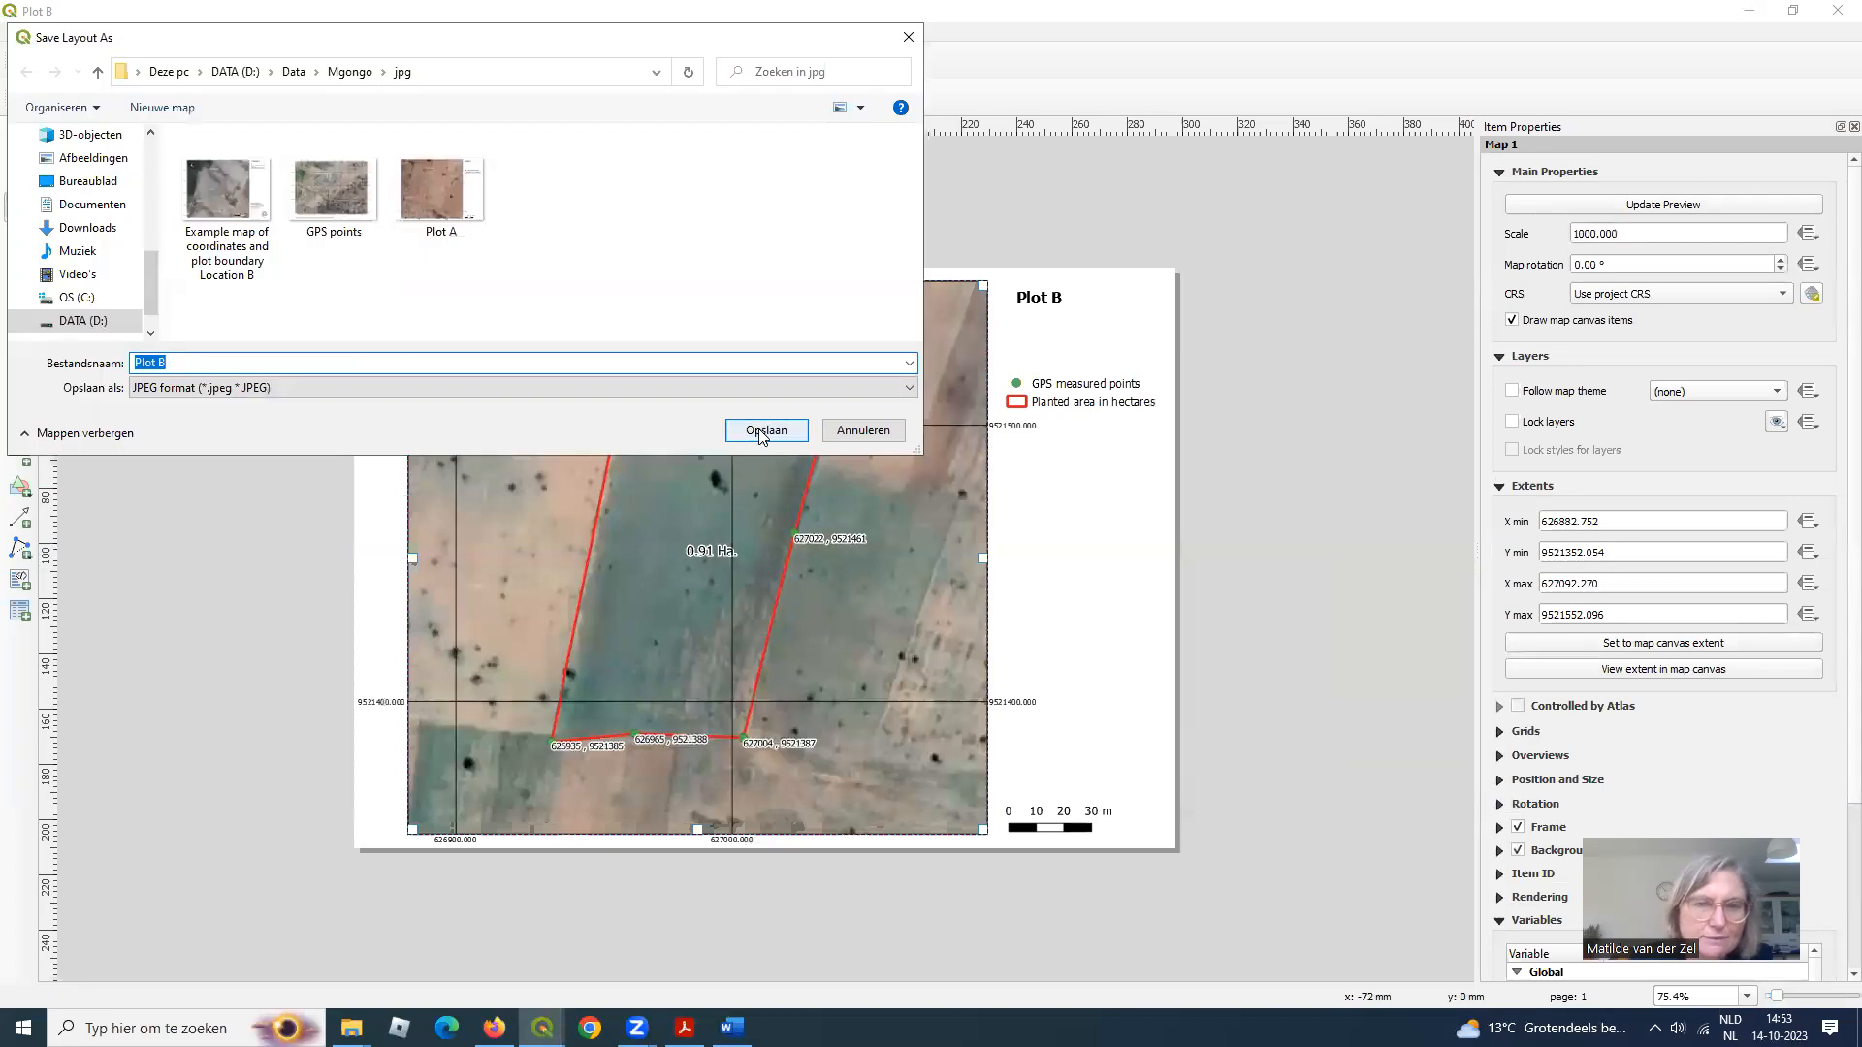
pyautogui.click(762, 432)
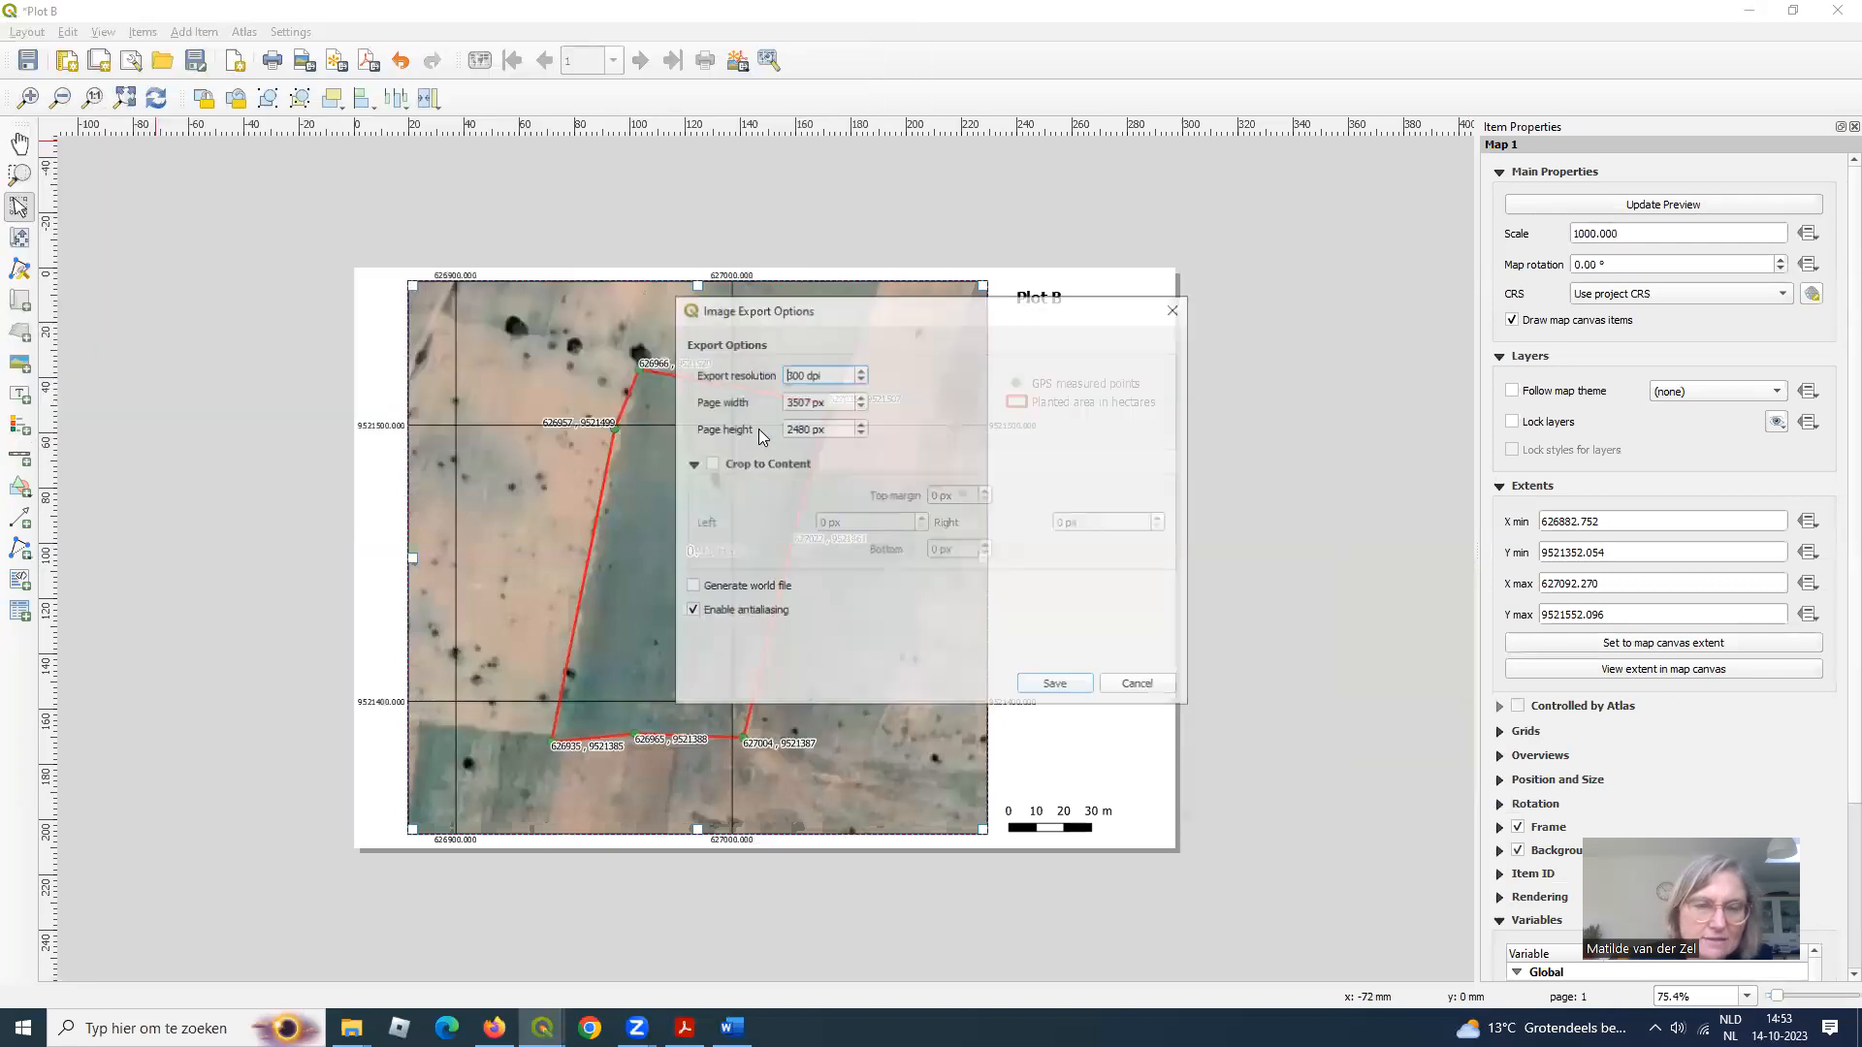
pyautogui.click(1048, 687)
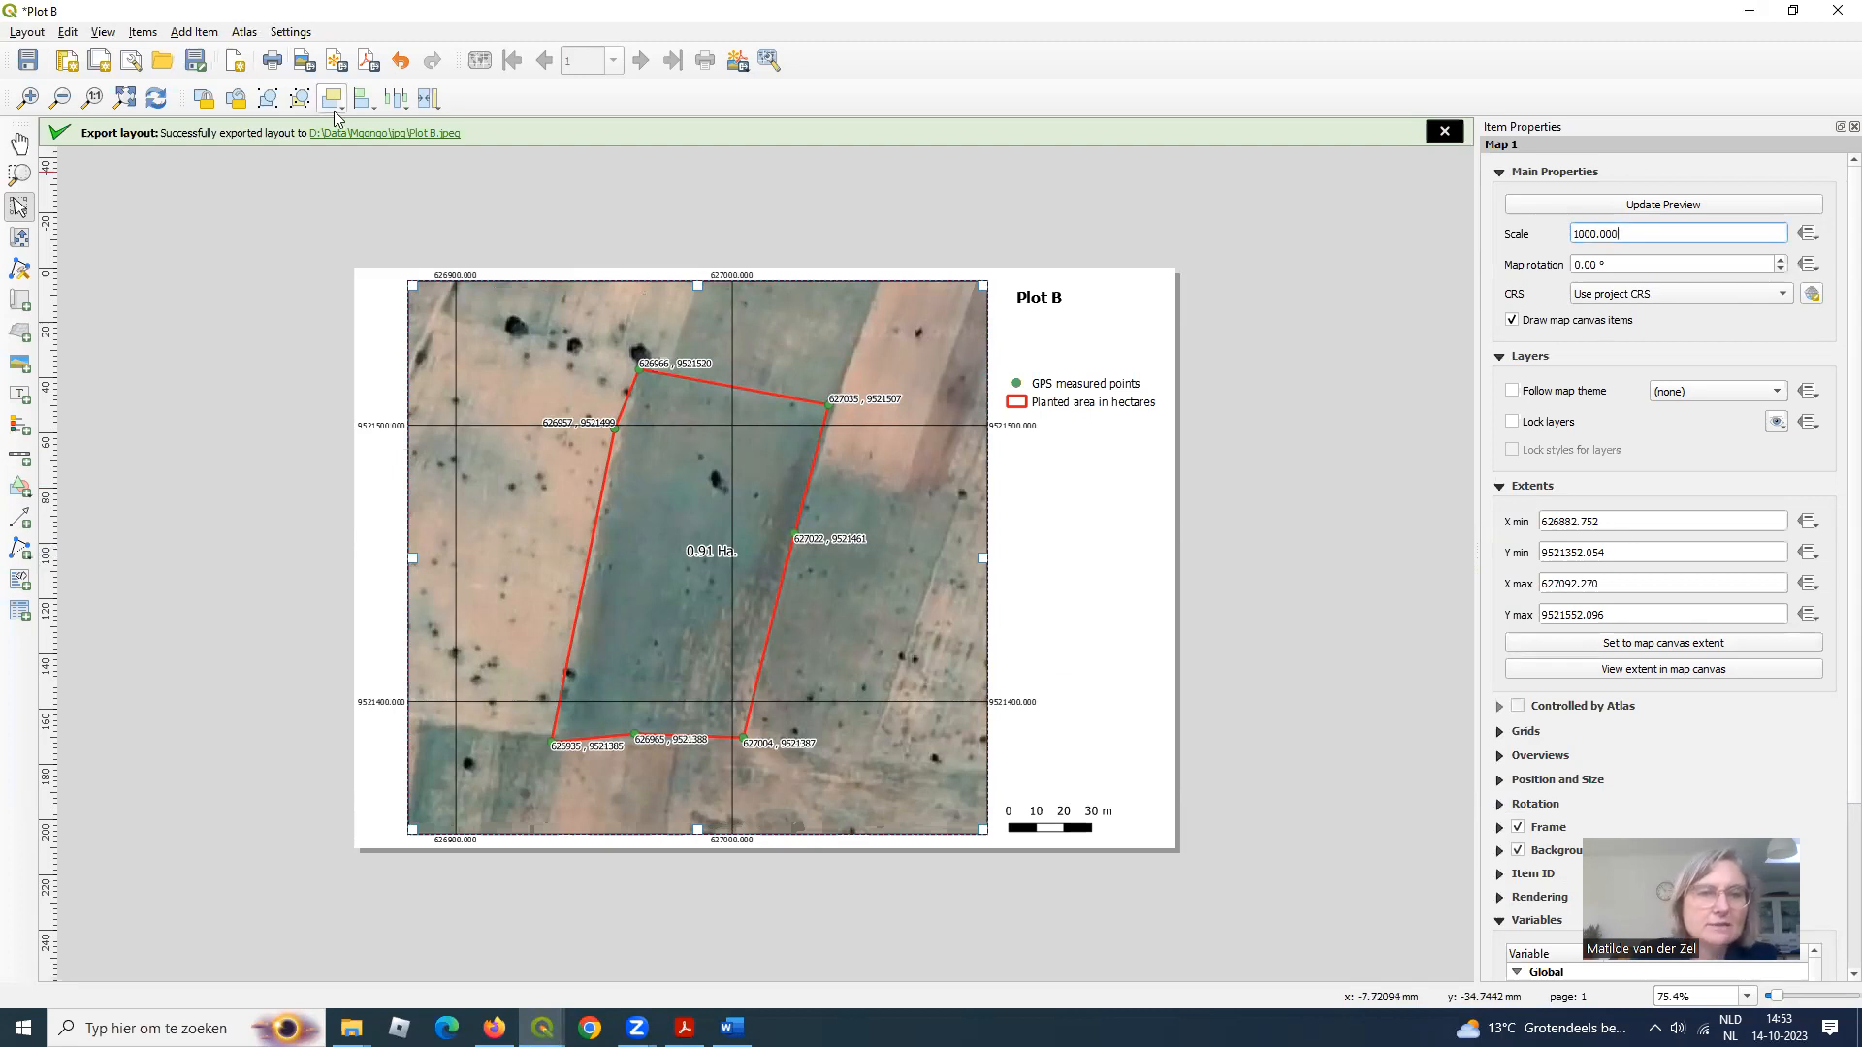
# - View the exported Plot B image from its folder, compare it with the Plot A image, and return to the layout
pyautogui.click(344, 142)
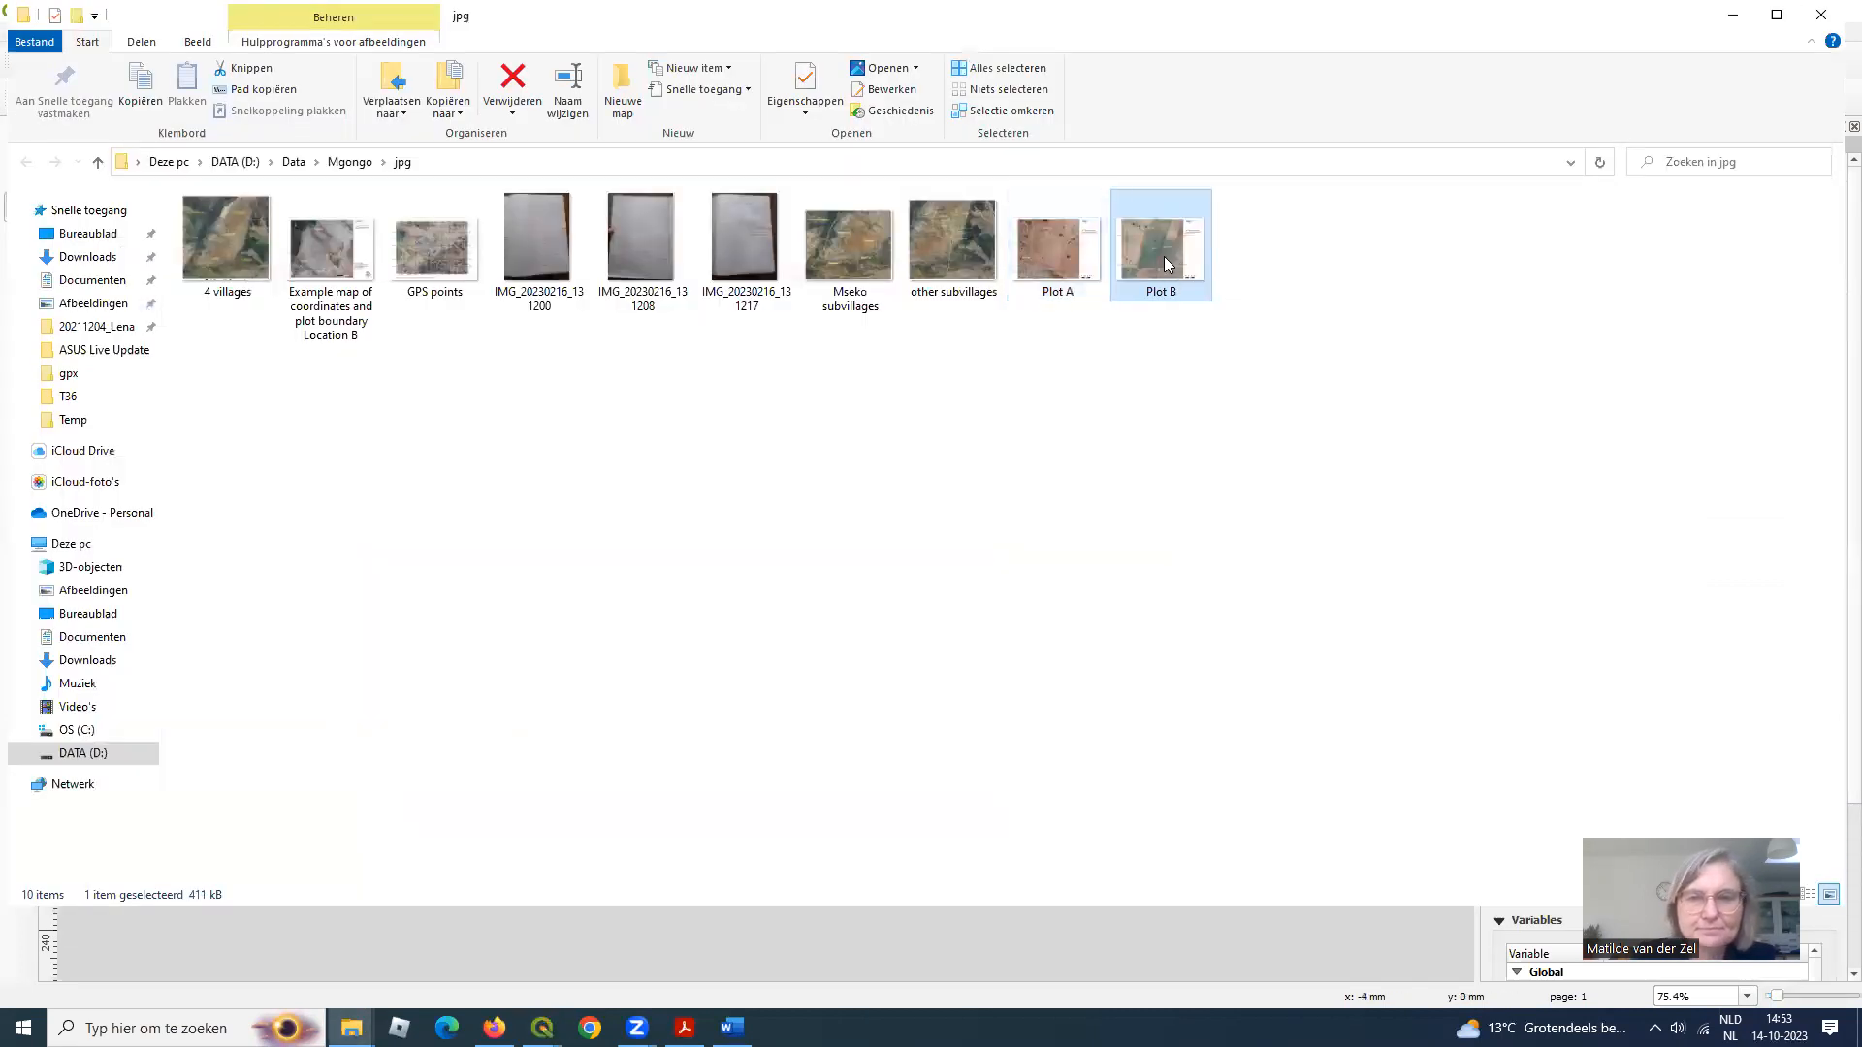
pyautogui.doubleClick(1164, 256)
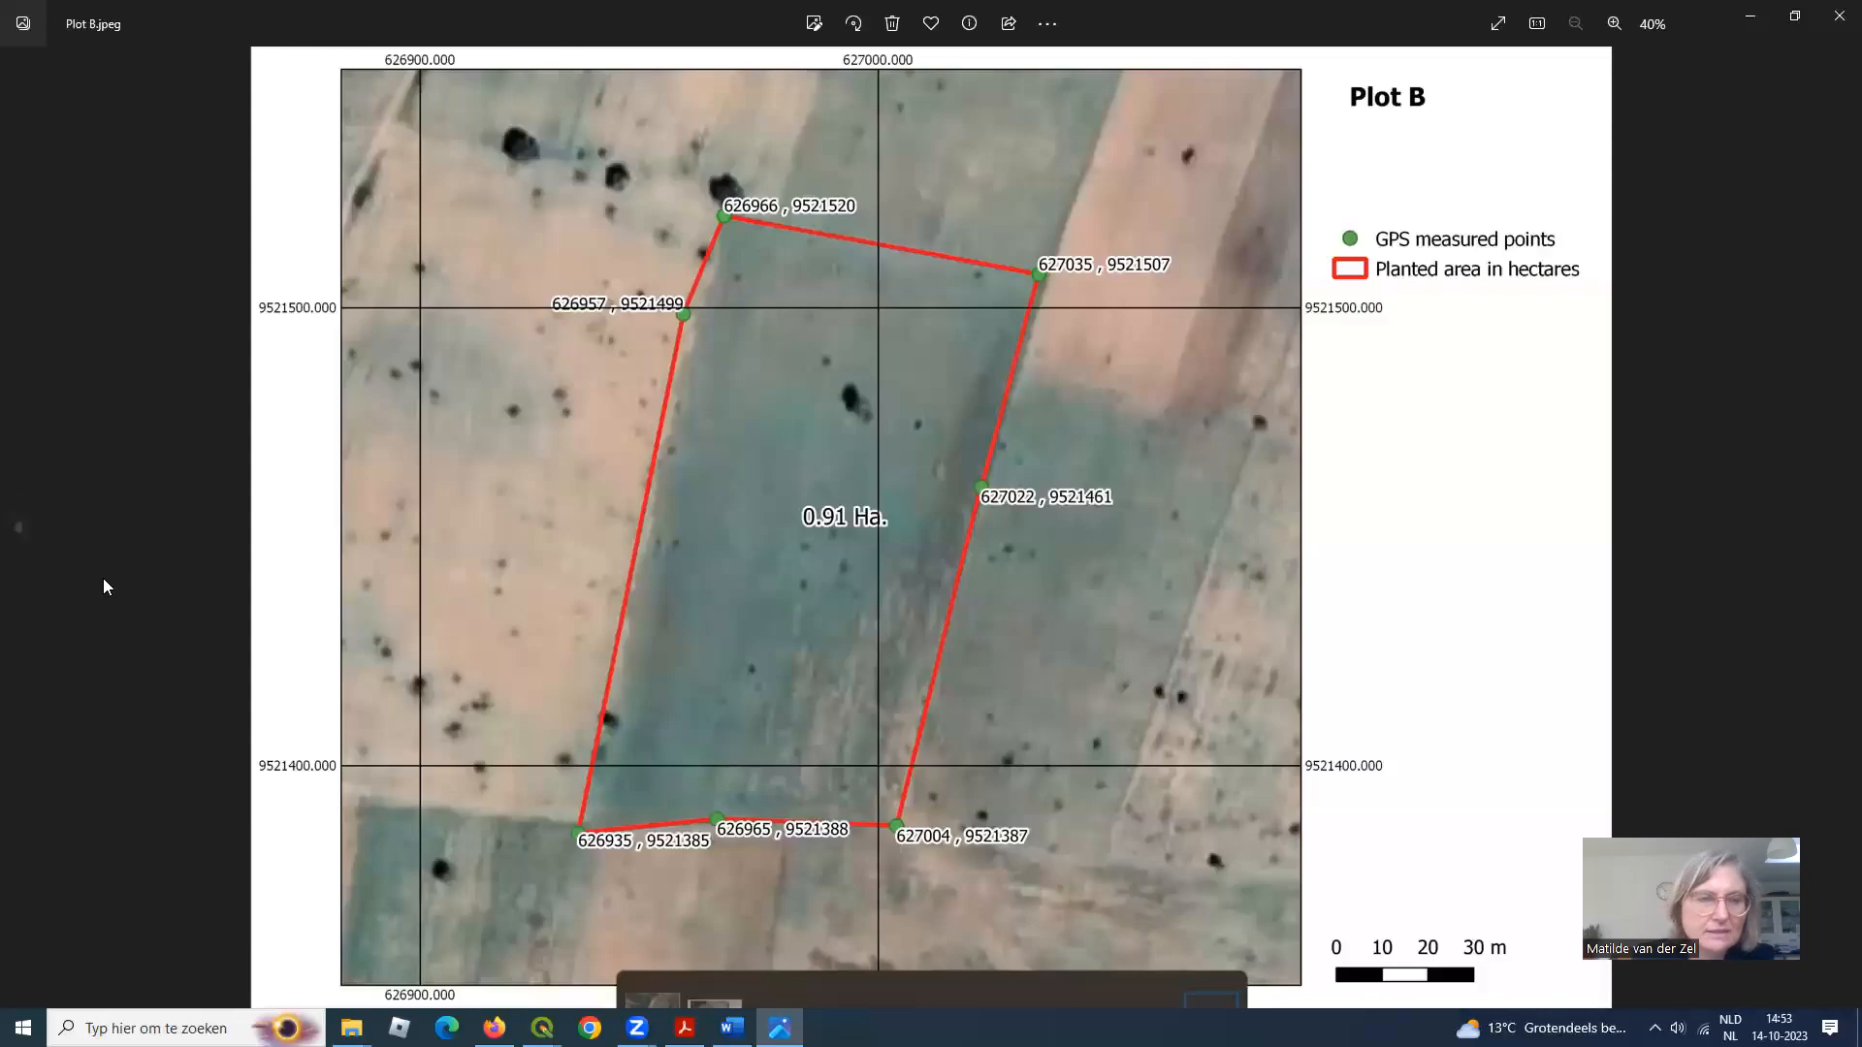
pyautogui.click(15, 532)
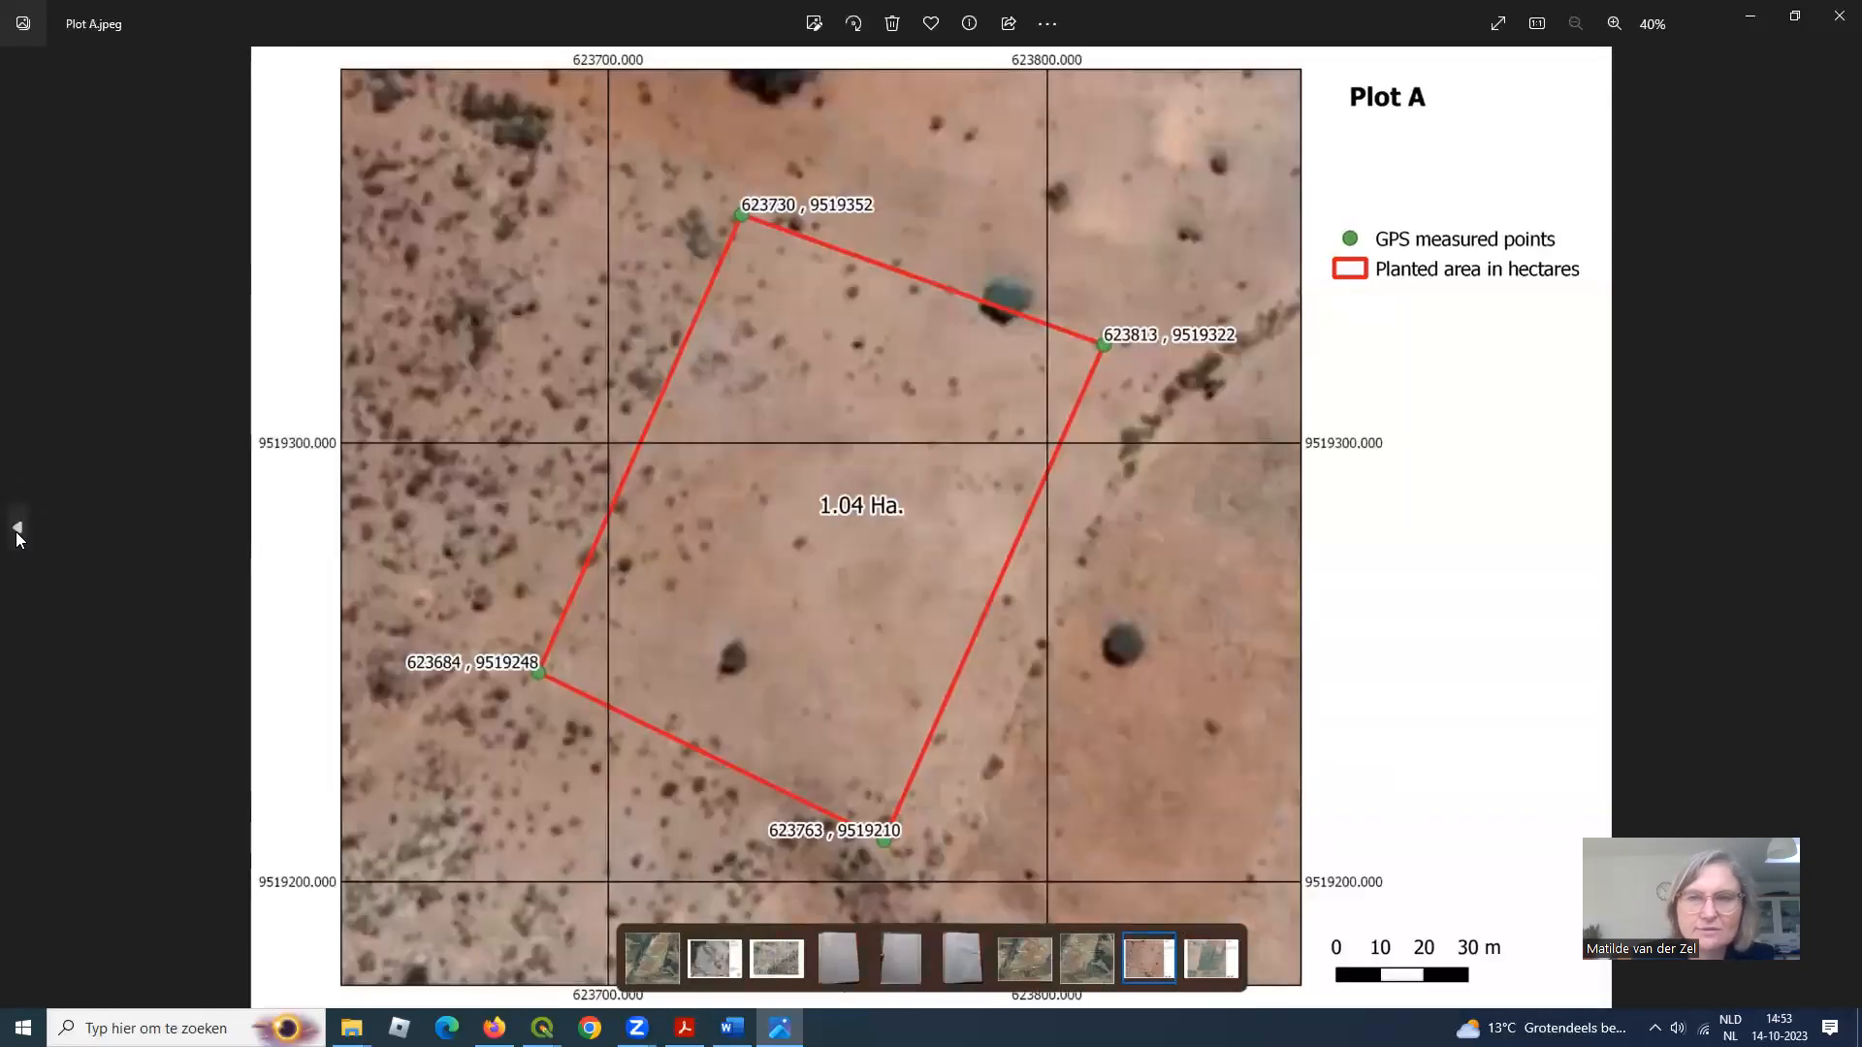
pyautogui.click(1835, 17)
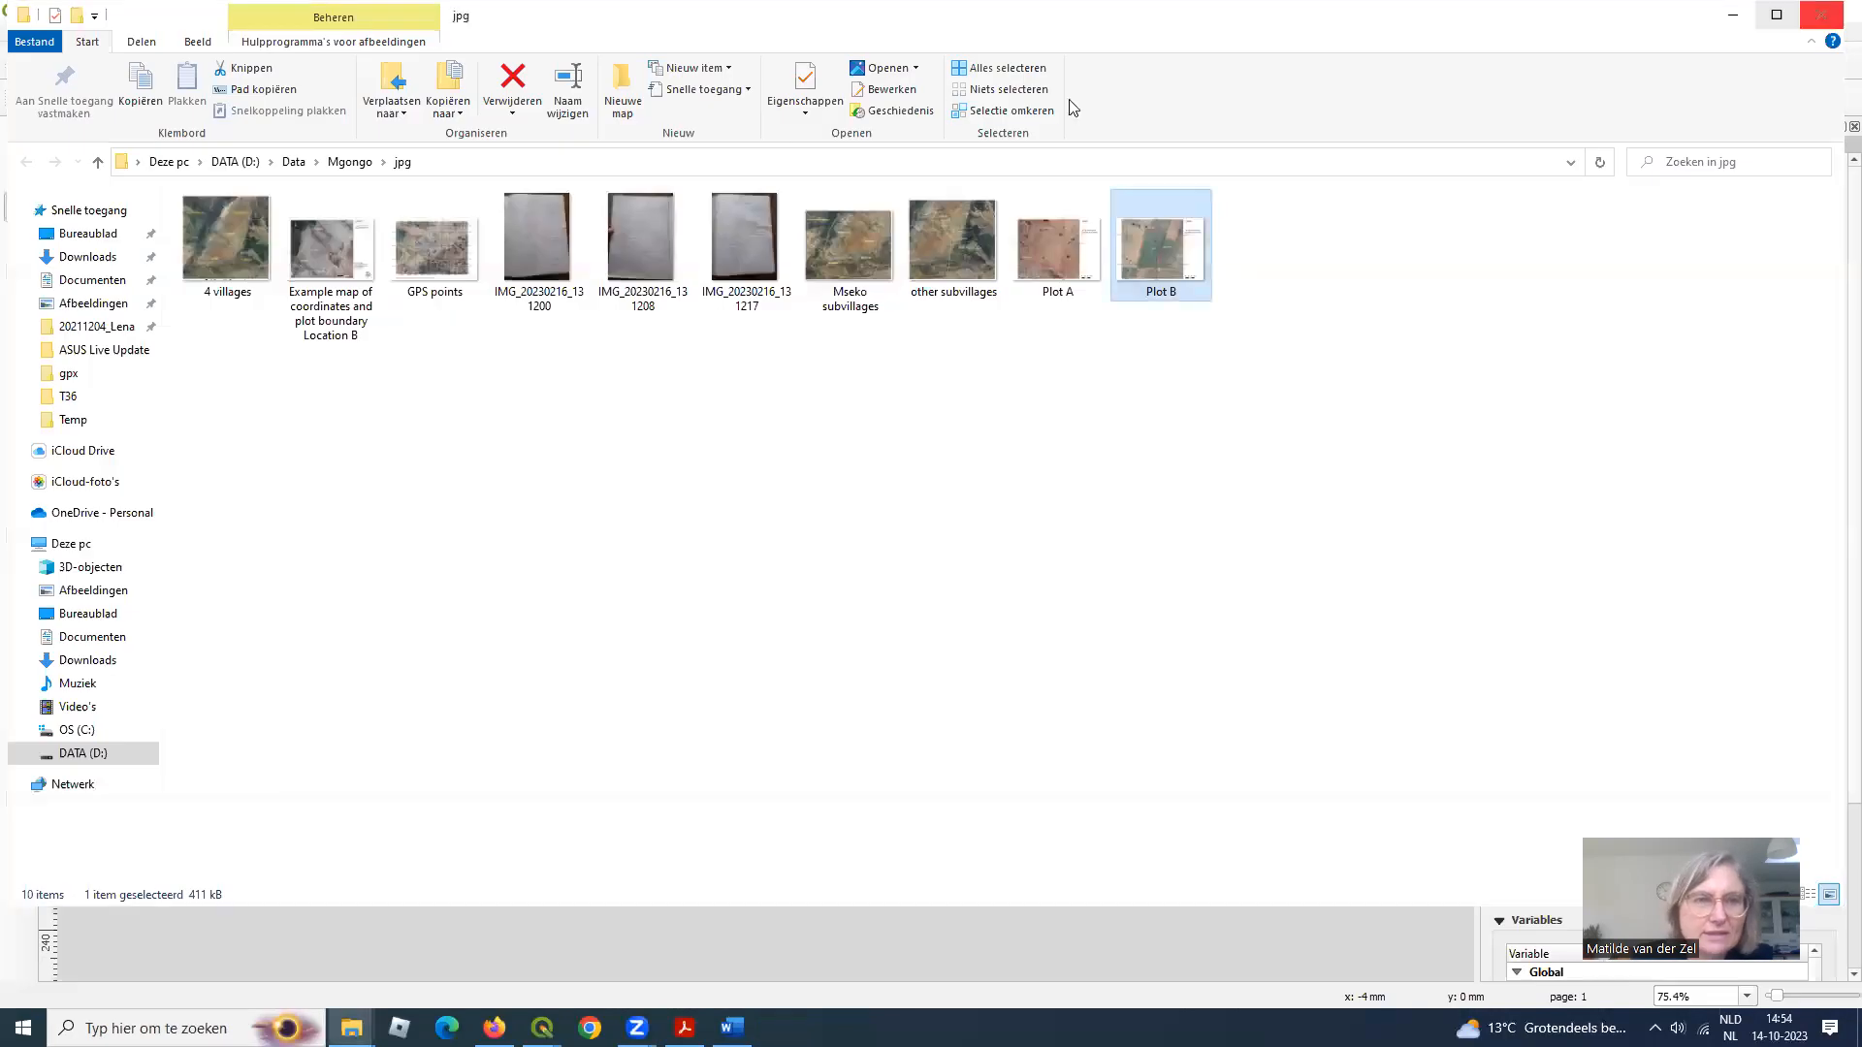
pyautogui.click(1737, 19)
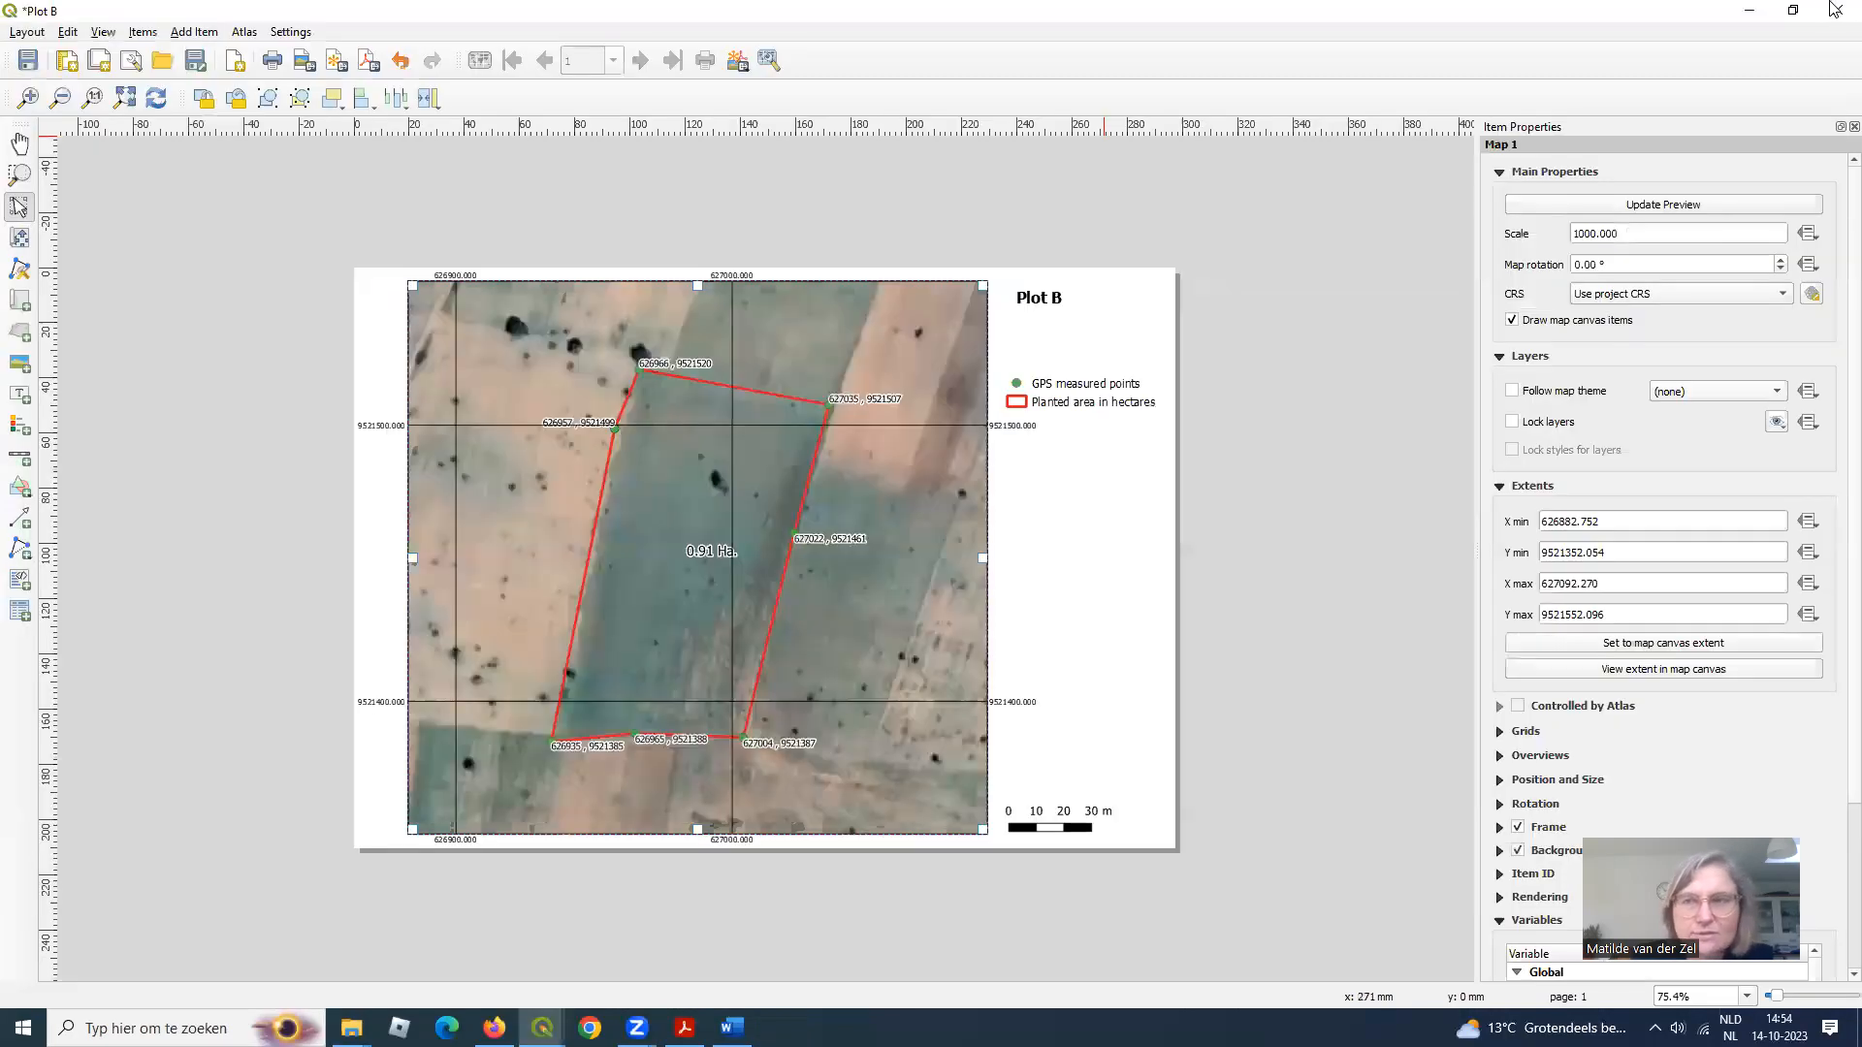
# - Return to the main project window and select the Plot B layout in the Layout Manager
pyautogui.click(1802, 14)
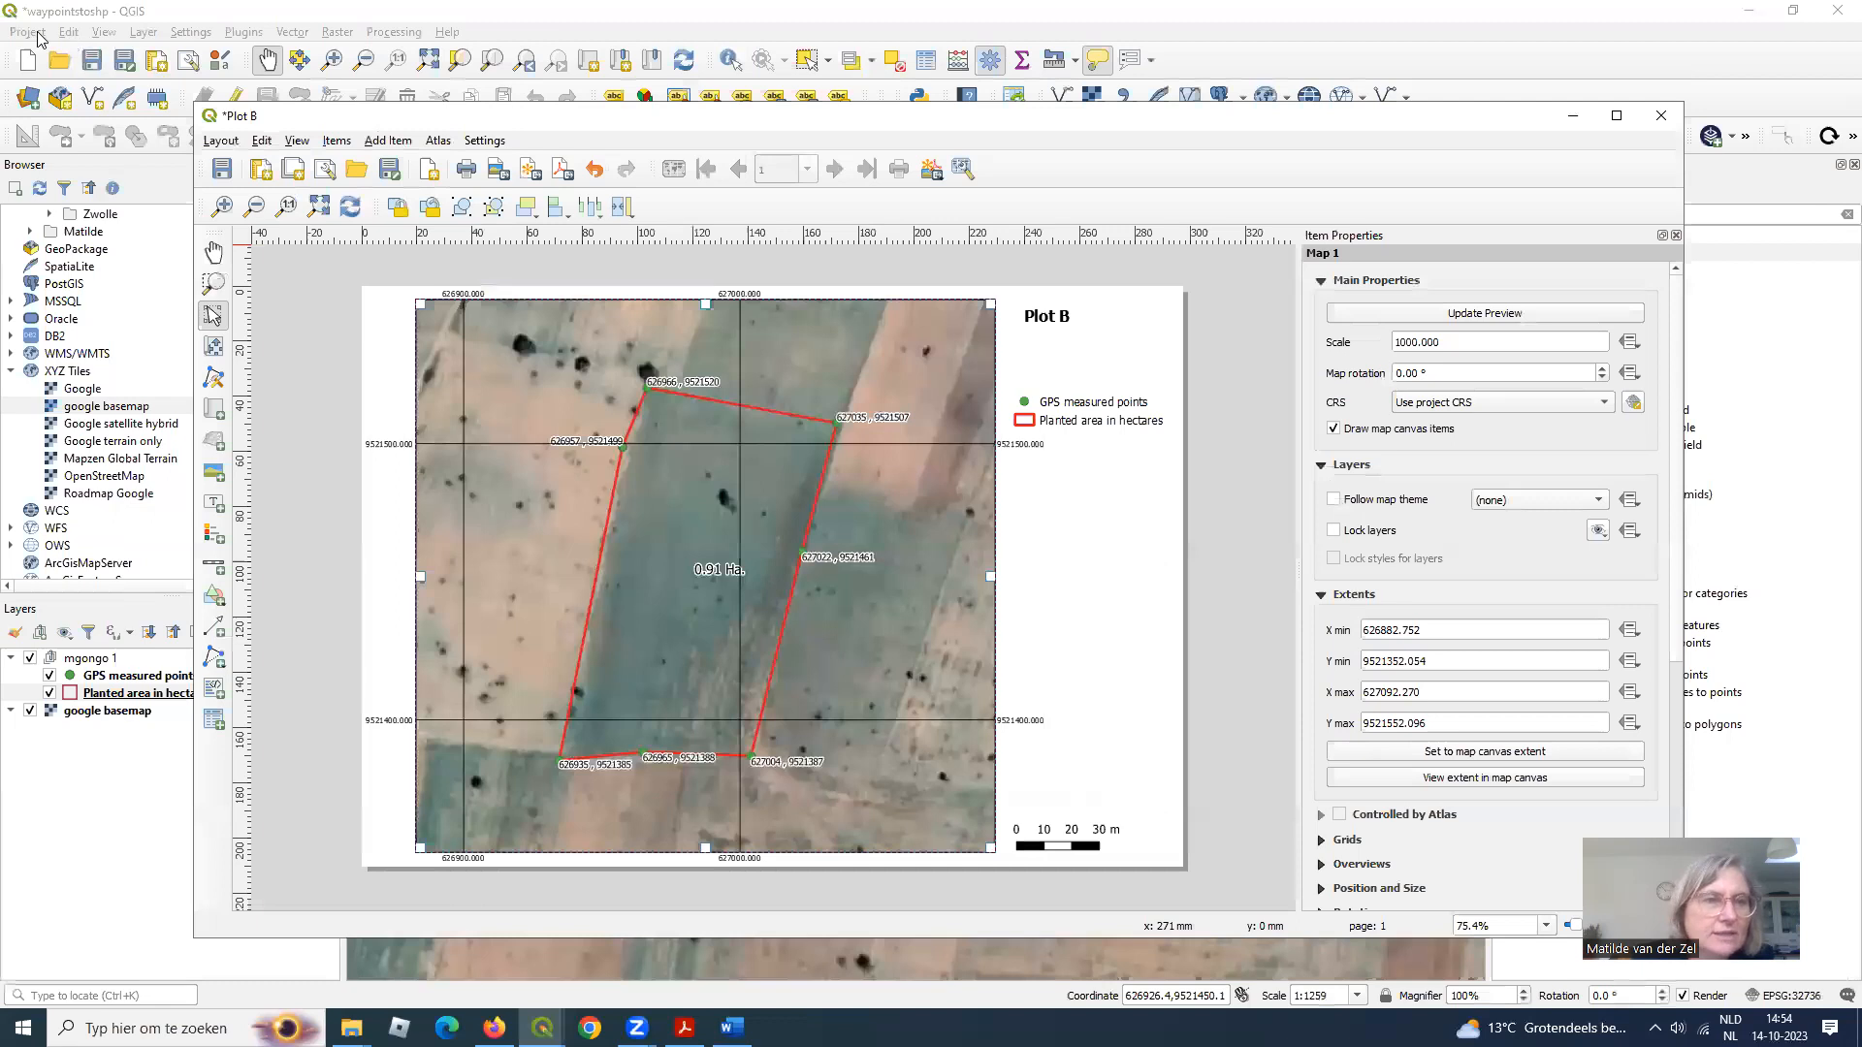
pyautogui.click(38, 35)
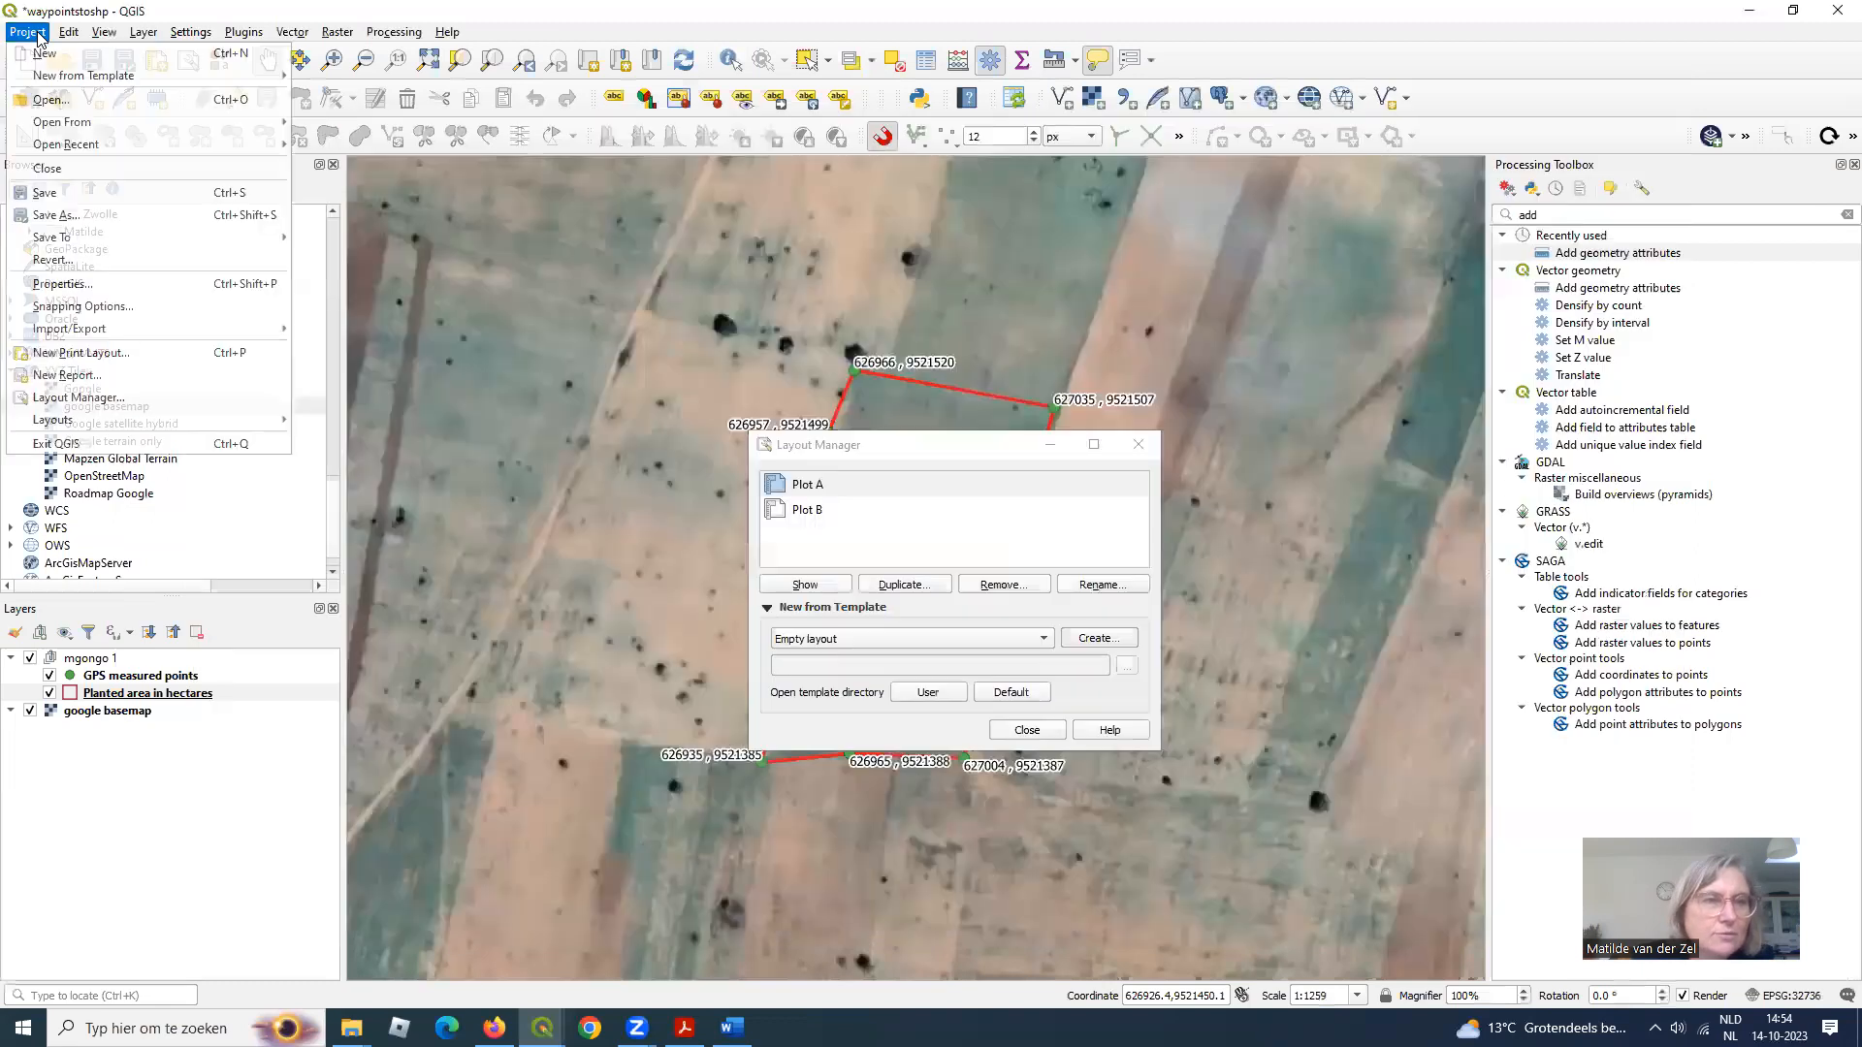
pyautogui.click(80, 397)
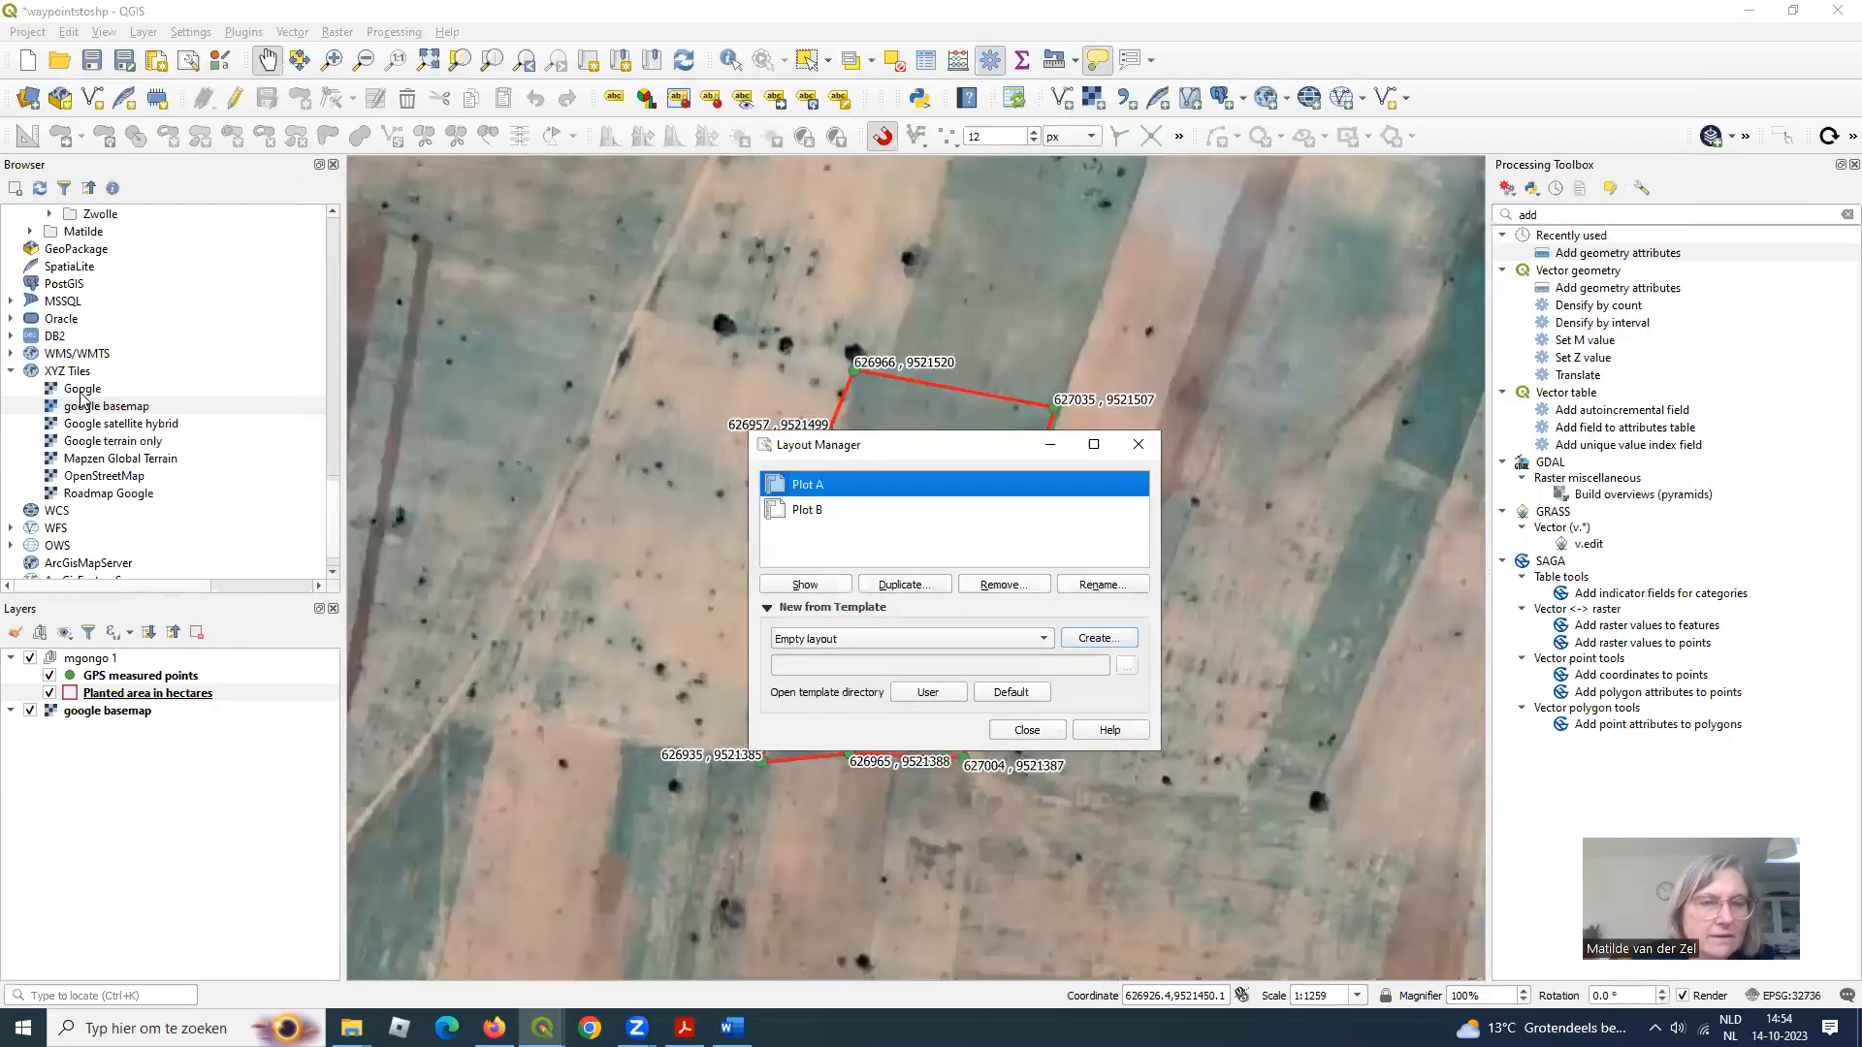
pyautogui.click(870, 514)
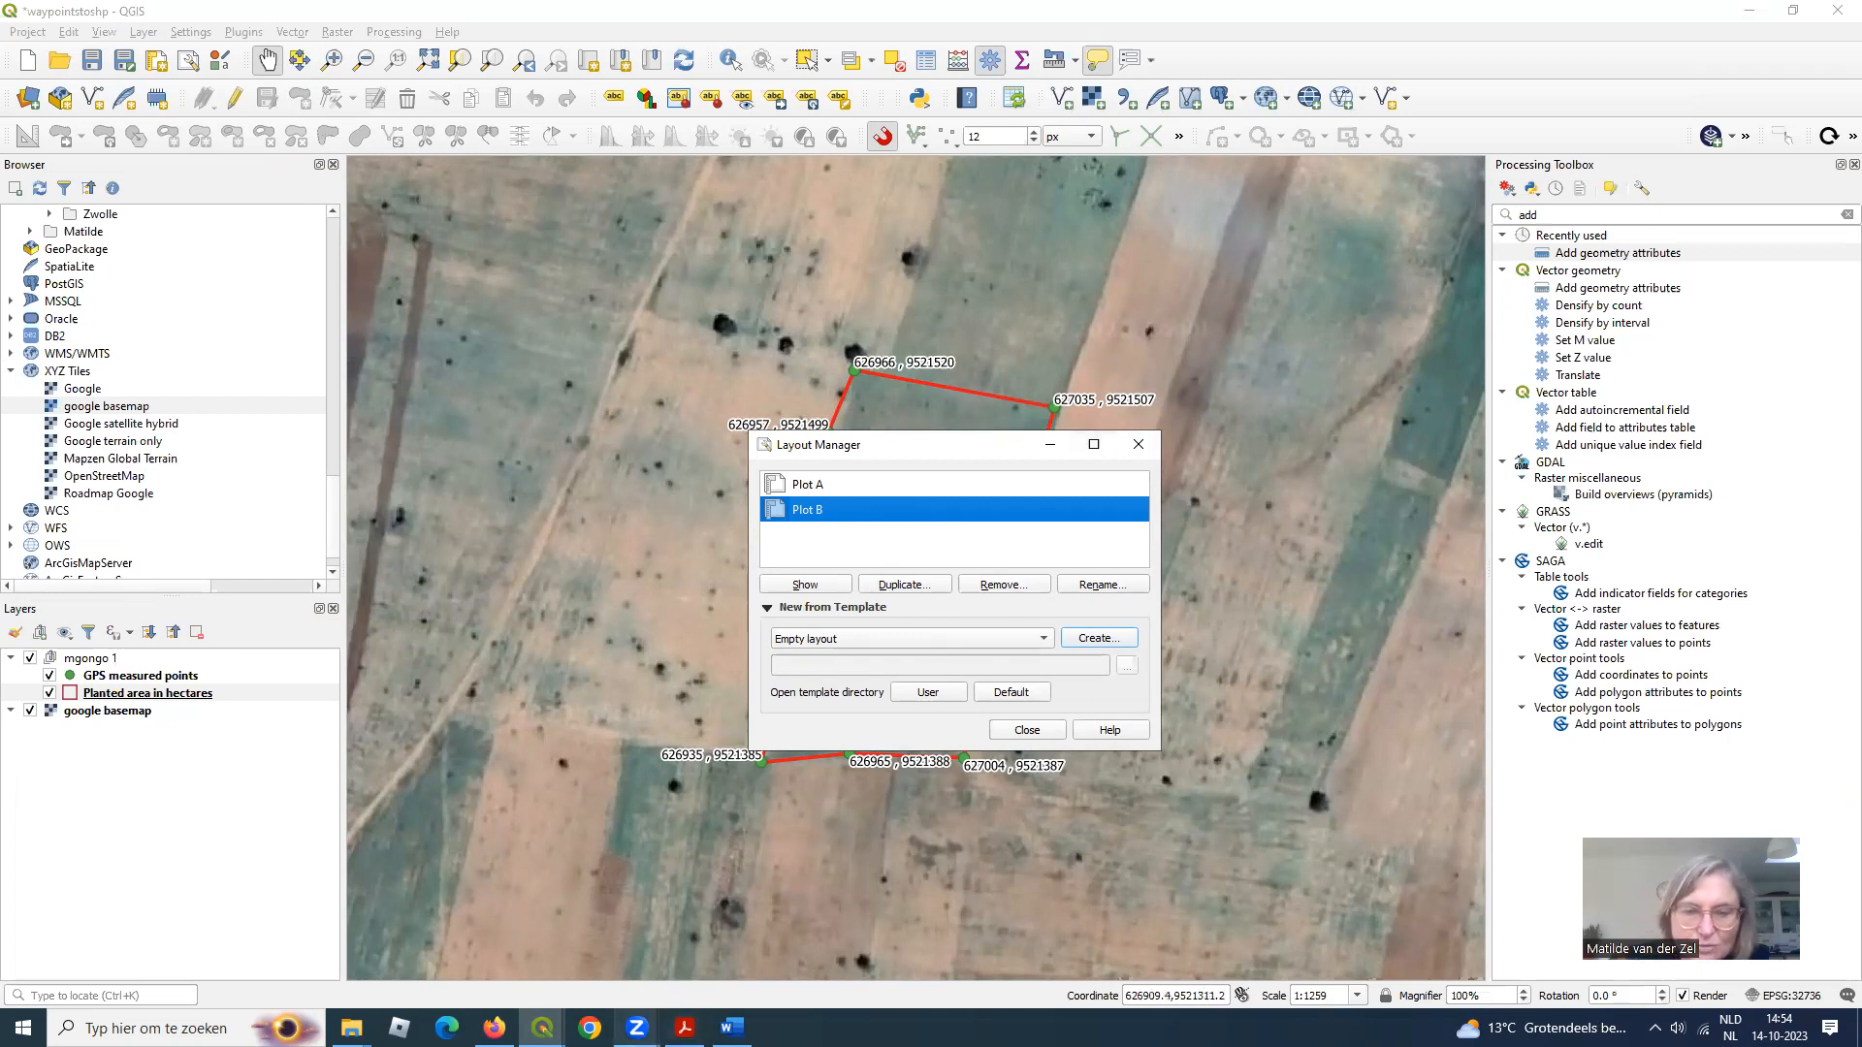
pyautogui.click(637, 1028)
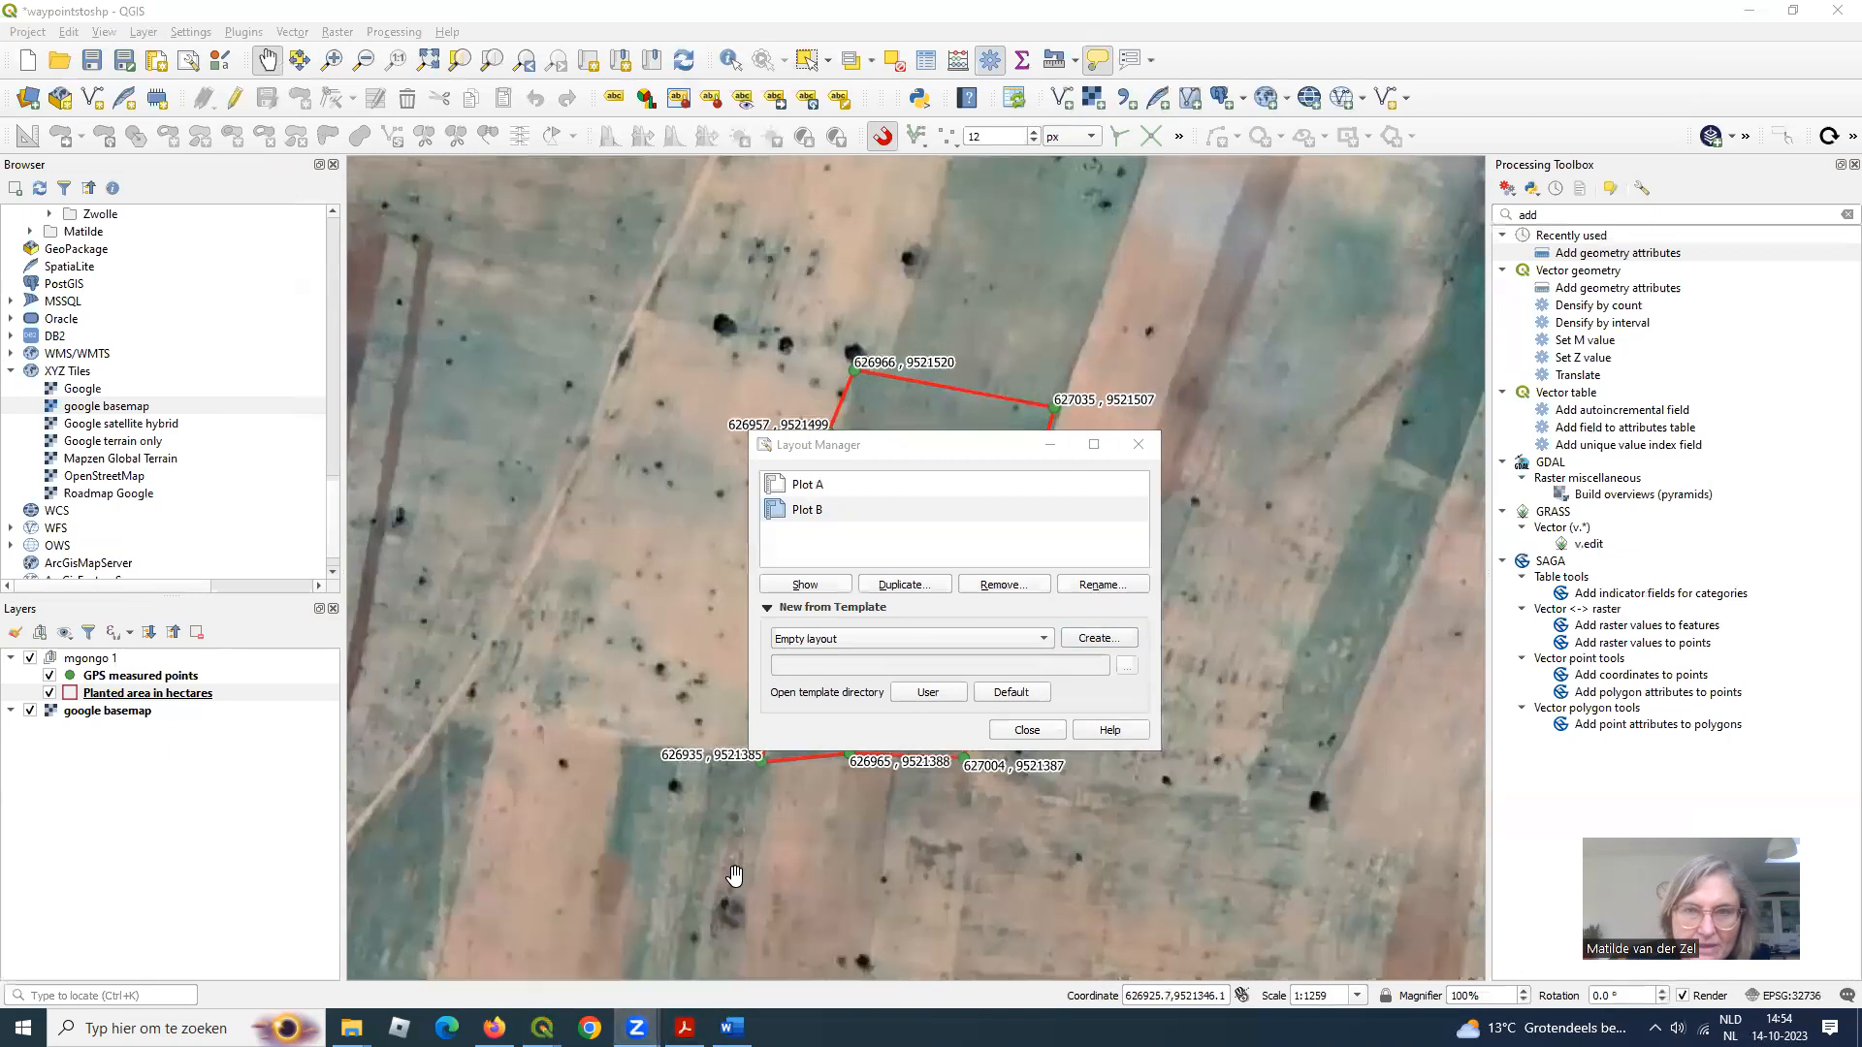
pyautogui.moveTo(636, 1026)
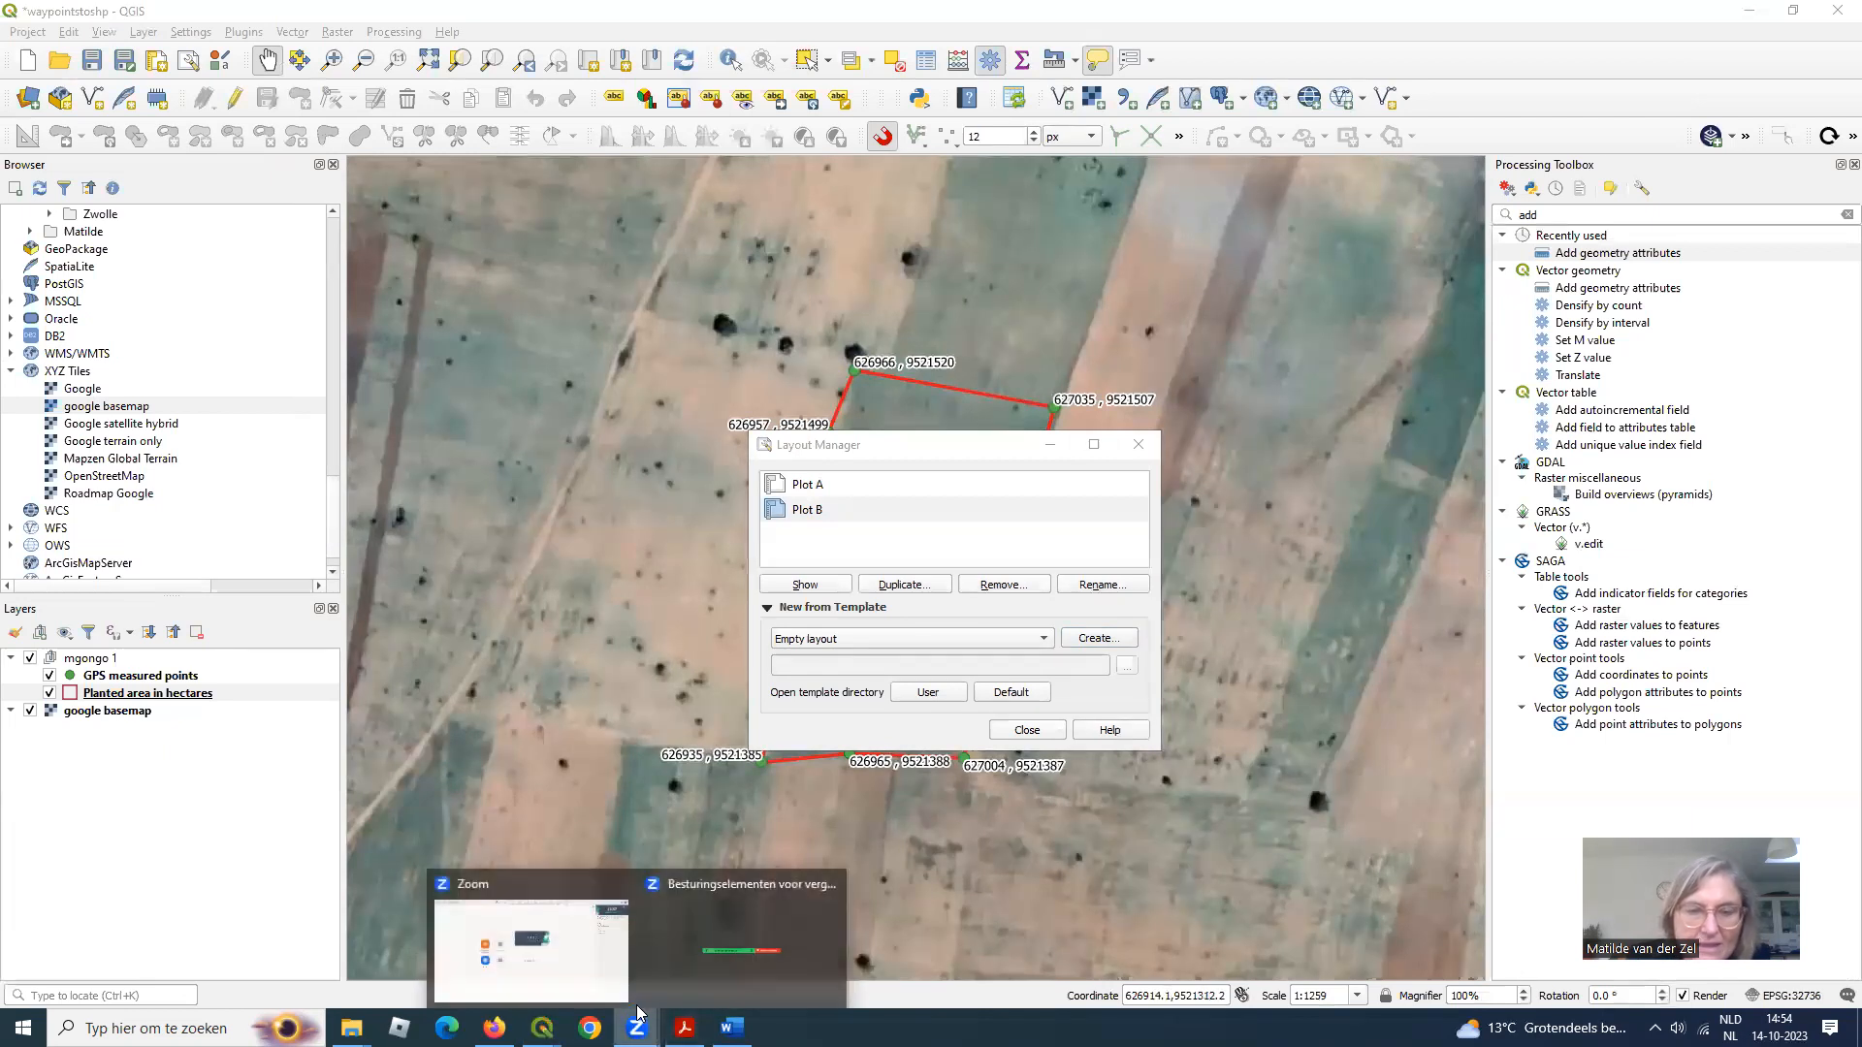